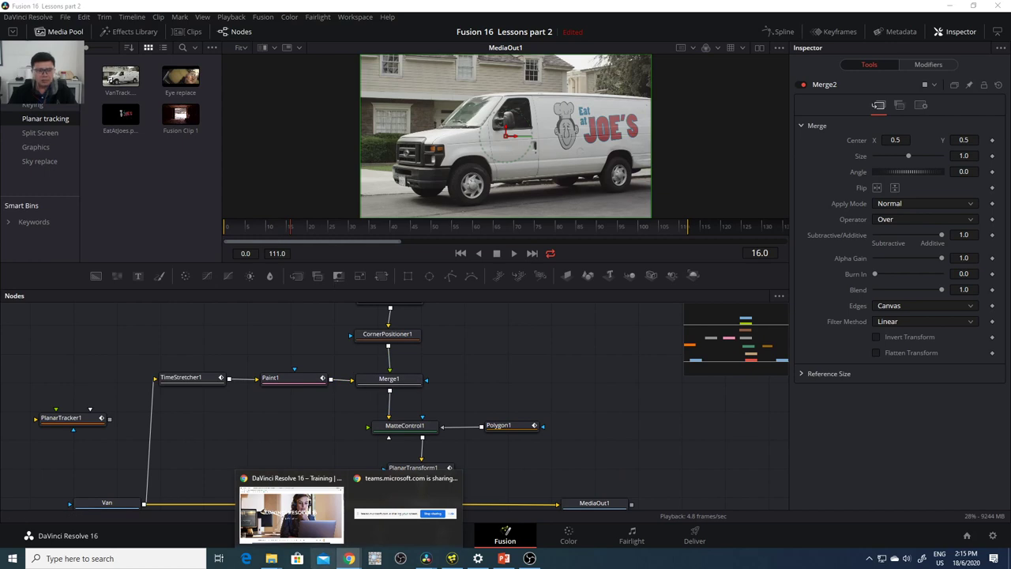
# - Switch to the browser to check the Teams meeting chat for replies, and return to DaVinci Resolve
pyautogui.click(410, 9)
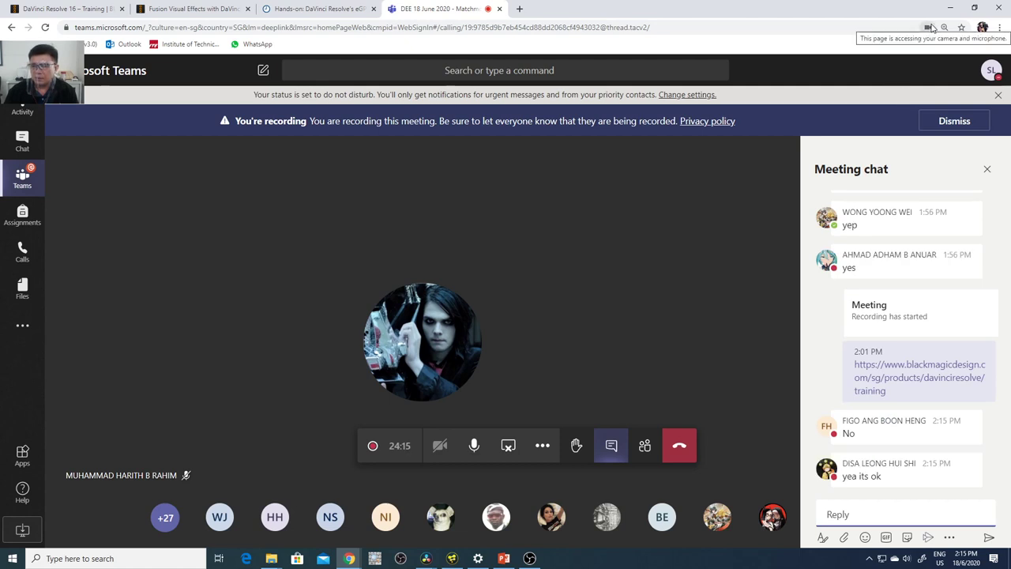
pyautogui.click(951, 10)
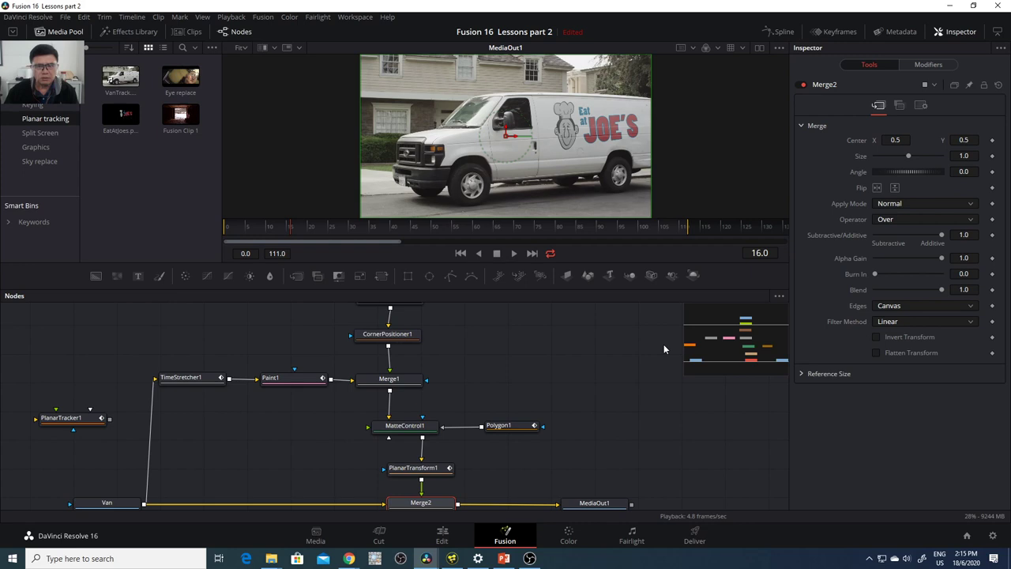
# - Preview the van composite at different frames and select the Van source node in the node tree
pyautogui.click(331, 228)
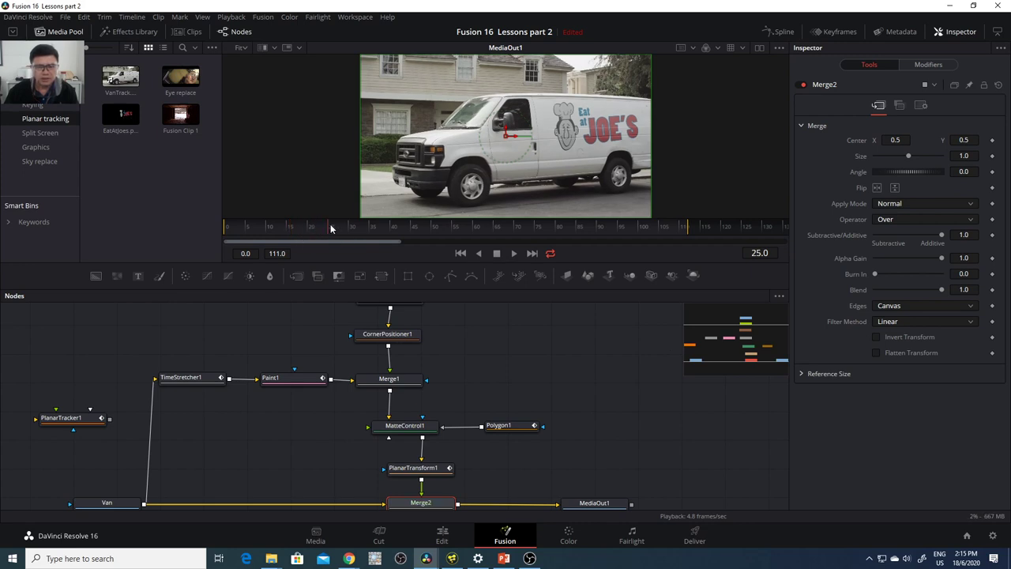
pyautogui.scroll(-2, 127, 491)
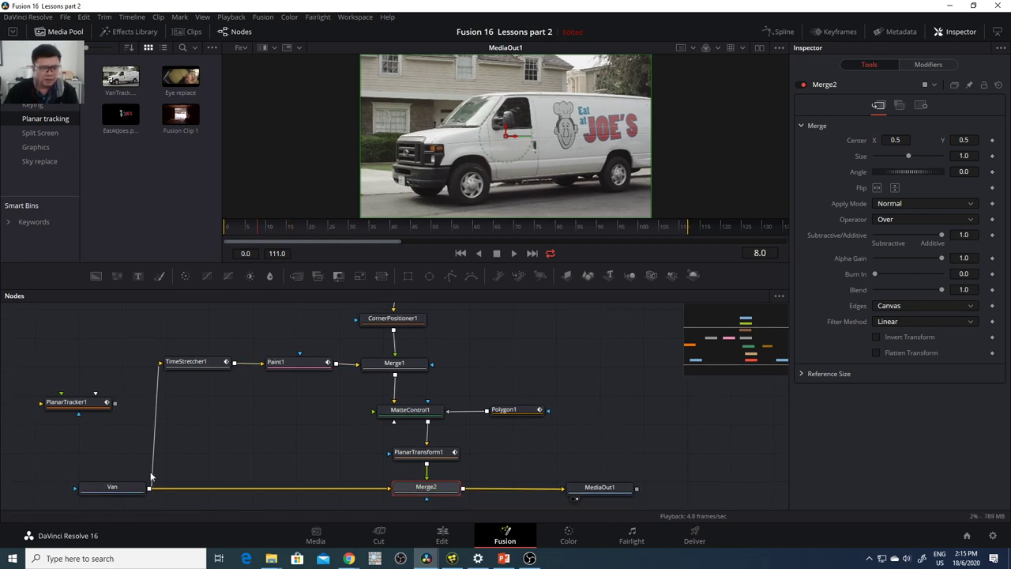
pyautogui.click(137, 481)
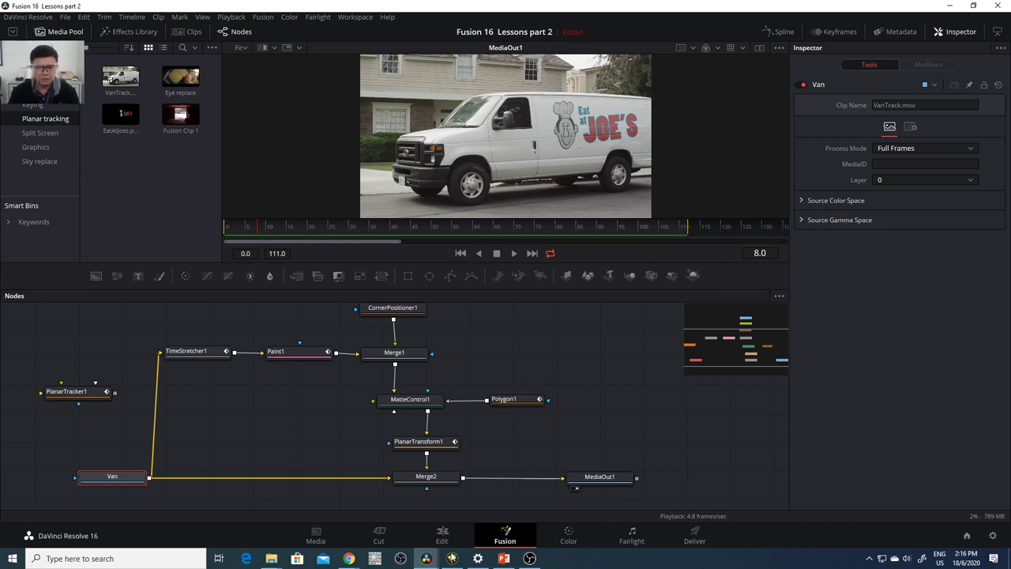
# - Switch to Fusion Studio to examine the EatAtJoes node tree, and return to the Resolve project
pyautogui.click(452, 559)
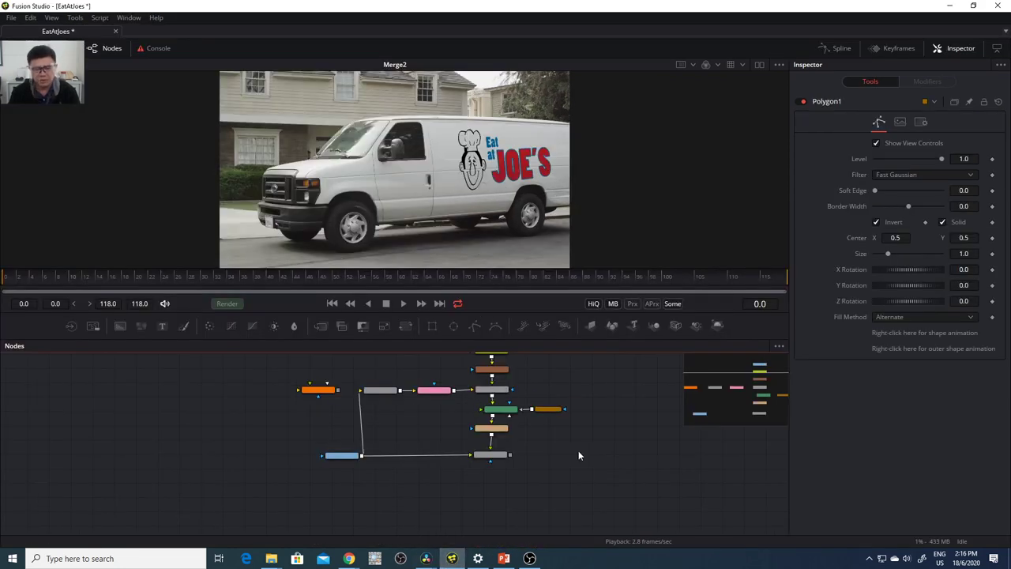
pyautogui.moveTo(578, 455); pyautogui.dragTo(586, 483)
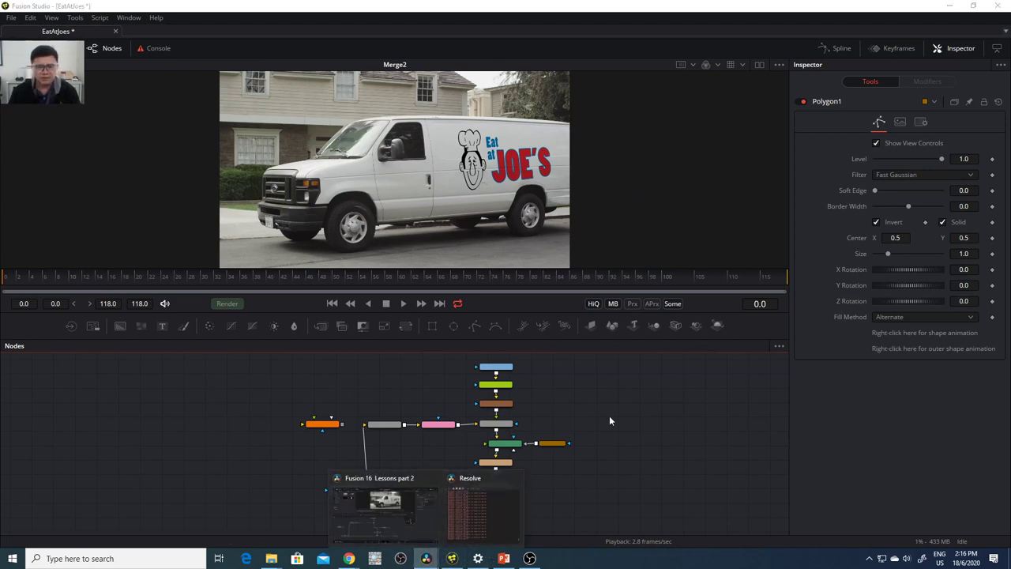
pyautogui.moveTo(426, 557)
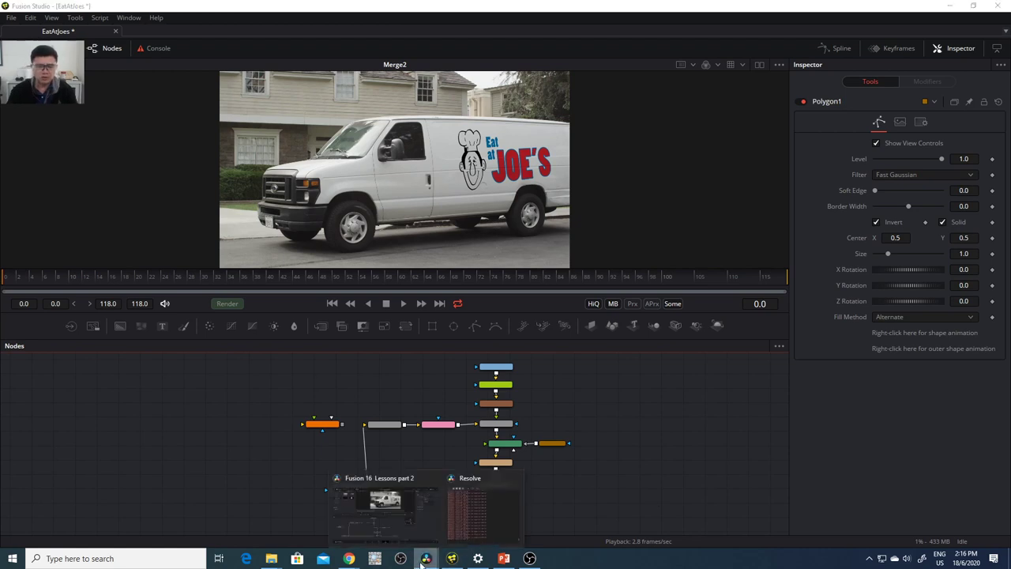
pyautogui.click(408, 537)
pyautogui.click(410, 540)
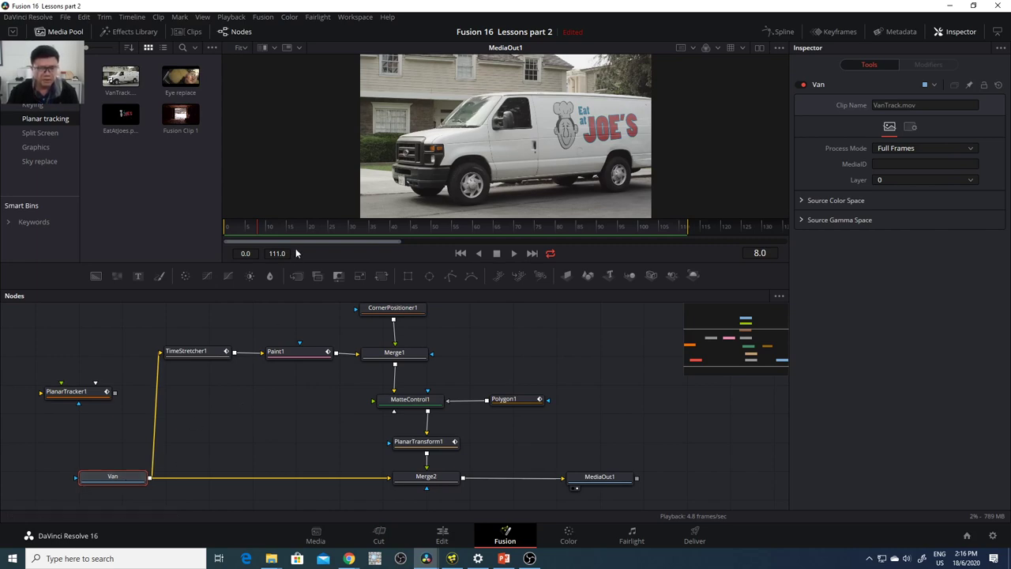
# - Show the Van node's original footage in an enlarged viewer and scrub through it from frame 0 to examine the tracking markers
pyautogui.moveTo(257, 235); pyautogui.dragTo(227, 231)
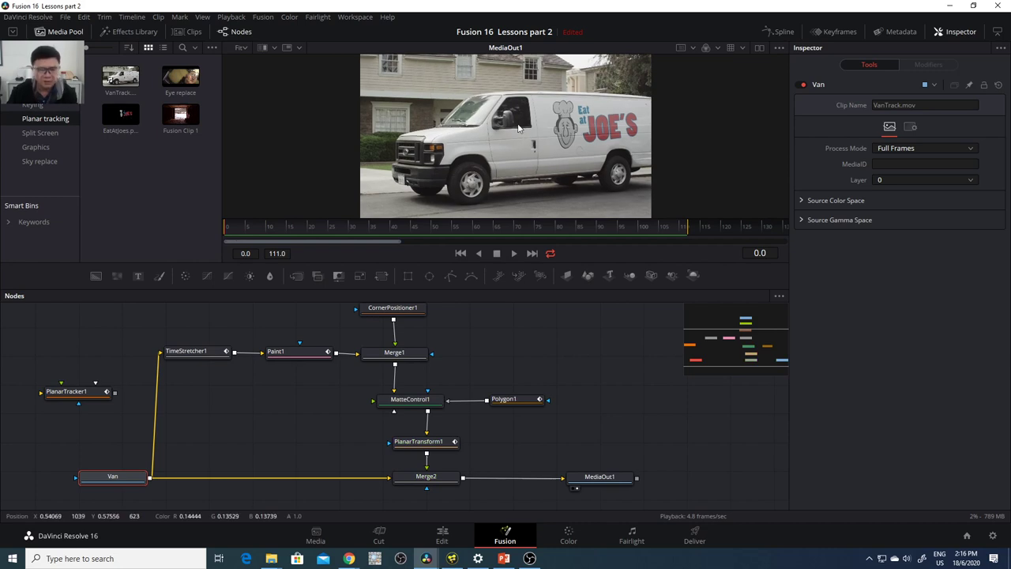
pyautogui.press('1')
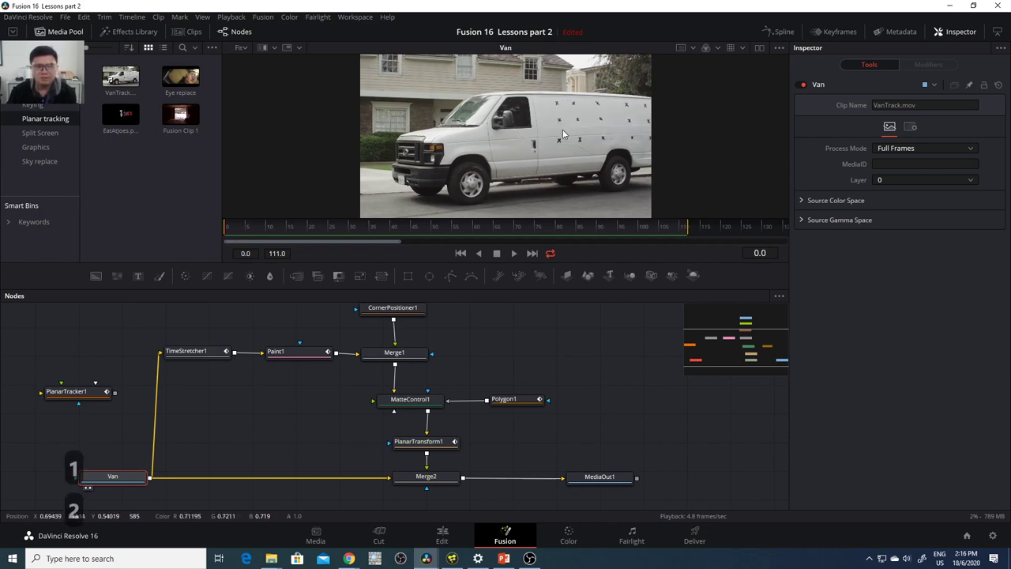
pyautogui.moveTo(273, 231); pyautogui.dragTo(548, 229)
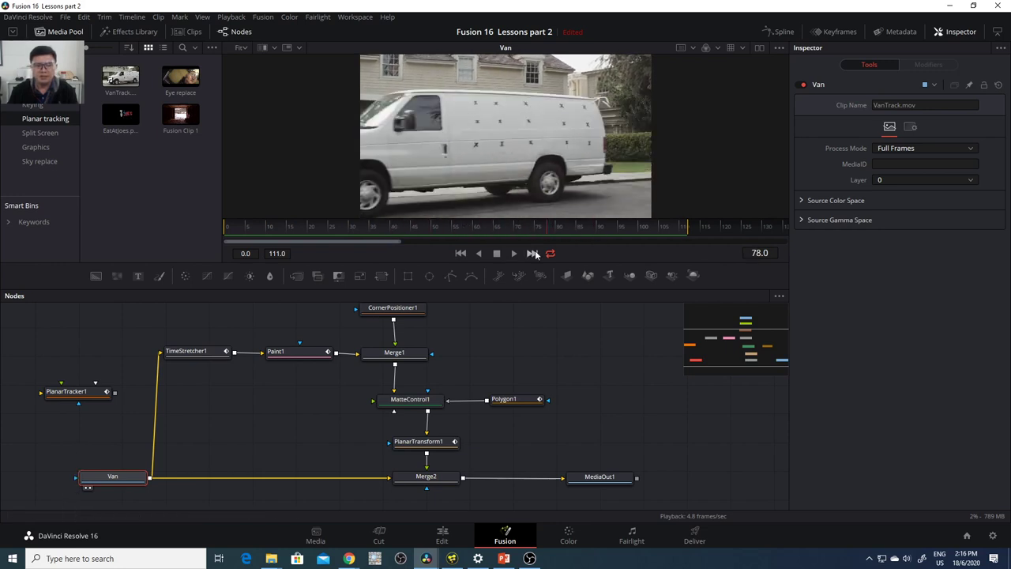
pyautogui.moveTo(542, 289); pyautogui.dragTo(542, 450)
pyautogui.moveTo(431, 391); pyautogui.dragTo(473, 362)
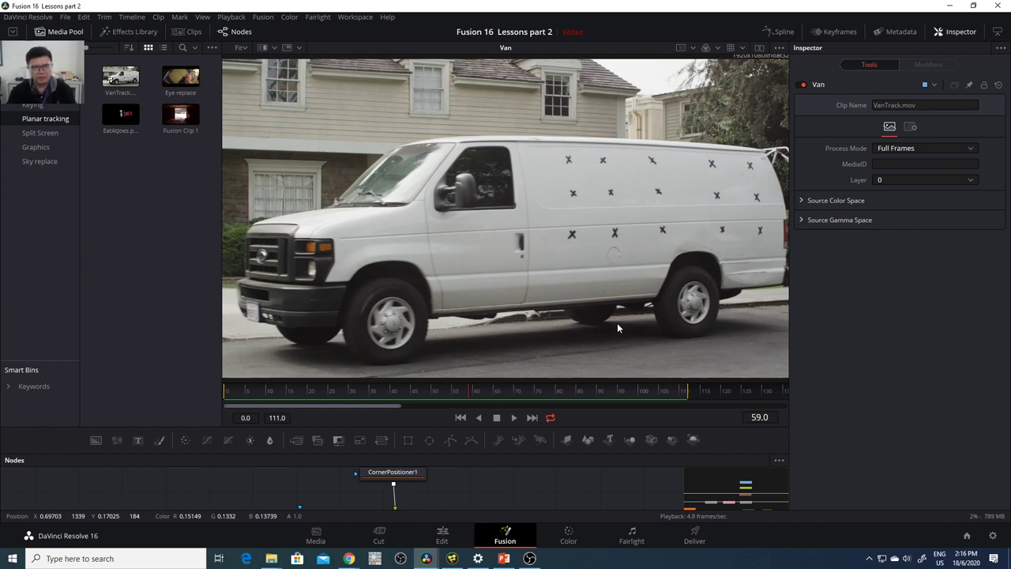
# - Revert the project to its last saved version, discarding the changes
pyautogui.click(65, 17)
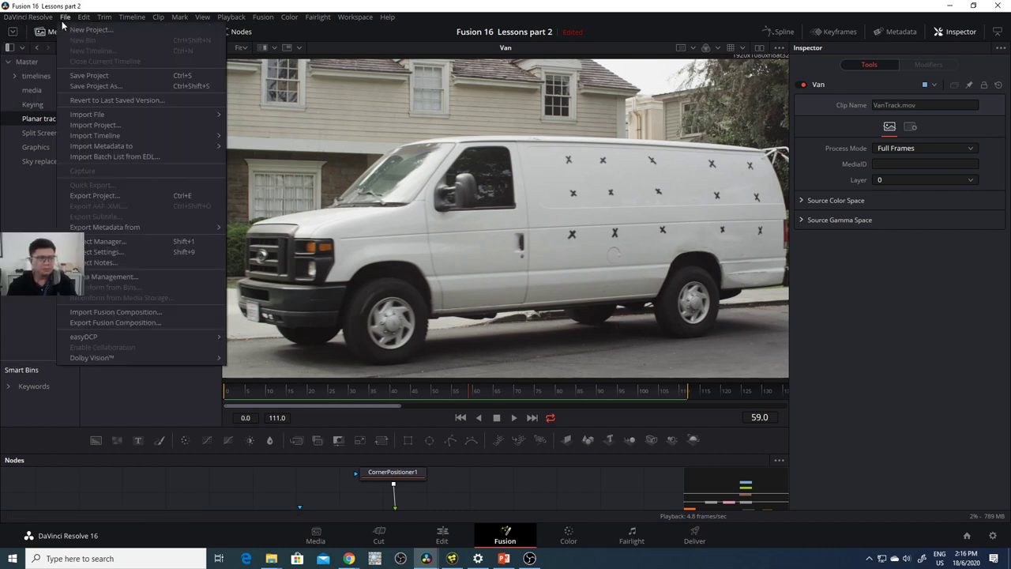
pyautogui.click(107, 100)
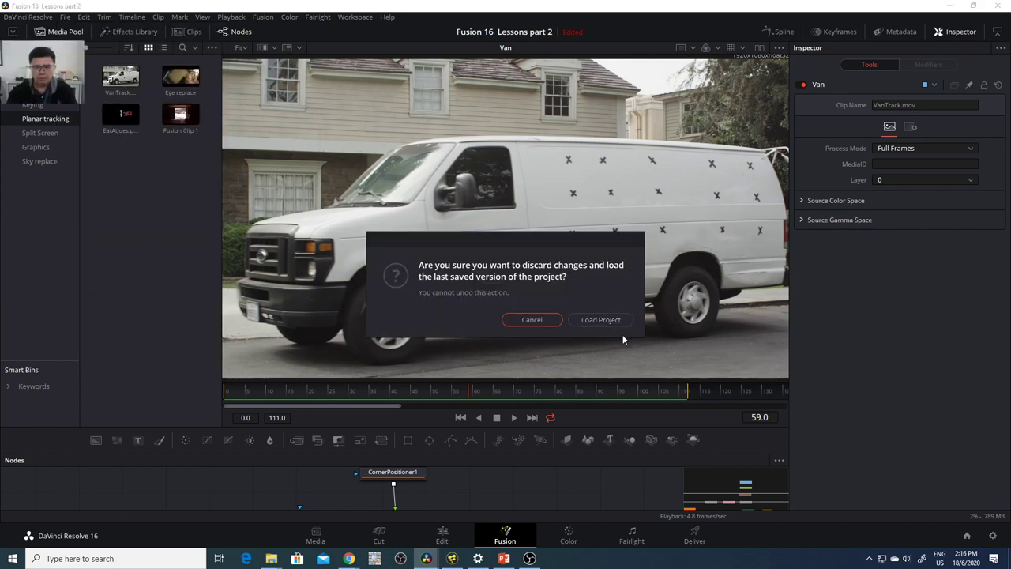
pyautogui.click(599, 319)
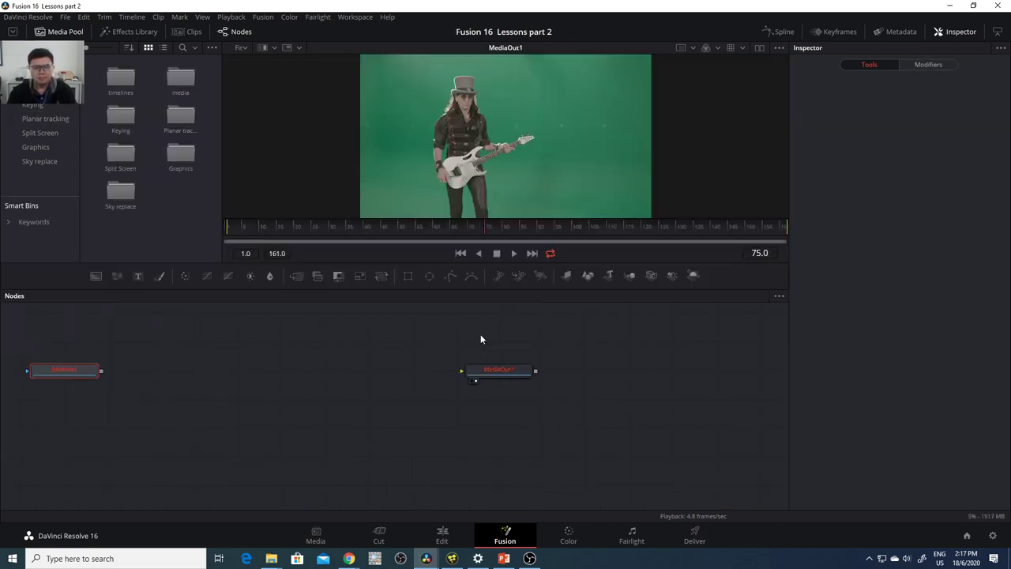
# - Go through the Edit and Cut pages to the Media page
pyautogui.click(442, 535)
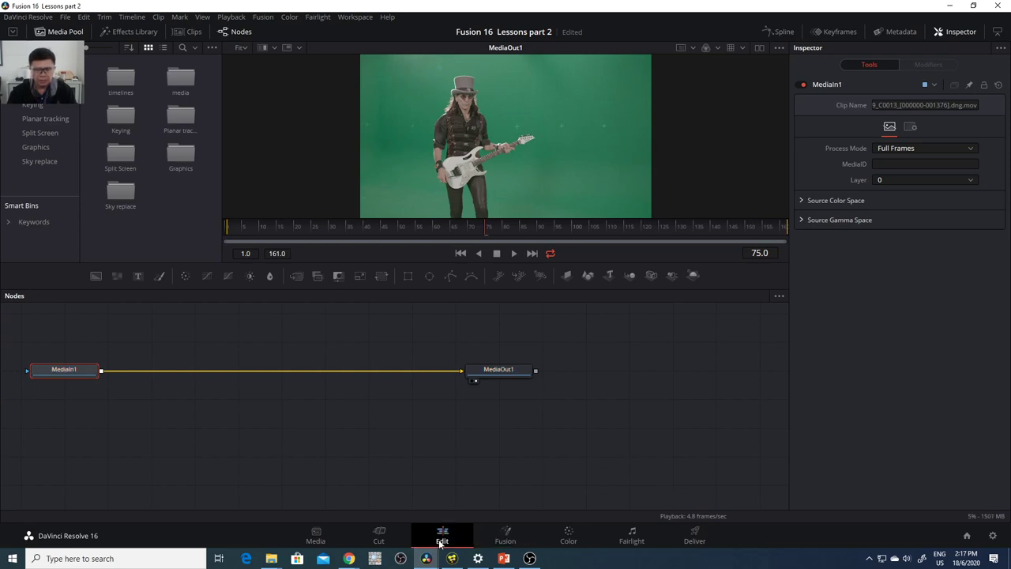
pyautogui.click(382, 537)
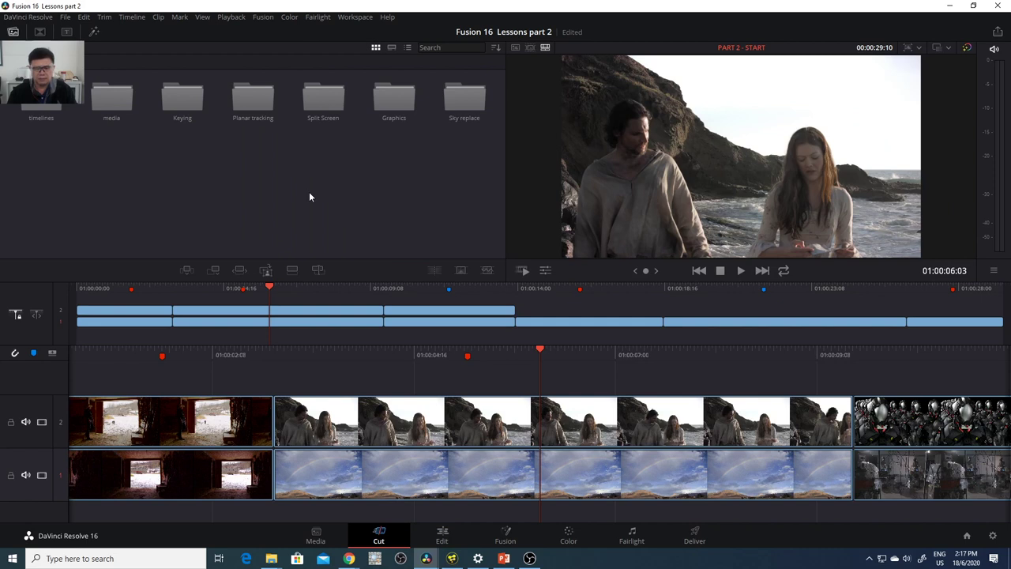
pyautogui.click(320, 537)
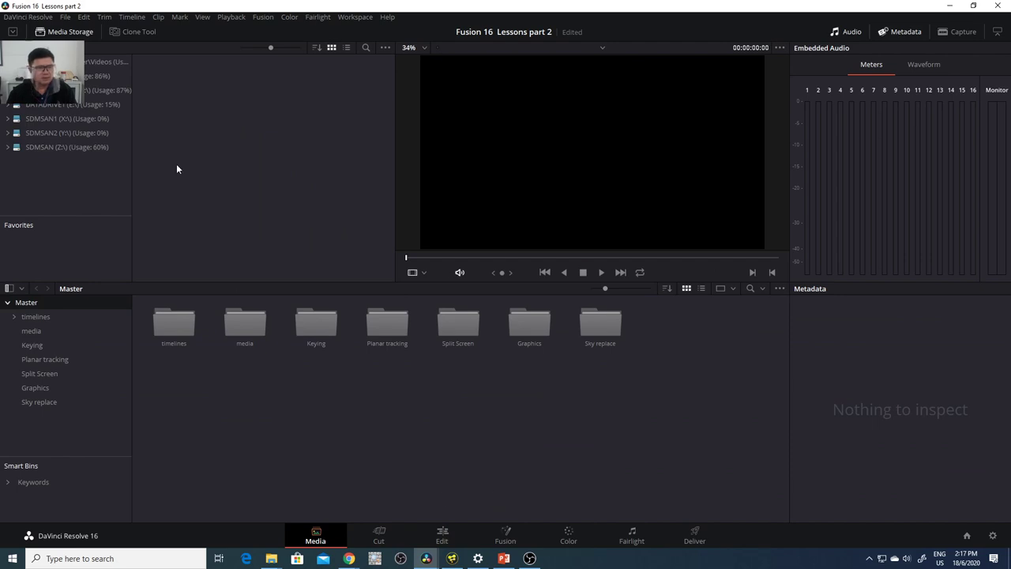
# - Create a new project named Matchmove without saving the current project
pyautogui.click(69, 16)
pyautogui.click(69, 30)
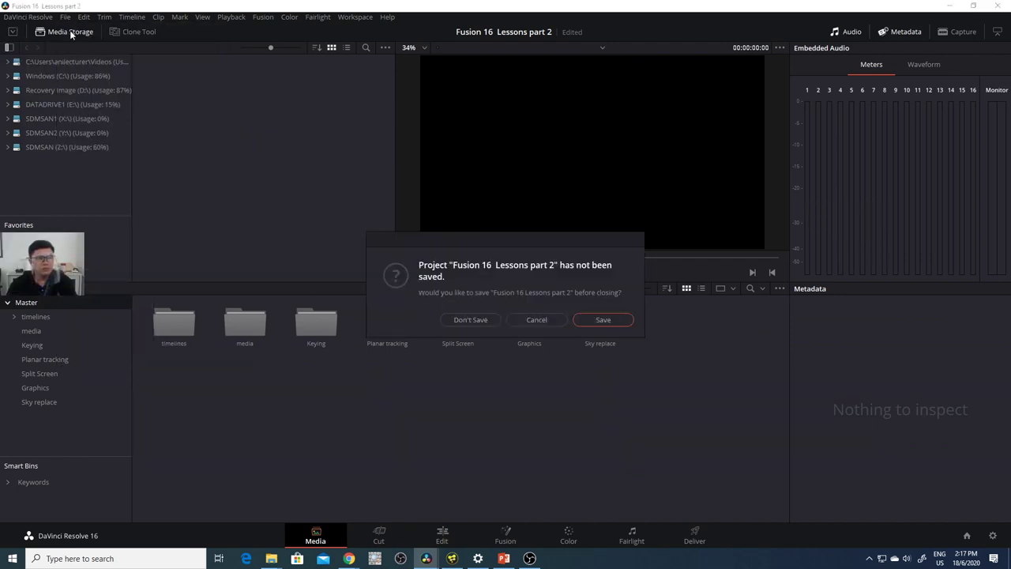
pyautogui.click(487, 318)
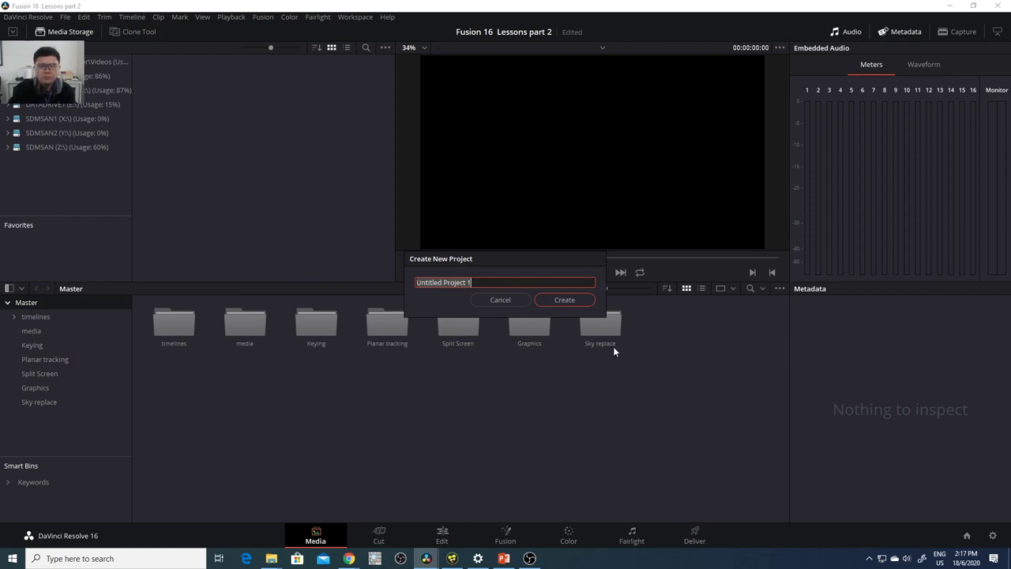
pyautogui.press('BackSpace')
pyautogui.press('BackSpace')
pyautogui.press('BackSpace')
pyautogui.press('BackSpace')
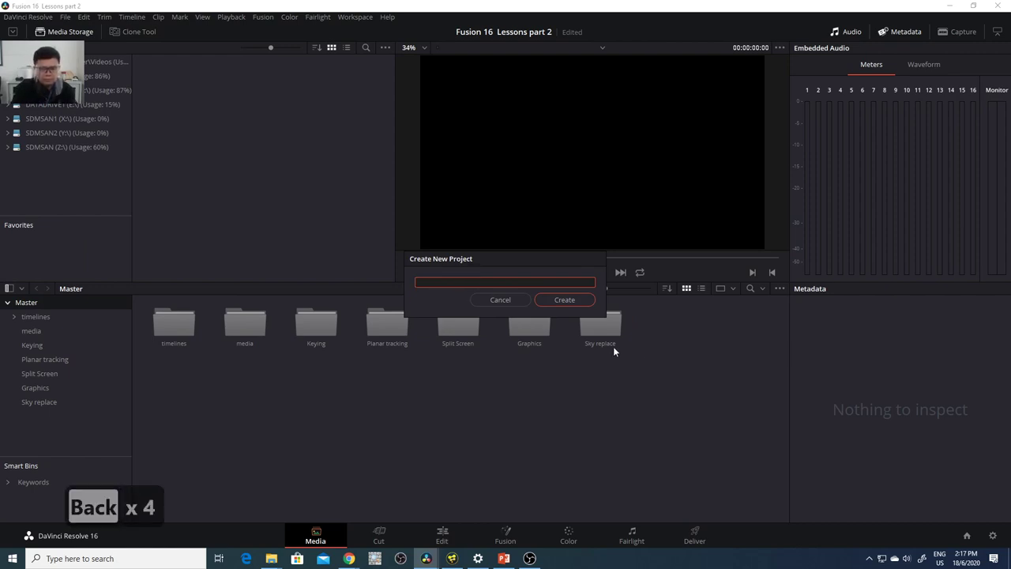
pyautogui.write('Matchmove')
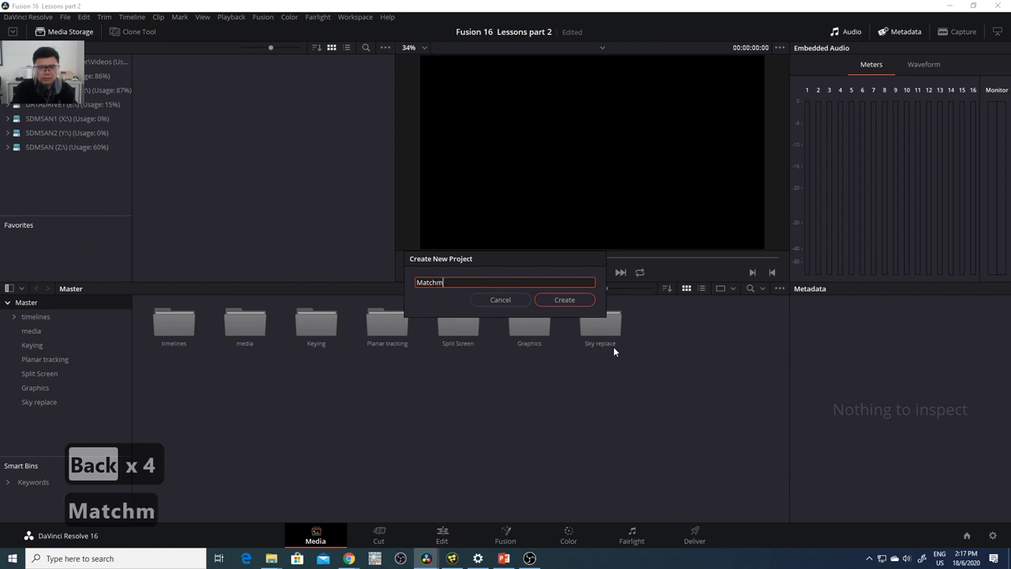
pyautogui.click(581, 301)
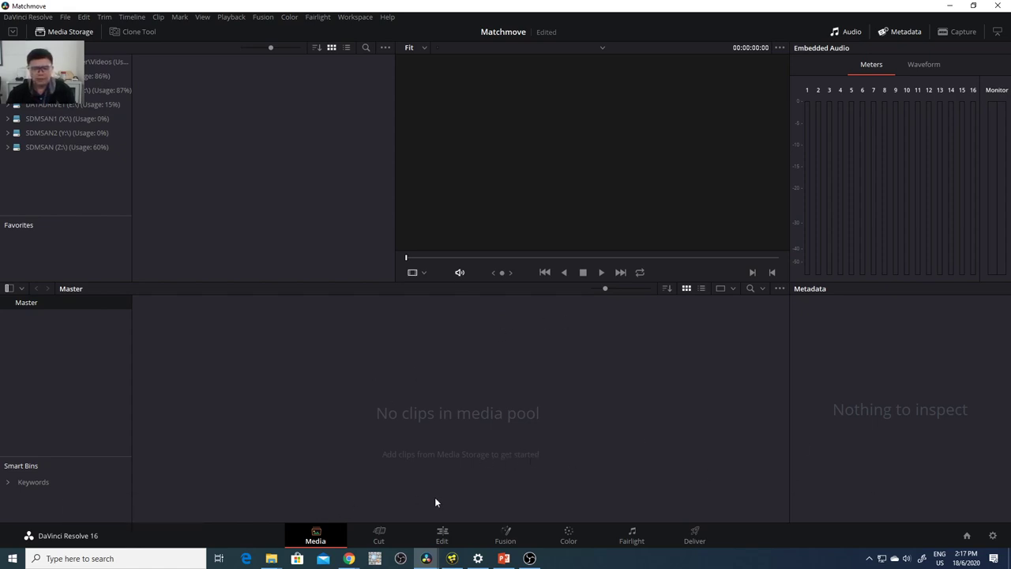
pyautogui.click(389, 538)
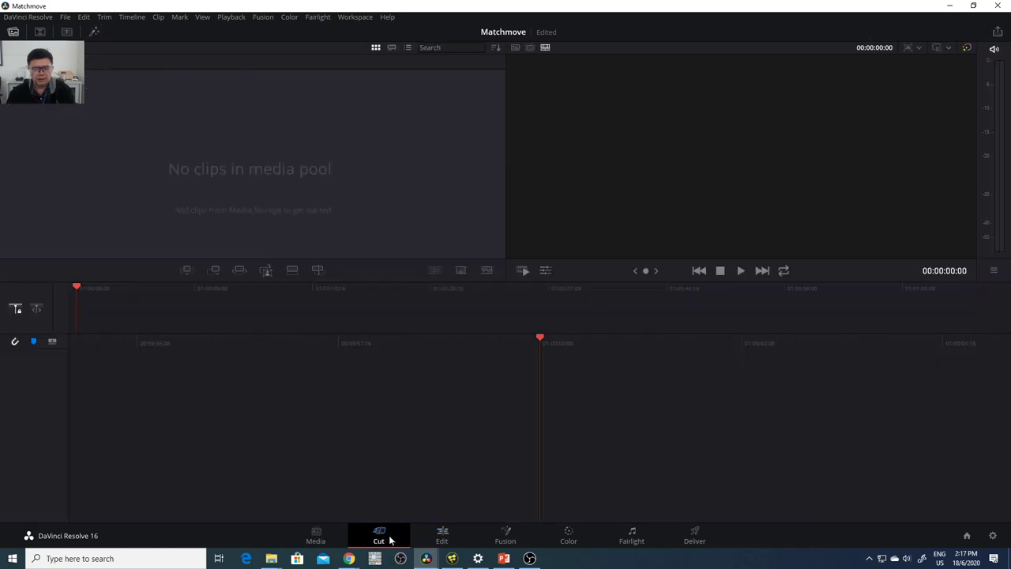
pyautogui.click(443, 537)
pyautogui.click(316, 537)
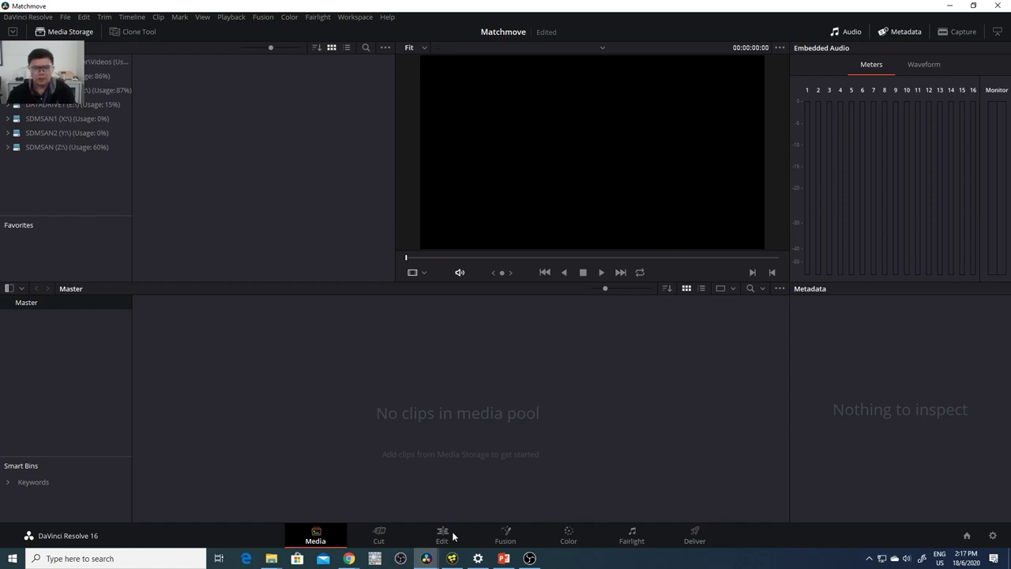
# - Switch to Fusion Studio, close the EatAtJoes composition without saving it, and minimize the program
pyautogui.click(452, 558)
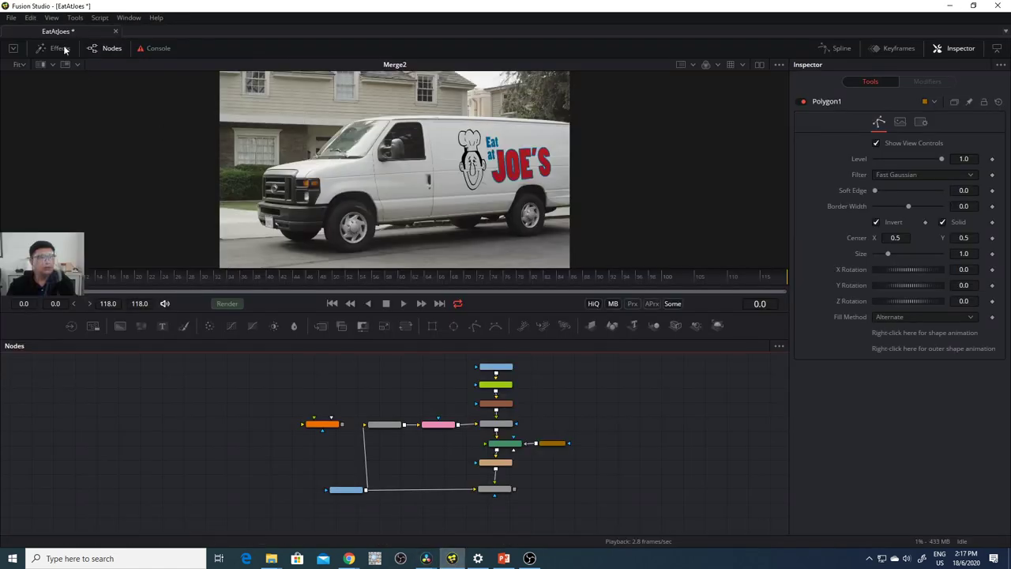
pyautogui.click(116, 31)
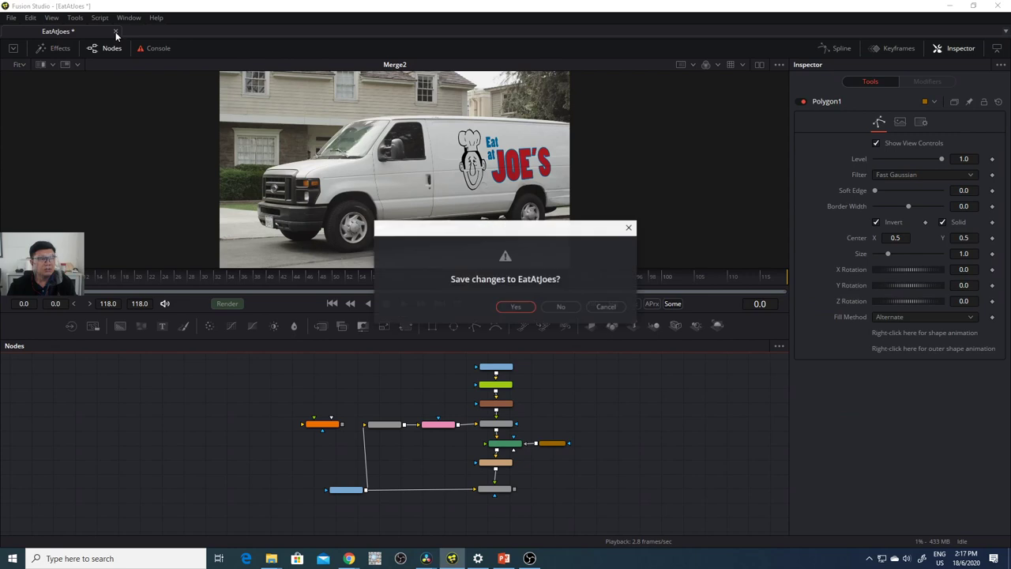
pyautogui.click(562, 306)
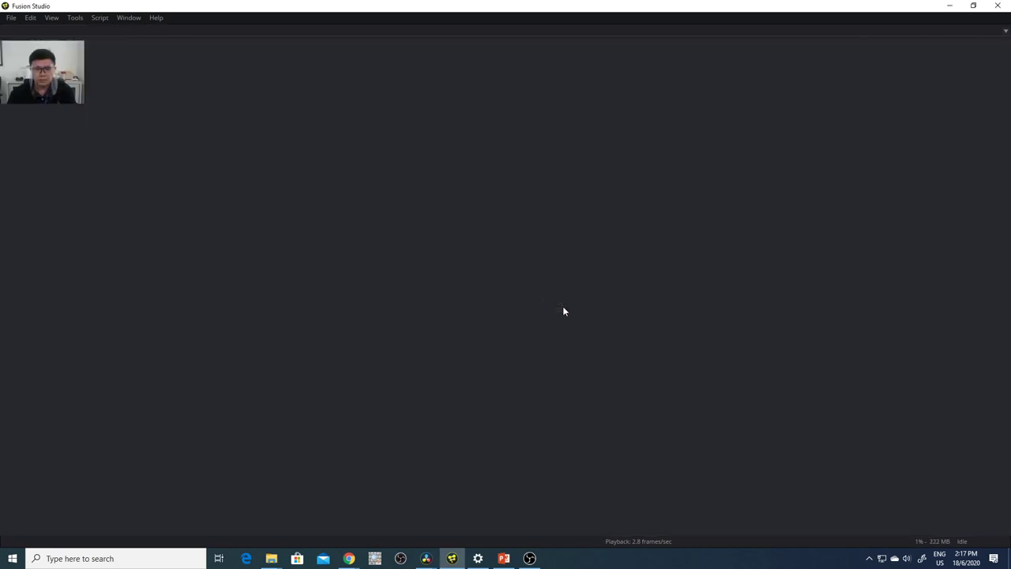
pyautogui.click(949, 8)
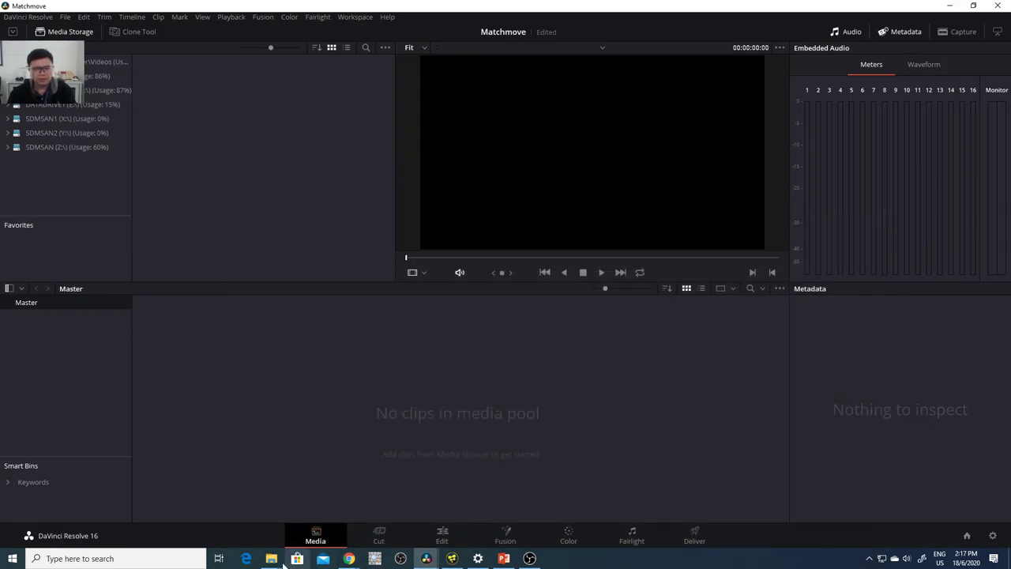
# - Switch to File Explorer, open the Matchmoving folder inside DEE > PerspectiveExercise, and reposition its window over the Resolve project
pyautogui.moveTo(272, 559)
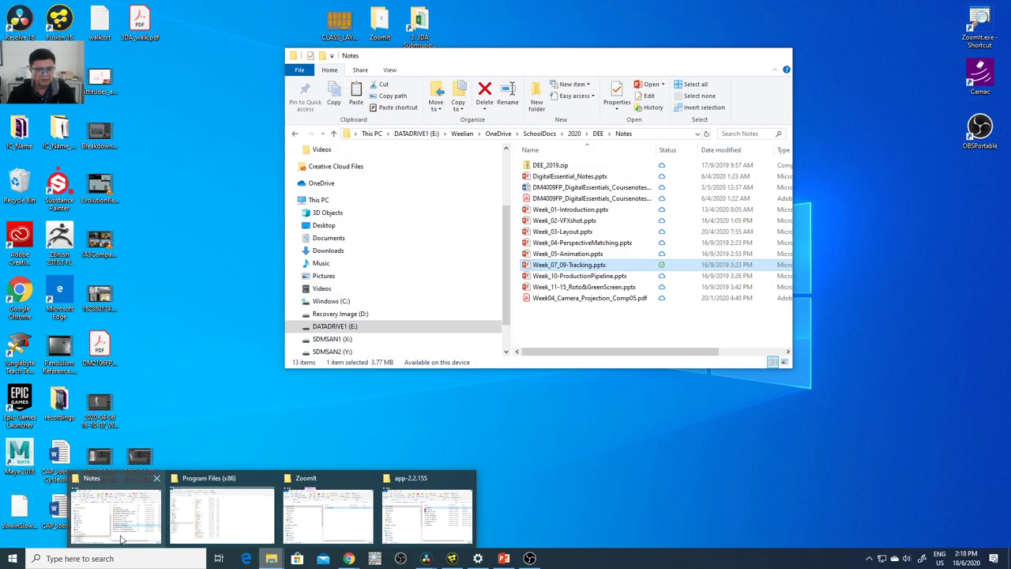
pyautogui.click(122, 539)
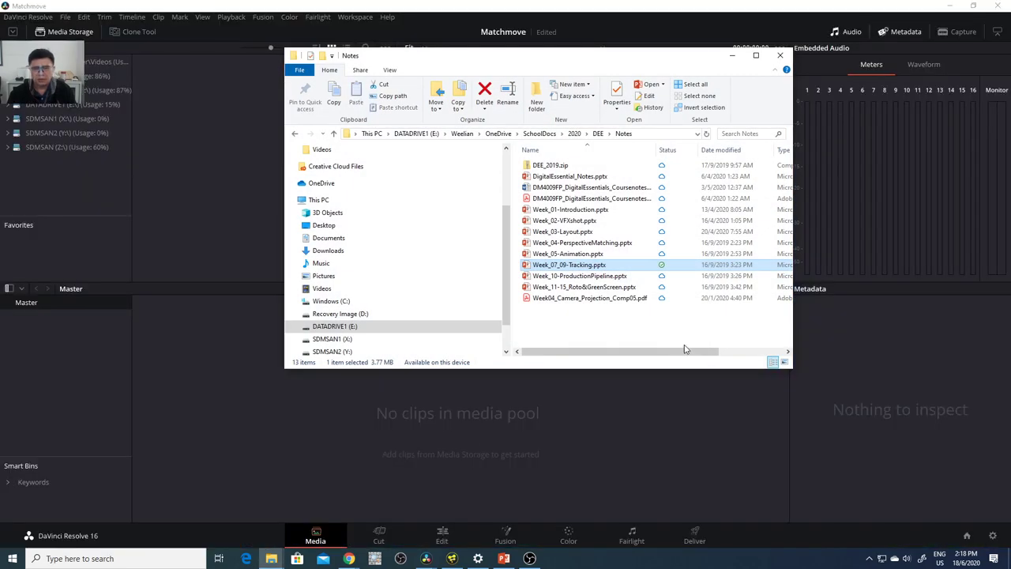
pyautogui.click(598, 134)
pyautogui.doubleClick(577, 198)
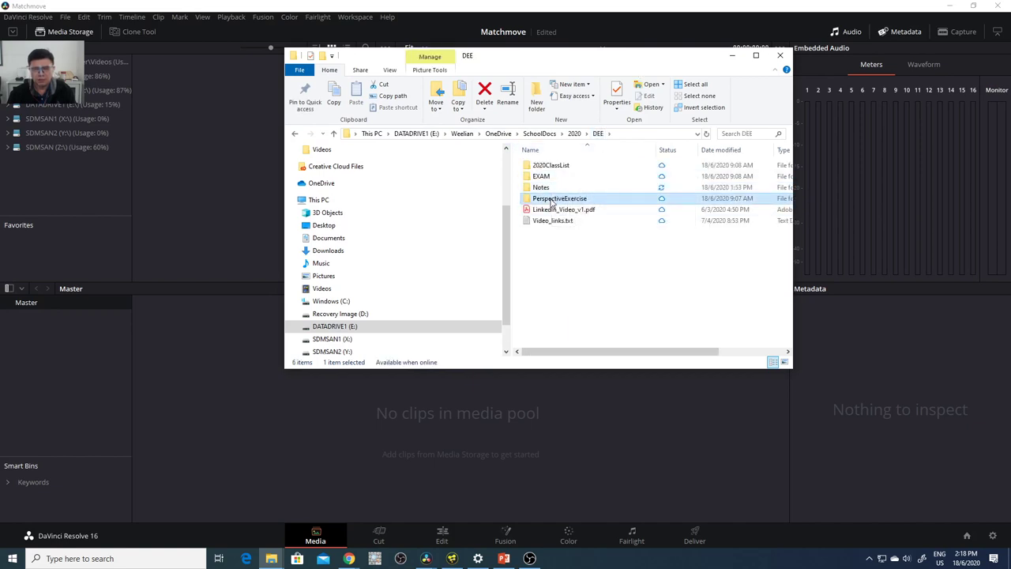
pyautogui.doubleClick(594, 189)
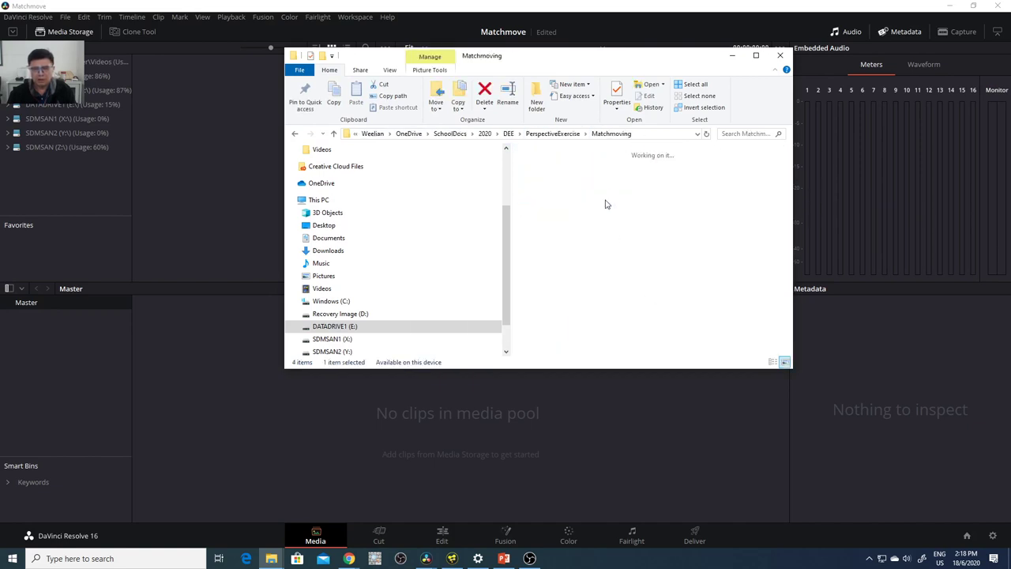
pyautogui.moveTo(632, 64); pyautogui.dragTo(458, 104)
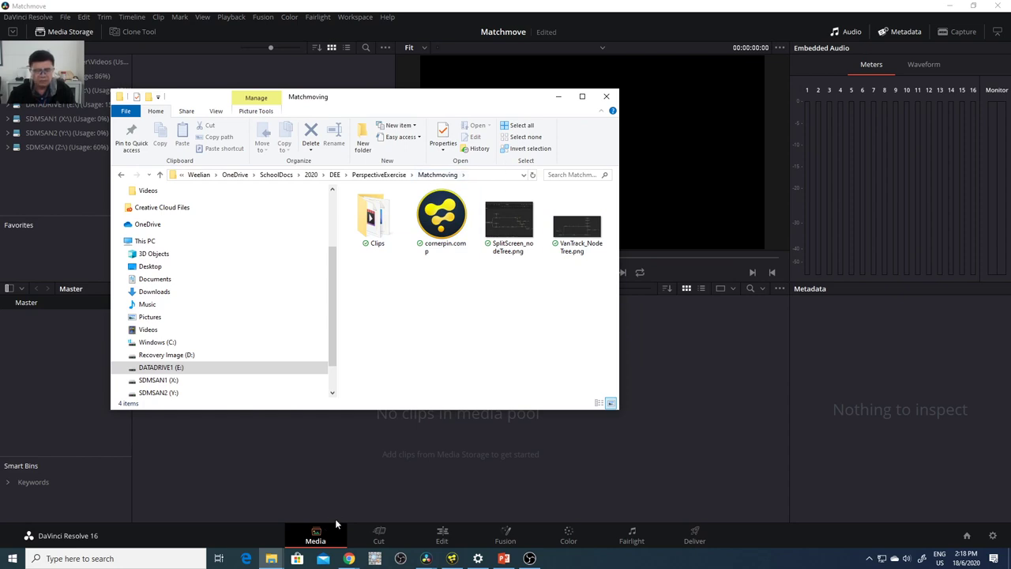
# - Switch to Microsoft Teams in Chrome and show the files of the Digital Effects Essential channel
pyautogui.moveTo(348, 558)
pyautogui.click(293, 526)
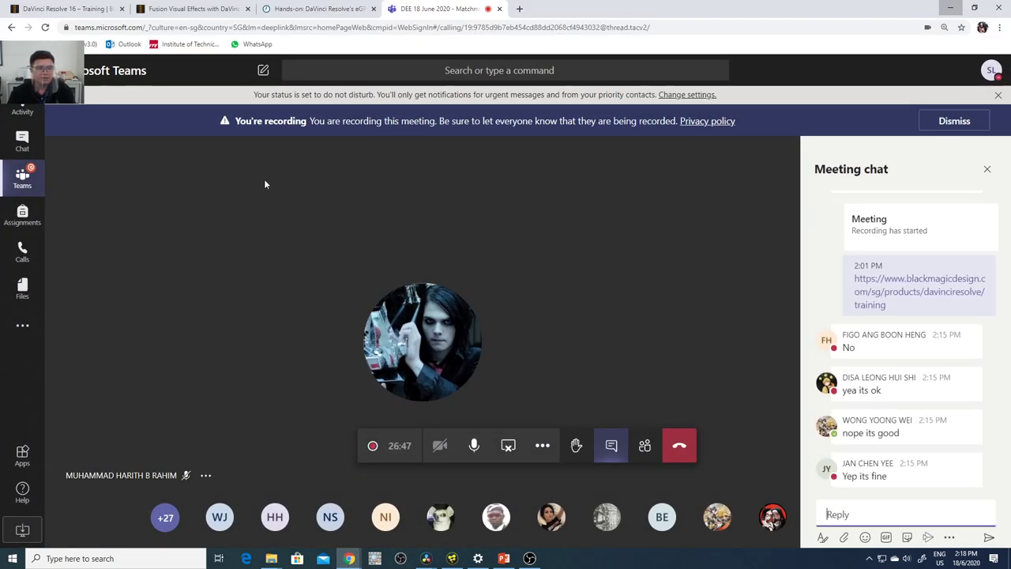
pyautogui.click(22, 177)
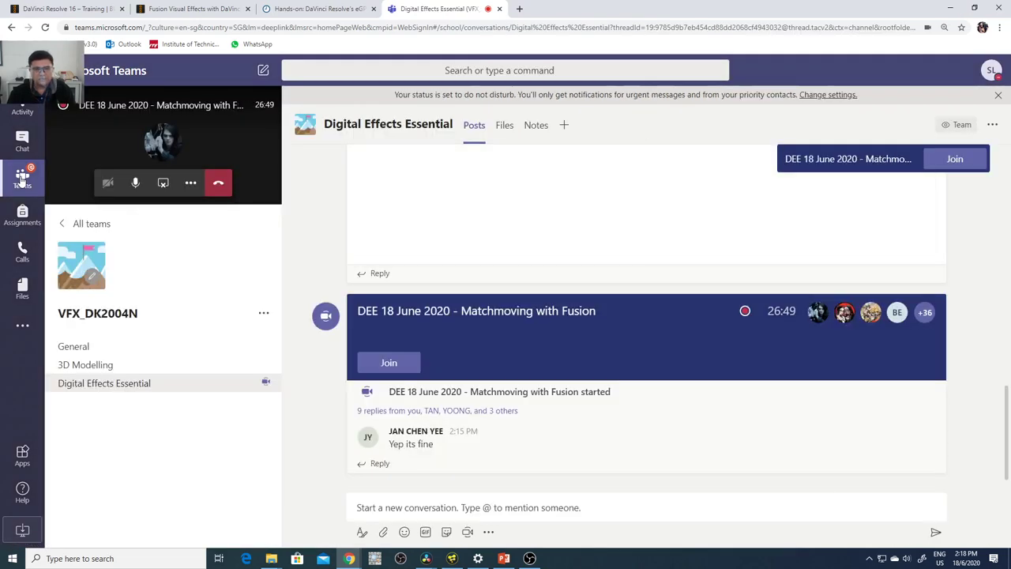
pyautogui.click(500, 128)
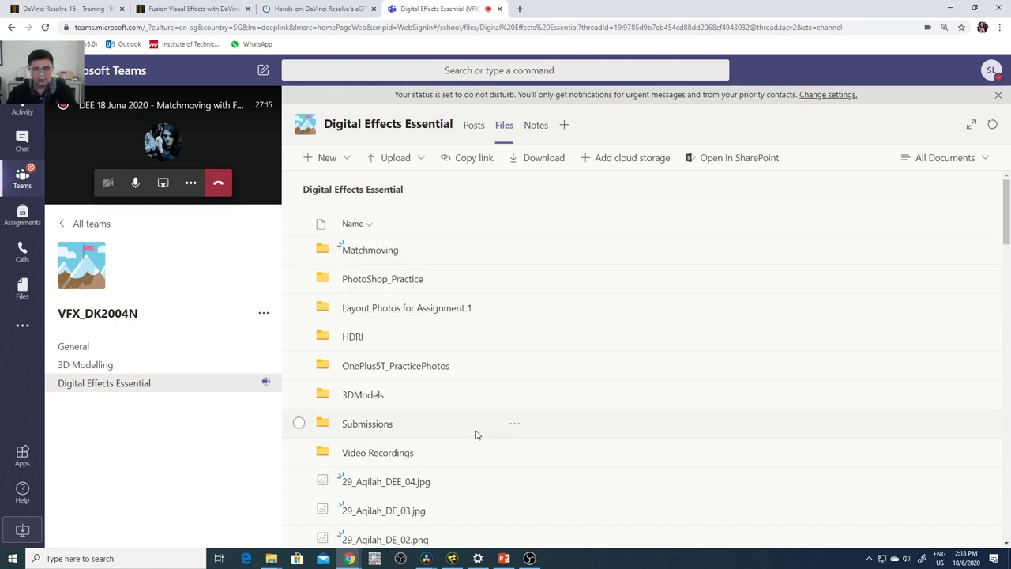
# - Return to DaVinci Resolve and import the SpongeBob rug JPG and VID_20190530_104710.mp4 from Matchmoving > Clips into the media pool
pyautogui.moveTo(431, 561)
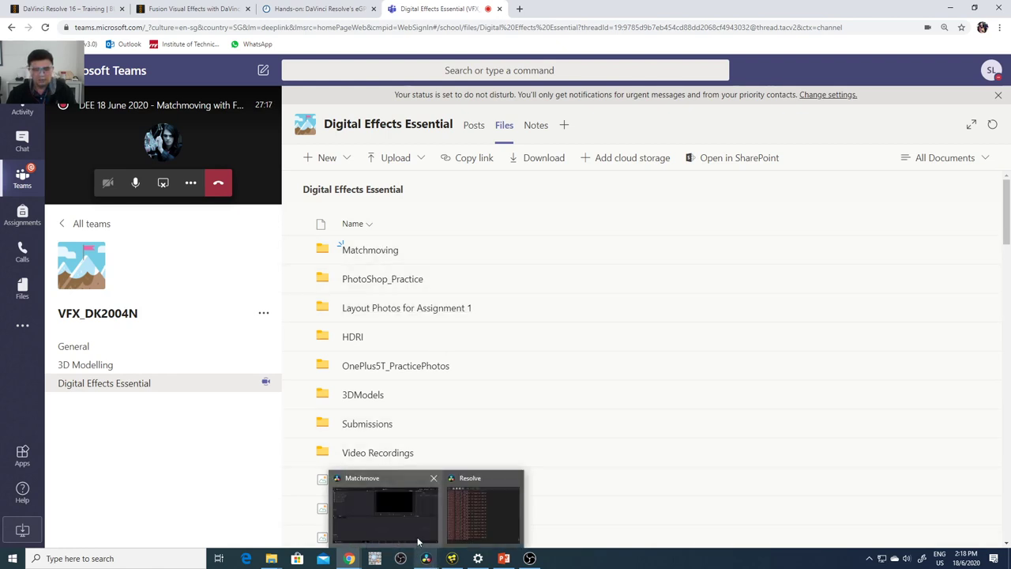
pyautogui.click(419, 542)
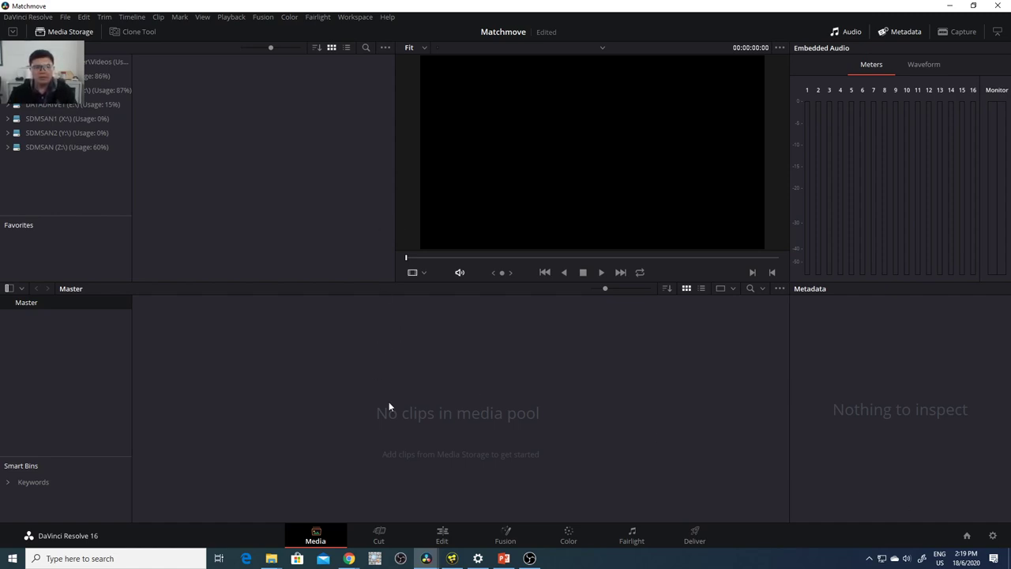
pyautogui.rightClick(341, 361)
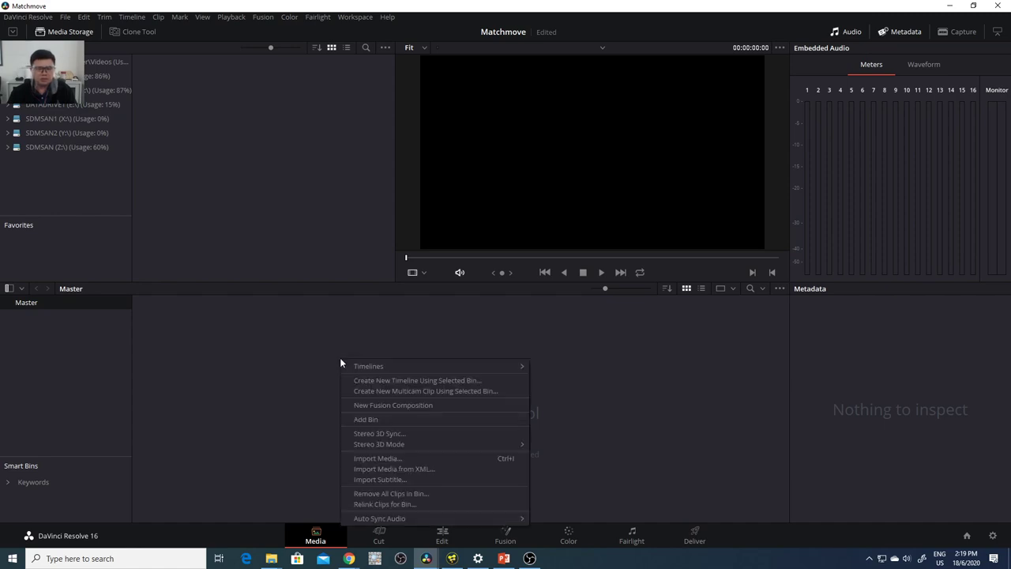
pyautogui.click(390, 460)
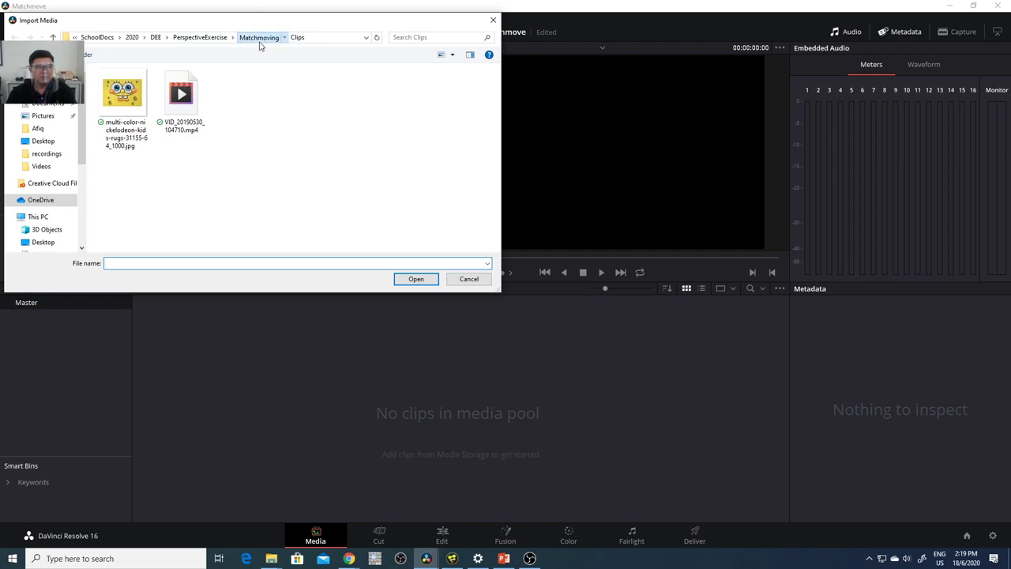
pyautogui.click(259, 37)
pyautogui.doubleClick(119, 109)
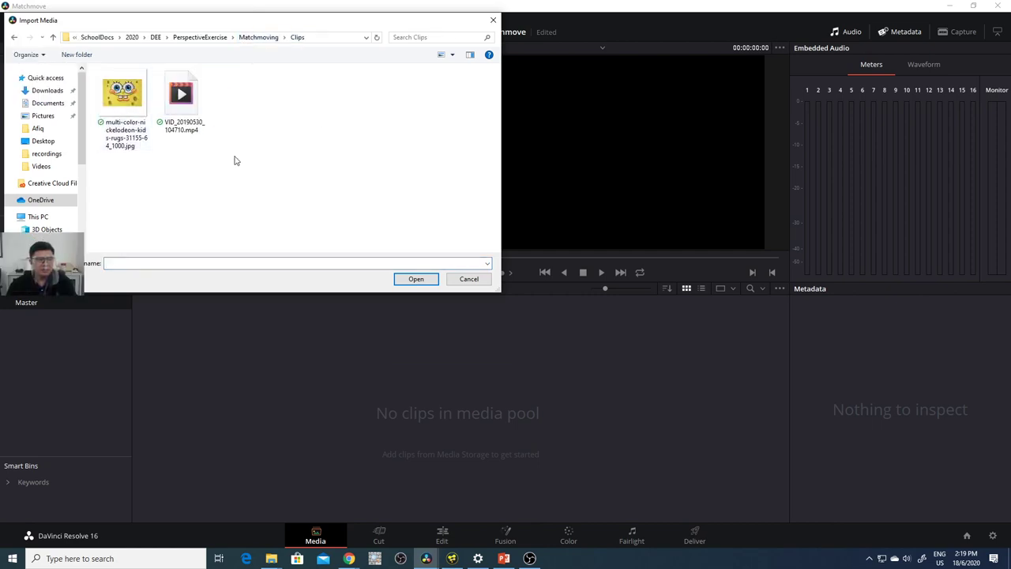
pyautogui.moveTo(280, 179); pyautogui.dragTo(120, 116)
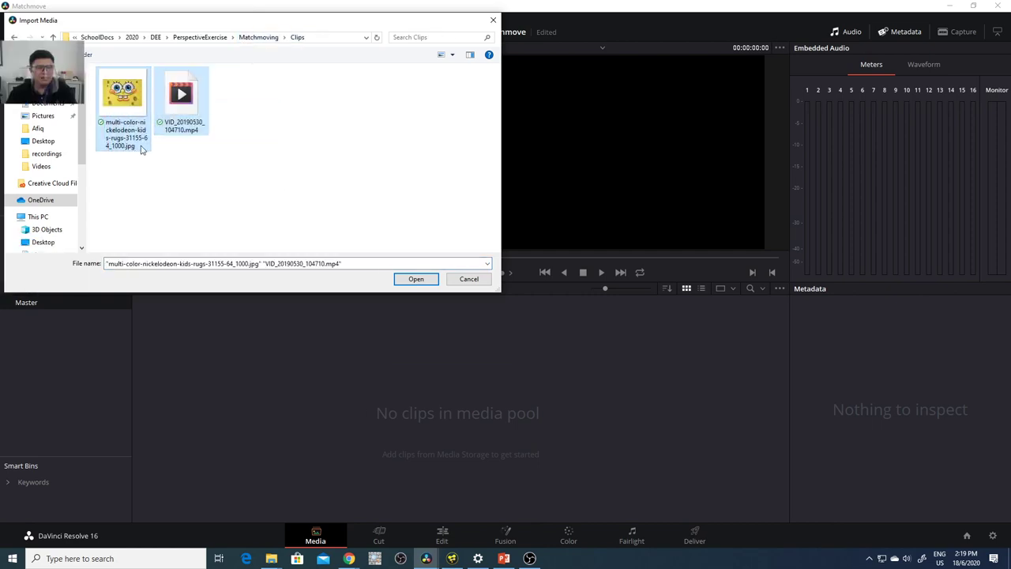
pyautogui.click(416, 279)
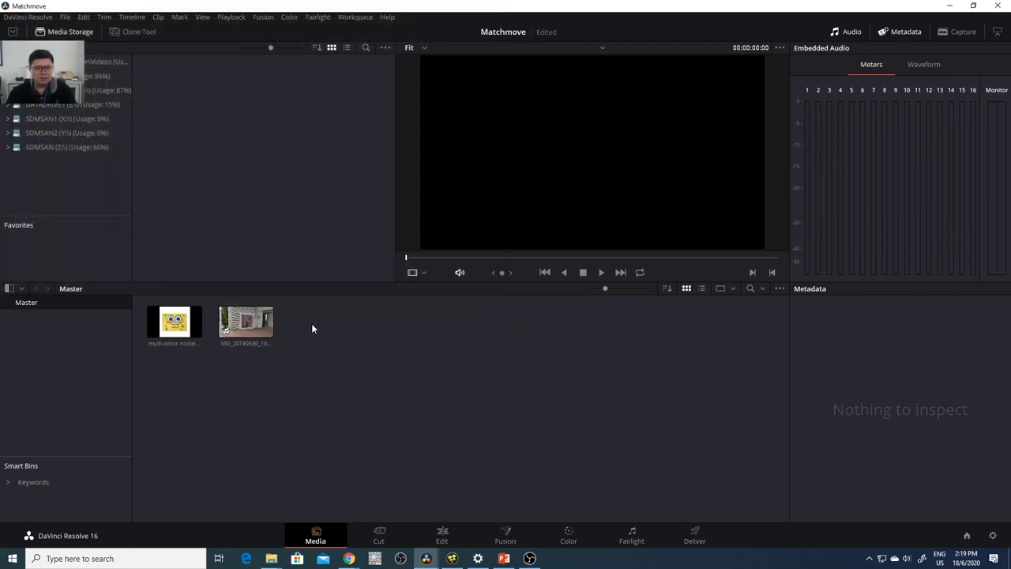
# - Preview the wall video and the SpongeBob image from the media pool, then clear the selection
pyautogui.click(239, 330)
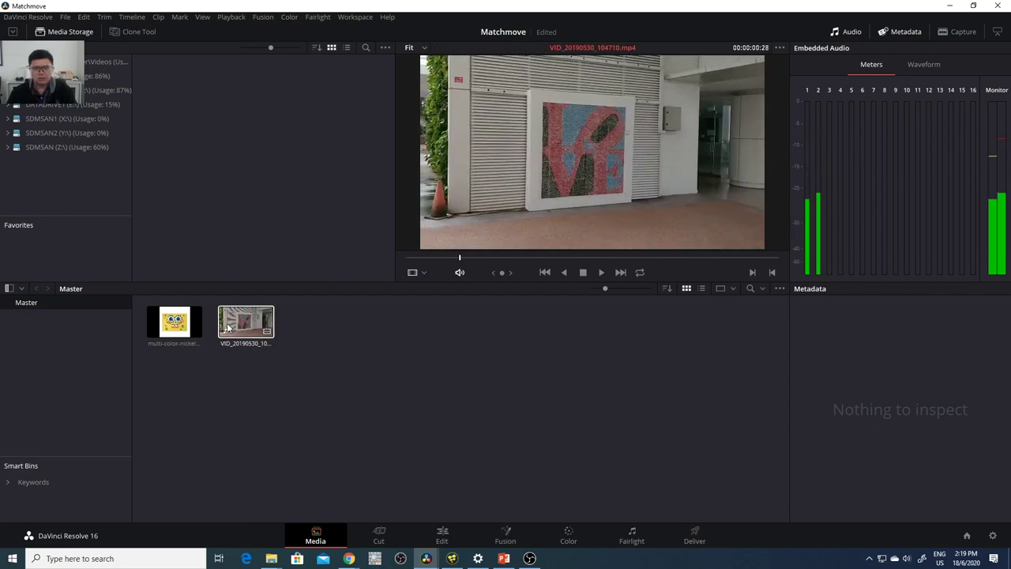
pyautogui.click(188, 330)
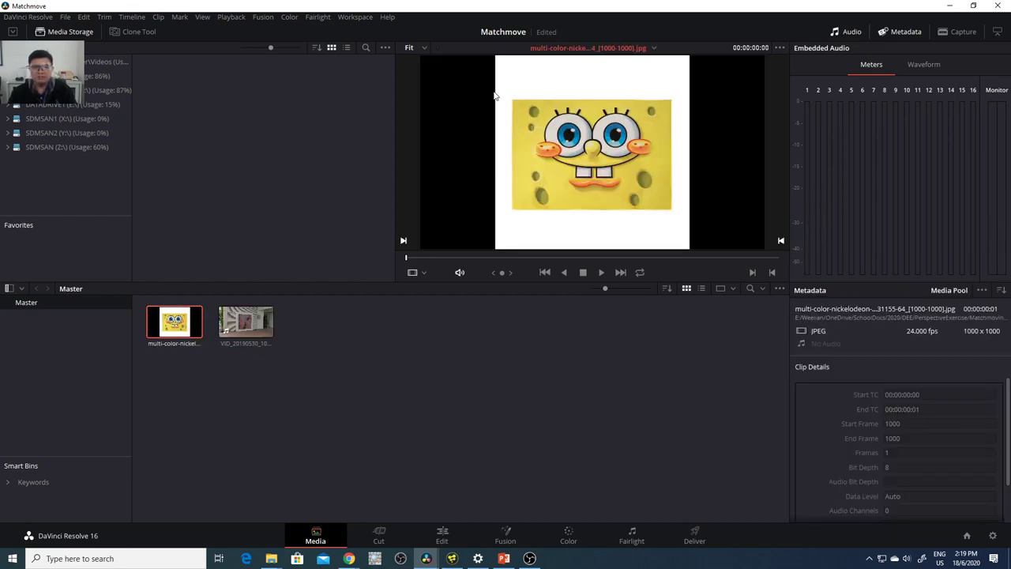
pyautogui.click(246, 321)
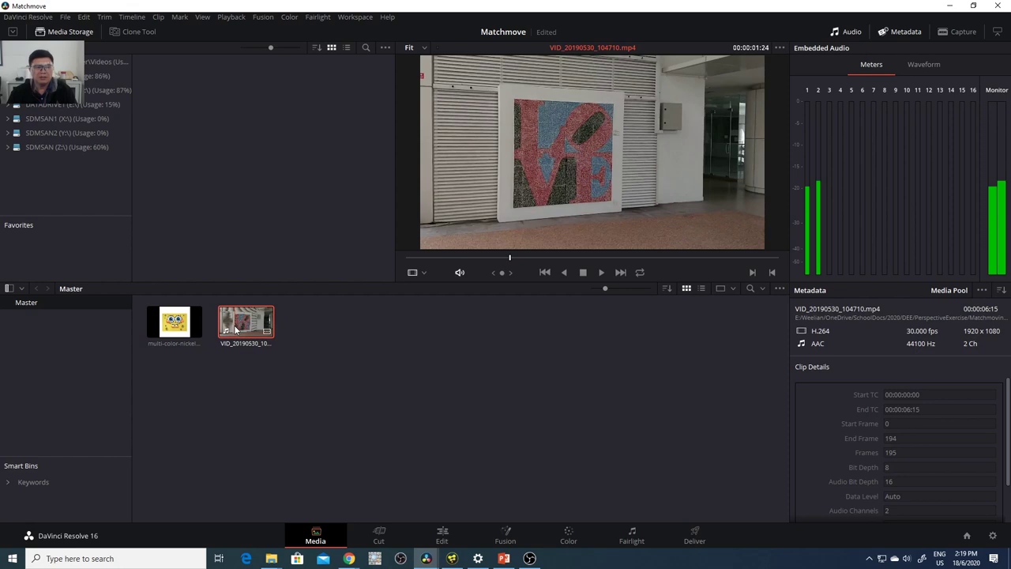
pyautogui.click(312, 452)
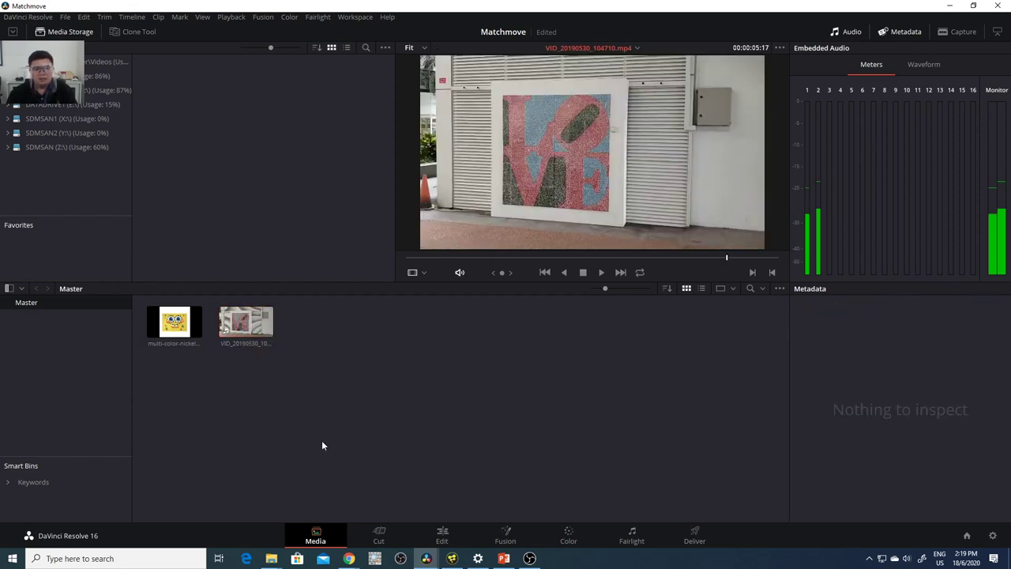
# - On the Cut page, create a timeline from VID_20190530_104710.mp4 with the playhead at its start
pyautogui.click(391, 539)
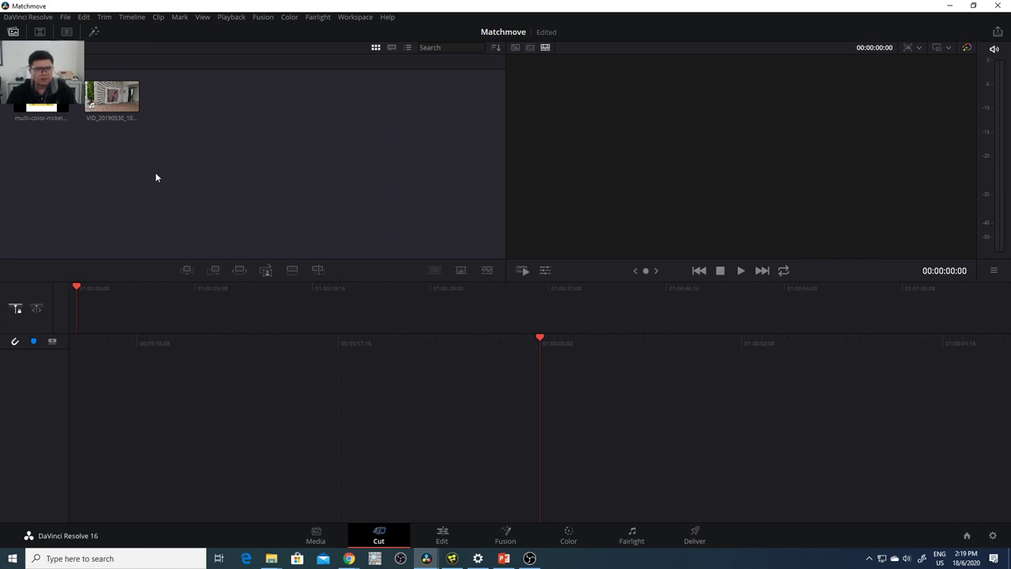
pyautogui.moveTo(111, 99); pyautogui.dragTo(120, 357)
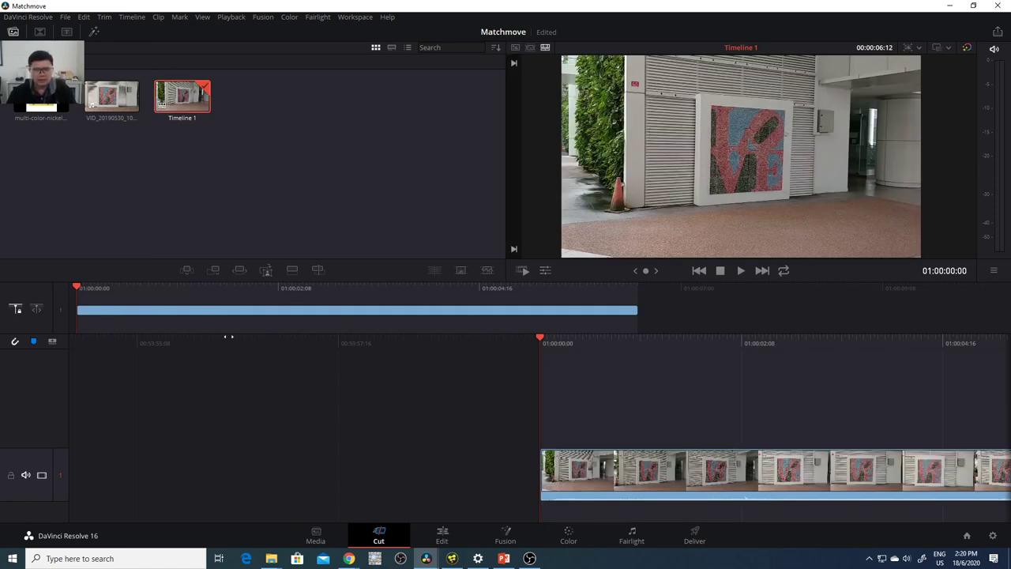
pyautogui.moveTo(83, 289); pyautogui.dragTo(30, 320)
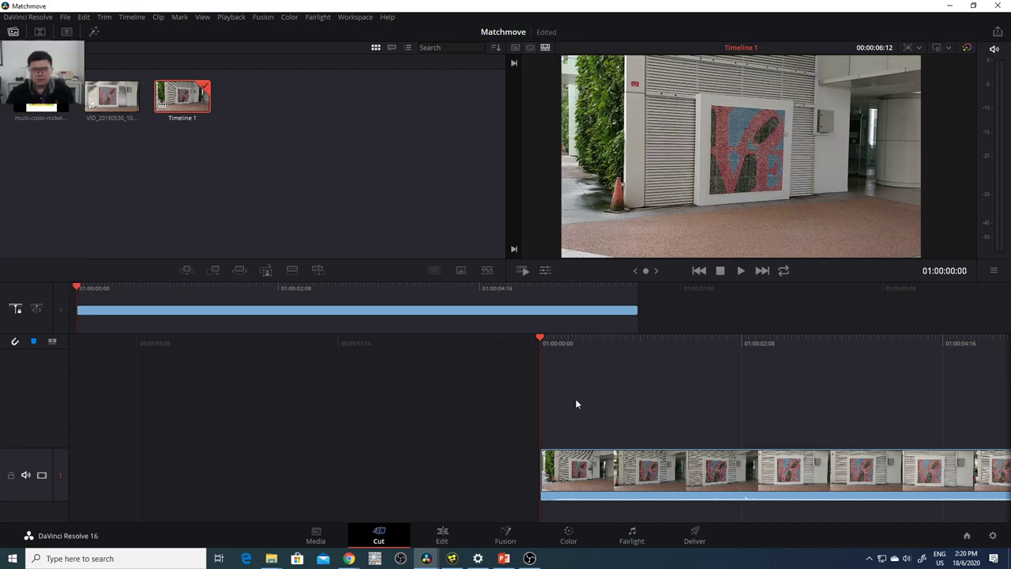
# - On the Edit page, move the playhead to 01:00:03:00 and preview the image and video in the source viewer
pyautogui.click(442, 537)
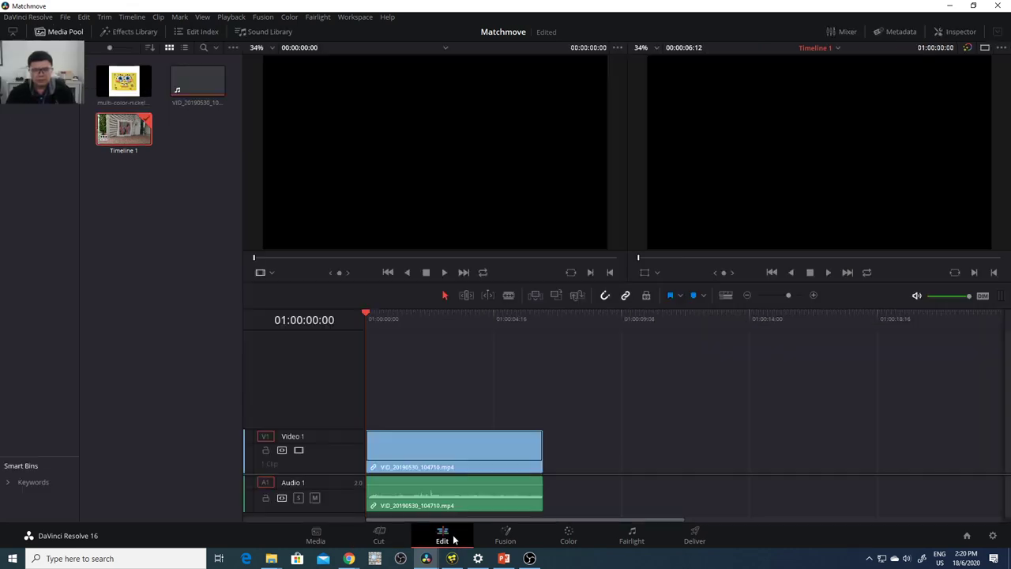
pyautogui.moveTo(368, 313); pyautogui.dragTo(447, 313)
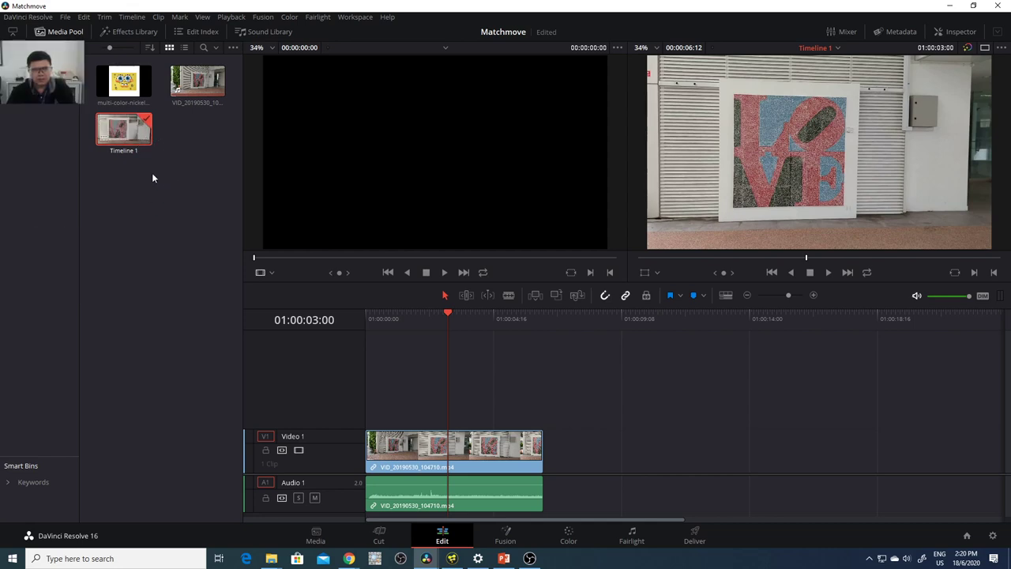
pyautogui.doubleClick(122, 89)
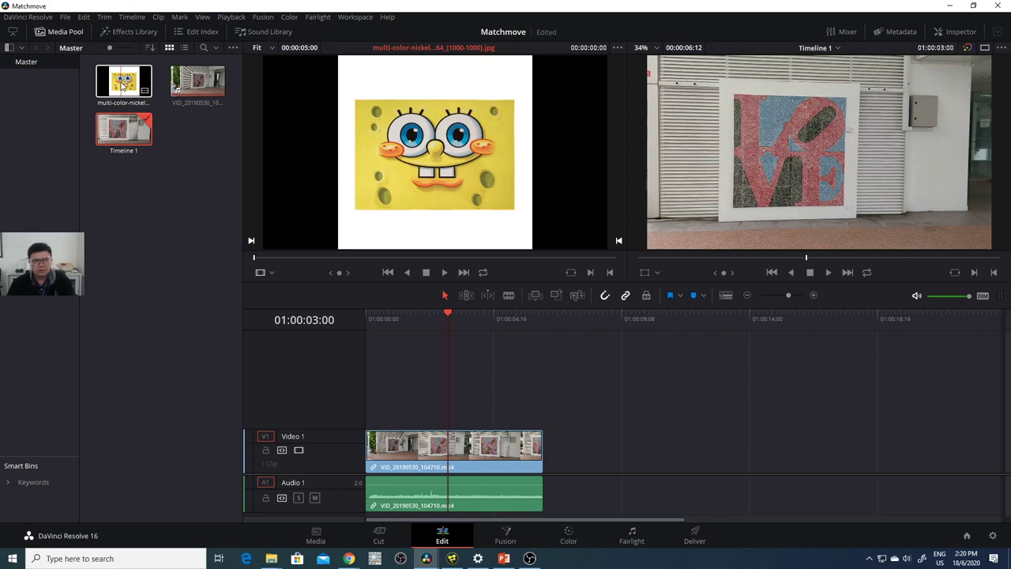
pyautogui.doubleClick(192, 83)
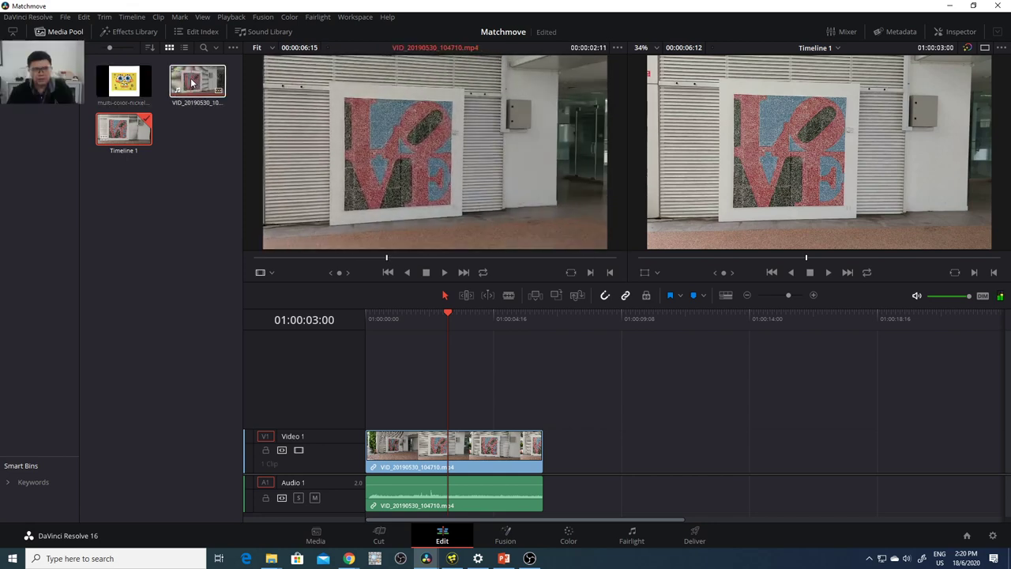
pyautogui.click(178, 158)
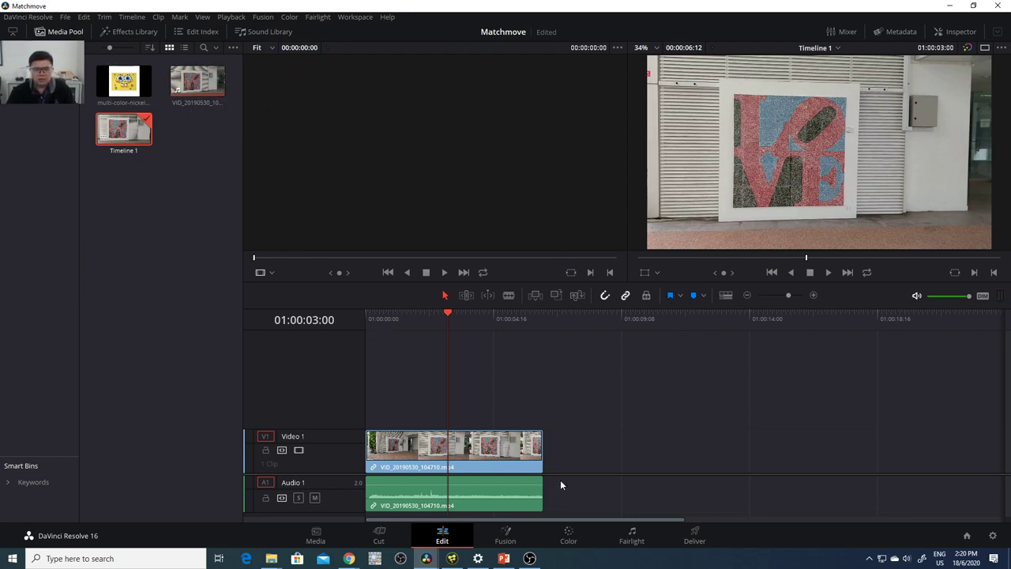
# - On the Fusion page, rename the MediaIn1 node to ArtWall and leave it deselected
pyautogui.click(521, 536)
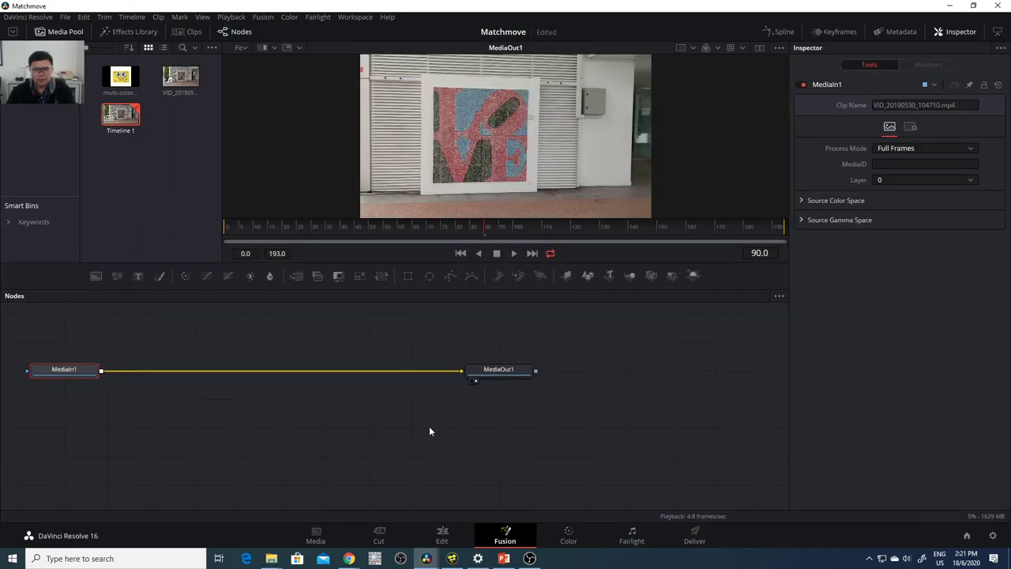
pyautogui.moveTo(480, 449); pyautogui.dragTo(579, 450)
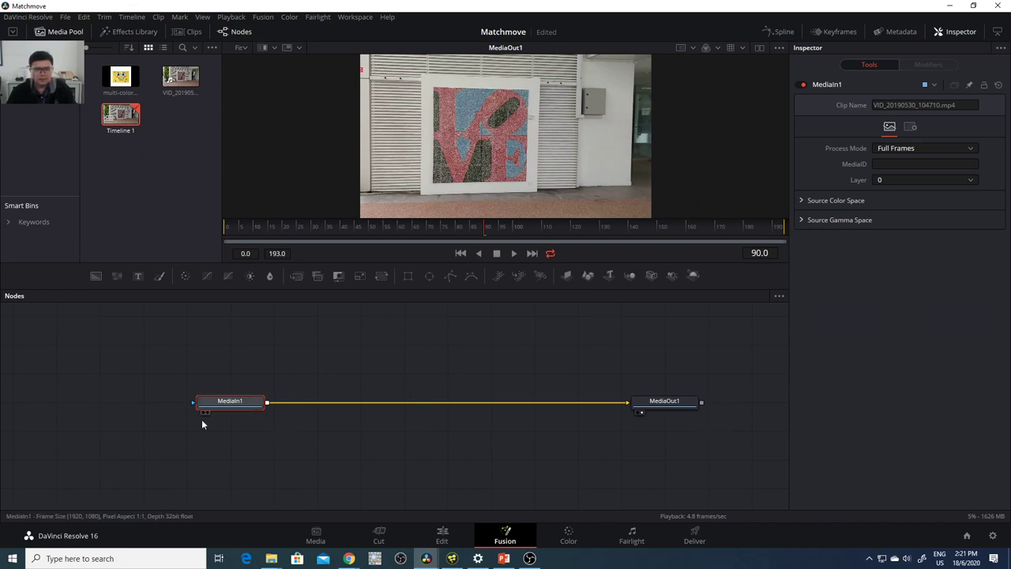
pyautogui.moveTo(233, 401)
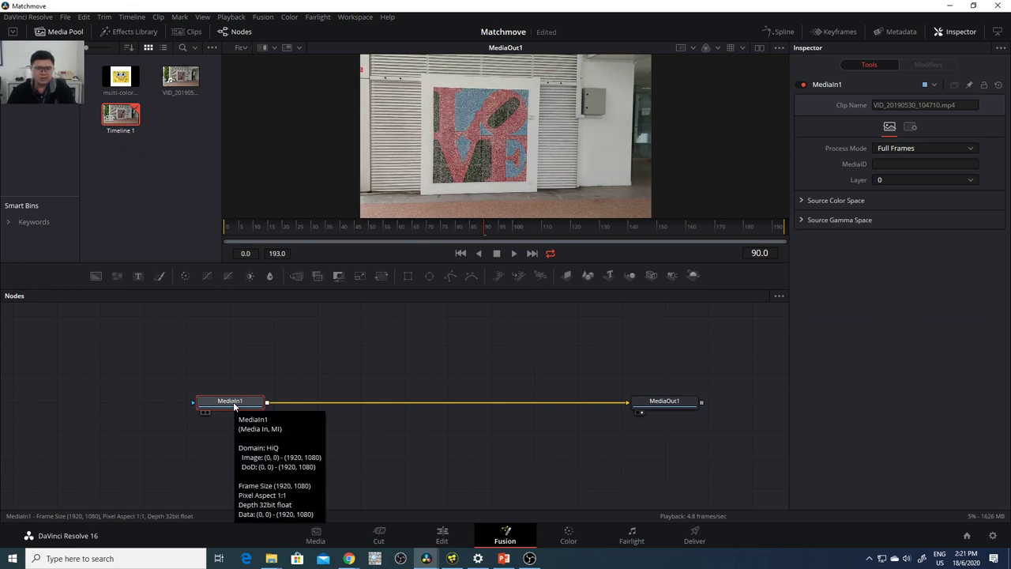
pyautogui.press('F2')
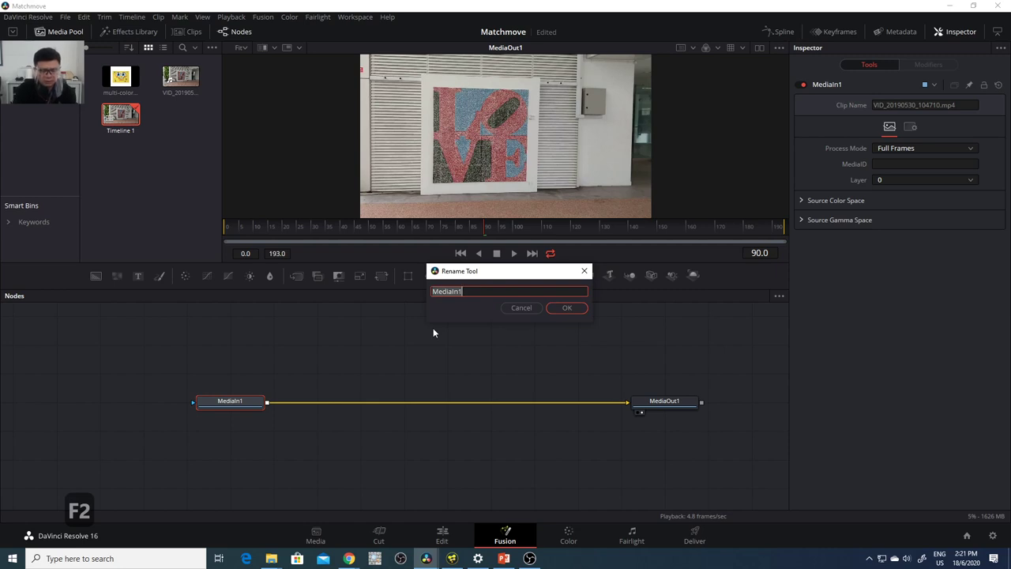
pyautogui.write('ArtWall')
pyautogui.press('Return')
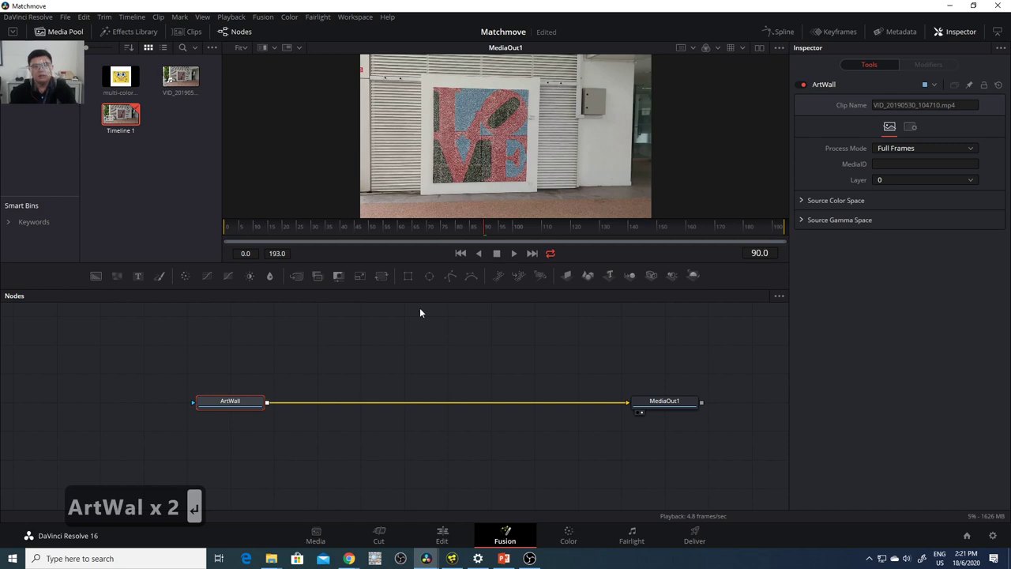
pyautogui.moveTo(243, 403); pyautogui.dragTo(241, 404)
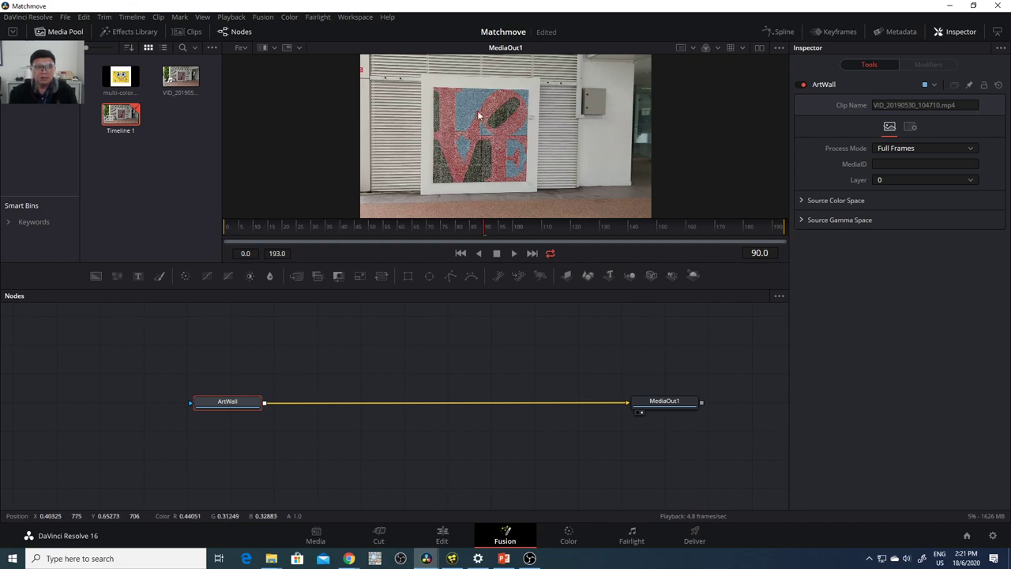
pyautogui.click(436, 349)
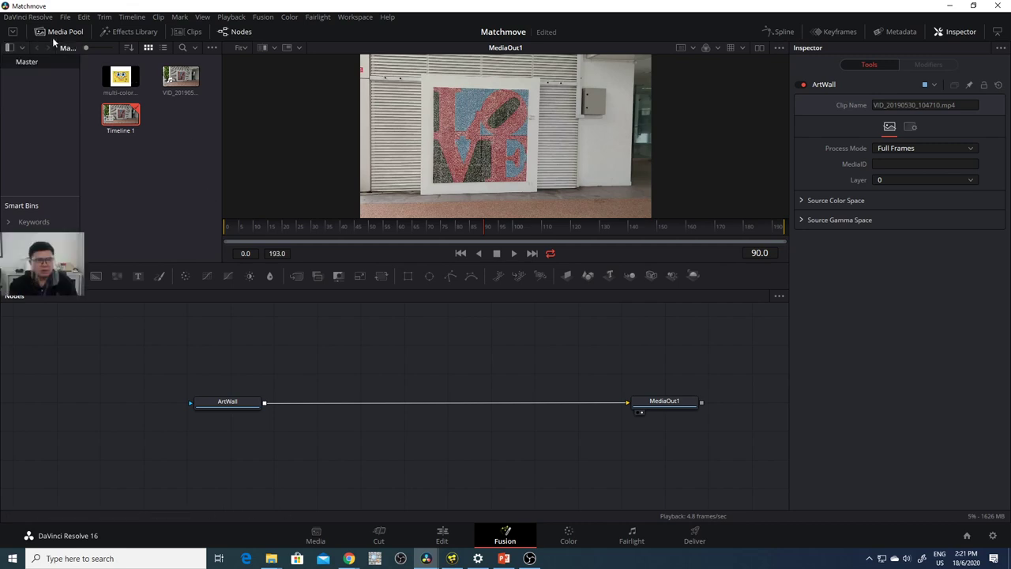
# - Add a Tracker node from the Tracking tools to the node graph, just after the ArtWall node
pyautogui.click(115, 33)
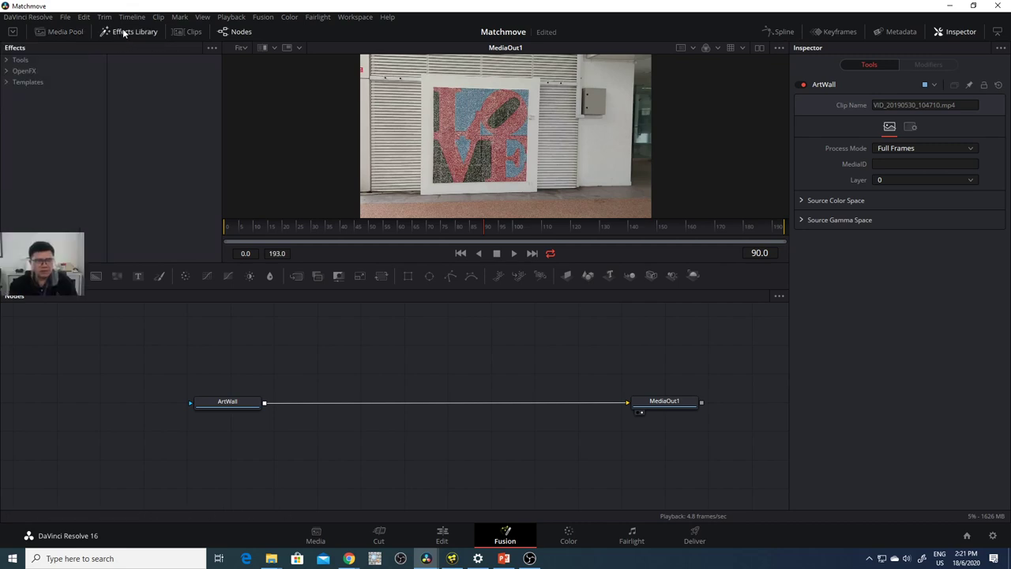
pyautogui.click(8, 61)
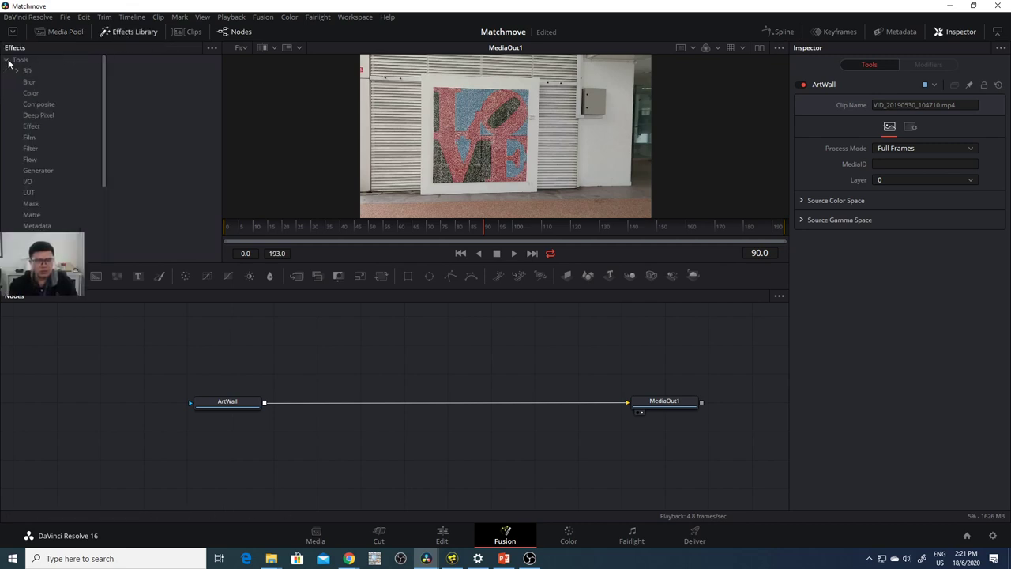
pyautogui.moveTo(101, 112); pyautogui.dragTo(99, 146)
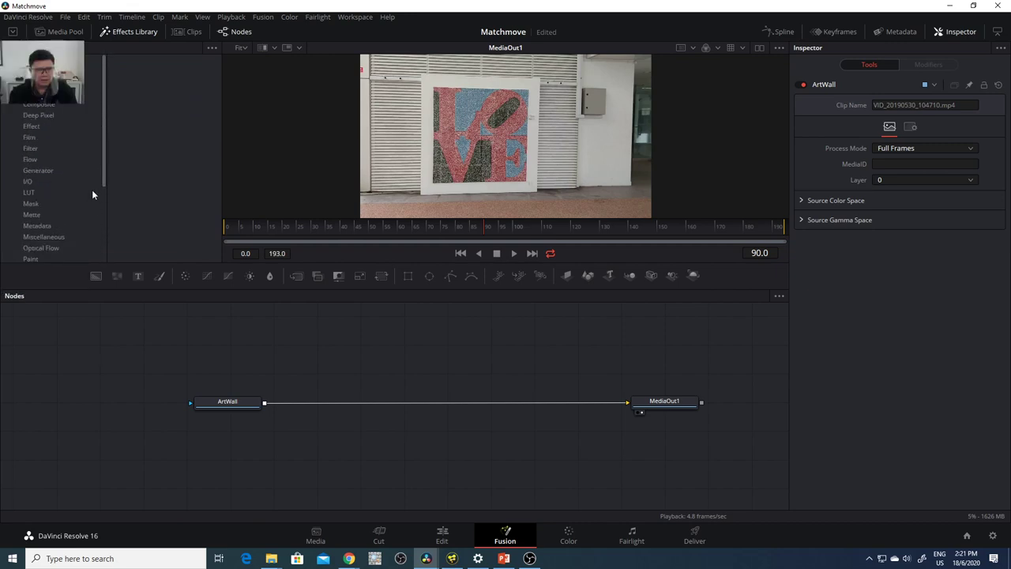
pyautogui.scroll(-2, 92, 211)
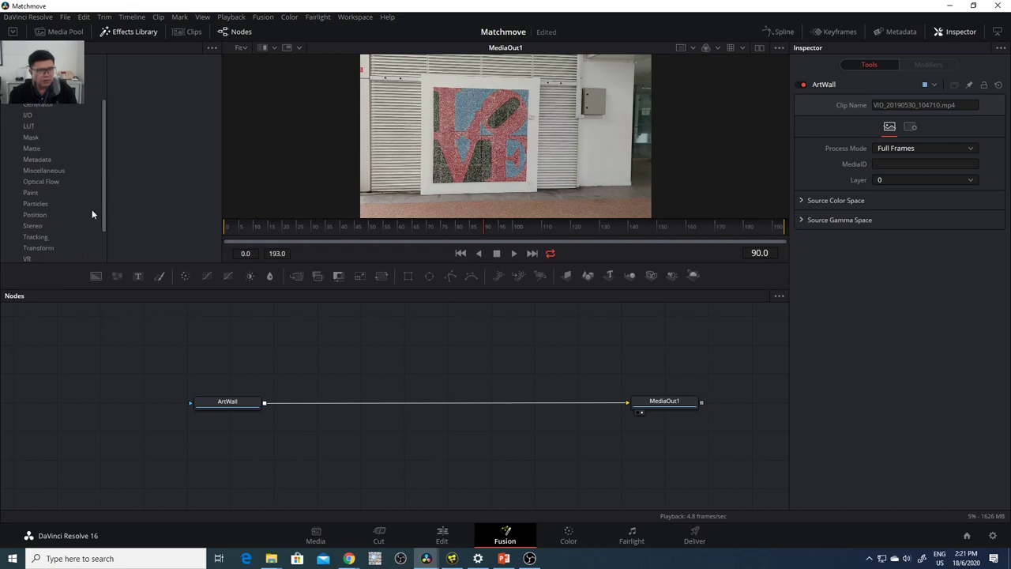
pyautogui.scroll(-3, 92, 212)
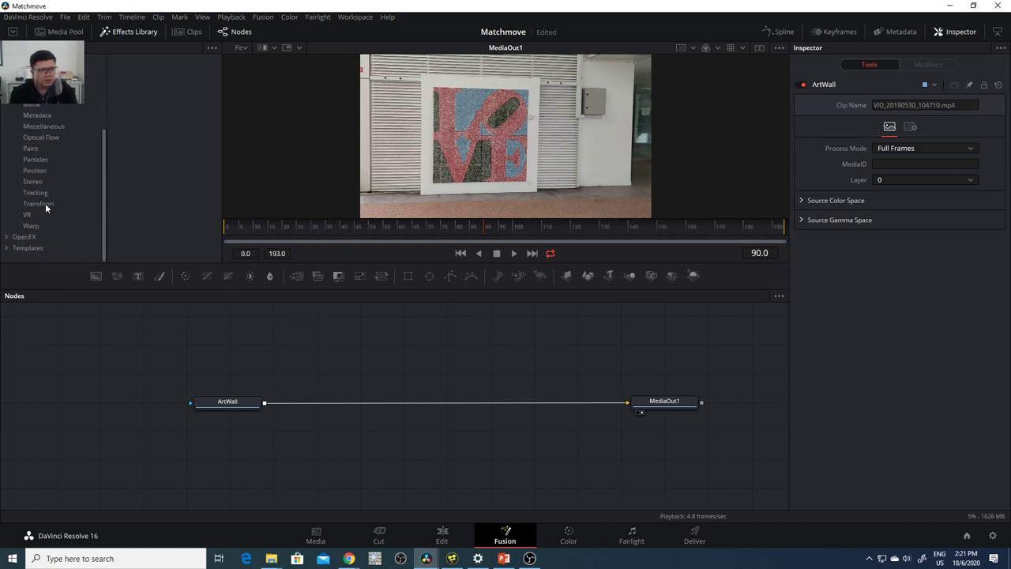
pyautogui.click(35, 194)
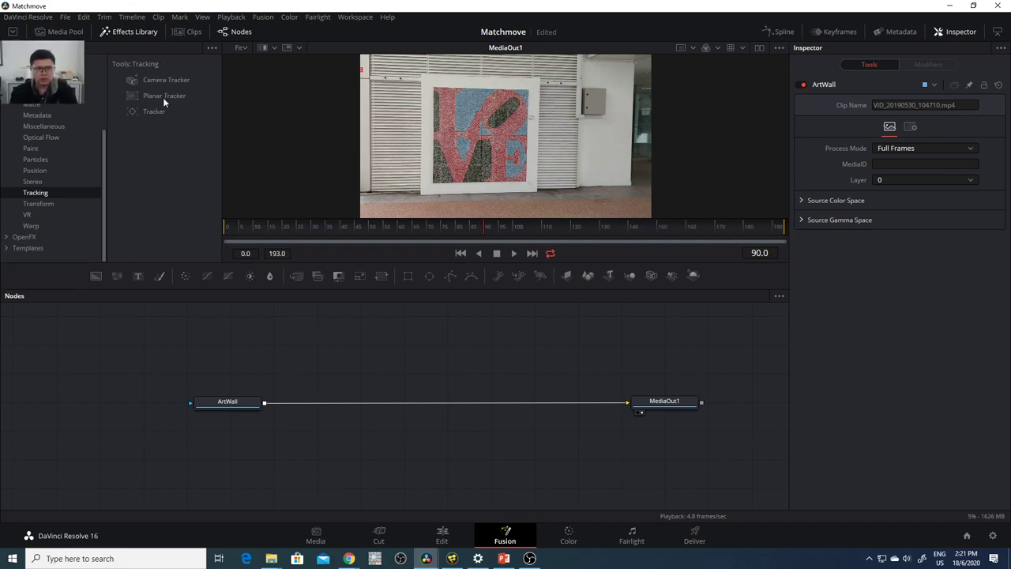
pyautogui.moveTo(142, 110); pyautogui.dragTo(340, 404)
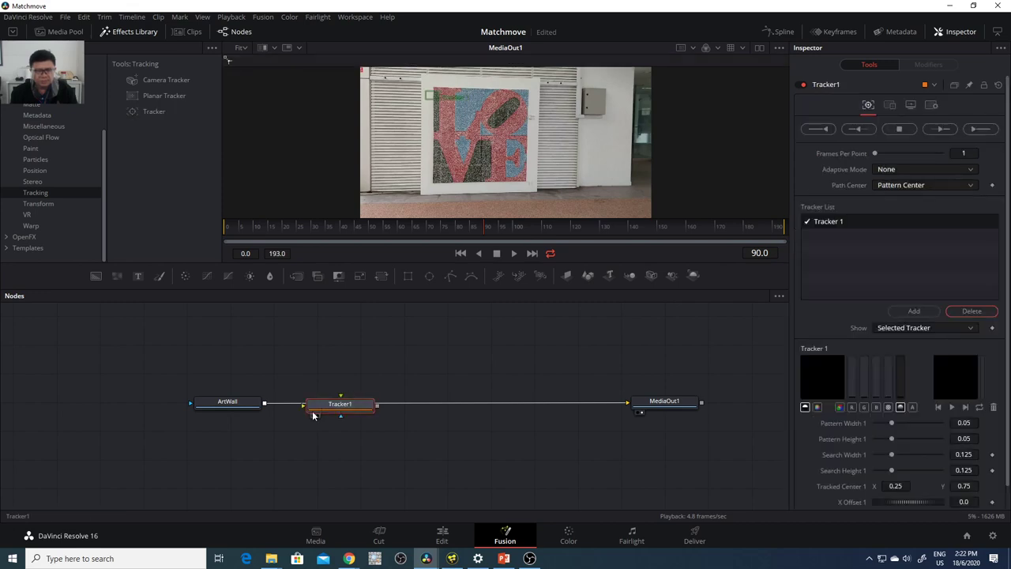
# - Insert Tracker1 into the connection between ArtWall and MediaOut1, shift ArtWall slightly away from it, and leave Tracker1 selected
pyautogui.moveTo(352, 412); pyautogui.dragTo(372, 367)
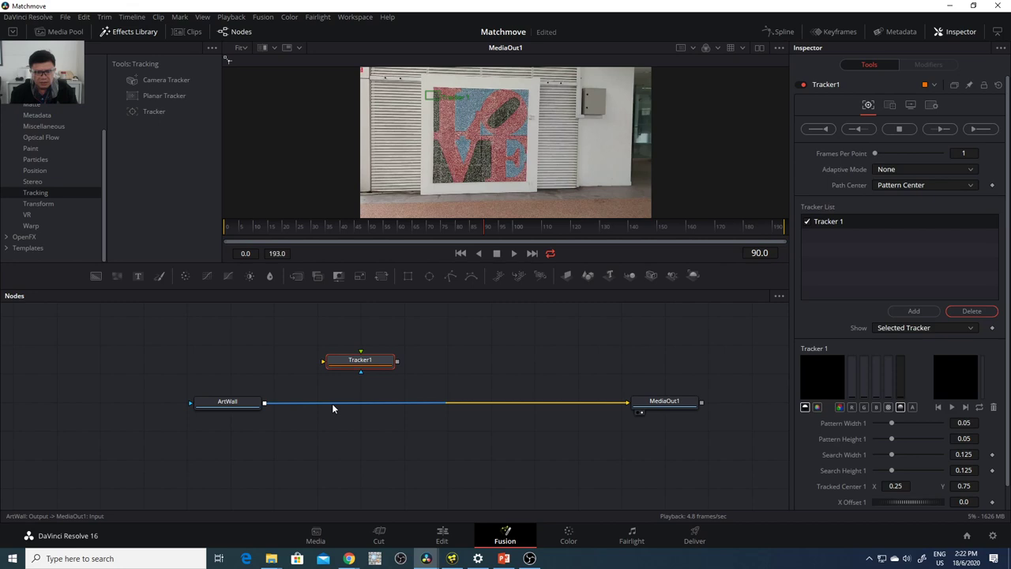
pyautogui.moveTo(360, 361)
pyautogui.mouseDown()
pyautogui.moveTo(355, 410)
pyautogui.moveTo(355, 368)
pyautogui.mouseUp()
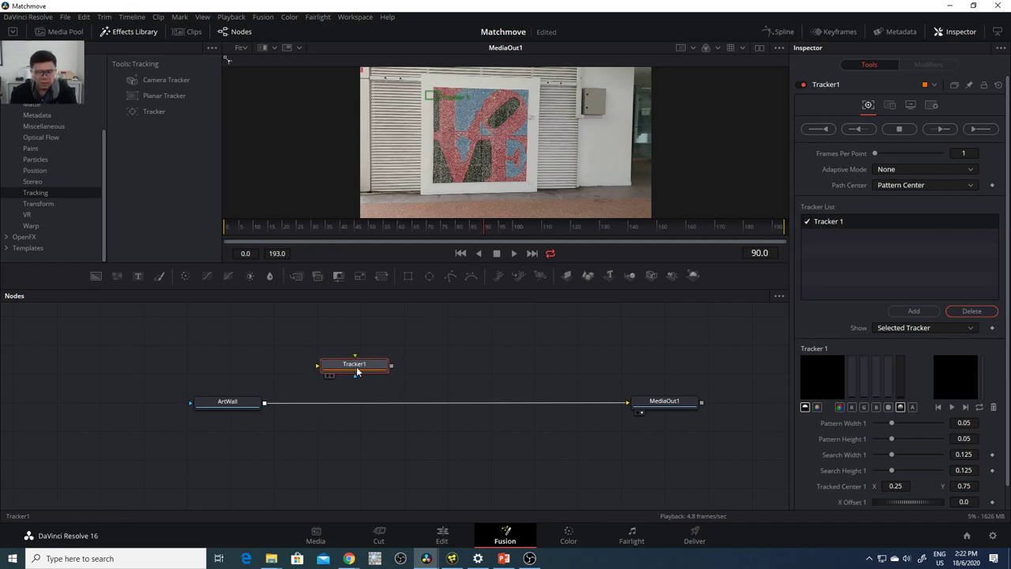
pyautogui.click(234, 406)
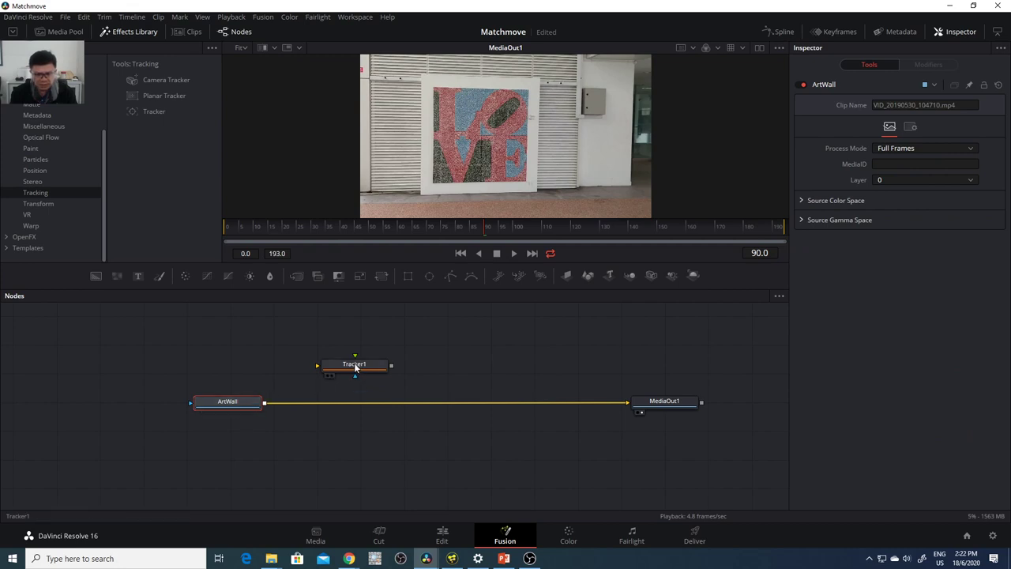
pyautogui.moveTo(351, 371); pyautogui.dragTo(342, 407)
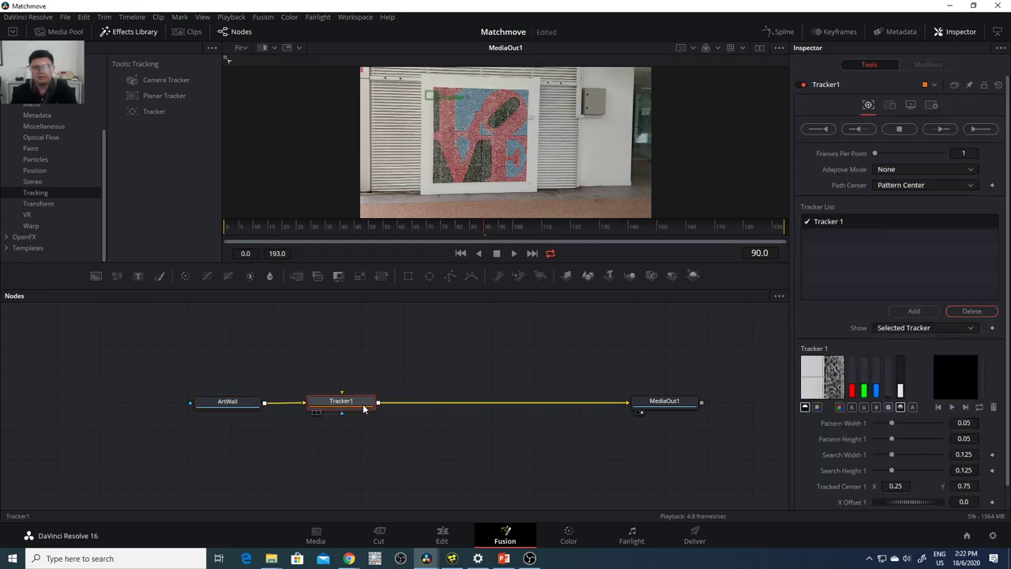
pyautogui.moveTo(261, 403); pyautogui.dragTo(300, 404)
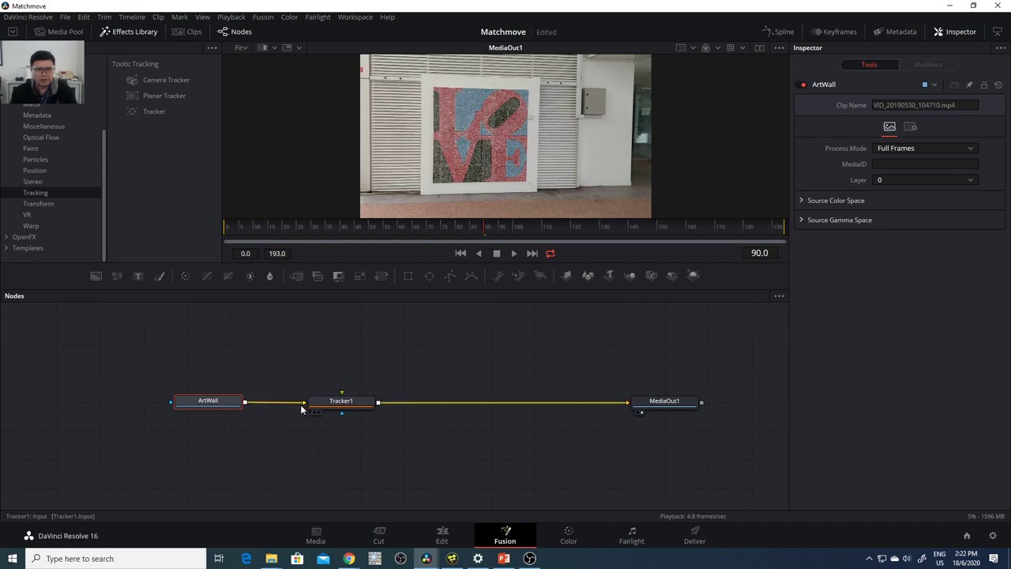
pyautogui.click(343, 407)
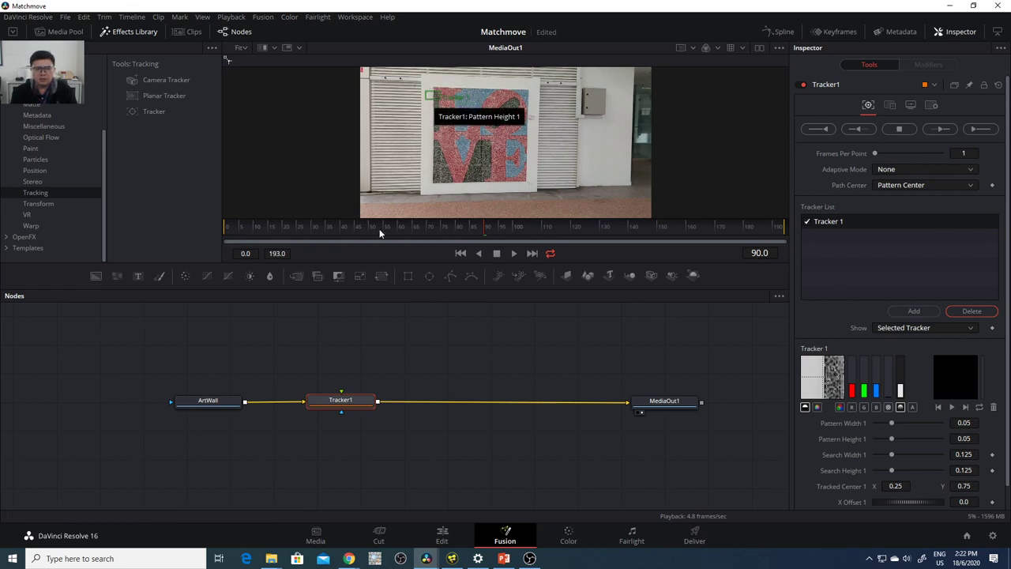
# - Hide the Effects Library, shorten the Inspector, enlarge the viewer area, and show the page navigation as icons only
pyautogui.click(129, 31)
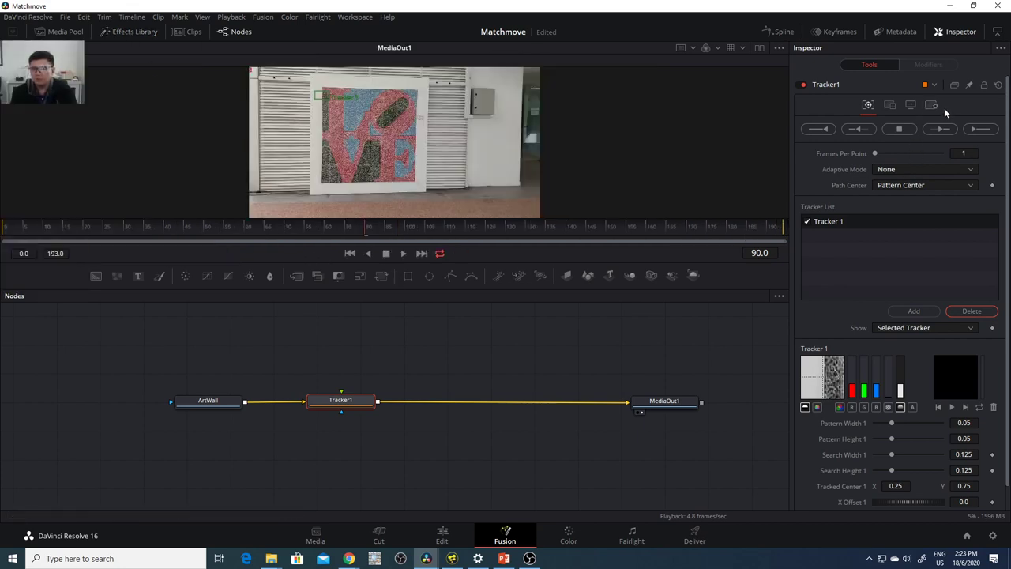
pyautogui.click(997, 33)
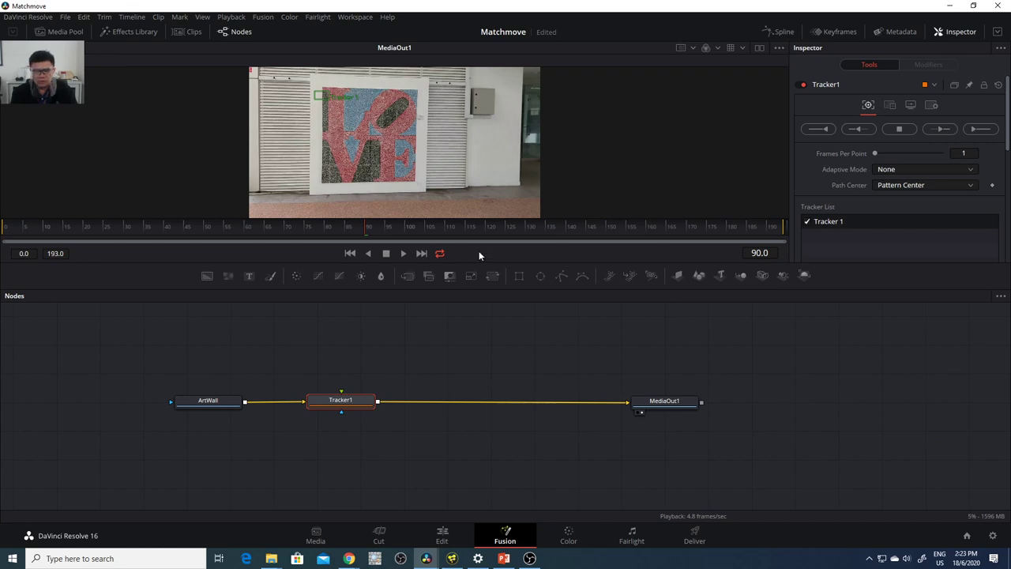
pyautogui.moveTo(523, 290); pyautogui.dragTo(538, 399)
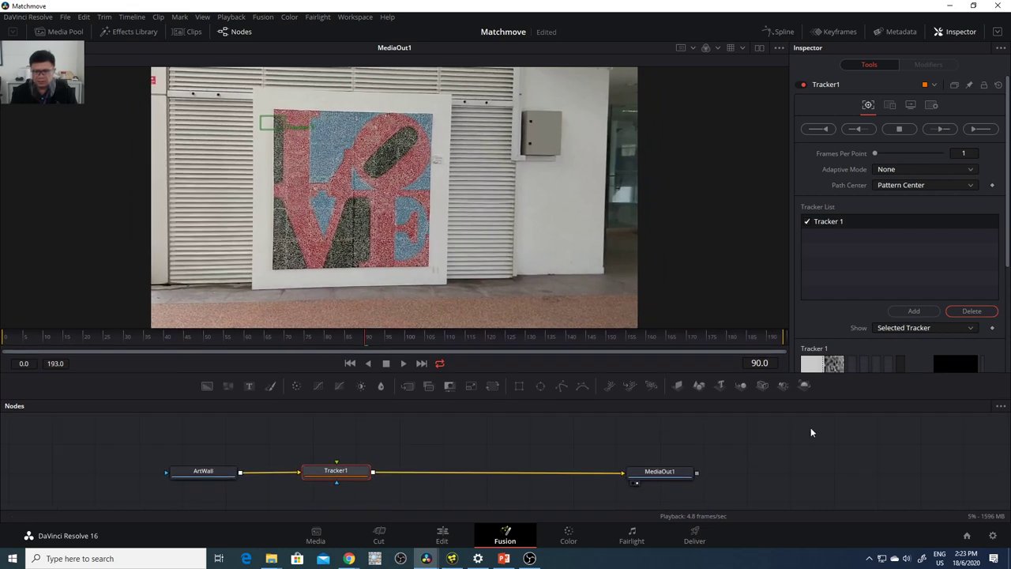
pyautogui.rightClick(805, 534)
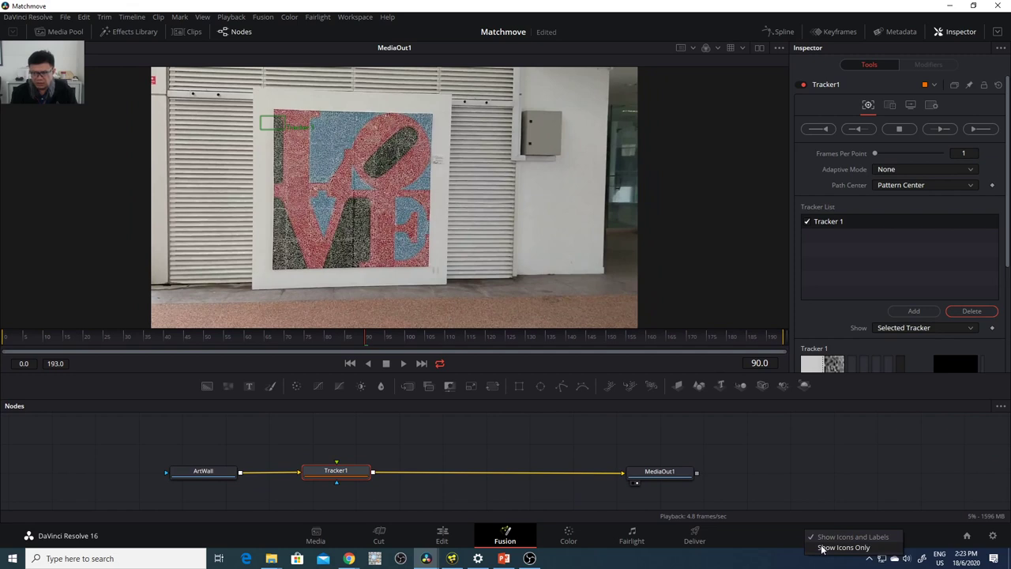
pyautogui.click(822, 549)
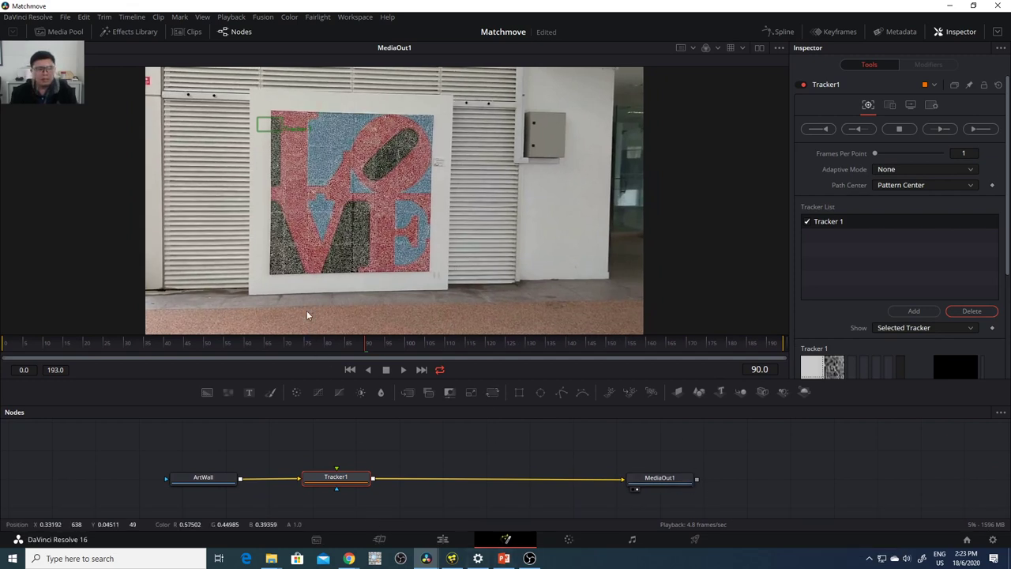
# - Scrub through the wall footage to review its motion and leave the playhead at frame 0
pyautogui.moveTo(265, 123)
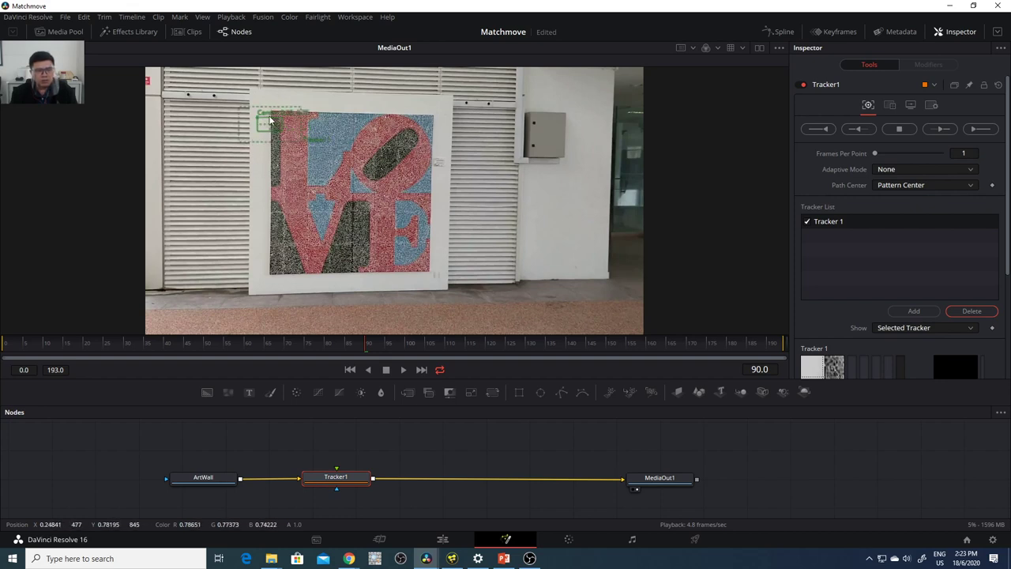
pyautogui.moveTo(292, 351); pyautogui.dragTo(4, 351)
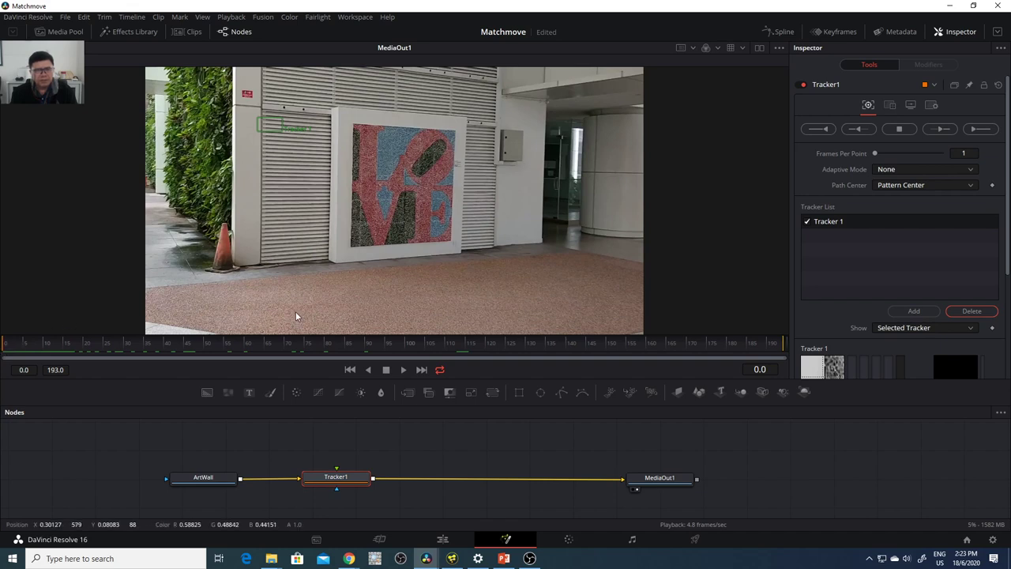
pyautogui.moveTo(452, 351); pyautogui.dragTo(37, 345)
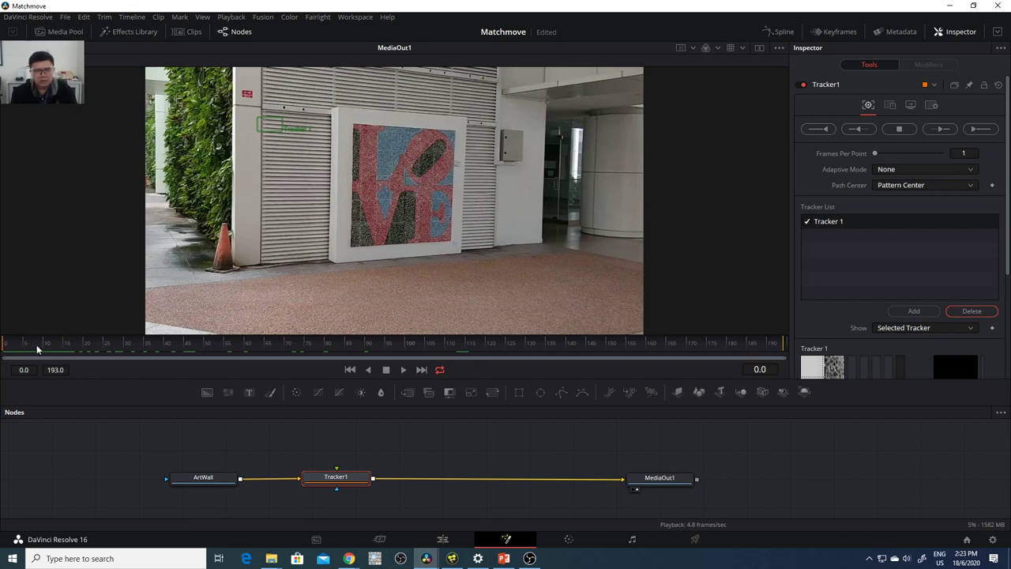
pyautogui.click(407, 352)
pyautogui.moveTo(406, 345); pyautogui.dragTo(2, 354)
pyautogui.moveTo(257, 120)
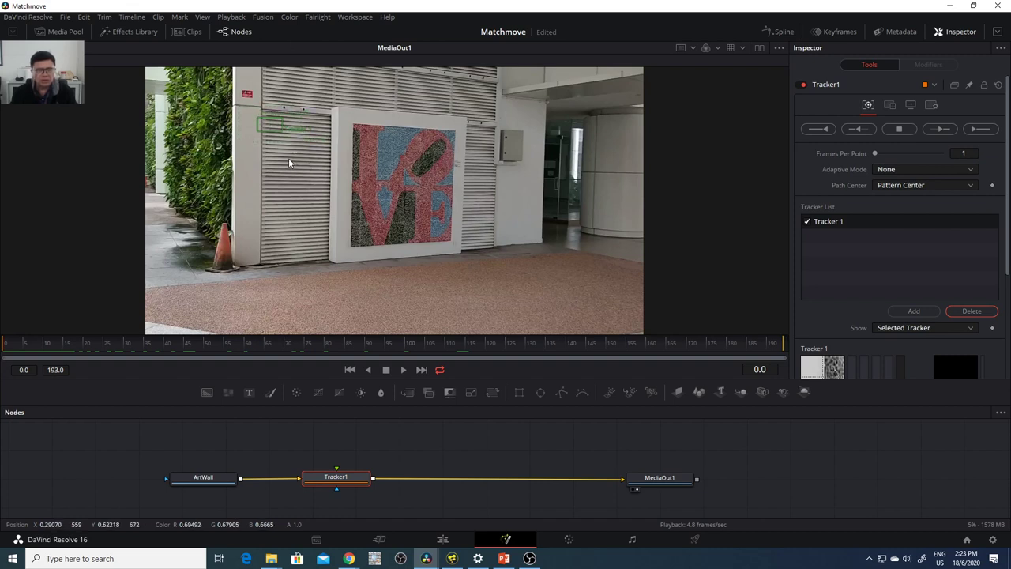
# - Move Tracker 1's pattern box onto the wall louvres beside the artwork, with its center at about 0.29, 0.745
pyautogui.scroll(5, 288, 164)
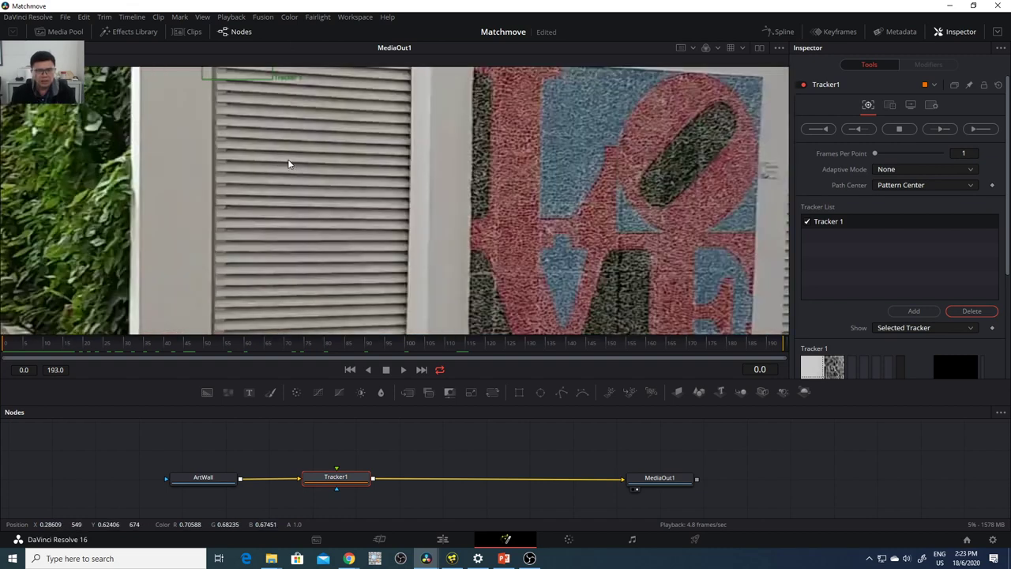
pyautogui.scroll(4, 290, 158)
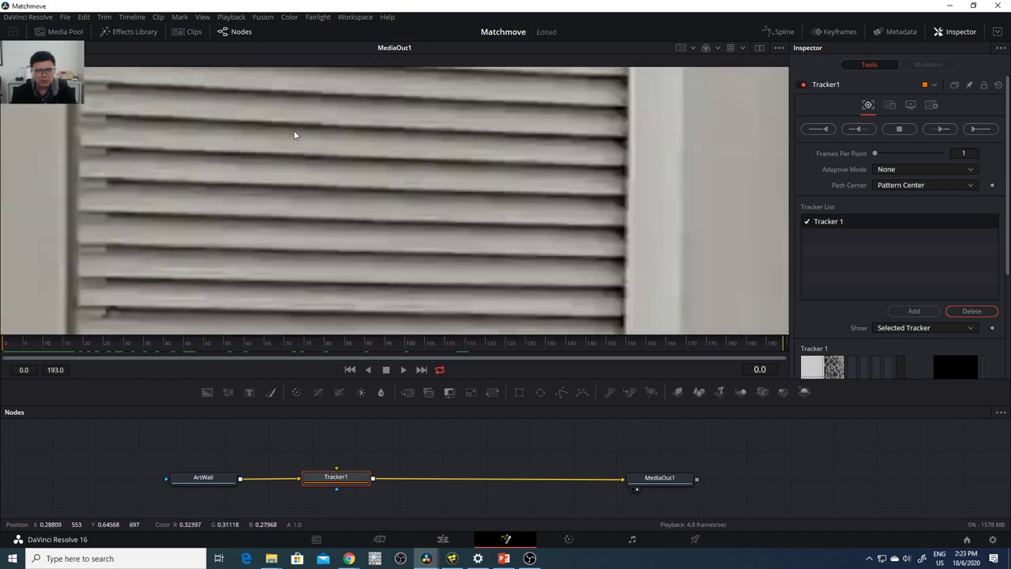
pyautogui.moveTo(287, 124); pyautogui.dragTo(506, 268)
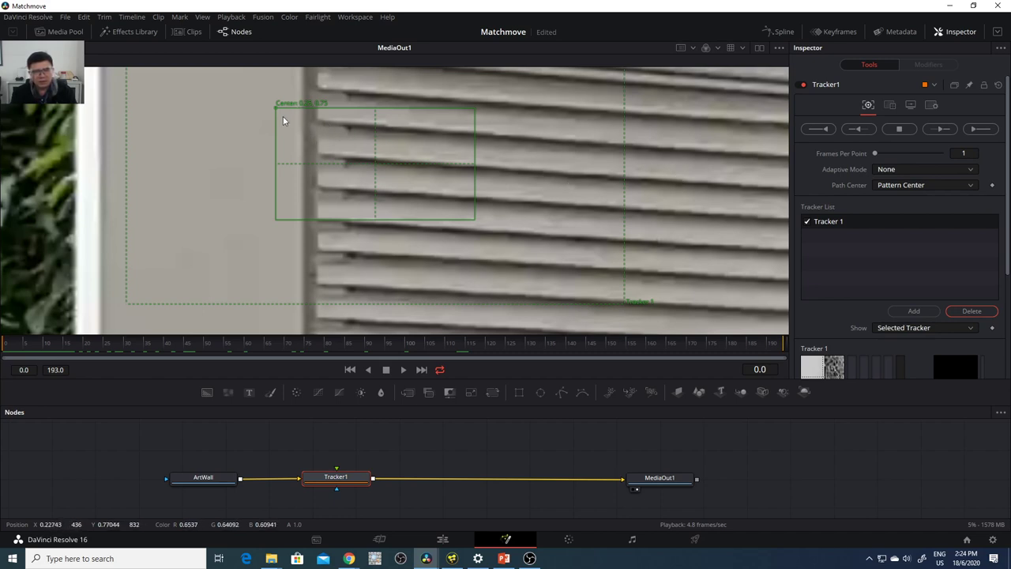
pyautogui.moveTo(277, 113); pyautogui.dragTo(436, 123)
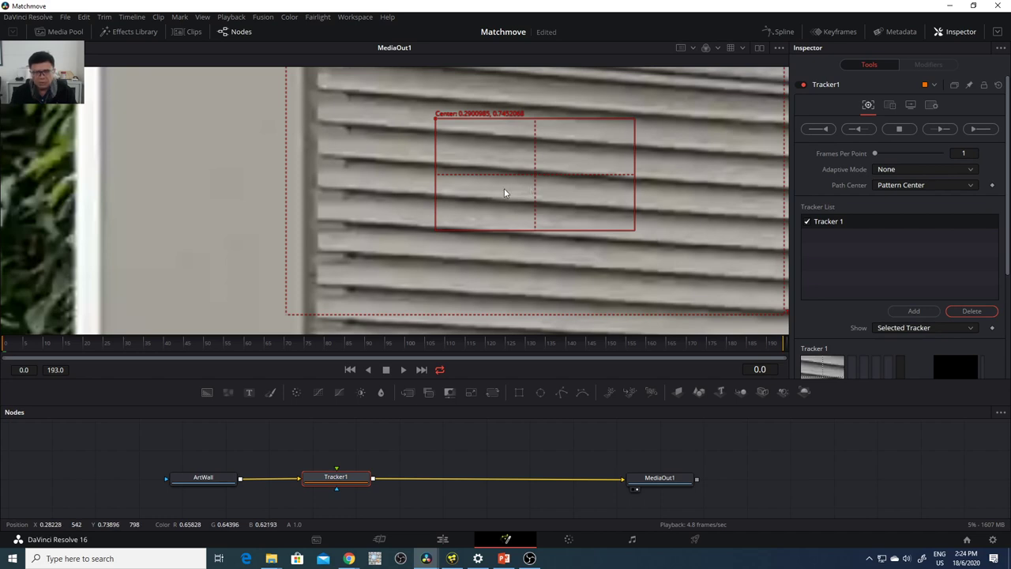
pyautogui.scroll(-5, 504, 192)
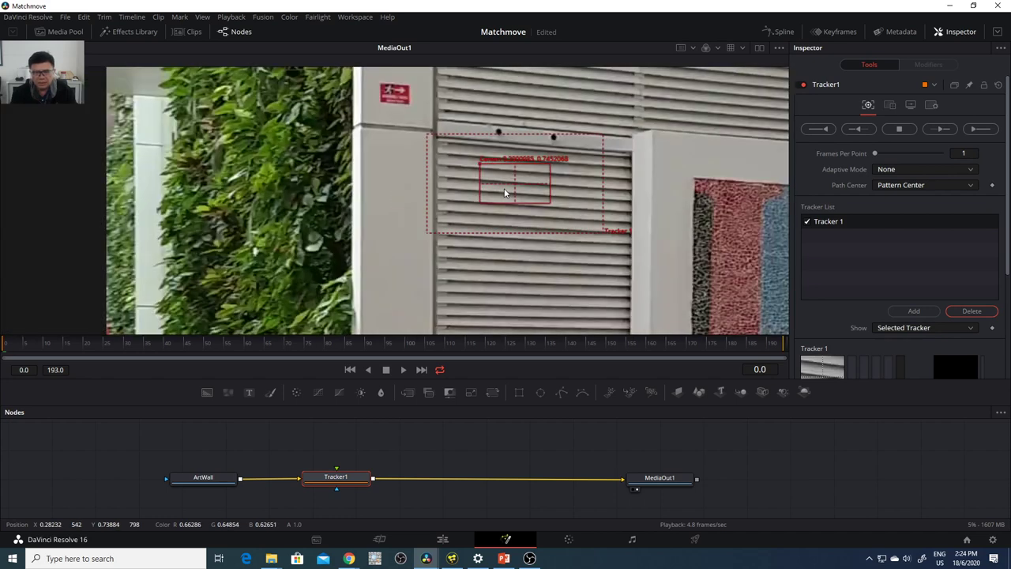
pyautogui.hscroll(5, 638, 210)
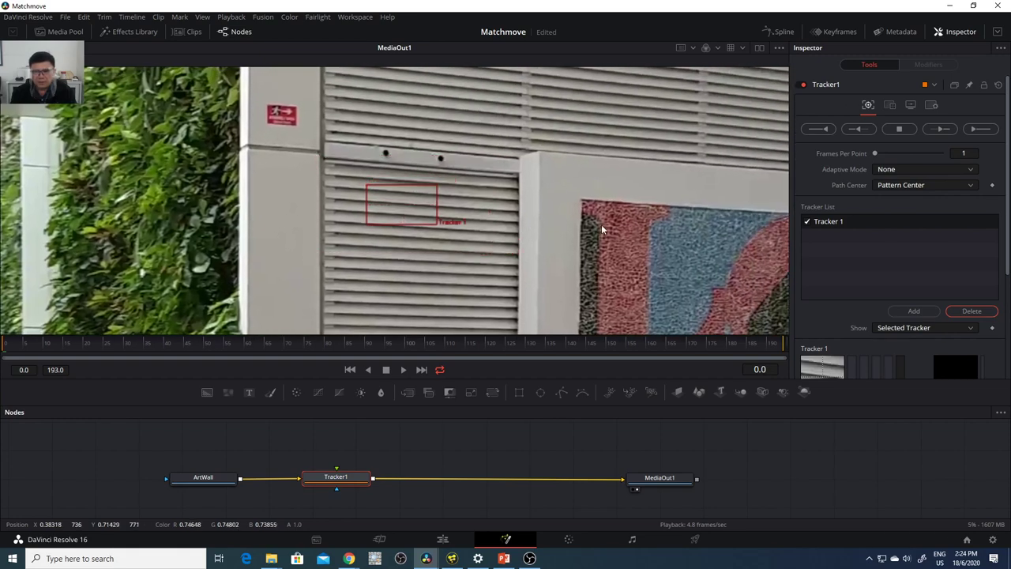
# - Switch to the desktop, launch osdHotkey without replacing the running instance, and move the OSD hotkey window over the Matchmoving folder window
pyautogui.click(949, 6)
pyautogui.click(930, 7)
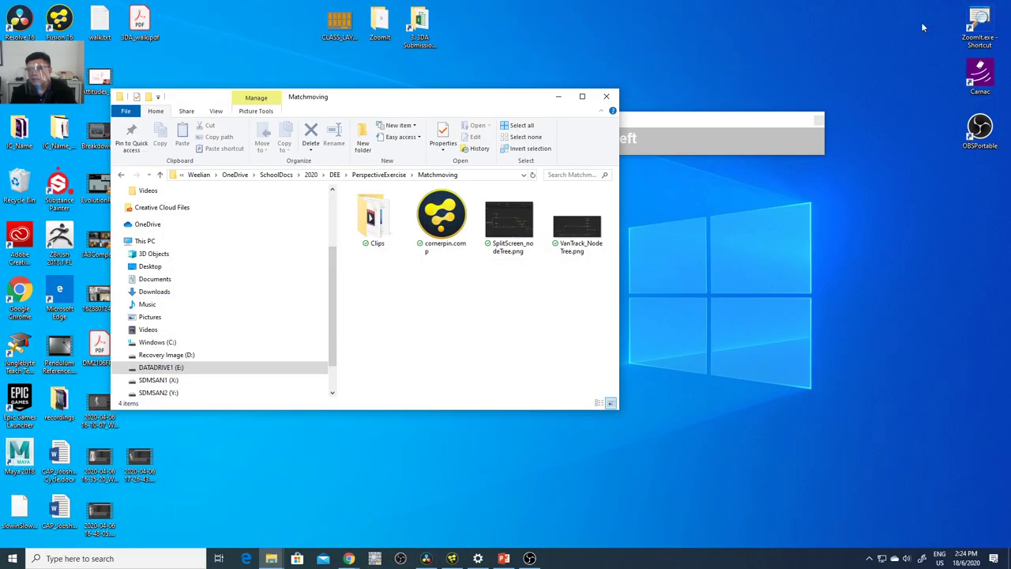
pyautogui.click(375, 558)
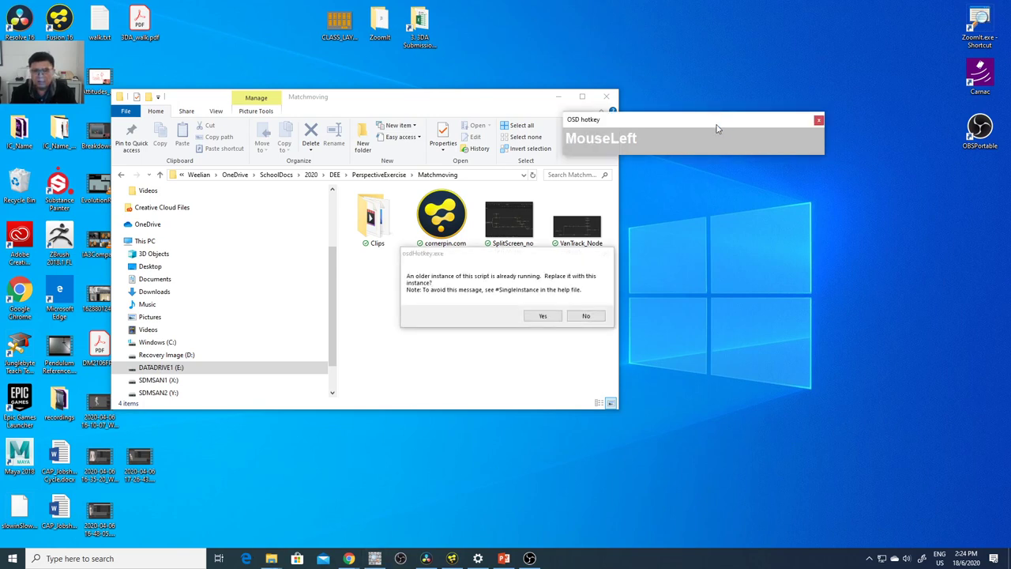
pyautogui.click(591, 317)
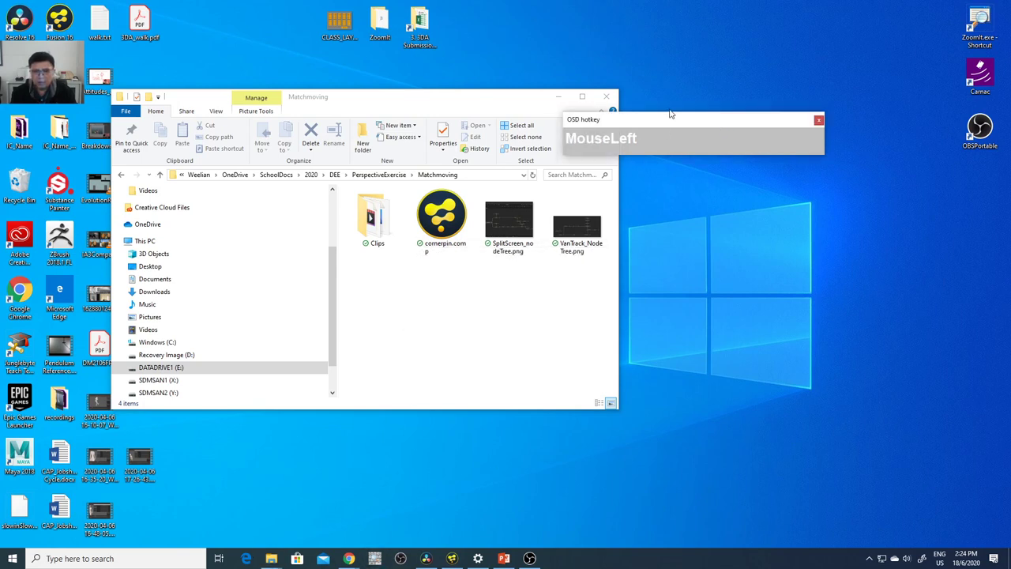
pyautogui.moveTo(671, 114); pyautogui.dragTo(571, 191)
# - Switch back to DaVinci Resolve, restore its window from full screen size, and move the window up the desktop
pyautogui.click(427, 559)
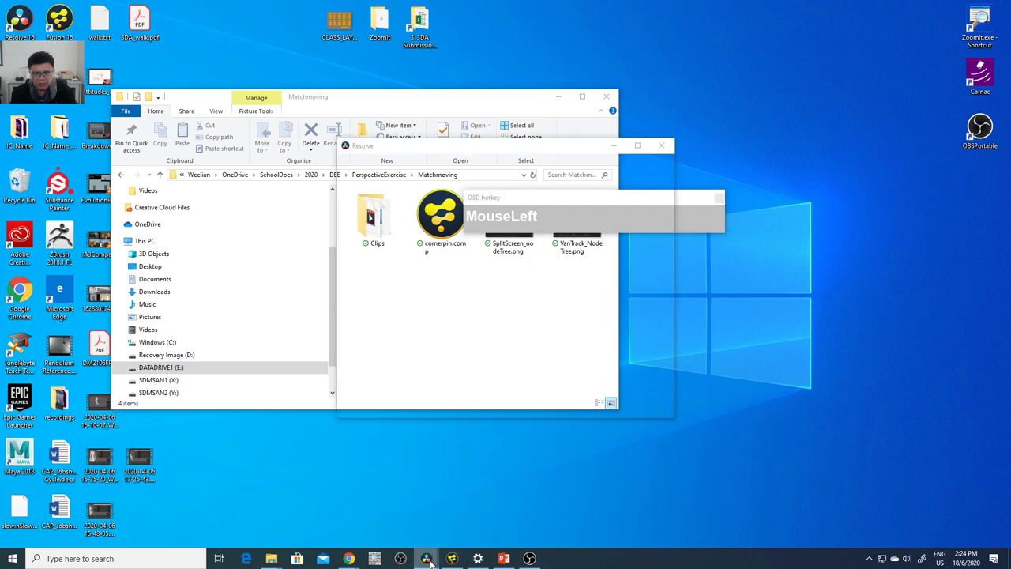
pyautogui.click(615, 146)
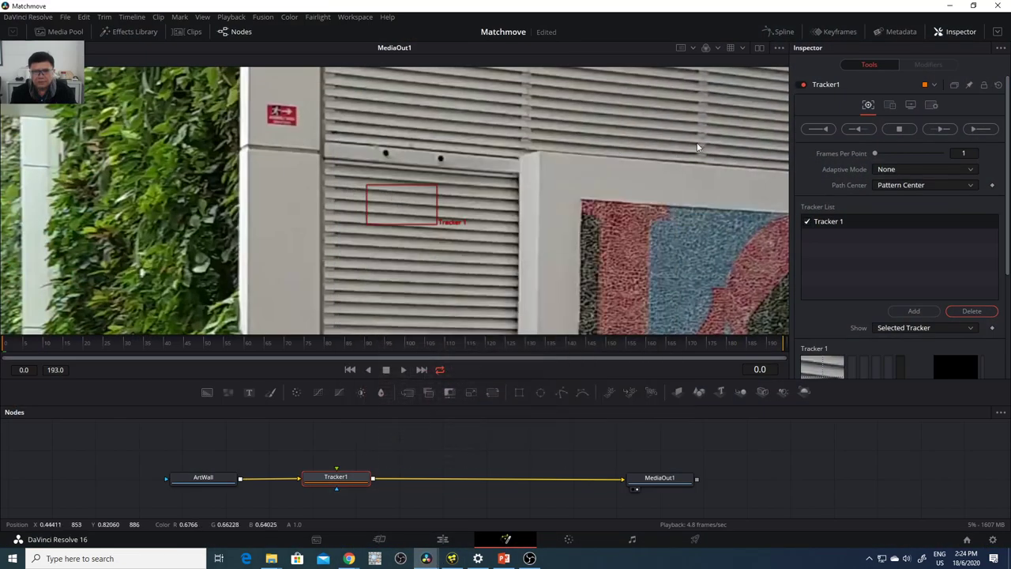
pyautogui.click(973, 8)
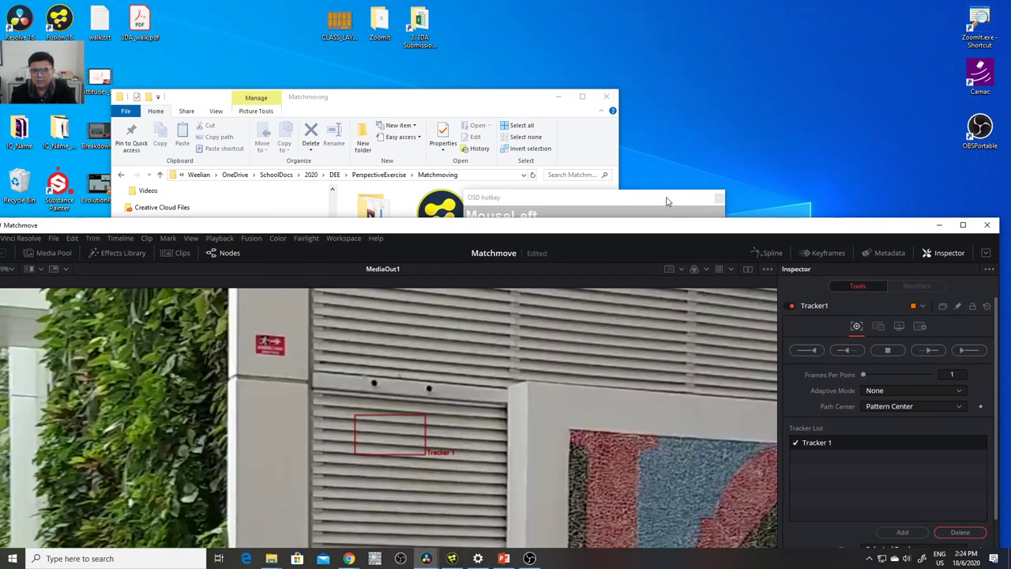
pyautogui.moveTo(890, 228); pyautogui.dragTo(899, 38)
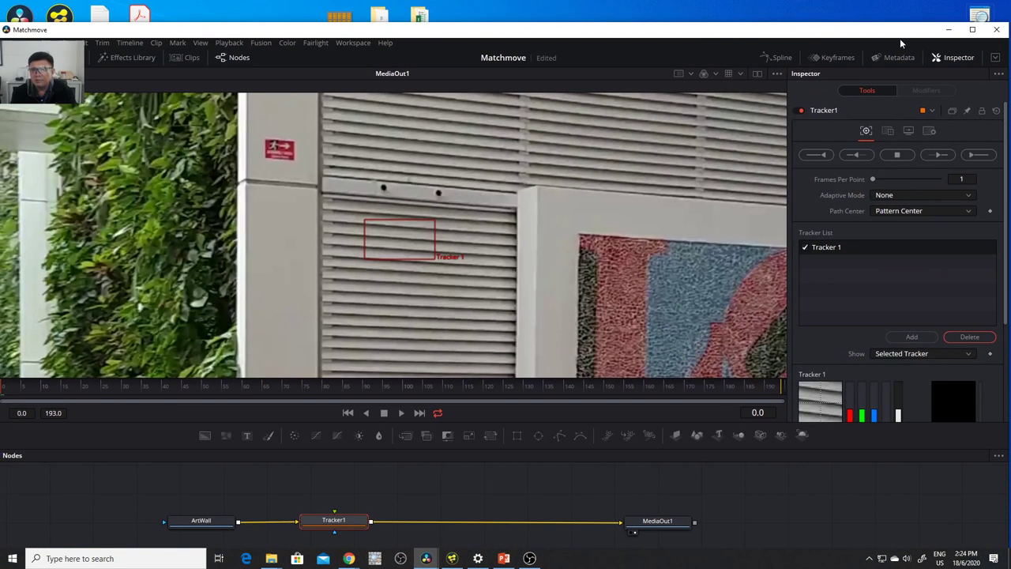
# - Maximize the window and fit Tracker 1's pattern and search boxes around the artwork's upper-left corner, with its center at about 0.418, 0.752
pyautogui.click(972, 30)
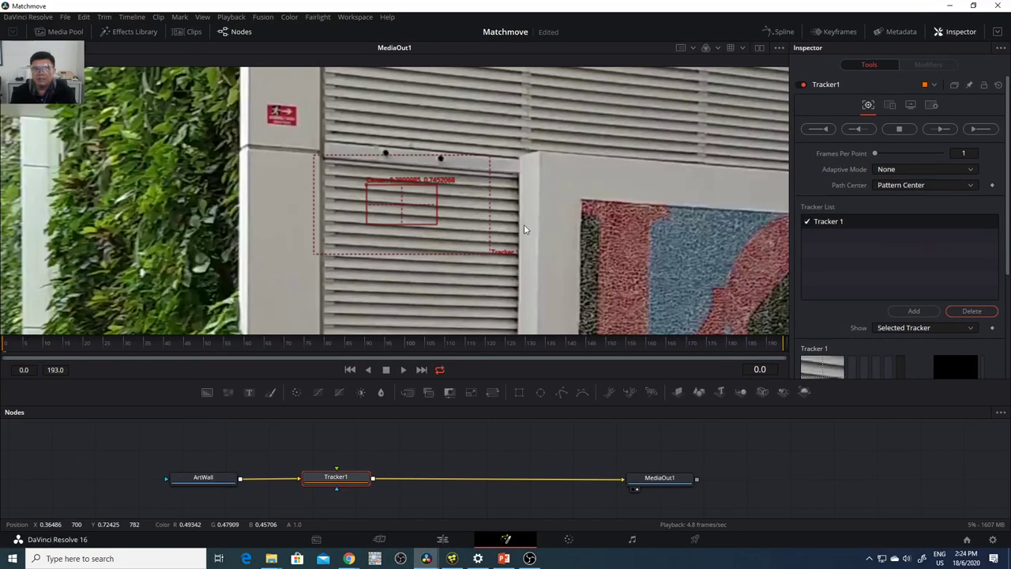
pyautogui.click(367, 189)
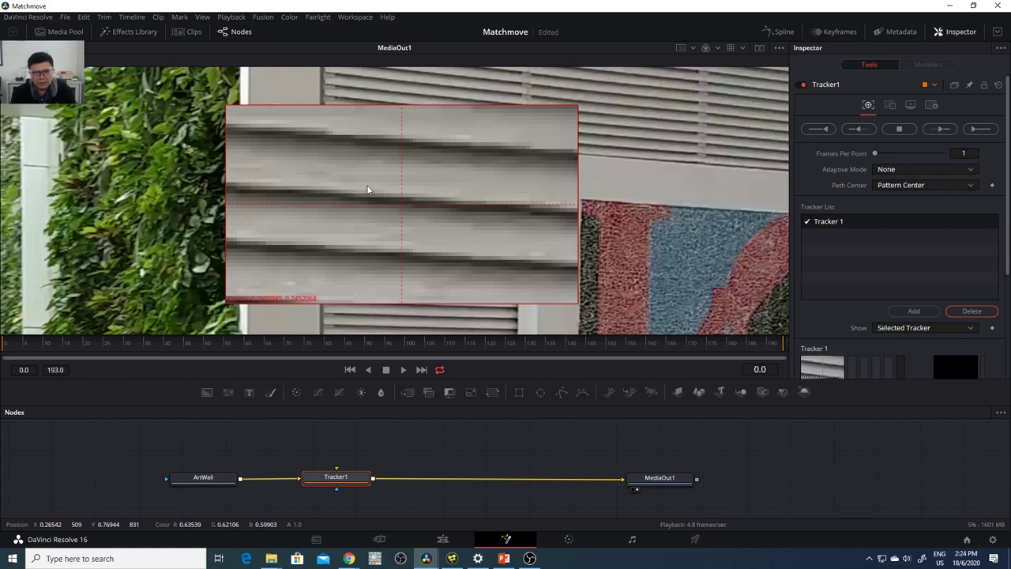
pyautogui.moveTo(367, 188); pyautogui.dragTo(546, 182)
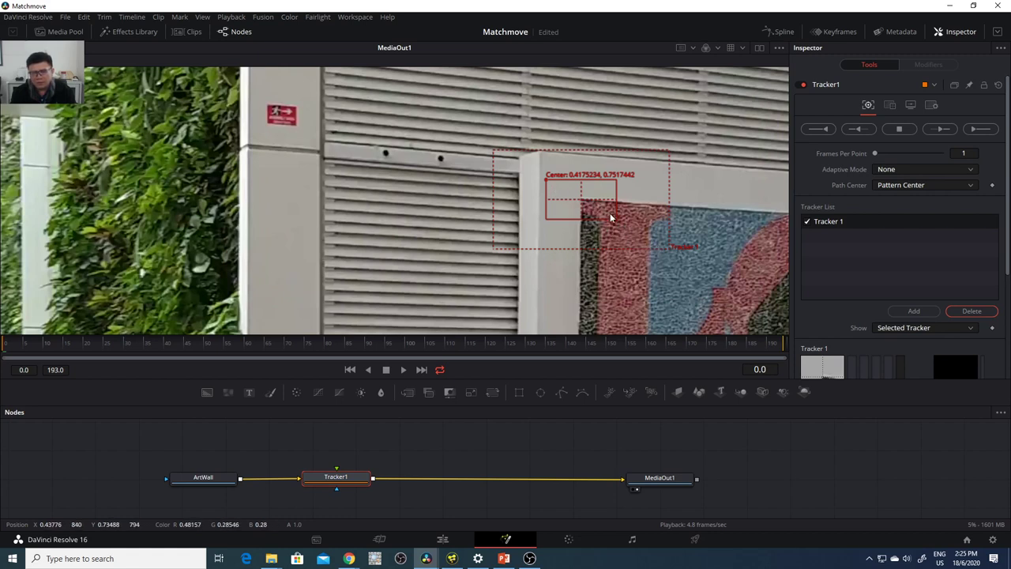
pyautogui.moveTo(617, 221); pyautogui.dragTo(605, 222)
pyautogui.moveTo(667, 247); pyautogui.dragTo(627, 243)
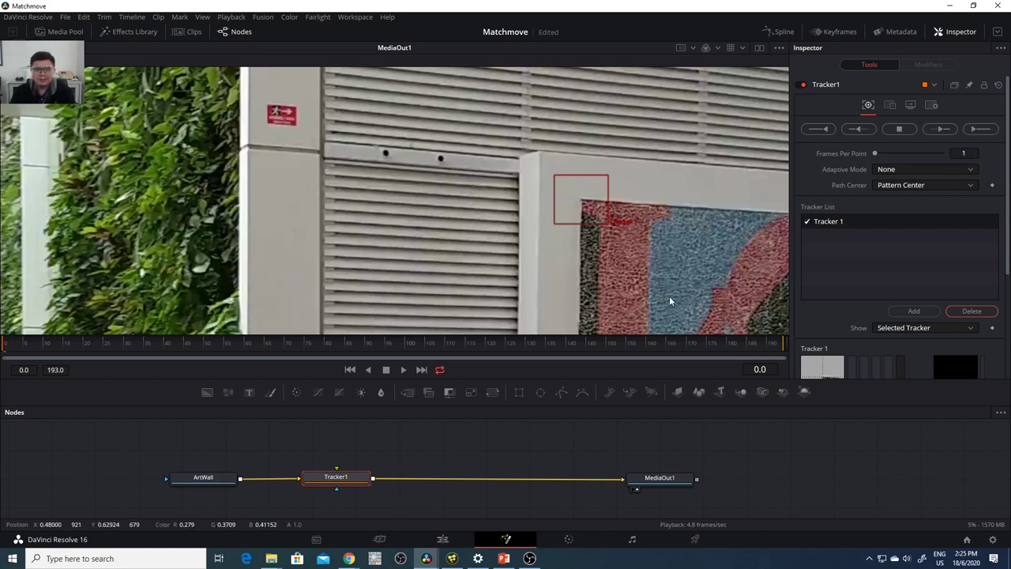
# - Add a second tracker and move its pattern box onto the artwork's upper-right corner
pyautogui.moveTo(686, 283); pyautogui.dragTo(457, 232)
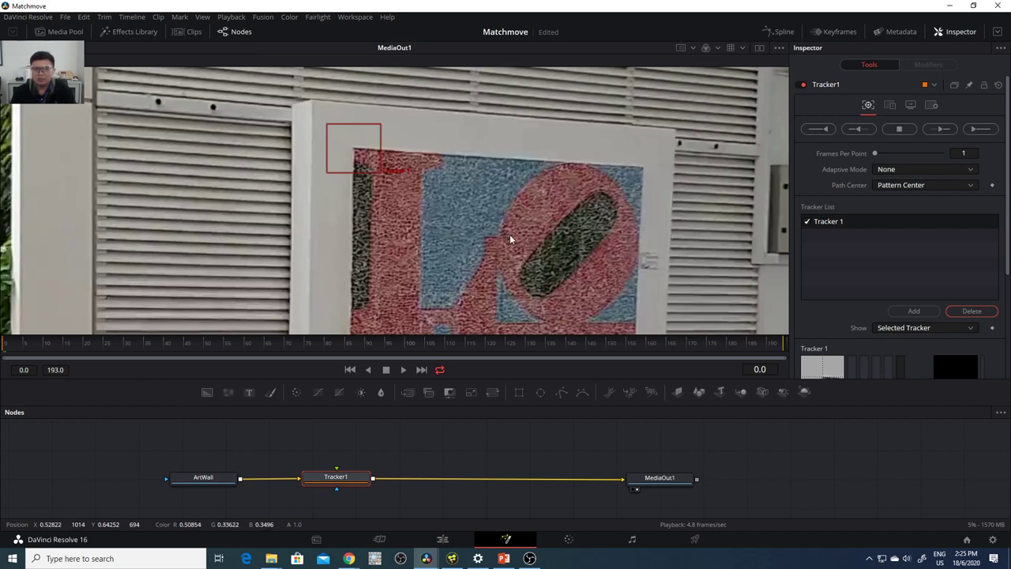
pyautogui.click(906, 312)
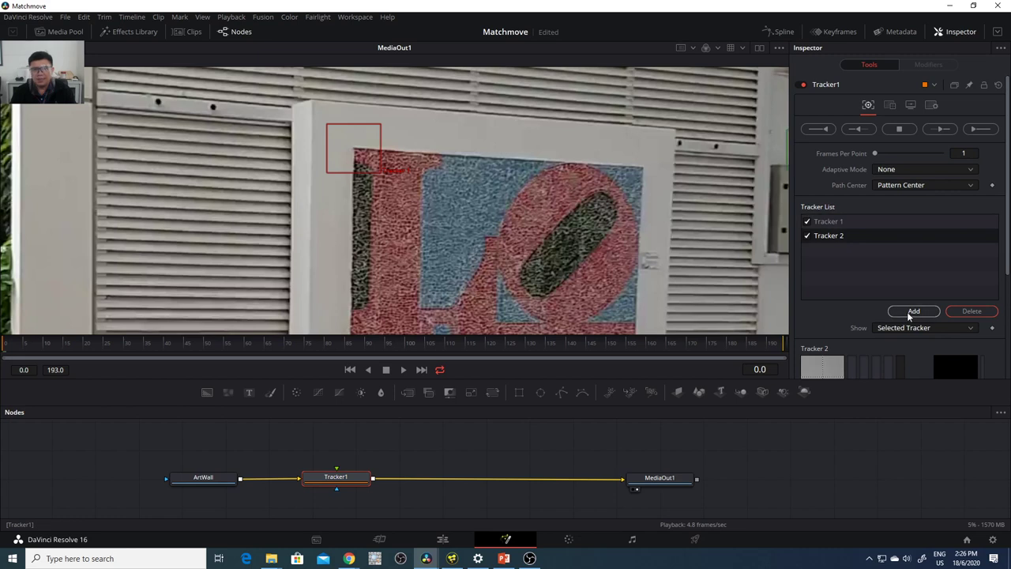
pyautogui.moveTo(719, 245); pyautogui.dragTo(618, 248)
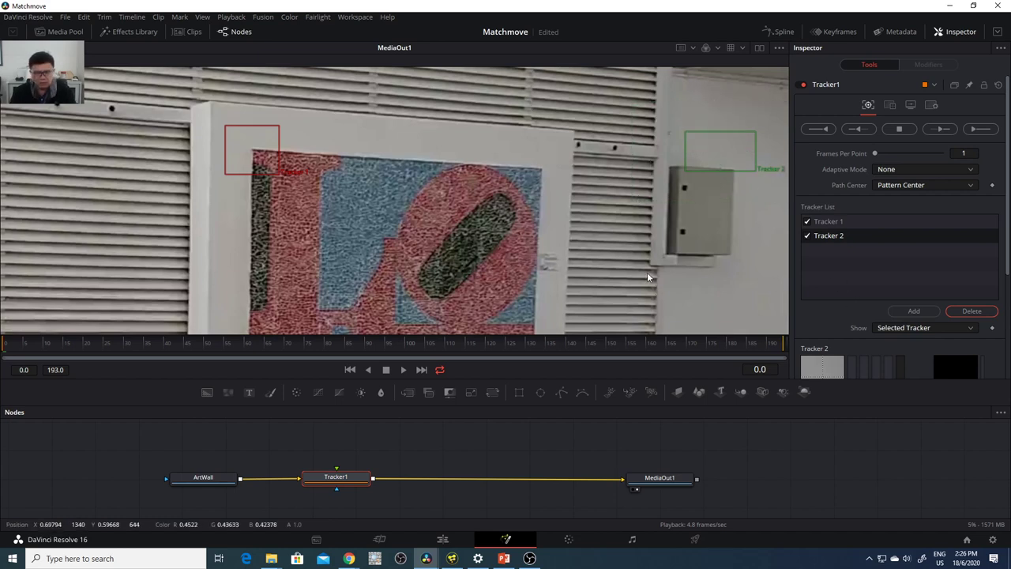
pyautogui.scroll(-2, 646, 277)
pyautogui.scroll(-2, 647, 272)
pyautogui.moveTo(653, 276); pyautogui.dragTo(574, 191)
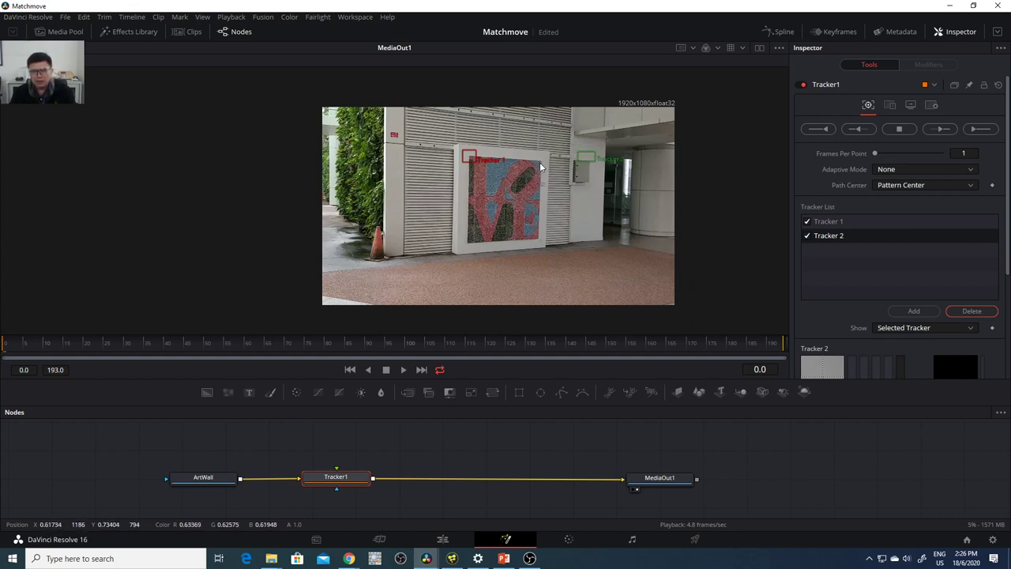
pyautogui.moveTo(578, 158); pyautogui.dragTo(533, 161)
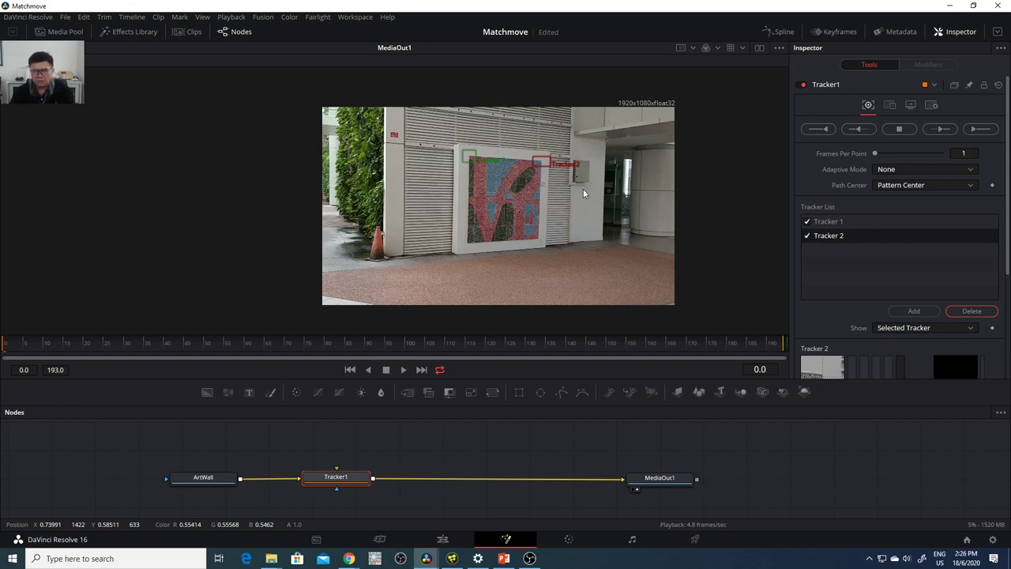
# - Tighten Tracker 2's pattern and search boxes around the artwork's upper-right corner, keeping the corner in the middle of the pattern
pyautogui.scroll(2, 589, 176)
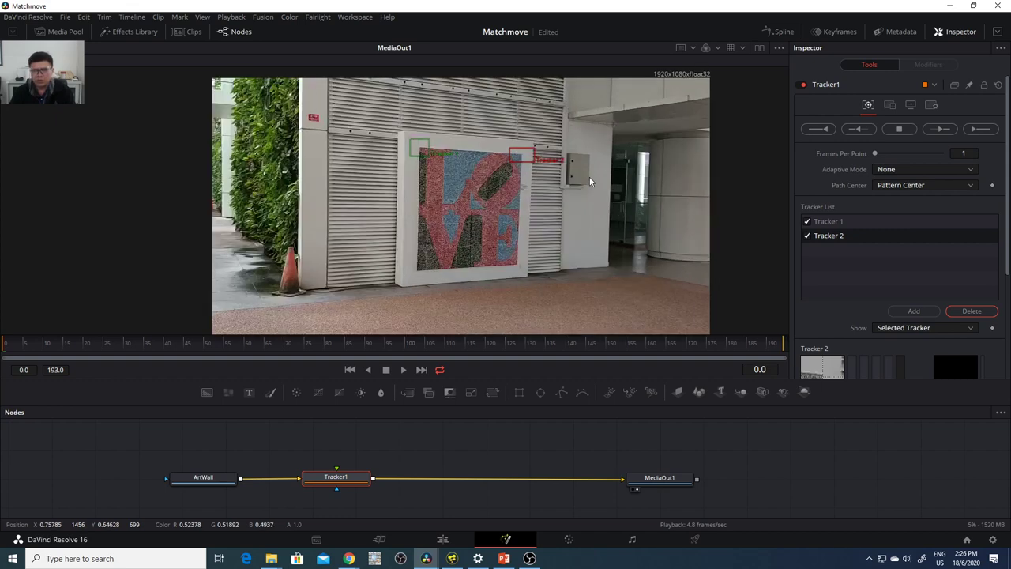
pyautogui.scroll(3, 534, 155)
pyautogui.scroll(1, 534, 155)
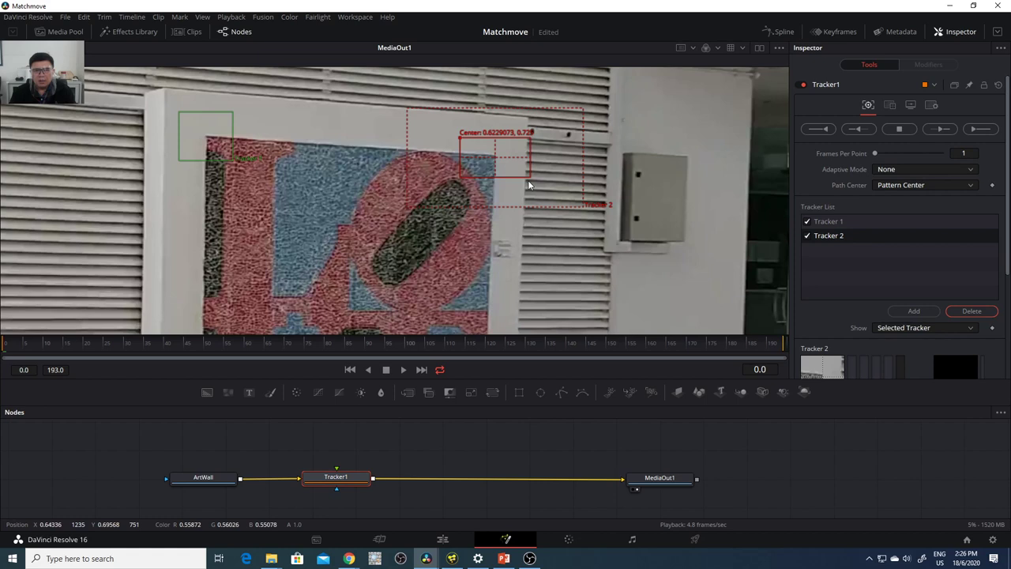
pyautogui.moveTo(529, 177); pyautogui.dragTo(521, 178)
pyautogui.moveTo(583, 204); pyautogui.dragTo(532, 196)
pyautogui.moveTo(469, 135); pyautogui.dragTo(469, 135)
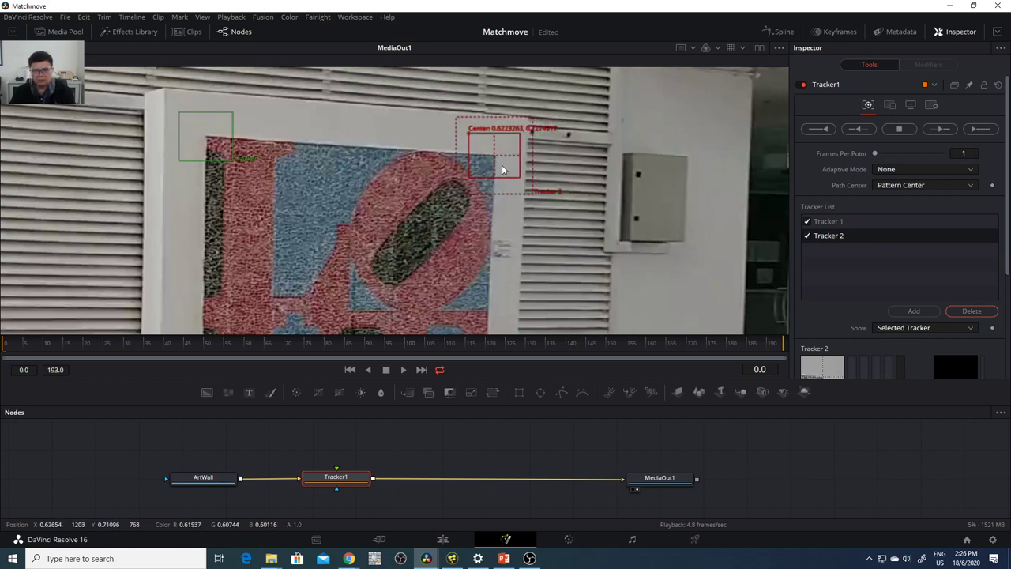
# - Add a third tracker and move it onto the artwork's lower-right corner, with its center at about 0.614, 0.334
pyautogui.press('space')
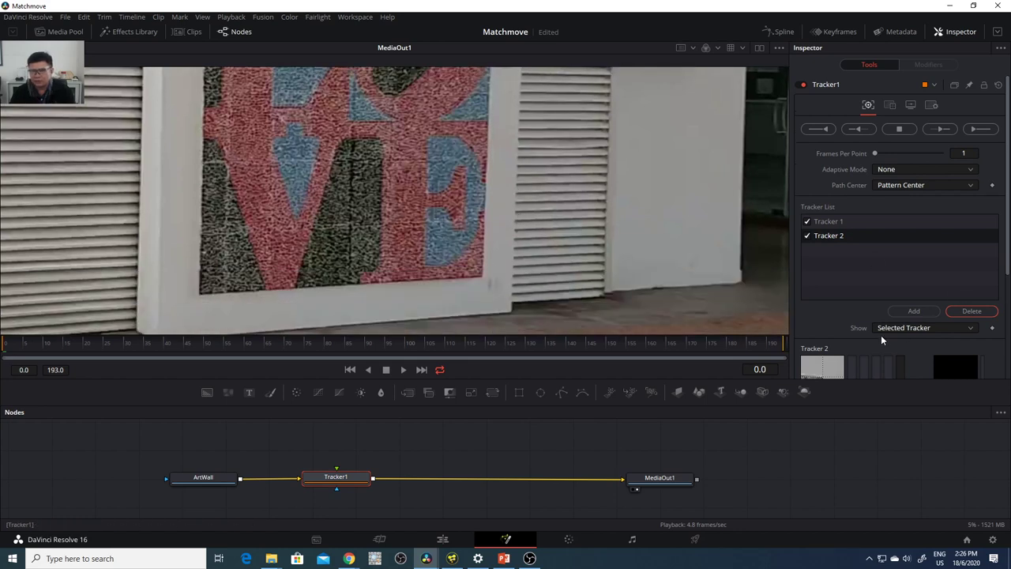
pyautogui.click(916, 311)
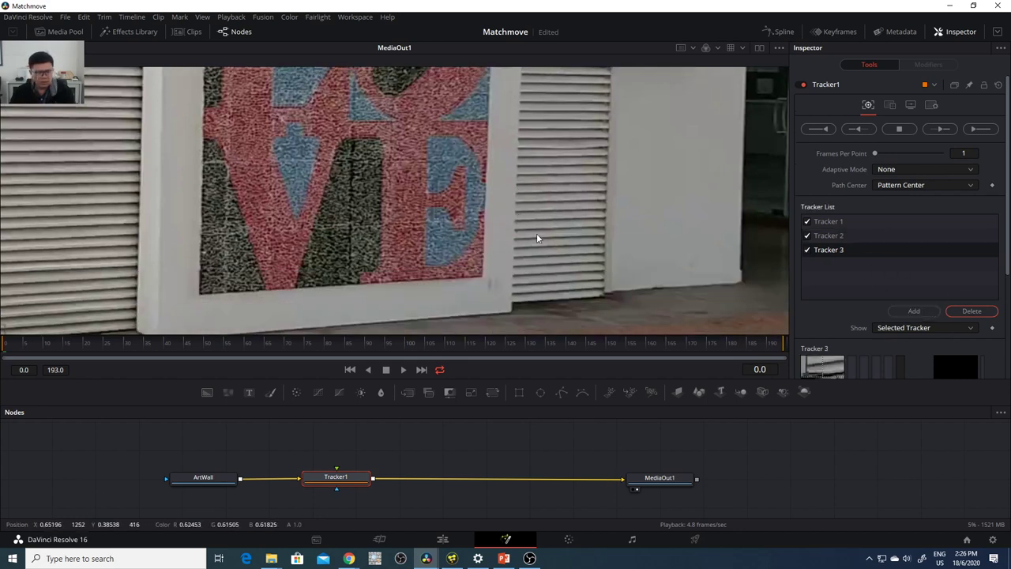
pyautogui.hotkey('ctrl', 'f')
pyautogui.scroll(-2, 541, 212)
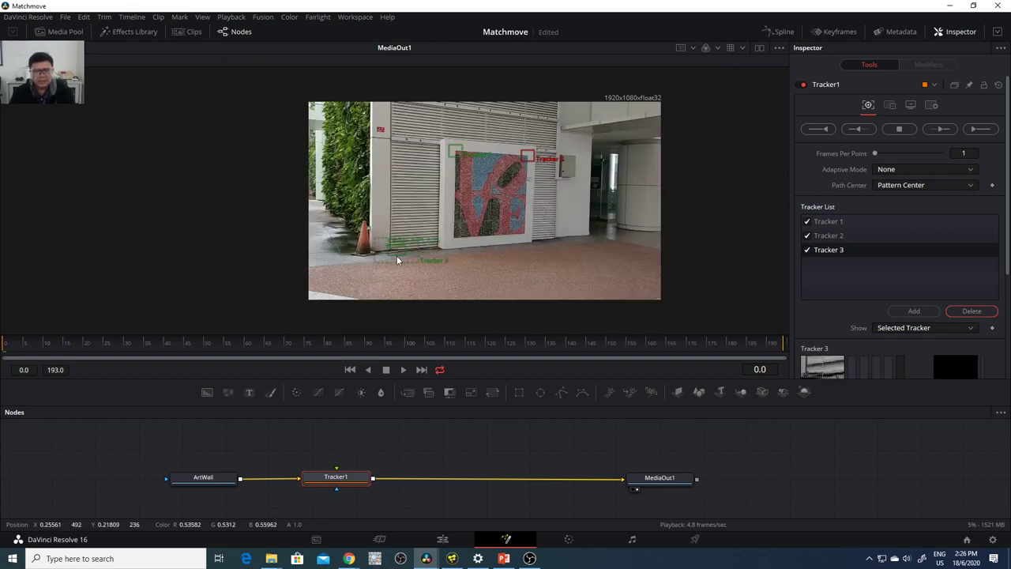
pyautogui.moveTo(392, 250); pyautogui.dragTo(515, 231)
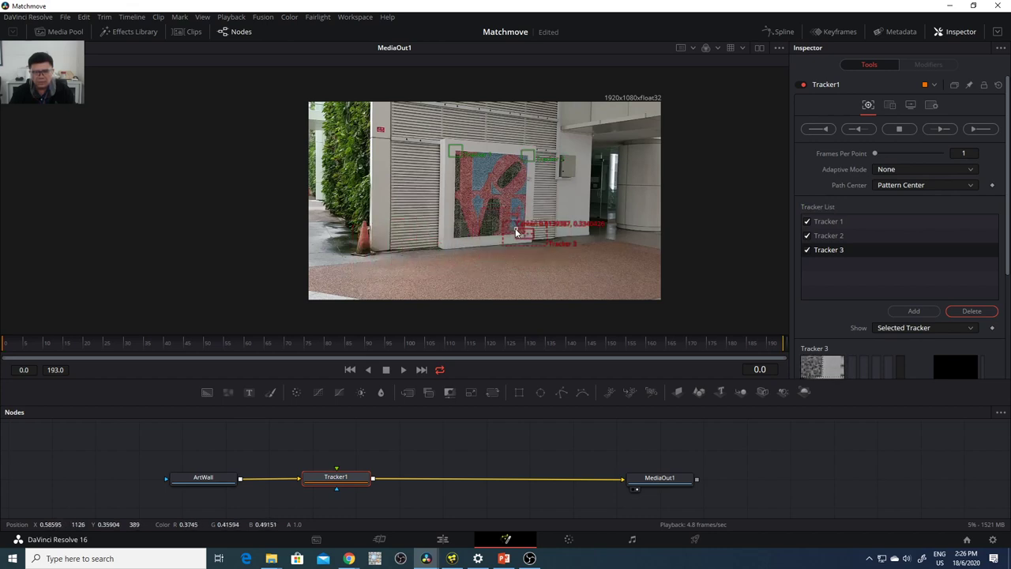
pyautogui.scroll(3, 545, 239)
pyautogui.scroll(2, 517, 231)
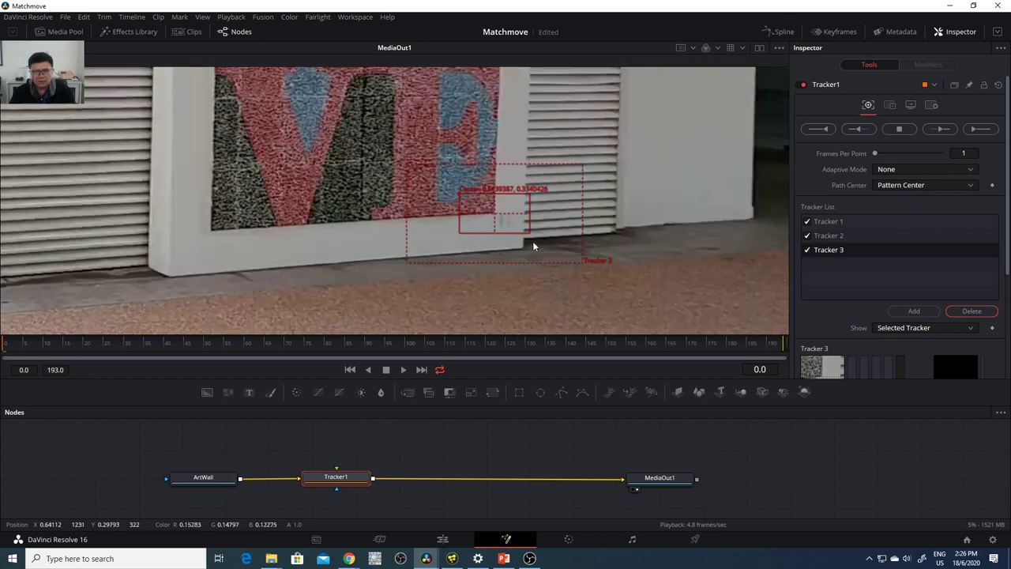
# - Narrow Tracker 3's pattern box and shrink its search box closely around the artwork's lower-right corner
pyautogui.moveTo(526, 233); pyautogui.dragTo(519, 236)
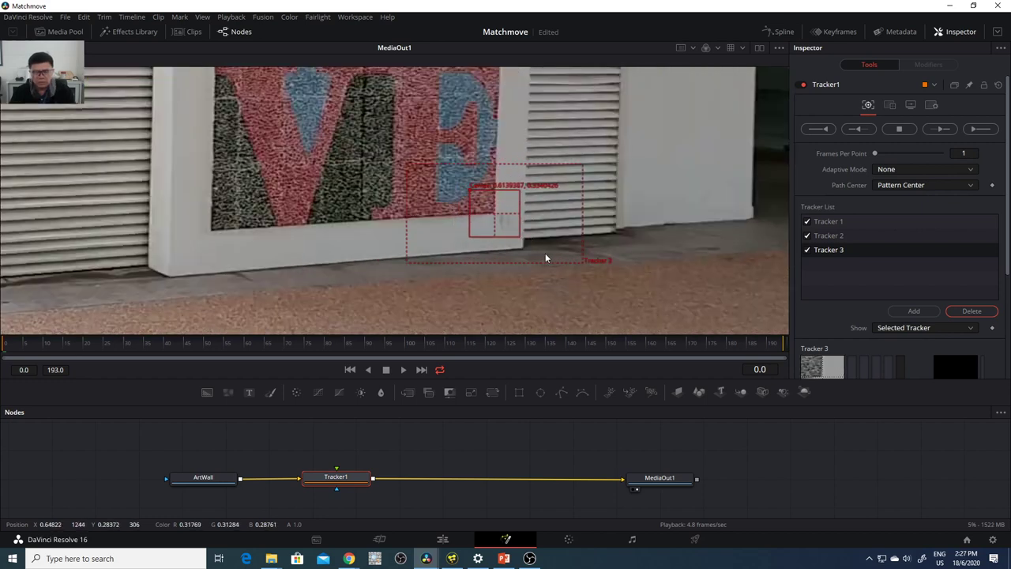
pyautogui.scroll(1, 548, 251)
pyautogui.scroll(-4, 548, 251)
pyautogui.scroll(3, 548, 252)
pyautogui.scroll(1, 549, 253)
pyautogui.scroll(-1, 553, 255)
pyautogui.moveTo(583, 262); pyautogui.dragTo(534, 249)
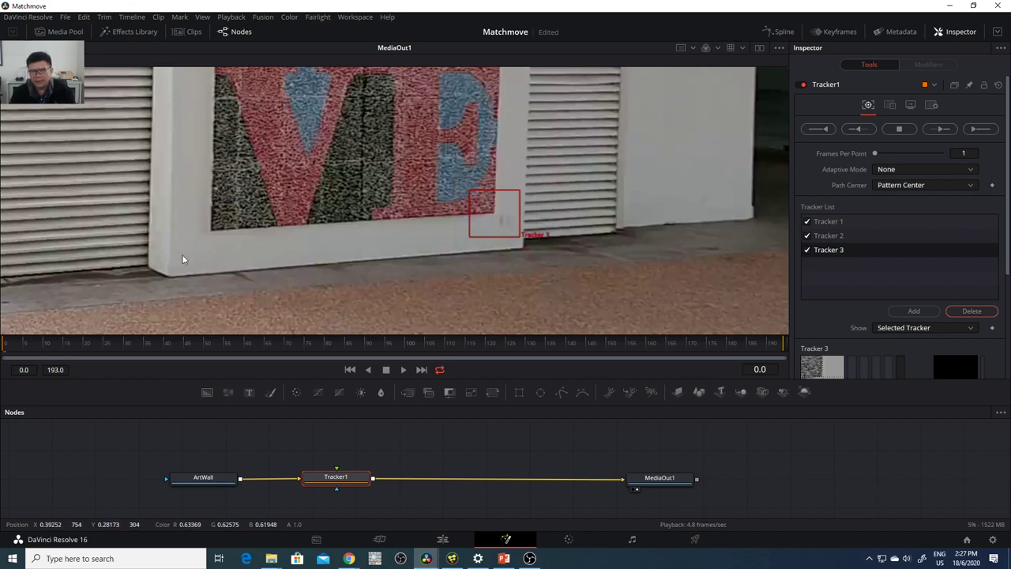
# - Add a fourth tracker and place its pattern box on the artwork's lower-left corner
pyautogui.click(914, 311)
pyautogui.scroll(-2, 577, 248)
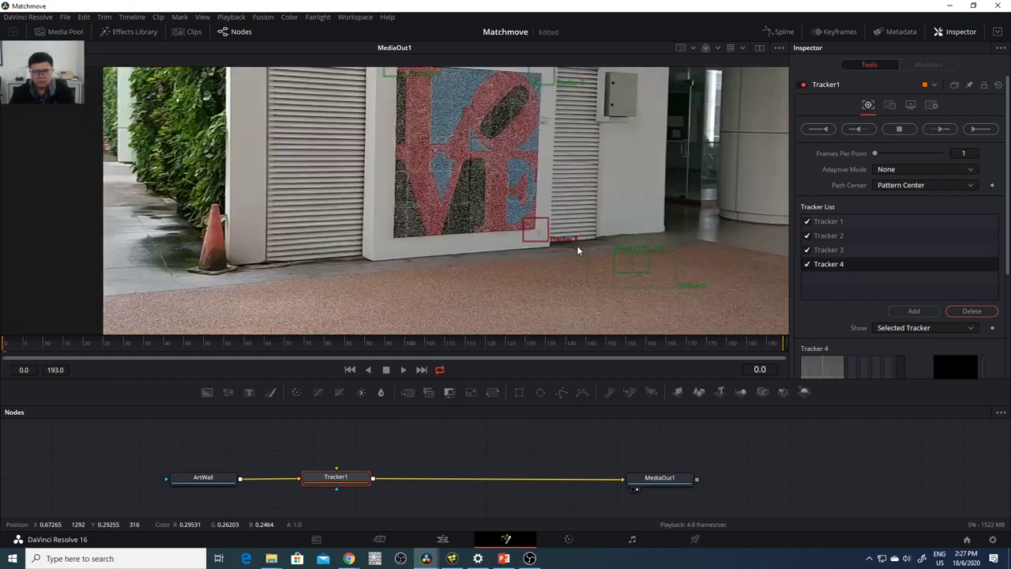
pyautogui.moveTo(616, 256); pyautogui.dragTo(418, 265)
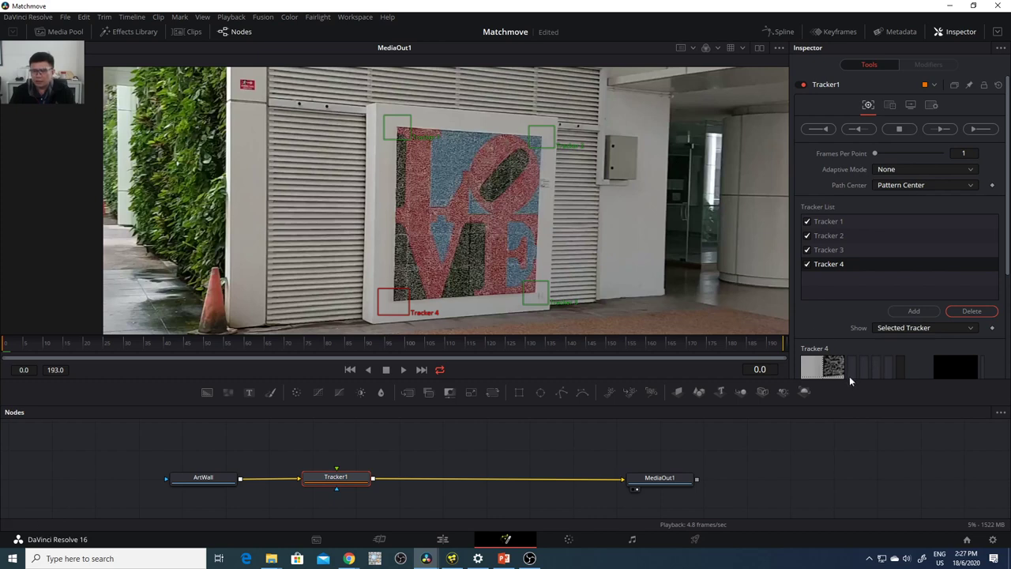
# - Enlarge the viewer, extend the Inspector to full height, and go through the trackers' pattern and search settings, ending with Tracker 3 selected
pyautogui.moveTo(849, 377); pyautogui.dragTo(843, 436)
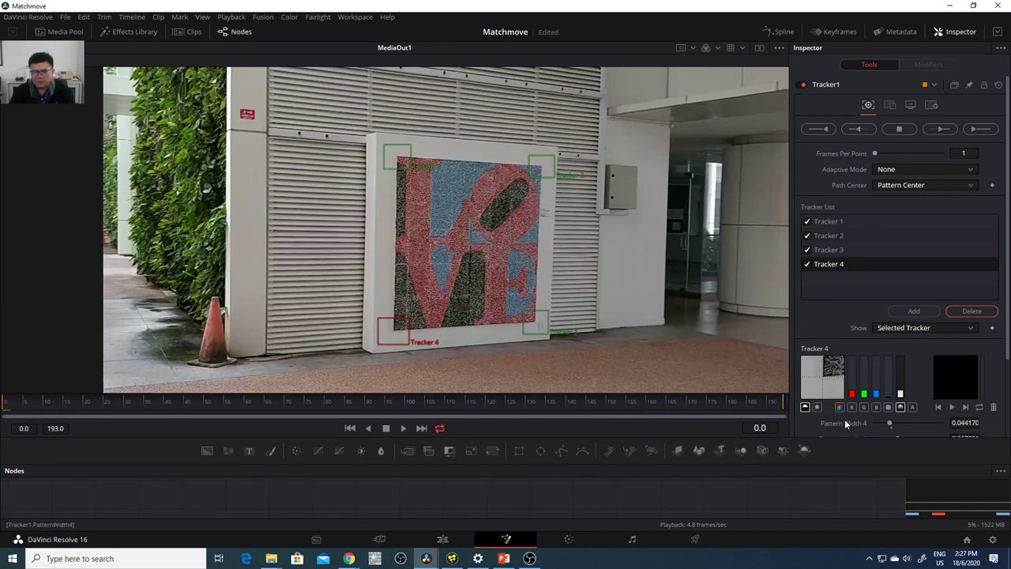
pyautogui.click(834, 249)
pyautogui.click(833, 236)
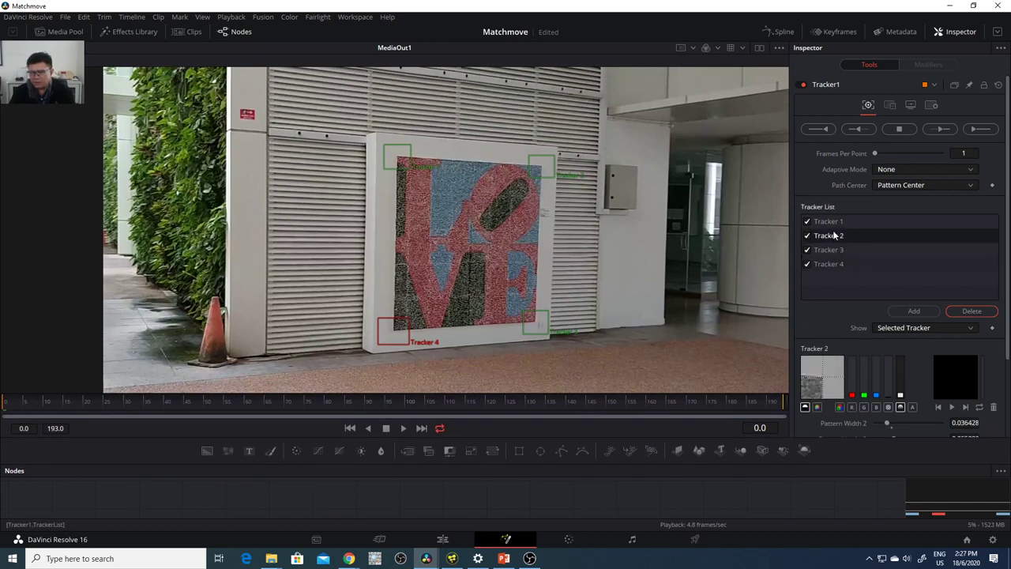
pyautogui.click(832, 223)
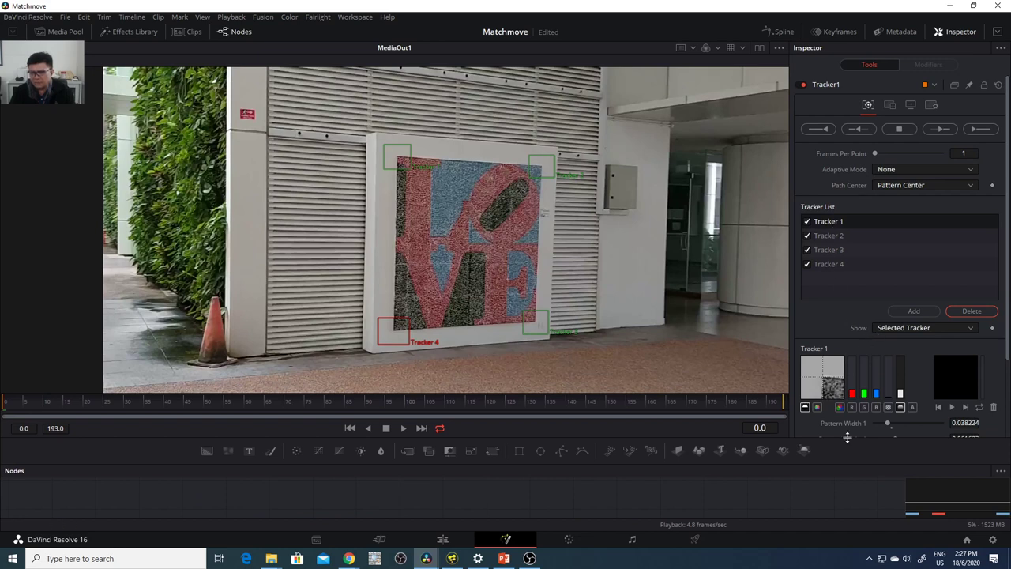
pyautogui.click(998, 31)
pyautogui.scroll(-1, 955, 437)
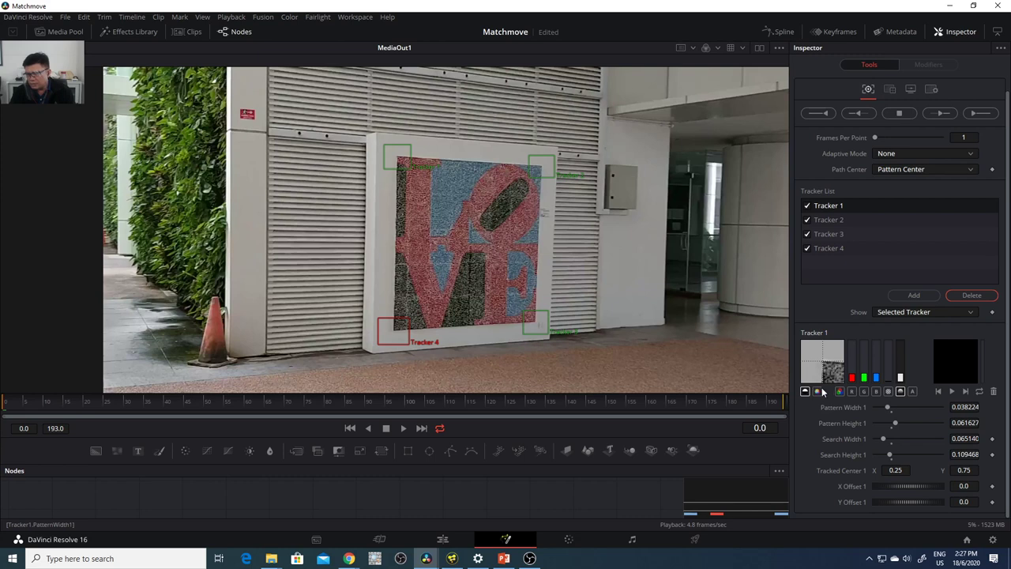
pyautogui.click(549, 332)
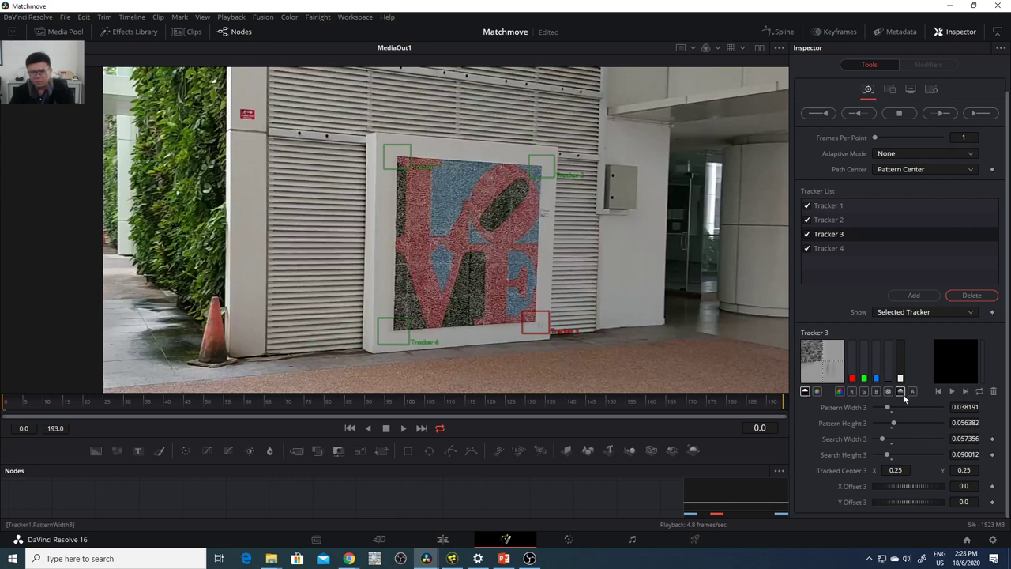
pyautogui.click(839, 392)
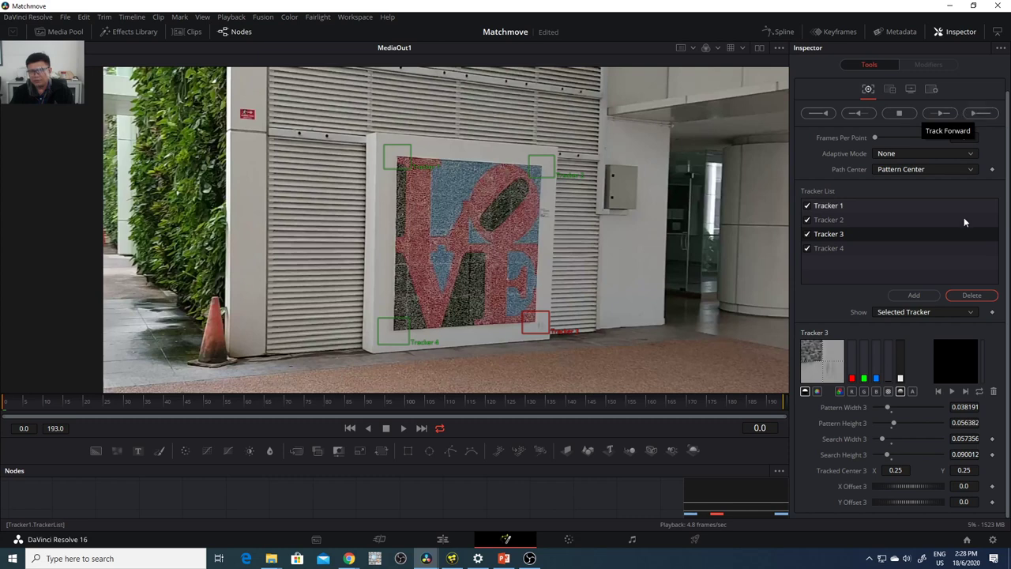
# - Track all four points forward through the entire clip and dismiss the render report
pyautogui.click(979, 115)
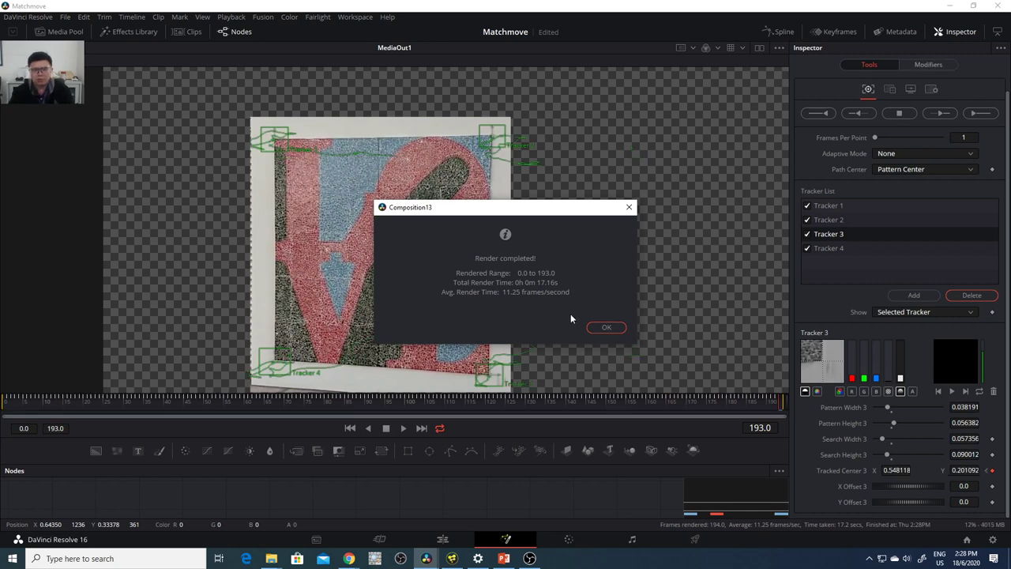
pyautogui.click(610, 329)
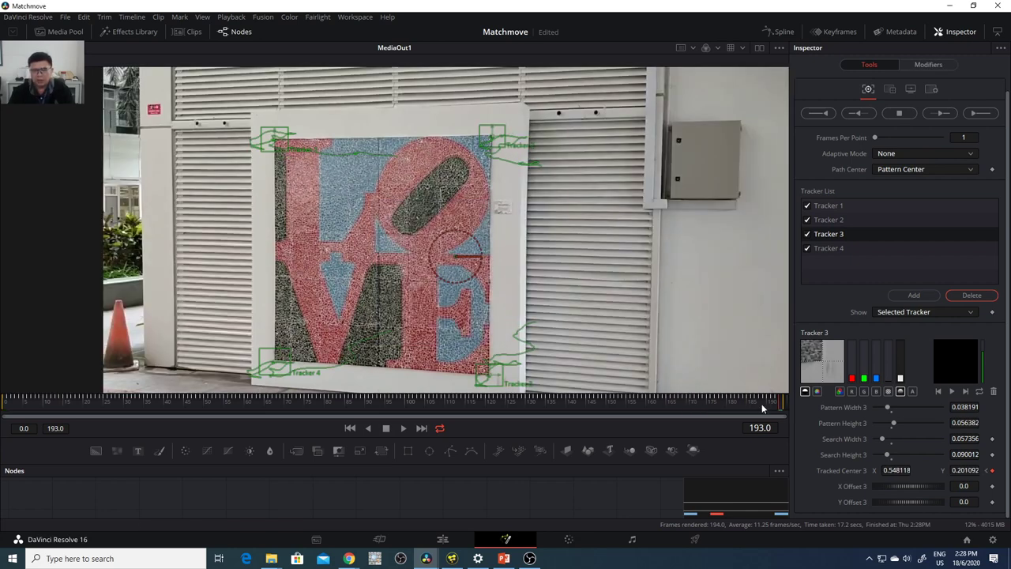
# - Step back through the tracked footage to check the tracker paths and return the playhead to frame 193
pyautogui.press('Left')
pyautogui.press('Left')
pyautogui.press('Left')
pyautogui.press('Left')
pyautogui.press('Left')
pyautogui.press('Left')
pyautogui.press('Left')
pyautogui.press('Left')
pyautogui.press('Left')
pyautogui.press('Left')
pyautogui.press('Left')
pyautogui.press('Left')
pyautogui.press('Left')
pyautogui.press('Left')
pyautogui.press('Left')
pyautogui.press('Left')
pyautogui.press('Left')
pyautogui.press('Left')
pyautogui.press('Left')
pyautogui.press('Left')
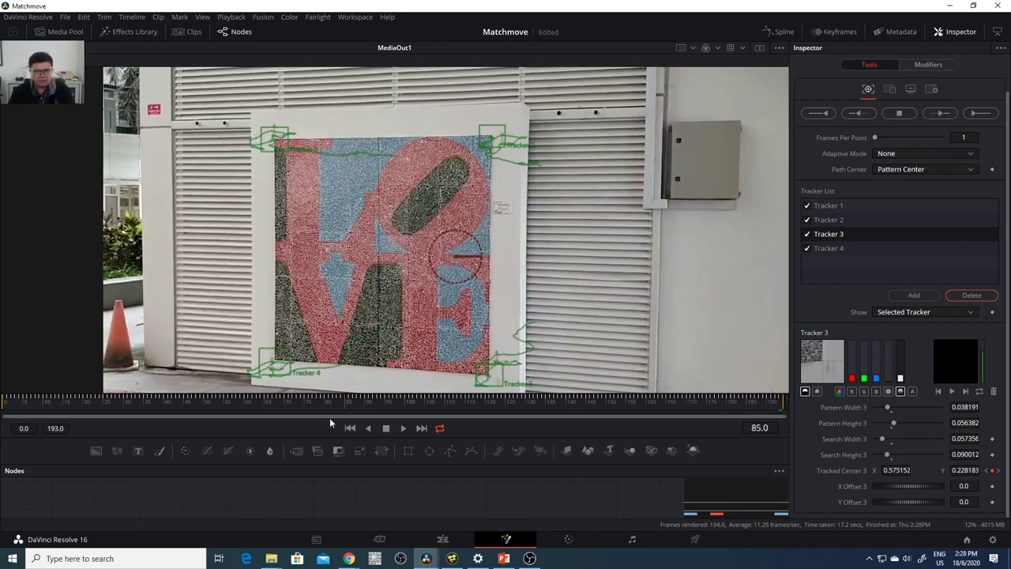
pyautogui.moveTo(722, 411); pyautogui.dragTo(782, 410)
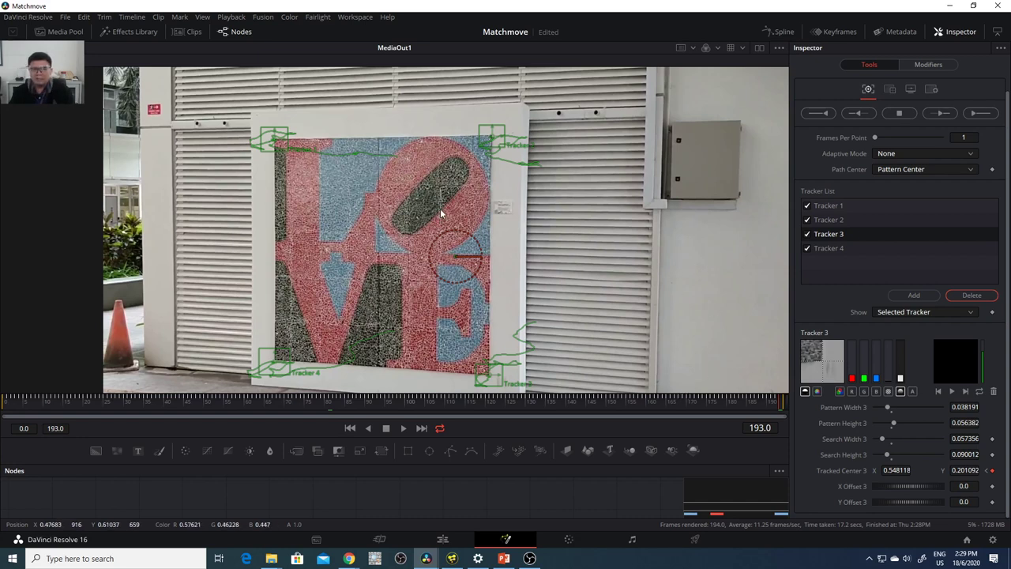
# - Track all four points in reverse from the last frame and dismiss the render report
pyautogui.click(824, 114)
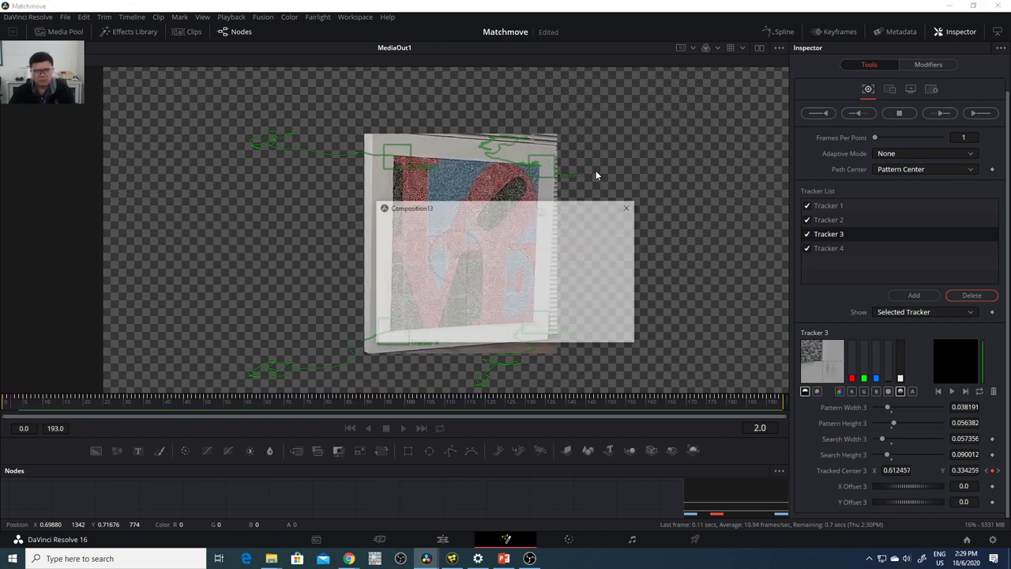
pyautogui.click(623, 328)
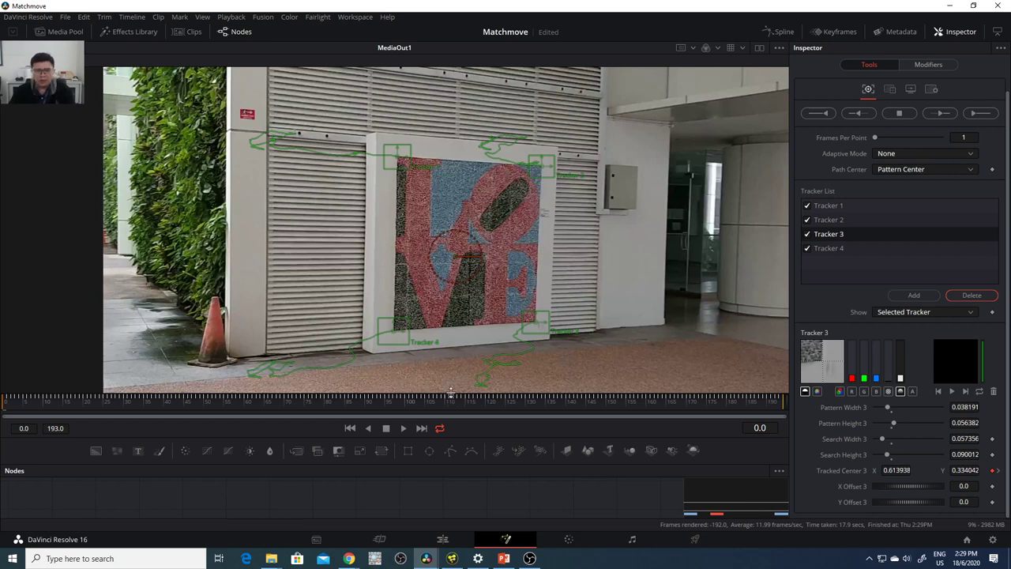
# - Move the playhead to frame 110 to check the tracking and enlarge the node editor so the node chain is accessible
pyautogui.click(451, 399)
pyautogui.press('Left')
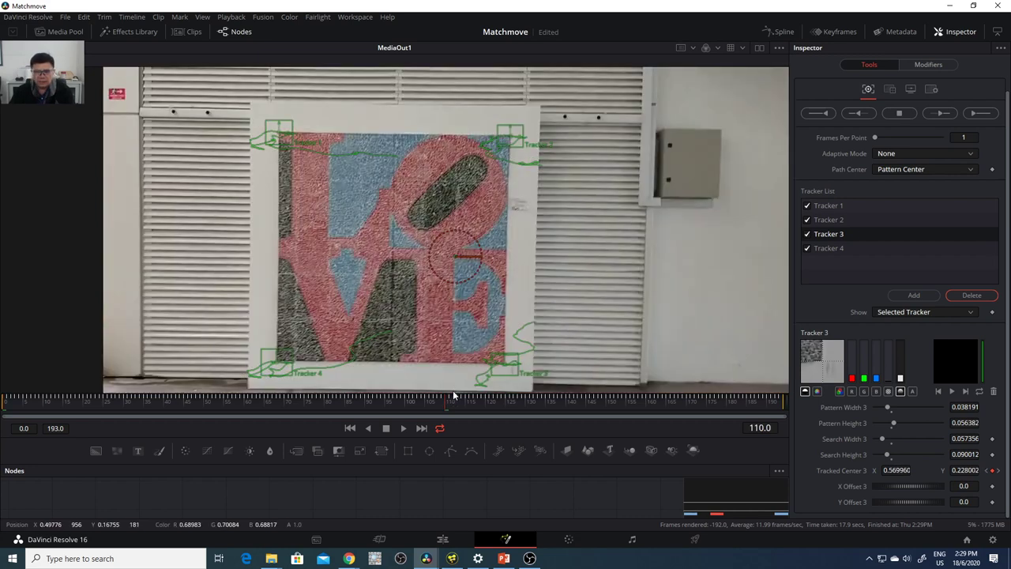
pyautogui.moveTo(451, 463); pyautogui.dragTo(451, 343)
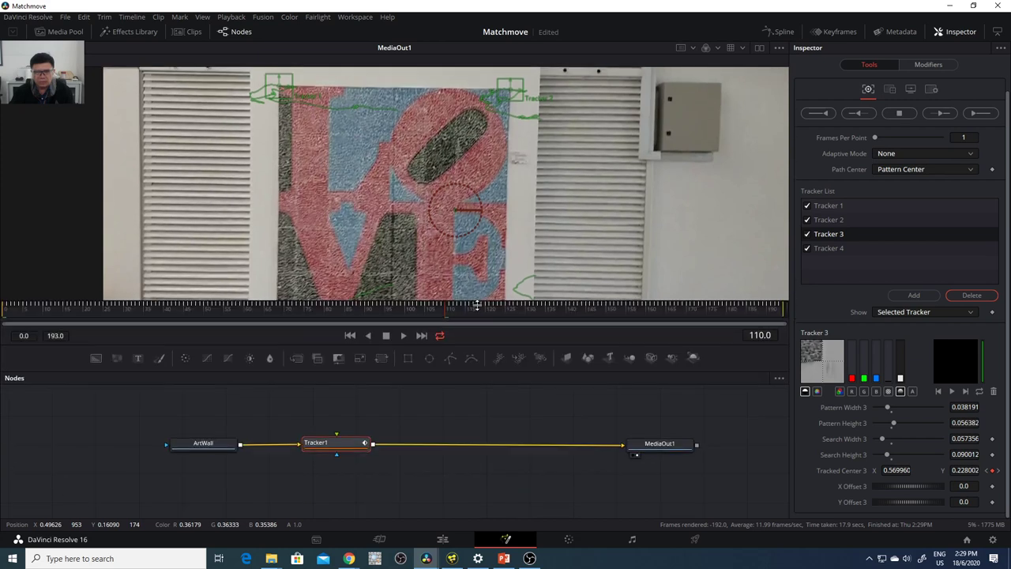
# - Return the playhead to frame 0 and move the ArtWall node farther away from Tracker1
pyautogui.scroll(-3, 530, 200)
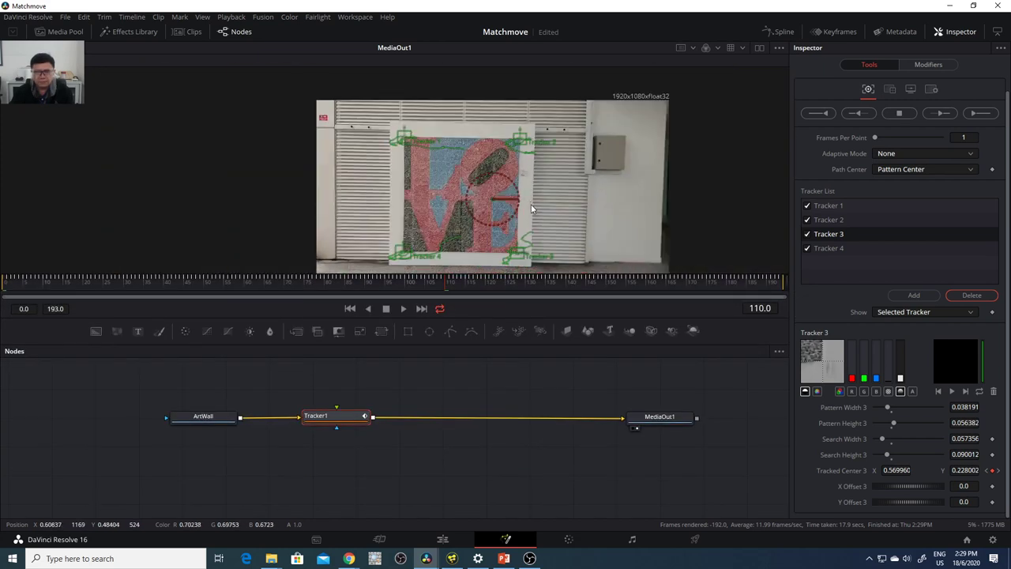
pyautogui.scroll(-1, 531, 204)
pyautogui.moveTo(82, 293); pyautogui.dragTo(1, 292)
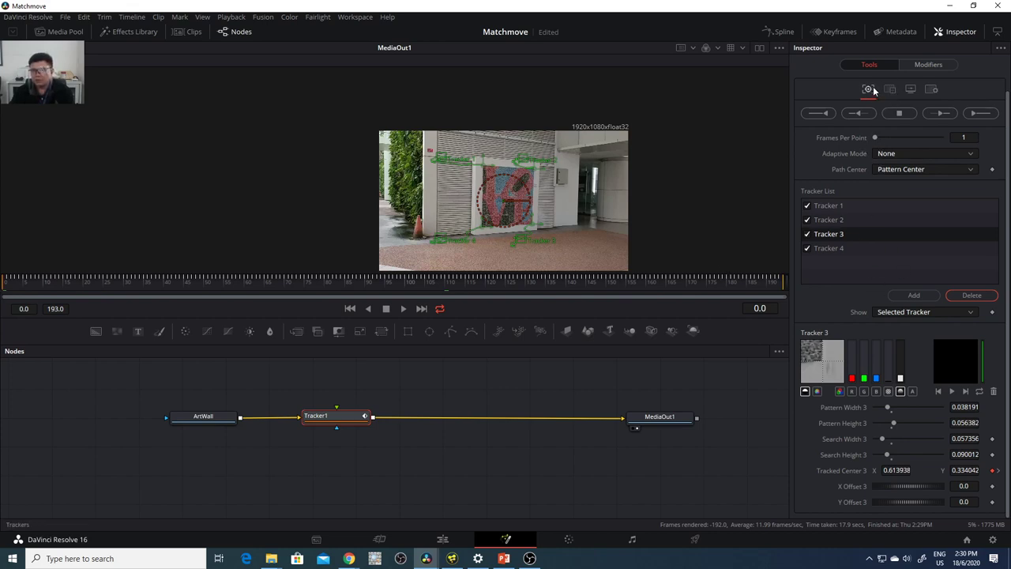
pyautogui.moveTo(222, 423); pyautogui.dragTo(206, 426)
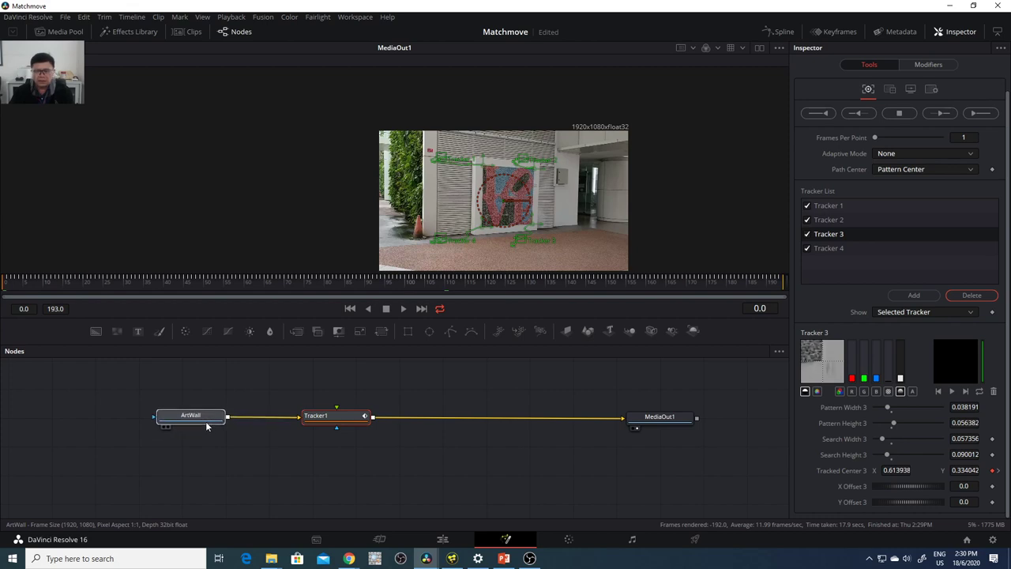
# - Set Tracker1's operation to Match Move and keep its merge mode at FG over BG
pyautogui.click(320, 416)
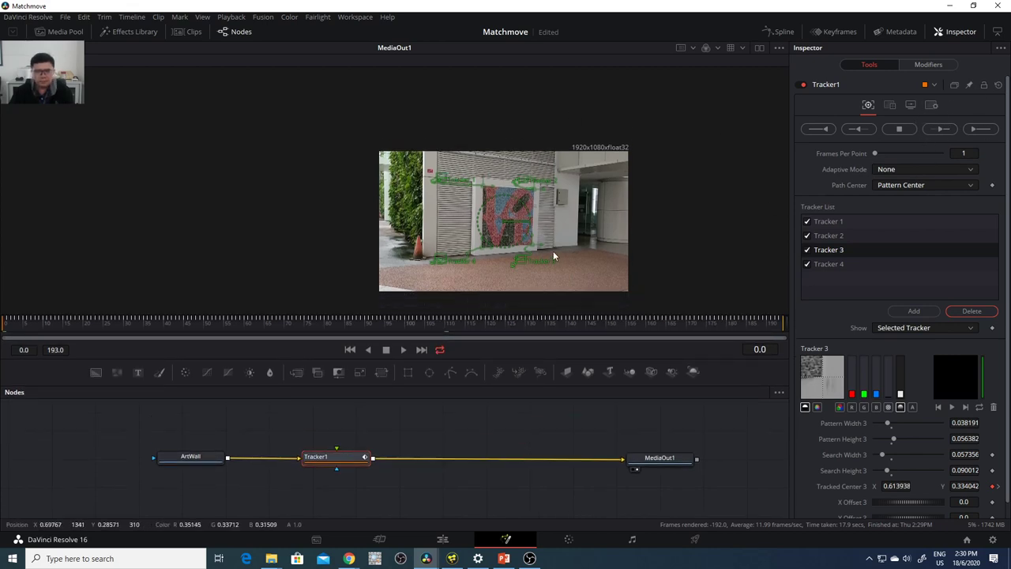
pyautogui.scroll(2, 571, 264)
pyautogui.scroll(-1, 662, 240)
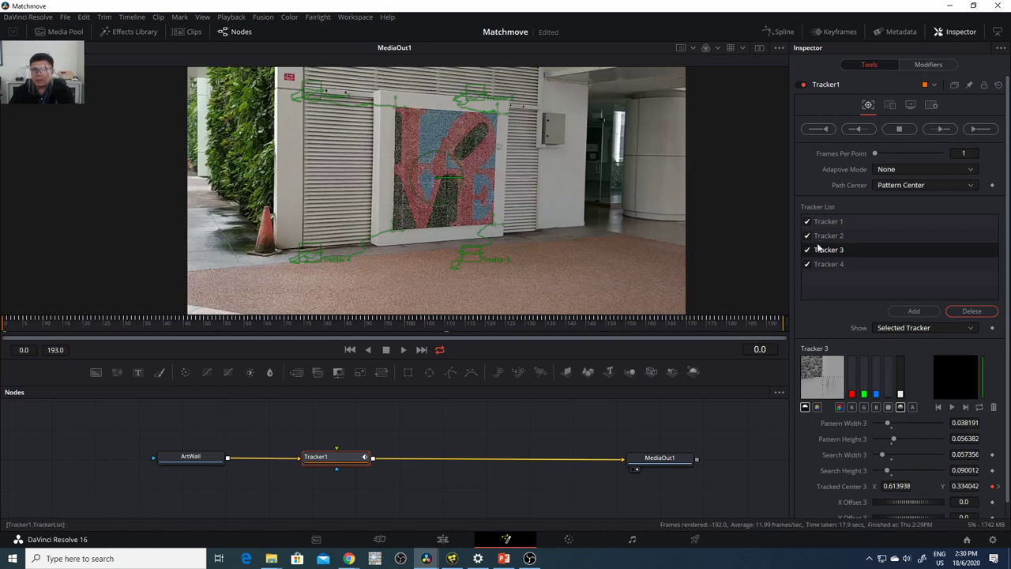
pyautogui.click(889, 105)
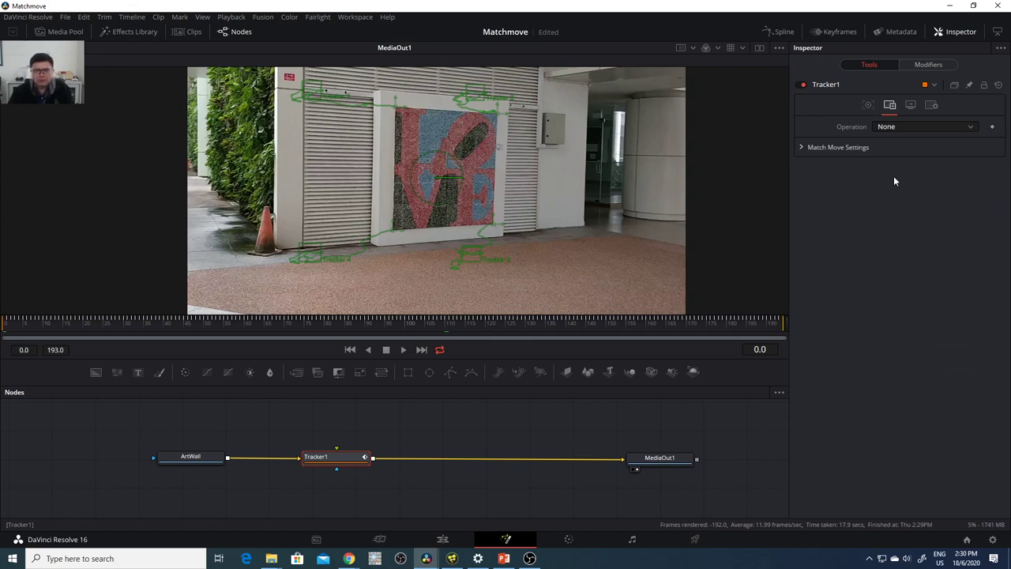
pyautogui.click(954, 128)
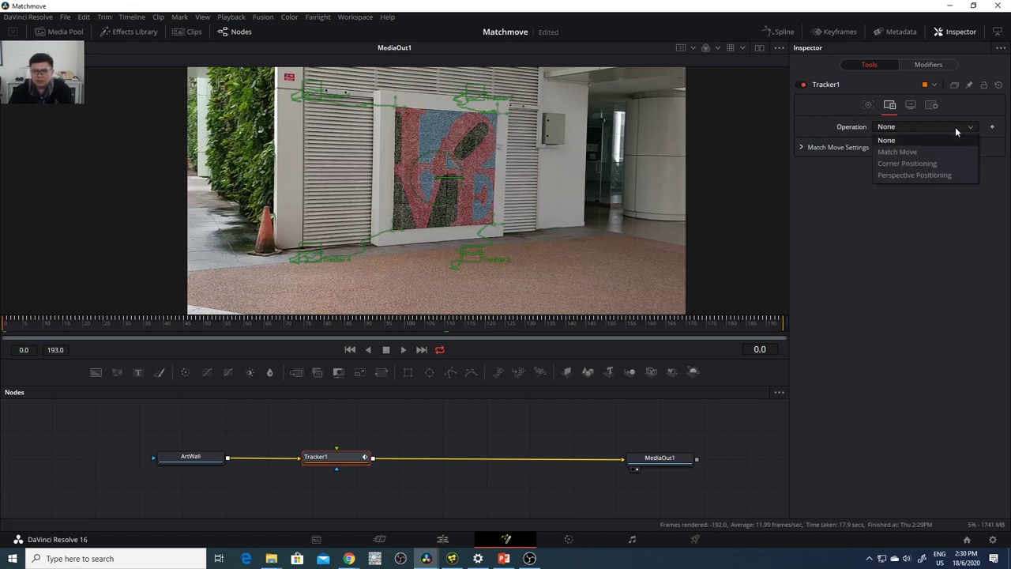
pyautogui.click(912, 152)
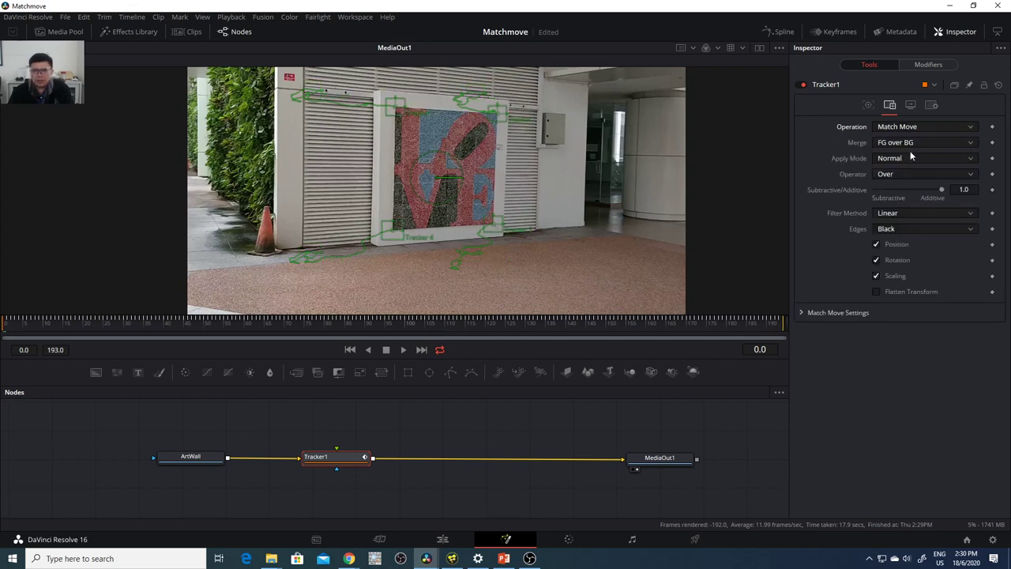
pyautogui.click(937, 141)
pyautogui.click(937, 141)
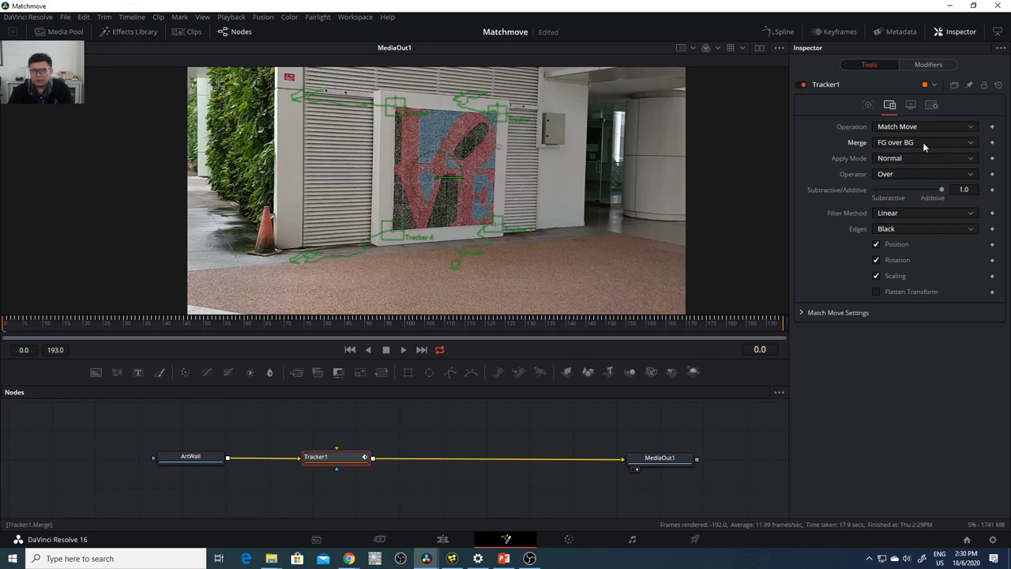
# - Play through the clip to check the result of merging FG over BG, and stop near the end
pyautogui.click(403, 350)
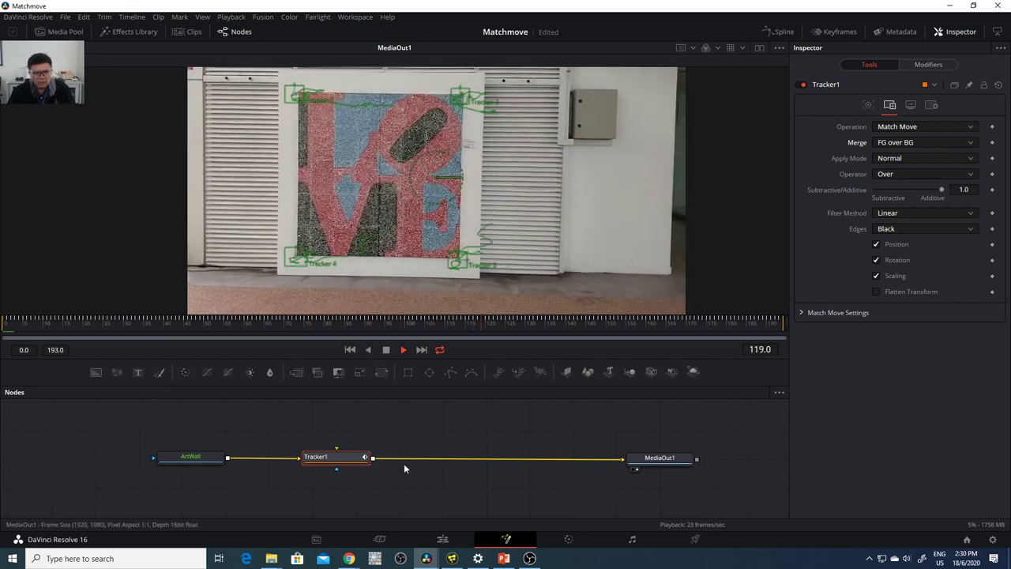
pyautogui.click(402, 350)
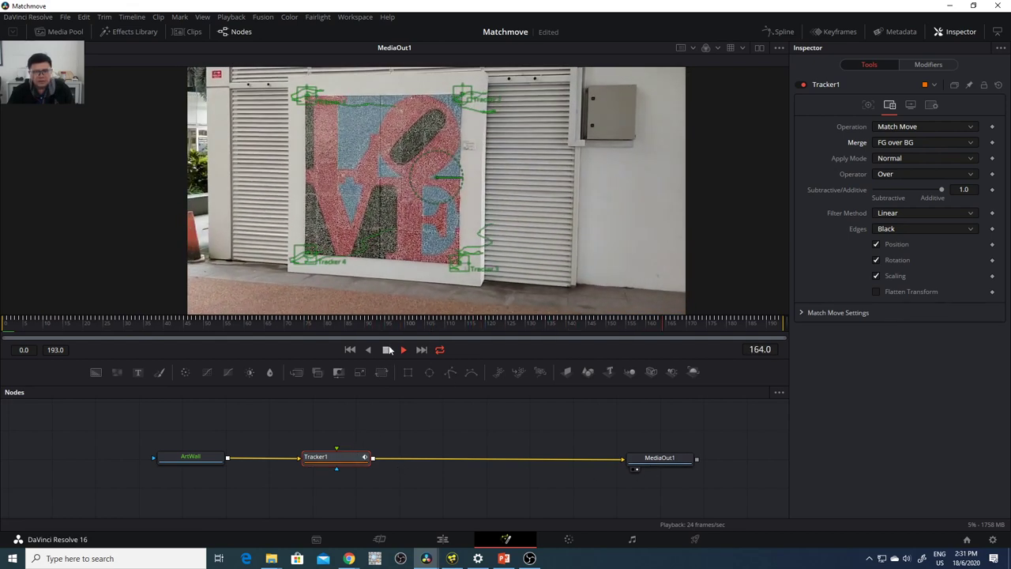
pyautogui.scroll(-3, 528, 245)
pyautogui.scroll(2, 632, 272)
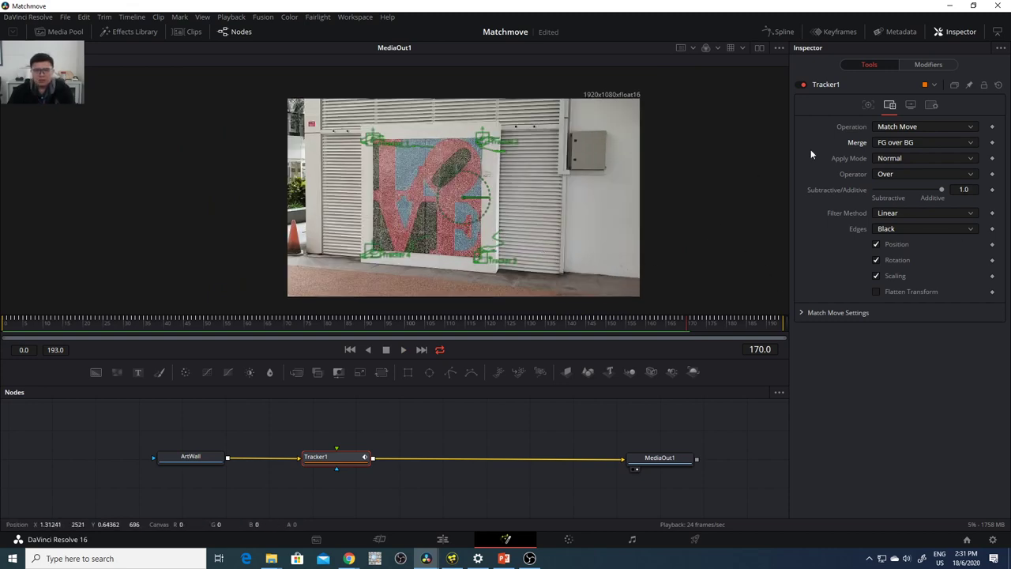
# - Try the FG only merge mode on Tracker1 at frame 0
pyautogui.click(930, 140)
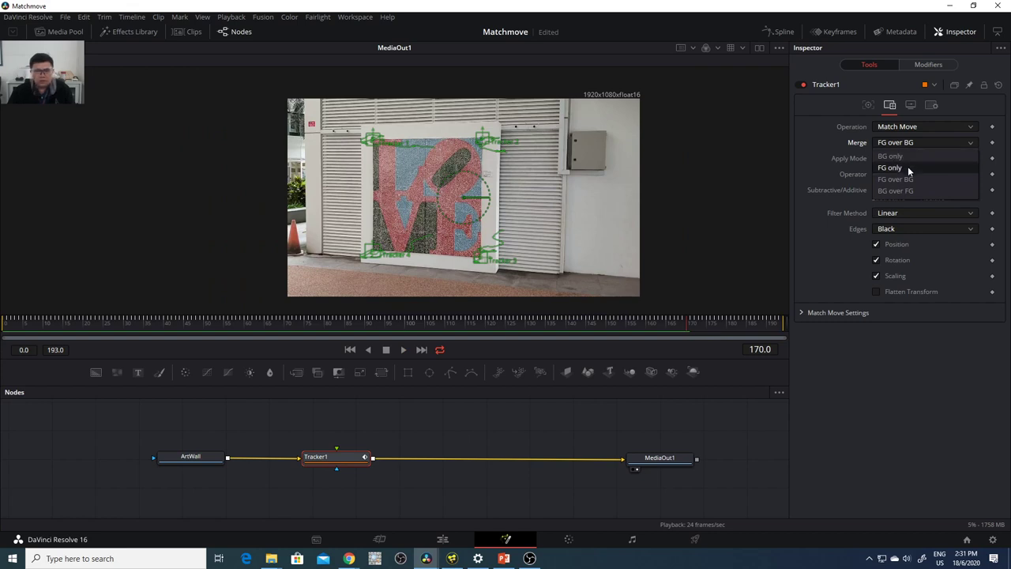
pyautogui.click(909, 168)
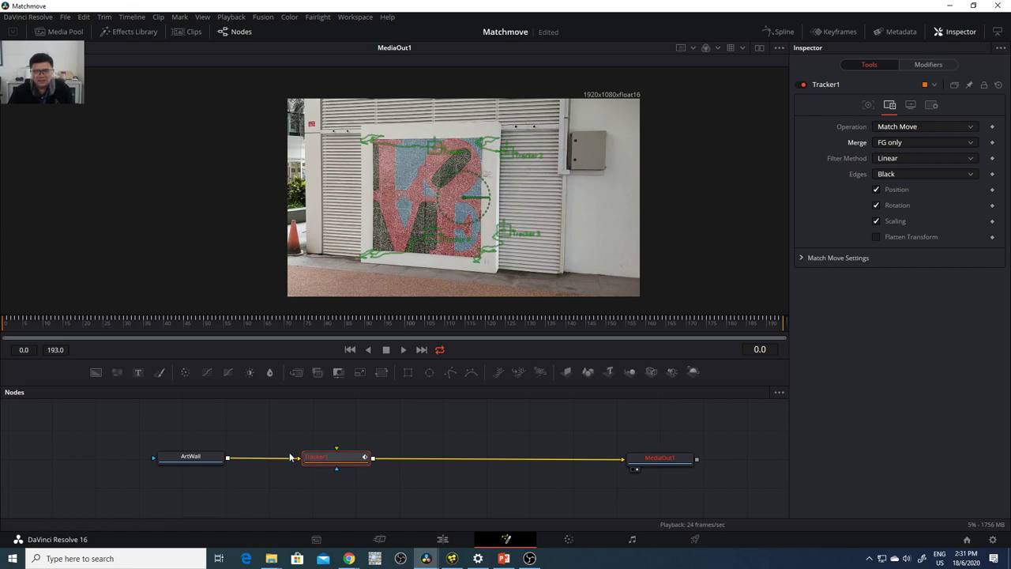
pyautogui.moveTo(228, 466); pyautogui.dragTo(216, 466)
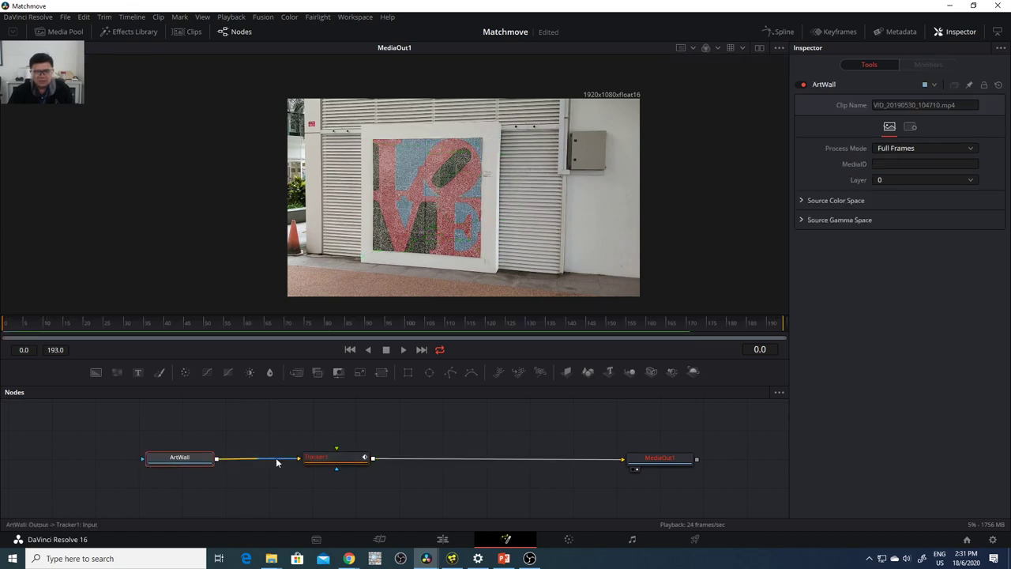
# - Set Tracker1's match move merge mode to BG only to stabilize the ArtWall footage
pyautogui.click(348, 459)
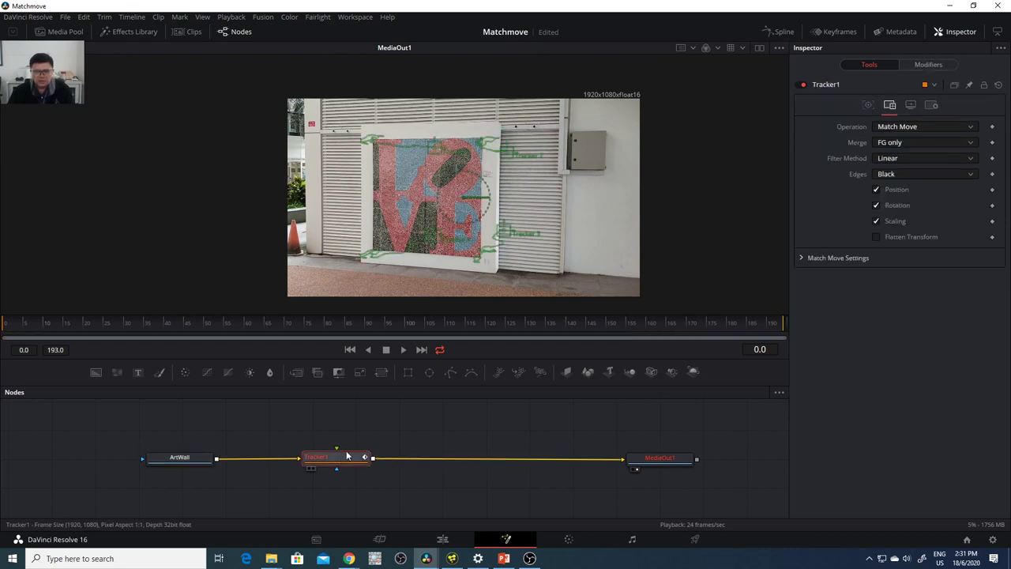
pyautogui.click(930, 142)
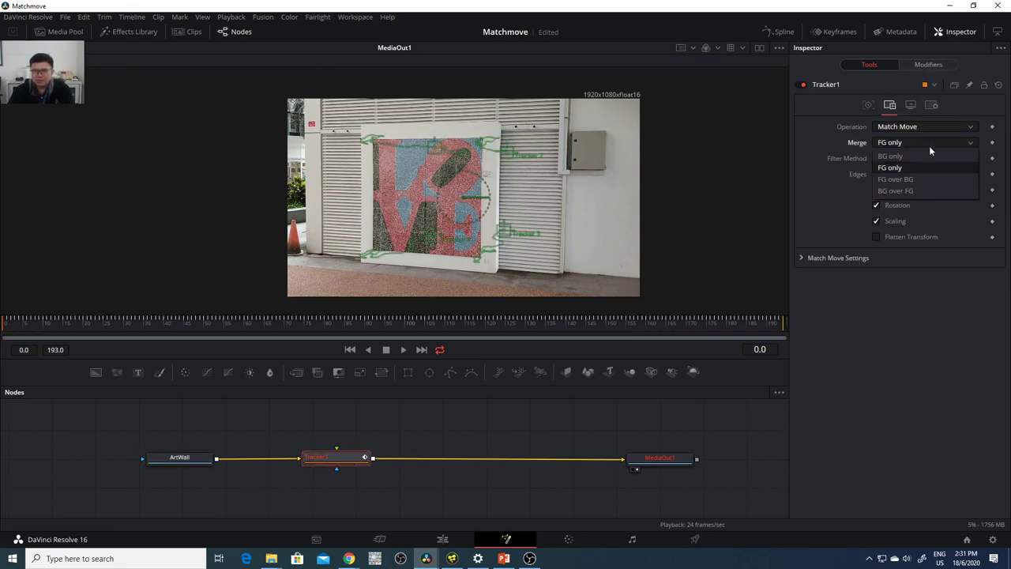
pyautogui.click(927, 153)
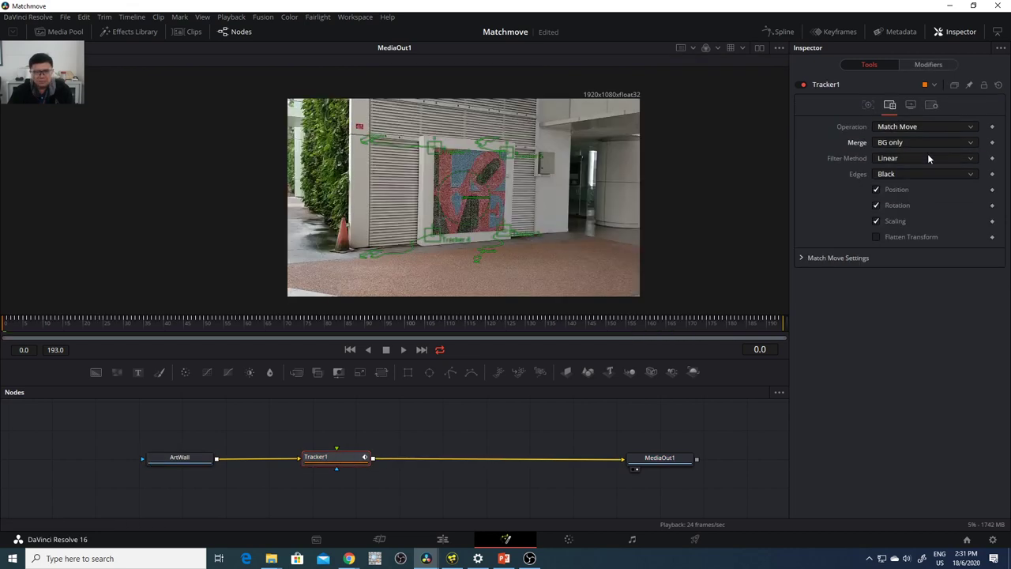
# - Play the footage stabilized with position, rotation and scaling, and return the playhead to frame 0
pyautogui.click(402, 350)
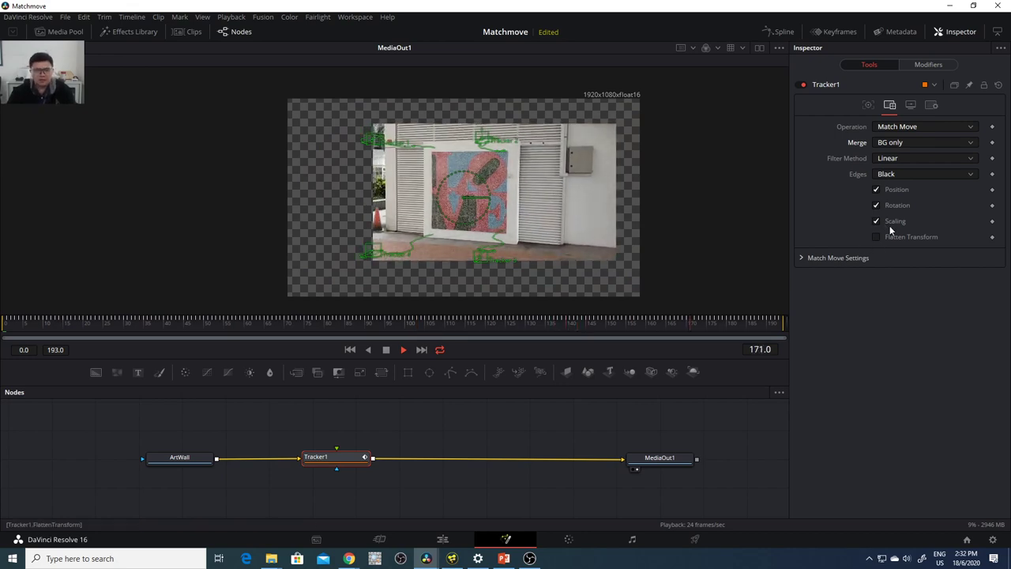
pyautogui.click(388, 350)
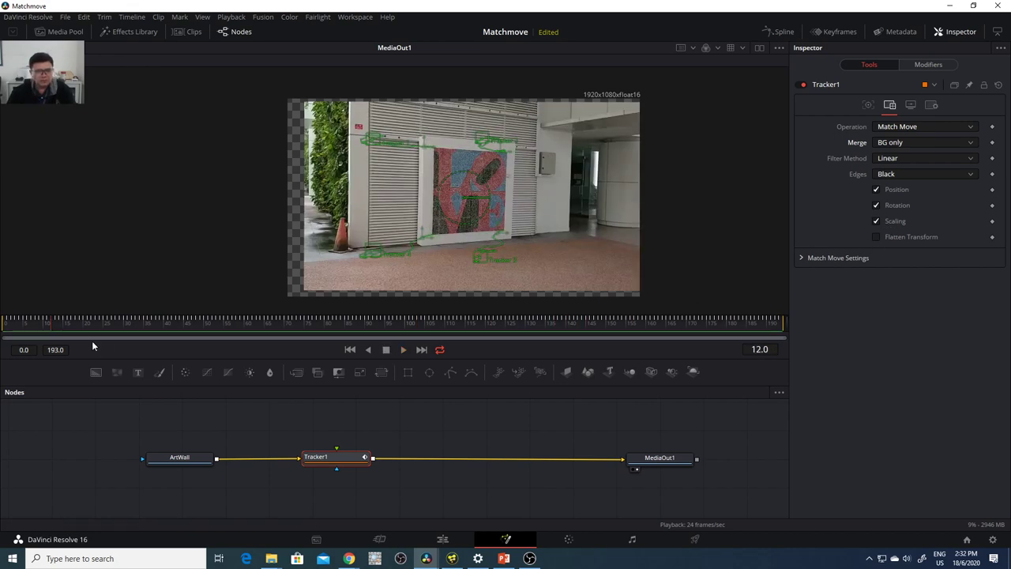
pyautogui.moveTo(32, 327); pyautogui.dragTo(4, 330)
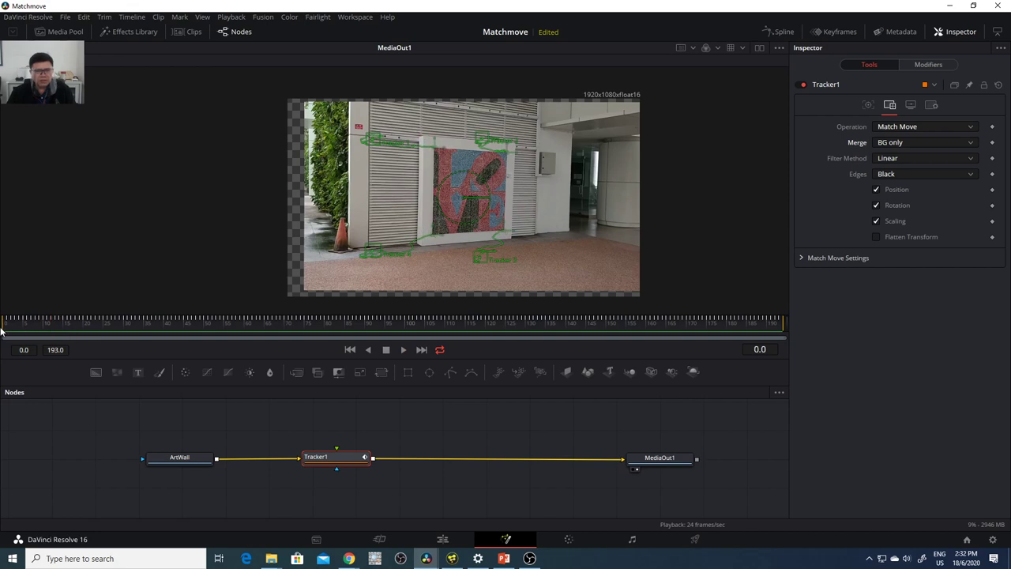
# - Turn off scaling in Tracker1's match move, play back the stabilized clip, and move MediaOut1 closer to Tracker1
pyautogui.click(877, 221)
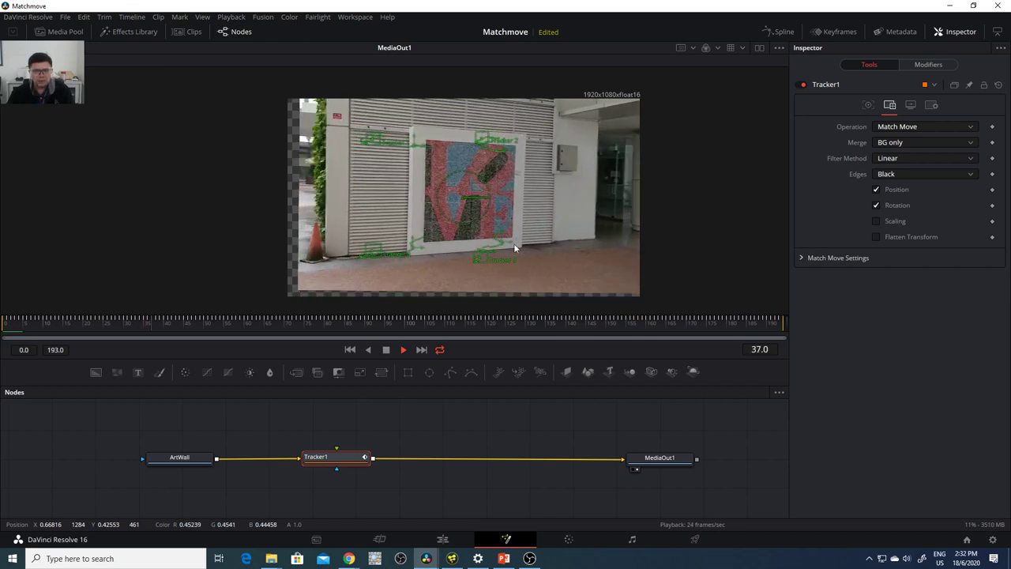
pyautogui.click(386, 349)
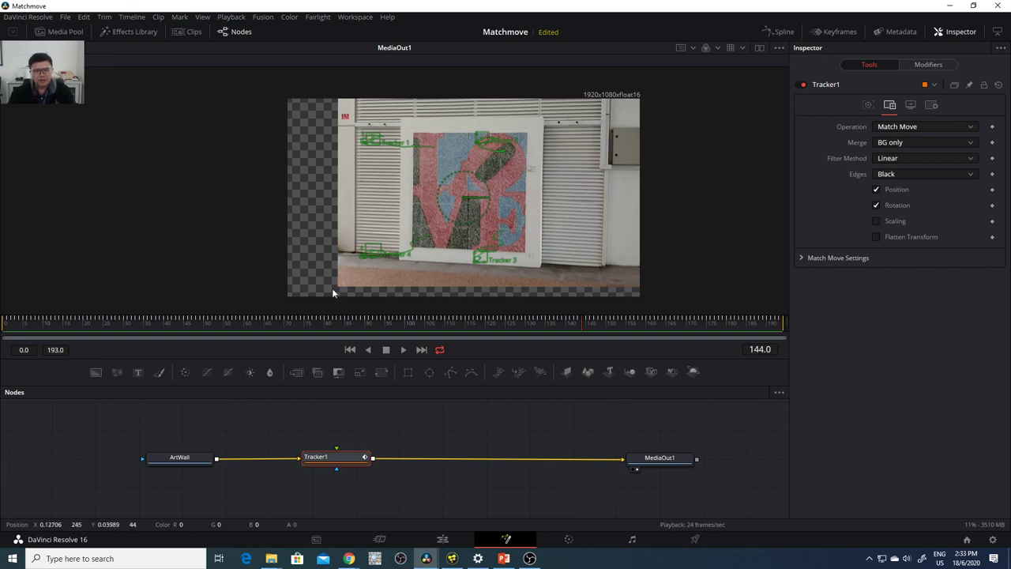
pyautogui.moveTo(689, 449); pyautogui.dragTo(628, 459)
# - Inspect the stabilized clip's empty borders on the Edit page timeline, and return to the Fusion page
pyautogui.click(442, 538)
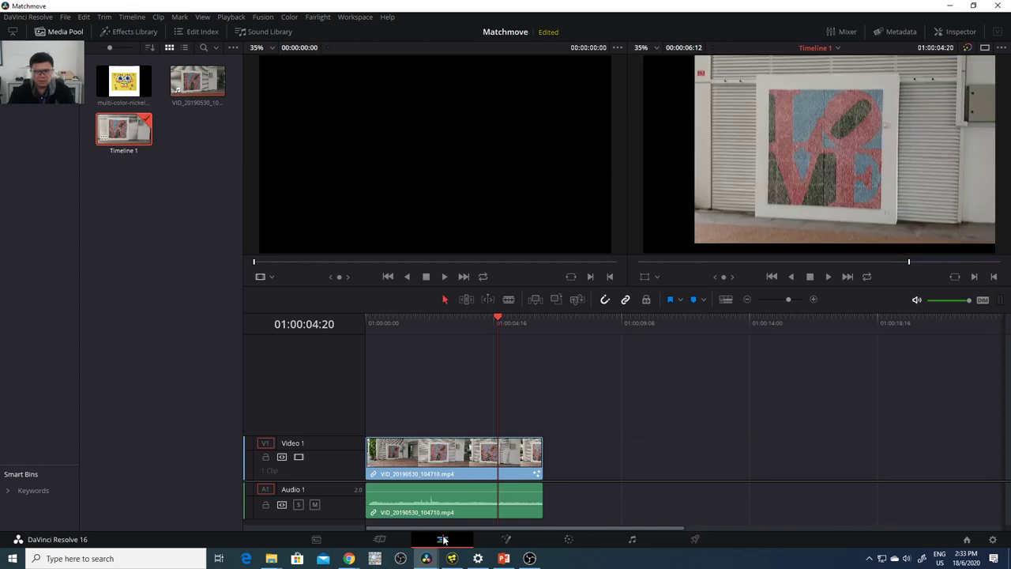
pyautogui.moveTo(497, 332)
pyautogui.mouseDown()
pyautogui.moveTo(461, 326)
pyautogui.moveTo(492, 338)
pyautogui.mouseUp()
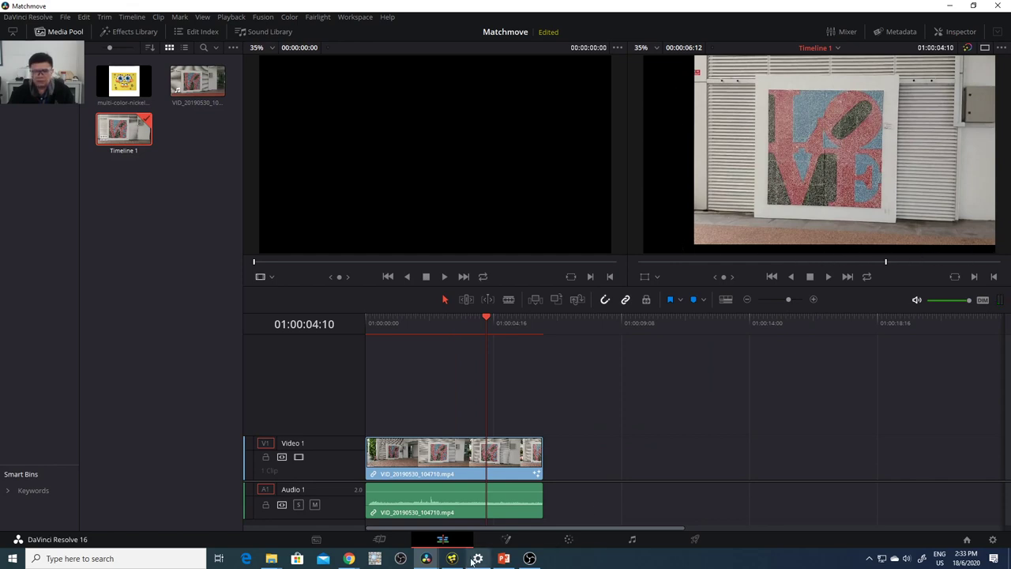
pyautogui.click(506, 541)
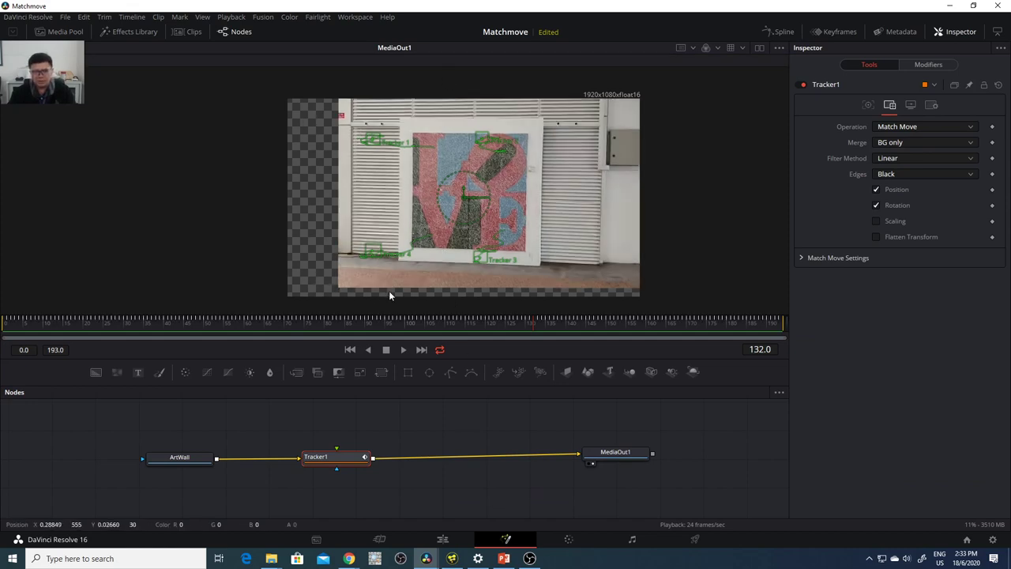
# - Insert a Transform node after Tracker1 and fill the empty borders with Size 1.25 and Center X 0.438
pyautogui.moveTo(176, 456); pyautogui.dragTo(159, 454)
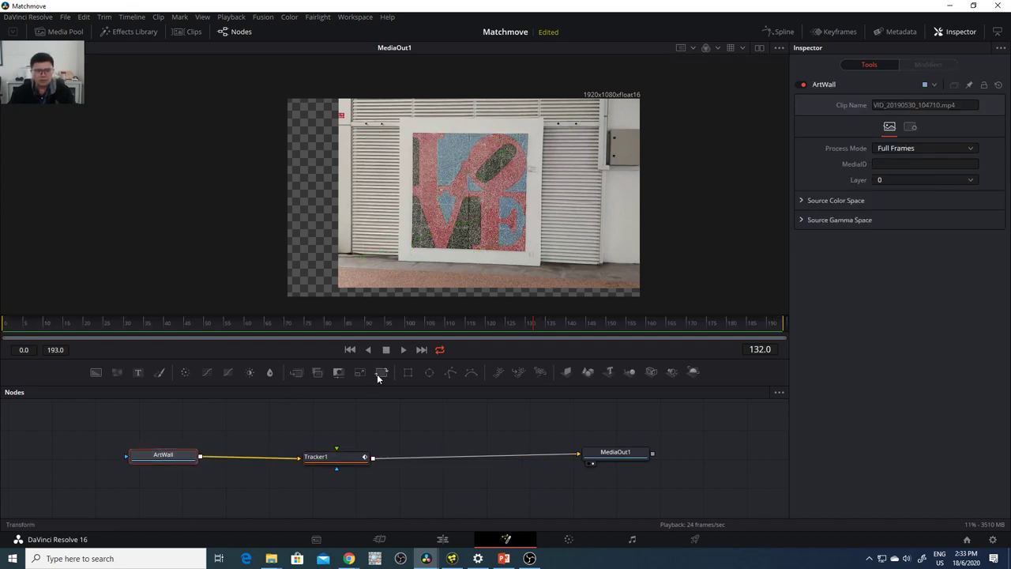
pyautogui.moveTo(355, 458); pyautogui.dragTo(335, 454)
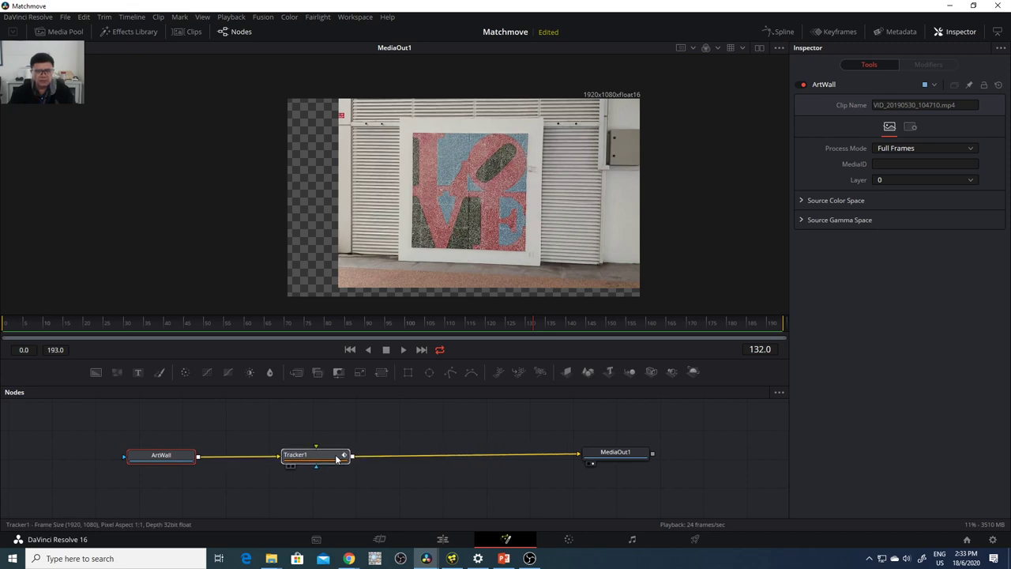
pyautogui.click(381, 376)
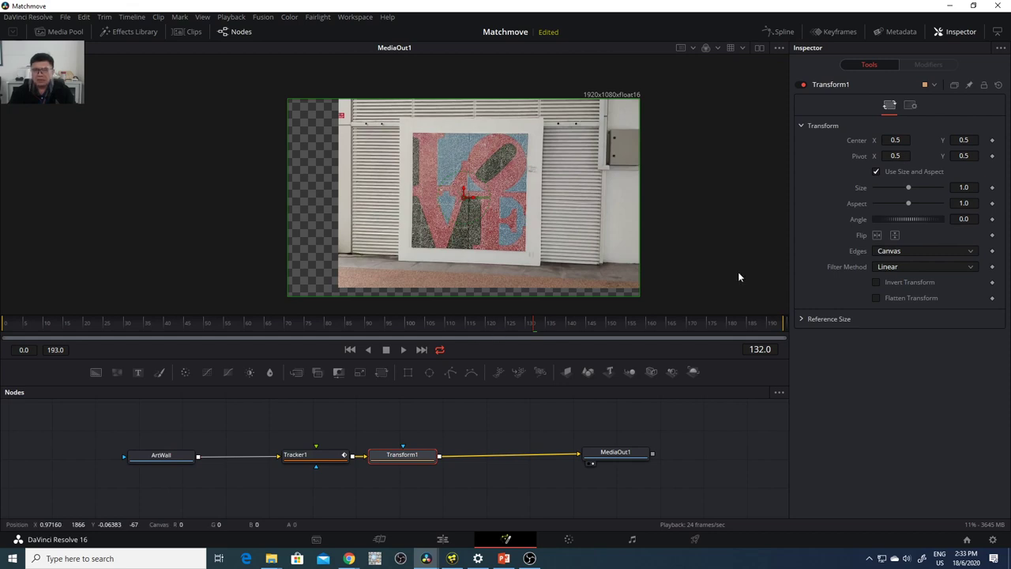
pyautogui.moveTo(404, 460); pyautogui.dragTo(416, 457)
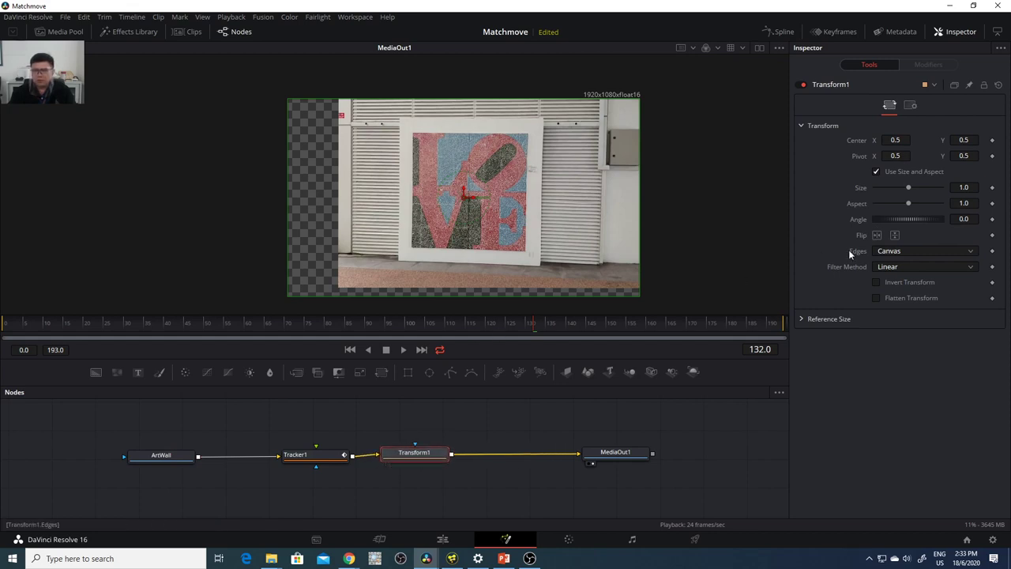
pyautogui.moveTo(909, 187); pyautogui.dragTo(911, 186)
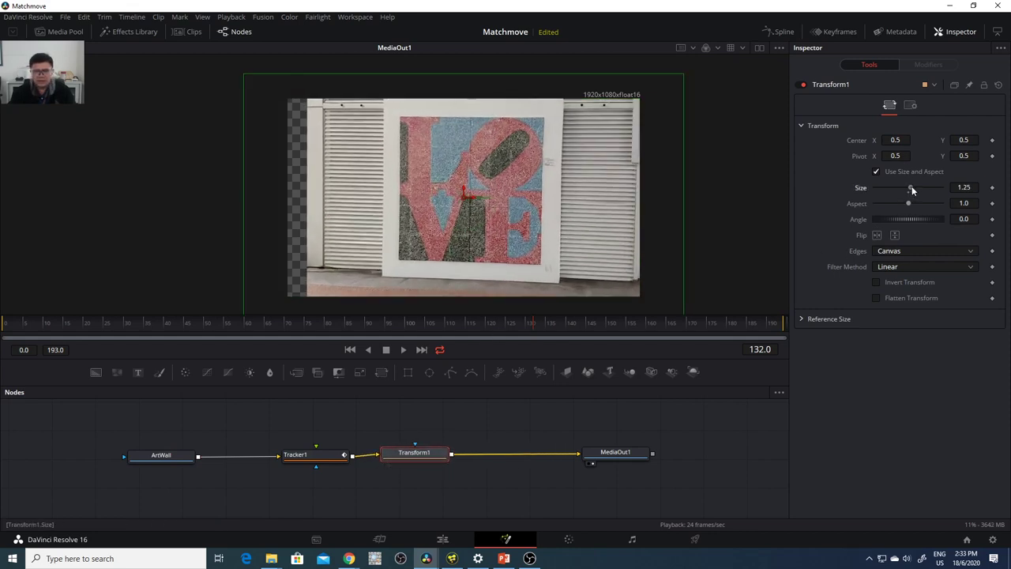
pyautogui.moveTo(895, 140); pyautogui.dragTo(845, 140)
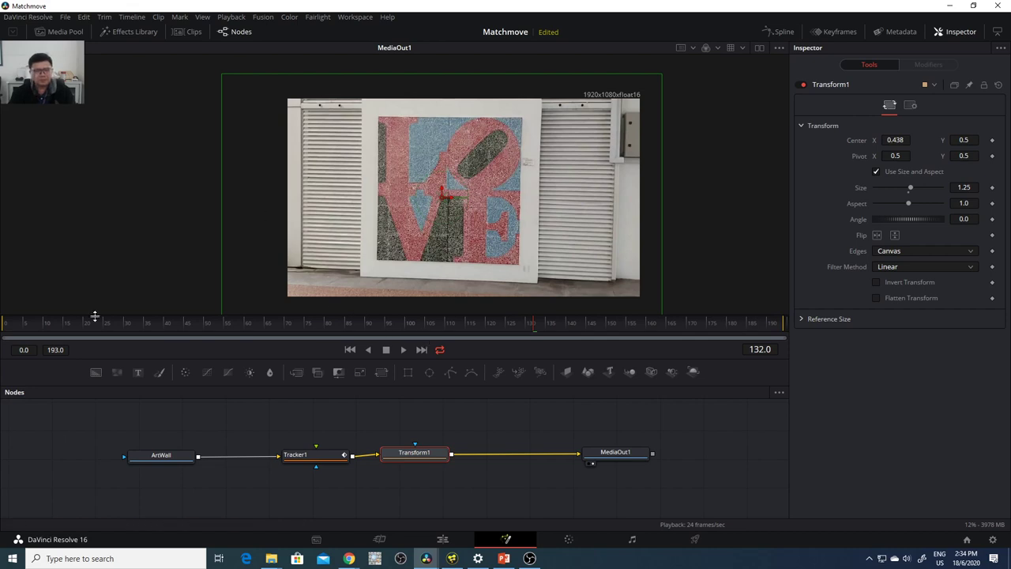
# - Play the stabilized and enlarged clip from frame 0 to check the borders, and return the playhead to the start
pyautogui.click(2, 328)
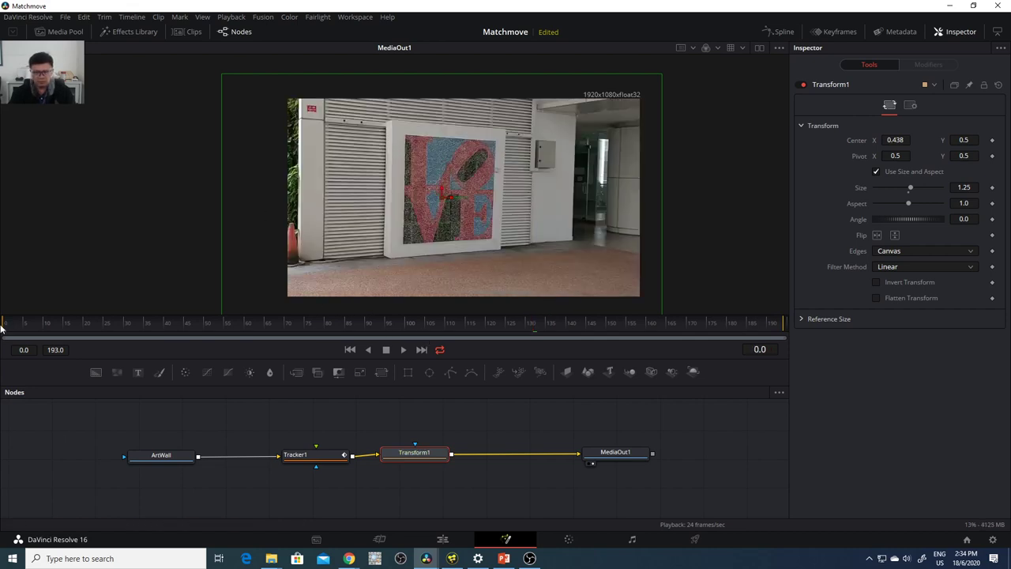
pyautogui.moveTo(278, 324); pyautogui.dragTo(2, 326)
pyautogui.click(403, 350)
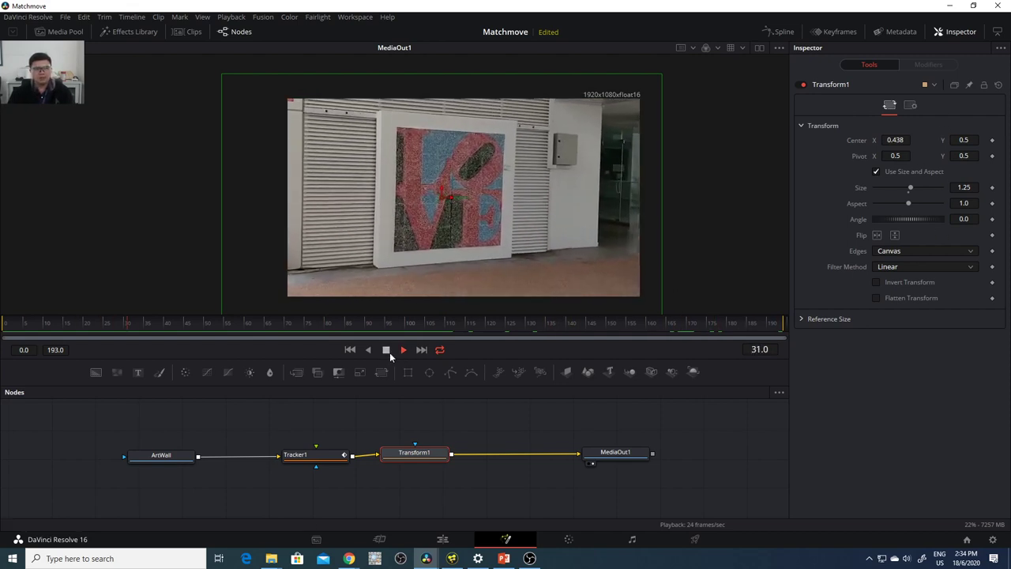
pyautogui.click(387, 350)
pyautogui.moveTo(156, 325); pyautogui.dragTo(5, 324)
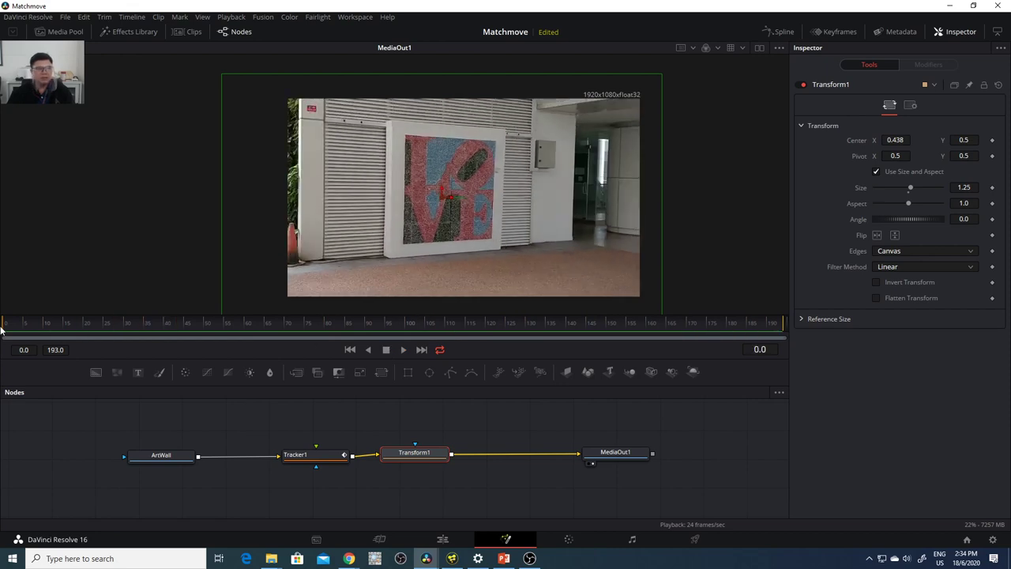
# - Rearrange ArtWall, Tracker1 and Transform1 into a straight, more widely spaced row in the node graph
pyautogui.moveTo(431, 465)
pyautogui.mouseDown()
pyautogui.moveTo(455, 471)
pyautogui.moveTo(442, 465)
pyautogui.mouseUp()
pyautogui.click(328, 459)
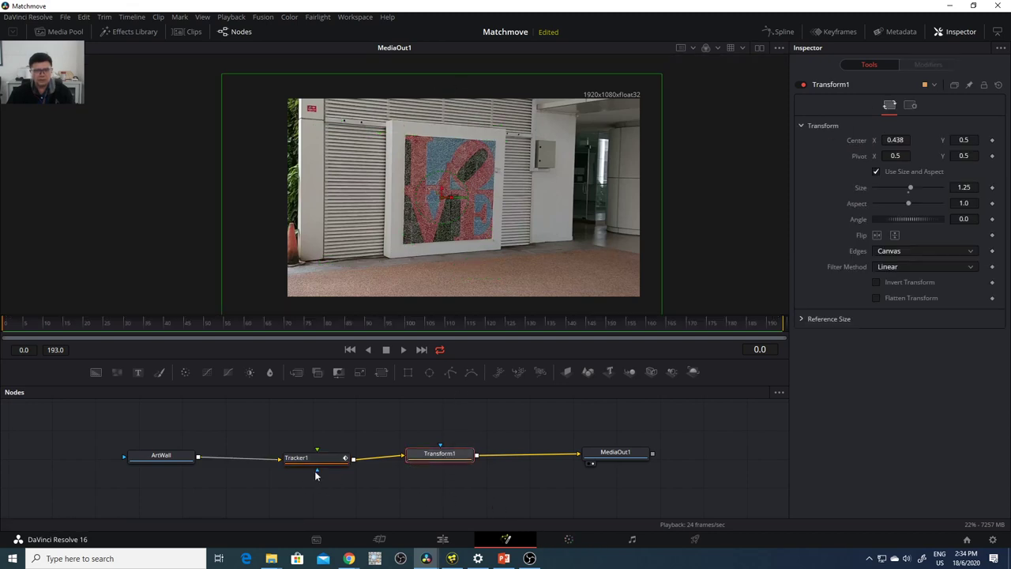
pyautogui.moveTo(315, 461); pyautogui.dragTo(303, 457)
pyautogui.moveTo(169, 461); pyautogui.dragTo(162, 460)
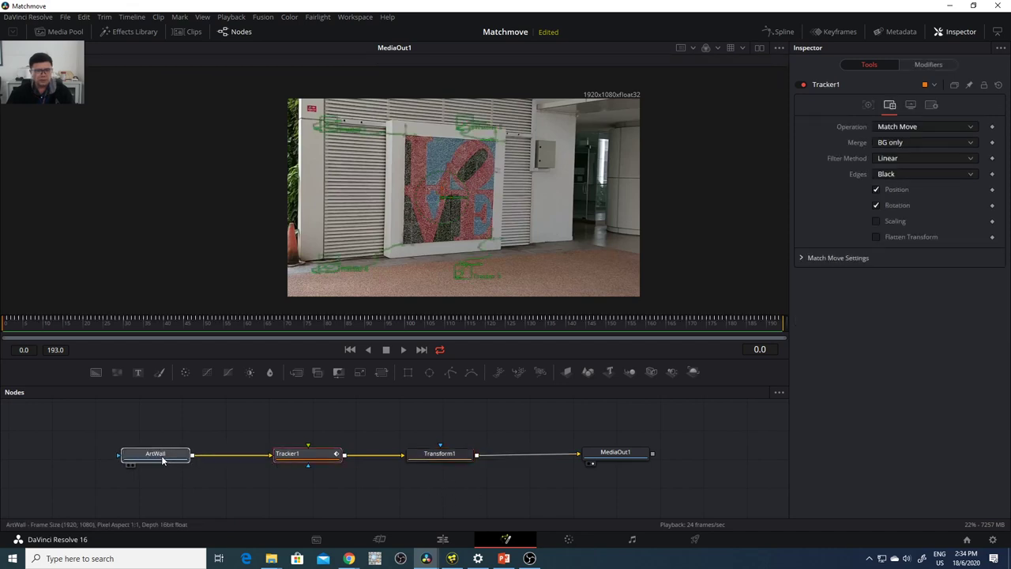
pyautogui.click(162, 459)
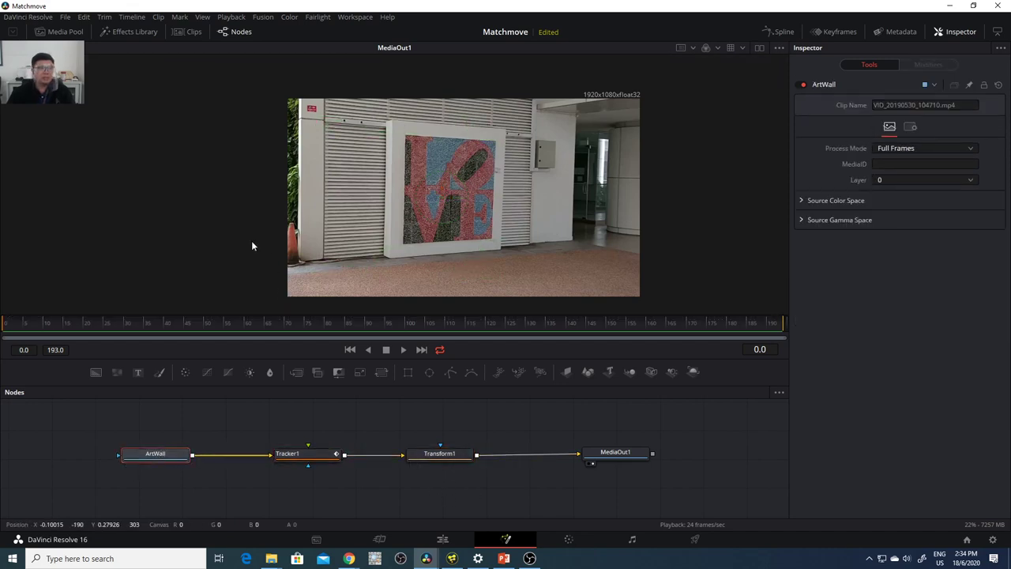
# - Add the SpongeBob image from the media pool above the ArtWall node and rename its node SpongeBob
pyautogui.click(58, 33)
pyautogui.moveTo(132, 94); pyautogui.dragTo(169, 419)
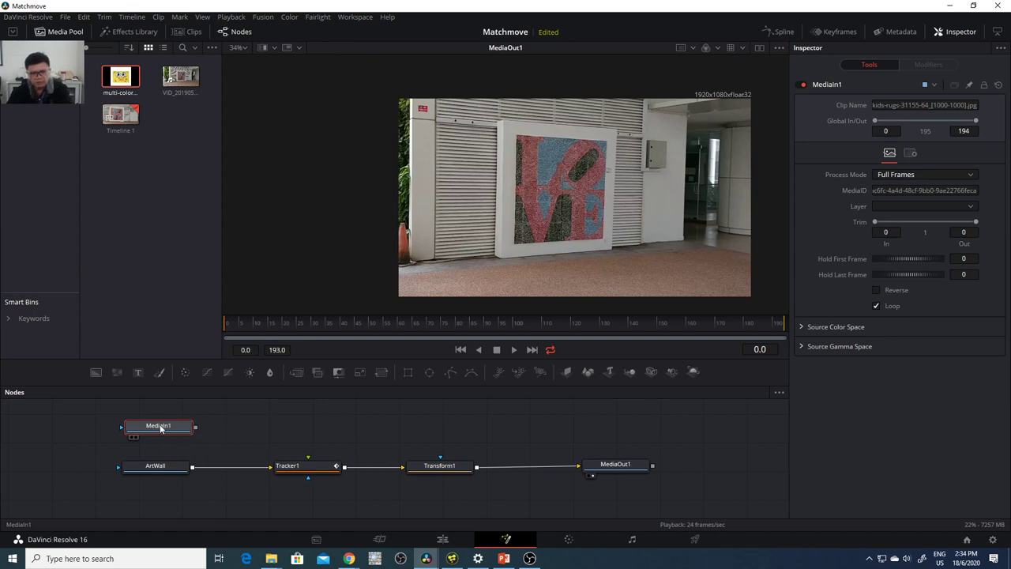
pyautogui.press('F2')
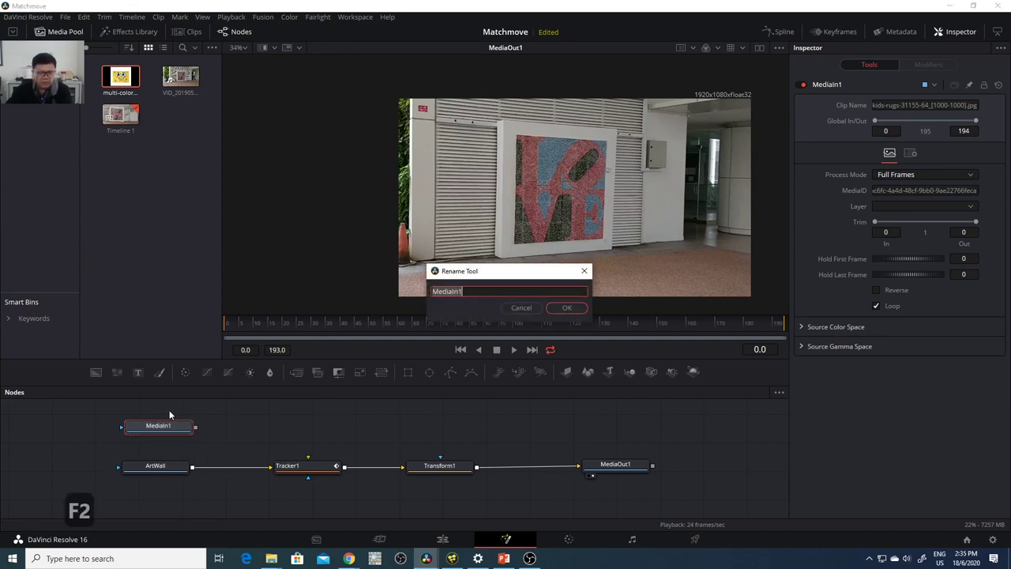
pyautogui.write('SpongeBob')
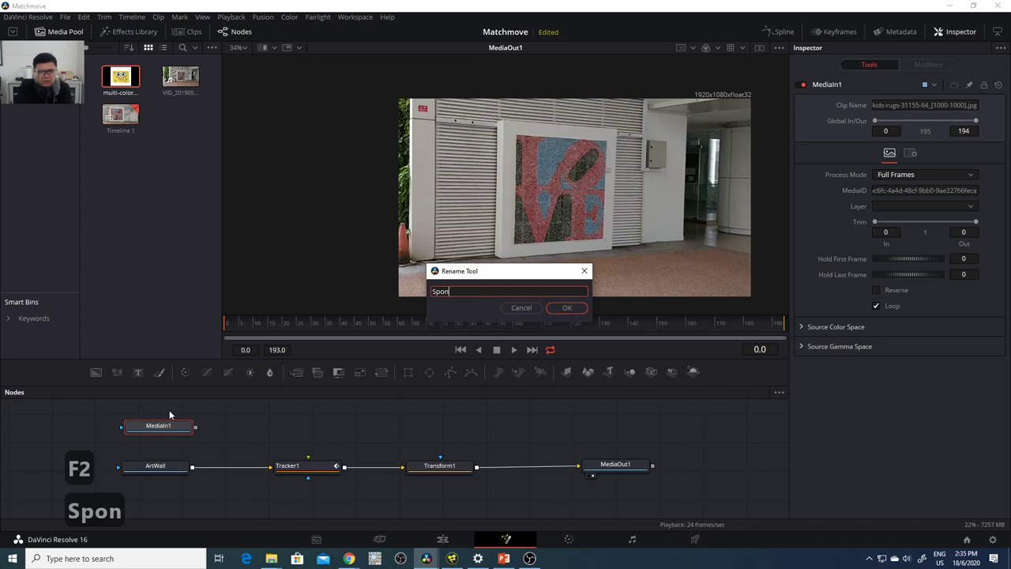
pyautogui.press('Return')
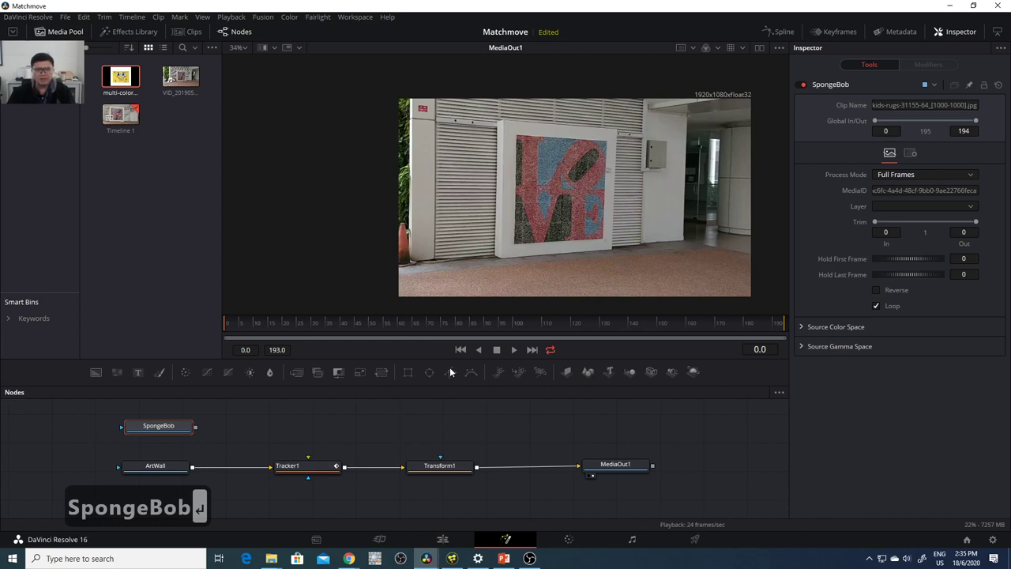
# - Move the SpongeBob node above Tracker1 and connect its output to Tracker1's foreground input
pyautogui.moveTo(160, 430); pyautogui.dragTo(280, 426)
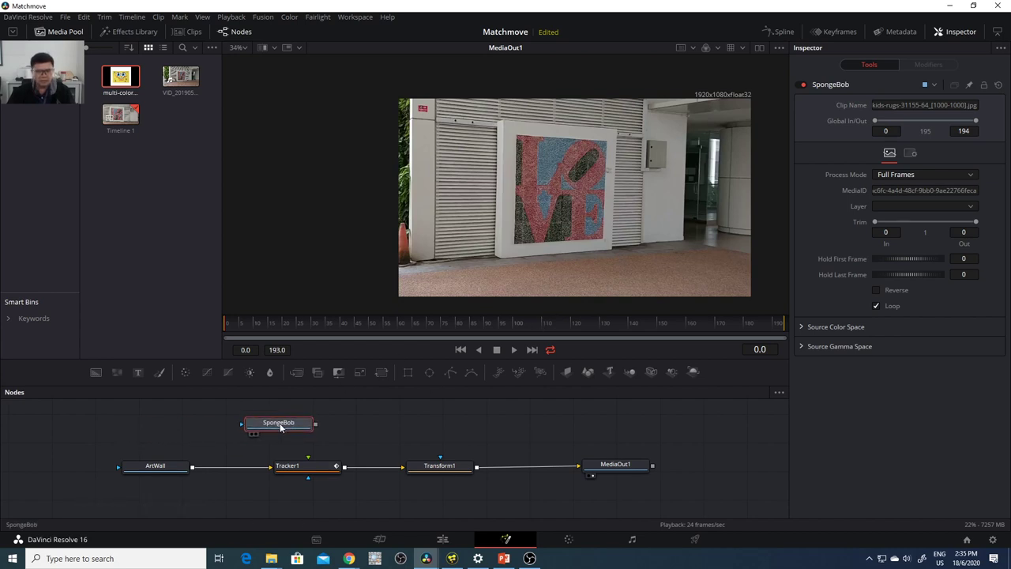
pyautogui.moveTo(325, 385); pyautogui.dragTo(326, 287)
pyautogui.scroll(1, 325, 368)
pyautogui.moveTo(323, 414); pyautogui.dragTo(340, 484)
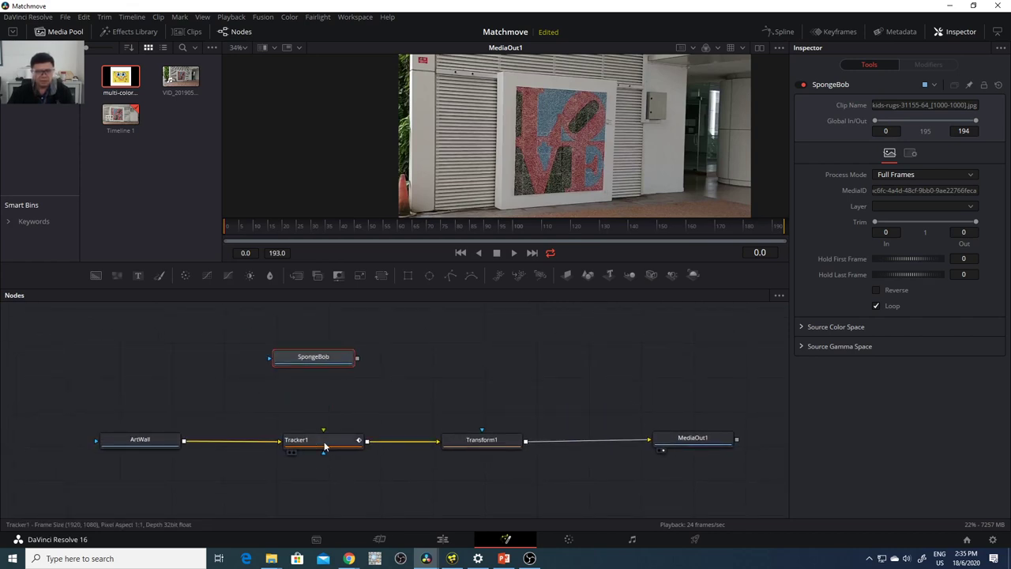
pyautogui.click(324, 446)
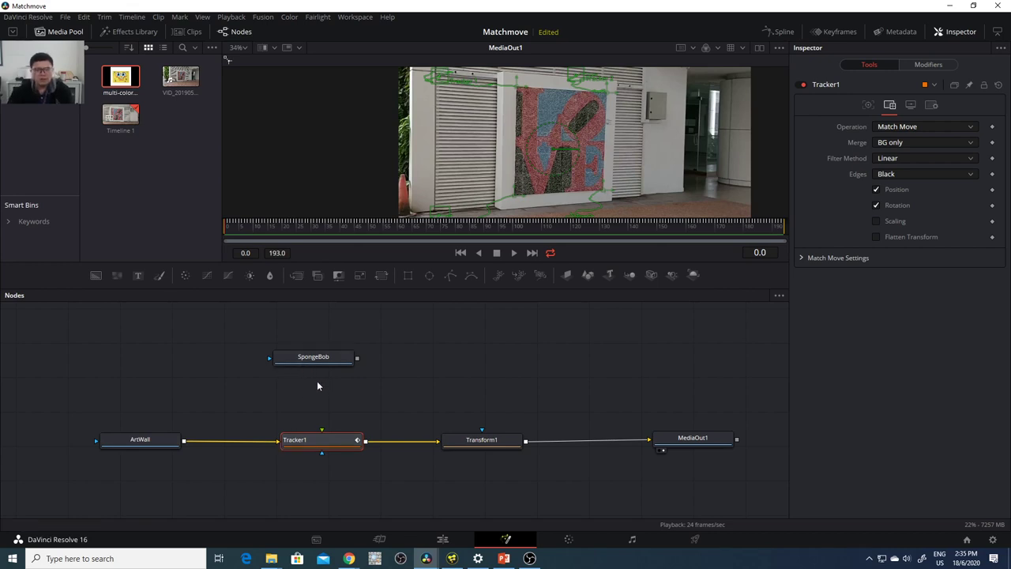
pyautogui.moveTo(364, 369); pyautogui.dragTo(332, 414)
pyautogui.moveTo(326, 426); pyautogui.dragTo(322, 431)
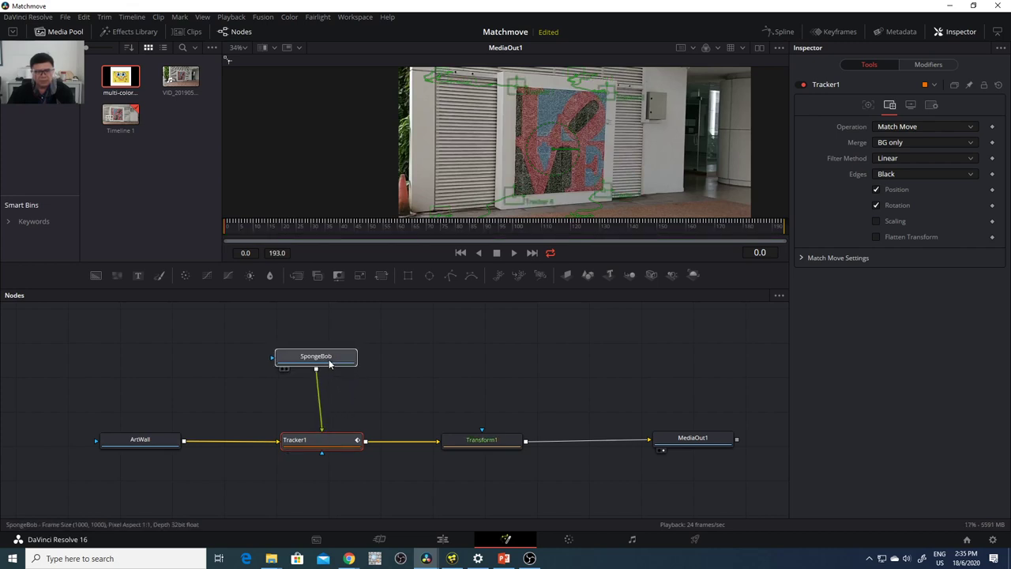
pyautogui.moveTo(315, 357); pyautogui.dragTo(320, 356)
# - Set Tracker1's Merge to FG over BG, scrub the clip to check the overlay, and return to frame 0
pyautogui.click(323, 443)
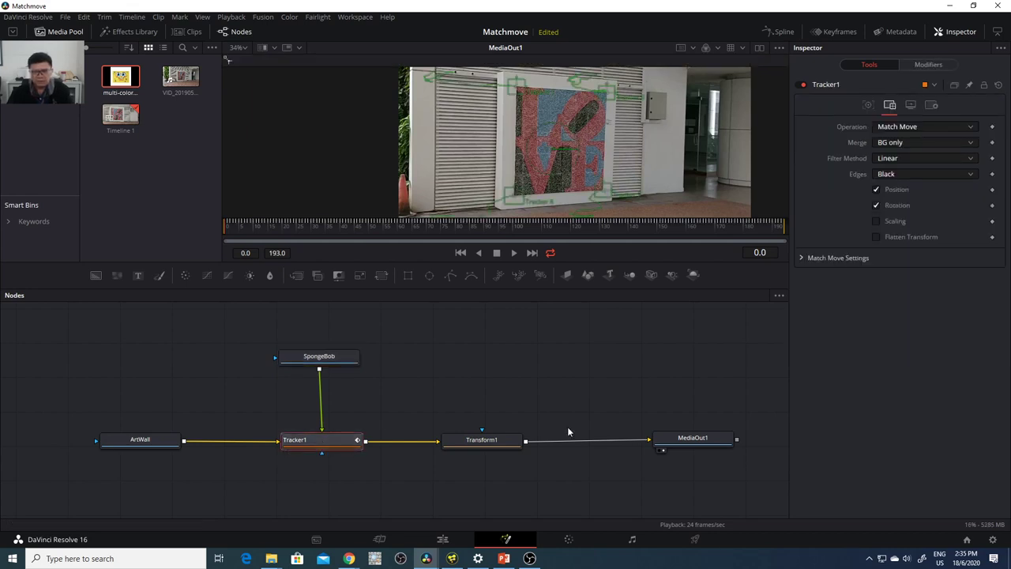
pyautogui.click(497, 440)
pyautogui.click(703, 441)
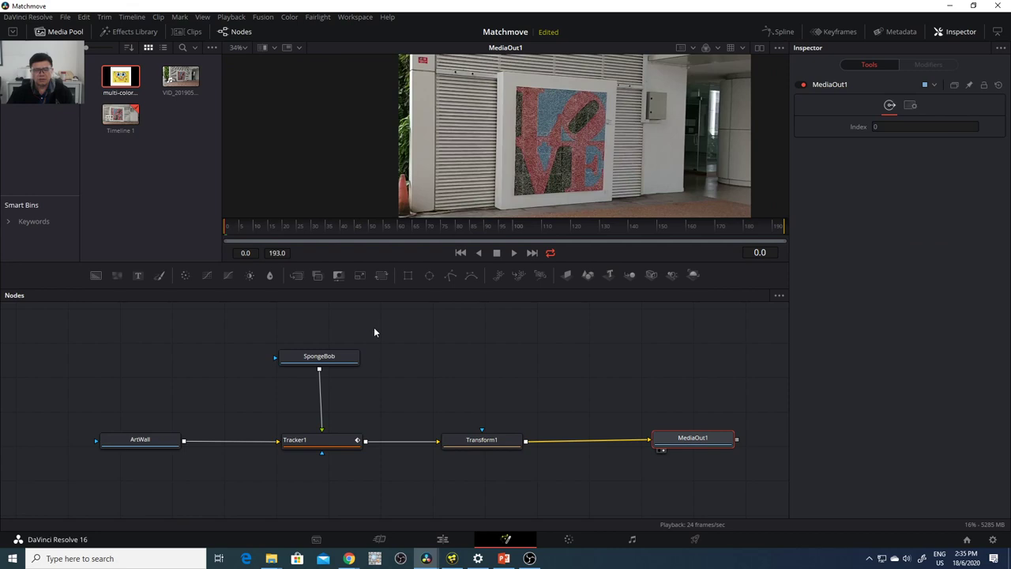
pyautogui.moveTo(330, 360); pyautogui.dragTo(335, 360)
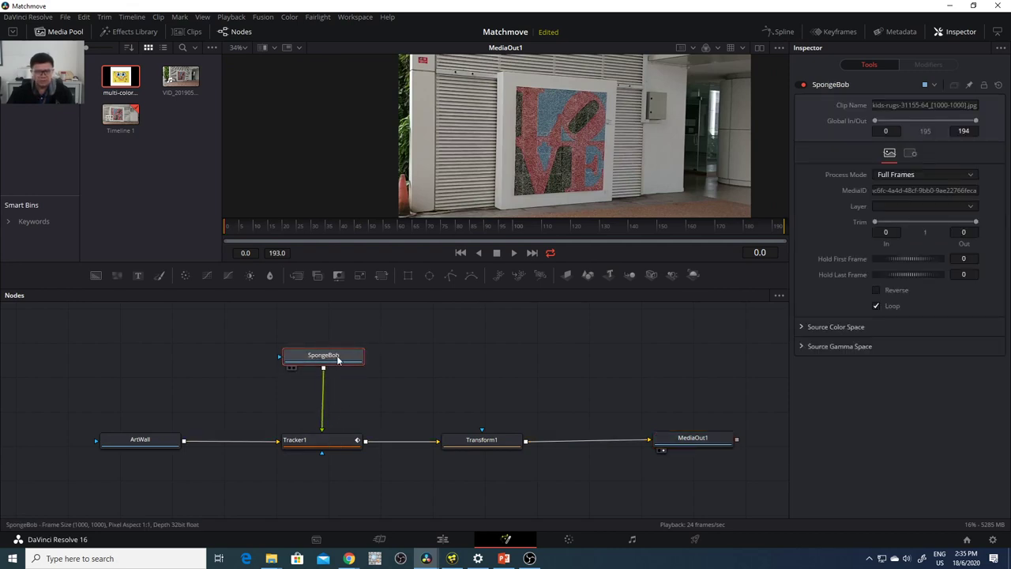
pyautogui.click(325, 447)
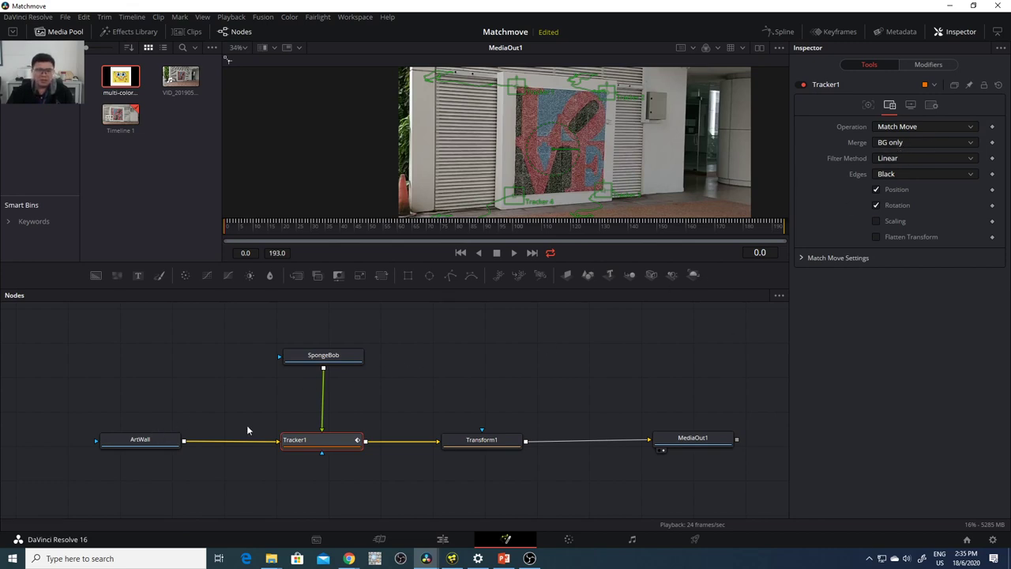
pyautogui.click(907, 142)
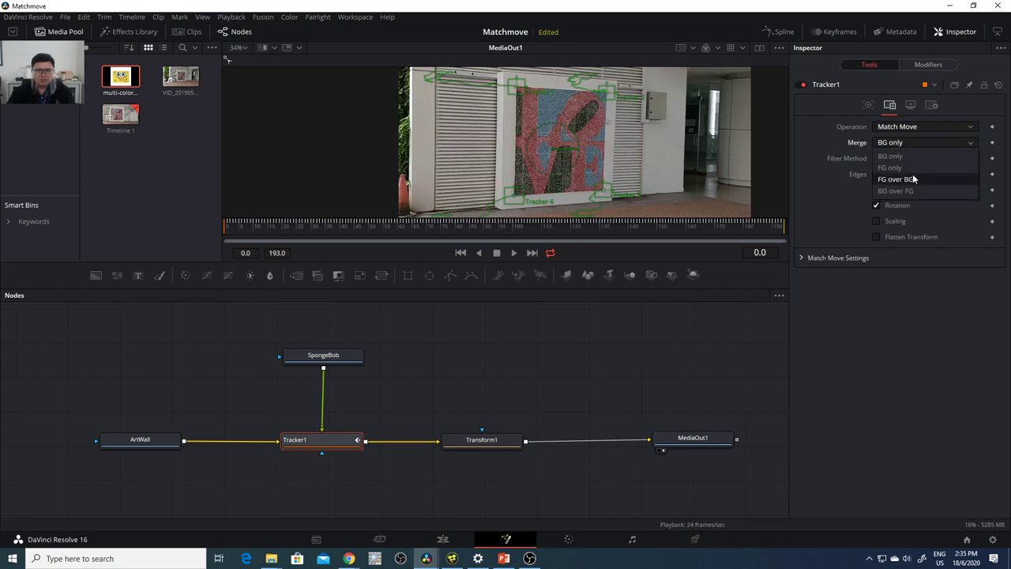
pyautogui.click(913, 179)
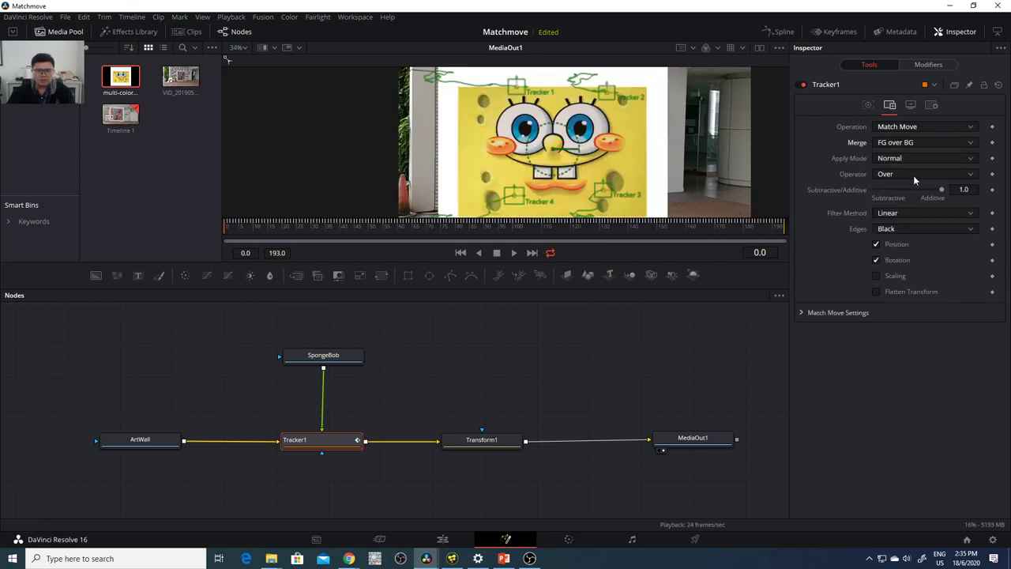
pyautogui.moveTo(245, 229); pyautogui.dragTo(675, 233)
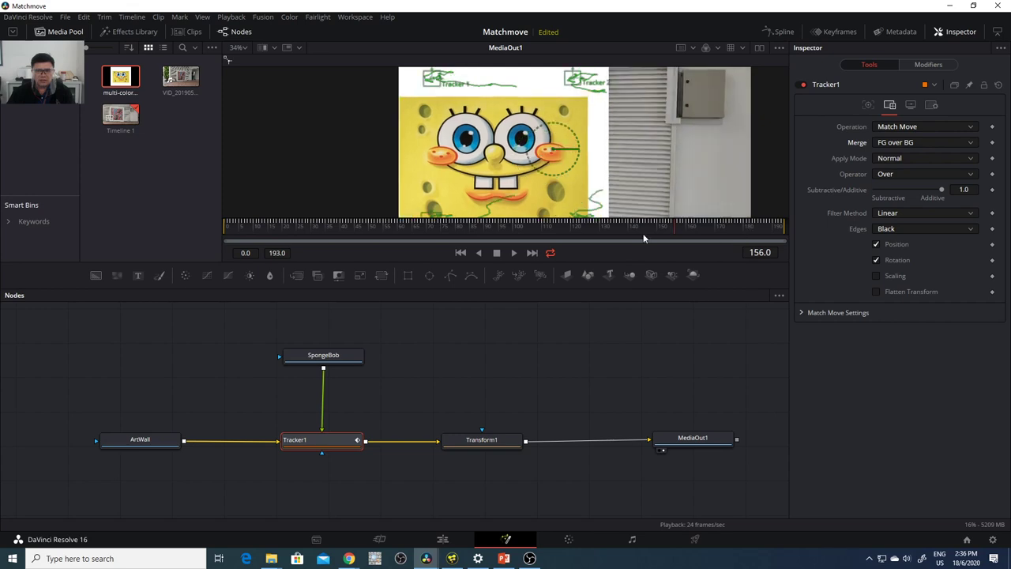
pyautogui.click(460, 253)
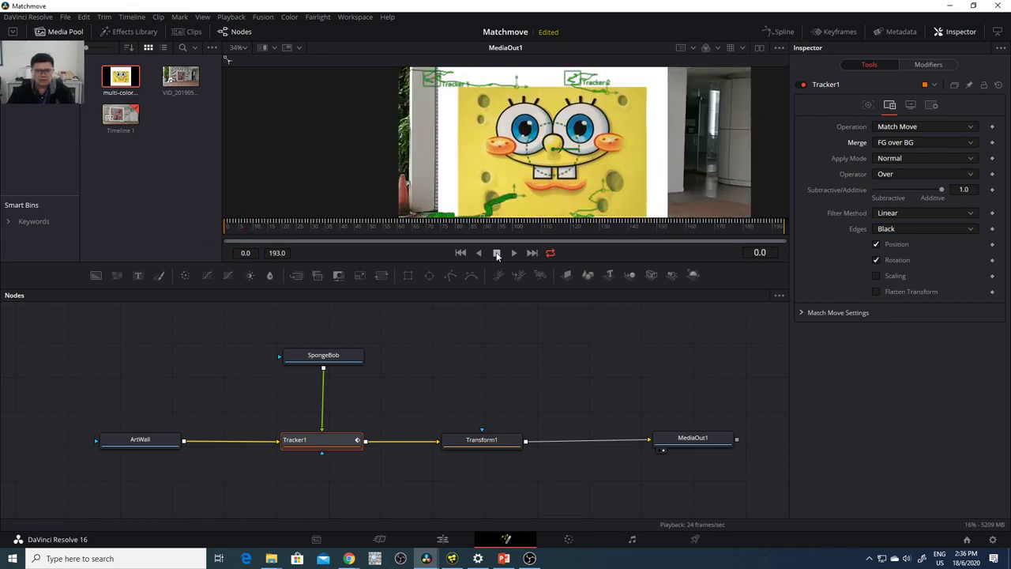
# - Insert a Transform node between SpongeBob and Tracker1, set its Size to 0.34, and play the clip to check the match move
pyautogui.moveTo(499, 295); pyautogui.dragTo(499, 378)
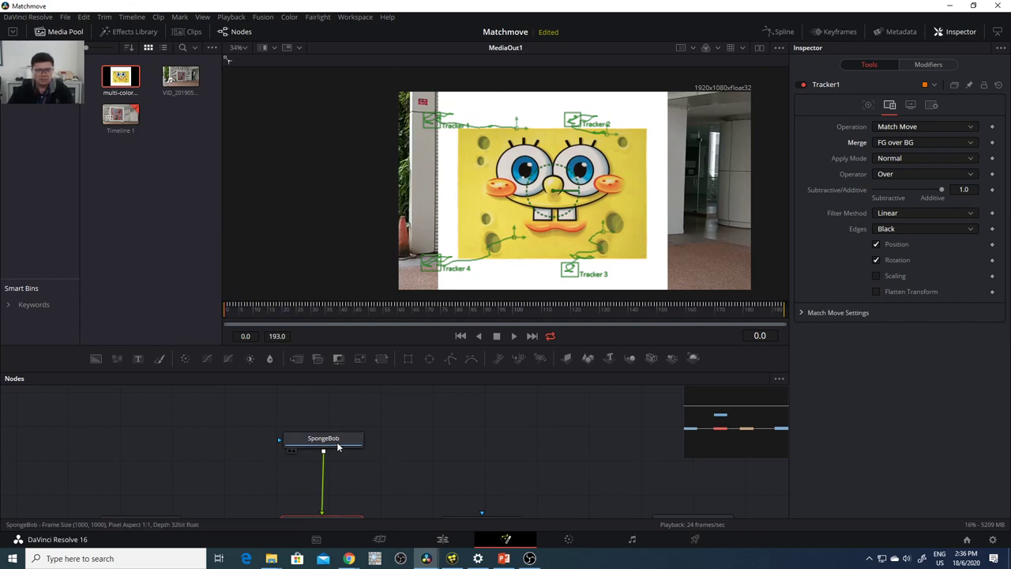
pyautogui.moveTo(340, 444); pyautogui.dragTo(339, 427)
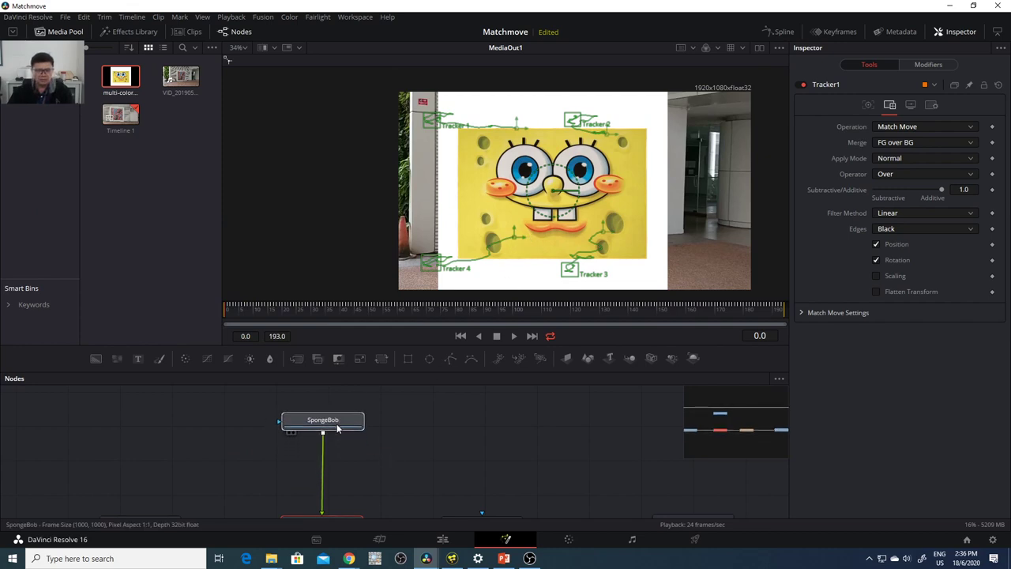
pyautogui.click(381, 358)
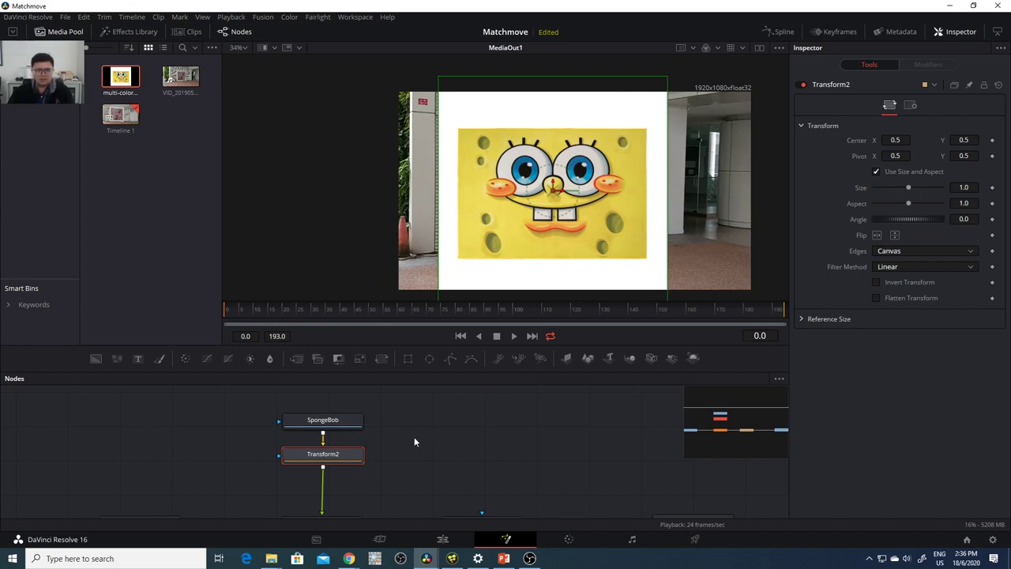
pyautogui.moveTo(908, 184); pyautogui.dragTo(885, 194)
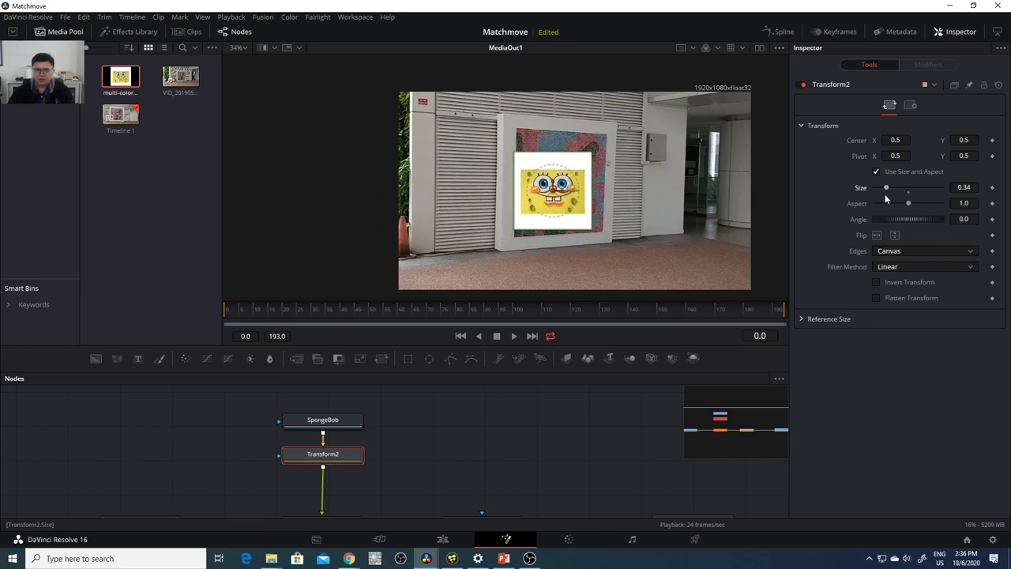
pyautogui.click(244, 314)
pyautogui.click(514, 336)
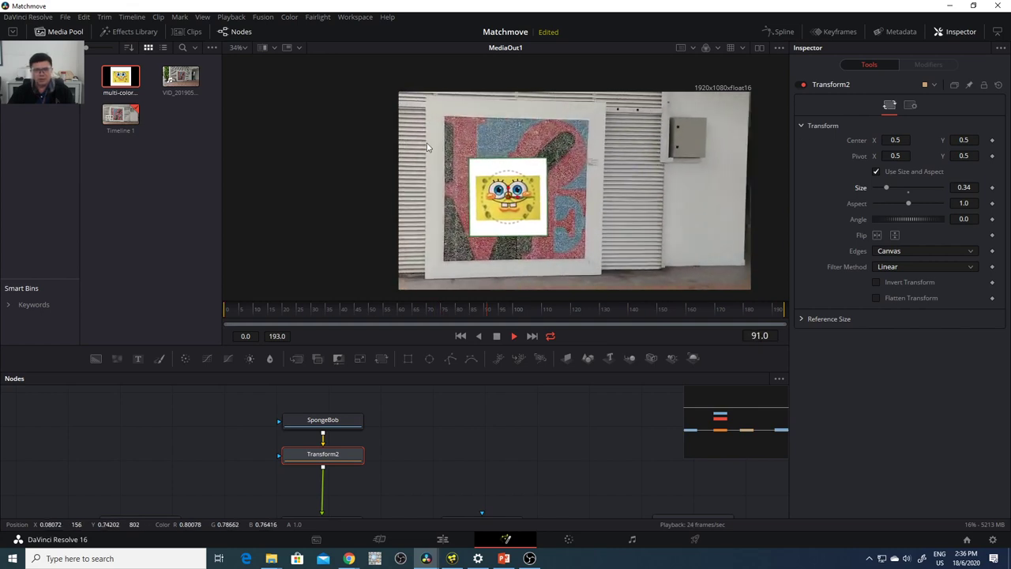
pyautogui.moveTo(306, 308); pyautogui.dragTo(209, 320)
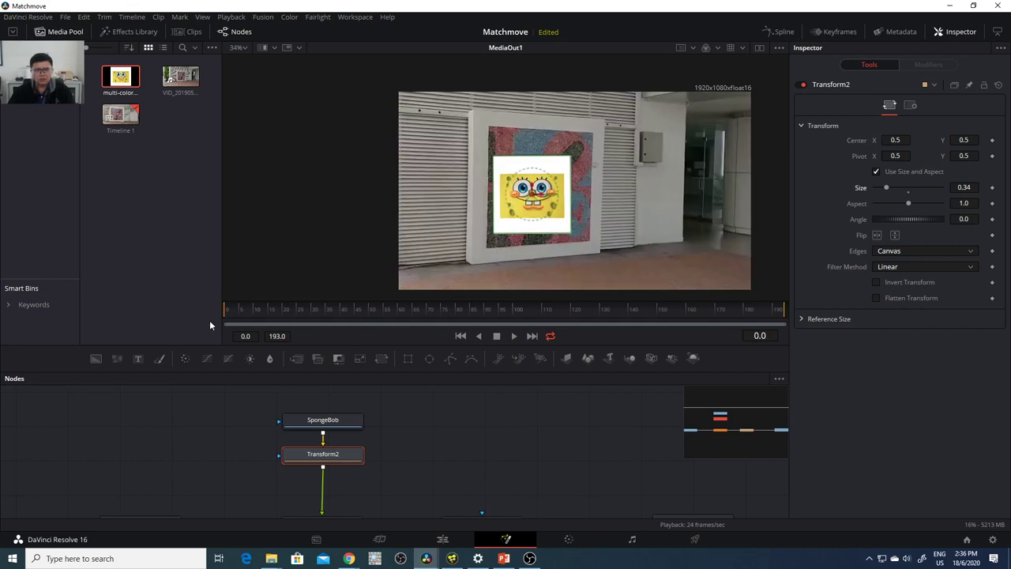
# - Change Tracker1's Operation to Corner Positioning
pyautogui.moveTo(549, 453); pyautogui.dragTo(548, 409)
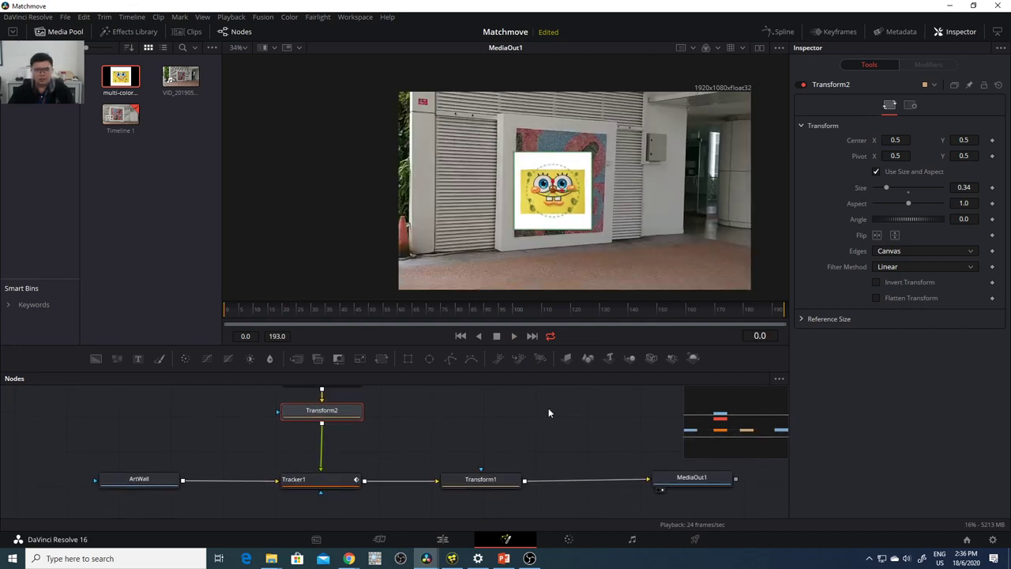
pyautogui.click(343, 485)
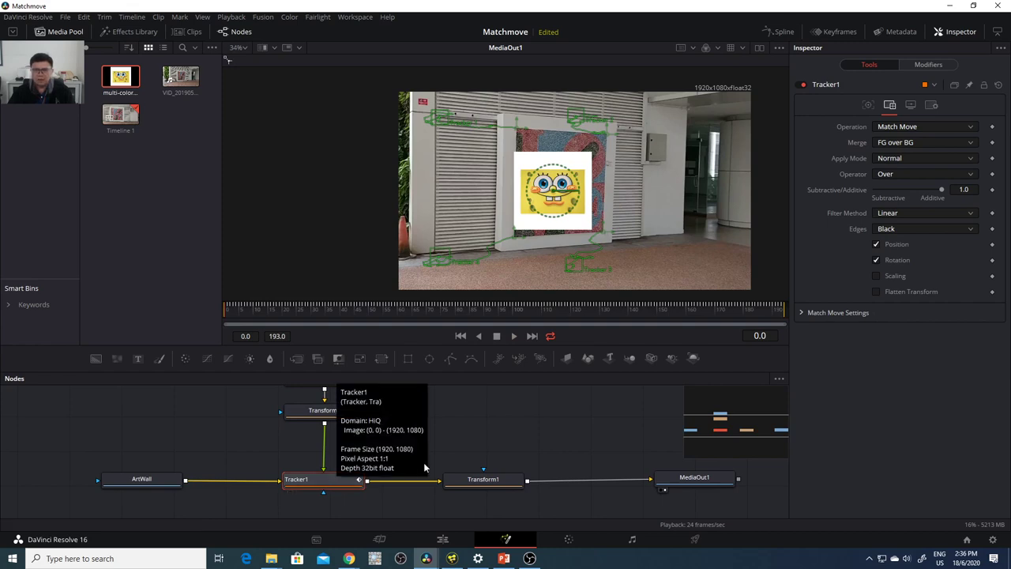
pyautogui.click(919, 127)
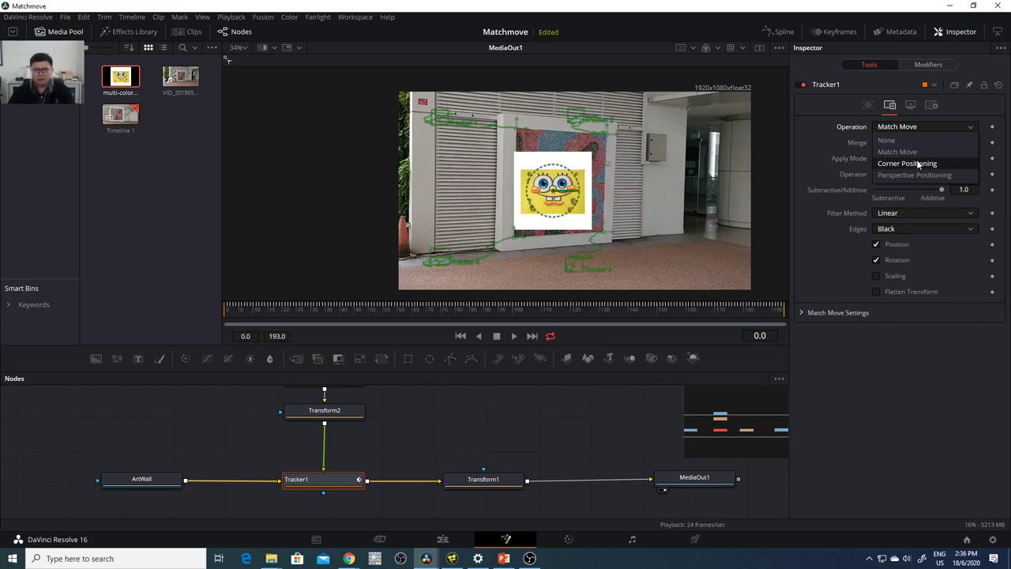
pyautogui.click(918, 163)
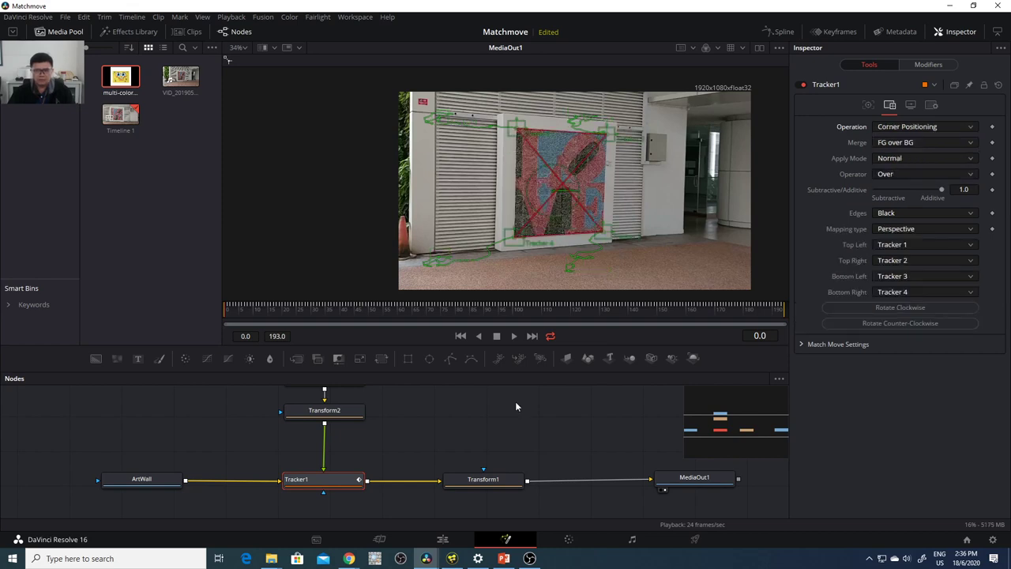
# - Delete the Transform2 node between SpongeBob and Tracker1
pyautogui.scroll(1, 394, 424)
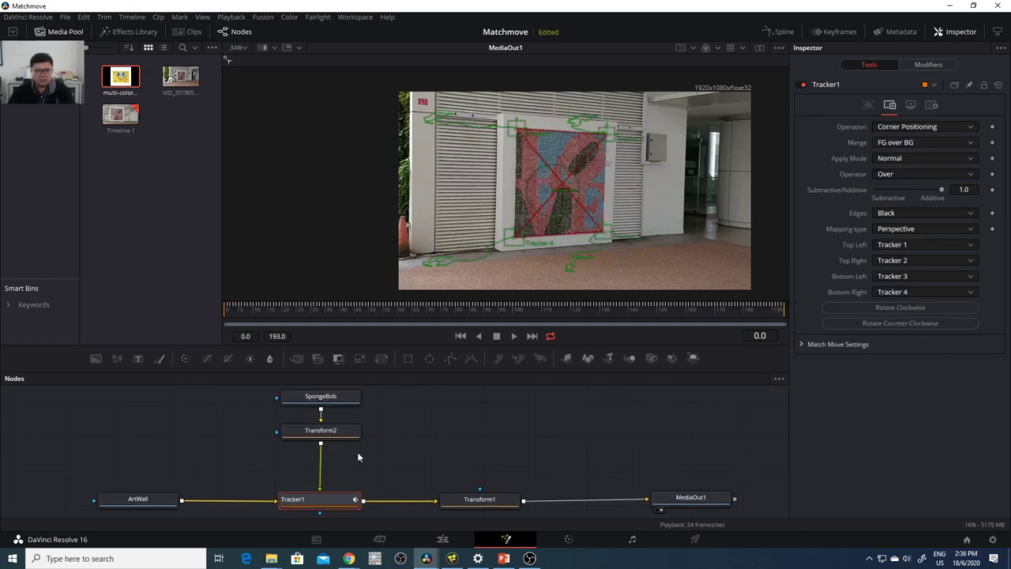
pyautogui.click(389, 460)
pyautogui.click(346, 433)
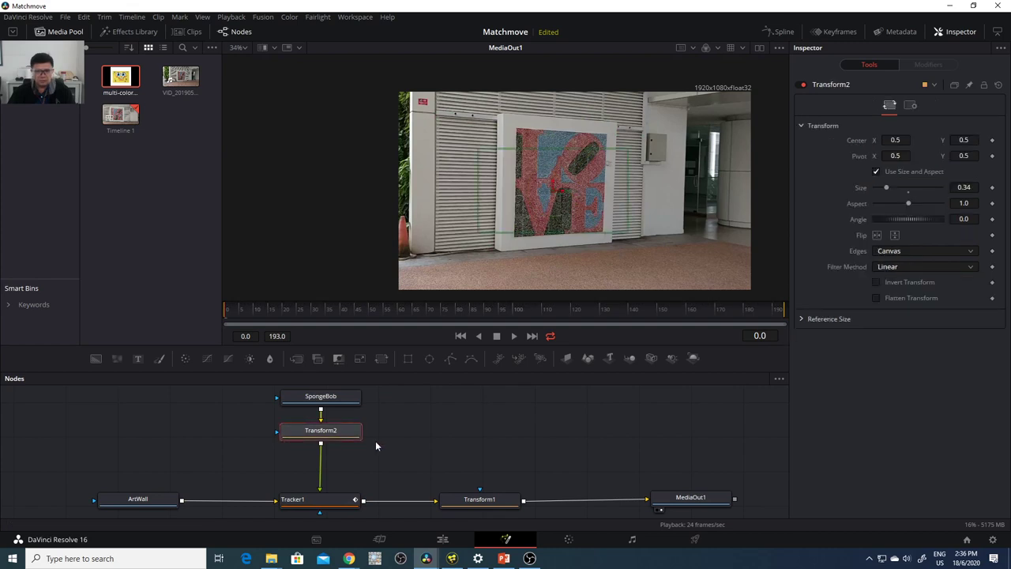
pyautogui.press('Delete')
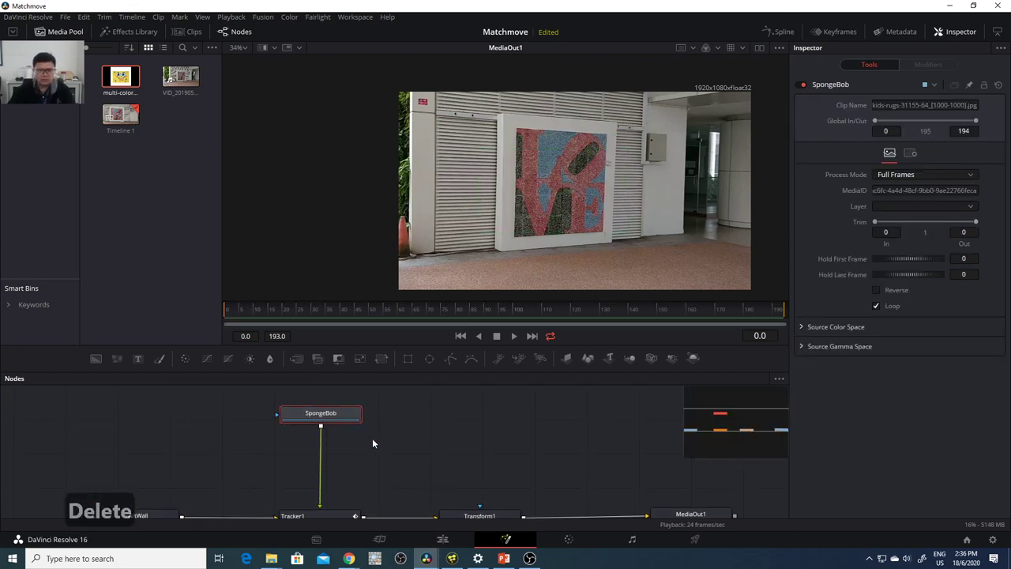
# - Set Tracker1's Merge to BG only for the corner positioning
pyautogui.moveTo(377, 469)
pyautogui.mouseDown()
pyautogui.moveTo(385, 411)
pyautogui.moveTo(372, 450)
pyautogui.mouseUp()
pyautogui.scroll(-2, 344, 455)
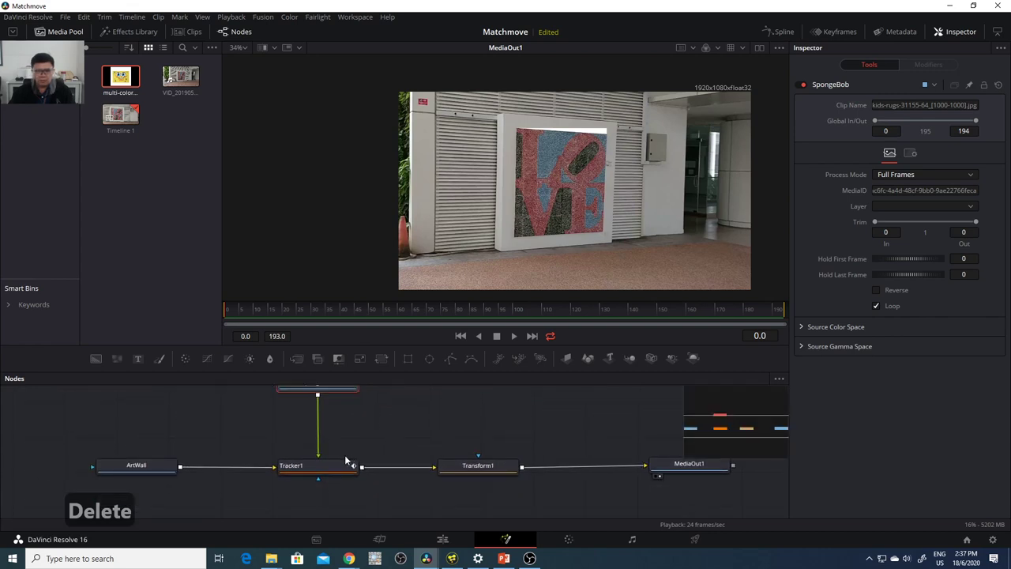
pyautogui.click(345, 467)
pyautogui.click(927, 142)
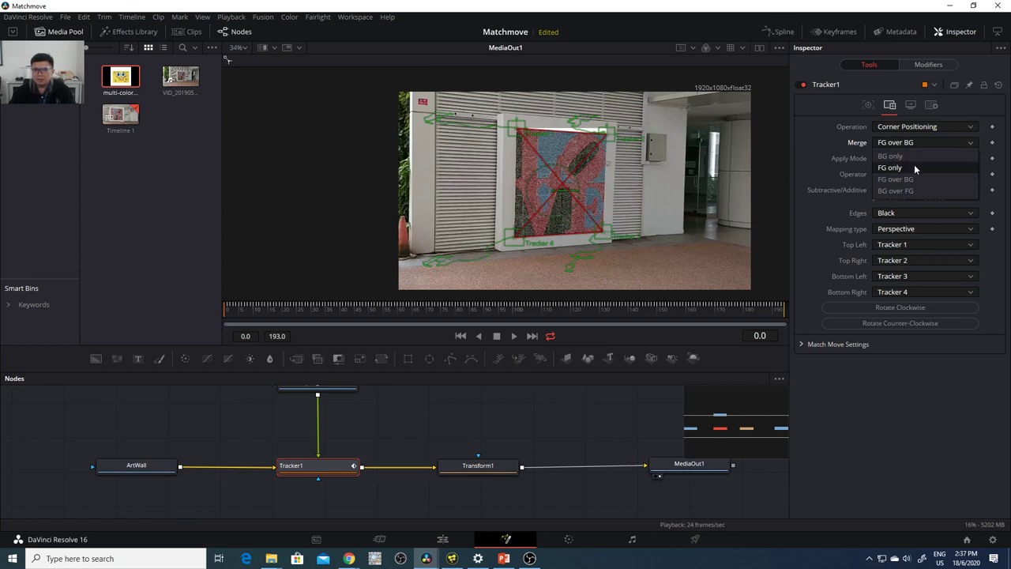
pyautogui.click(914, 156)
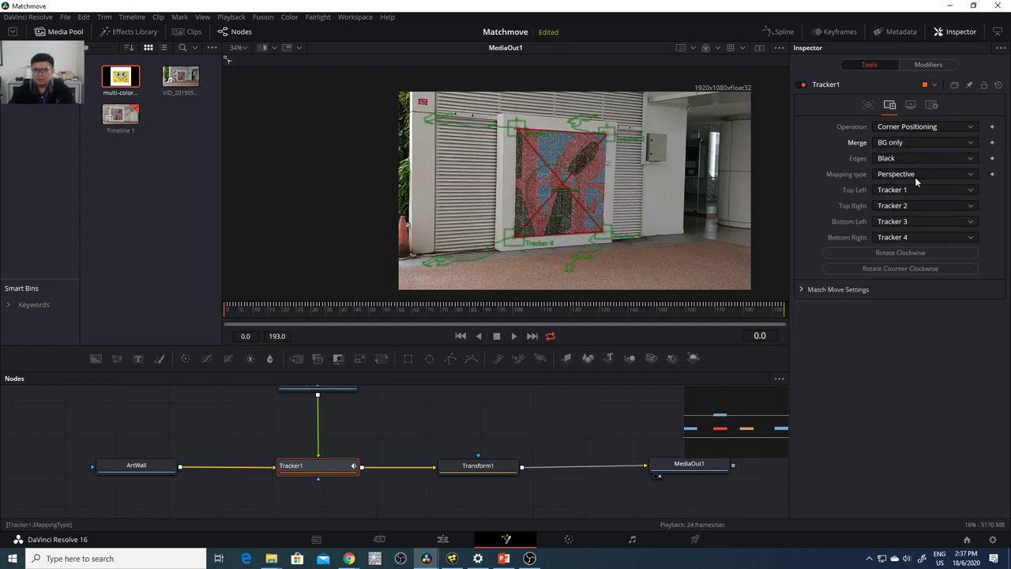
# - Review Tracker1's operation settings and reselect Corner Positioning as its Operation
pyautogui.moveTo(552, 418); pyautogui.dragTo(546, 441)
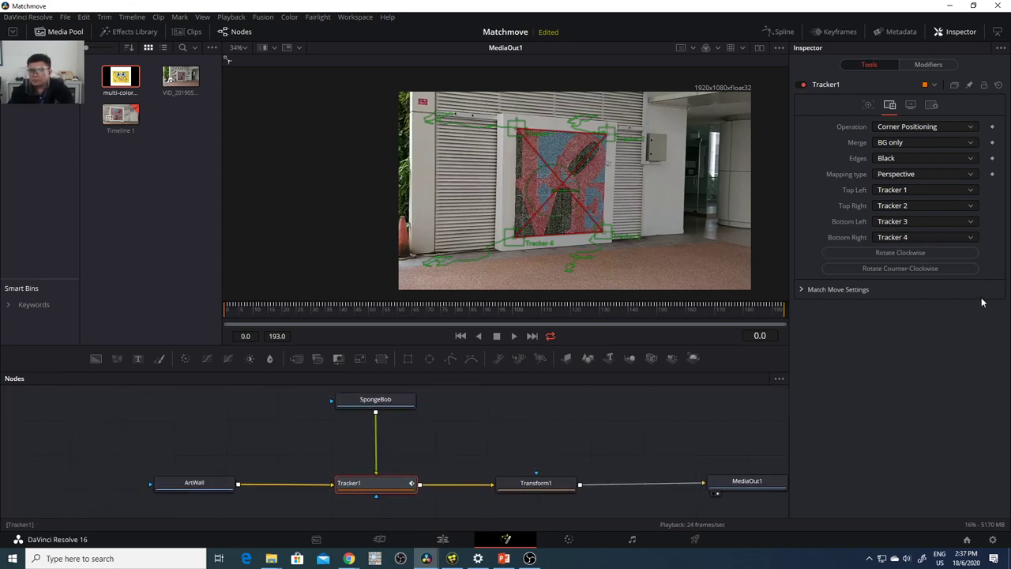
pyautogui.click(869, 106)
pyautogui.click(891, 106)
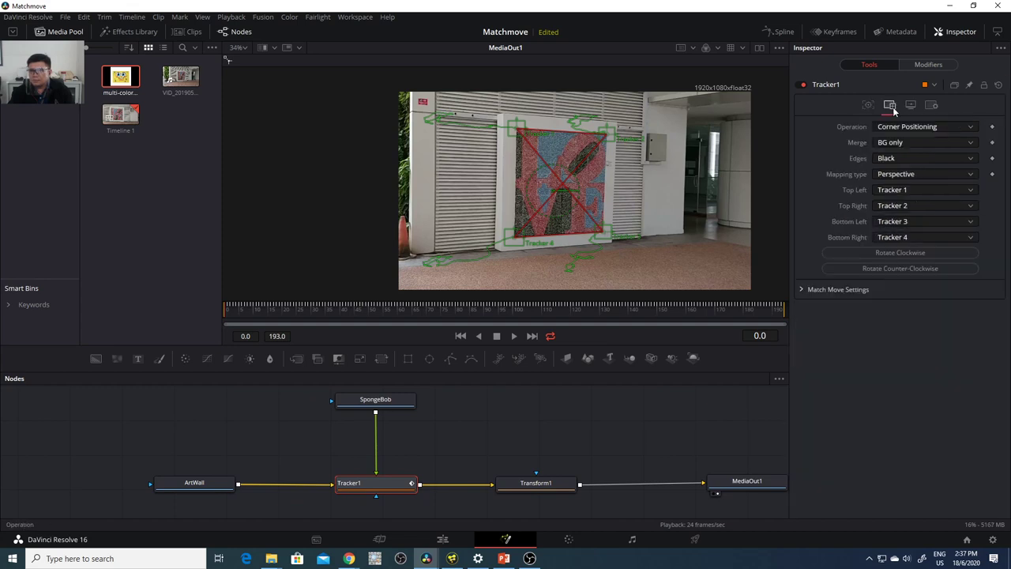
pyautogui.click(932, 128)
pyautogui.click(927, 162)
pyautogui.scroll(-2, 408, 442)
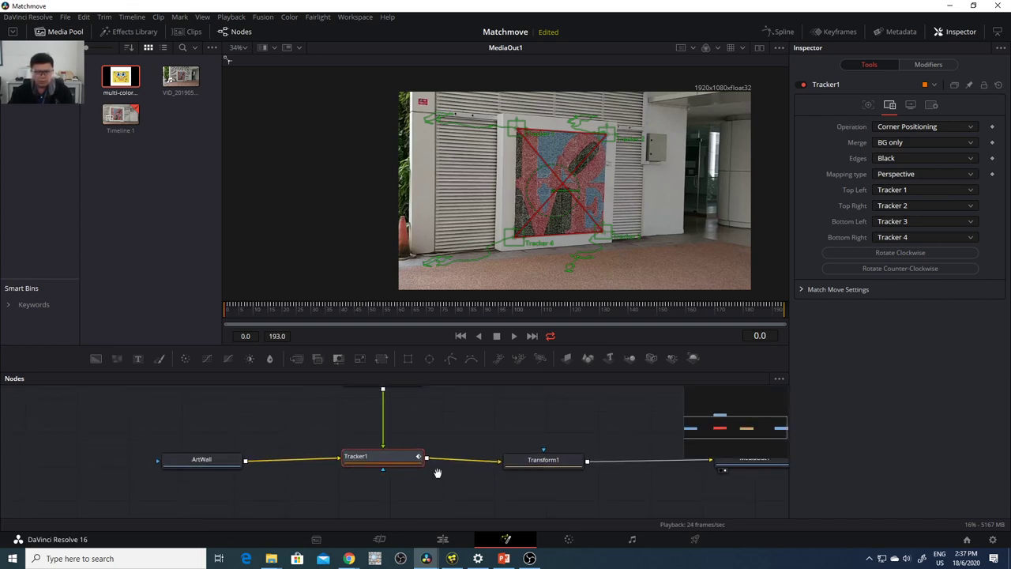
# - Tidy the node layout by bringing SpongeBob, ArtWall and MediaOut1 closer to the row, aligning Transform1, and reselect Tracker1
pyautogui.moveTo(435, 474); pyautogui.dragTo(432, 489)
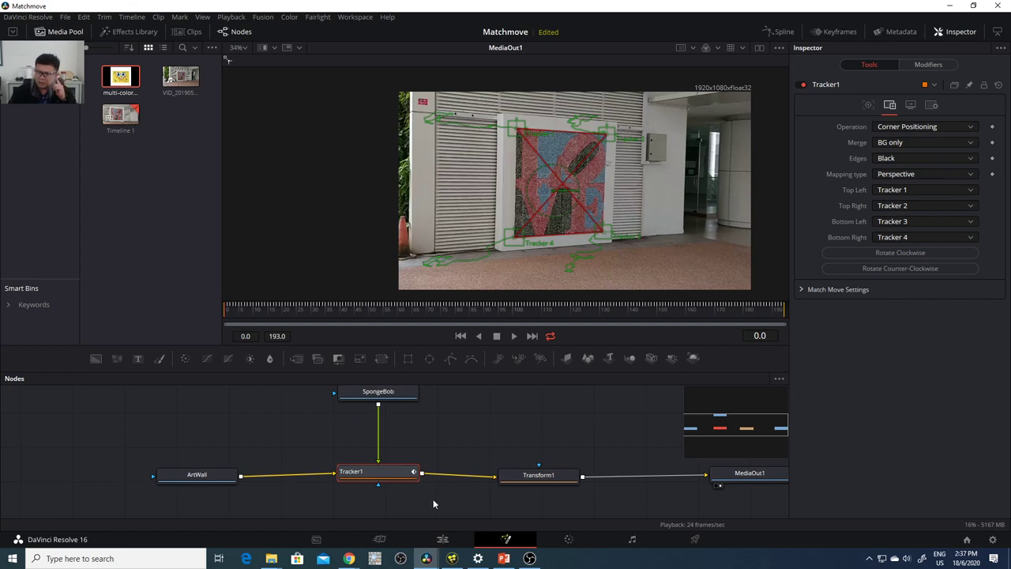
pyautogui.moveTo(377, 391); pyautogui.dragTo(377, 412)
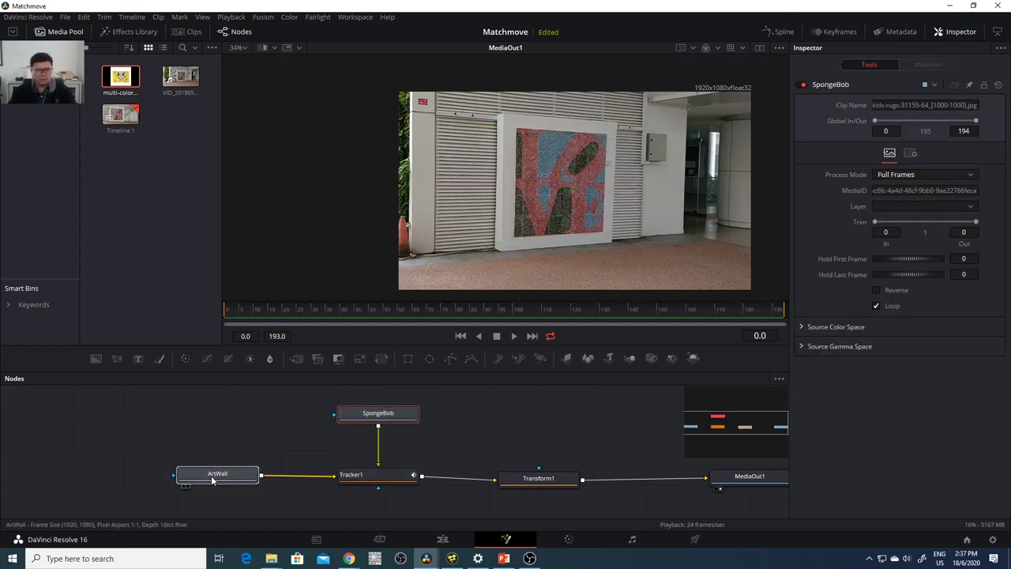
pyautogui.click(211, 476)
pyautogui.click(384, 476)
pyautogui.moveTo(518, 478); pyautogui.dragTo(519, 468)
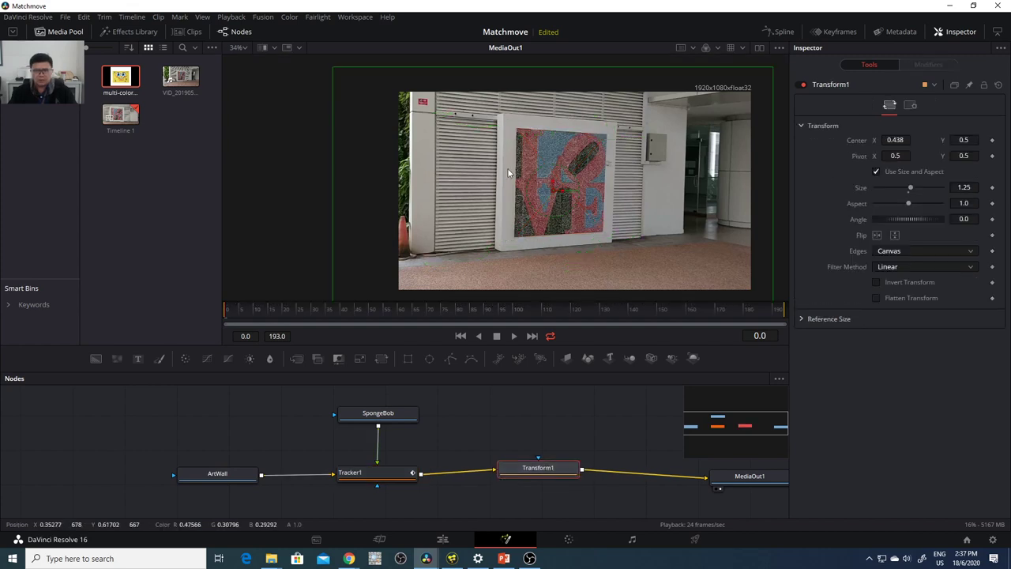
pyautogui.moveTo(267, 312); pyautogui.dragTo(221, 317)
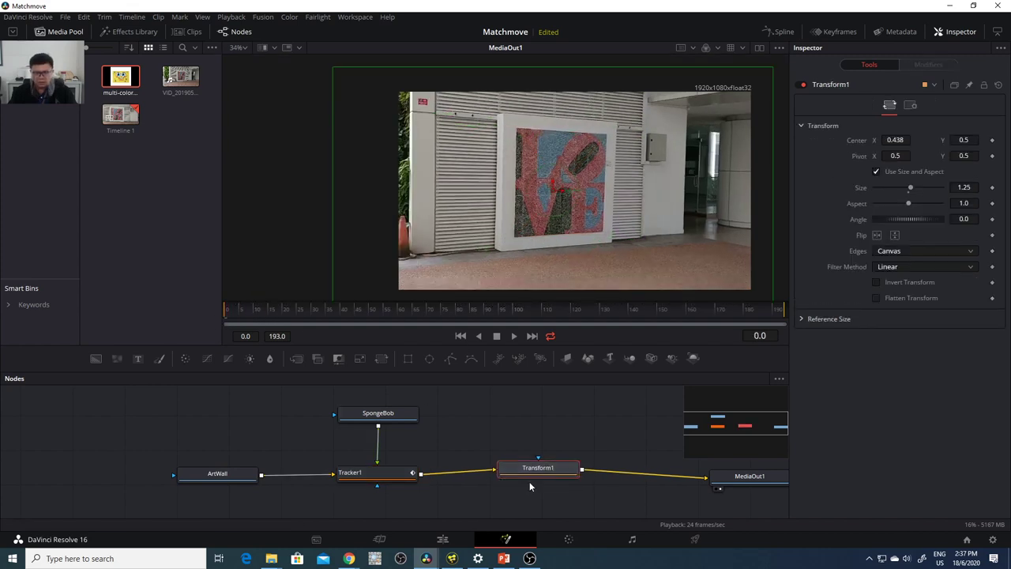
pyautogui.moveTo(525, 468); pyautogui.dragTo(525, 473)
pyautogui.moveTo(734, 484); pyautogui.dragTo(665, 486)
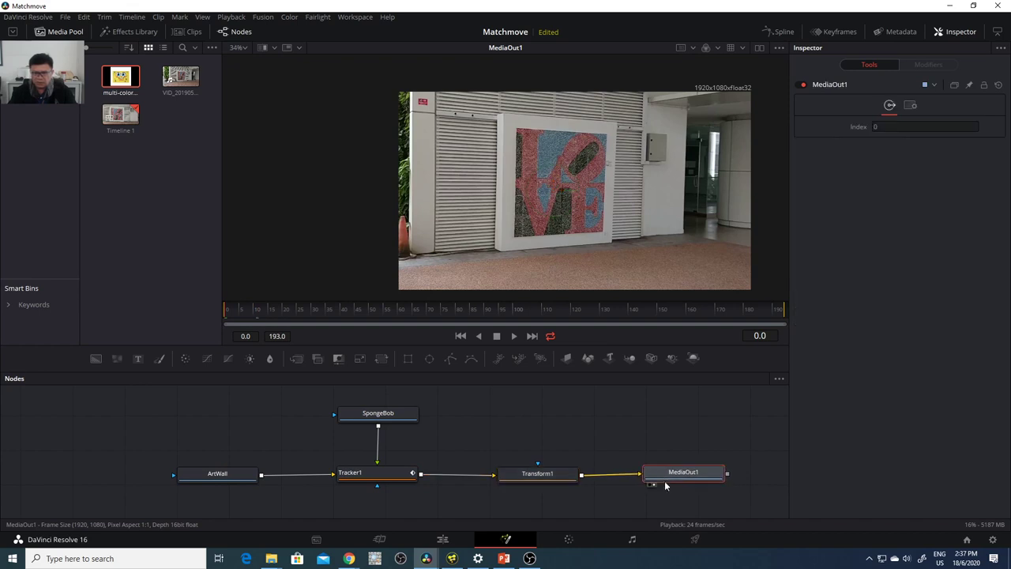
pyautogui.click(357, 471)
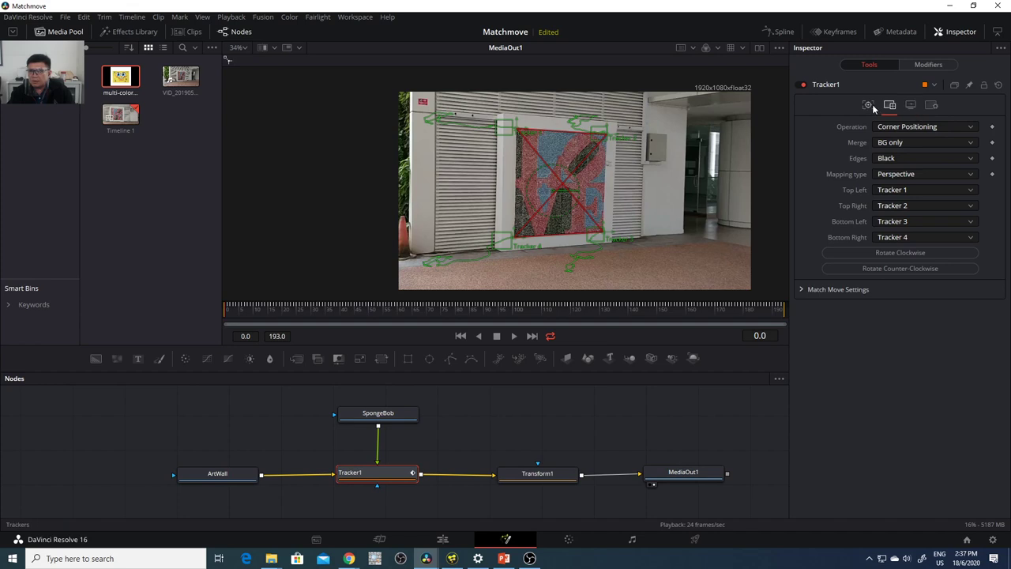
pyautogui.moveTo(572, 473); pyautogui.dragTo(563, 470)
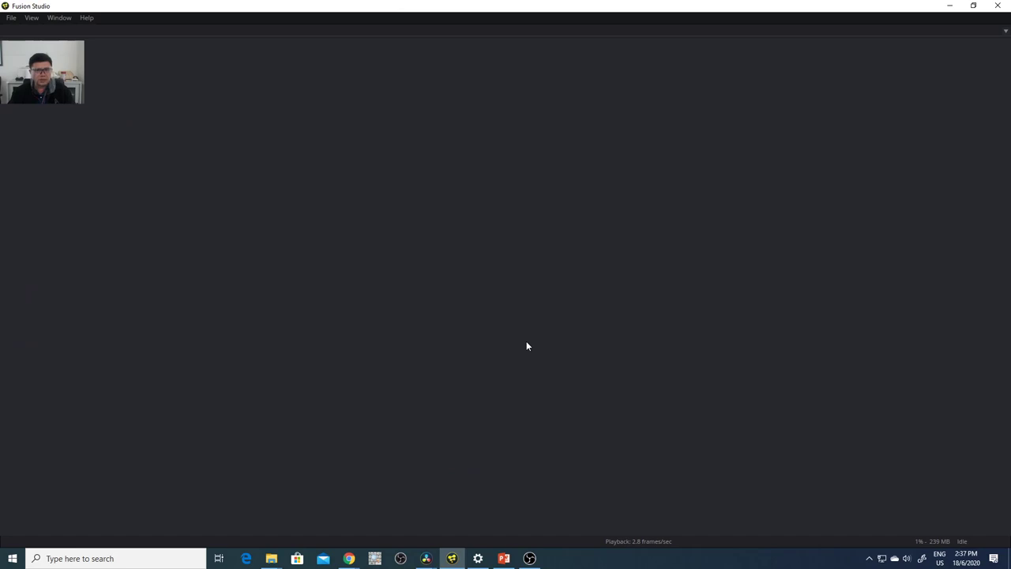
# - Switch to Fusion Studio and browse for a composition in the OneDrive folder on DATADRIVE1 (E:)
pyautogui.click(11, 18)
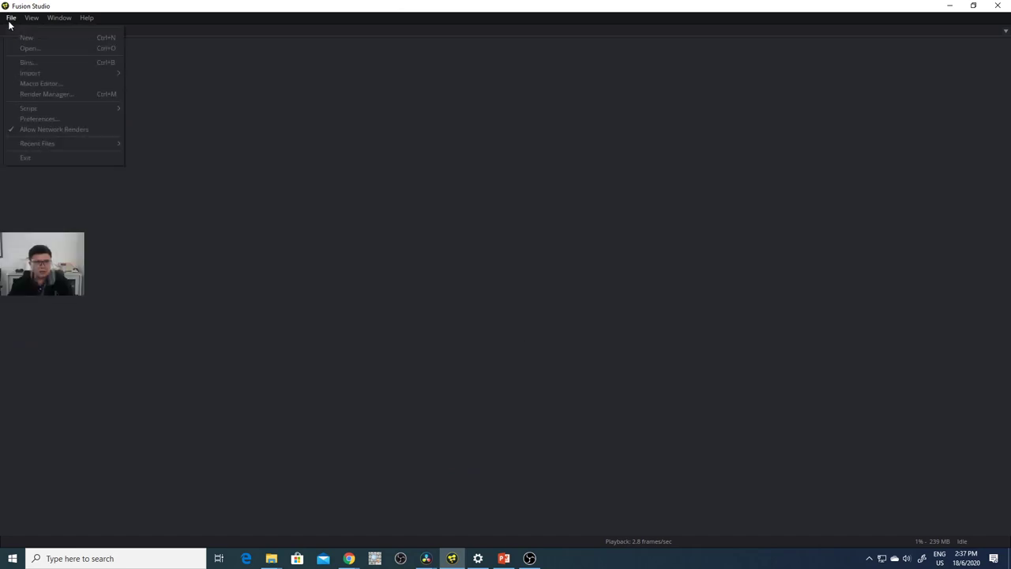
pyautogui.click(27, 50)
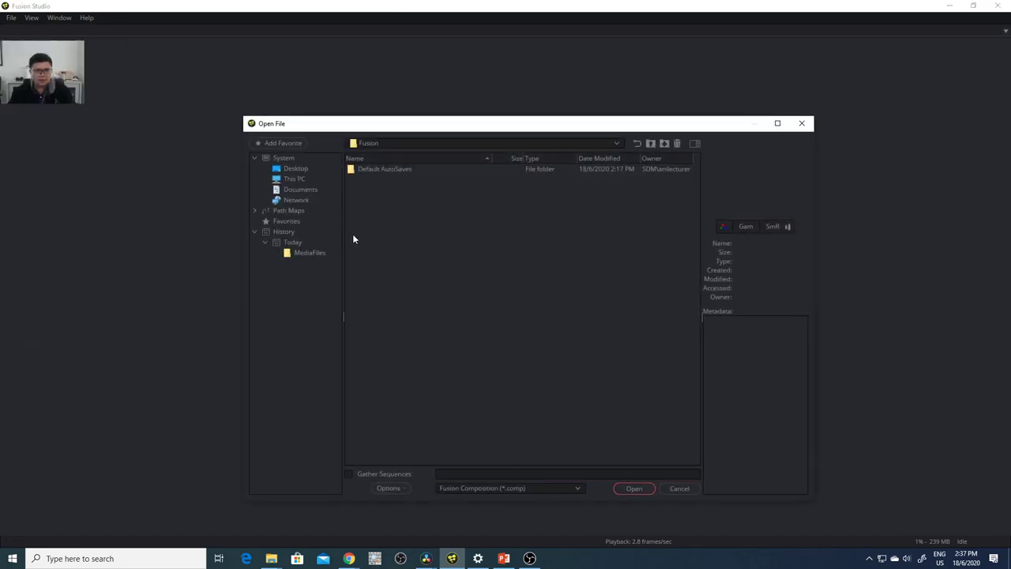
pyautogui.click(290, 169)
pyautogui.click(294, 180)
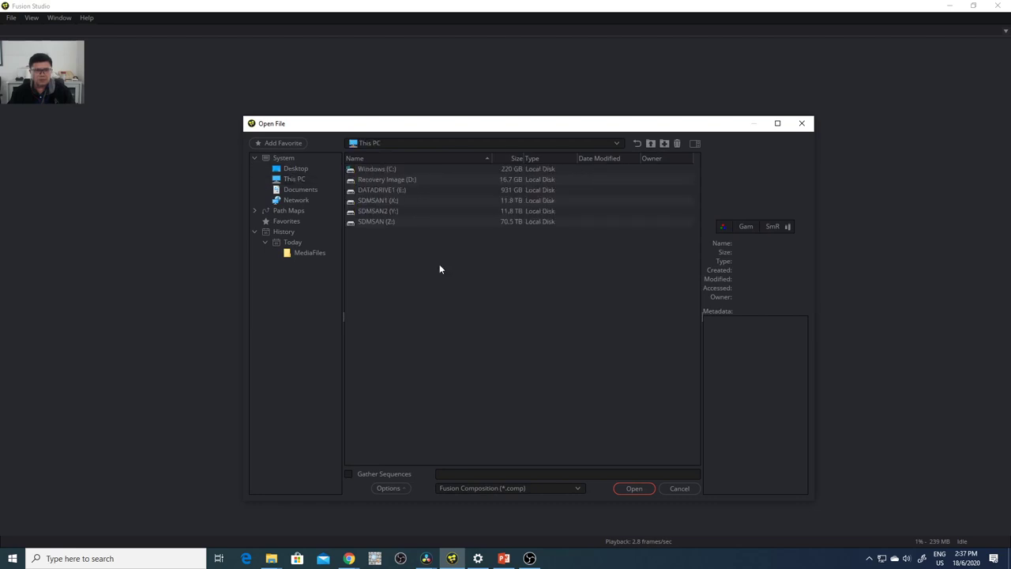
pyautogui.doubleClick(394, 189)
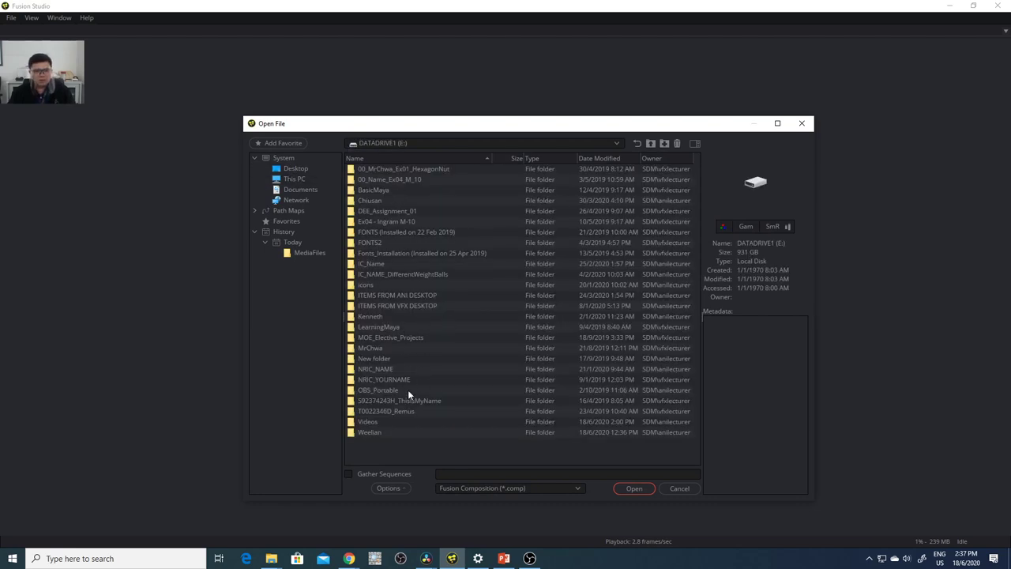
pyautogui.click(370, 433)
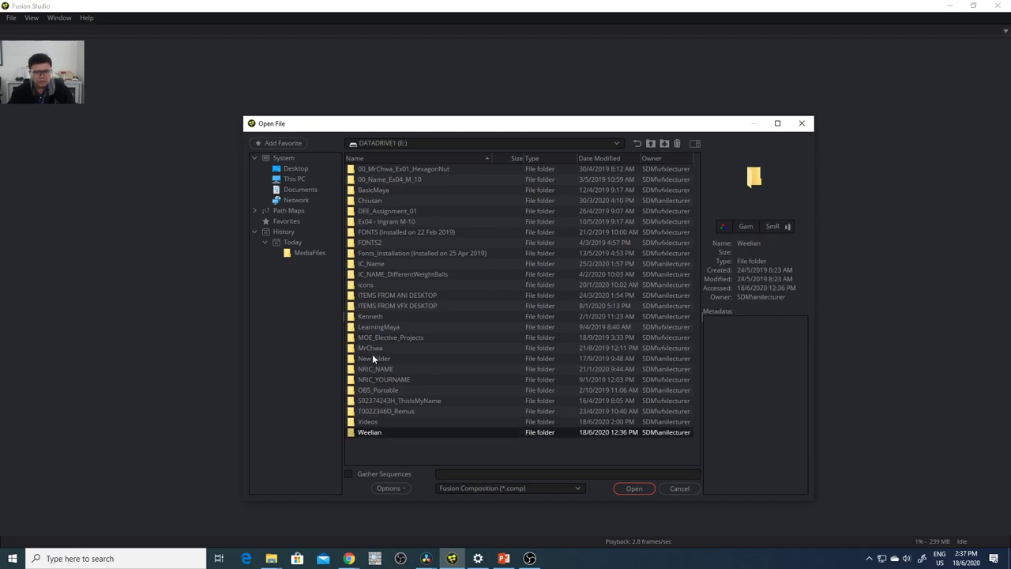
pyautogui.doubleClick(356, 431)
pyautogui.doubleClick(369, 264)
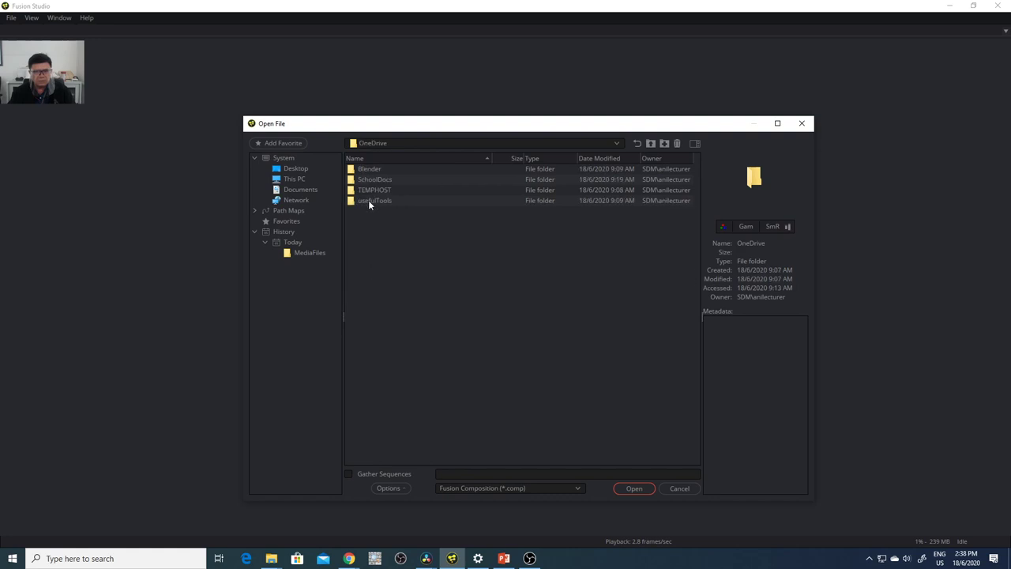
# - Open cornerpin.comp from the Matchmoving folder under SchoolDocs, 2020, DEE
pyautogui.doubleClick(374, 180)
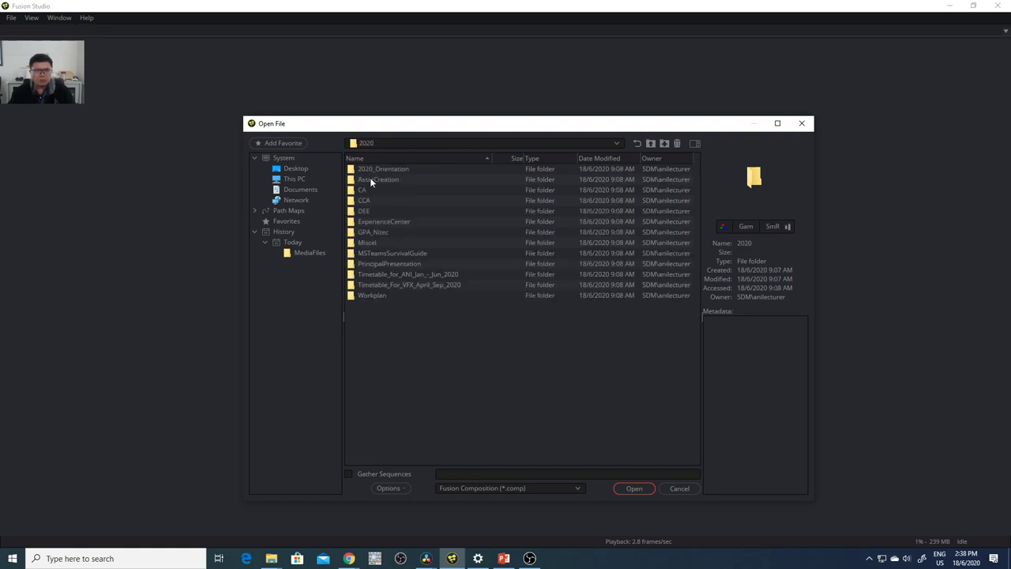
pyautogui.doubleClick(368, 210)
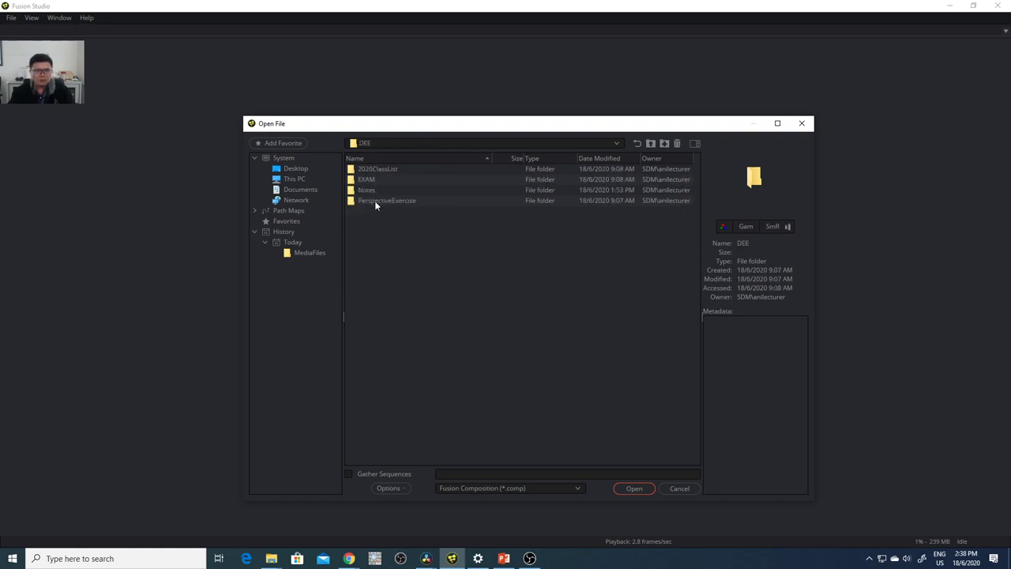
pyautogui.doubleClick(375, 200)
pyautogui.doubleClick(368, 177)
pyautogui.click(387, 179)
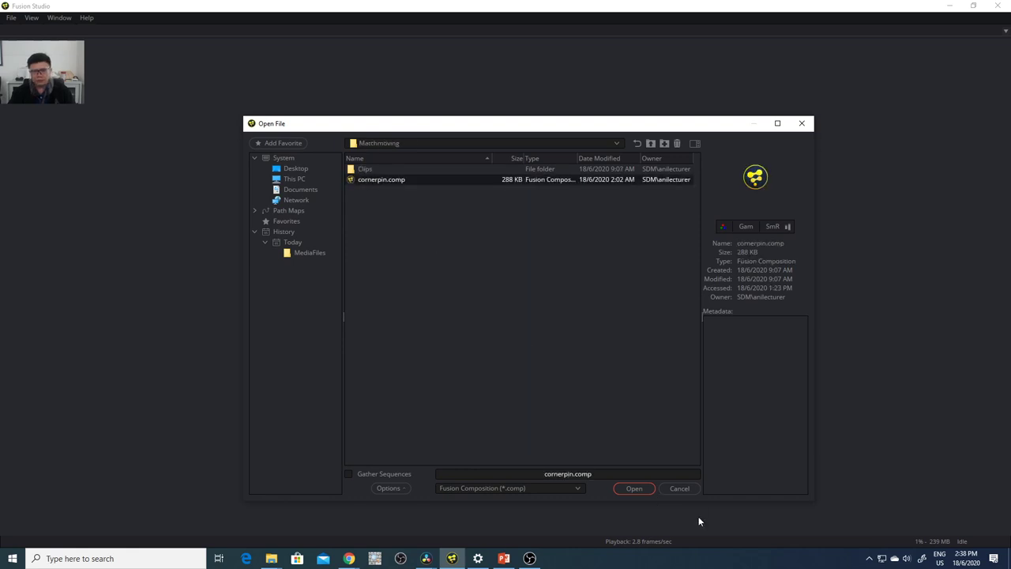
pyautogui.click(616, 488)
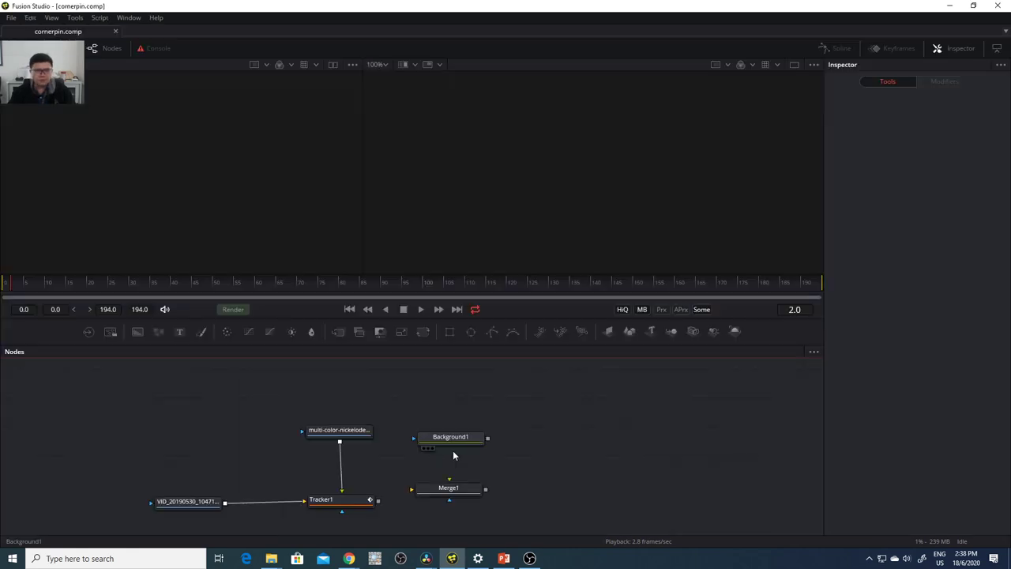
# - Examine the operation settings of Tracker1 in the cornerpin composition, widening the settings area to read them fully
pyautogui.moveTo(413, 487); pyautogui.dragTo(475, 463)
pyautogui.click(399, 404)
pyautogui.click(427, 474)
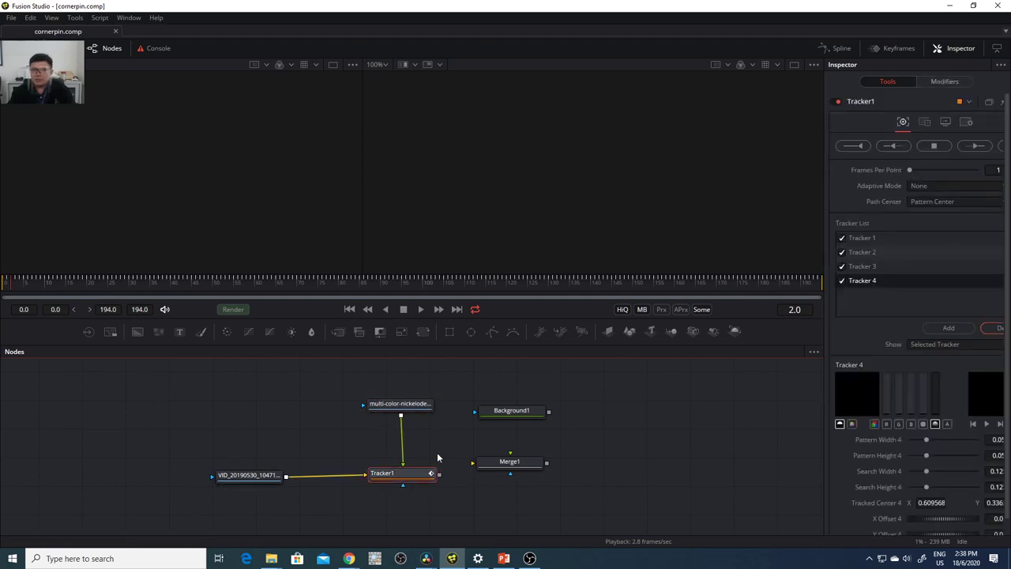
pyautogui.moveTo(824, 167); pyautogui.dragTo(774, 166)
pyautogui.click(882, 121)
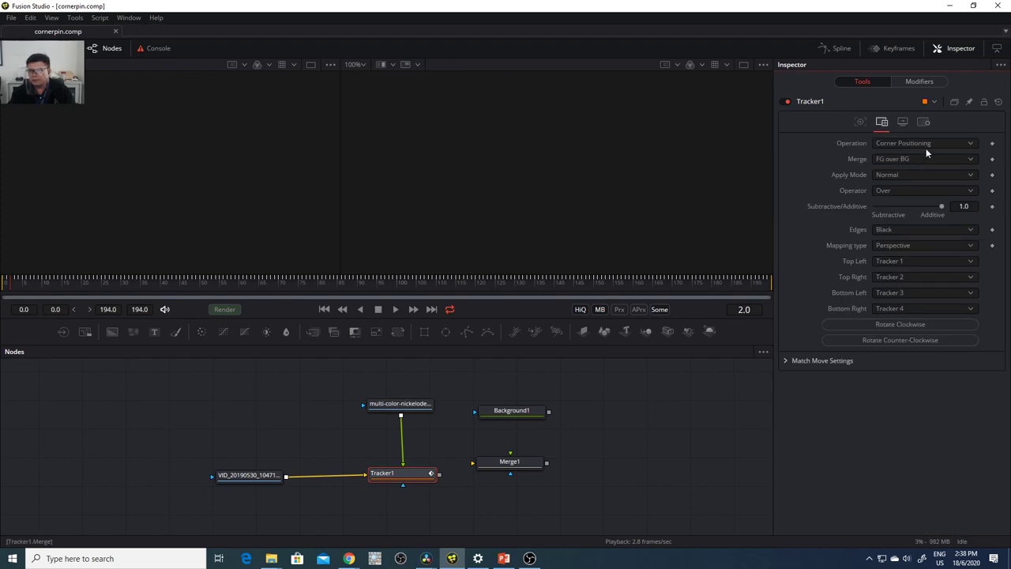
# - Switch back to the Matchmove project in DaVinci Resolve and set Tracker1's Merge to FG over BG
pyautogui.moveTo(426, 557)
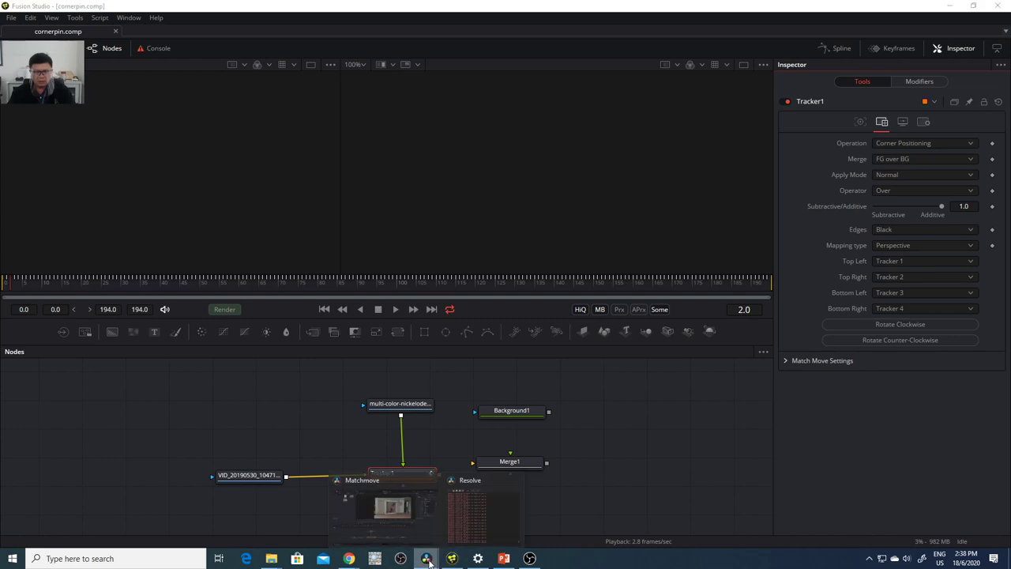
pyautogui.click(415, 508)
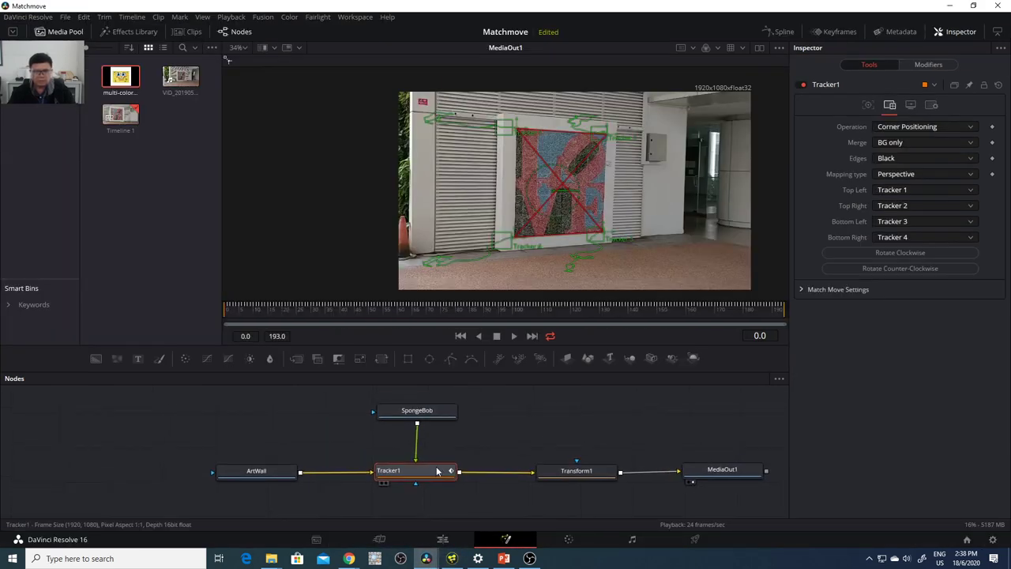
pyautogui.click(950, 142)
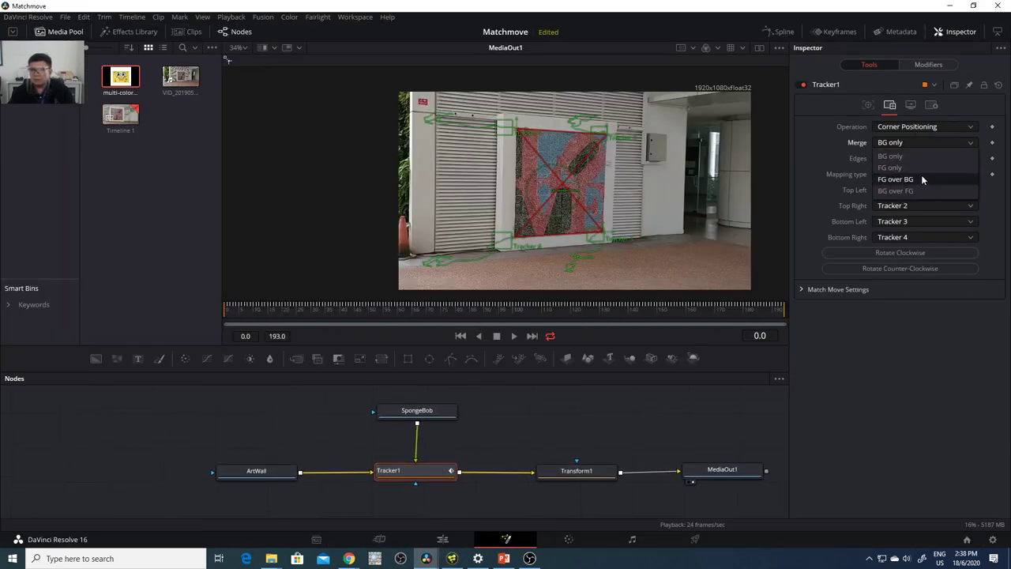
pyautogui.click(921, 177)
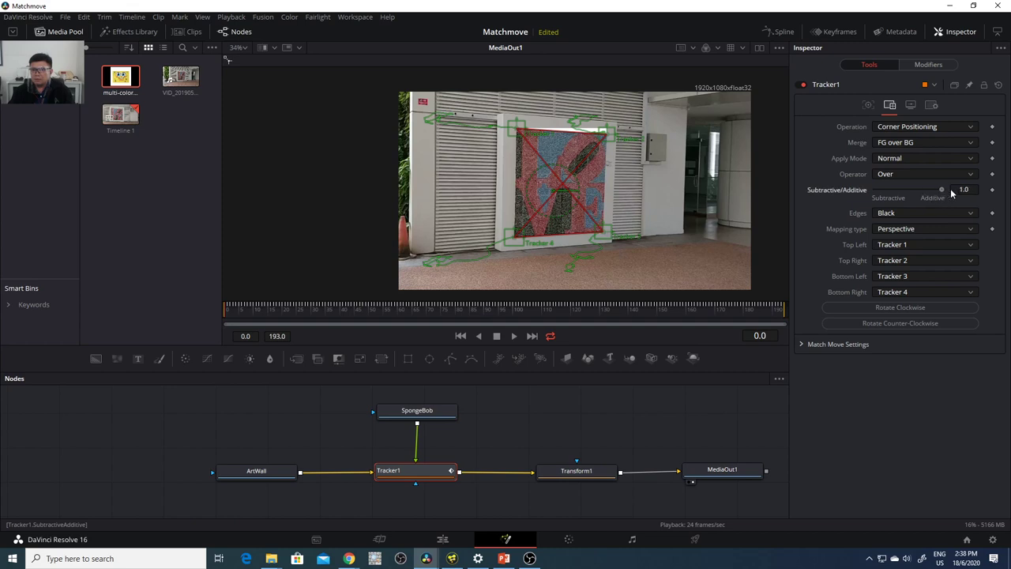
# - Disconnect SpongeBob from Tracker1 and delete the Transform1 node between Tracker1 and MediaOut1
pyautogui.moveTo(417, 410); pyautogui.dragTo(418, 416)
pyautogui.moveTo(415, 461); pyautogui.dragTo(423, 447)
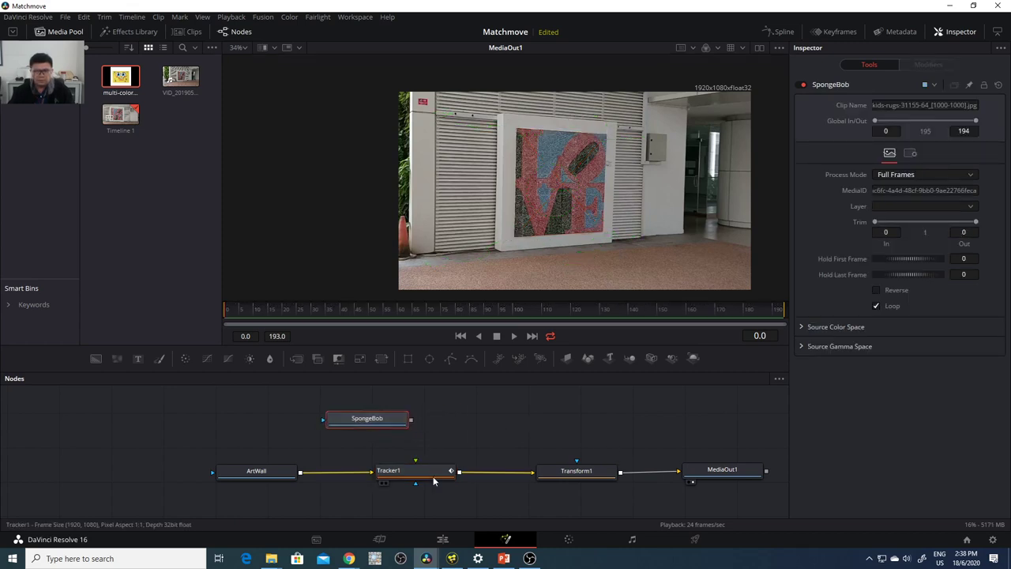
pyautogui.click(502, 474)
pyautogui.moveTo(571, 424); pyautogui.dragTo(614, 488)
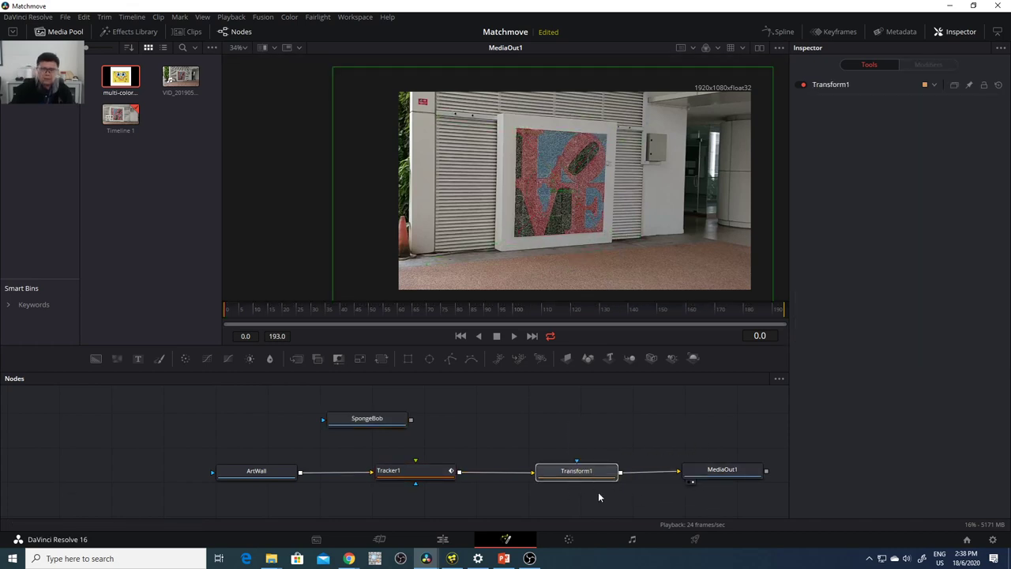
pyautogui.press('Delete')
pyautogui.moveTo(391, 425); pyautogui.dragTo(402, 423)
pyautogui.click(410, 472)
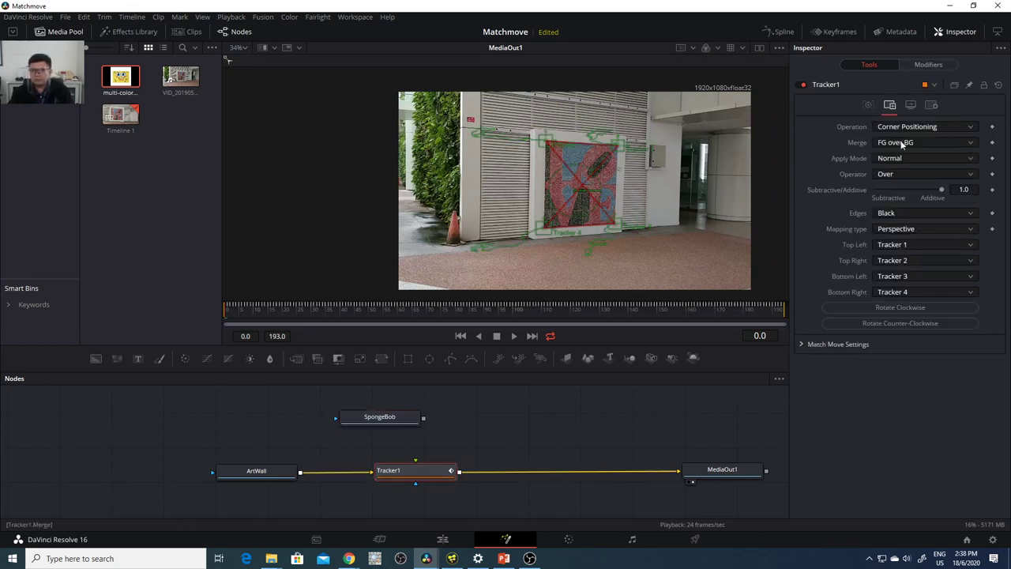
# - Reconnect SpongeBob's output to Tracker1's foreground input
pyautogui.moveTo(425, 423); pyautogui.dragTo(415, 467)
pyautogui.moveTo(373, 417); pyautogui.dragTo(387, 421)
pyautogui.click(399, 469)
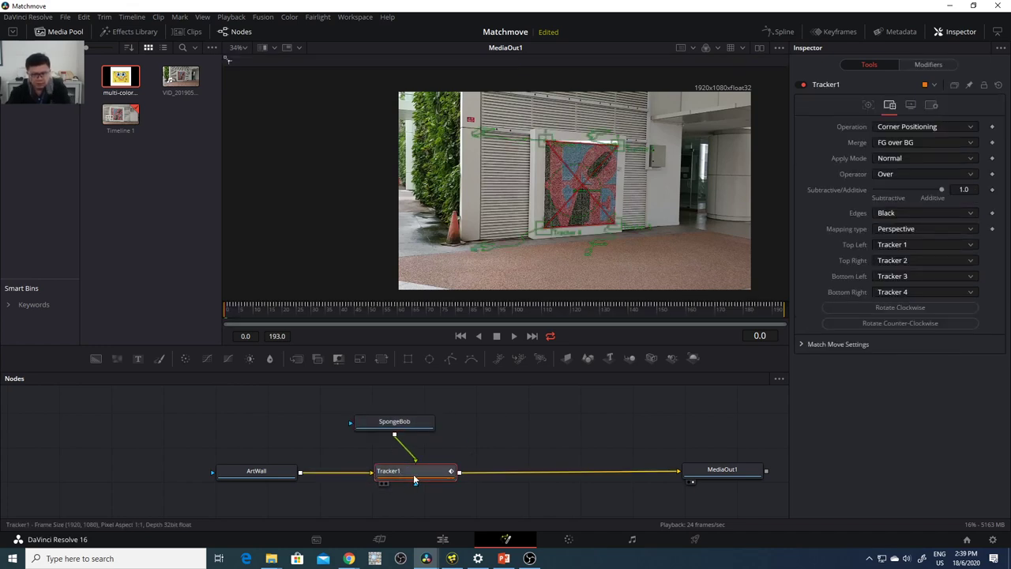
# - Swap Tracker1's foreground and background inputs twice and align SpongeBob directly above Tracker1
pyautogui.hotkey('ctrl', 't')
pyautogui.hotkey('ctrl', 't')
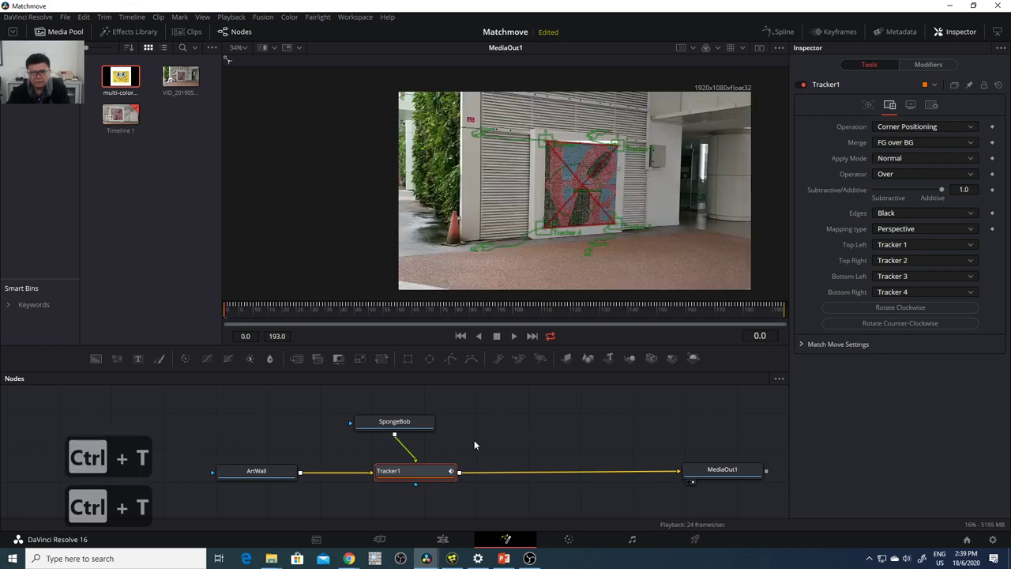
pyautogui.moveTo(394, 422); pyautogui.dragTo(413, 419)
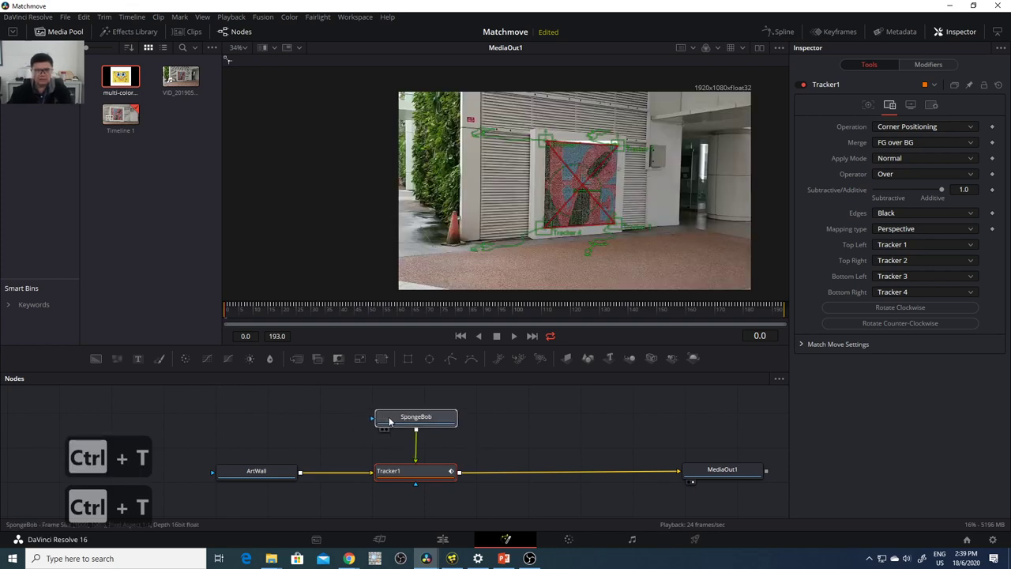
pyautogui.click(414, 472)
pyautogui.scroll(-2, 539, 415)
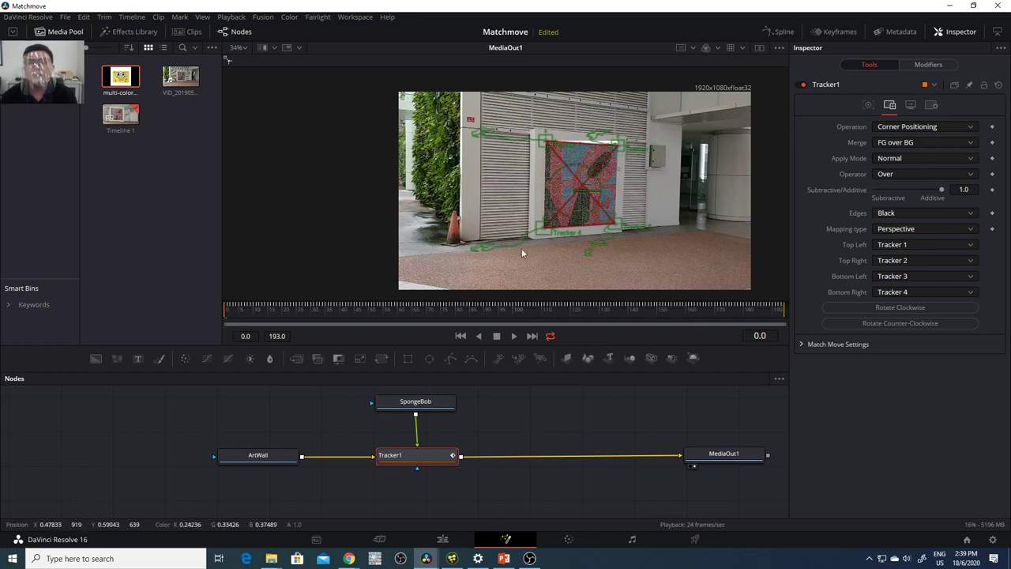
# - Delete the Tracker1 node, leaving ArtWall connected straight to MediaOut1, and select SpongeBob
pyautogui.click(483, 478)
pyautogui.moveTo(468, 484); pyautogui.dragTo(452, 485)
pyautogui.press('Delete')
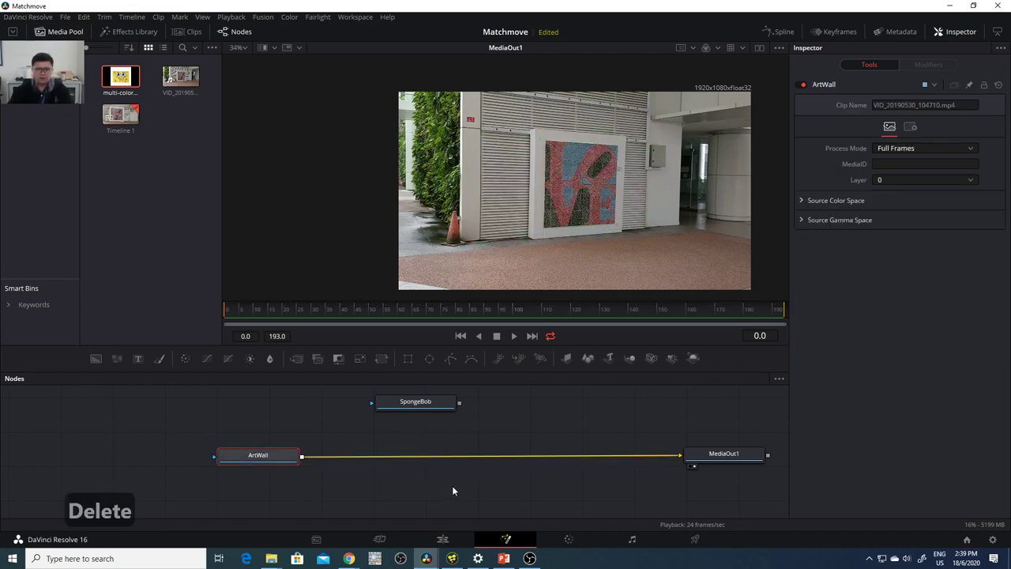
pyautogui.click(427, 409)
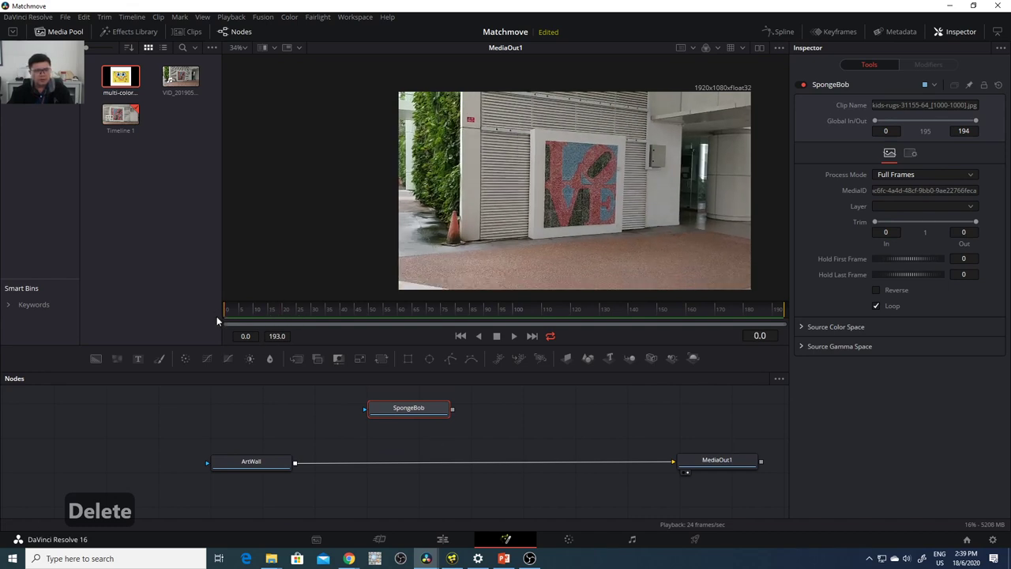
pyautogui.click(270, 467)
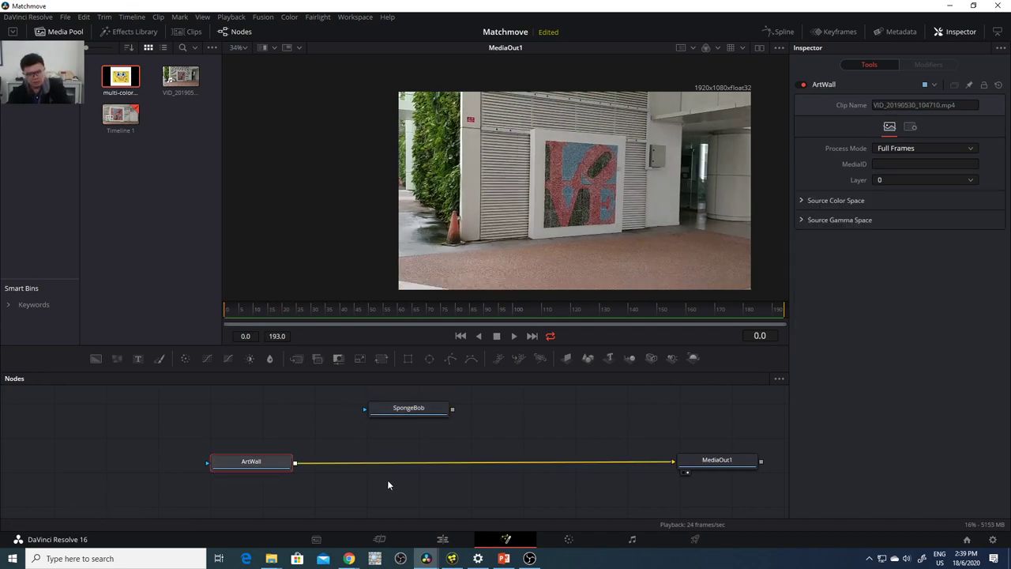
pyautogui.hotkey('shift', 'space')
pyautogui.write('trac')
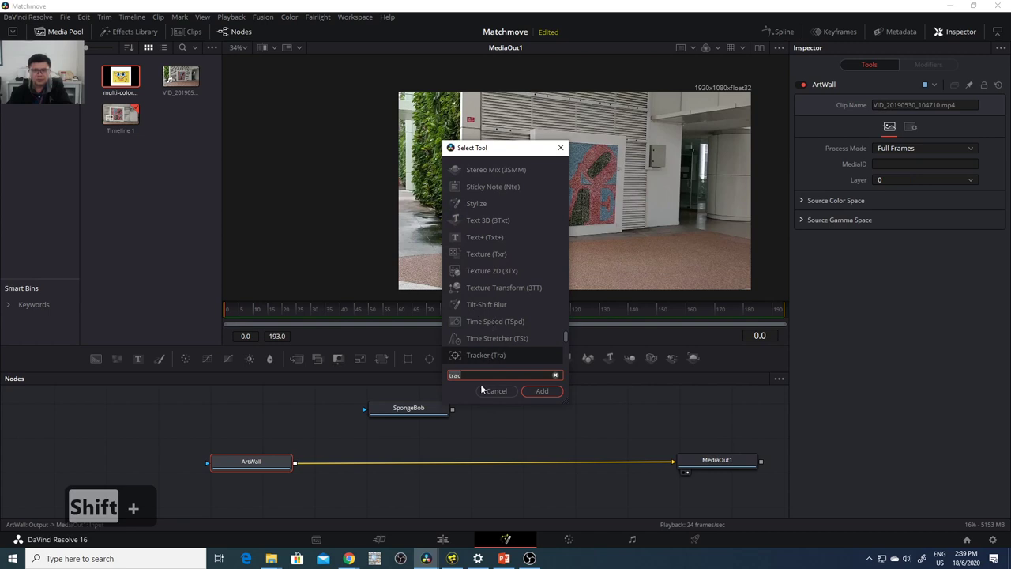
pyautogui.click(561, 147)
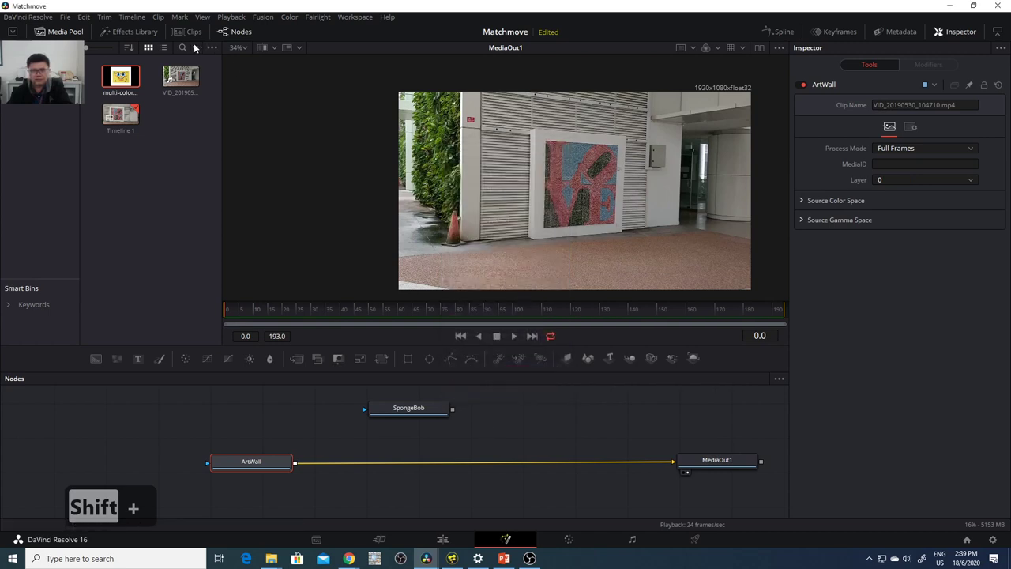
pyautogui.click(132, 31)
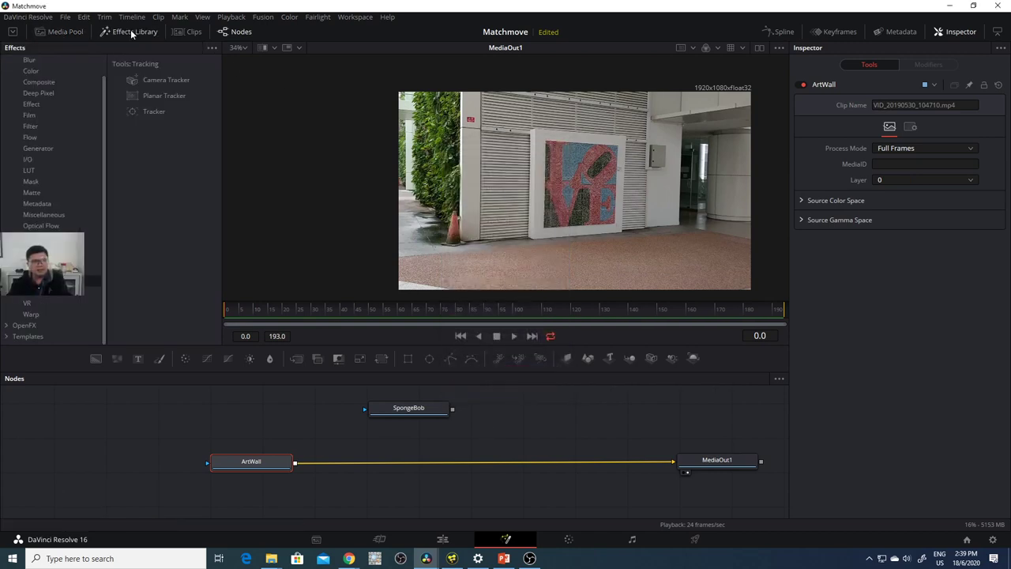
pyautogui.click(131, 30)
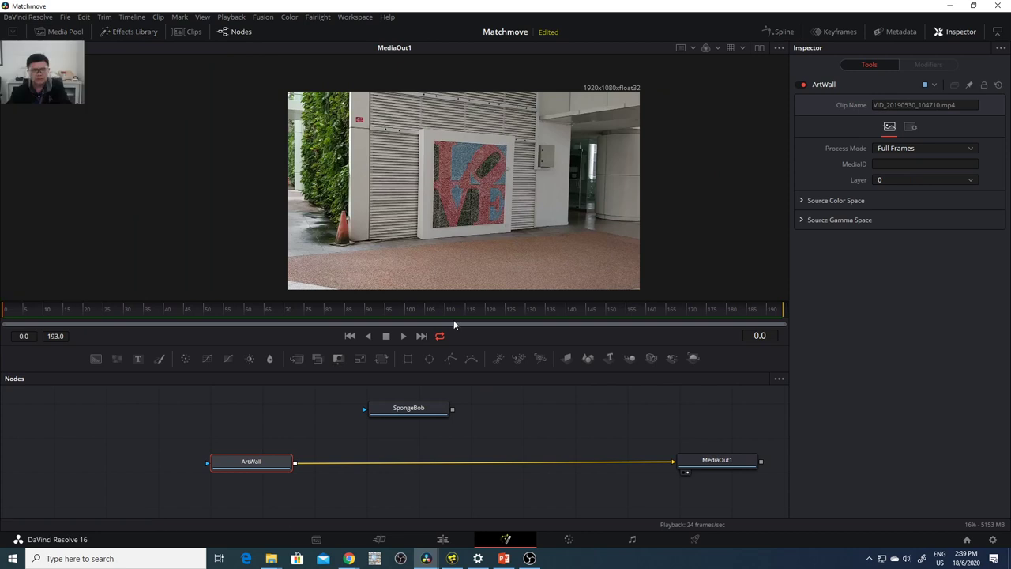
# - Add a Tracker node, insert it on the connection between ArtWall and MediaOut1, and move SpongeBob closer above it
pyautogui.click(516, 424)
pyautogui.hotkey('shift', 'space')
pyautogui.write('trac')
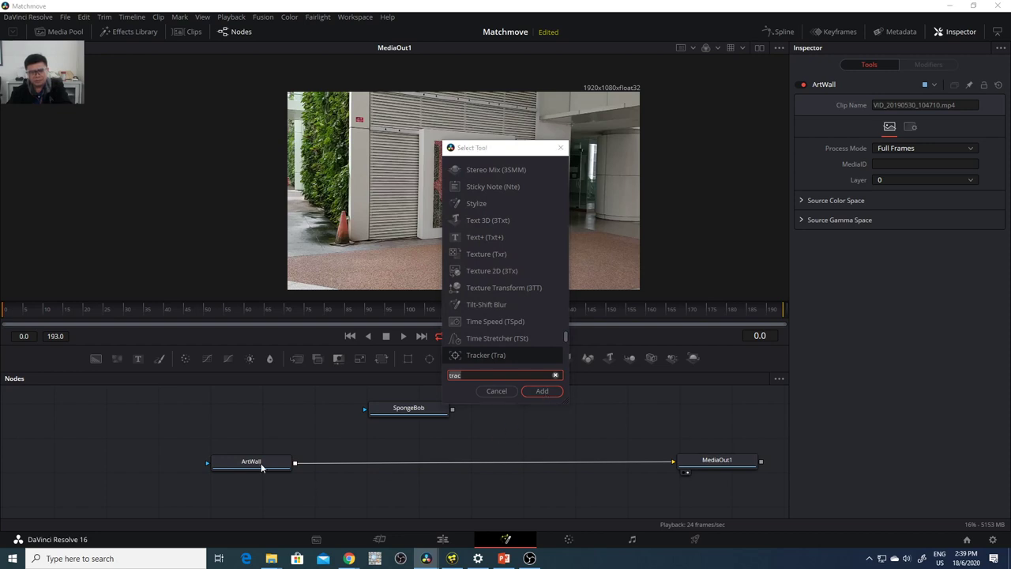
pyautogui.click(543, 391)
pyautogui.moveTo(522, 426); pyautogui.dragTo(498, 437)
pyautogui.click(255, 468)
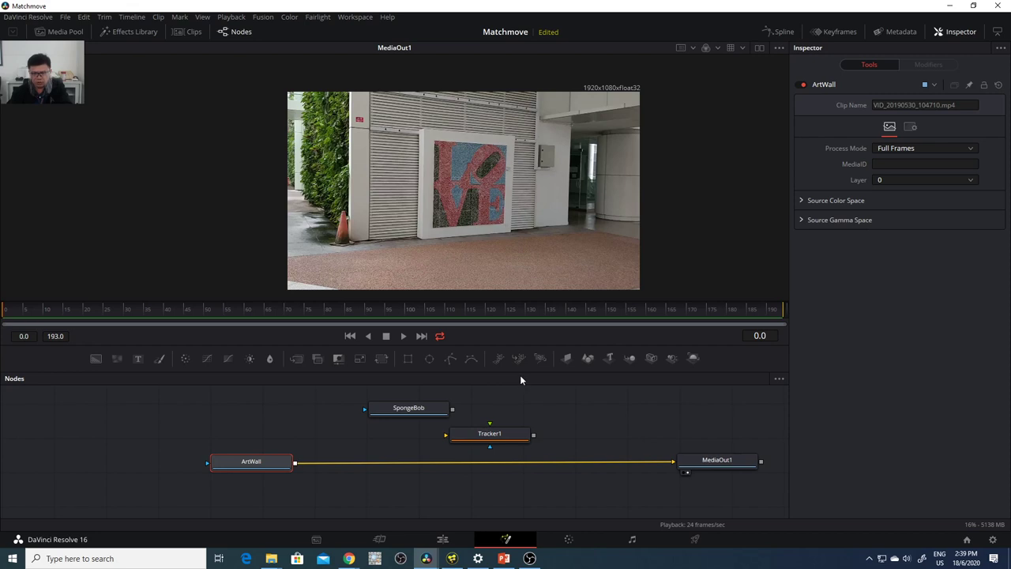
pyautogui.moveTo(510, 437); pyautogui.dragTo(447, 464)
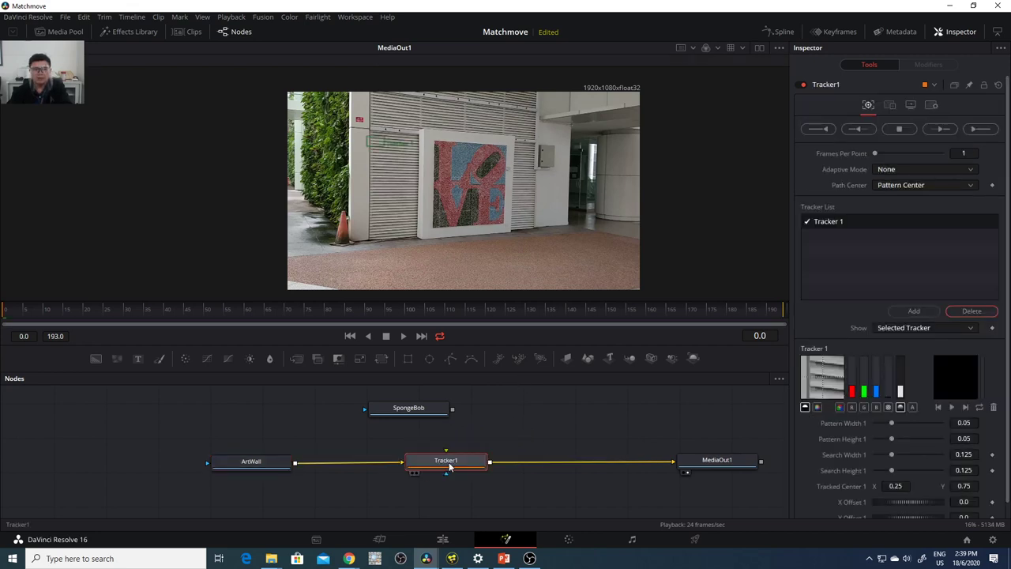
pyautogui.moveTo(433, 407); pyautogui.dragTo(443, 407)
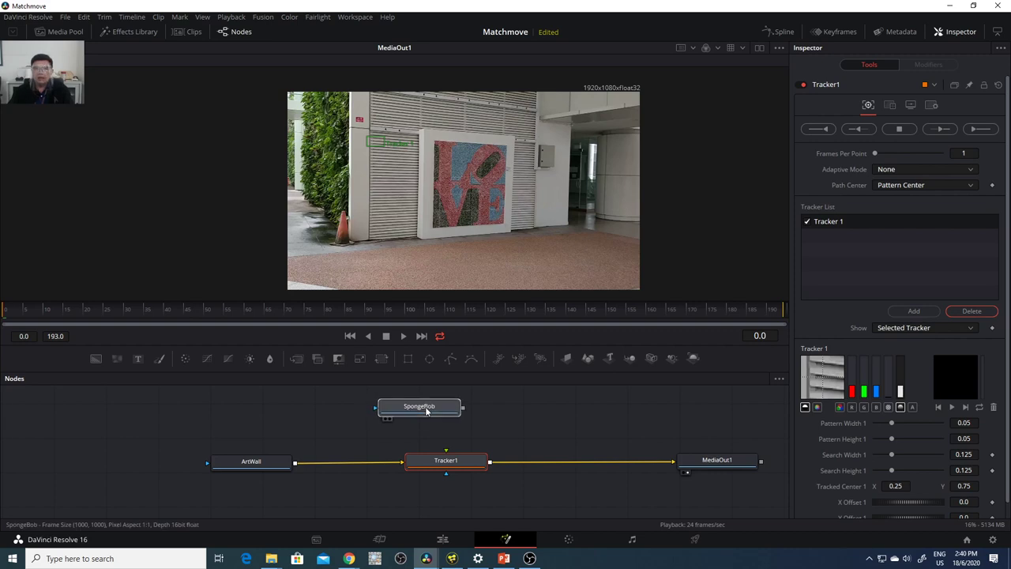
# - Place Tracker1's first tracking point on the artwork's upper-left corner and add a second one on its upper-right corner
pyautogui.click(464, 467)
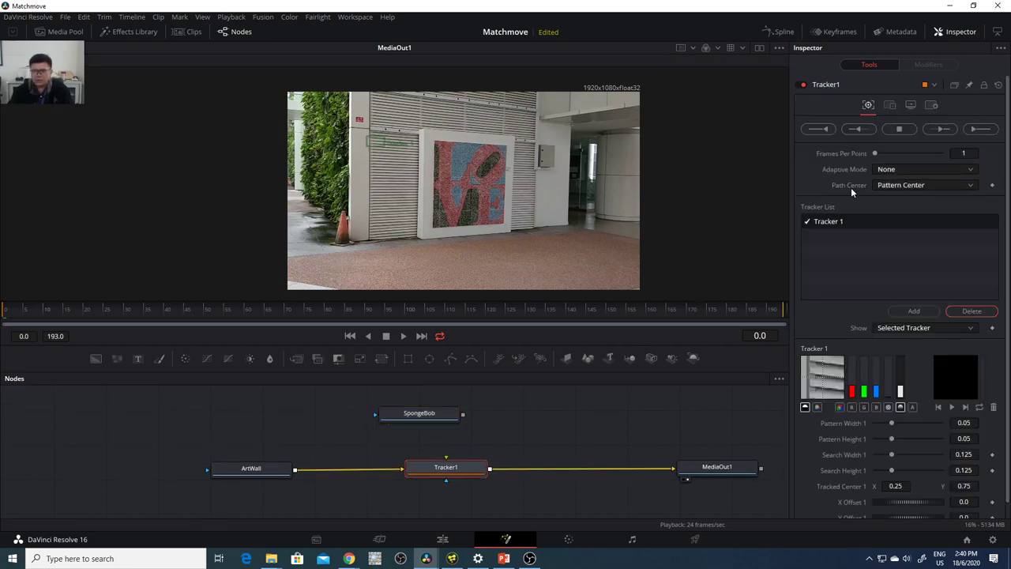
pyautogui.moveTo(366, 140); pyautogui.dragTo(441, 148)
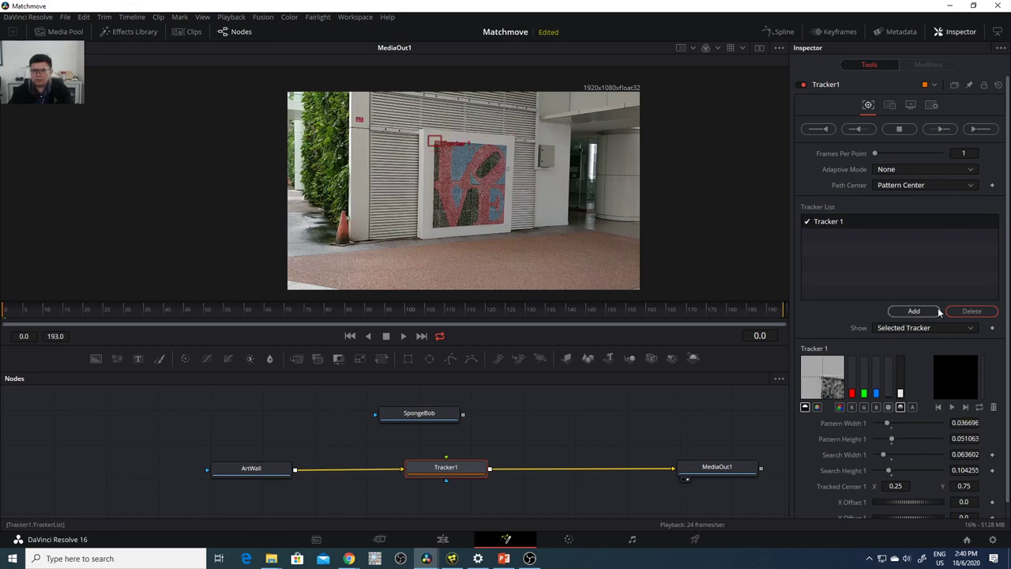
pyautogui.click(914, 311)
pyautogui.moveTo(543, 139)
pyautogui.mouseDown()
pyautogui.moveTo(494, 147)
pyautogui.moveTo(520, 161)
pyautogui.moveTo(510, 142)
pyautogui.moveTo(535, 153)
pyautogui.mouseUp()
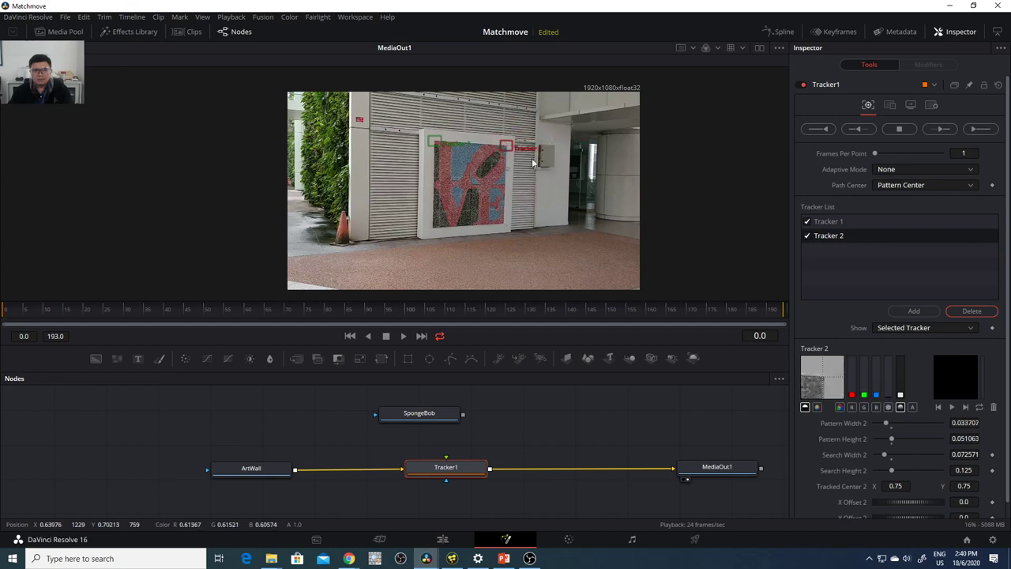
# - Add a third tracking point on the artwork's lower-left corner and a fourth on its lower-right corner
pyautogui.click(908, 311)
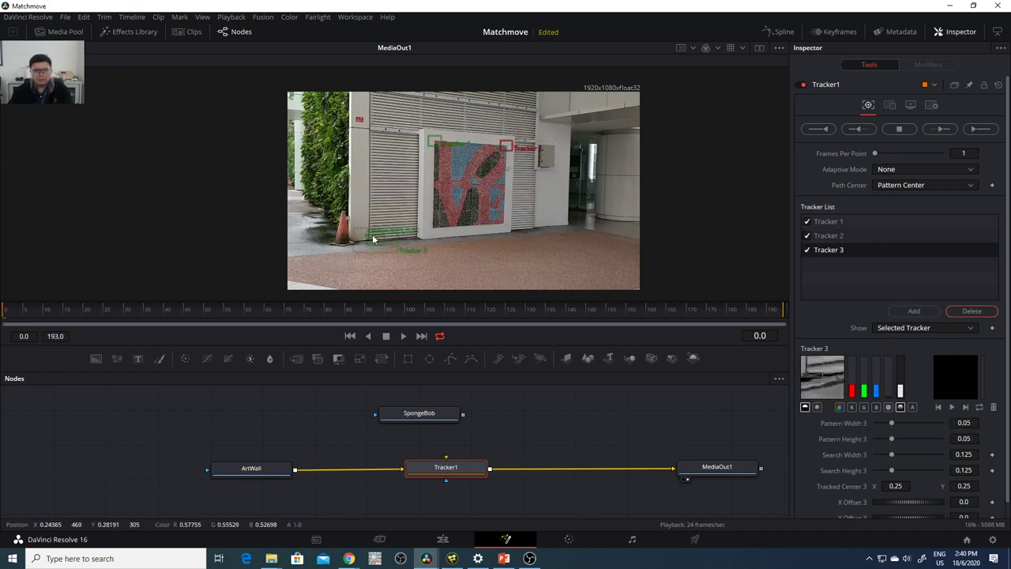
pyautogui.moveTo(367, 237)
pyautogui.mouseDown()
pyautogui.moveTo(432, 229)
pyautogui.moveTo(418, 217)
pyautogui.moveTo(446, 239)
pyautogui.moveTo(427, 229)
pyautogui.mouseUp()
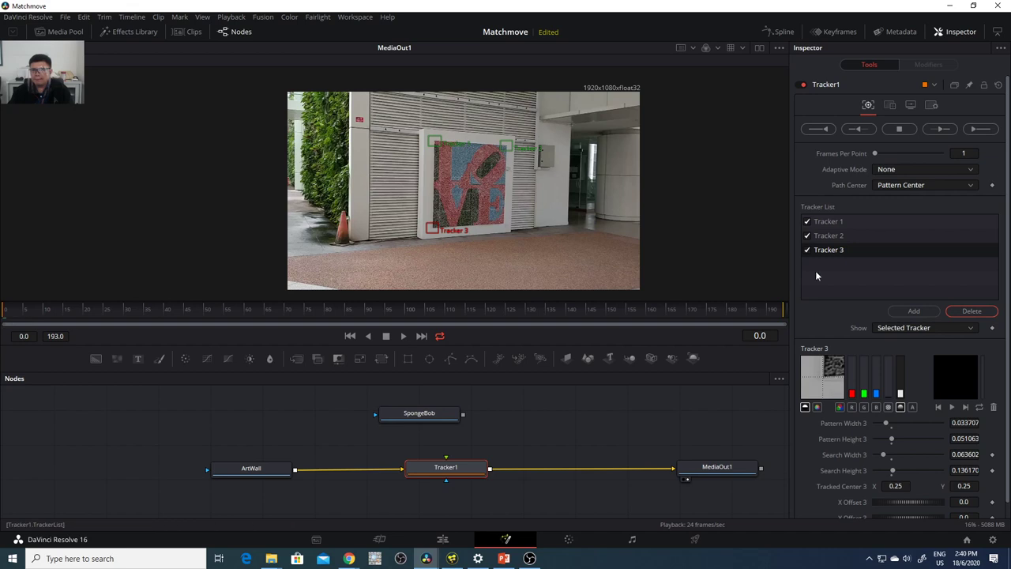
pyautogui.click(914, 312)
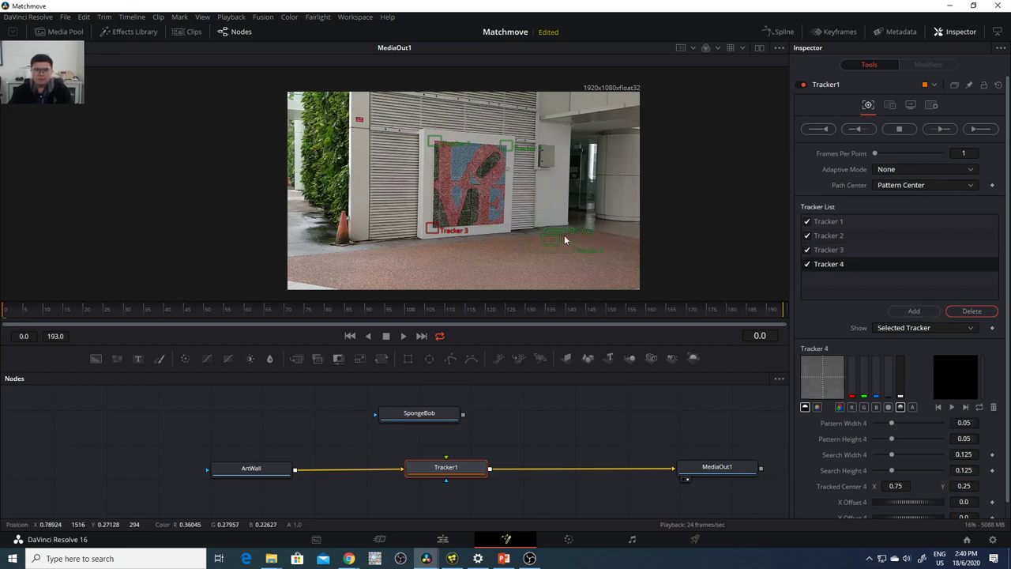
pyautogui.moveTo(544, 233); pyautogui.dragTo(515, 232)
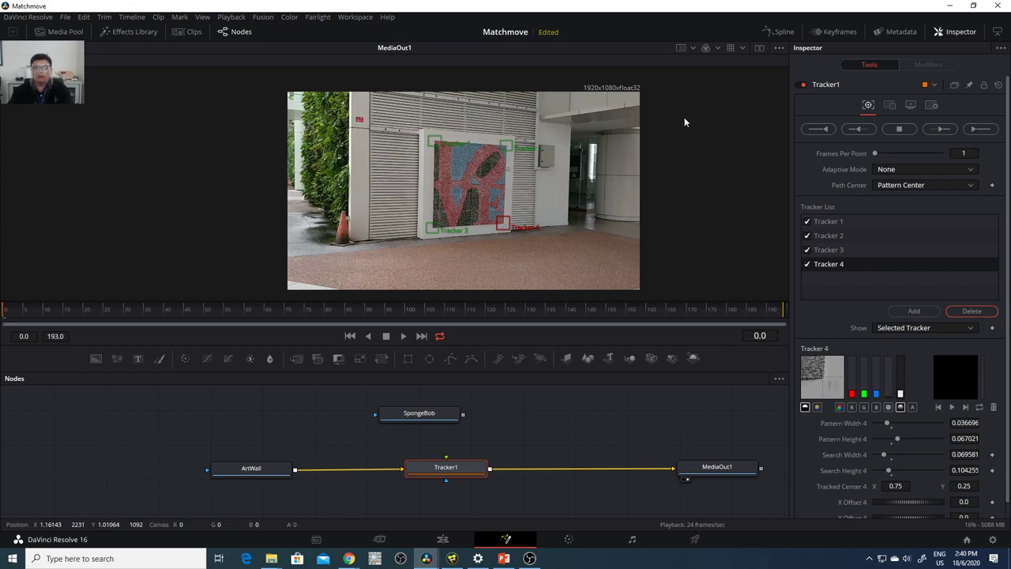
# - Track all four points forward through the whole clip and return the playhead to frame 0
pyautogui.click(980, 129)
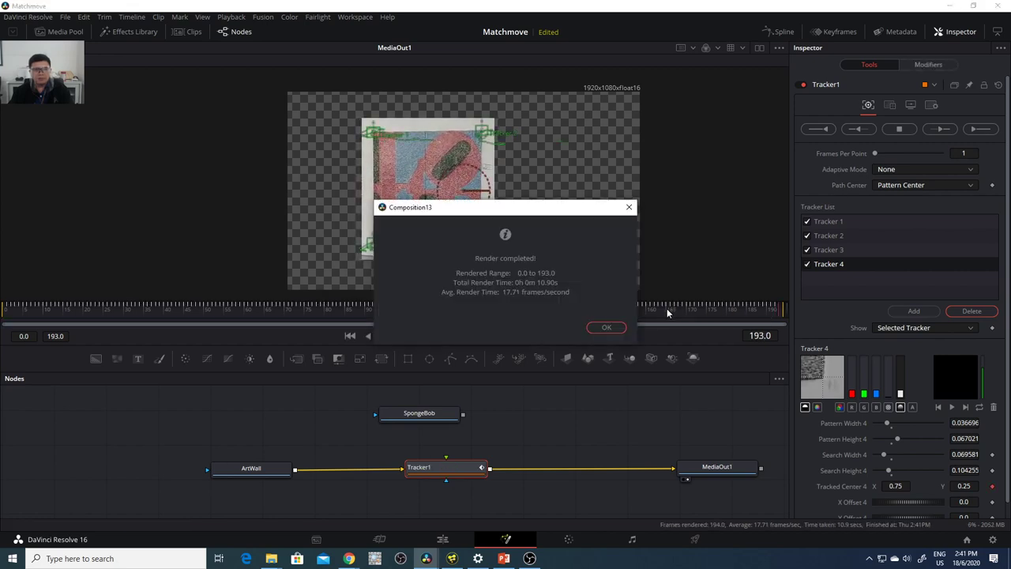
pyautogui.click(621, 329)
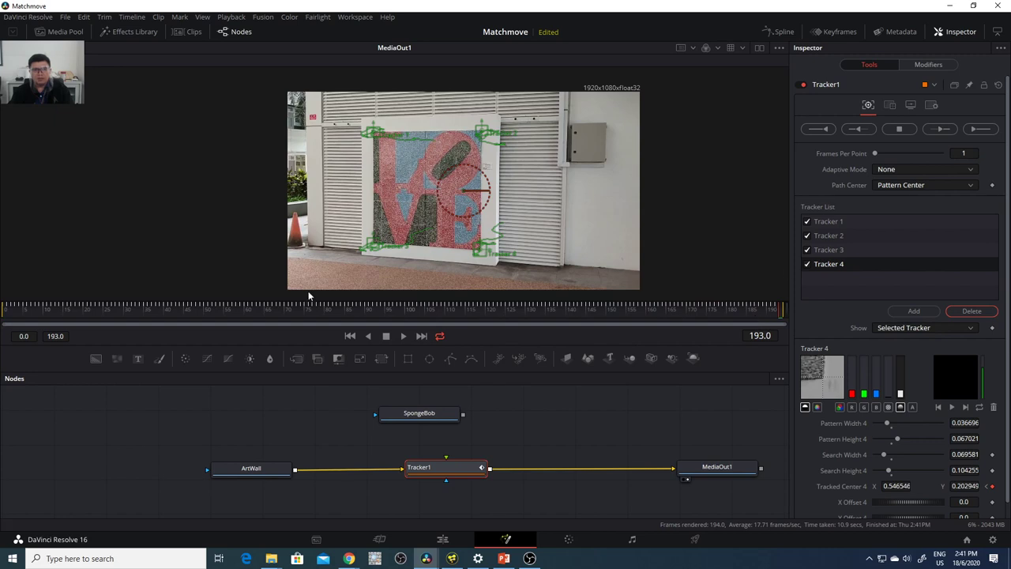
pyautogui.moveTo(45, 320); pyautogui.dragTo(5, 322)
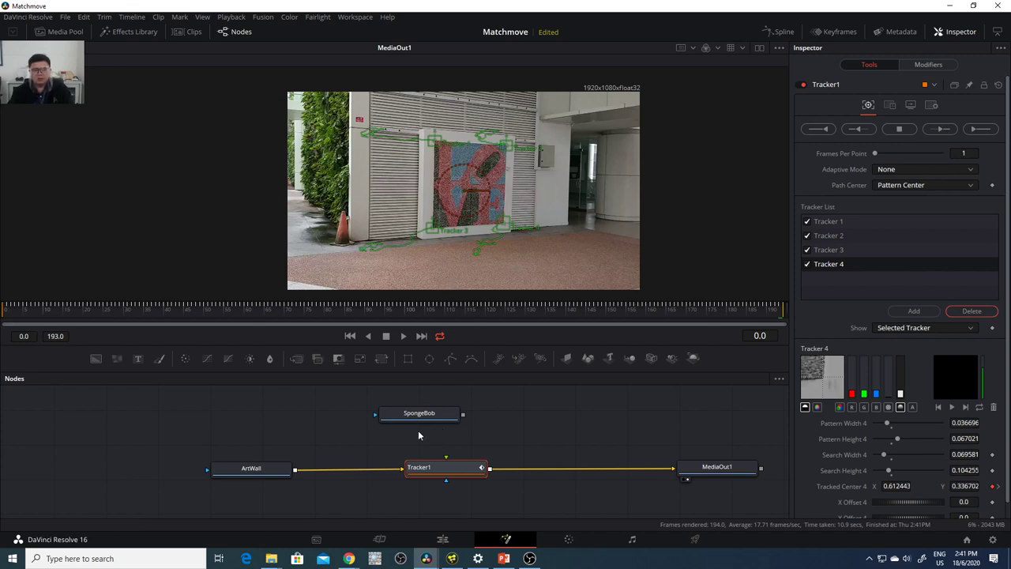
# - Set Tracker1's operation to Corner Positioning
pyautogui.click(890, 109)
pyautogui.click(894, 127)
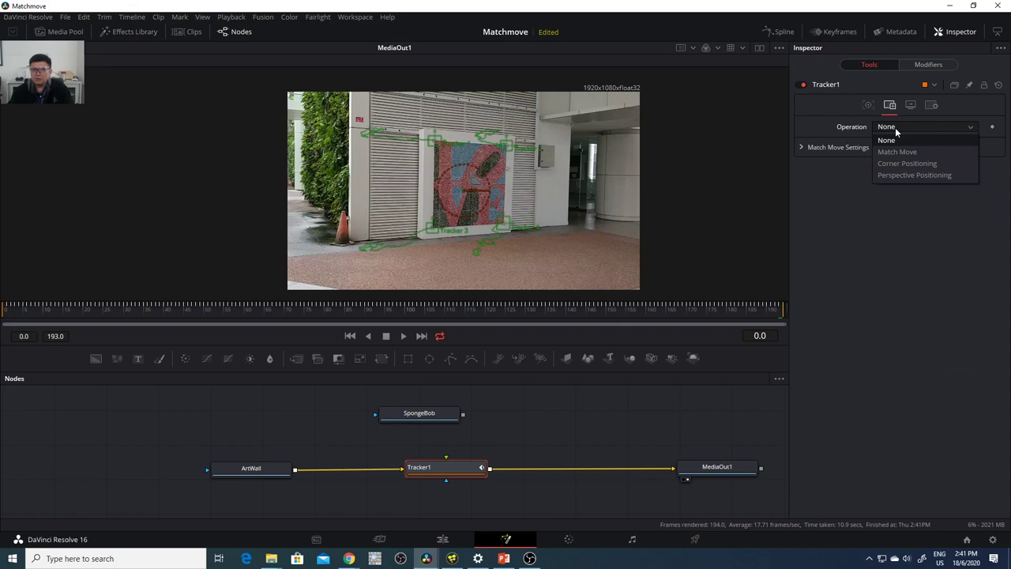
pyautogui.click(912, 163)
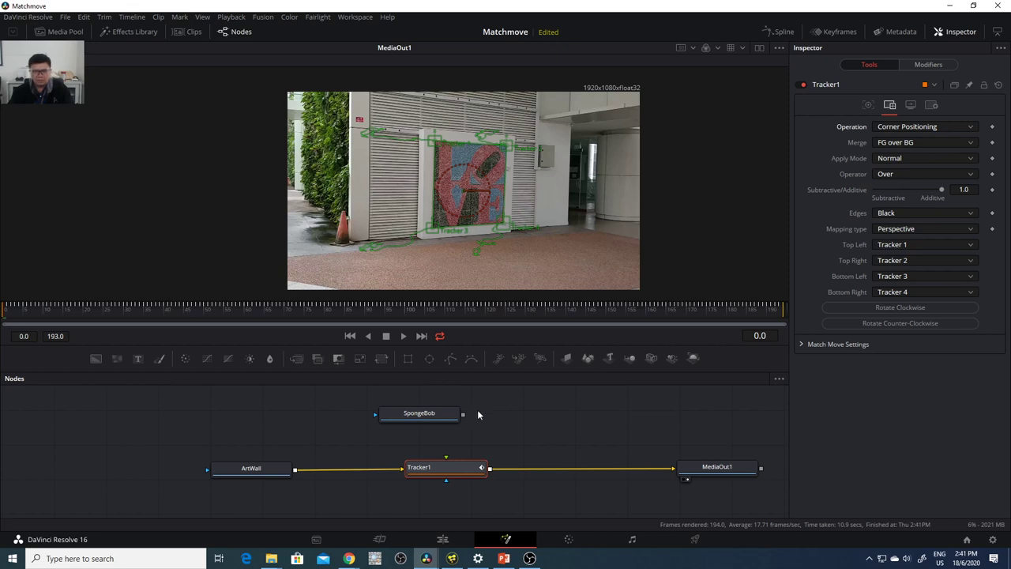
# - Connect SpongeBob's output to Tracker1's foreground input and align the two nodes vertically
pyautogui.moveTo(463, 414); pyautogui.dragTo(447, 461)
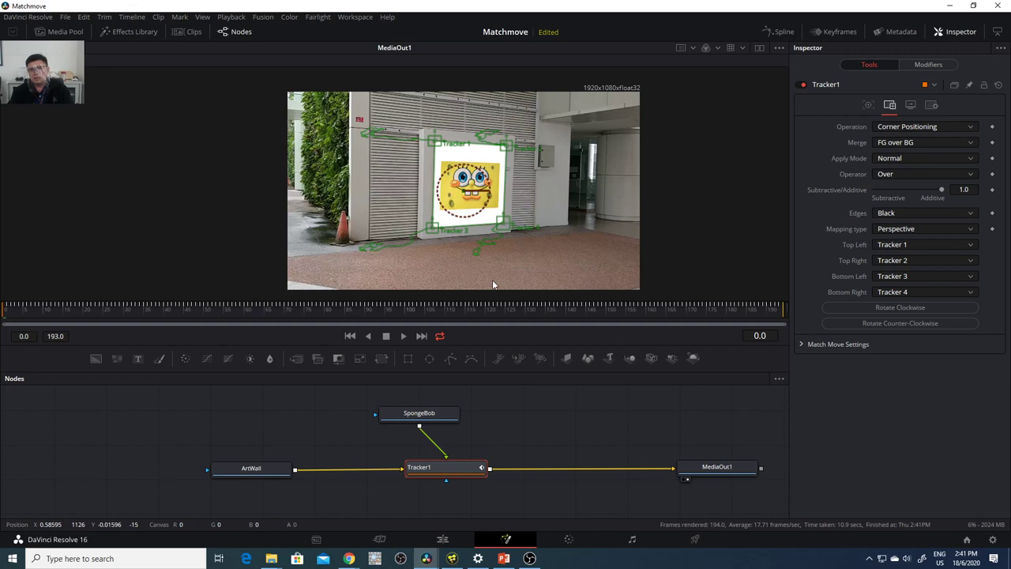
pyautogui.moveTo(438, 422); pyautogui.dragTo(456, 422)
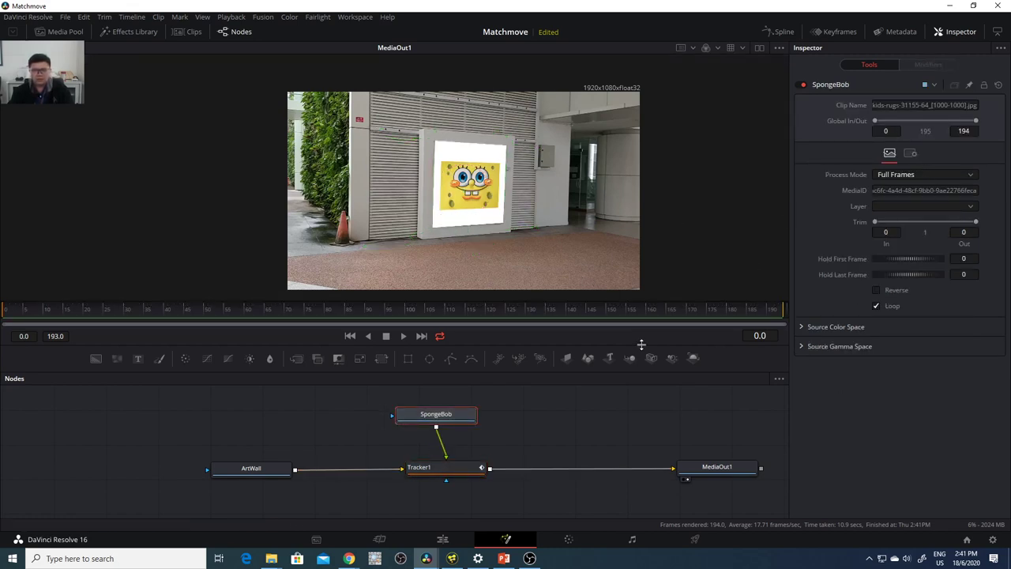
pyautogui.click(447, 472)
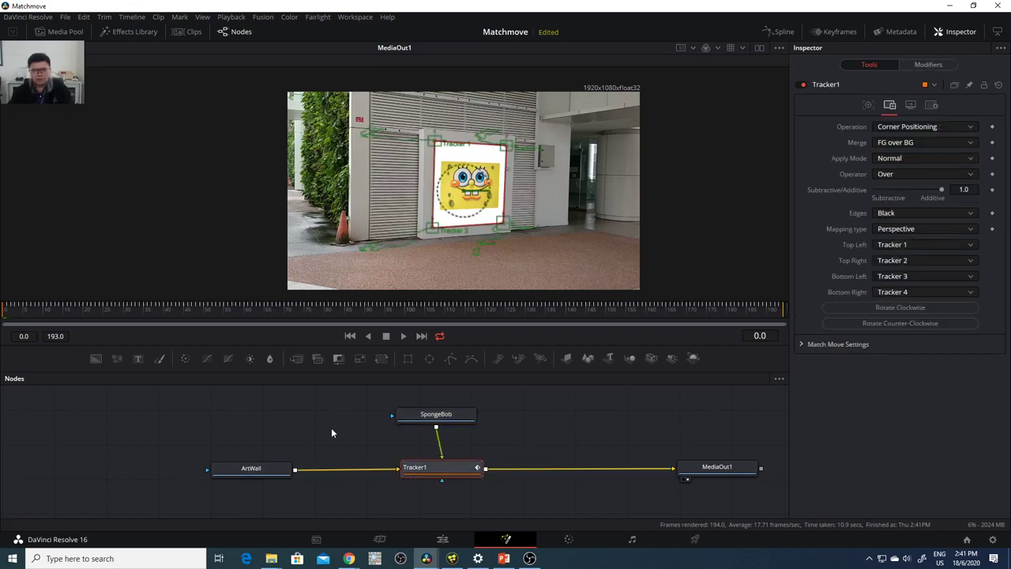
# - At frame 5, switch to dual viewers, show MediaOut1 in the second viewer, and move its node closer to Tracker1
pyautogui.click(25, 310)
pyautogui.moveTo(715, 475); pyautogui.dragTo(662, 474)
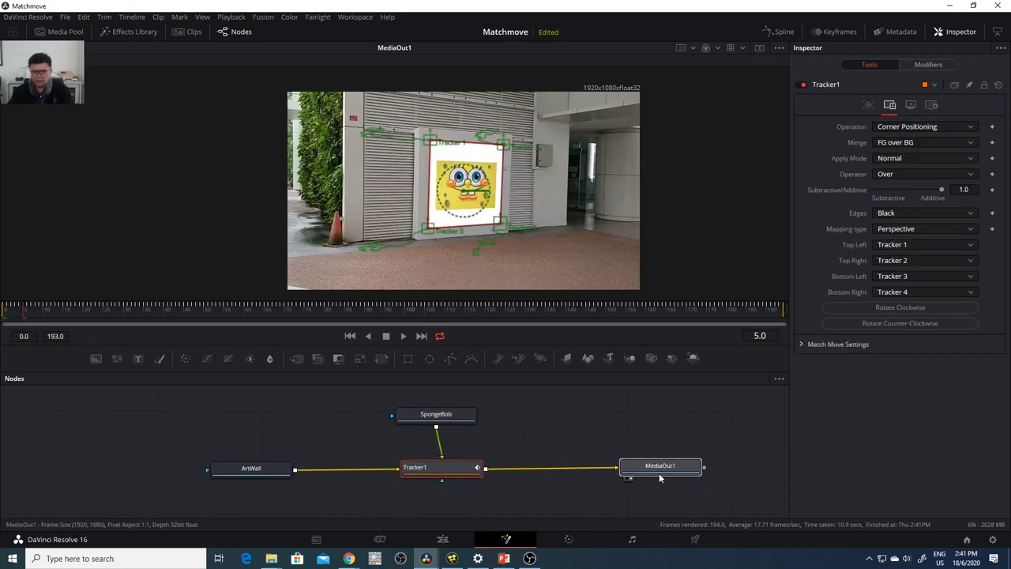
pyautogui.press('2')
pyautogui.click(758, 49)
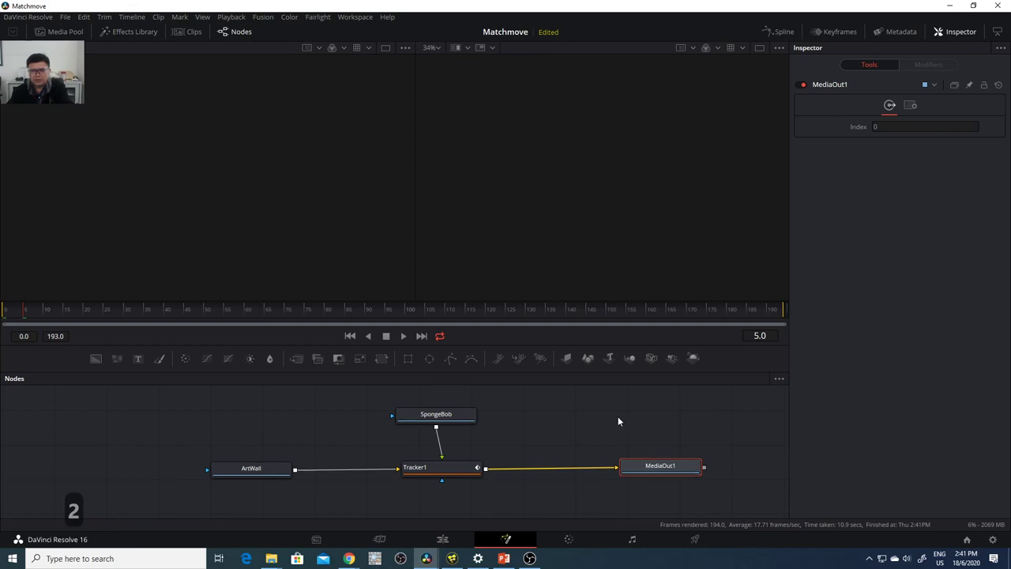
pyautogui.press('2')
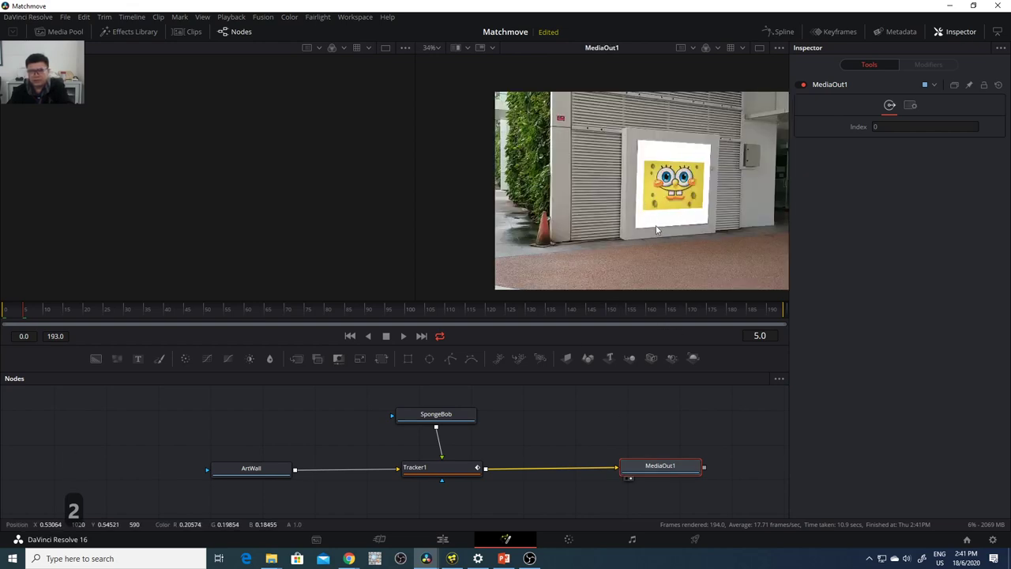
pyautogui.moveTo(664, 468); pyautogui.dragTo(623, 468)
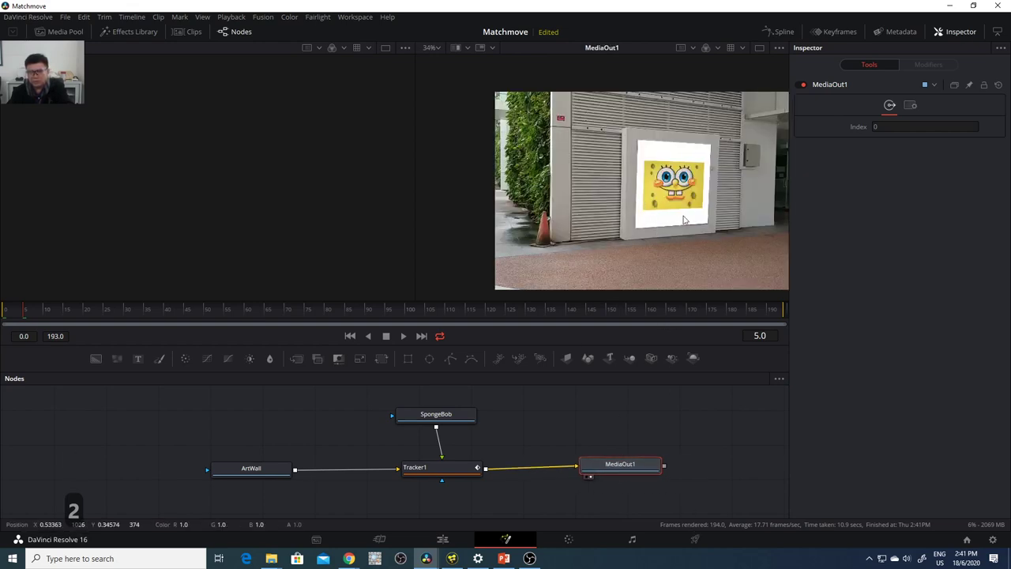
# - Show ArtWall in the first viewer and narrow that viewer to give MediaOut1 more room
pyautogui.click(267, 470)
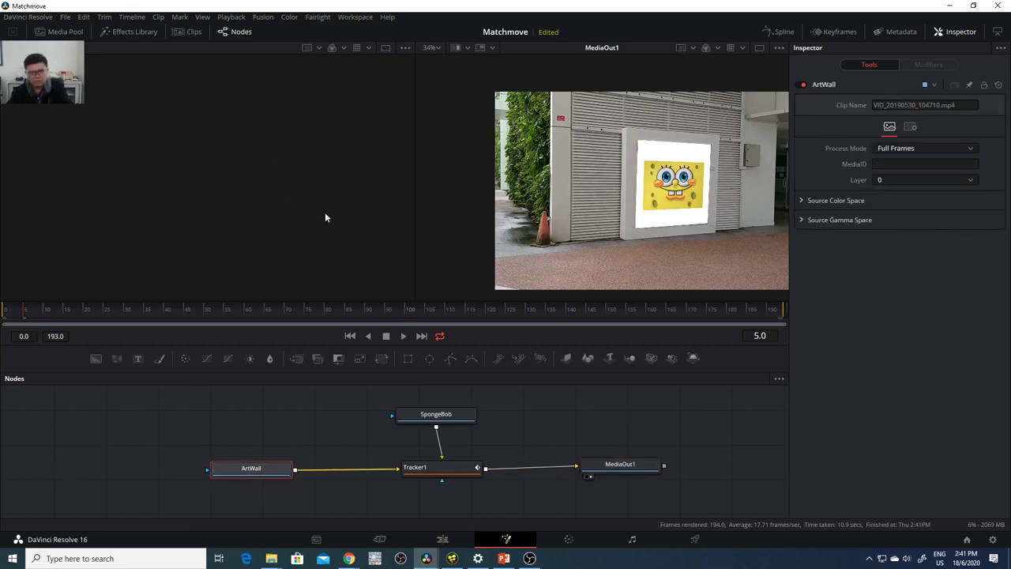
pyautogui.press('1')
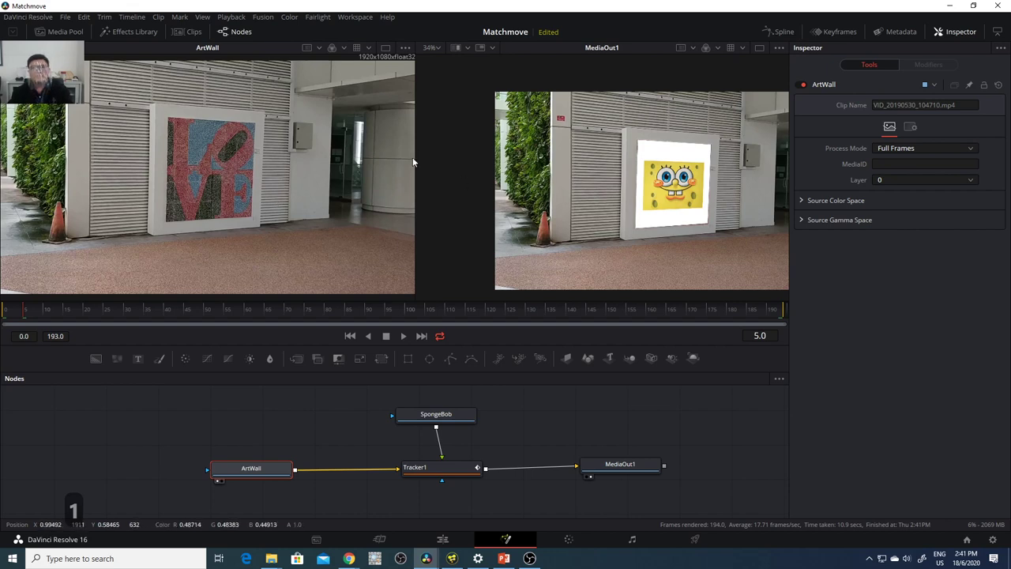
pyautogui.moveTo(415, 164); pyautogui.dragTo(345, 163)
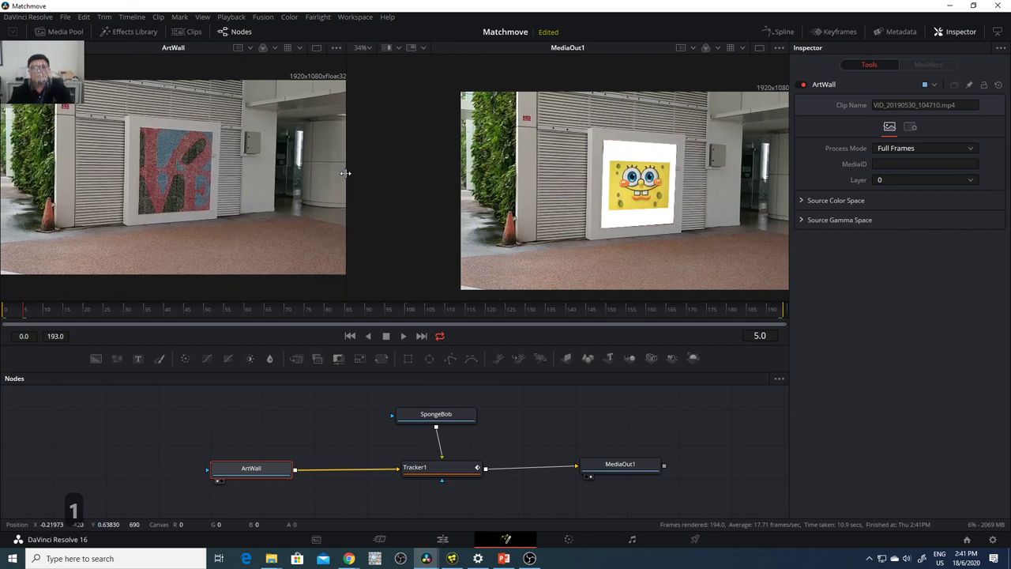
# - Play the clip to compare the original artwork with the SpongeBob composite, stop at frame 70, and tidy the SpongeBob and MediaOut1 node positions
pyautogui.click(403, 336)
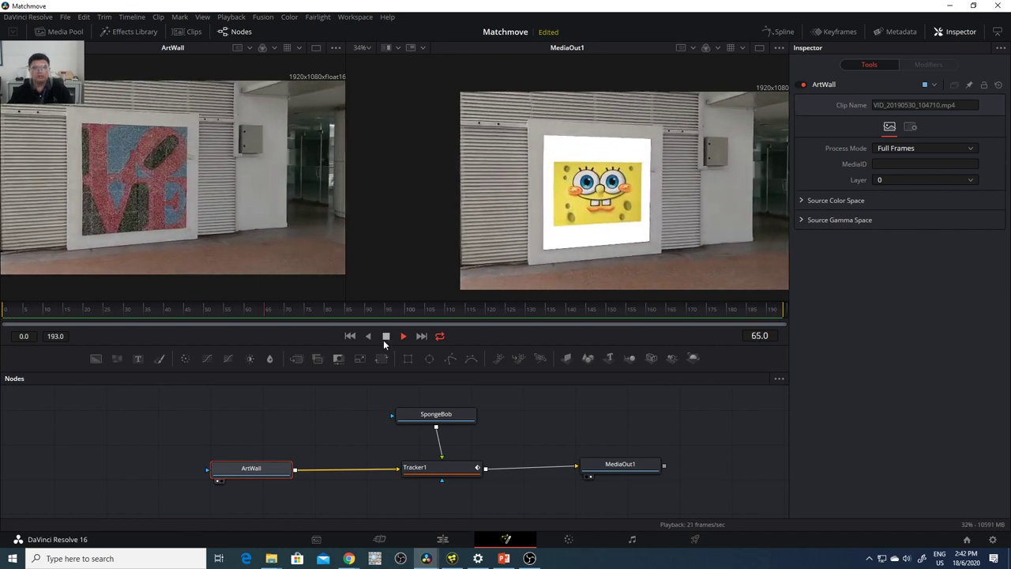
pyautogui.click(385, 338)
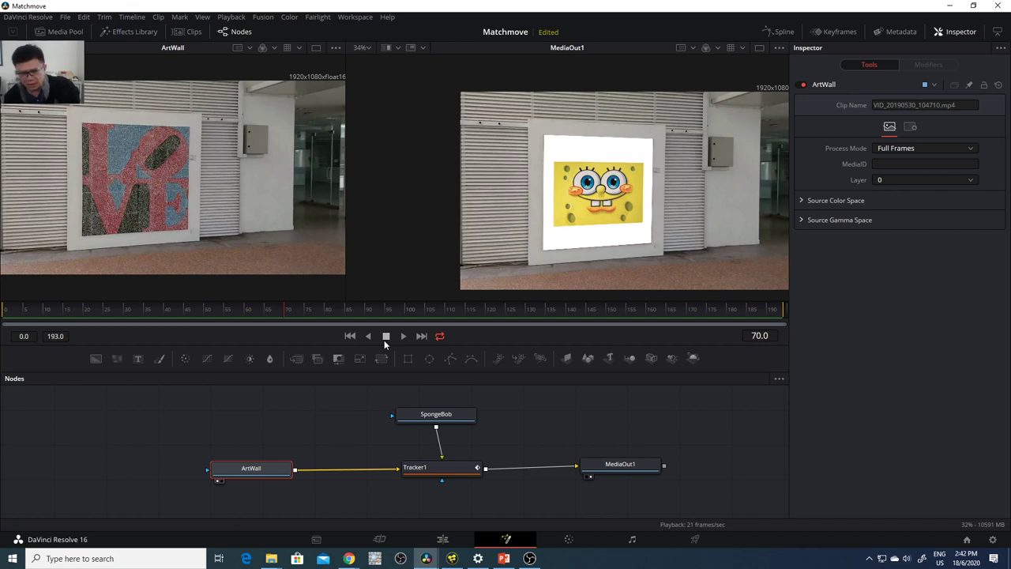
pyautogui.moveTo(436, 414); pyautogui.dragTo(440, 414)
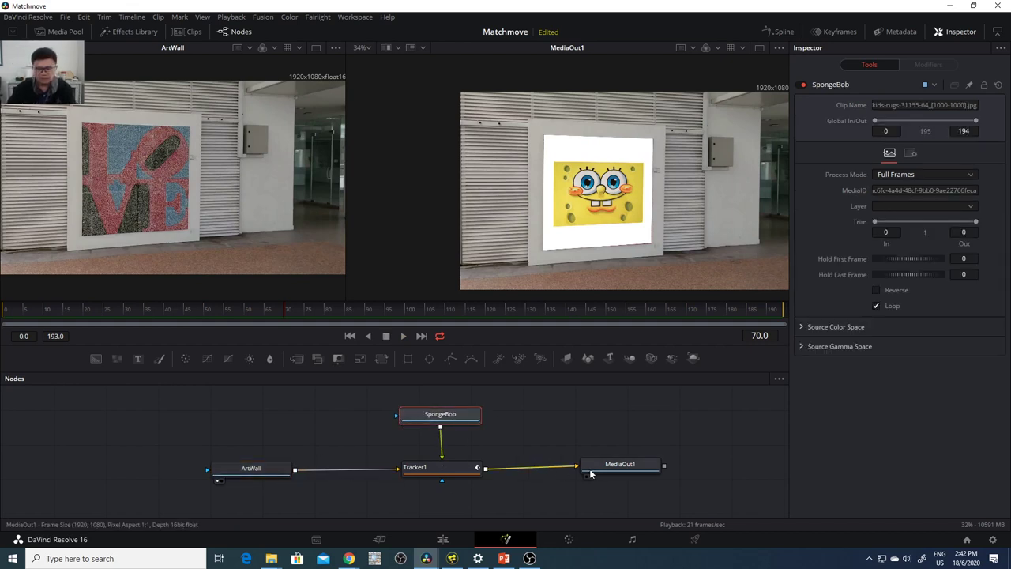
pyautogui.moveTo(610, 470); pyautogui.dragTo(612, 468)
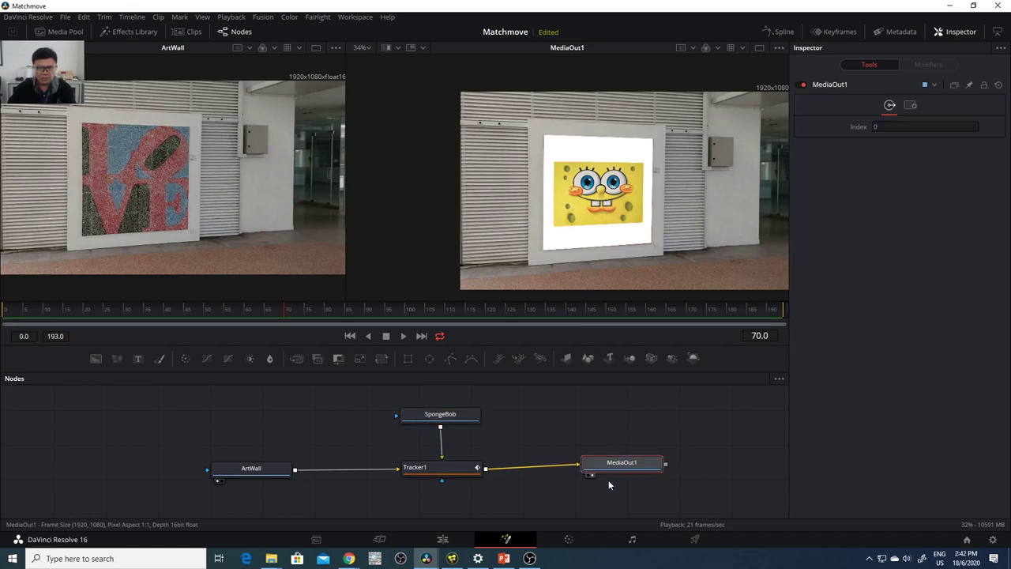
# - Switch to the Edit page and play the SpongeBob composite from several points in the timeline to review the tracking
pyautogui.click(442, 538)
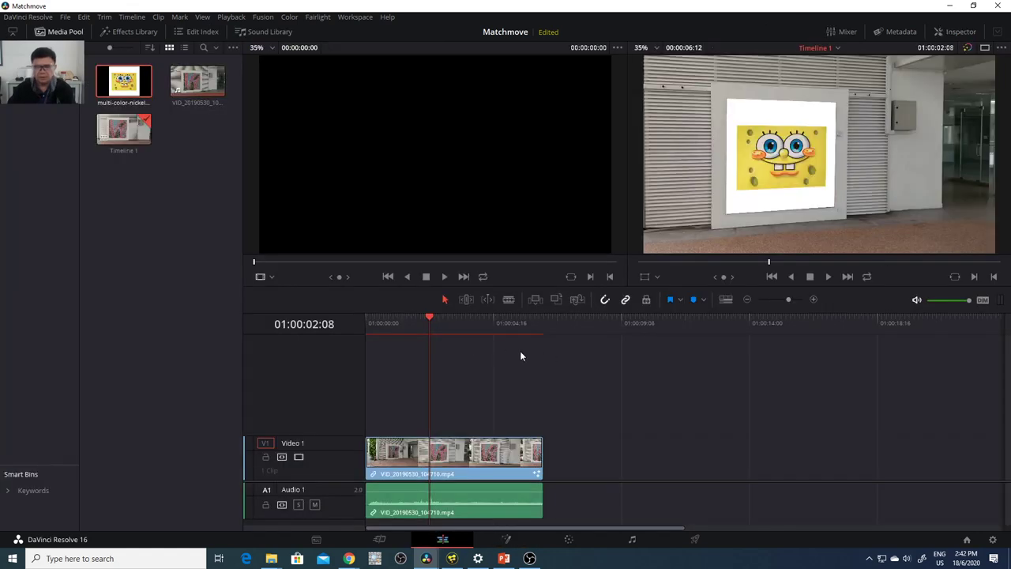
pyautogui.moveTo(433, 324); pyautogui.dragTo(406, 325)
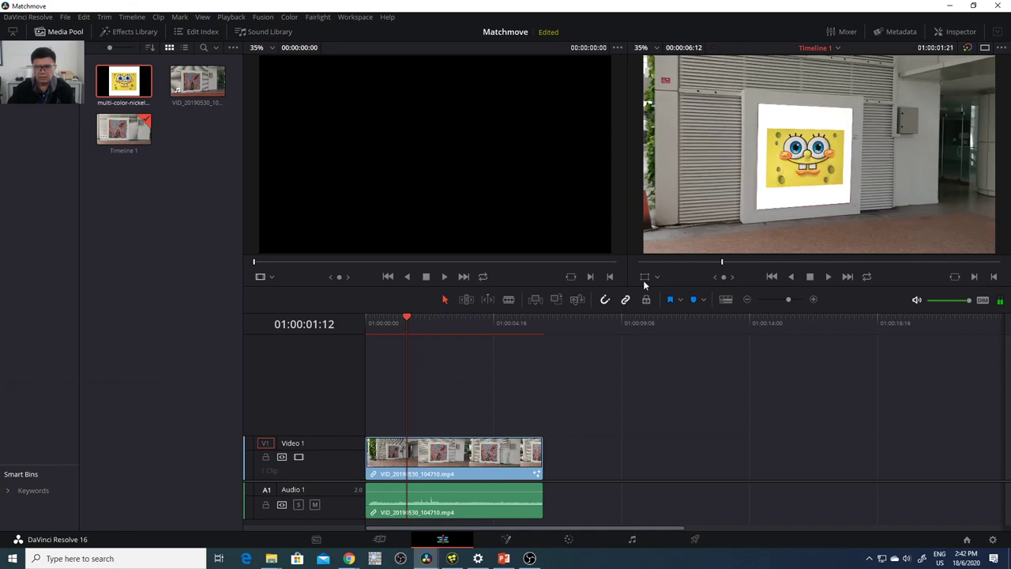
pyautogui.click(828, 277)
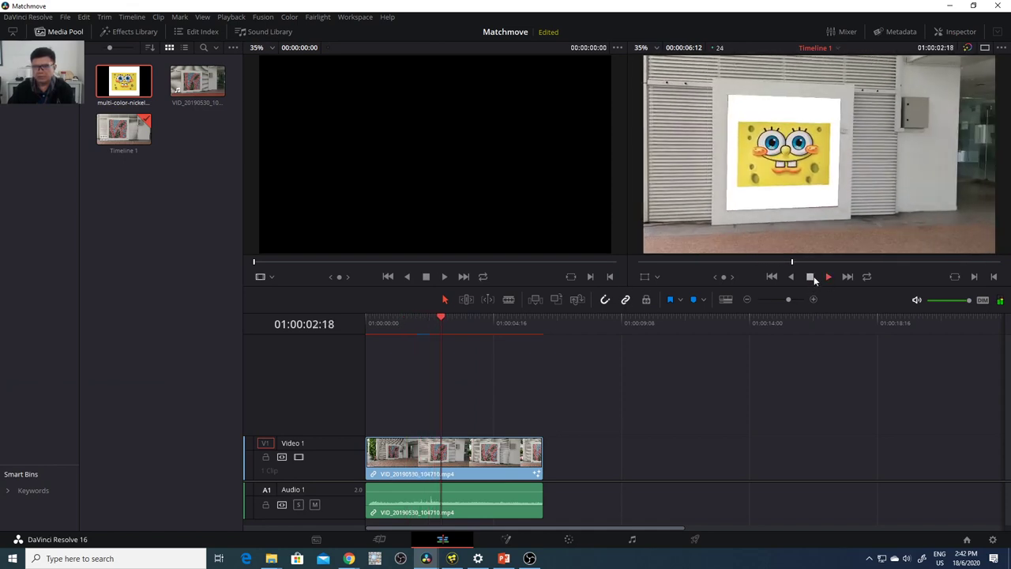
pyautogui.click(809, 277)
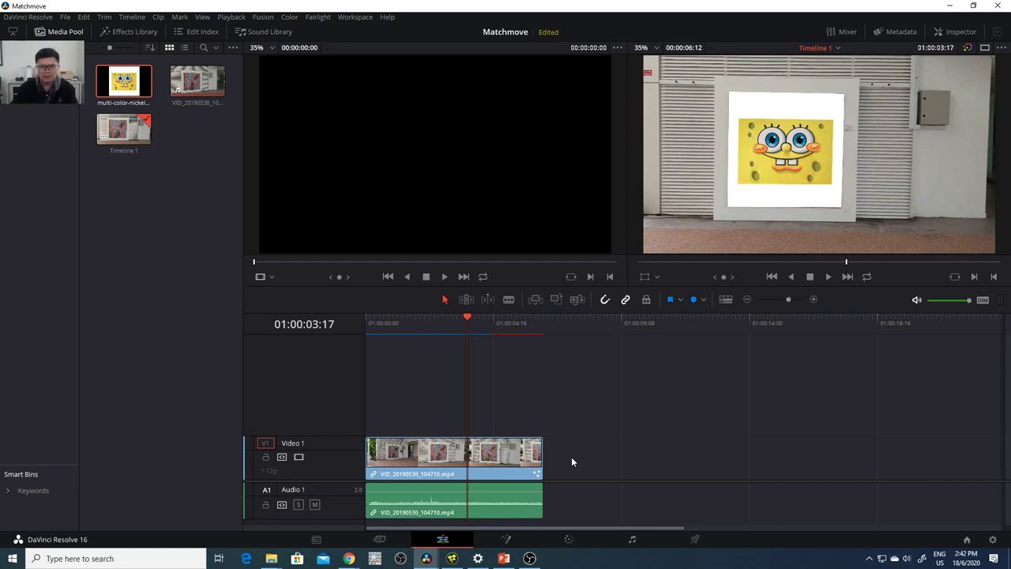
pyautogui.moveTo(470, 320); pyautogui.dragTo(388, 330)
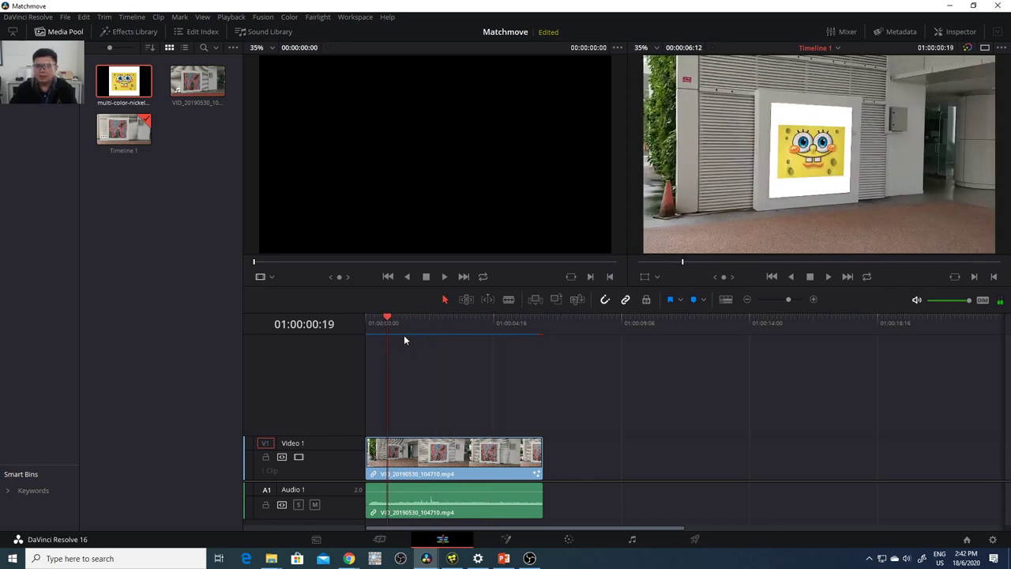
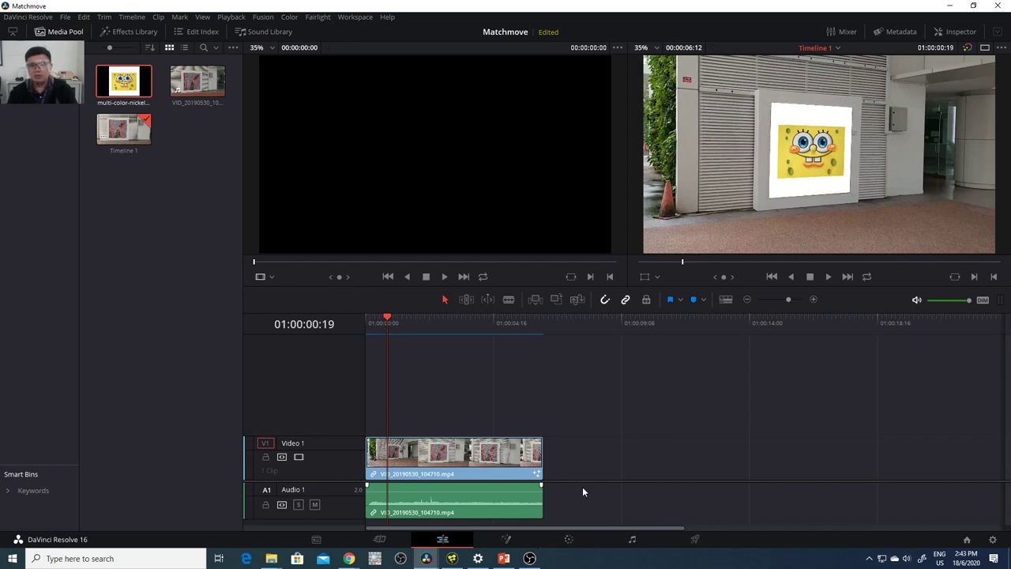
pyautogui.click(379, 326)
pyautogui.press('space')
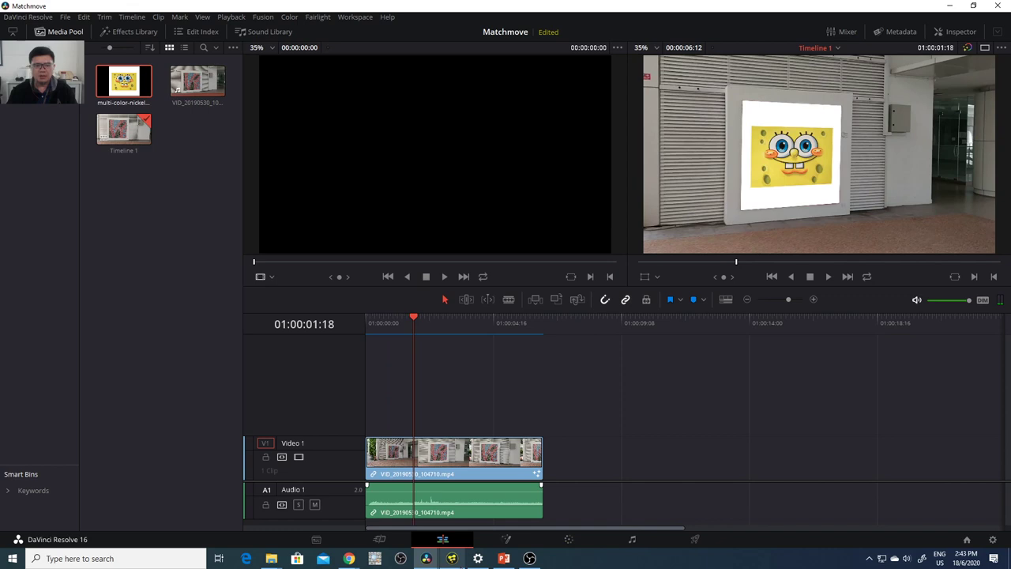
# - Switch to Fusion Studio, tidy the video, SpongeBob image and Tracker1 nodes in cornerpin.comp, and widen the first viewer
pyautogui.click(452, 559)
pyautogui.moveTo(288, 461); pyautogui.dragTo(257, 452)
pyautogui.moveTo(474, 460); pyautogui.dragTo(444, 456)
pyautogui.moveTo(442, 387); pyautogui.dragTo(425, 394)
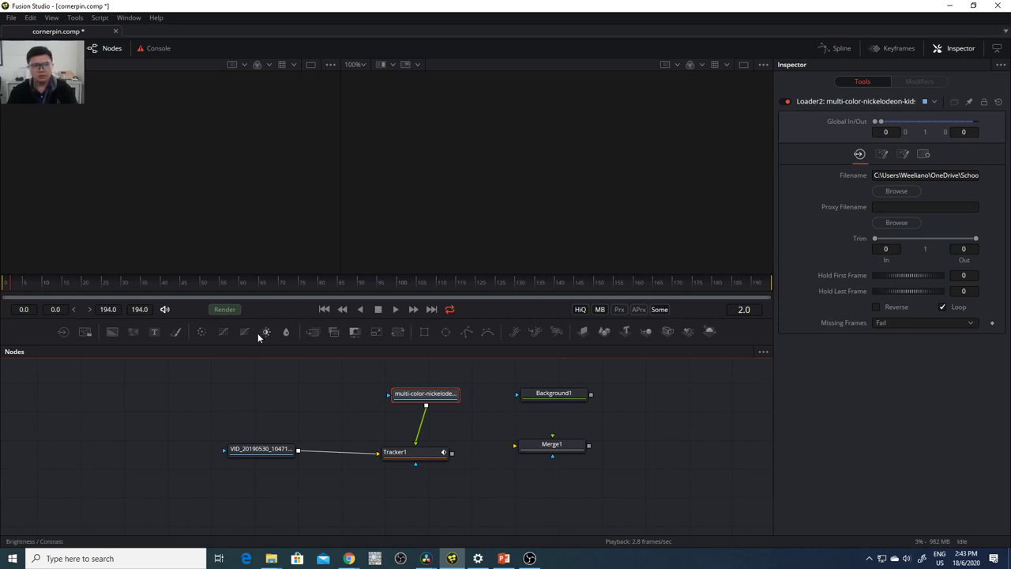
pyautogui.moveTo(412, 455); pyautogui.dragTo(422, 451)
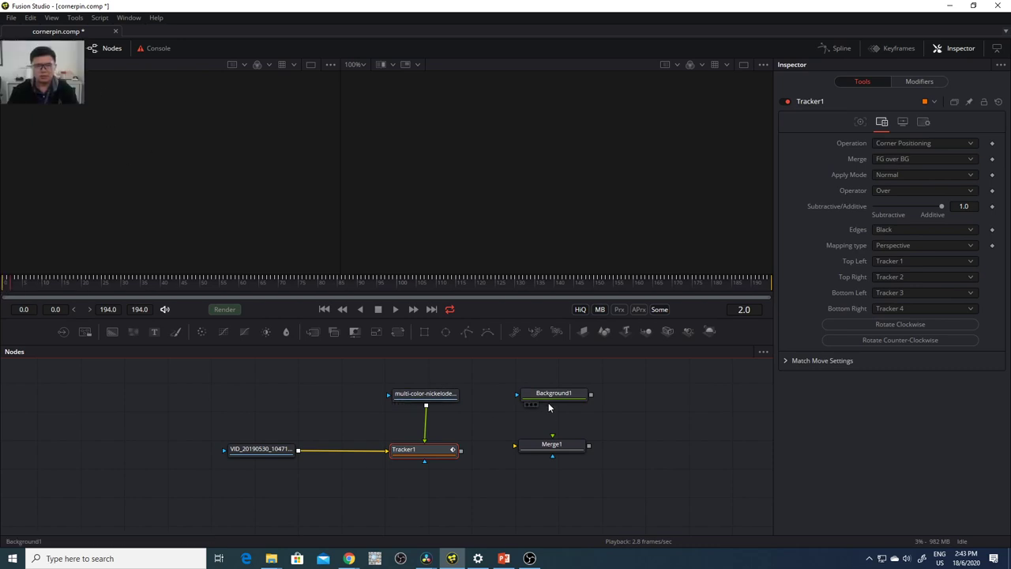
pyautogui.moveTo(341, 174); pyautogui.dragTo(415, 181)
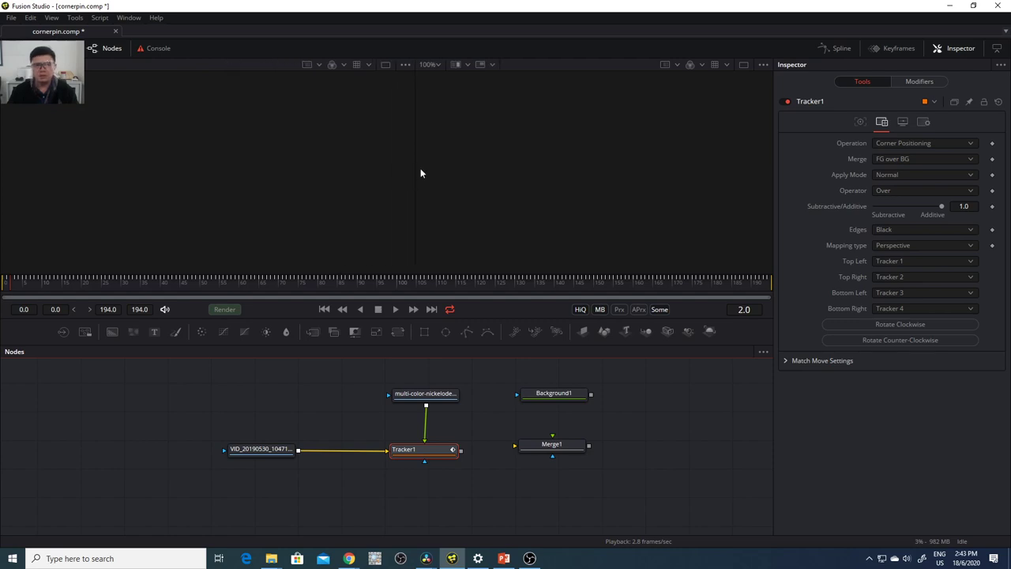
# - Create a new empty composition
pyautogui.click(11, 17)
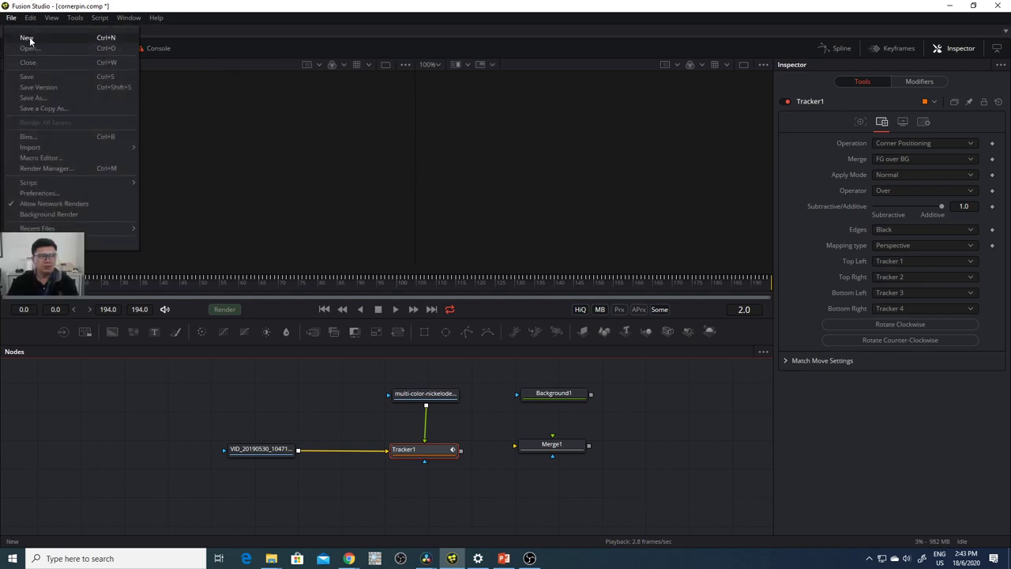
pyautogui.click(27, 38)
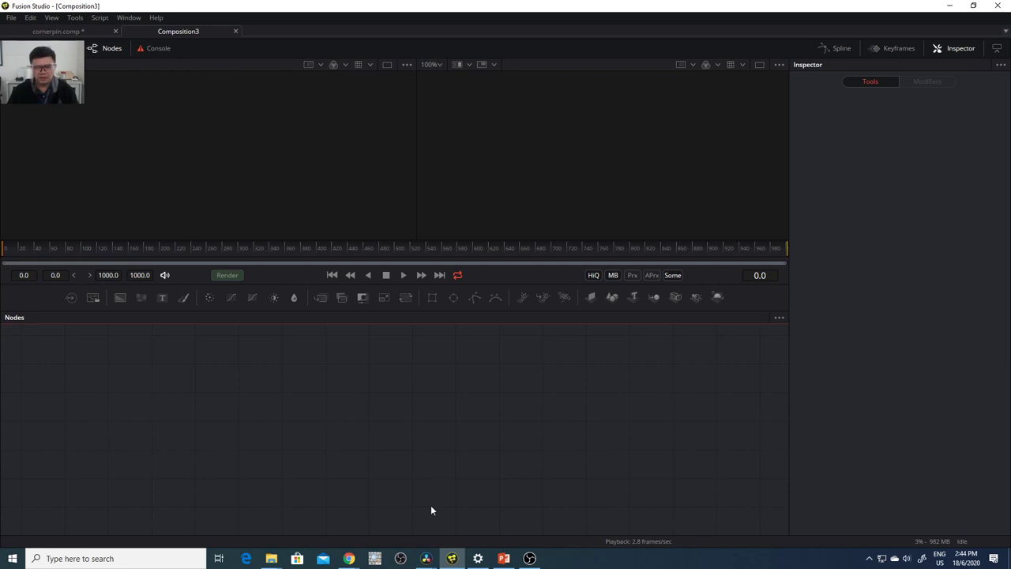
pyautogui.click(237, 131)
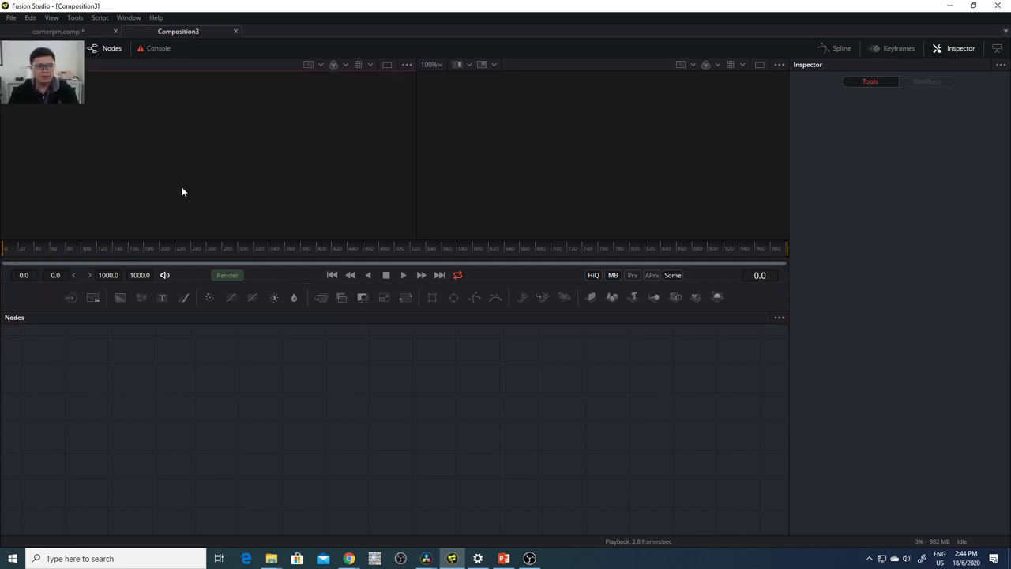
# - Add a Loader node and browse its file selection on DATADRIVE1 (E:) to the 2020 folder inside SchoolDocs
pyautogui.click(70, 297)
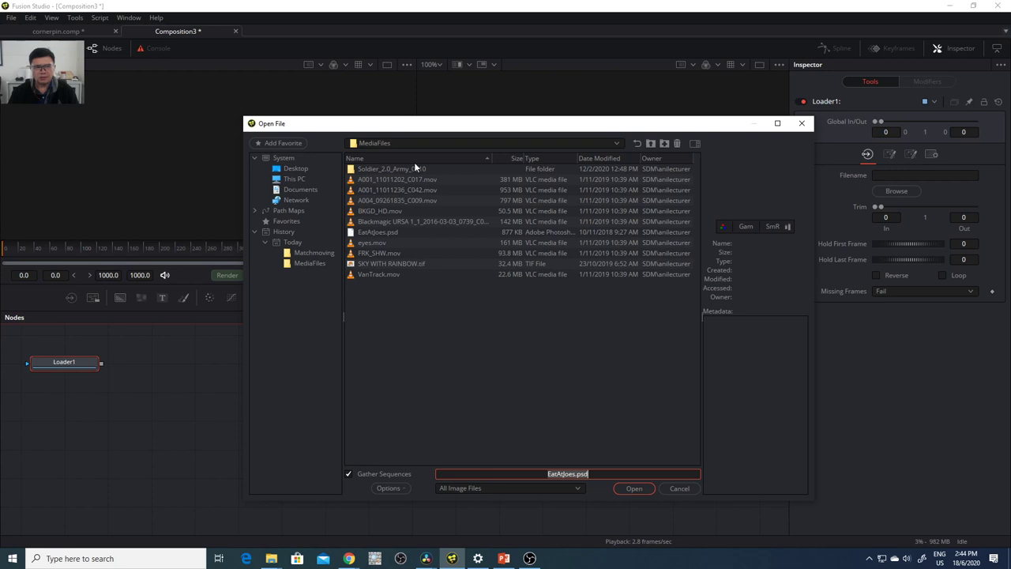
pyautogui.click(651, 143)
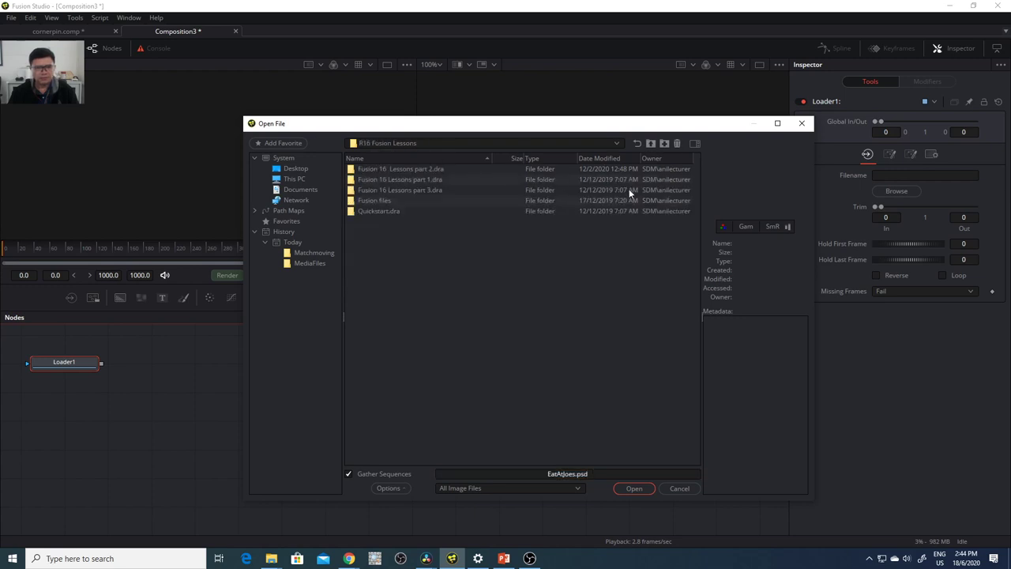
pyautogui.click(297, 170)
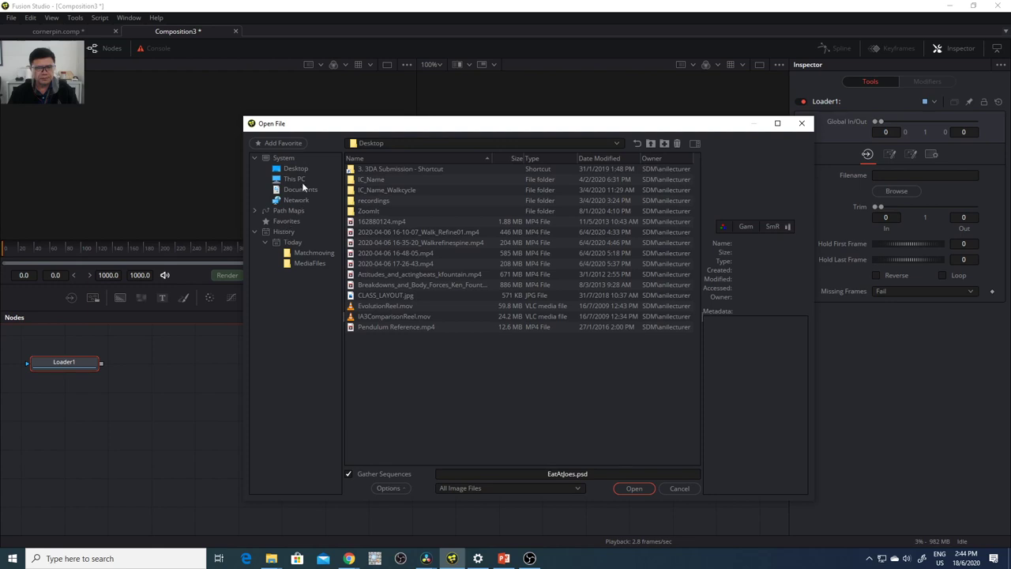
pyautogui.click(296, 179)
pyautogui.doubleClick(386, 191)
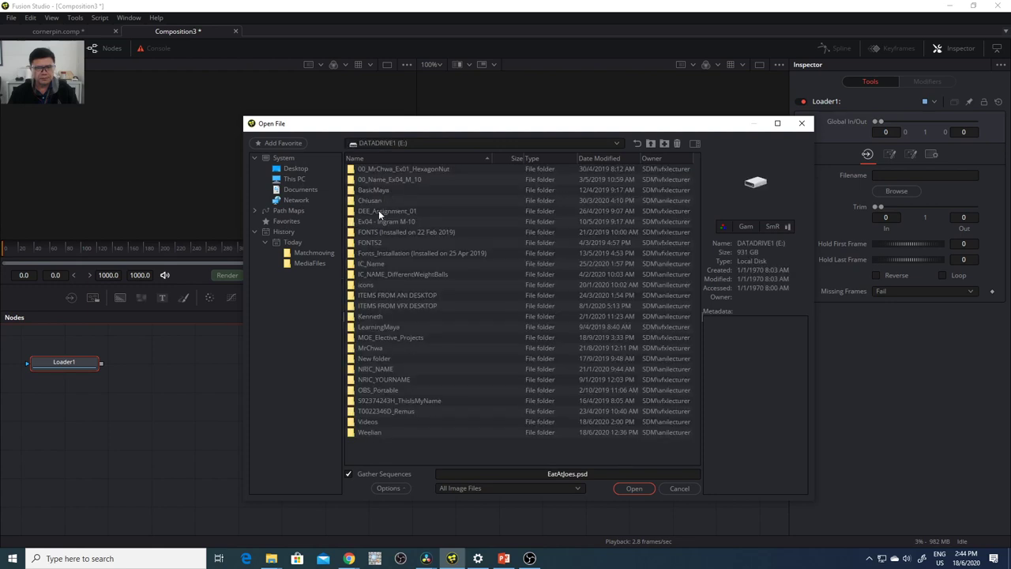
pyautogui.doubleClick(370, 433)
pyautogui.doubleClick(378, 274)
pyautogui.doubleClick(372, 181)
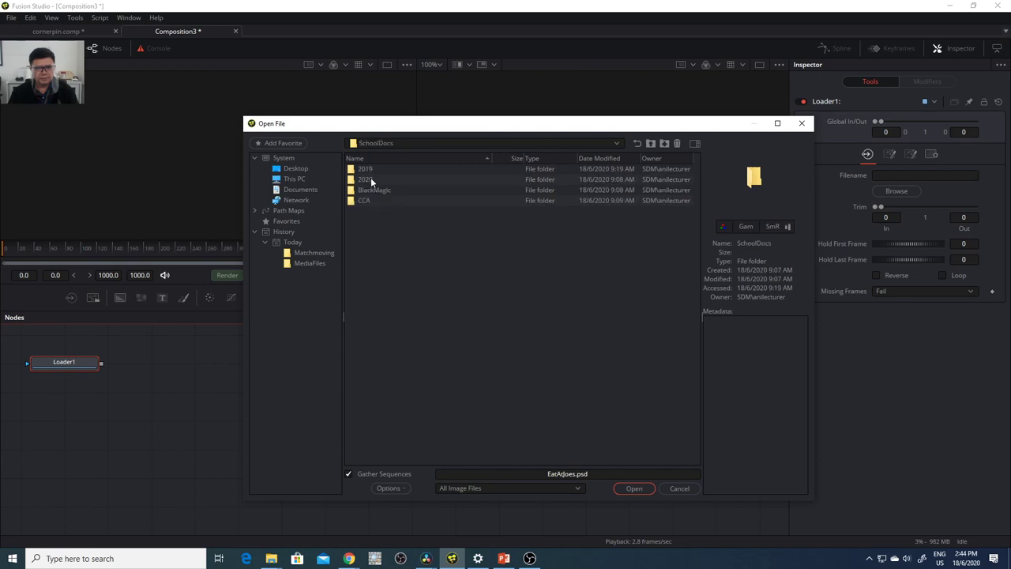
pyautogui.doubleClick(372, 180)
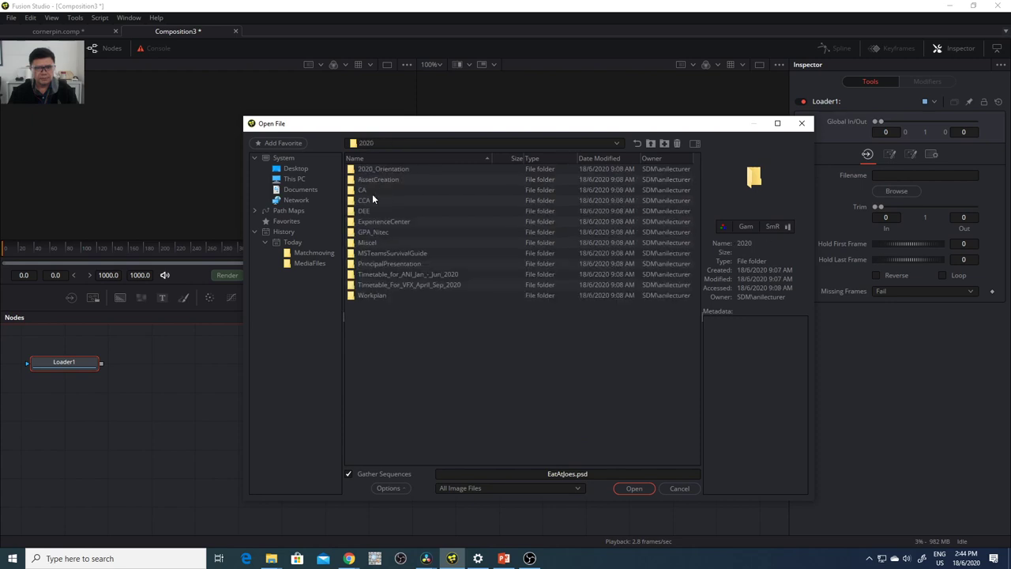
# - Browse to the Clips folder inside Matchmoving and load VID_20190530_104710.mp4 into the Loader
pyautogui.click(368, 211)
pyautogui.doubleClick(367, 211)
pyautogui.click(367, 203)
pyautogui.doubleClick(367, 202)
pyautogui.click(367, 190)
pyautogui.doubleClick(365, 181)
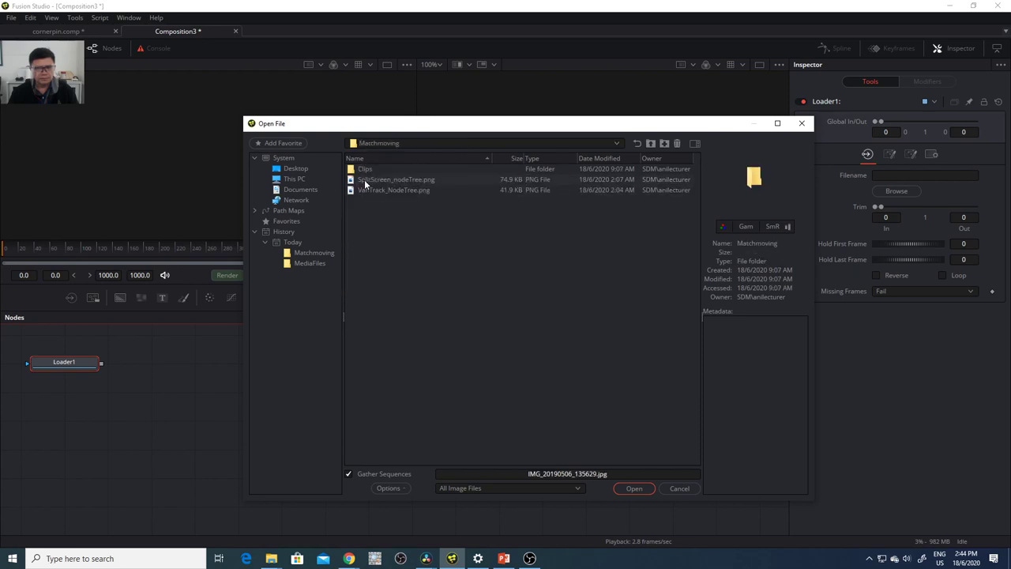
pyautogui.doubleClick(364, 169)
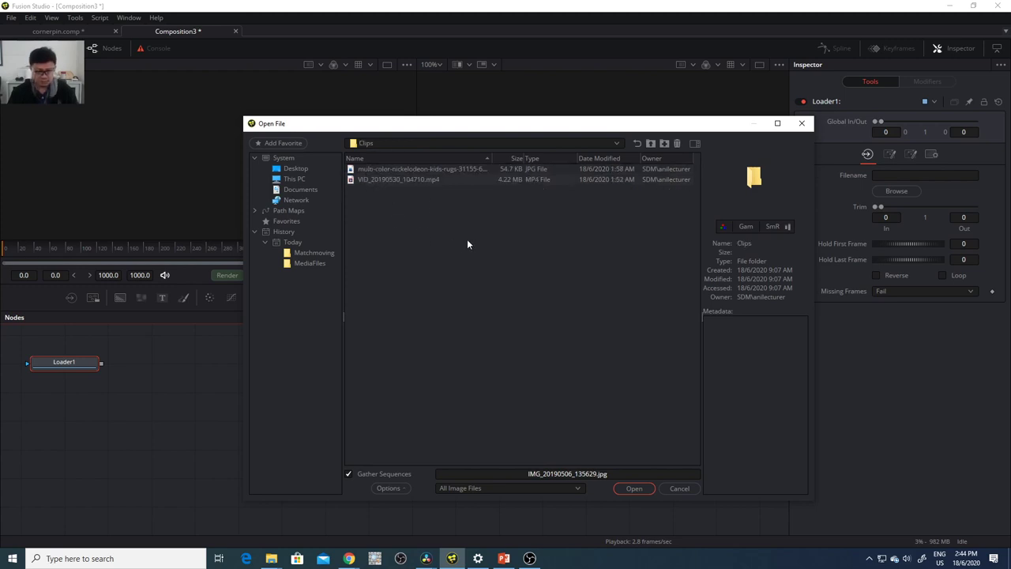
pyautogui.click(443, 169)
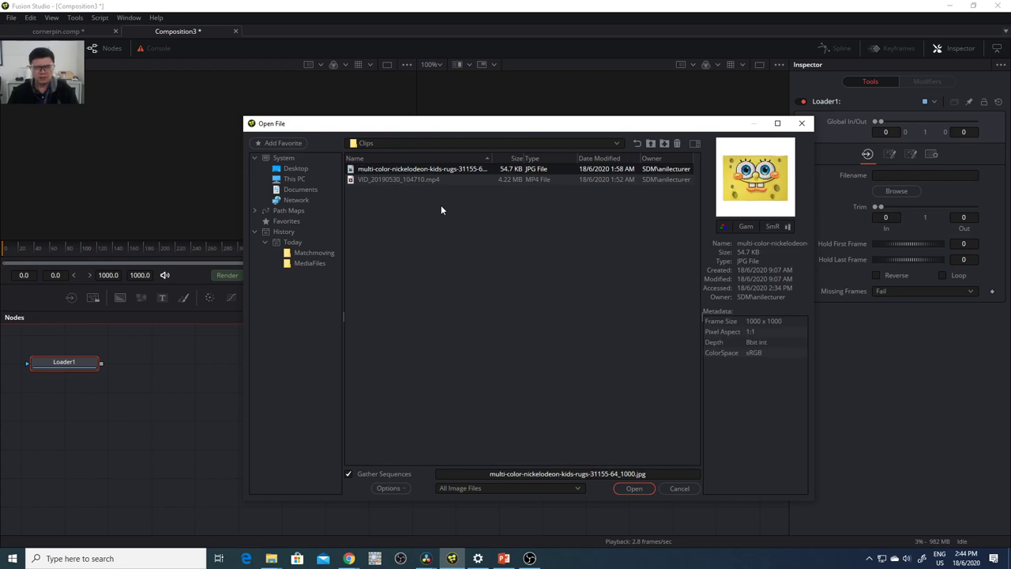
pyautogui.click(378, 179)
pyautogui.click(634, 488)
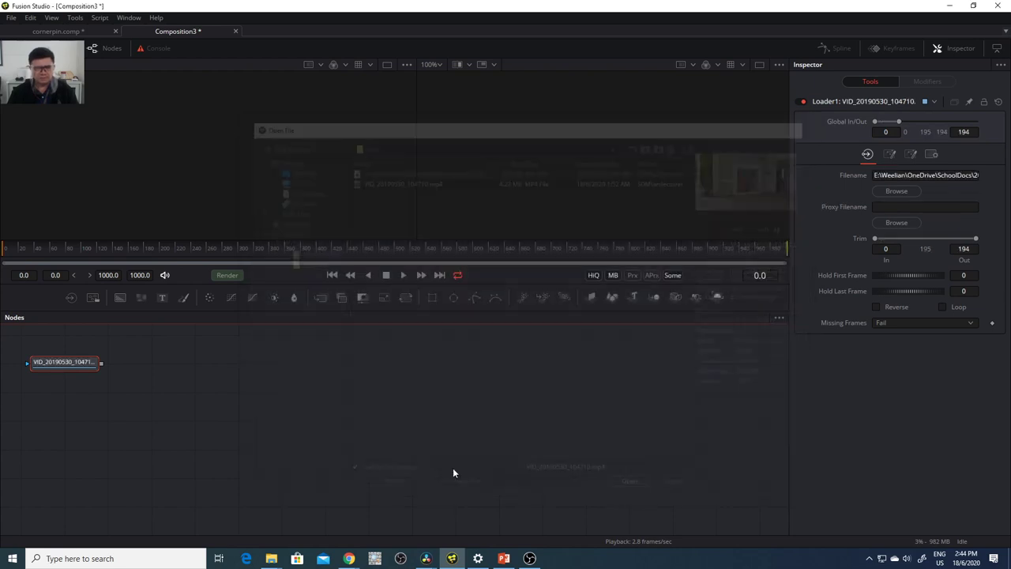
# - Add a second Loader with multi-color-nickelodeon-kids-rugs-31155-64_1000.jpg and place it below the video Loader
pyautogui.moveTo(91, 365); pyautogui.dragTo(134, 370)
pyautogui.click(70, 299)
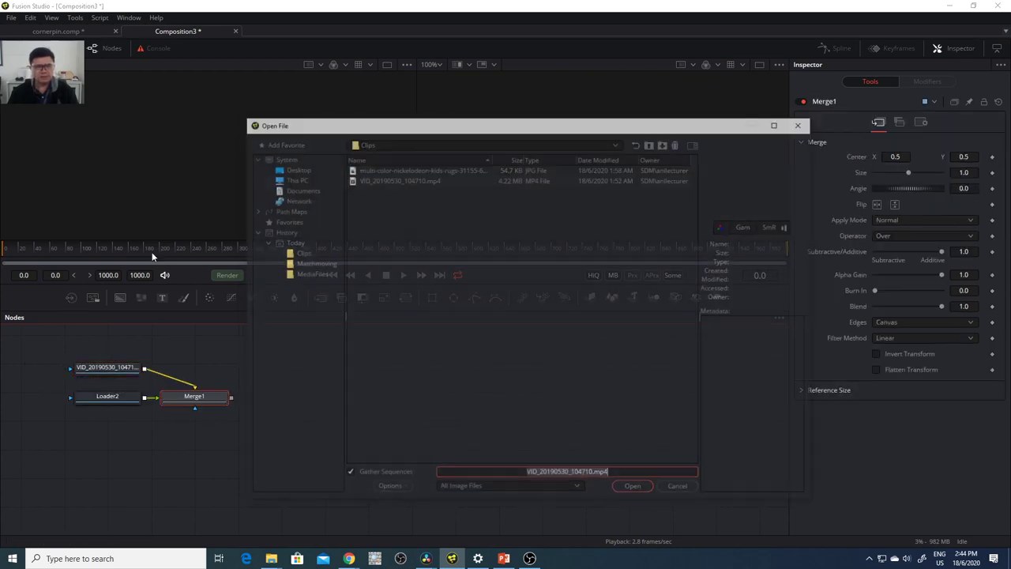
pyautogui.click(411, 169)
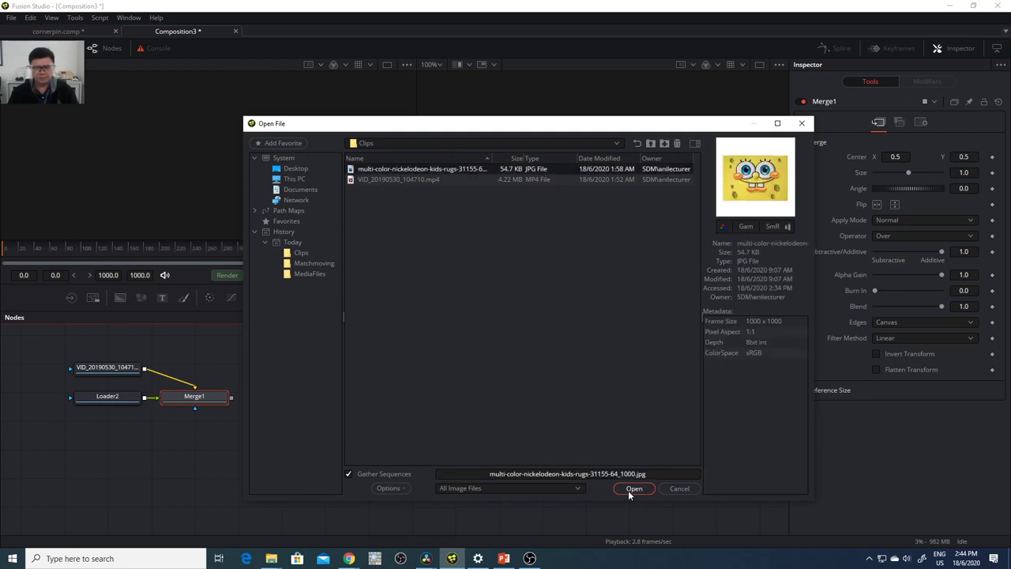
pyautogui.click(634, 489)
pyautogui.moveTo(101, 404); pyautogui.dragTo(91, 416)
# - Delete the Merge1 node and line up the two Loader nodes
pyautogui.moveTo(214, 403); pyautogui.dragTo(244, 417)
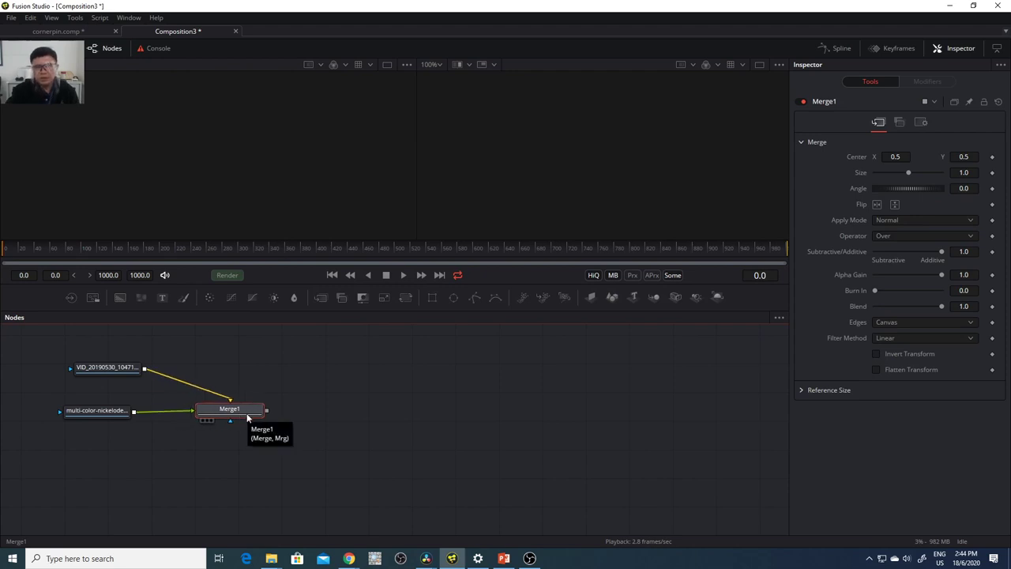
pyautogui.press('BackSpace')
pyautogui.moveTo(107, 367); pyautogui.dragTo(97, 366)
pyautogui.moveTo(117, 410); pyautogui.dragTo(121, 411)
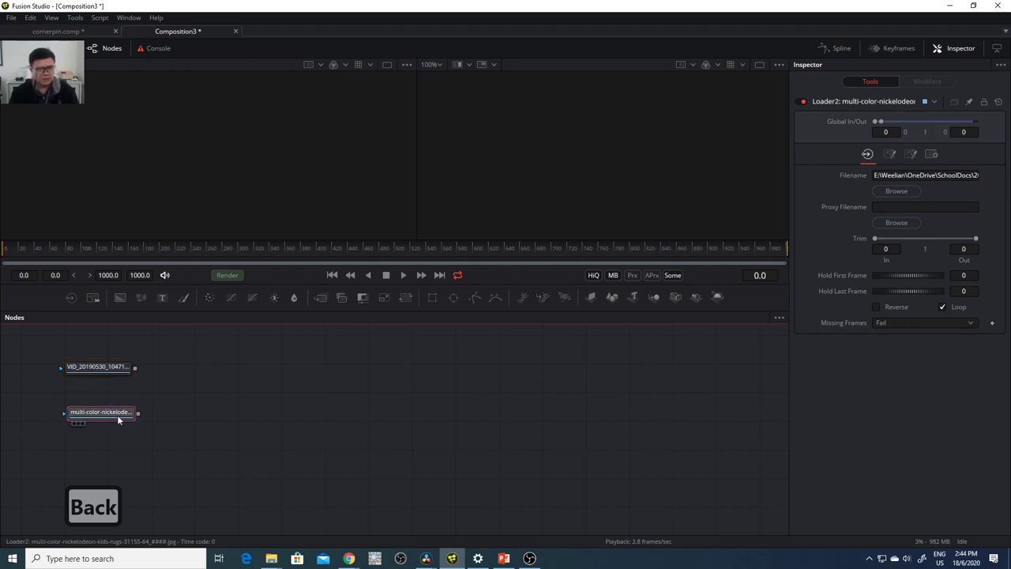
# - Rename the image Loader as SpongeBob
pyautogui.press('F2')
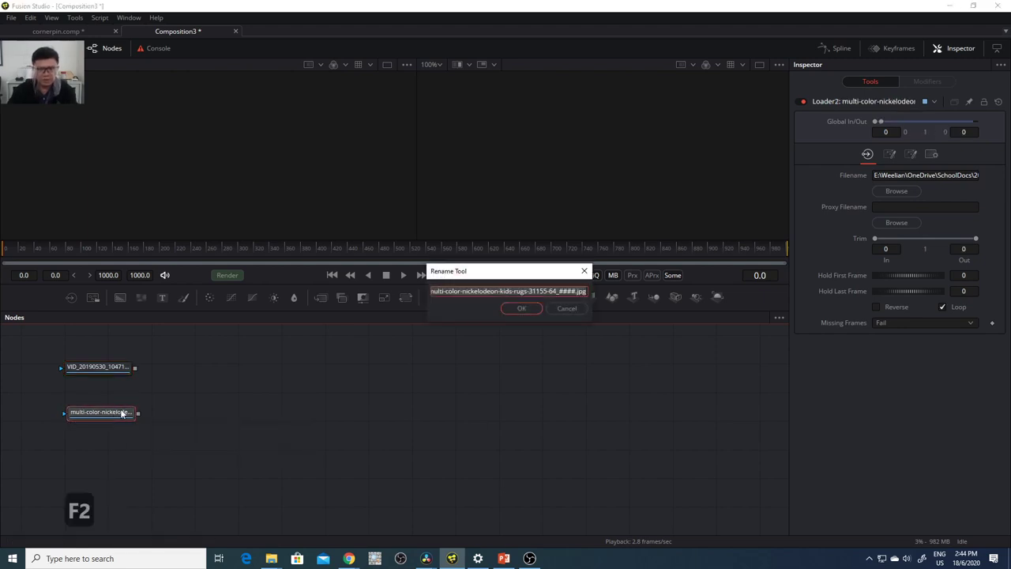
pyautogui.write('Sponbe')
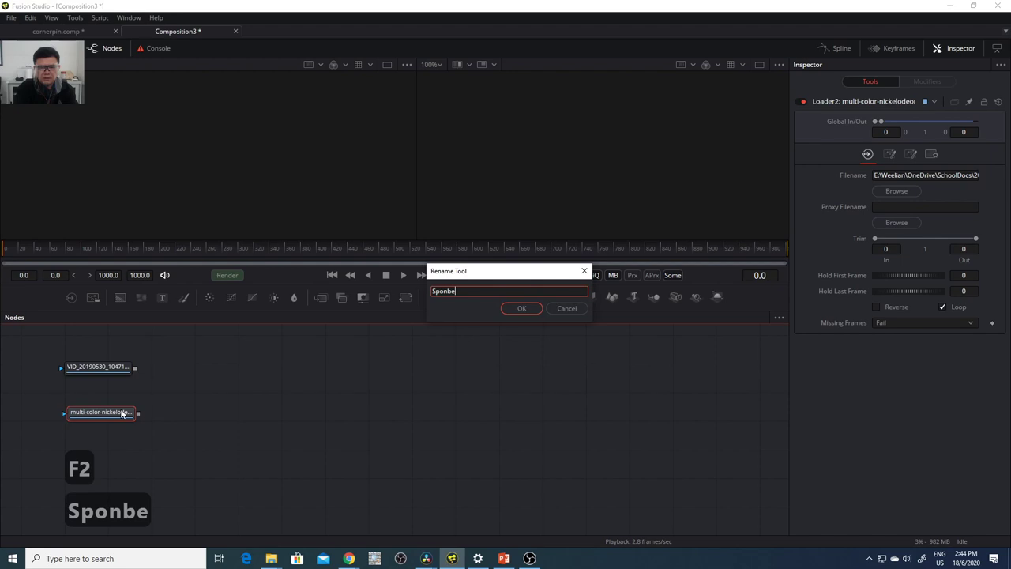
pyautogui.press('BackSpace')
pyautogui.press('BackSpace')
pyautogui.write('geBog')
pyautogui.press('BackSpace')
pyautogui.write('b')
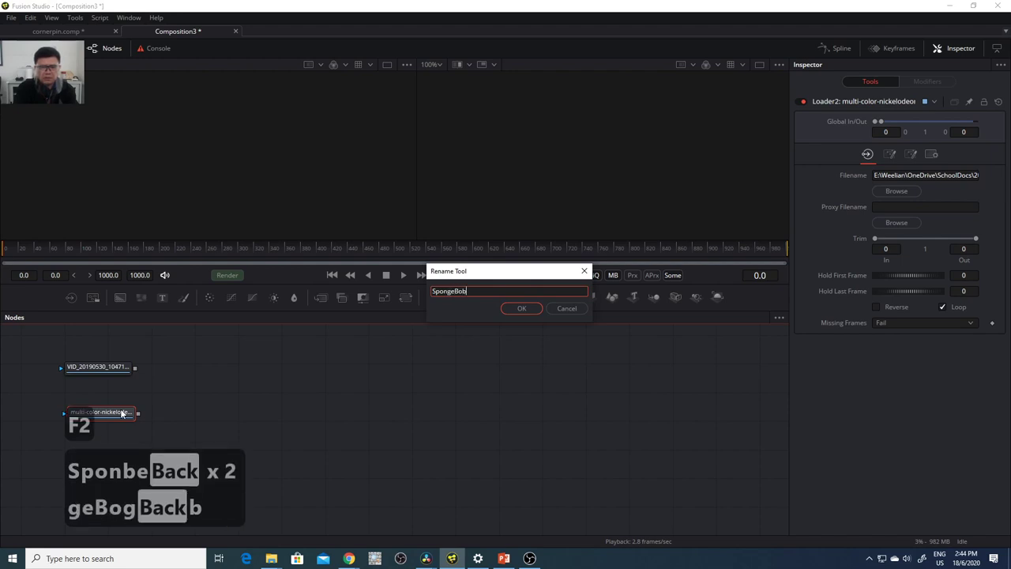
pyautogui.press('Return')
# - Rename the video Loader as VideoPlate and shift it slightly above SpongeBob
pyautogui.click(101, 369)
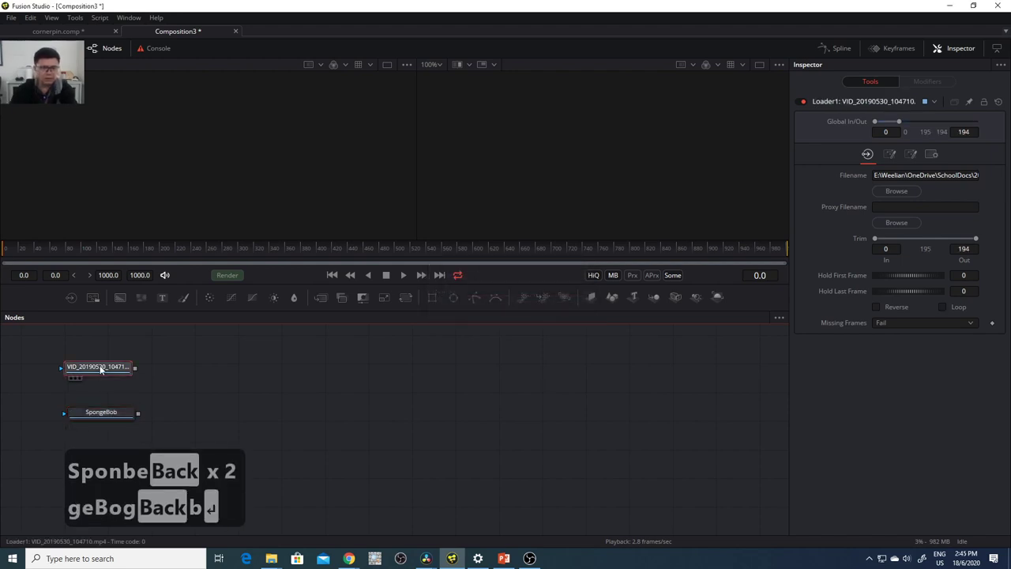
pyautogui.press('F2')
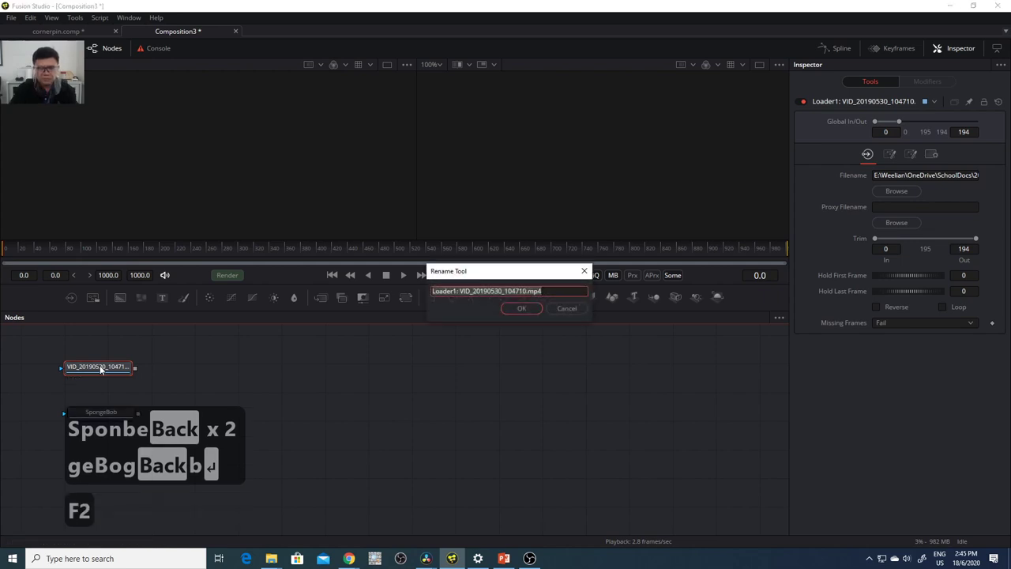
pyautogui.write('VideoPlate')
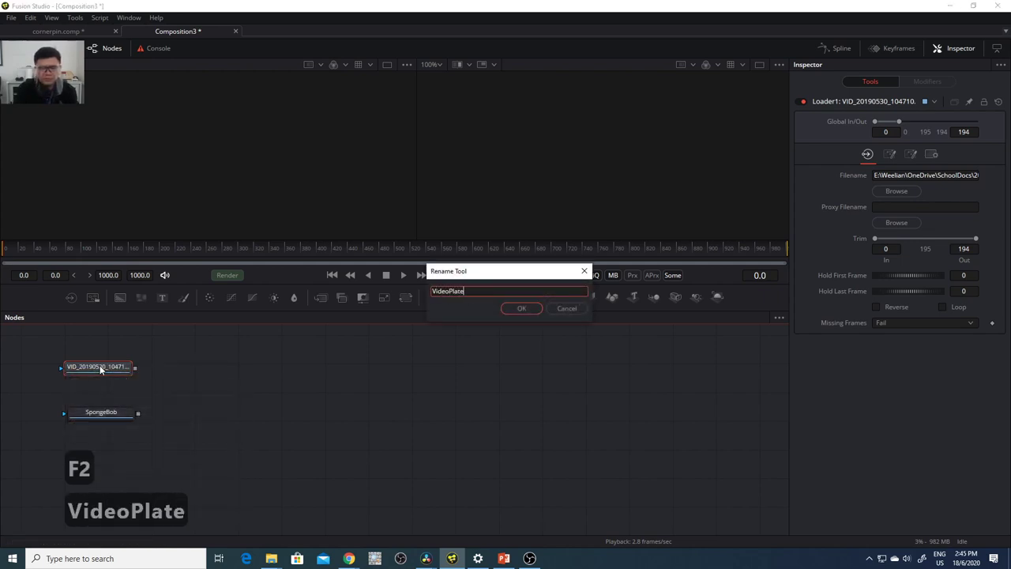
pyautogui.press('Return')
pyautogui.moveTo(101, 369); pyautogui.dragTo(113, 368)
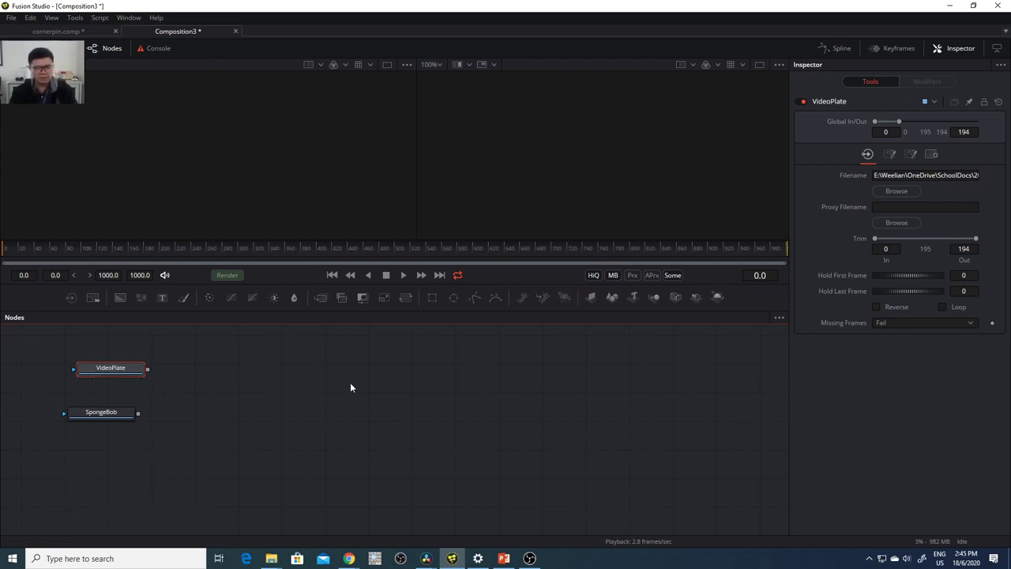
# - Add a Tracker node fed by VideoPlate and place it well to the right of that node
pyautogui.hotkey('shift', 'space')
pyautogui.write('corner')
pyautogui.press('BackSpace')
pyautogui.press('BackSpace')
pyautogui.press('BackSpace')
pyautogui.press('BackSpace')
pyautogui.press('BackSpace')
pyautogui.press('BackSpace')
pyautogui.write('tra')
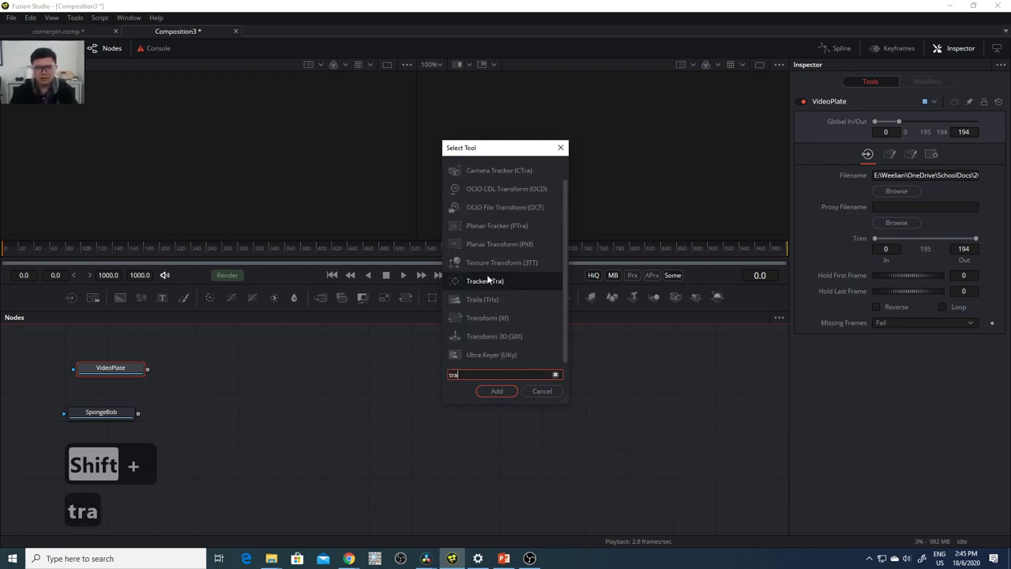
pyautogui.click(501, 391)
pyautogui.moveTo(199, 372); pyautogui.dragTo(278, 370)
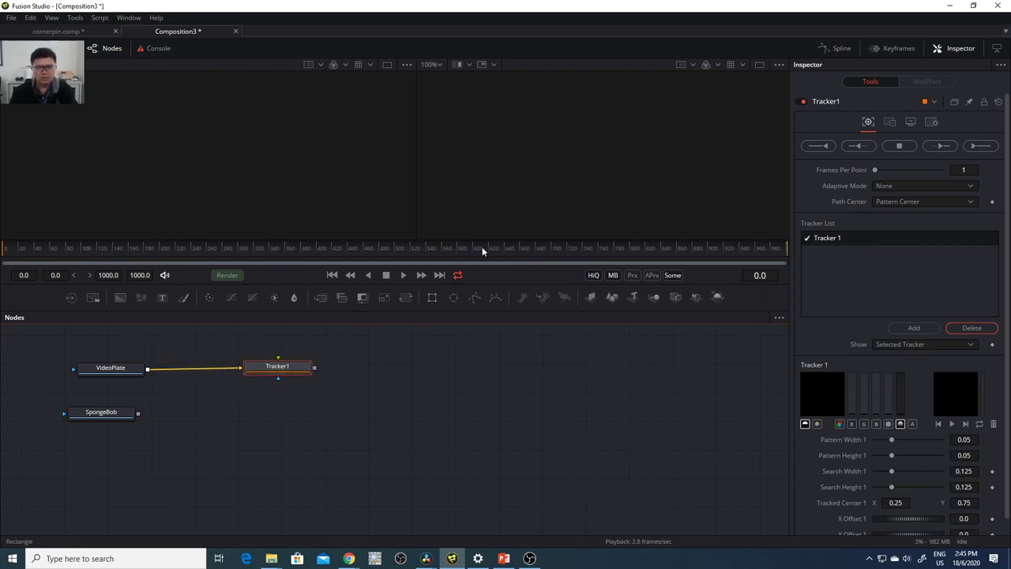
# - Display Tracker1 in the second viewer, fit the image, and switch to one taller single viewer
pyautogui.press('2')
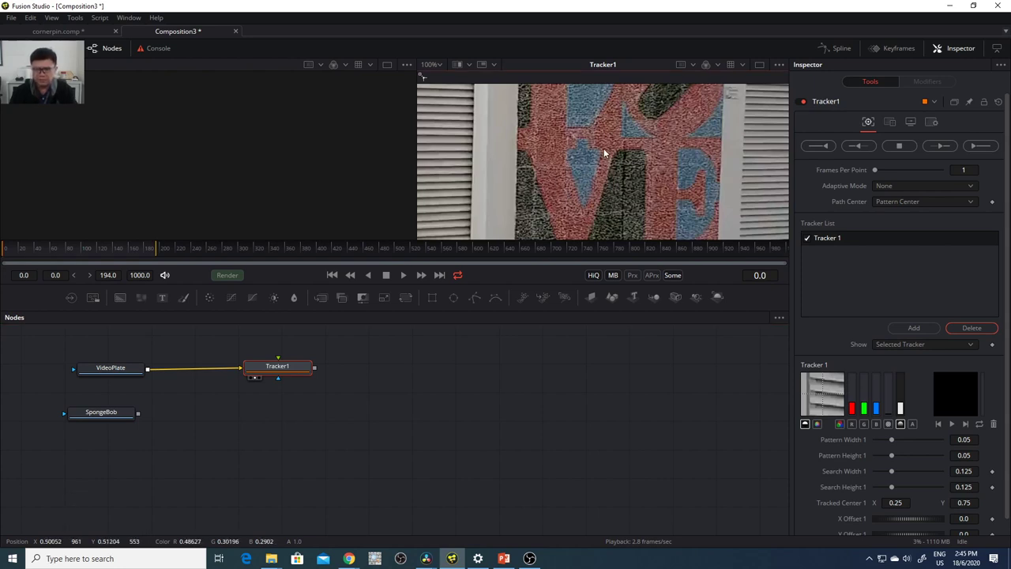
pyautogui.hotkey('ctrl', 'f')
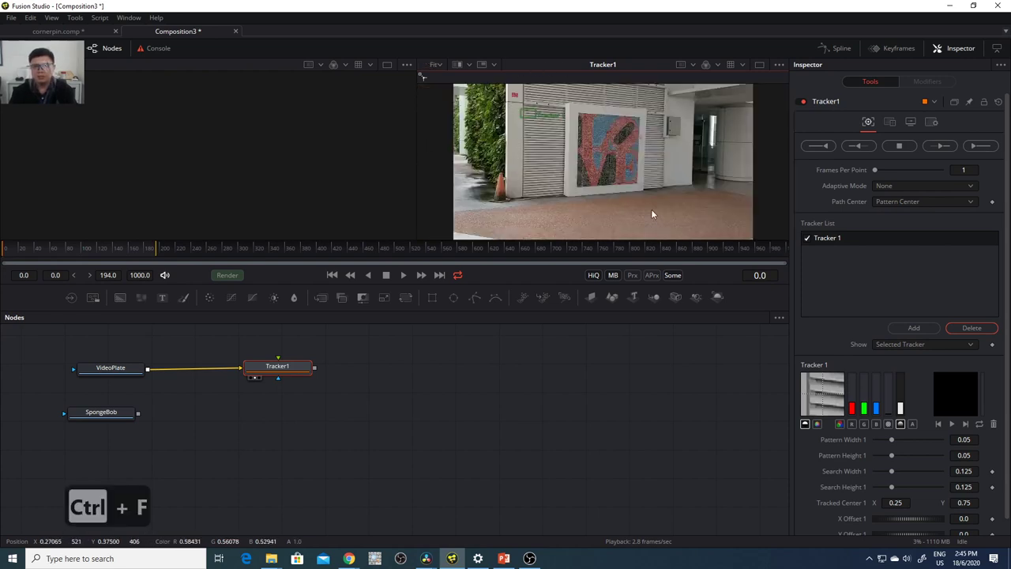
pyautogui.click(759, 64)
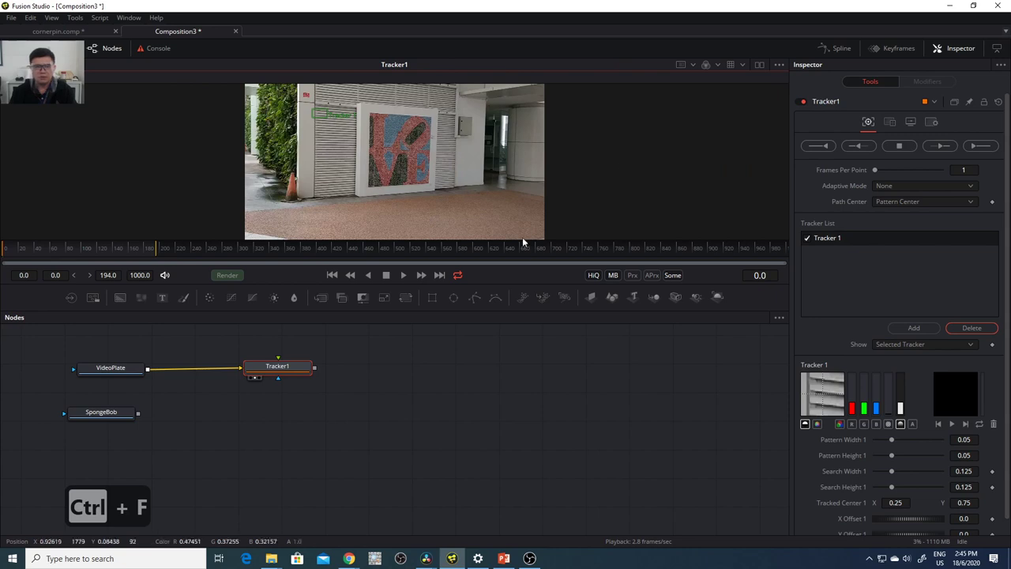
pyautogui.moveTo(526, 244); pyautogui.dragTo(529, 280)
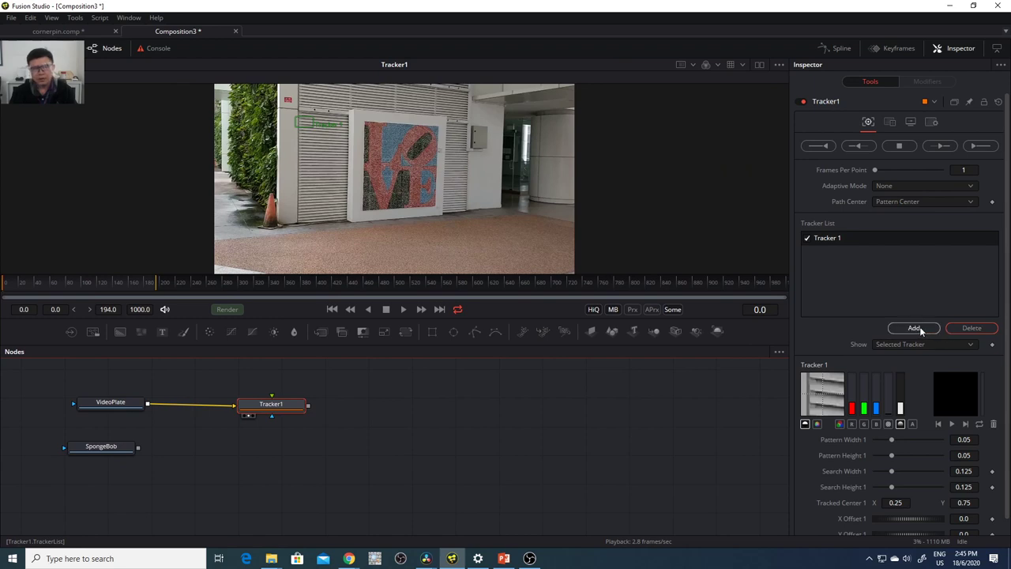
# - Place Tracker 1 on the mural's top-left corner, and add Tracker 2 on its top-right corner with a smaller search area
pyautogui.moveTo(299, 120); pyautogui.dragTo(376, 132)
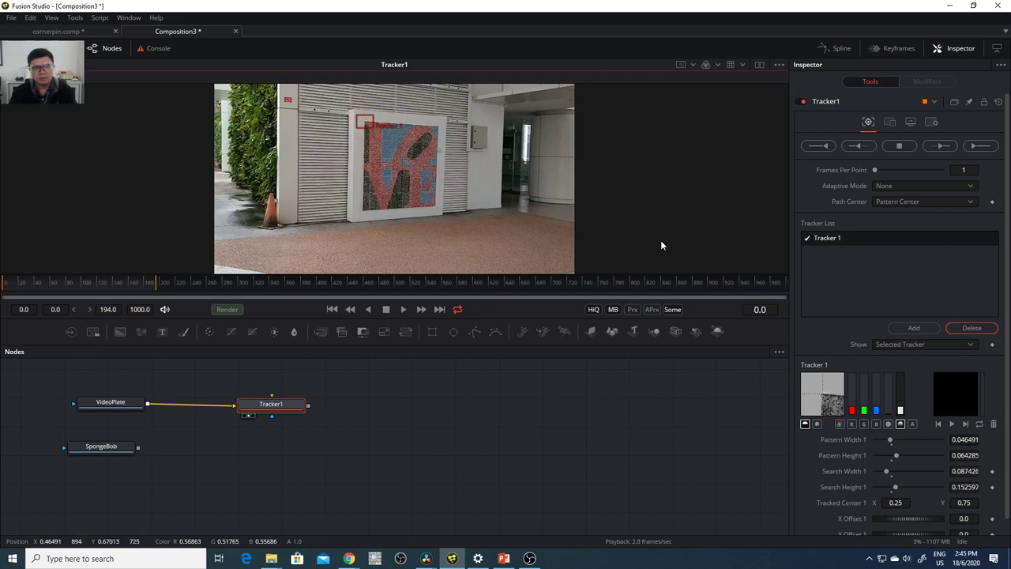
pyautogui.click(914, 327)
pyautogui.moveTo(482, 122); pyautogui.dragTo(432, 126)
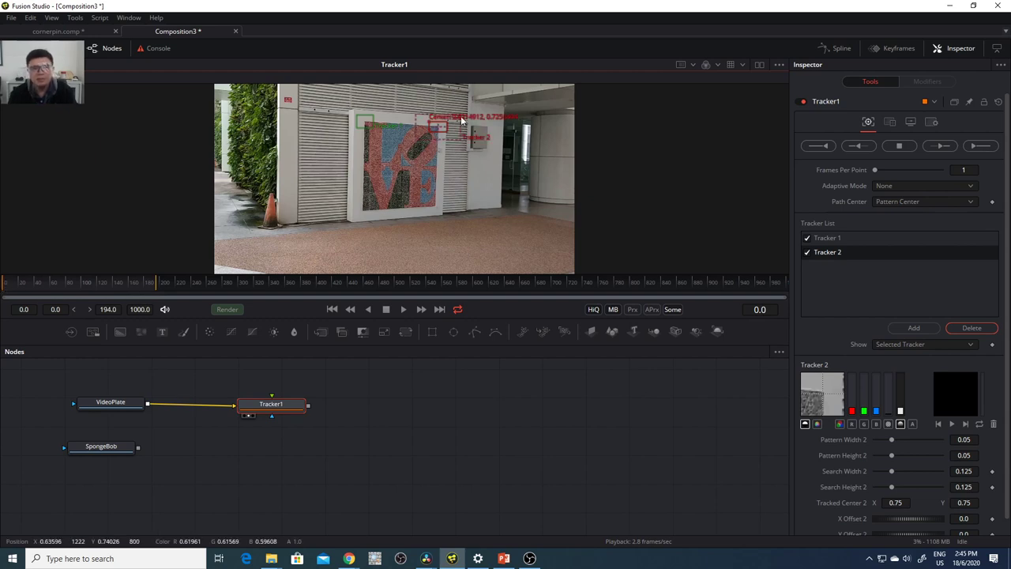
pyautogui.moveTo(461, 143); pyautogui.dragTo(451, 144)
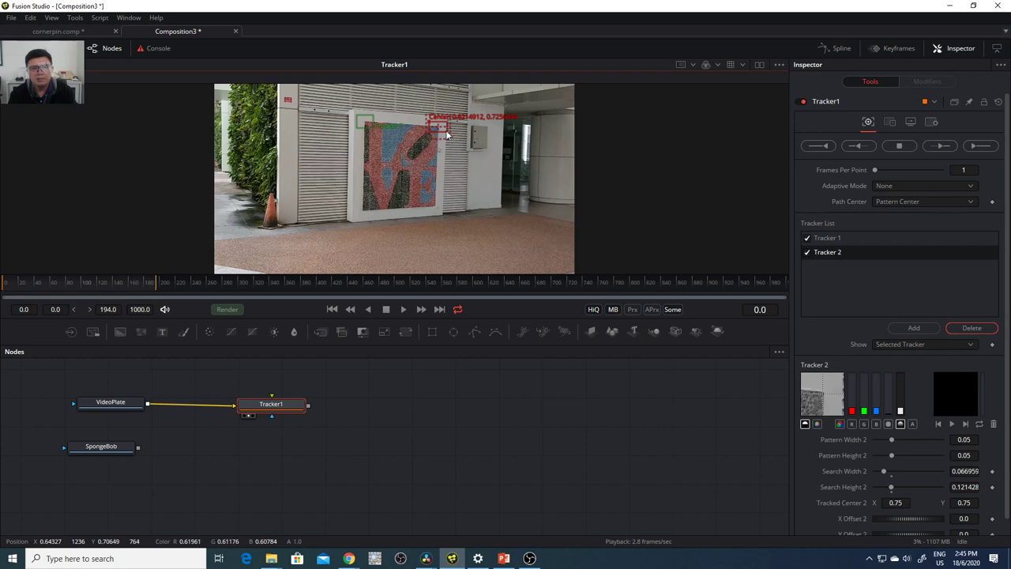
# - Add Tracker 3 on the mural's bottom-left corner and Tracker 4 on its bottom-right corner, fitting their boxes to the corners
pyautogui.click(912, 329)
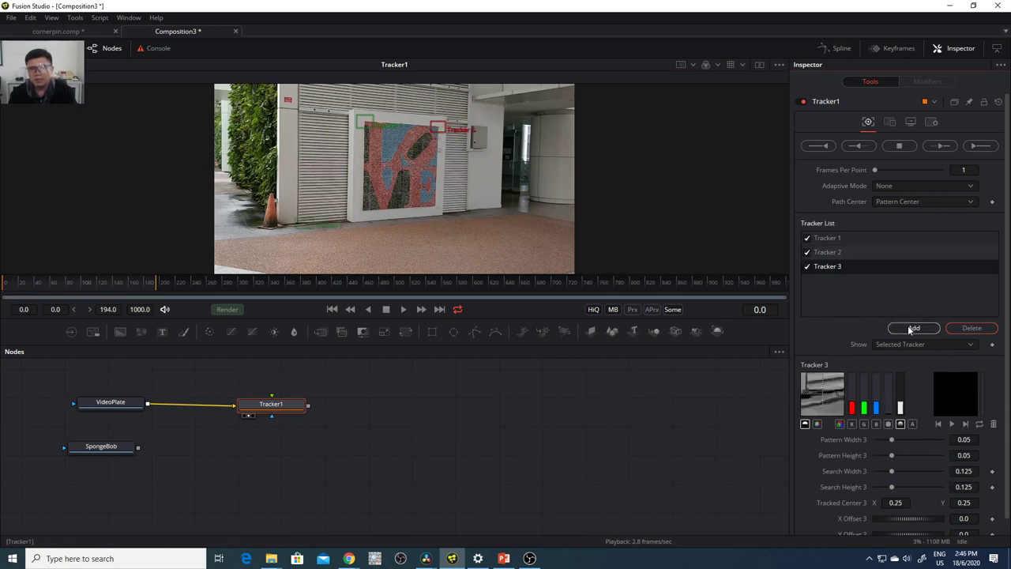
pyautogui.moveTo(295, 222); pyautogui.dragTo(379, 223)
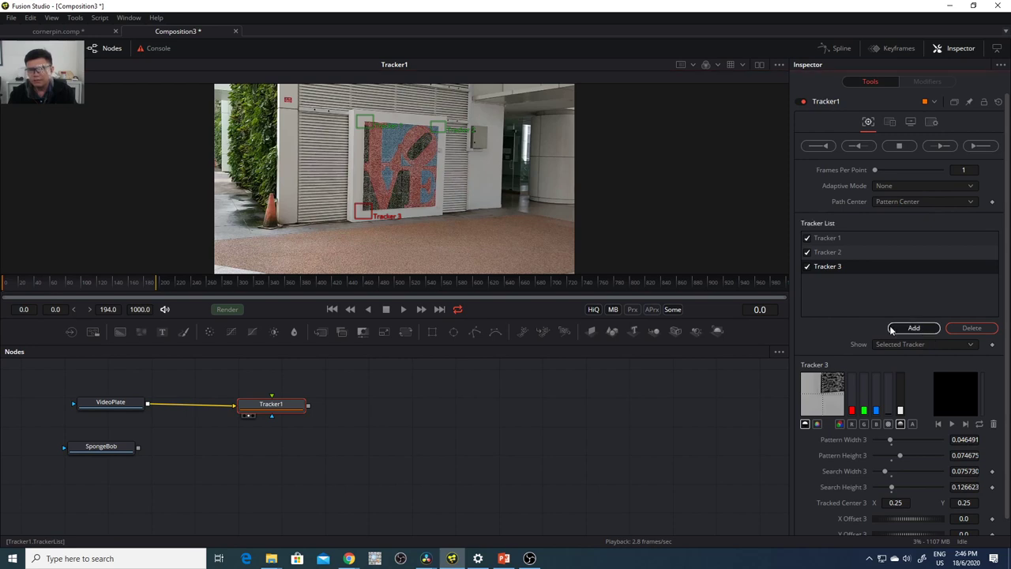
pyautogui.click(914, 327)
pyautogui.moveTo(475, 218)
pyautogui.mouseDown()
pyautogui.moveTo(483, 226)
pyautogui.moveTo(428, 205)
pyautogui.moveTo(461, 217)
pyautogui.moveTo(448, 216)
pyautogui.mouseUp()
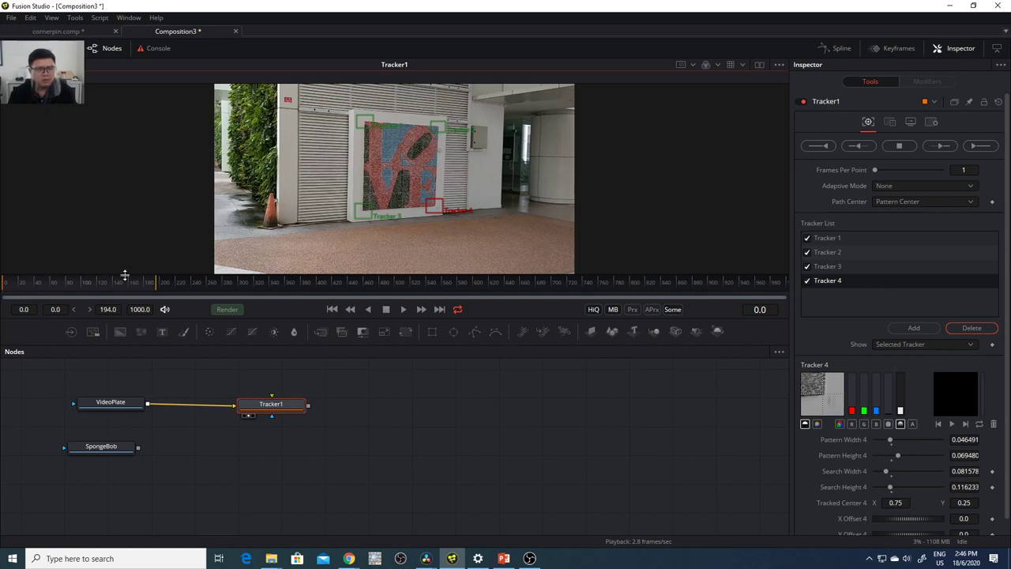
# - Set the composition's global end frame to 194 and track all four points forward
pyautogui.click(140, 309)
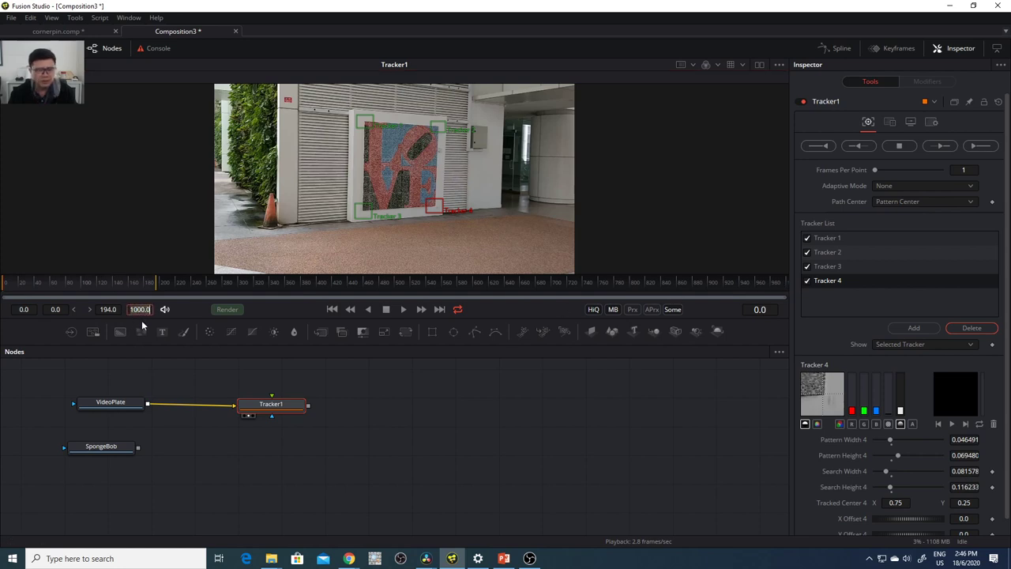
pyautogui.write('194')
pyautogui.press('Return')
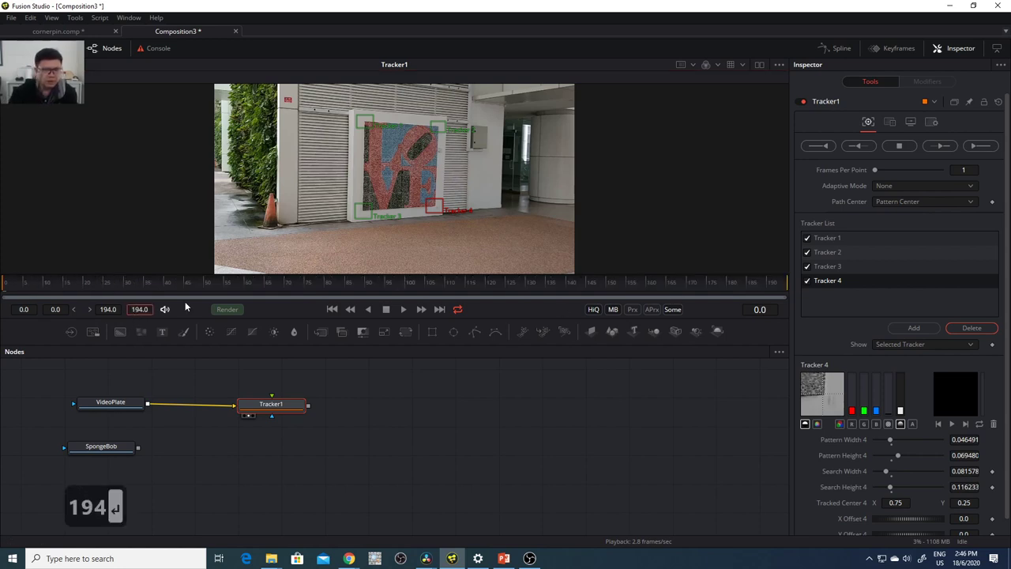
pyautogui.click(987, 147)
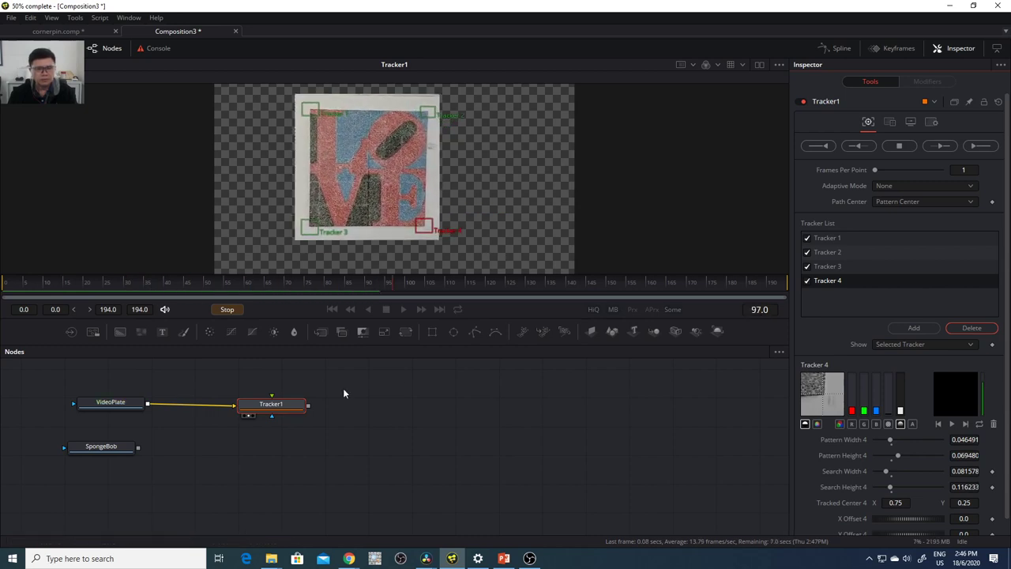
# - Rearrange the nodes with SpongeBob above Tracker1 and VideoPlate level with it, and dismiss the render completion message
pyautogui.moveTo(303, 409); pyautogui.dragTo(388, 432)
pyautogui.moveTo(119, 447); pyautogui.dragTo(382, 385)
pyautogui.moveTo(115, 410); pyautogui.dragTo(121, 443)
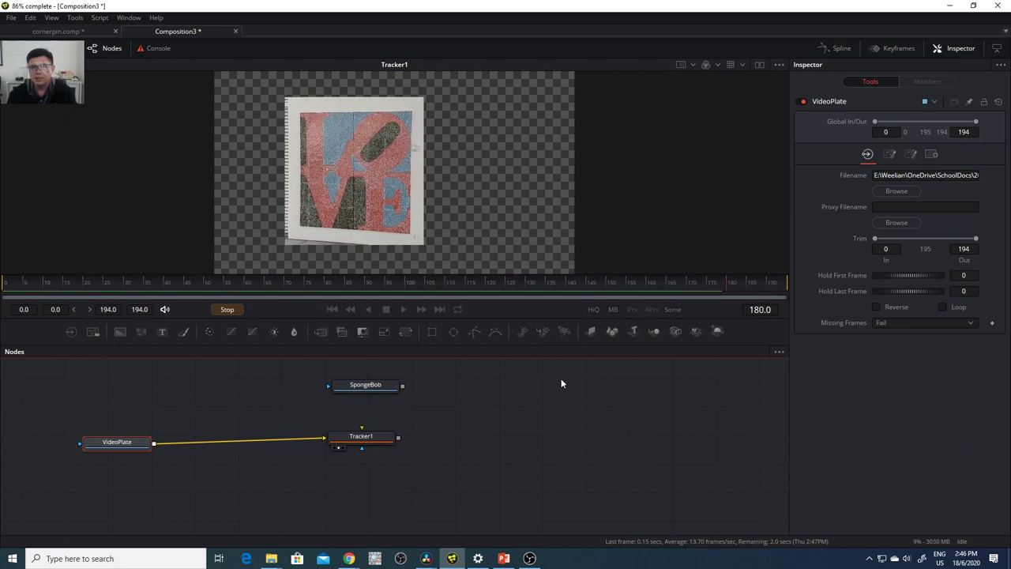
pyautogui.click(606, 327)
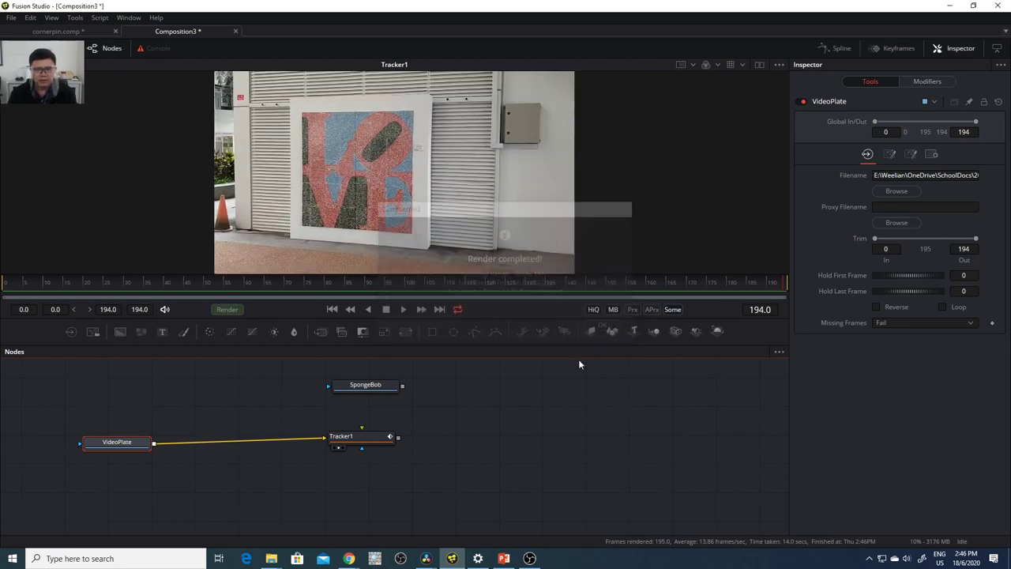
# - Set Tracker1's operation to Corner Positioning
pyautogui.click(367, 390)
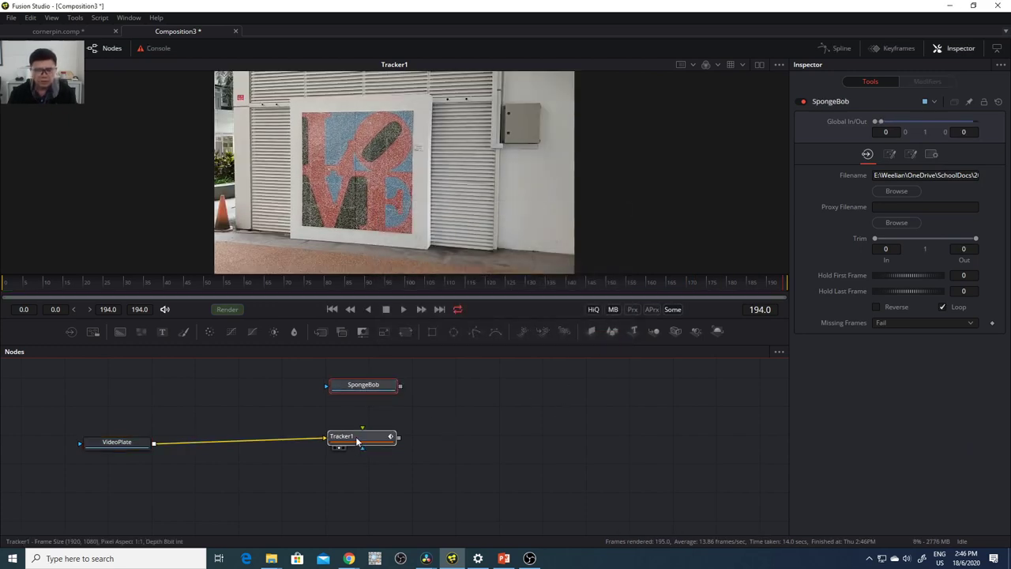
pyautogui.click(361, 441)
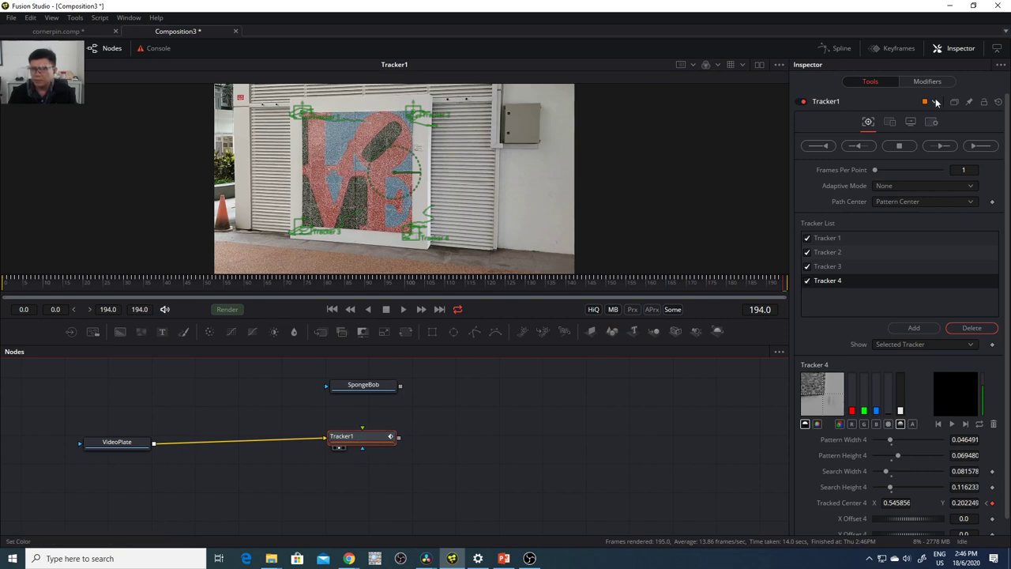
pyautogui.click(890, 124)
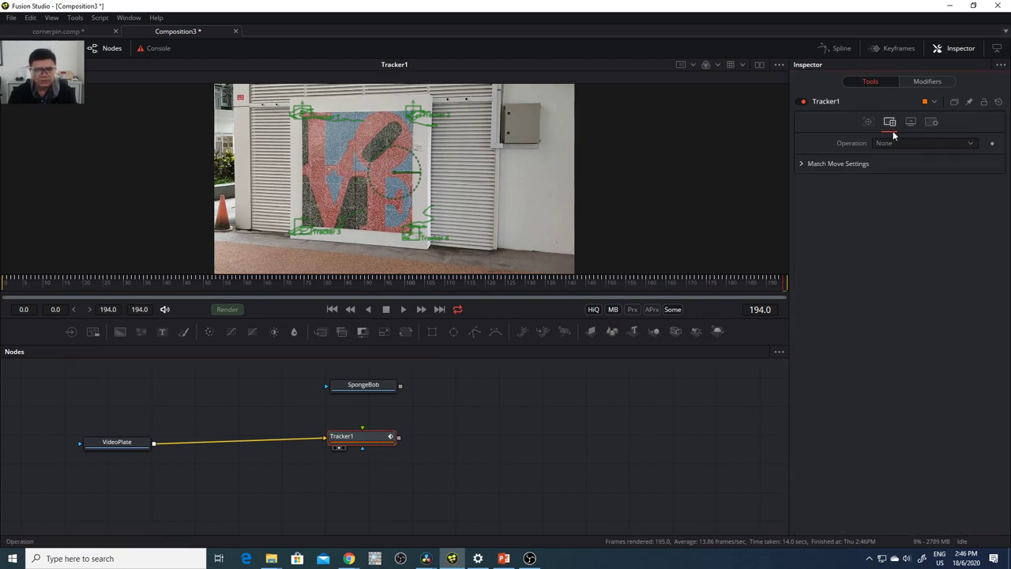
pyautogui.click(893, 143)
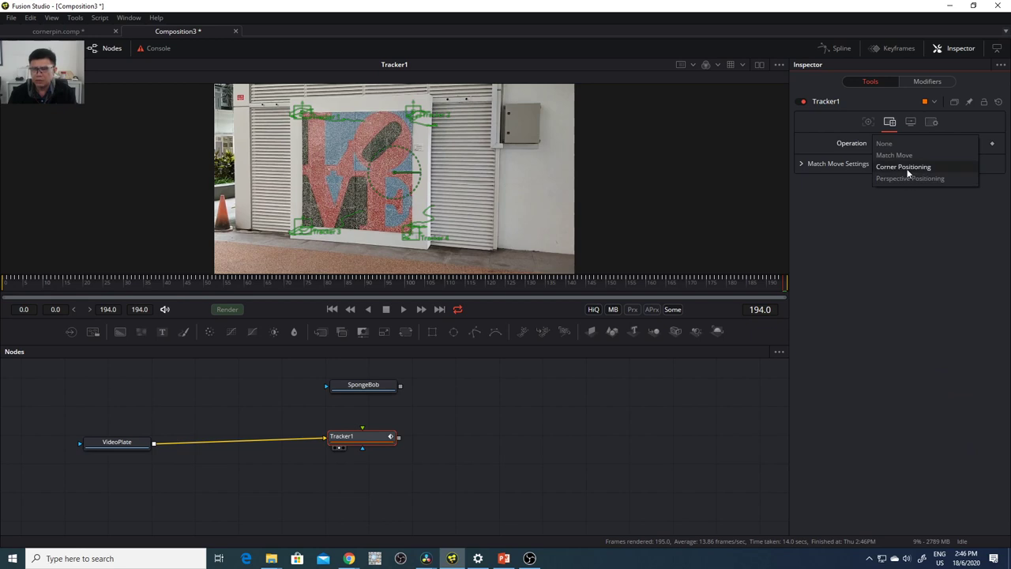
pyautogui.click(913, 167)
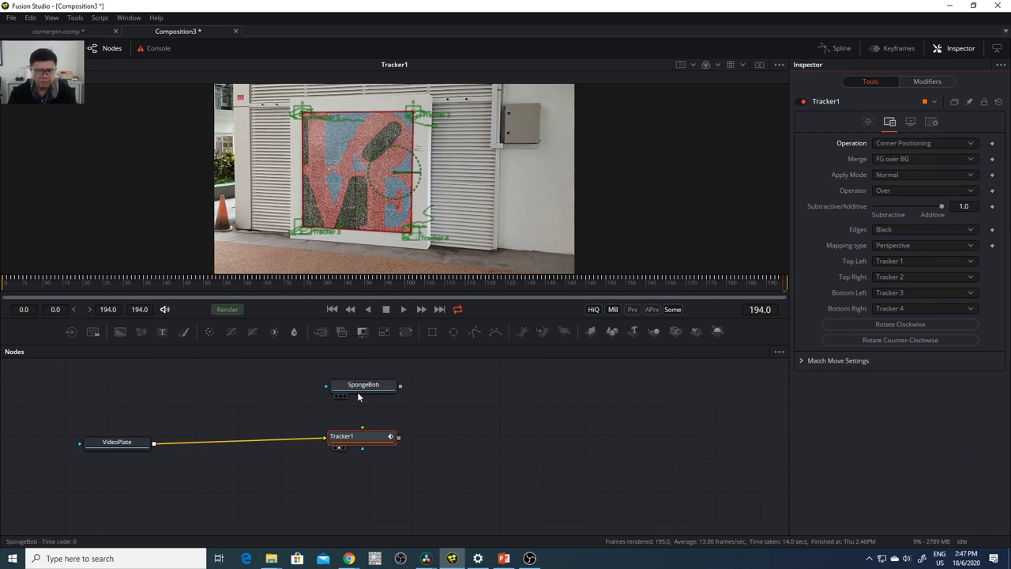
# - Connect SpongeBob to Tracker1's foreground input and play back the composite
pyautogui.moveTo(399, 387); pyautogui.dragTo(362, 430)
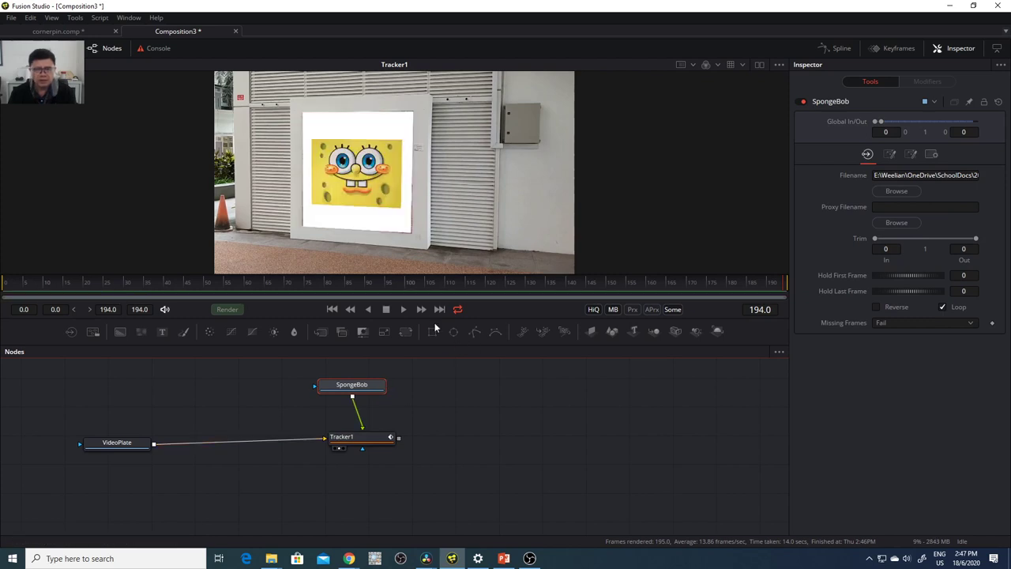
pyautogui.click(403, 310)
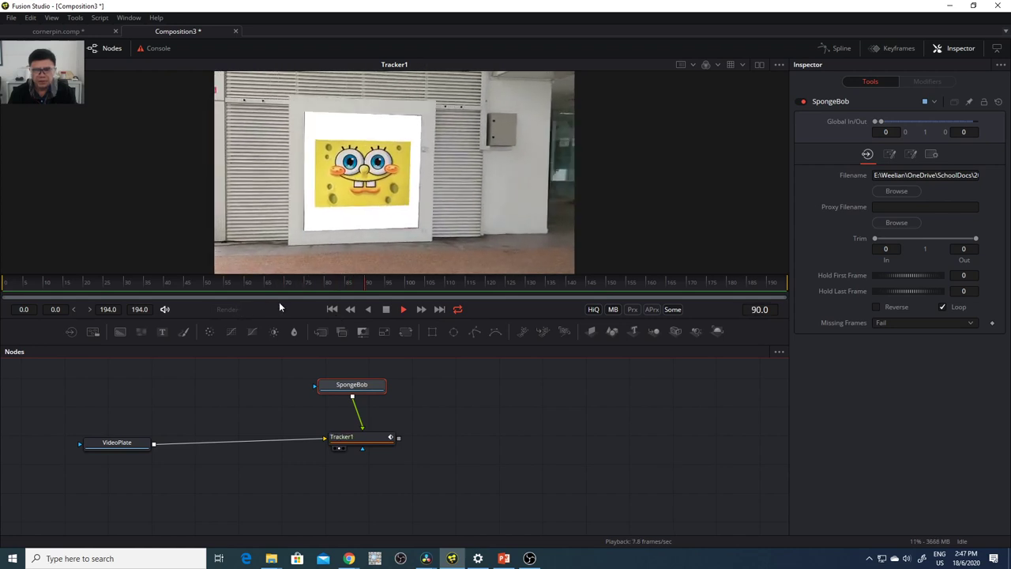
pyautogui.click(385, 310)
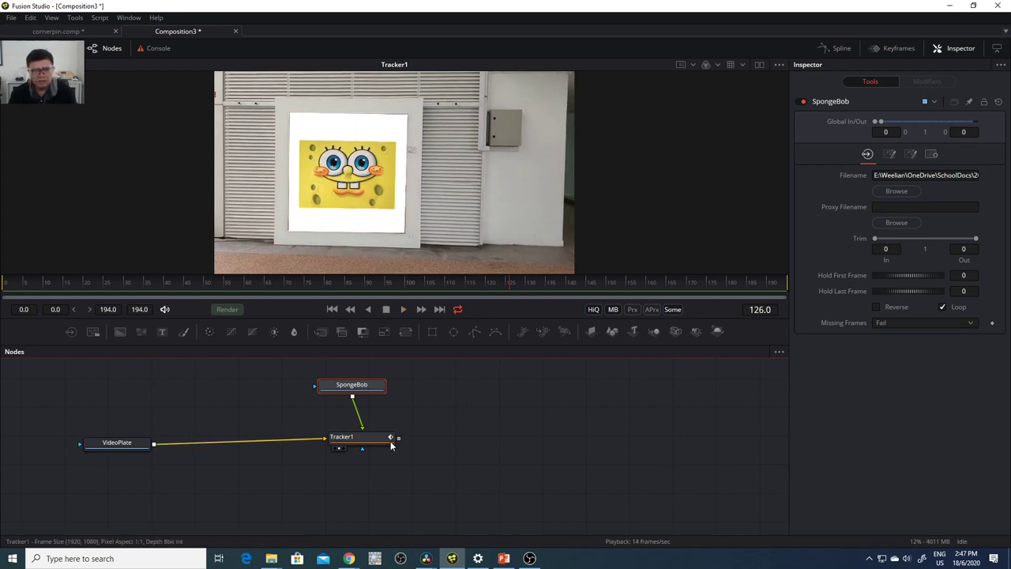
# - Add a Saver node with its output file named SpongeBobWall in the Clips folder, using the QuickTime Movies file type
pyautogui.click(91, 333)
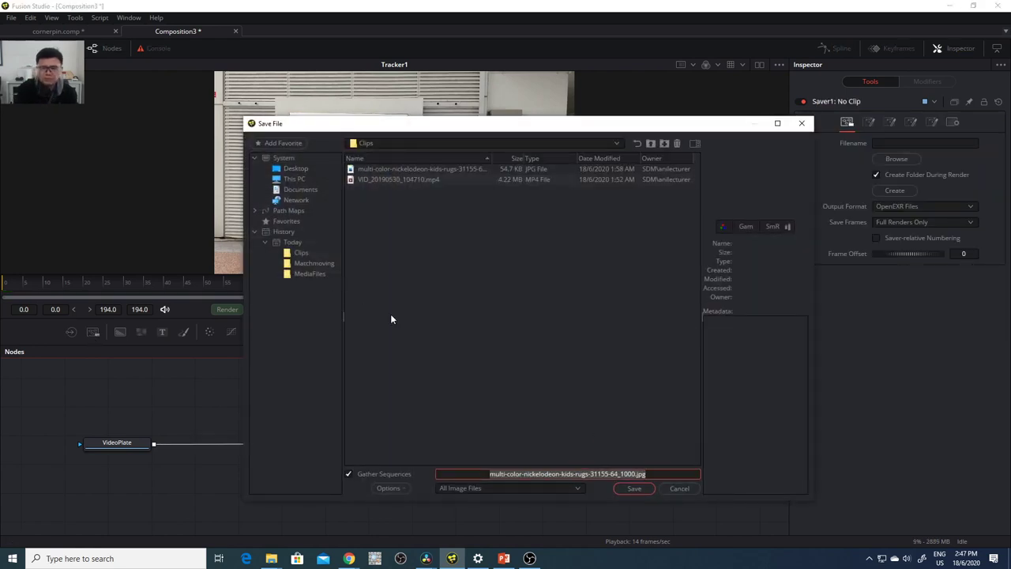
pyautogui.write('Sp')
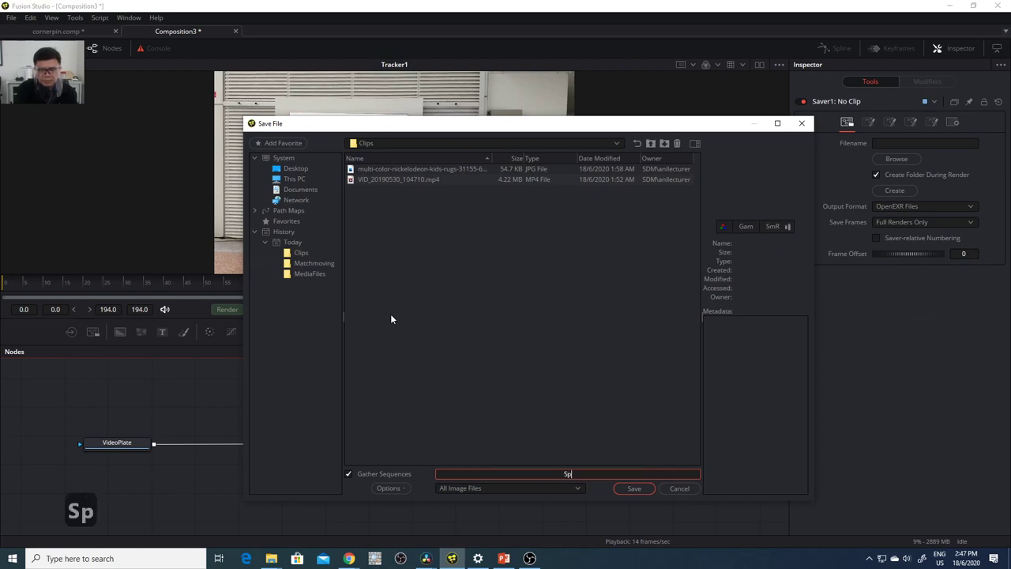
pyautogui.write('ongeBobWall')
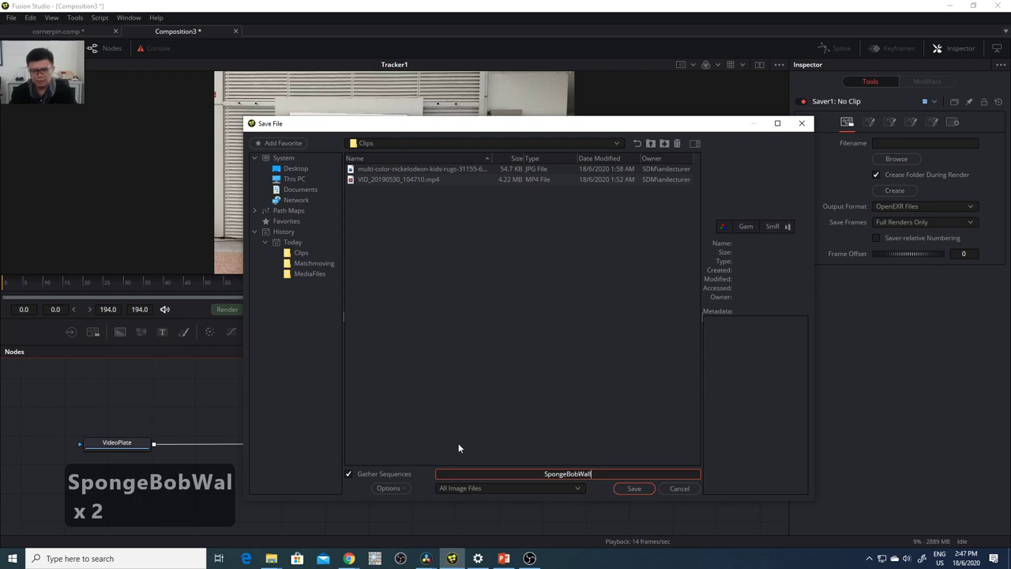
pyautogui.click(482, 491)
pyautogui.scroll(-3, 484, 510)
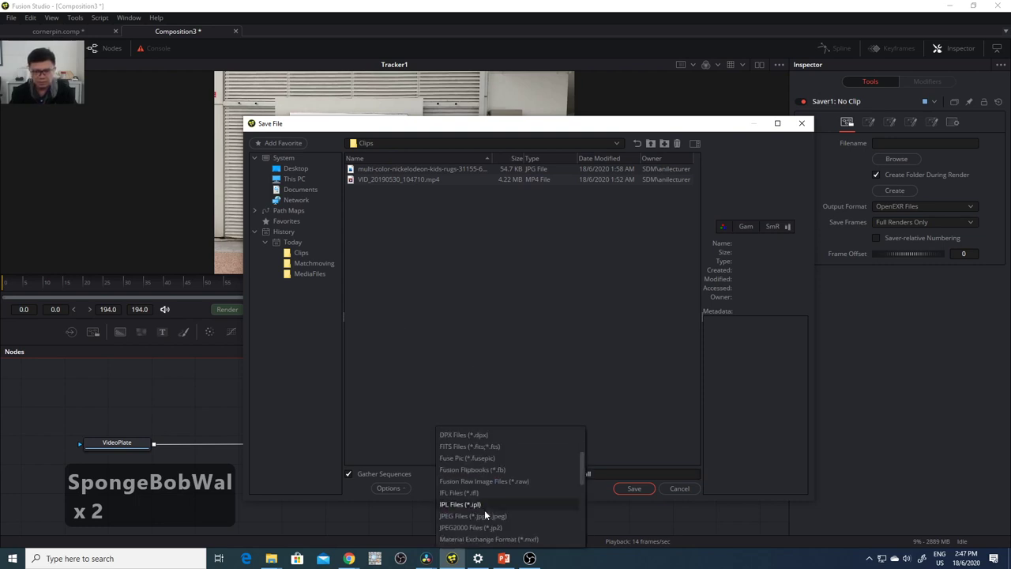
pyautogui.scroll(-3, 486, 517)
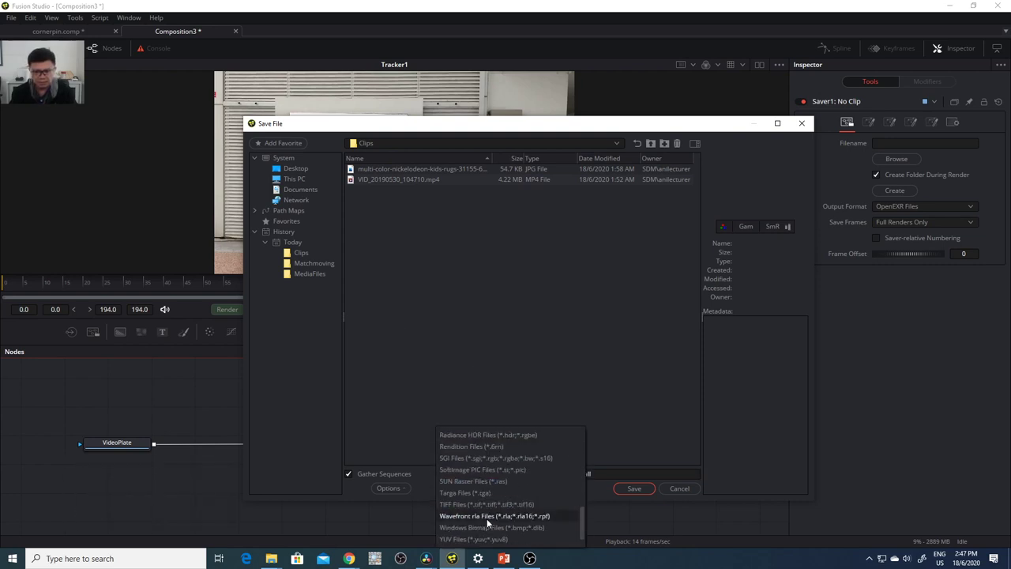
pyautogui.scroll(1, 491, 505)
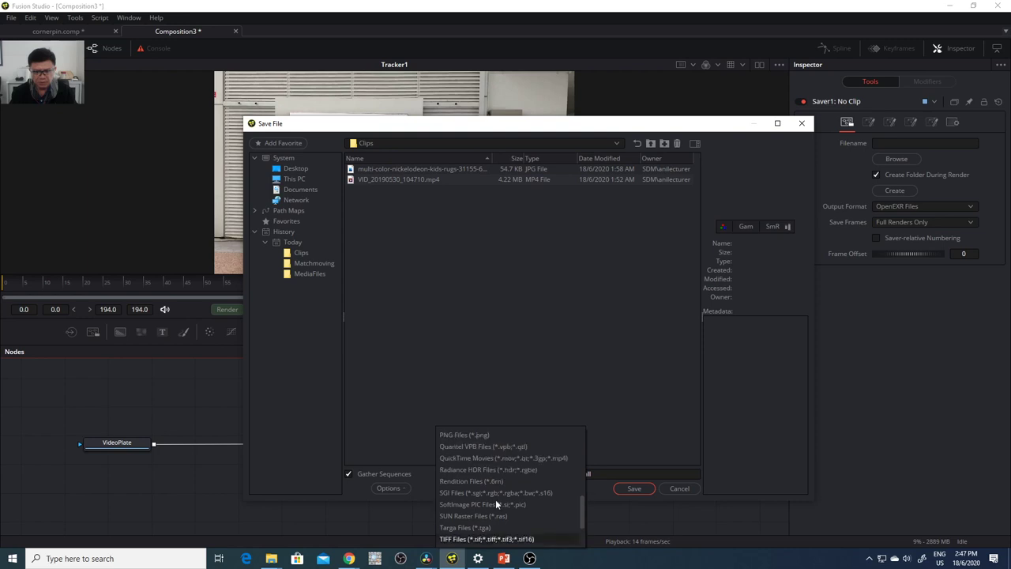
pyautogui.click(495, 459)
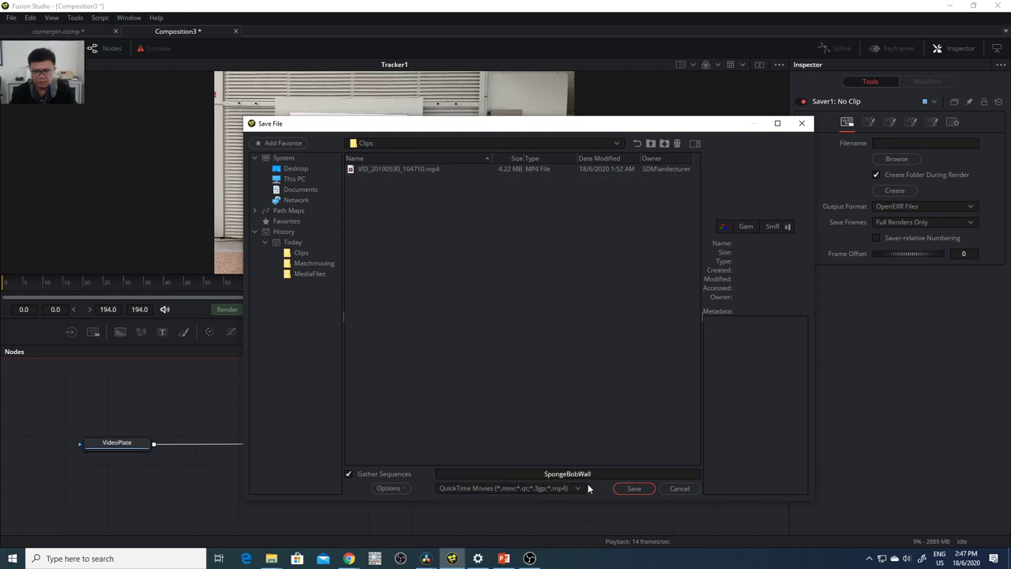
pyautogui.click(635, 489)
# - Pull the SpongeBobWall saver out from between SpongeBob and Tracker1 and place it to the right of Tracker1
pyautogui.moveTo(381, 416)
pyautogui.mouseDown()
pyautogui.moveTo(500, 434)
pyautogui.moveTo(372, 421)
pyautogui.mouseUp()
pyautogui.click(360, 386)
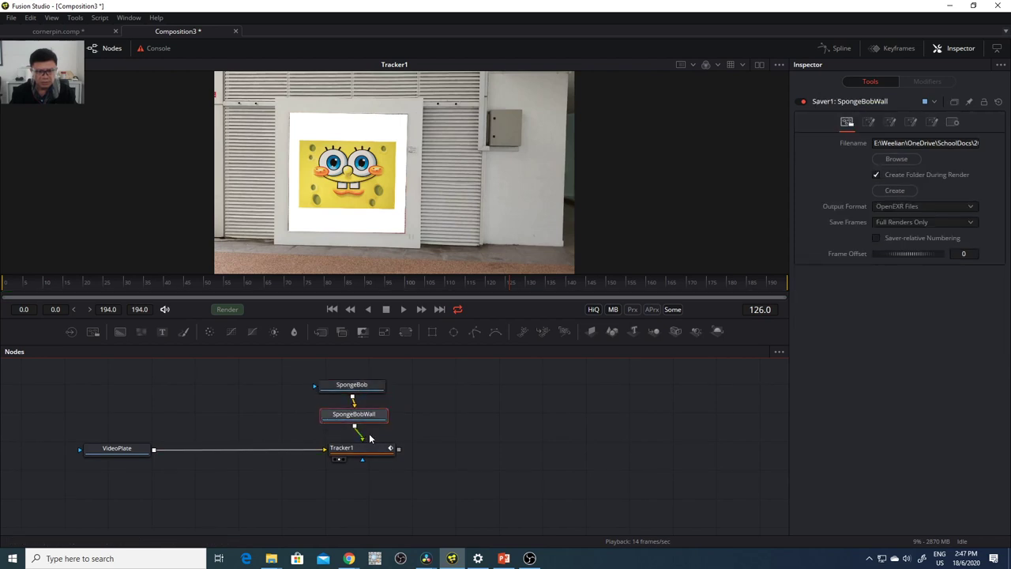
pyautogui.click(355, 386)
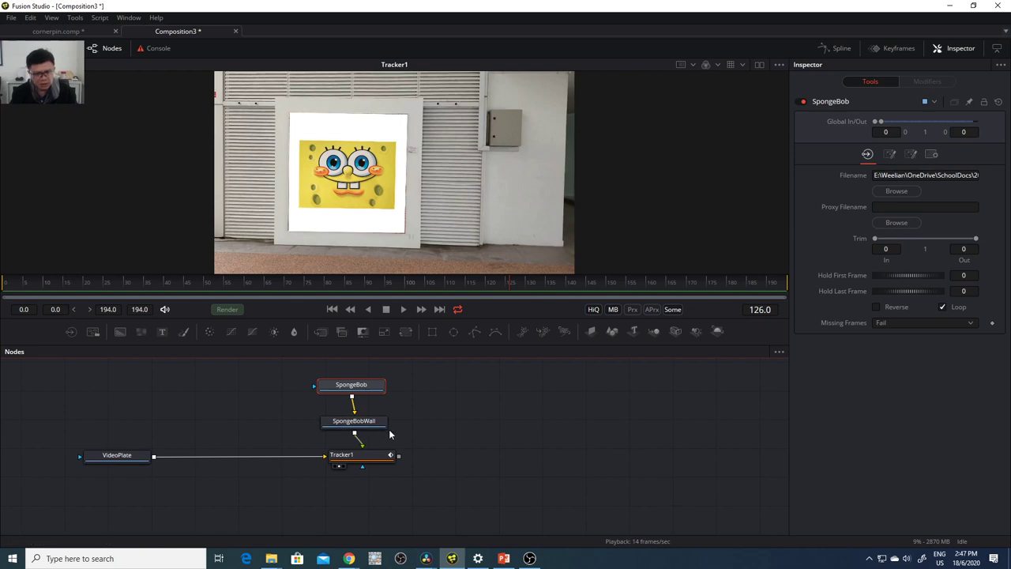
pyautogui.moveTo(359, 427); pyautogui.dragTo(536, 427)
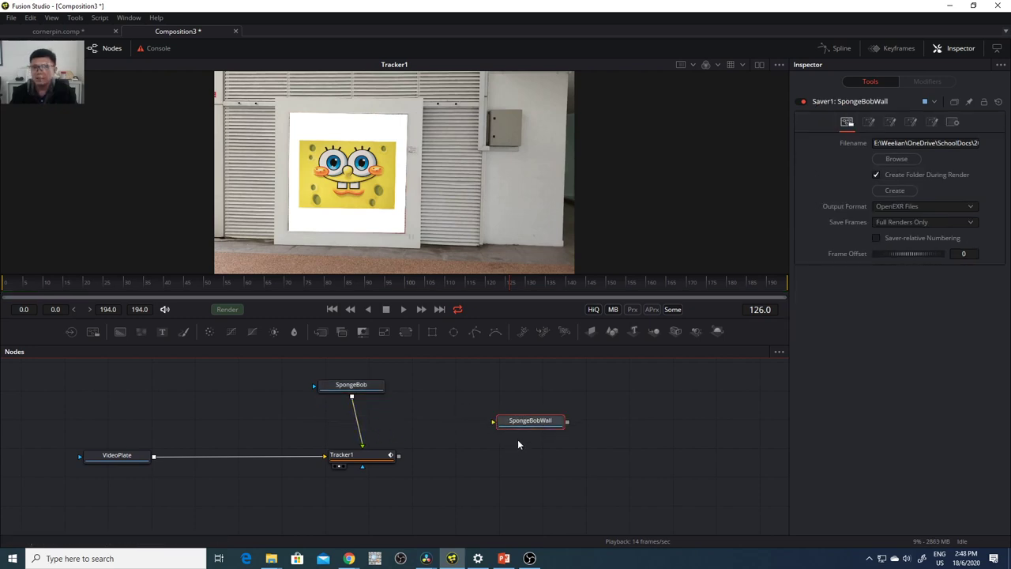
# - Set the SpongeBobWall saver's output format to QuickTime Movies and open its compression settings
pyautogui.click(950, 206)
pyautogui.click(925, 251)
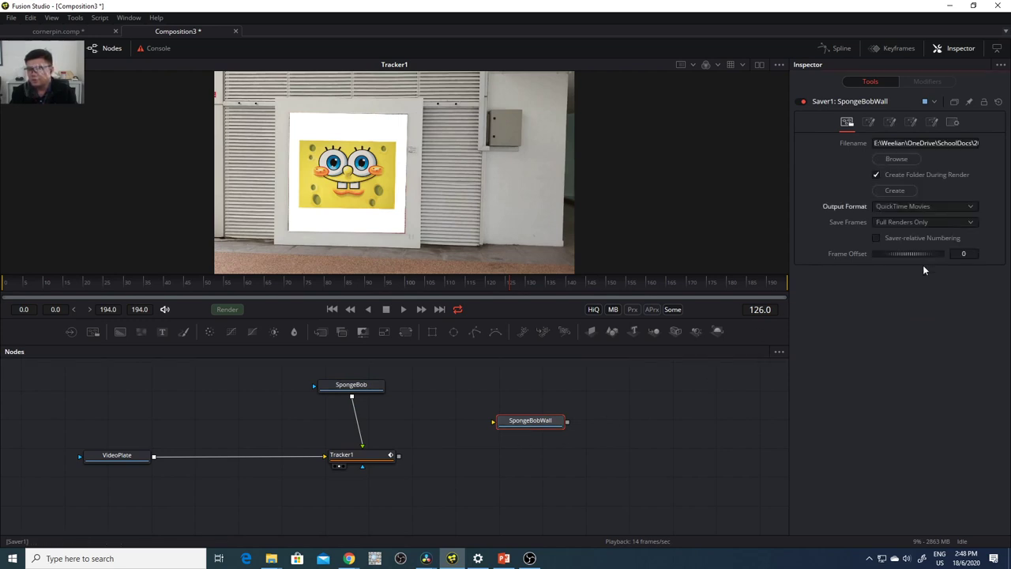
pyautogui.click(928, 124)
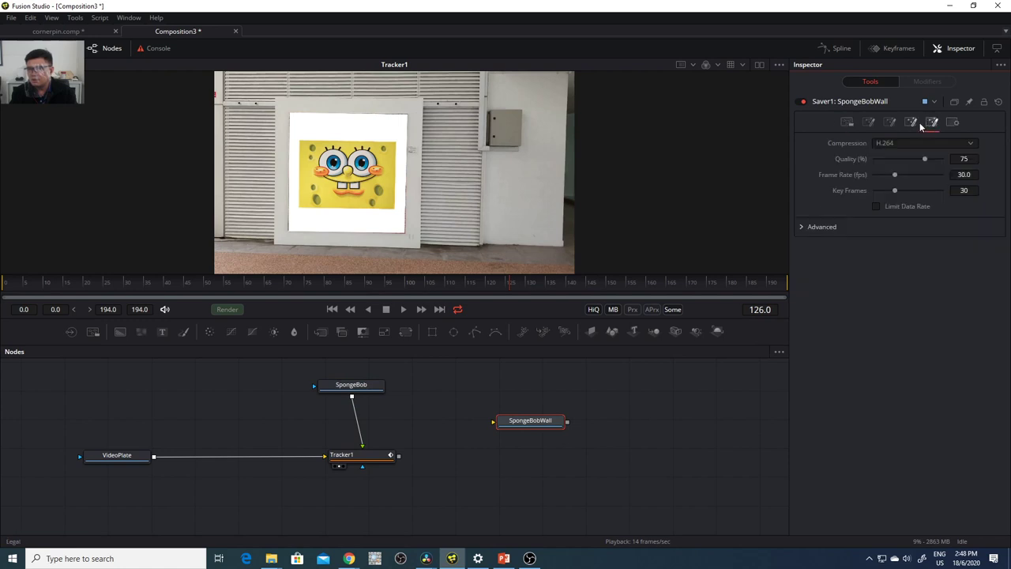
# - Connect Tracker1's output to the SpongeBobWall saver and tidy the node layout, with SpongeBob directly above Tracker1 and the saver level with it
pyautogui.moveTo(399, 456); pyautogui.dragTo(518, 450)
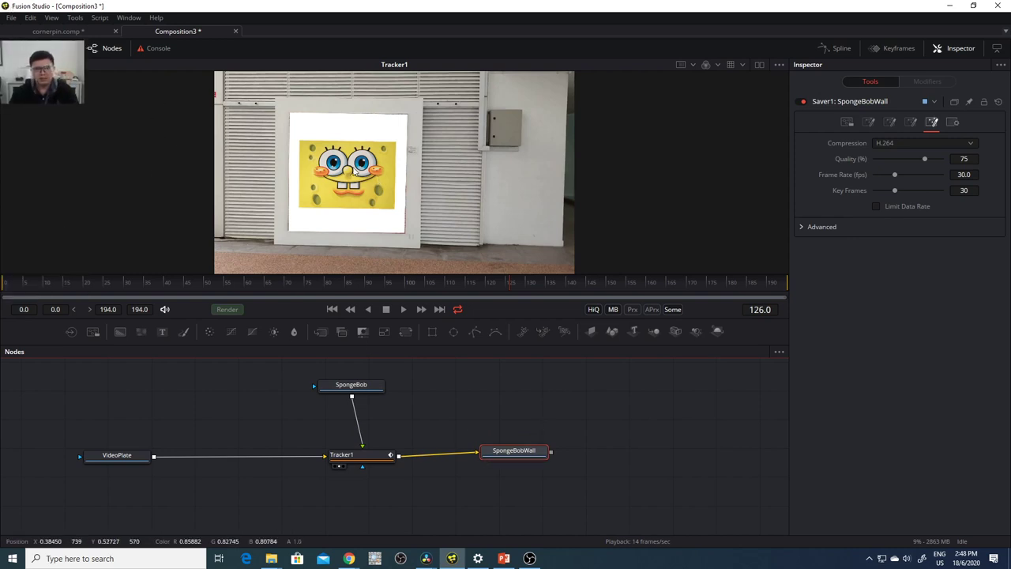
pyautogui.moveTo(527, 458); pyautogui.dragTo(522, 460)
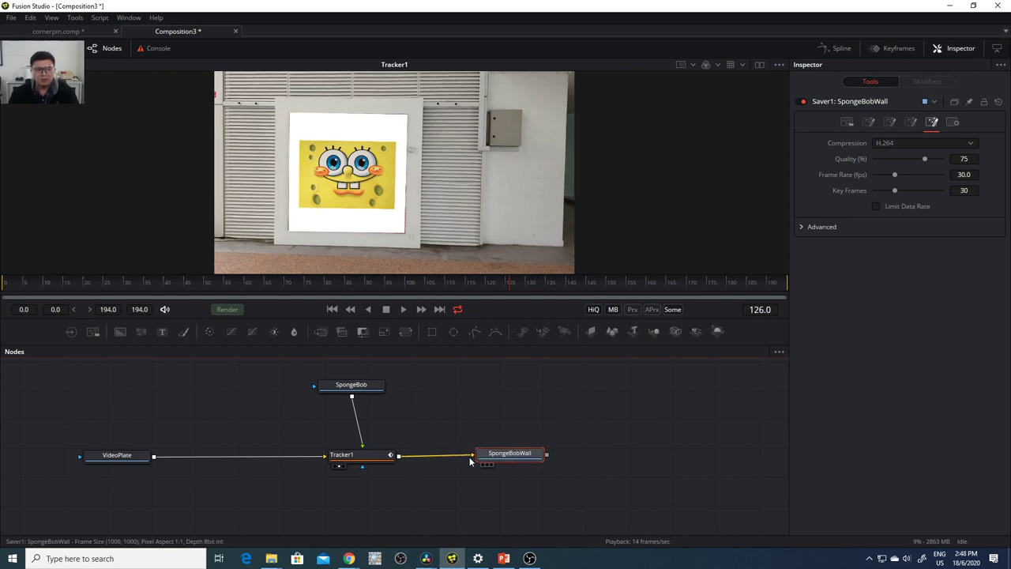
pyautogui.moveTo(361, 385); pyautogui.dragTo(371, 399)
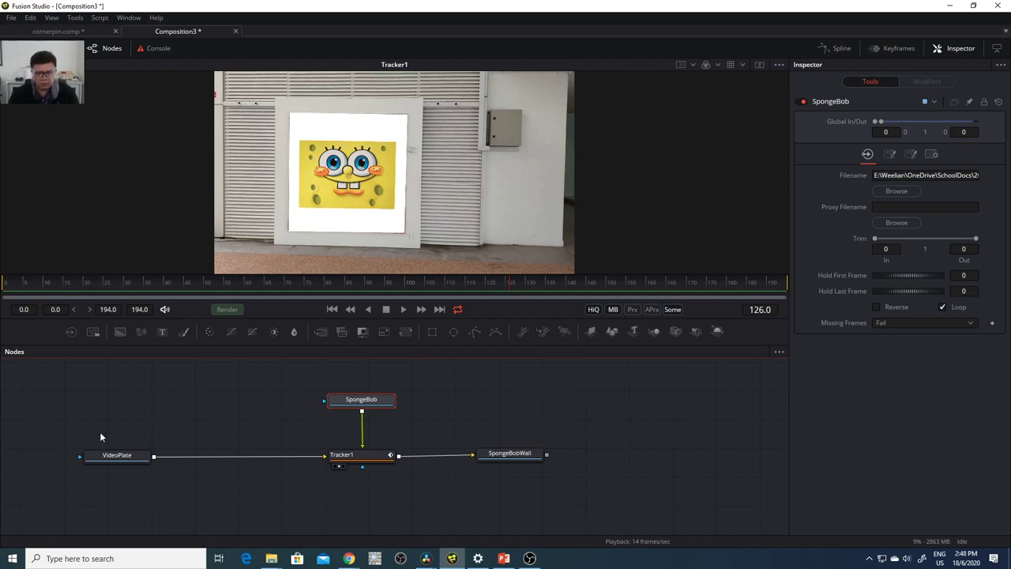
pyautogui.scroll(-2, 582, 474)
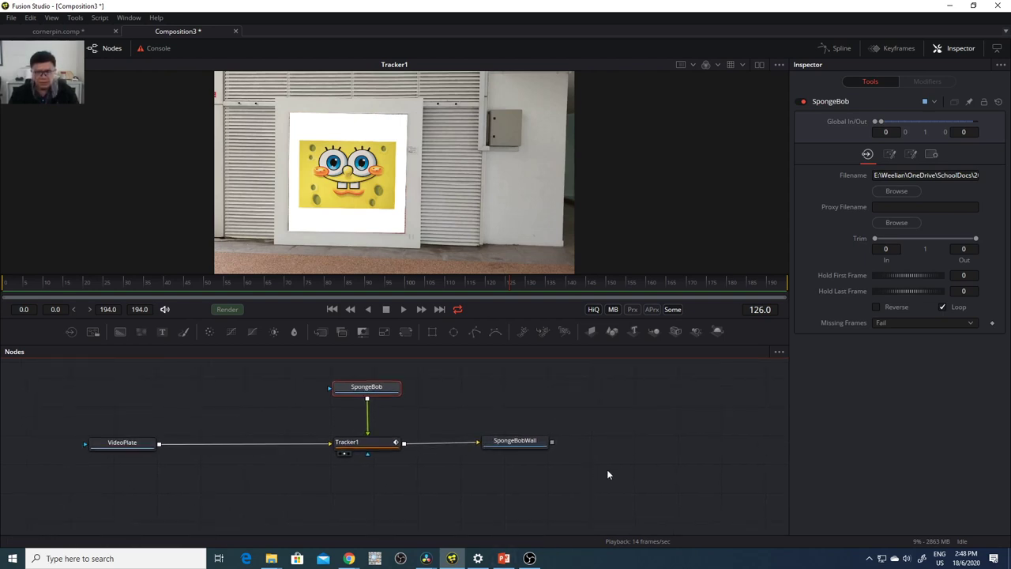
pyautogui.moveTo(547, 442); pyautogui.dragTo(546, 446)
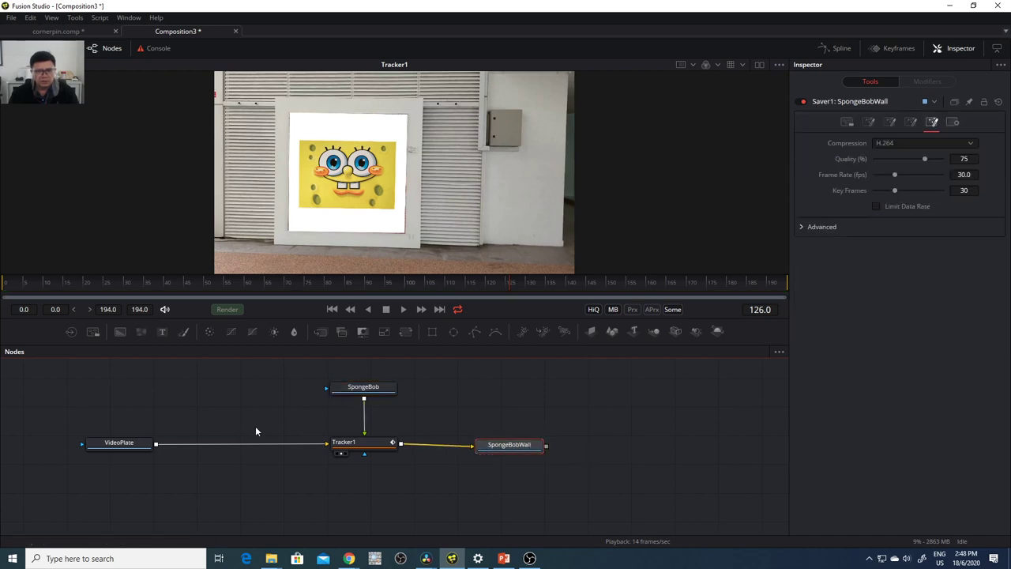
# - Move the VideoPlate node closer to Tracker1 and nudge the SpongeBobWall node slightly farther from it
pyautogui.moveTo(144, 443); pyautogui.dragTo(200, 444)
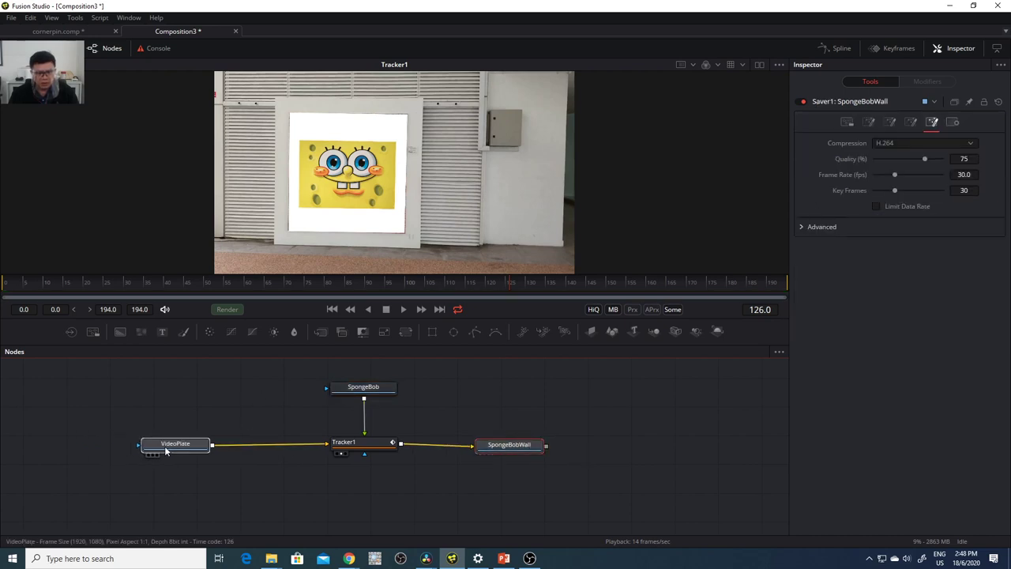
pyautogui.moveTo(498, 447); pyautogui.dragTo(504, 449)
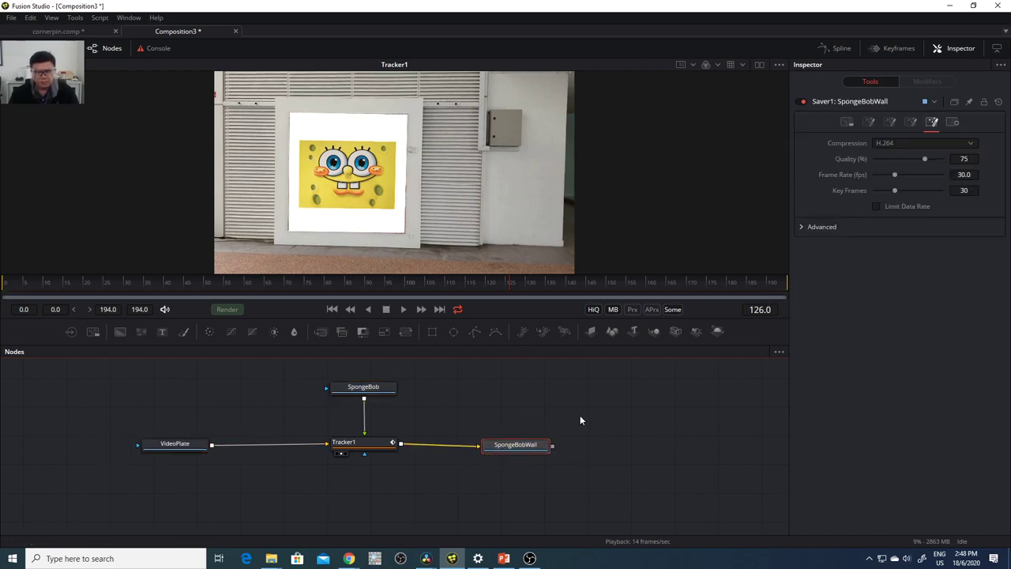
# - Switch to the Matchmove project in DaVinci Resolve and open the Project Manager
pyautogui.moveTo(427, 559)
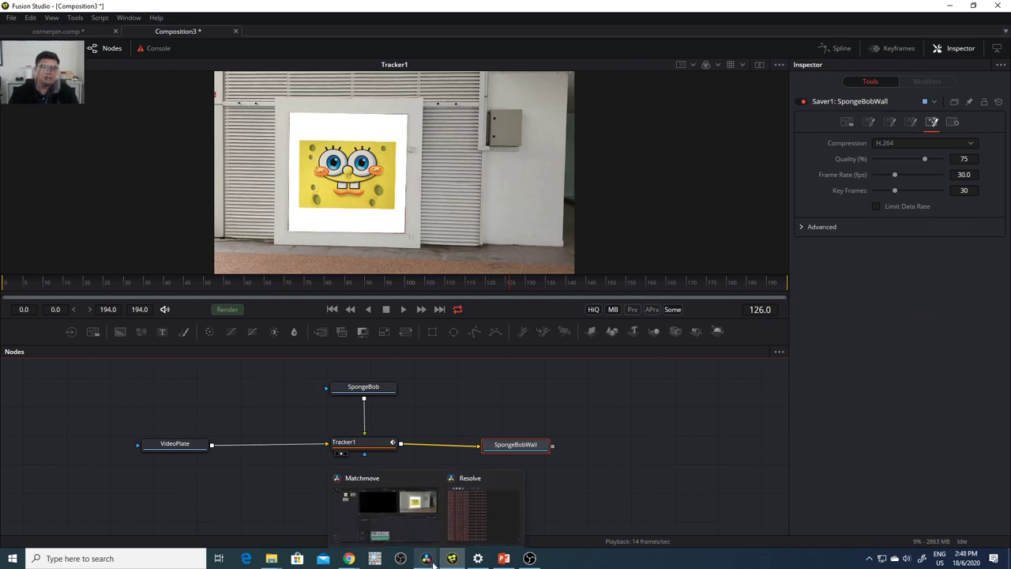
pyautogui.click(421, 543)
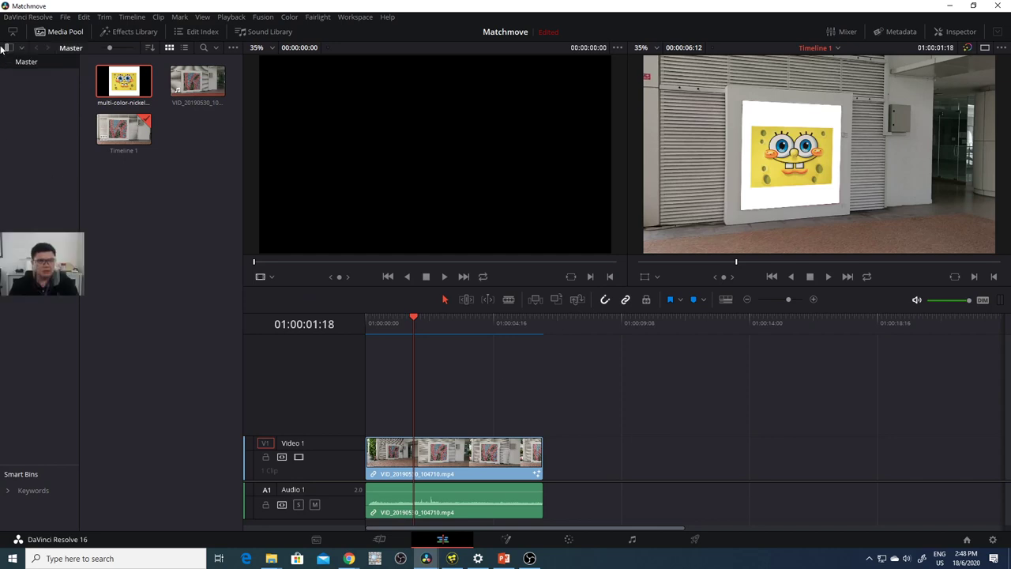
pyautogui.click(65, 16)
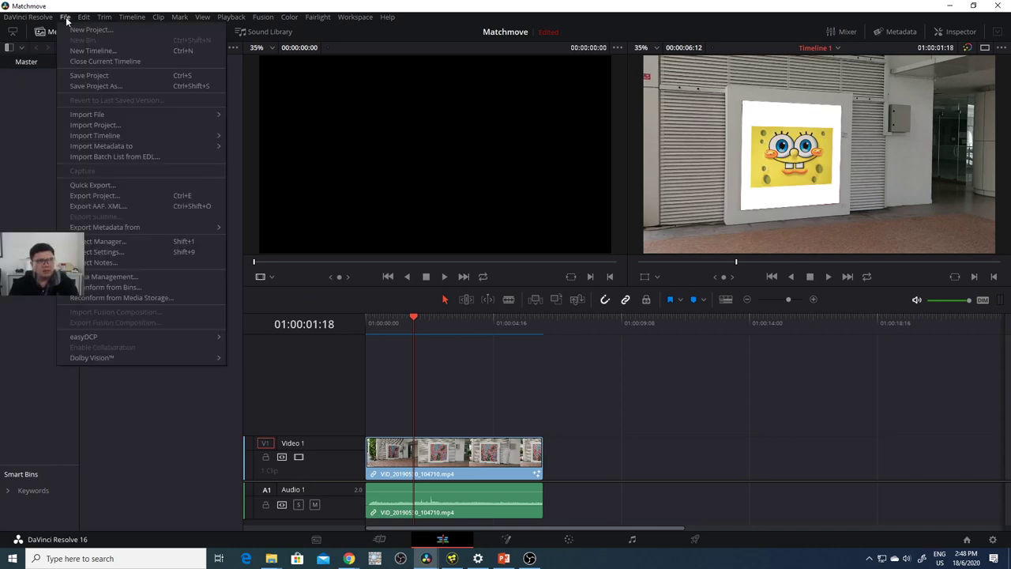
pyautogui.click(638, 318)
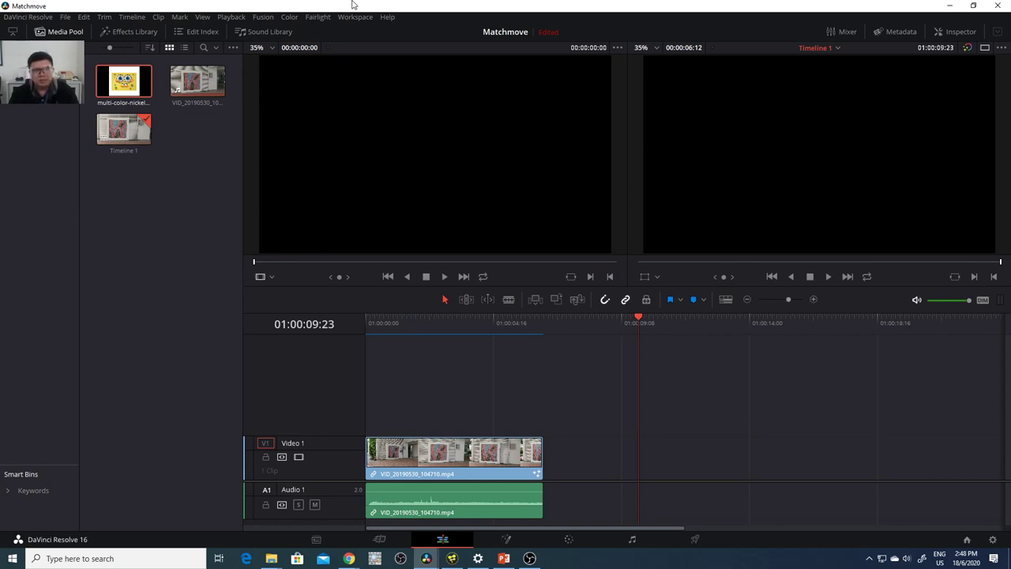
pyautogui.click(967, 540)
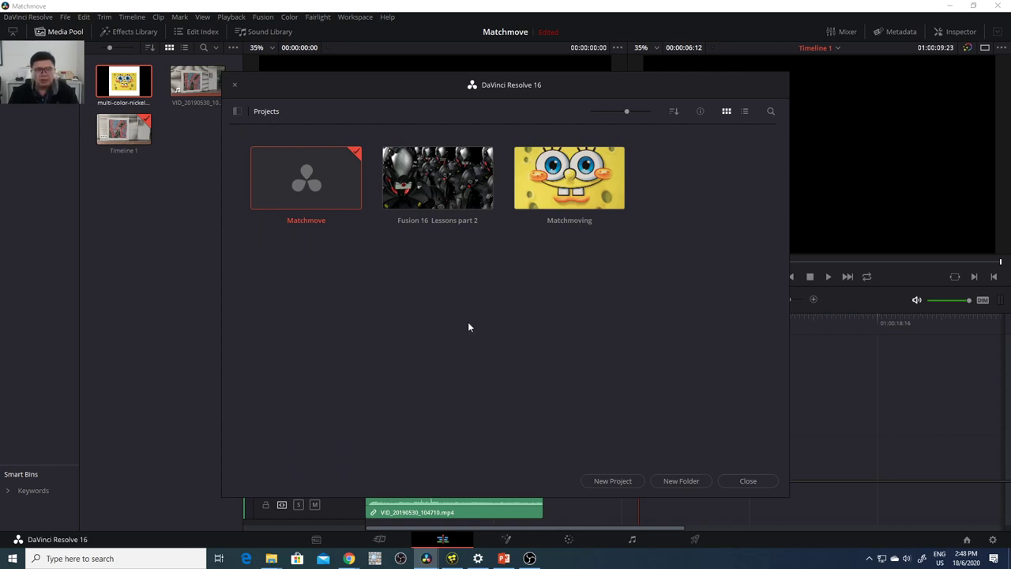
pyautogui.moveTo(380, 96); pyautogui.dragTo(381, 93)
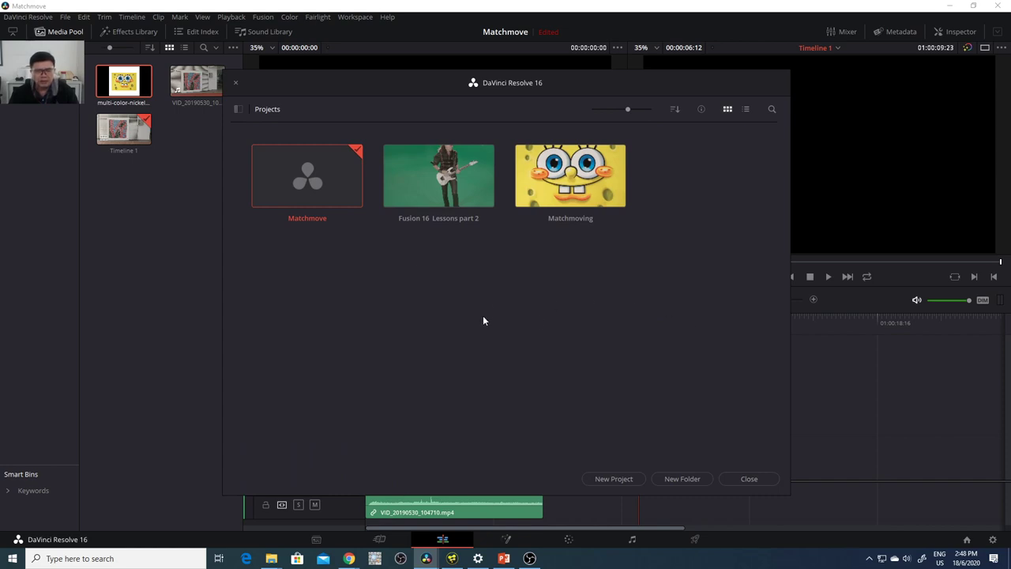
# - Switch to Chrome and find the Fusion Visual Effects with DaVinci Resolve 16 lesson files on the Blackmagic Design training page
pyautogui.moveTo(348, 558)
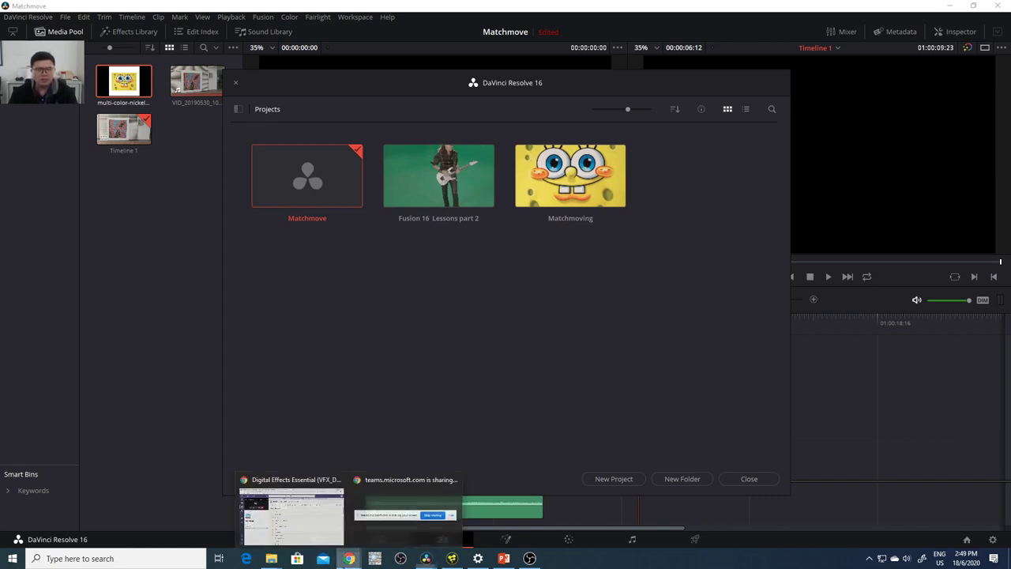
pyautogui.click(300, 517)
pyautogui.click(67, 9)
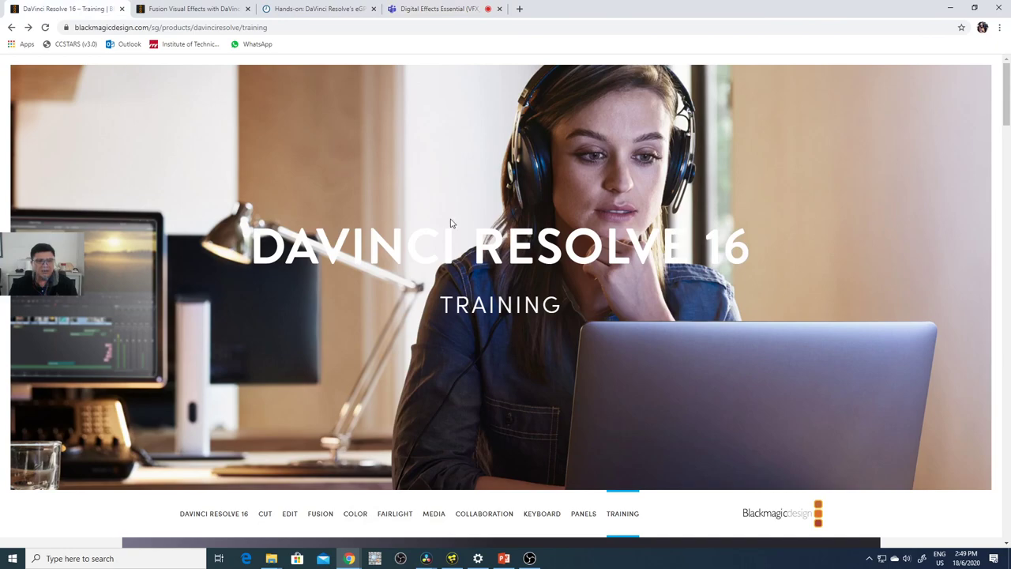
pyautogui.scroll(-4, 758, 235)
pyautogui.moveTo(1008, 140); pyautogui.dragTo(1007, 352)
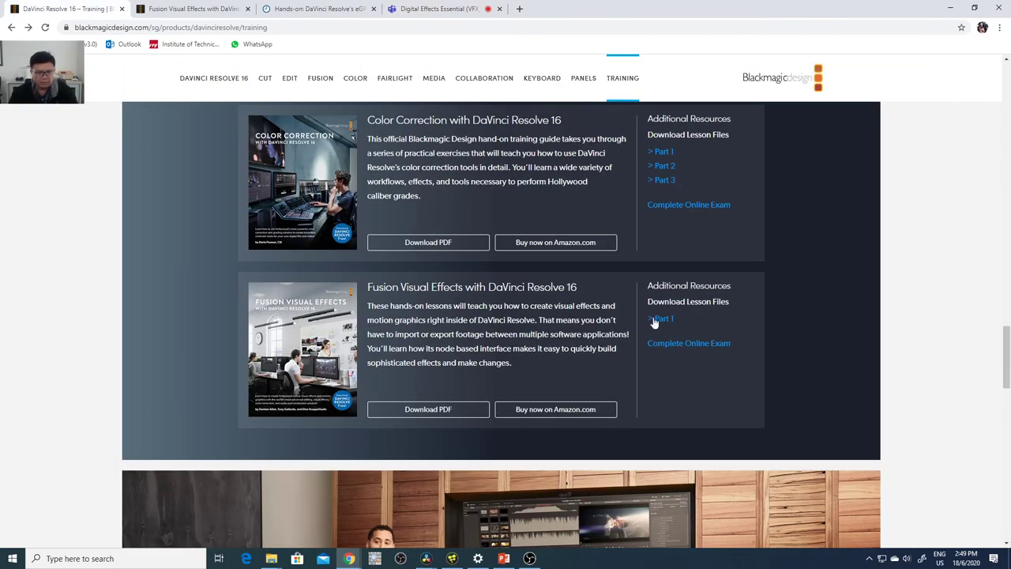
# - Switch to File Explorer and browse the data drive to the R16 Fusion Lessons folder inside 2020 > BMD_Resolve
pyautogui.moveTo(271, 559)
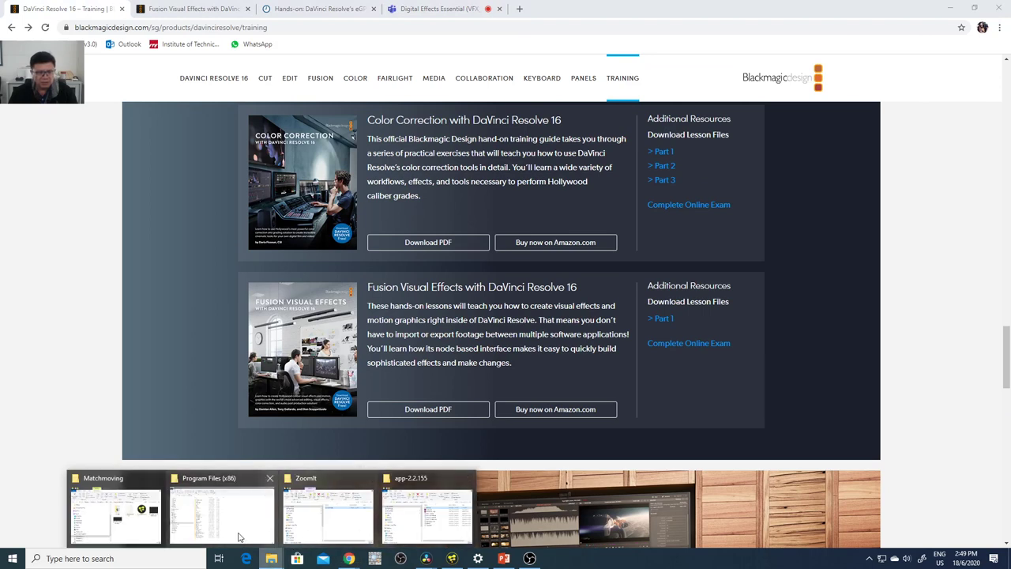
pyautogui.click(114, 514)
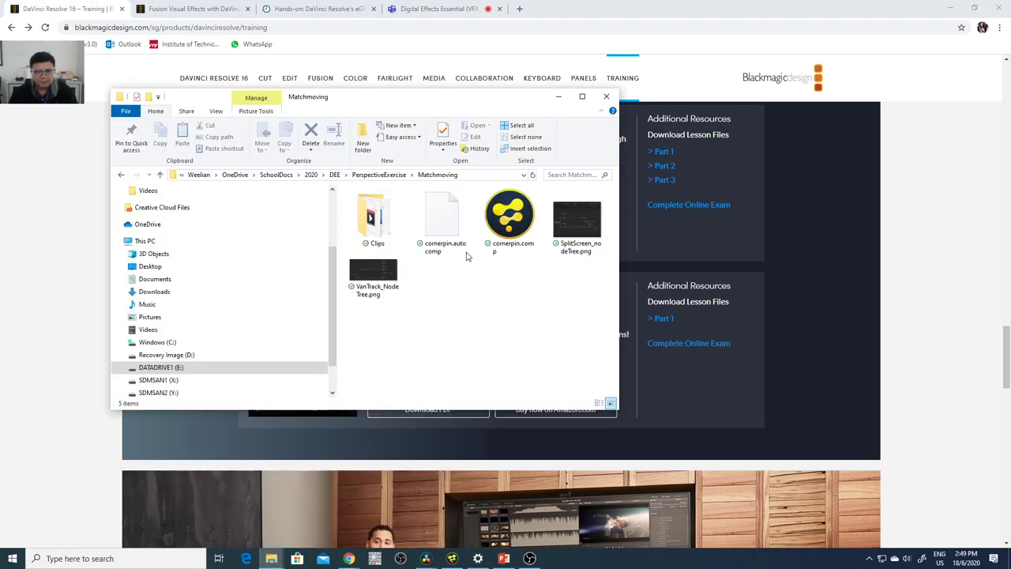
pyautogui.click(206, 177)
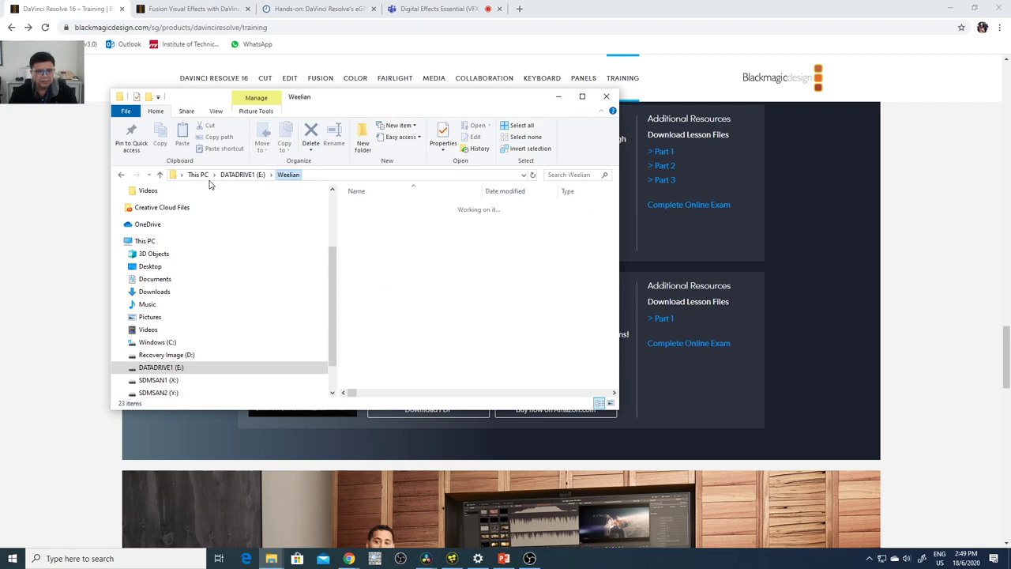
pyautogui.scroll(-2, 409, 298)
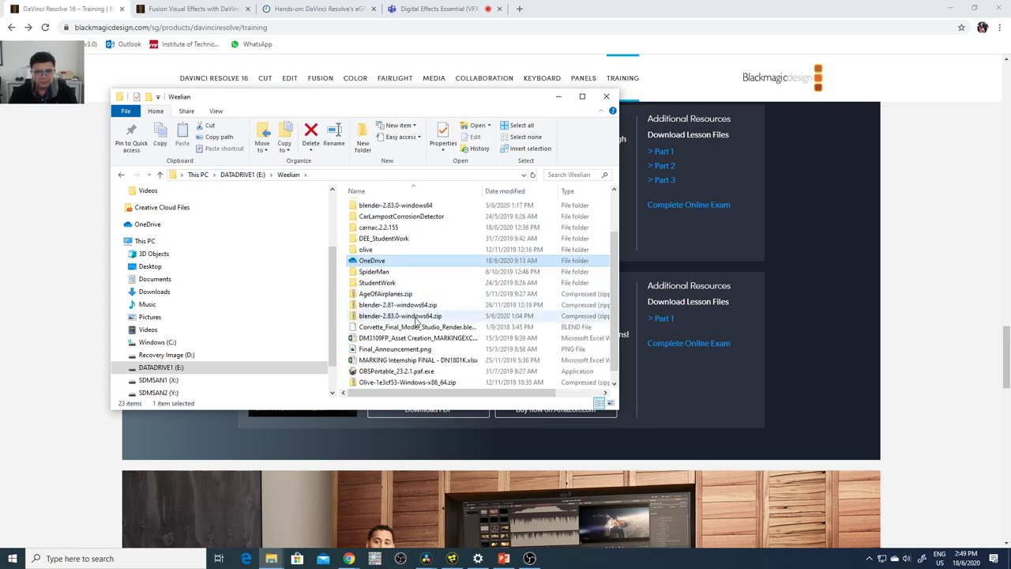
pyautogui.scroll(2, 405, 308)
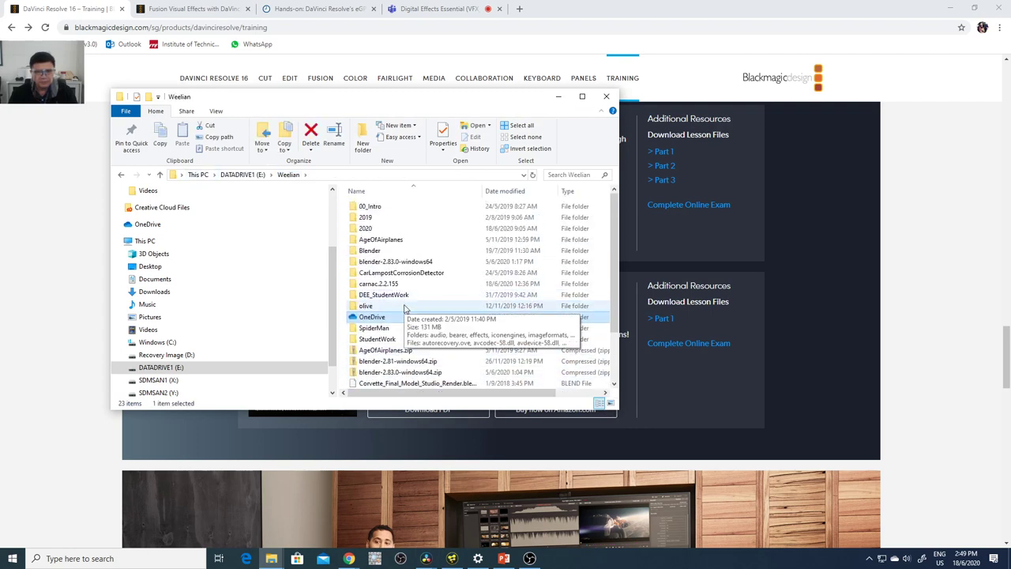
pyautogui.doubleClick(389, 229)
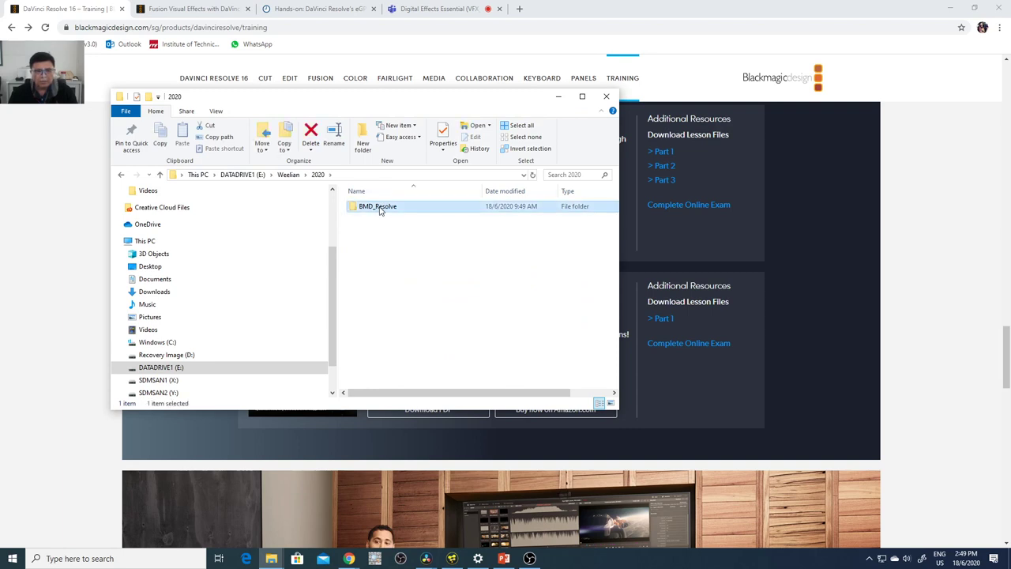
pyautogui.doubleClick(382, 210)
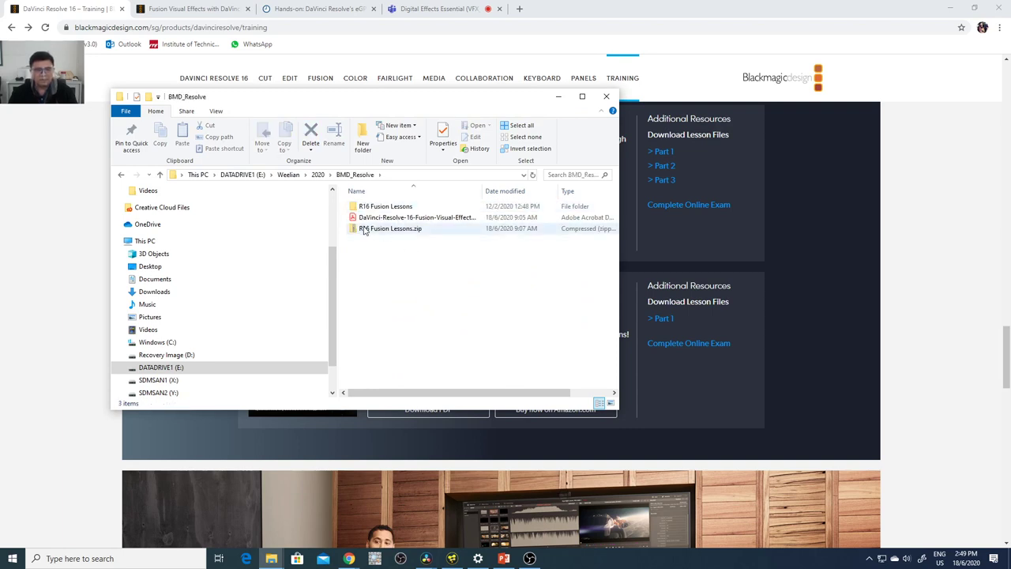
pyautogui.moveTo(555, 390); pyautogui.dragTo(513, 392)
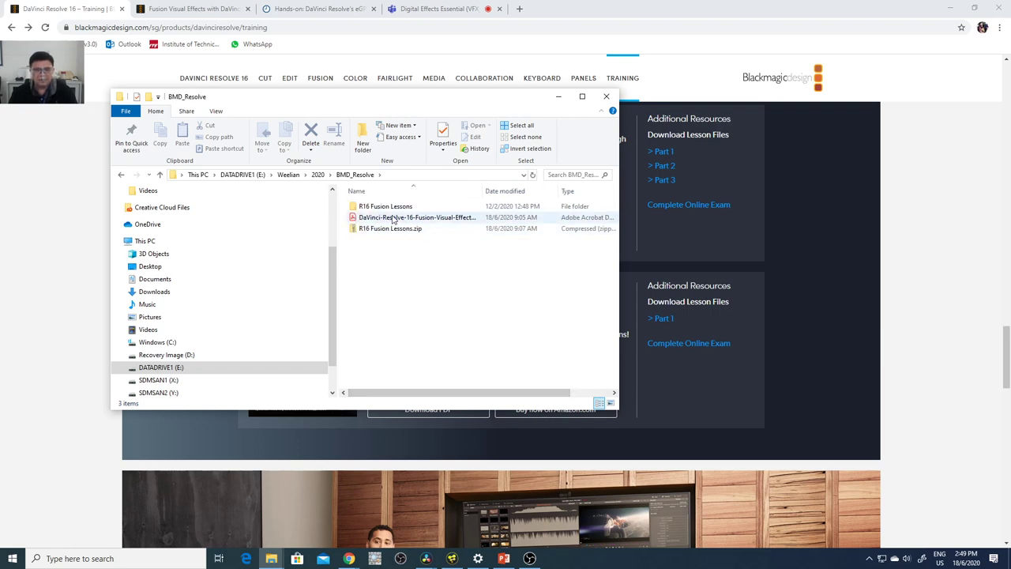
pyautogui.doubleClick(384, 209)
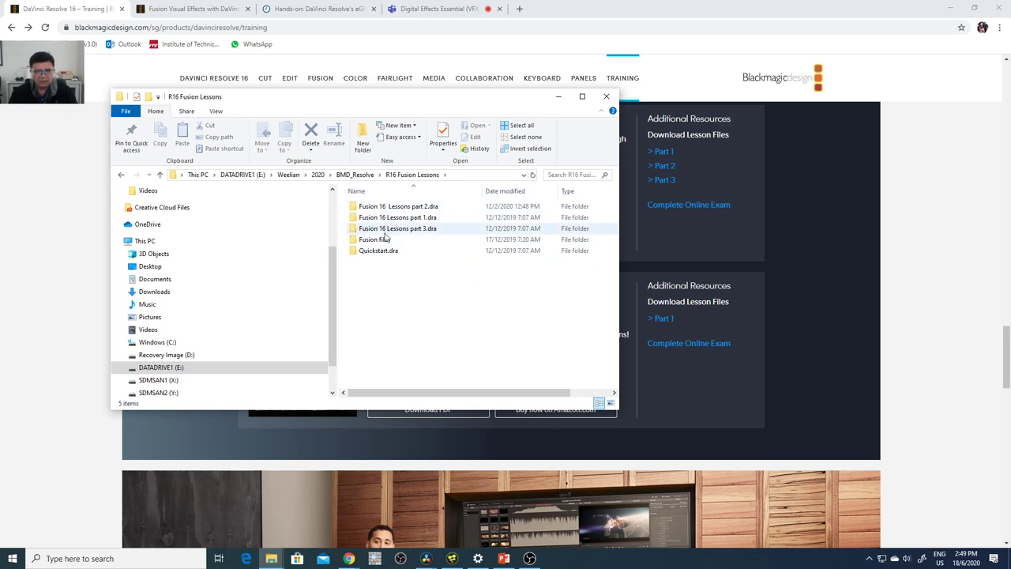
pyautogui.moveTo(357, 256)
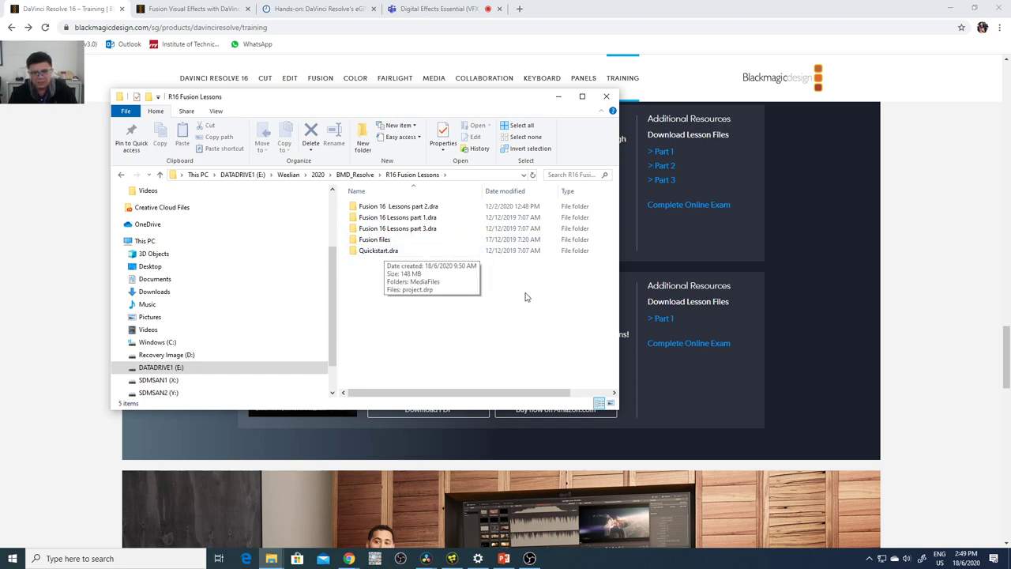
# - Return to DaVinci Resolve's Project Manager and restore the Quickstart.dra project archive from the R16 Fusion Lessons folder
pyautogui.moveTo(431, 558)
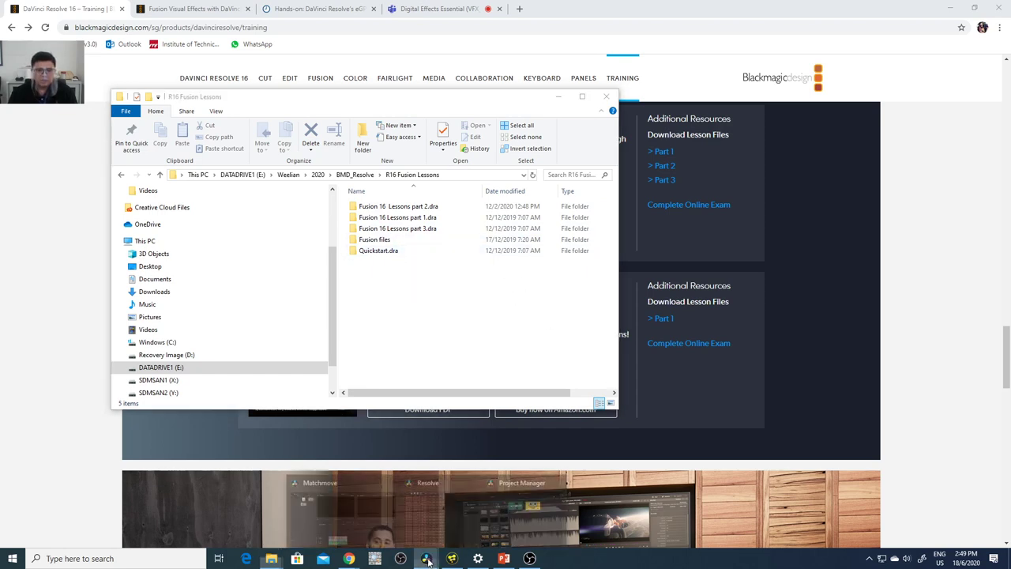
pyautogui.click(523, 531)
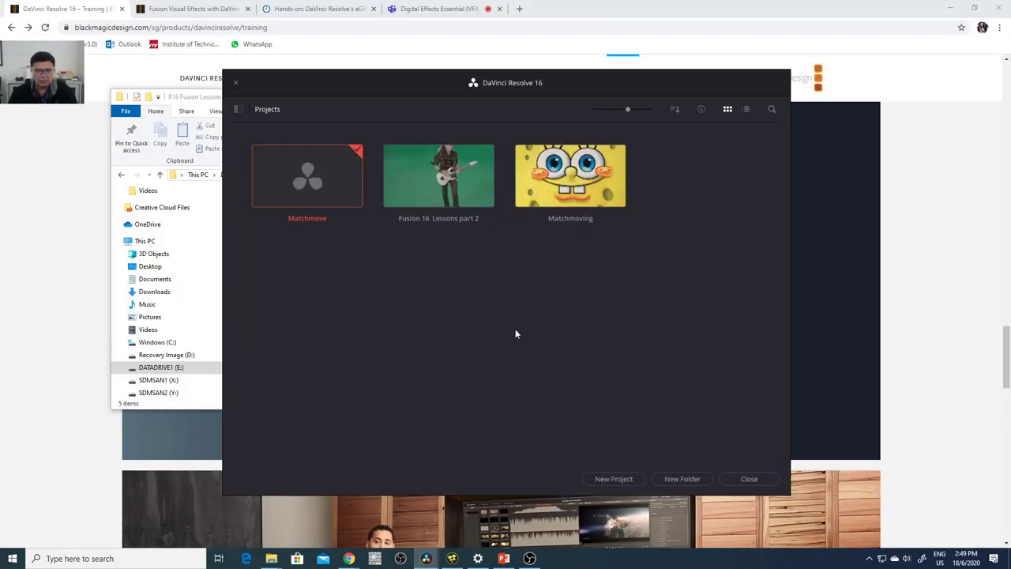
pyautogui.rightClick(457, 269)
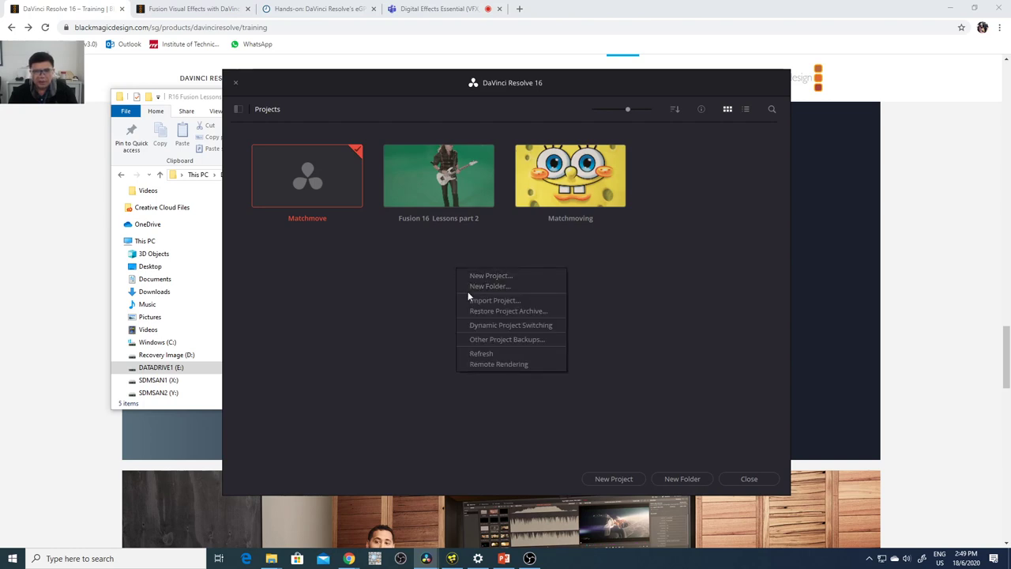
pyautogui.click(520, 311)
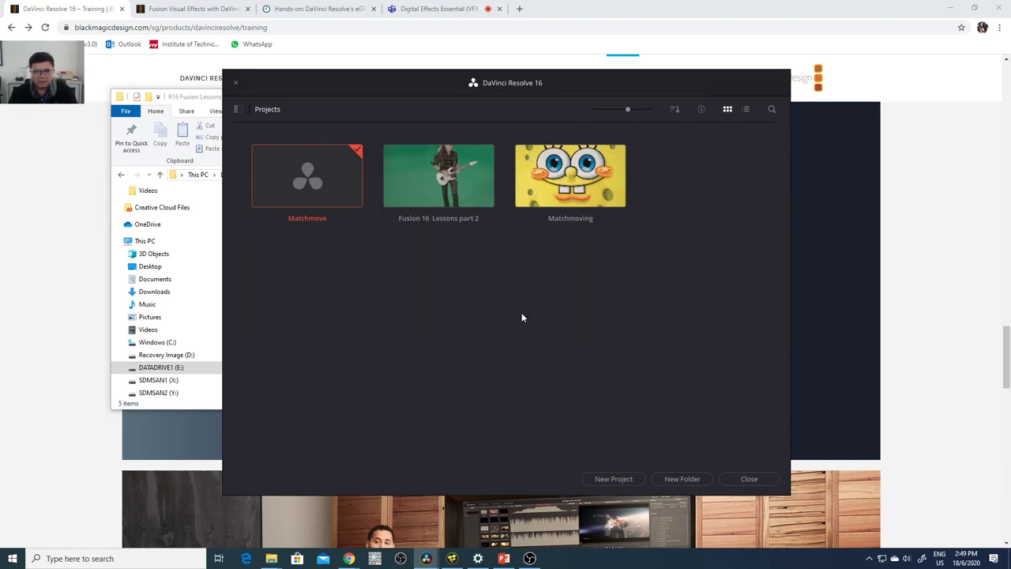
pyautogui.click(357, 186)
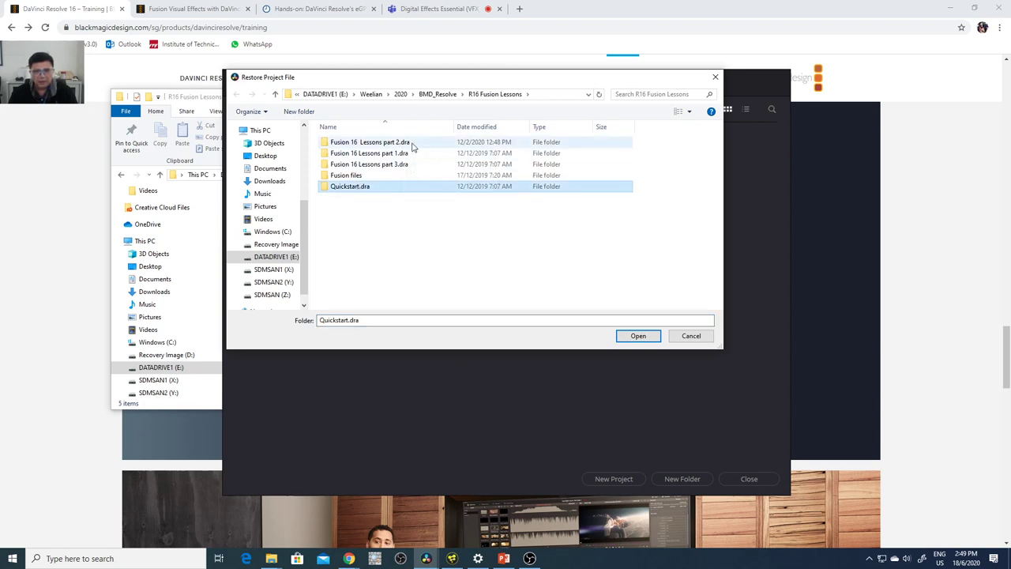
pyautogui.click(638, 337)
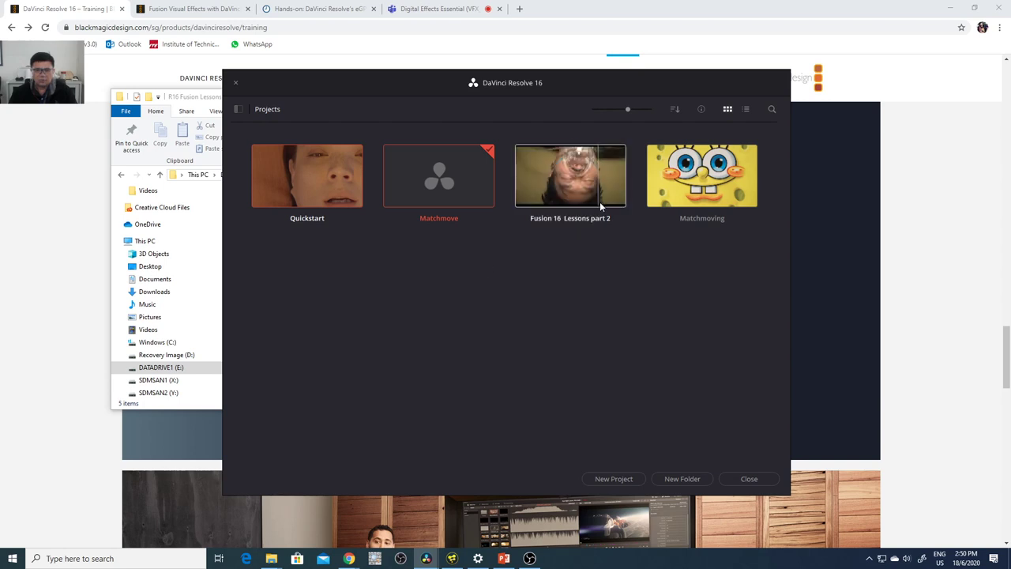
pyautogui.rightClick(506, 264)
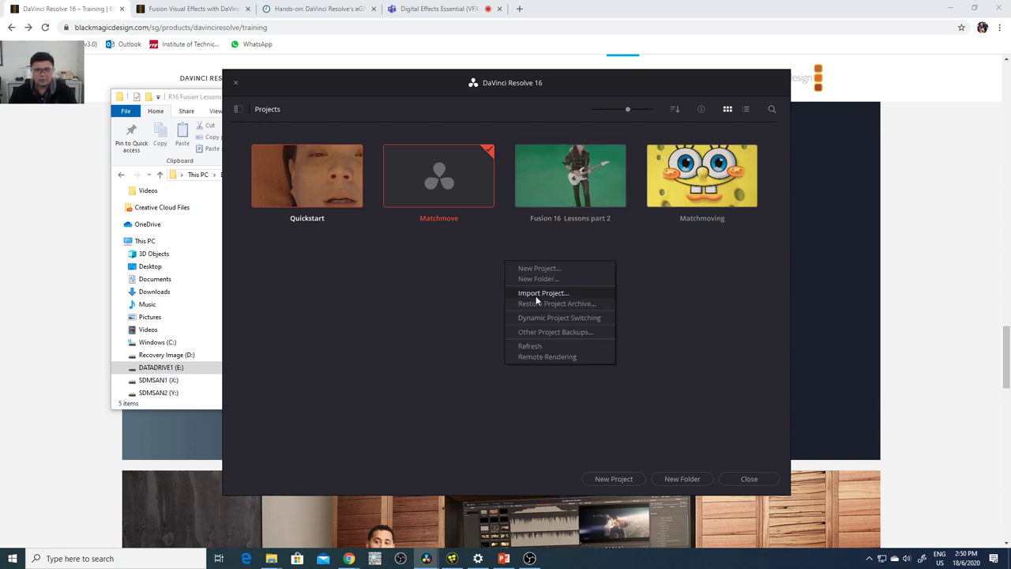
pyautogui.click(543, 305)
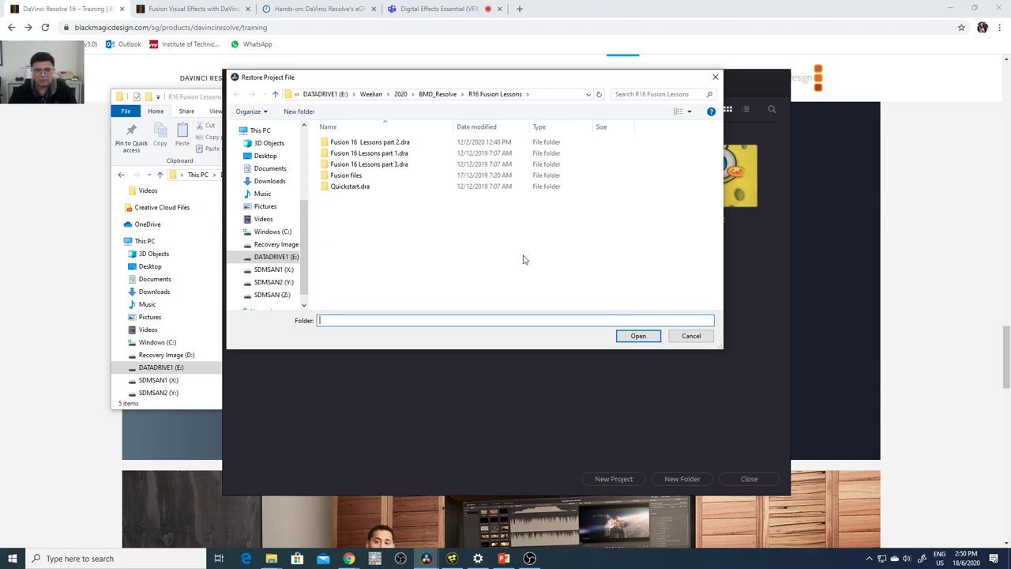
pyautogui.click(690, 335)
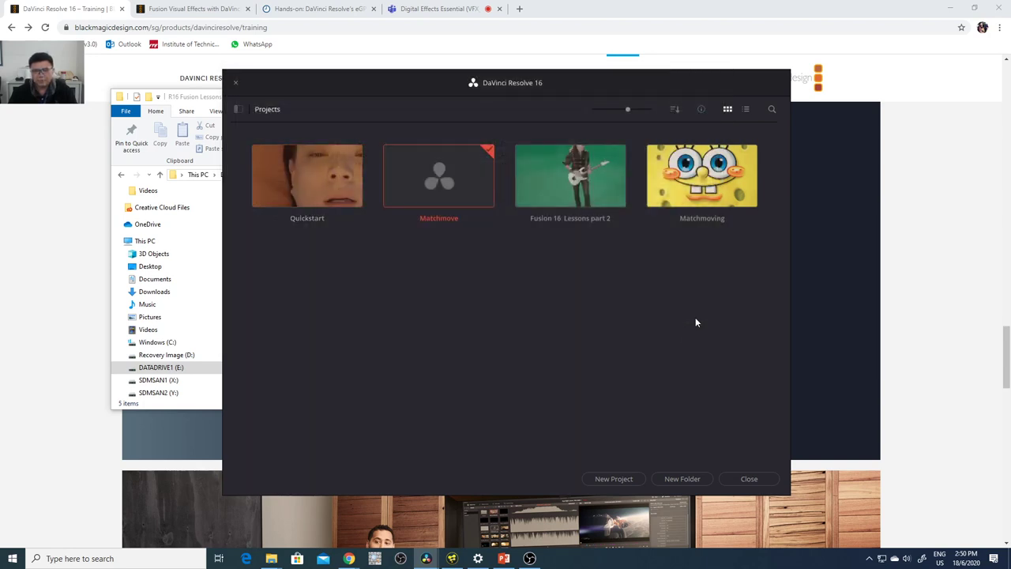
# - Open the Fusion 16 Lessons part 2 project, discarding the unsaved changes to Matchmove, and bring its window to the front
pyautogui.doubleClick(565, 184)
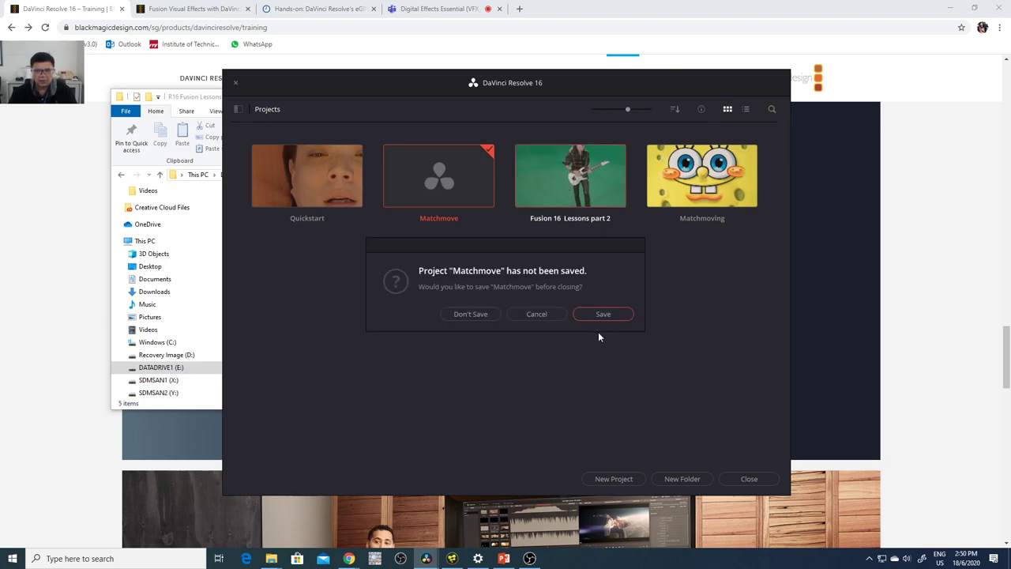
pyautogui.click(485, 314)
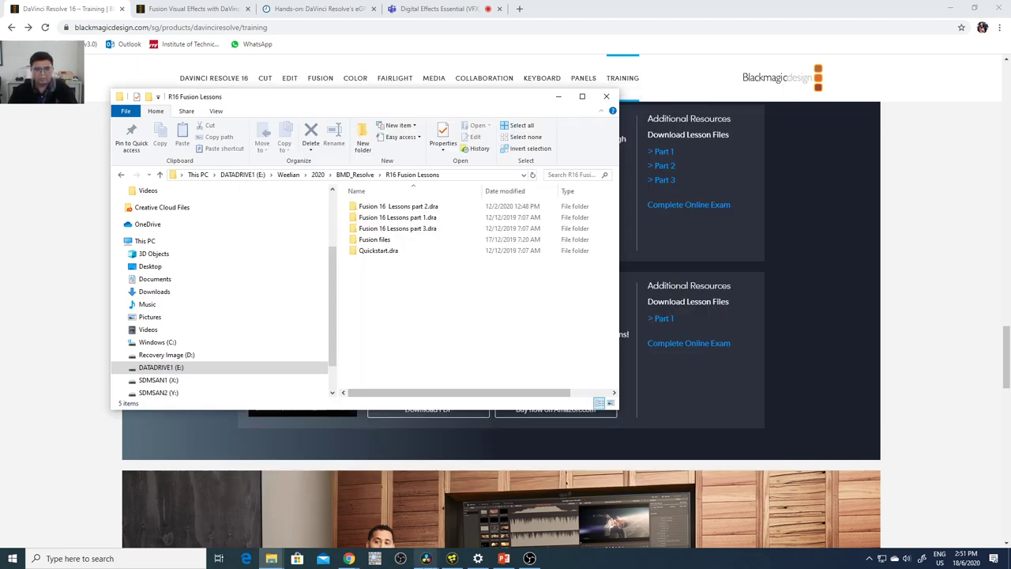
pyautogui.moveTo(426, 558)
pyautogui.click(423, 526)
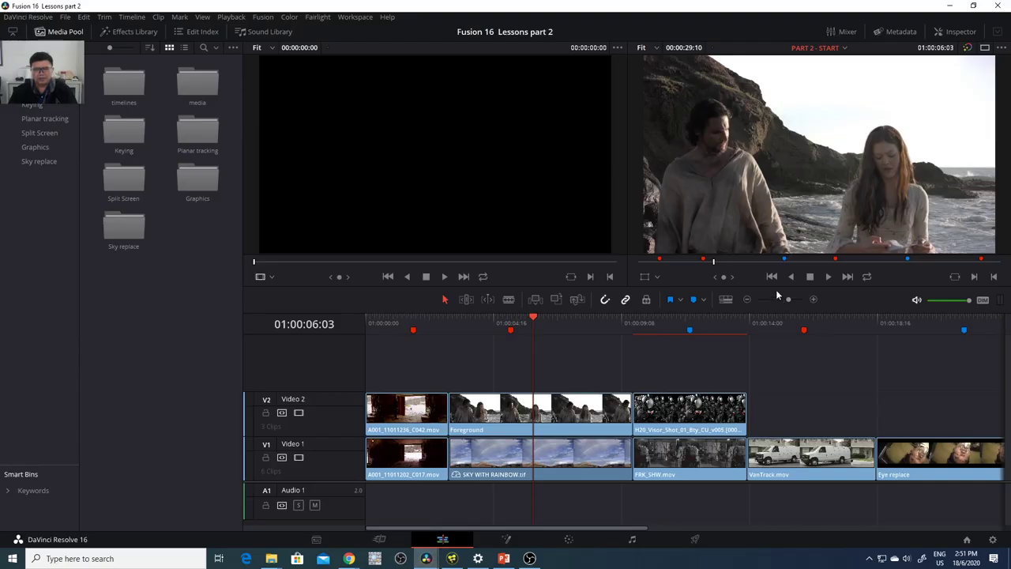
# - Move the playhead in the PART 2 - START timeline to the Lesson 5-START marker at 01:00:01:18
pyautogui.moveTo(531, 317); pyautogui.dragTo(470, 335)
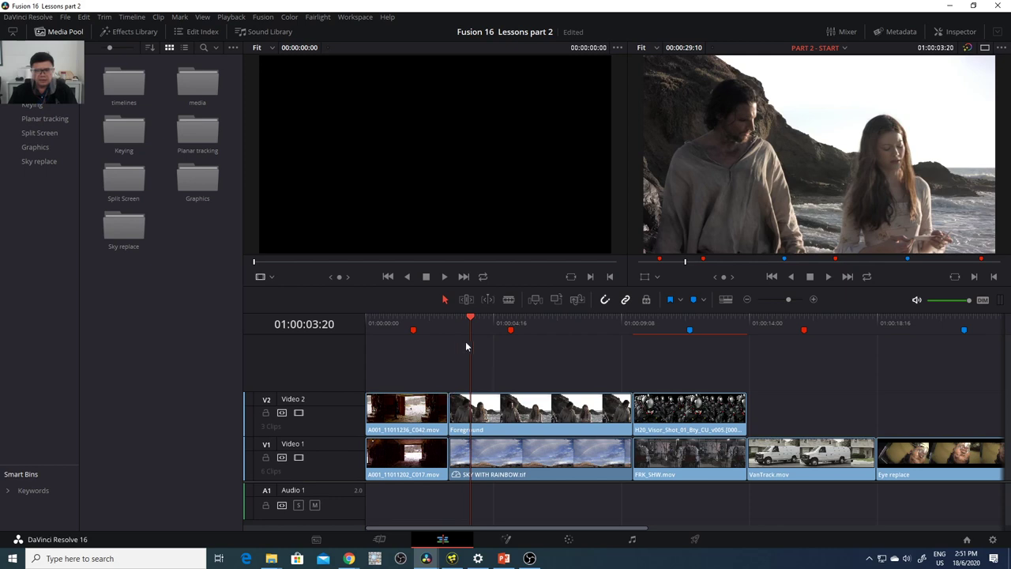
pyautogui.click(415, 324)
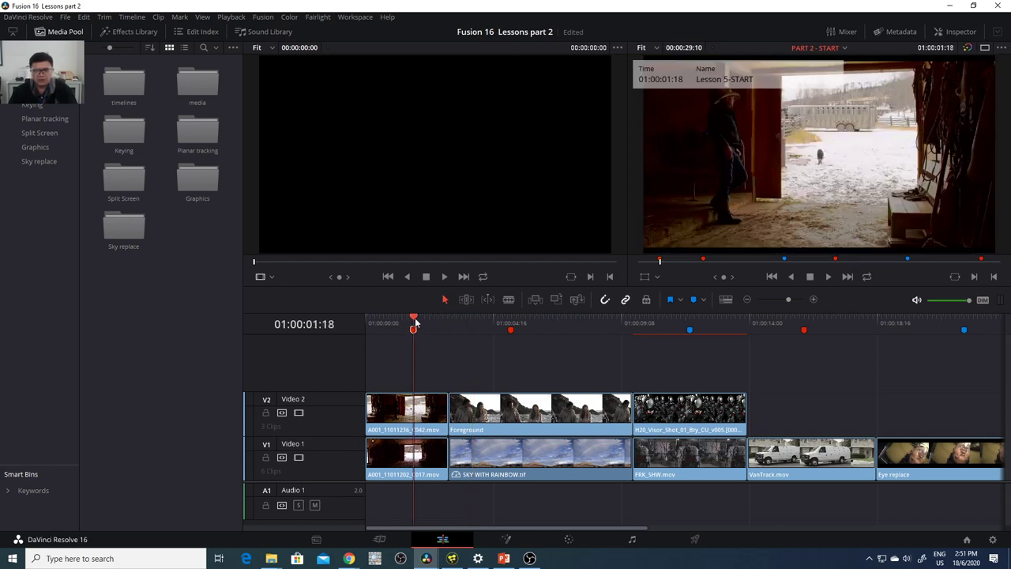
# - Step through the PART 2 - START timeline markers to Lesson 7-START at 01:00:16:00
pyautogui.click(511, 328)
pyautogui.click(691, 330)
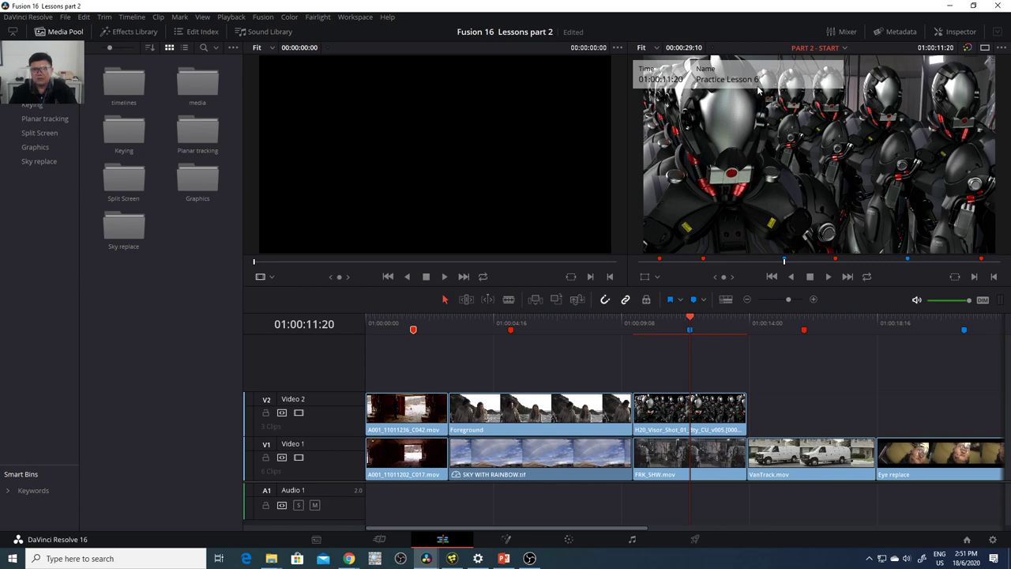
pyautogui.click(804, 329)
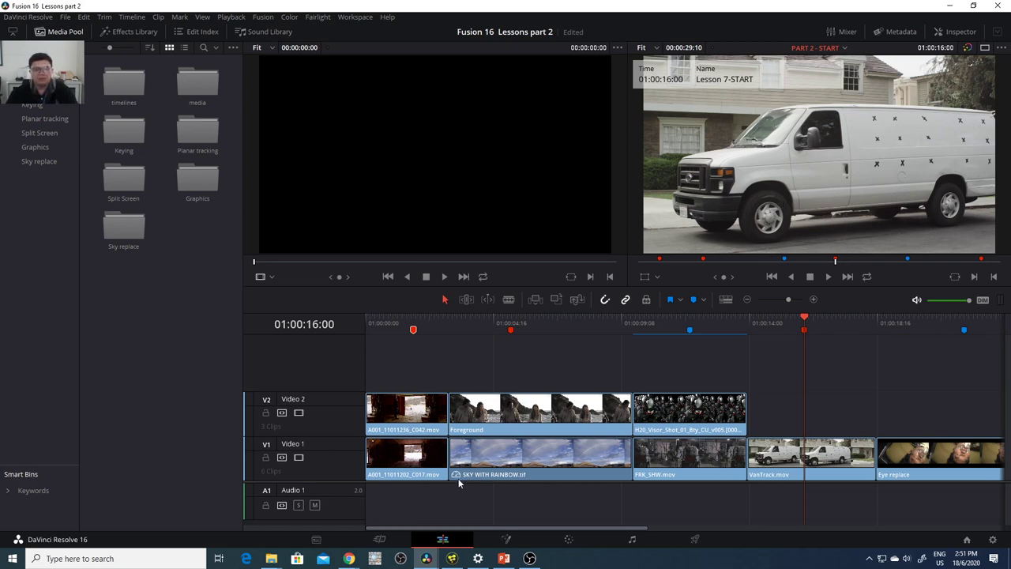
# - Switch to File Explorer, open the DaVinci Resolve 16 Fusion Visual Effects PDF from BMD_Resolve, and go to Lesson 7: Replacing Signs and Screens
pyautogui.moveTo(271, 558)
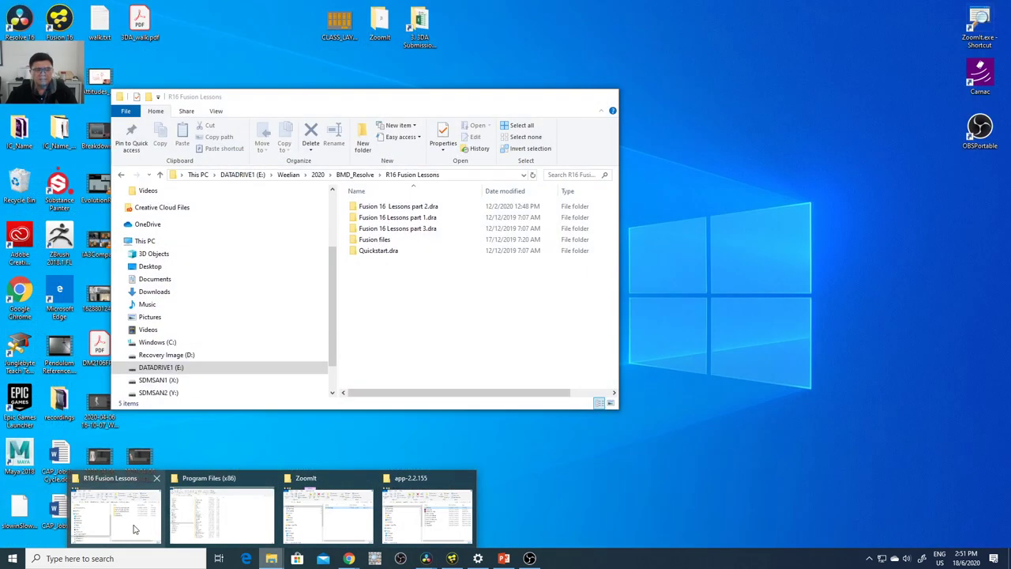
pyautogui.click(115, 515)
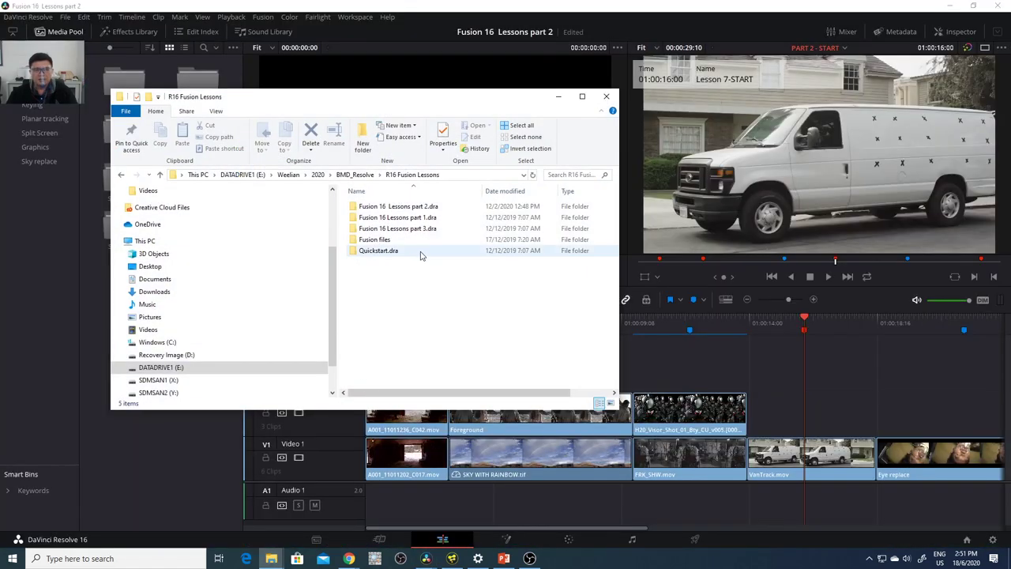
pyautogui.click(354, 175)
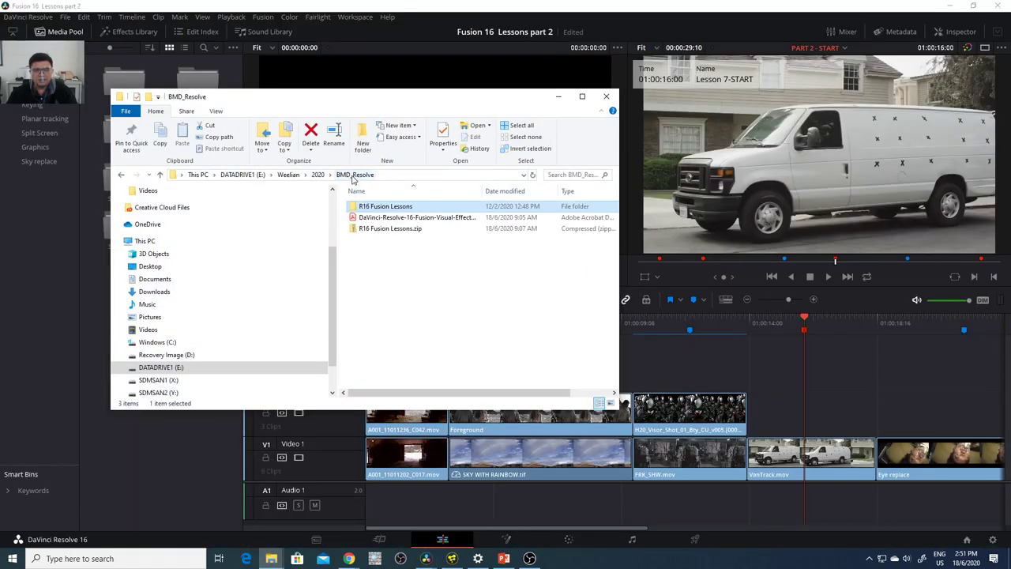
pyautogui.click(381, 219)
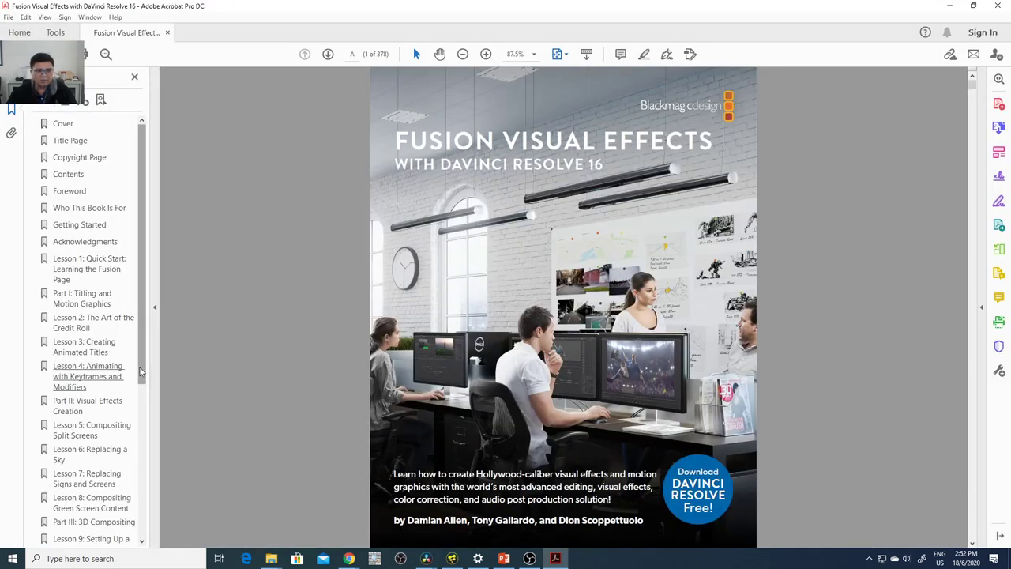
pyautogui.scroll(-3, 95, 355)
pyautogui.click(88, 327)
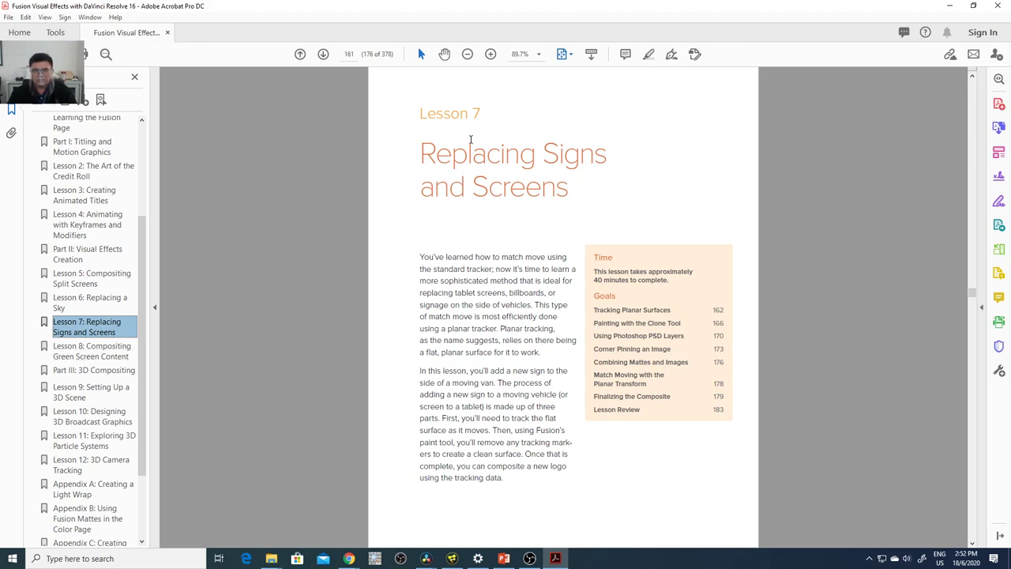
# - Skim the Lesson 7 pages on planar tracking and clone painting, and return to DaVinci Resolve
pyautogui.scroll(-2, 552, 398)
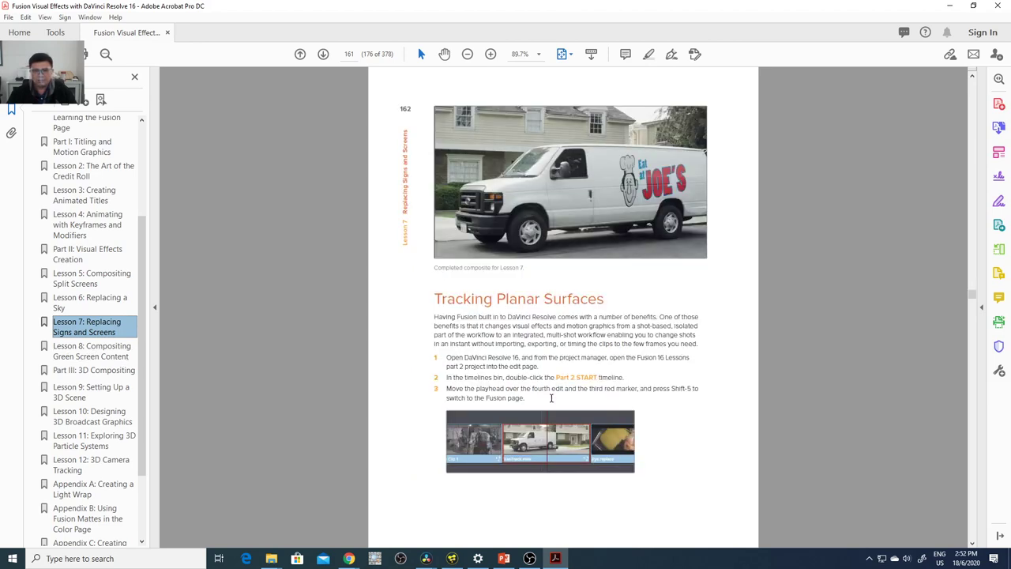
pyautogui.scroll(1, 552, 399)
pyautogui.scroll(-1, 556, 347)
pyautogui.scroll(-4, 556, 349)
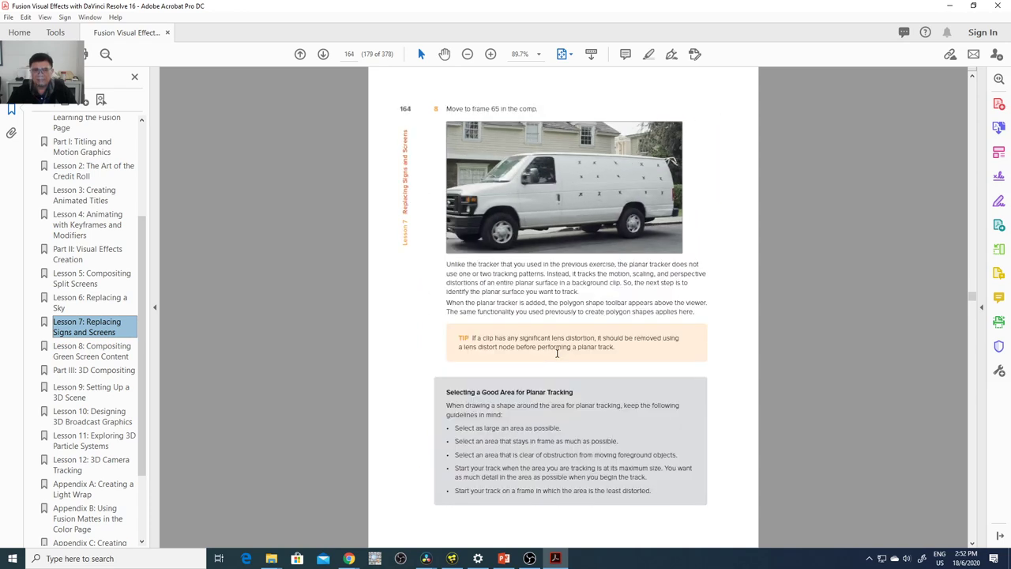
pyautogui.scroll(-2, 557, 354)
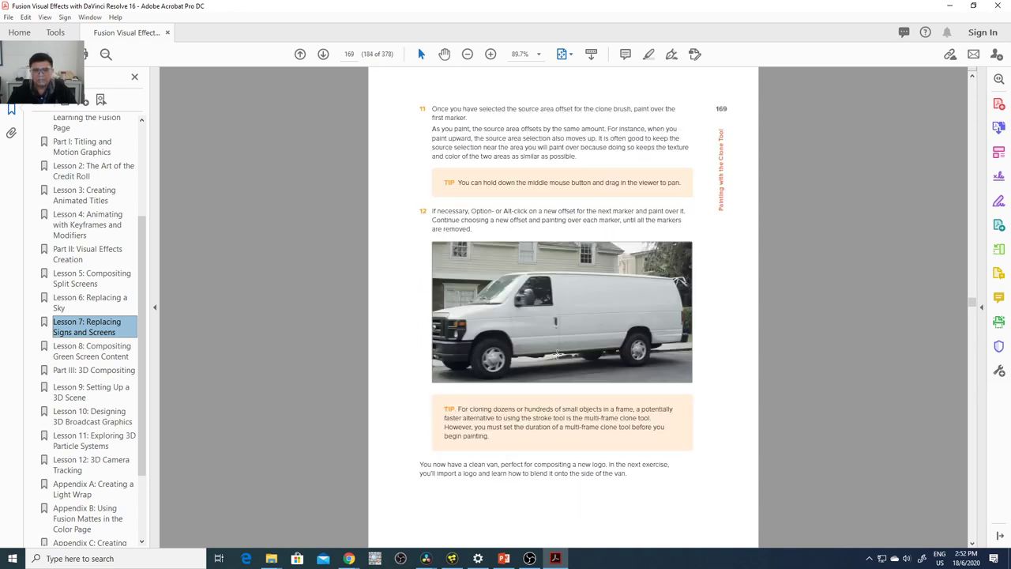
pyautogui.scroll(5, 557, 355)
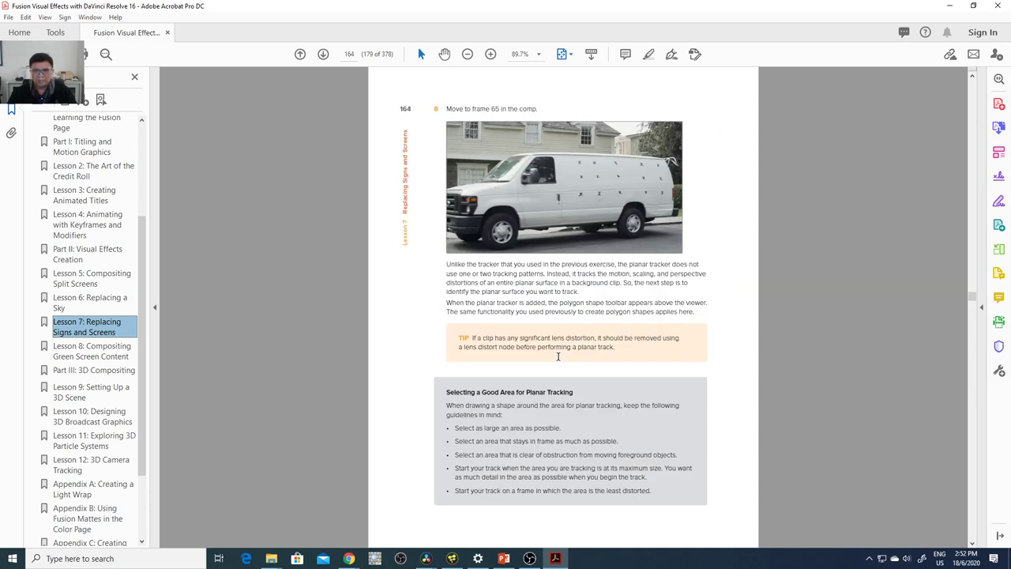
pyautogui.click(949, 6)
pyautogui.click(551, 98)
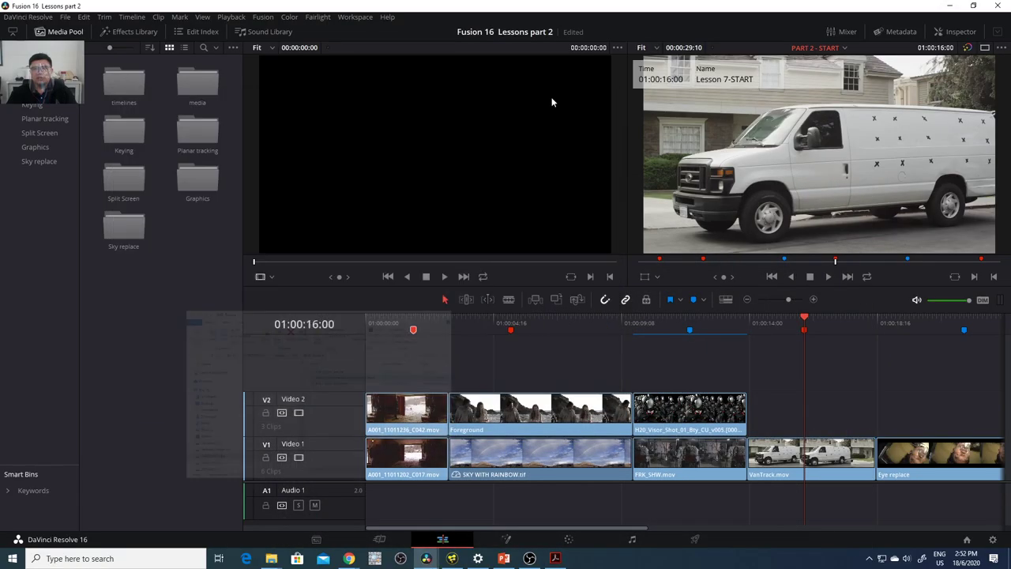
# - Open the VanTrack.mov clip at the Lesson 7-START marker in the Fusion page
pyautogui.moveTo(770, 324); pyautogui.dragTo(804, 324)
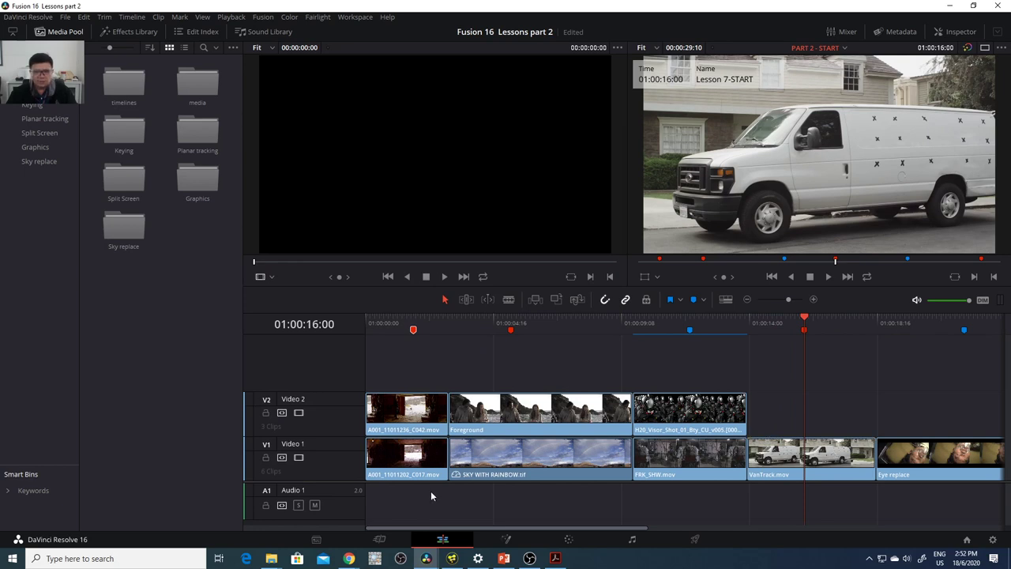
pyautogui.click(503, 539)
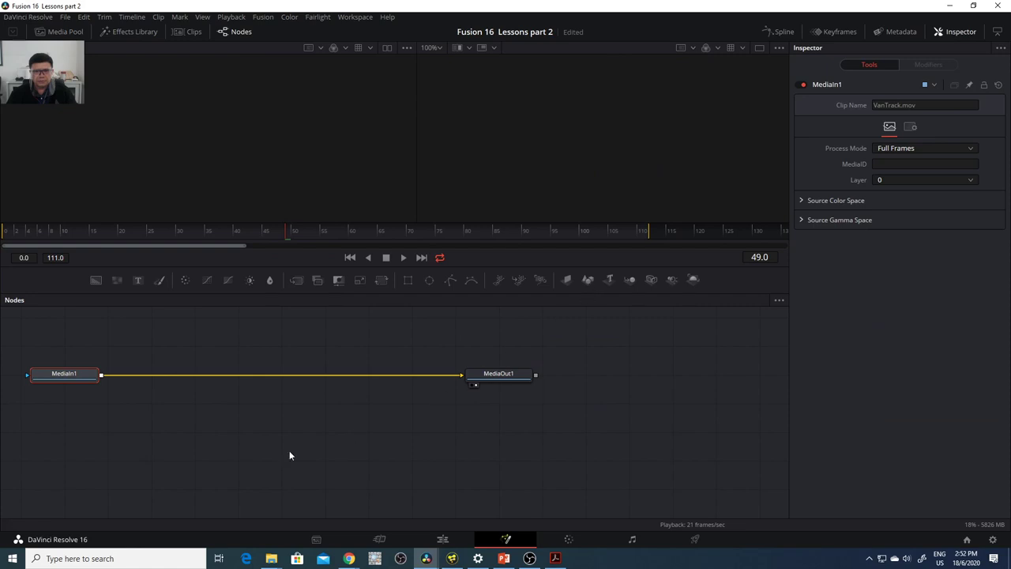
pyautogui.moveTo(320, 466); pyautogui.dragTo(455, 472)
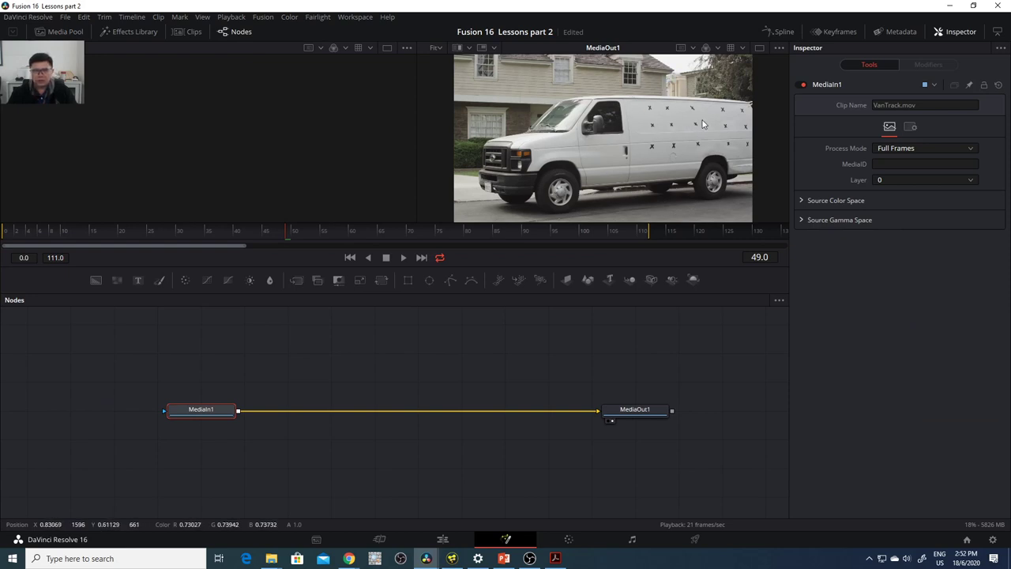
# - Return the van comp to frame 0 and display MediaOut1 in a single, enlarged viewer
pyautogui.moveTo(158, 231); pyautogui.dragTo(4, 233)
pyautogui.moveTo(416, 116); pyautogui.dragTo(175, 139)
pyautogui.click(759, 48)
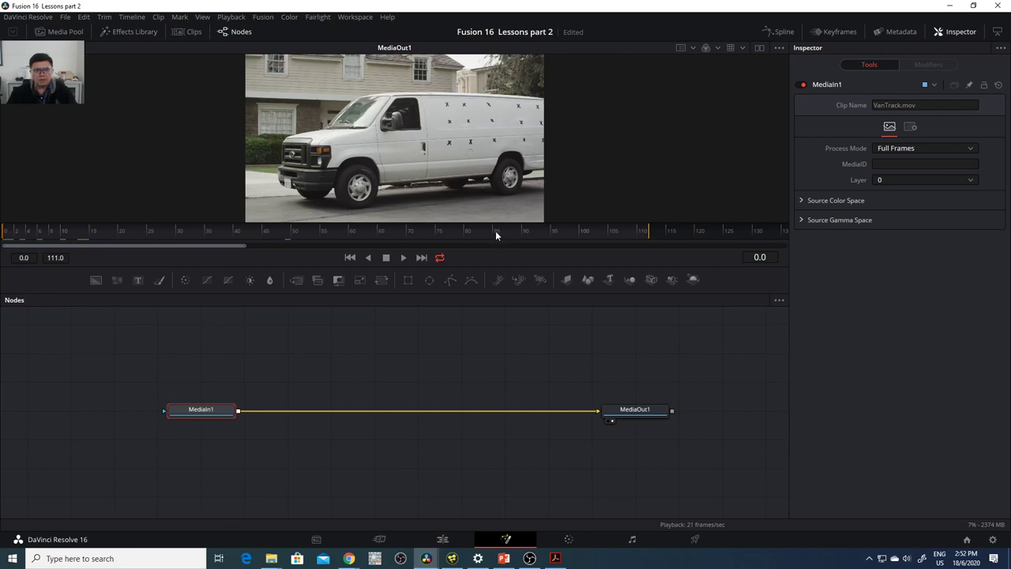
pyautogui.moveTo(498, 222); pyautogui.dragTo(498, 272)
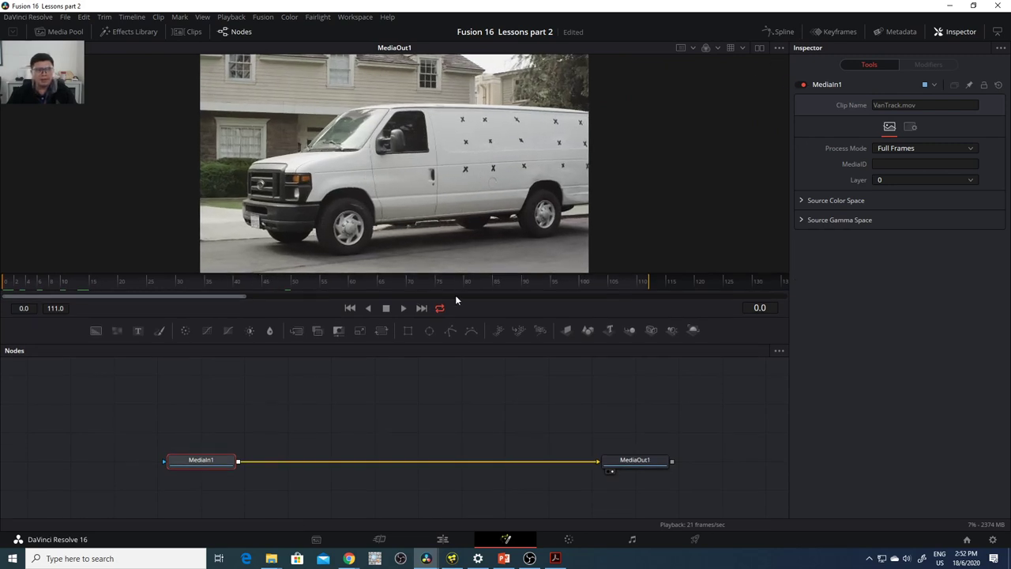
# - Play and scrub through the van clip to examine how its marked side panel moves, ending at frame 0
pyautogui.click(404, 309)
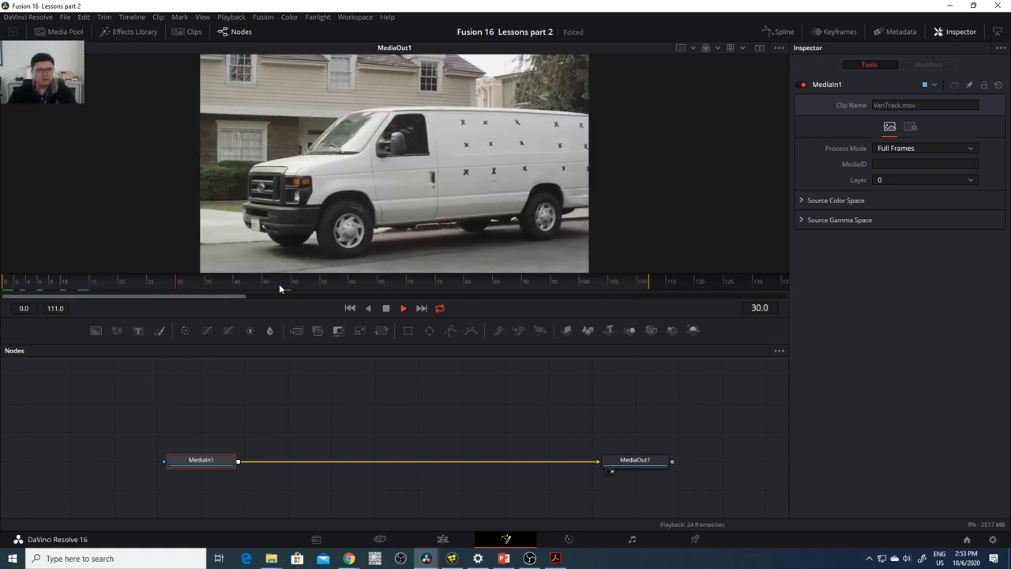
pyautogui.click(387, 308)
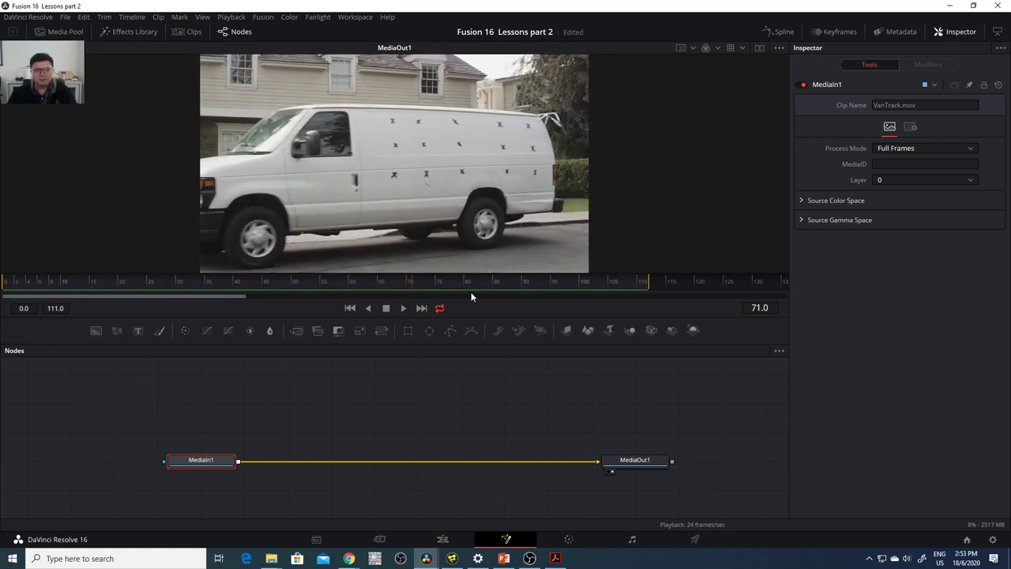
pyautogui.click(599, 282)
pyautogui.moveTo(558, 297); pyautogui.dragTo(267, 293)
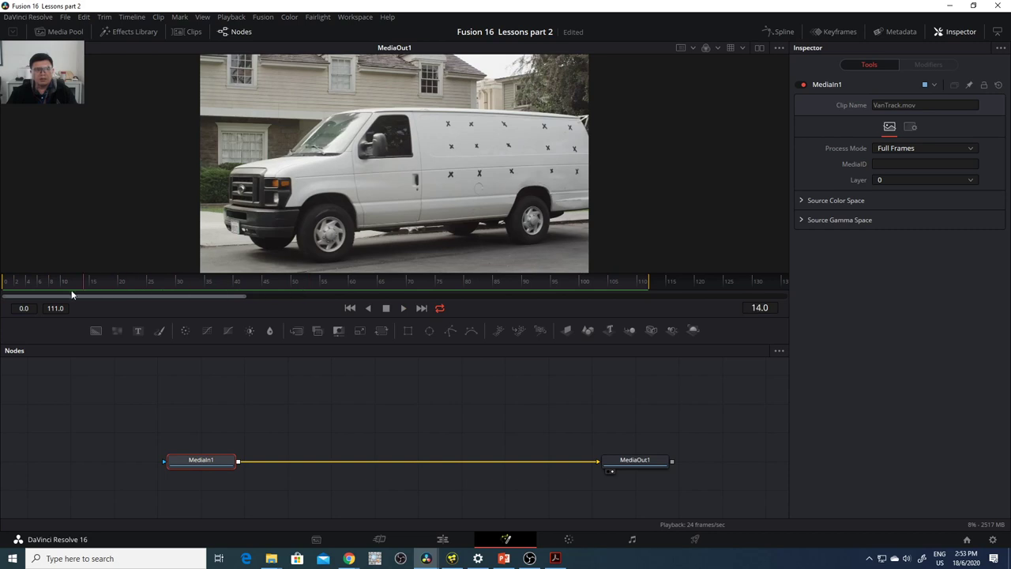
pyautogui.moveTo(71, 295); pyautogui.dragTo(4, 294)
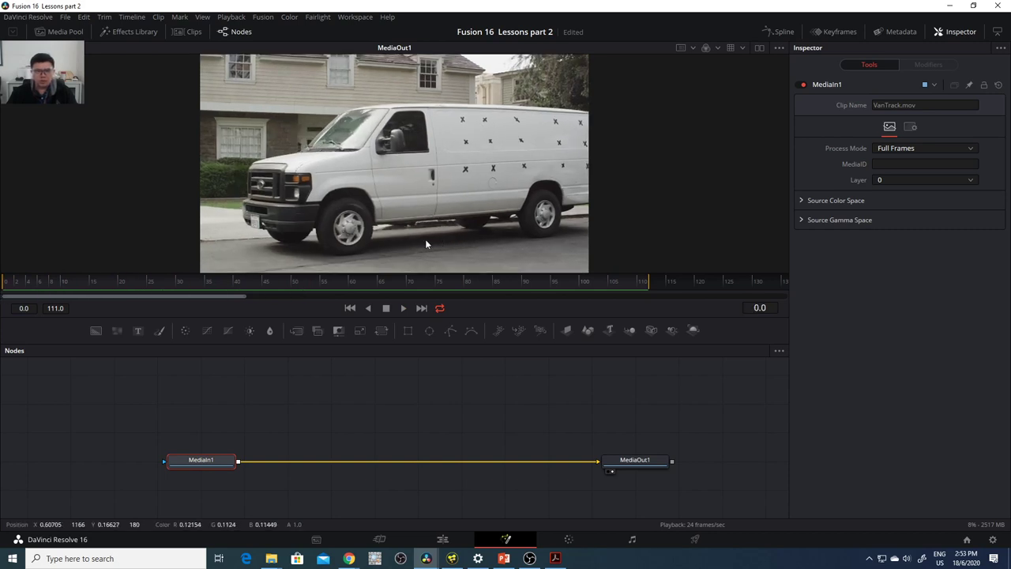
pyautogui.moveTo(316, 277); pyautogui.dragTo(358, 289)
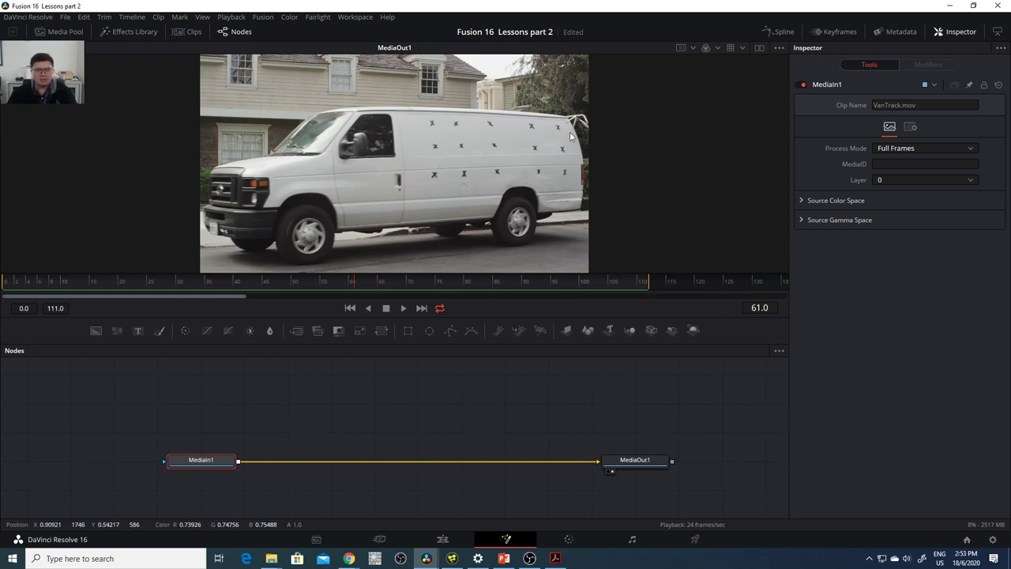
pyautogui.moveTo(31, 269); pyautogui.dragTo(5, 292)
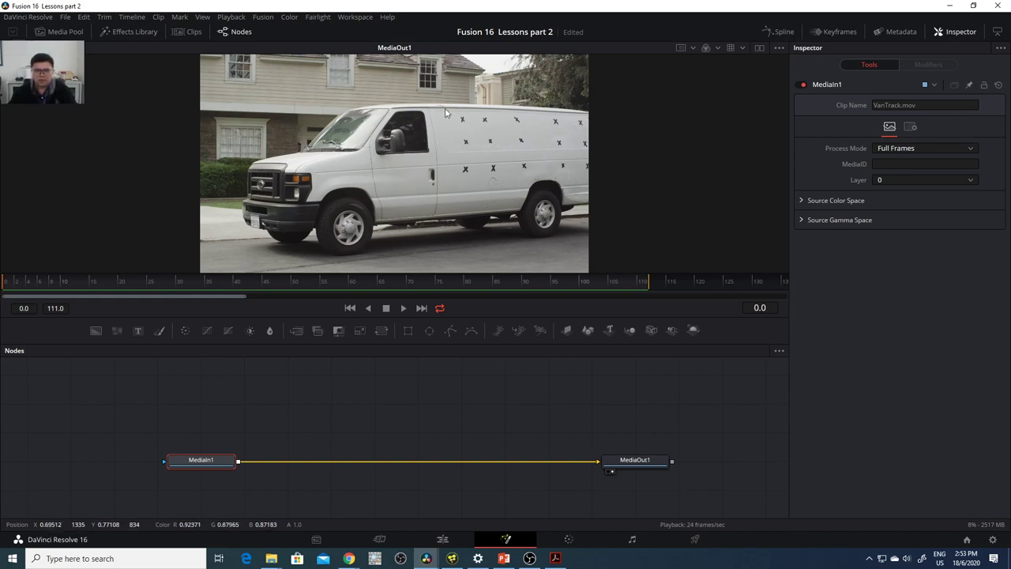
# - Move the playhead to frame 65, where the van's whole side panel is in frame
pyautogui.moveTo(432, 281); pyautogui.dragTo(345, 286)
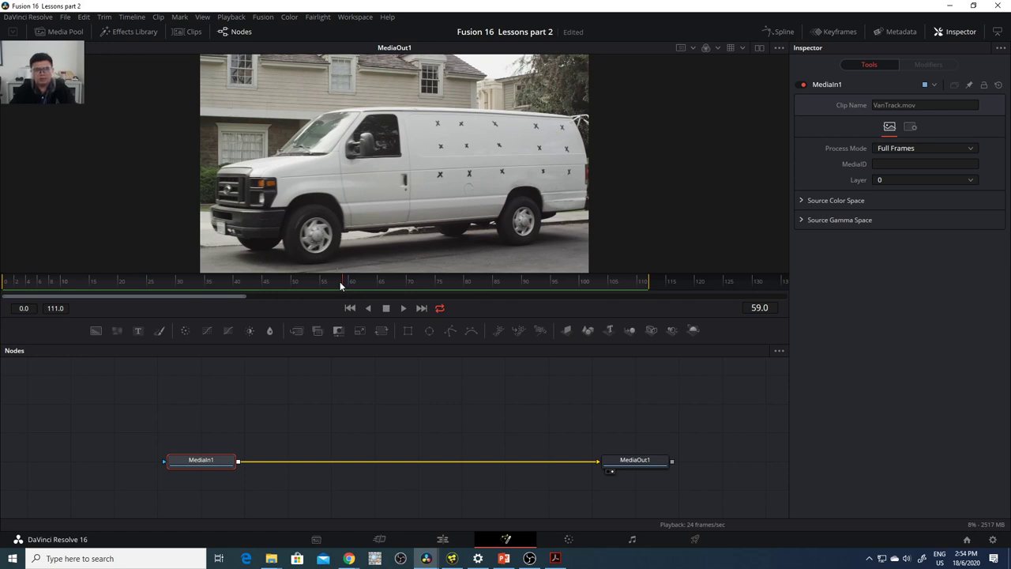
pyautogui.moveTo(340, 281); pyautogui.dragTo(379, 288)
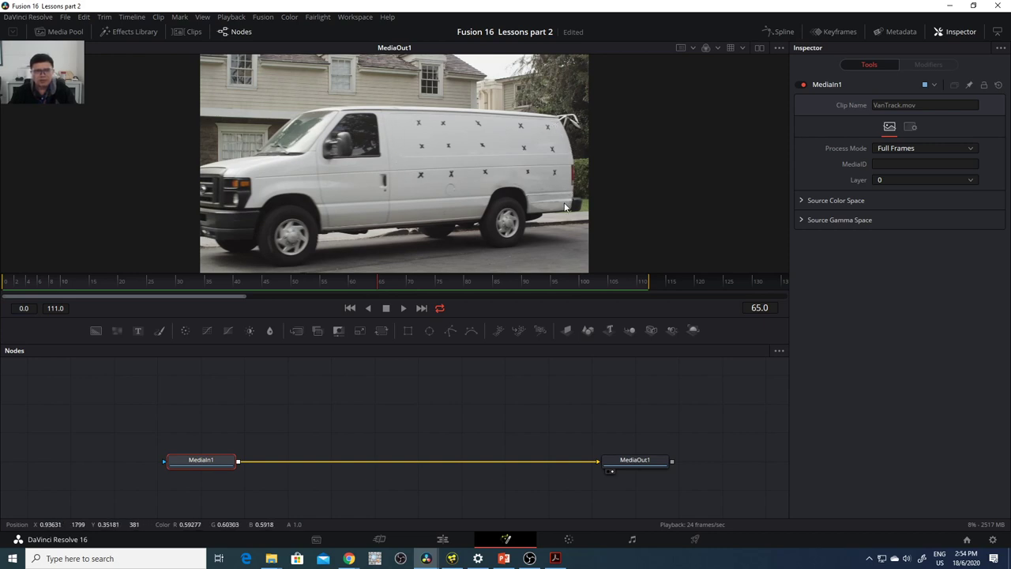
pyautogui.click(365, 281)
pyautogui.moveTo(364, 281)
pyautogui.mouseDown()
pyautogui.moveTo(188, 291)
pyautogui.moveTo(380, 287)
pyautogui.mouseUp()
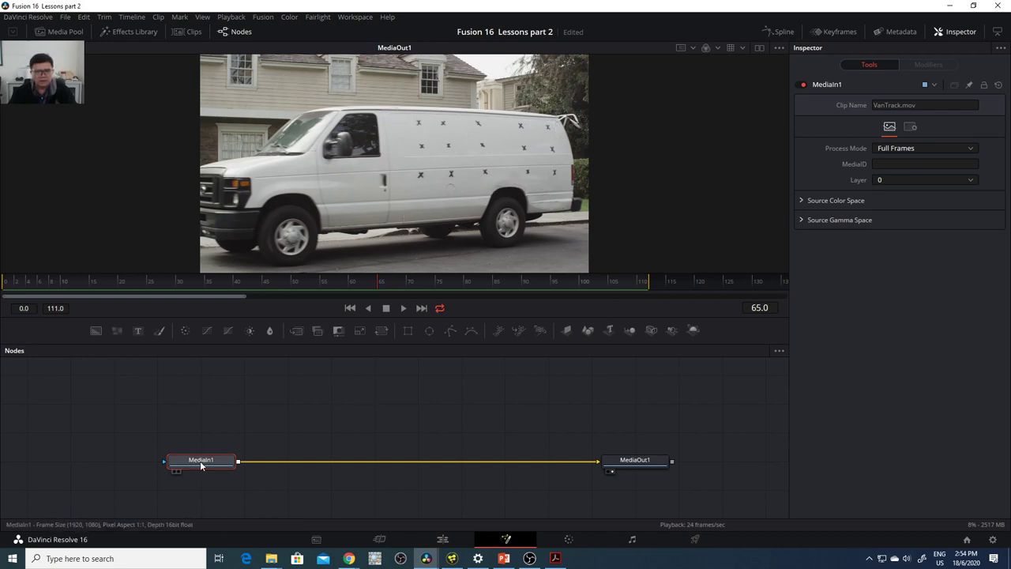
# - Rename the MediaIn1 node as VanMov and shift it slightly farther from MediaOut1
pyautogui.press('F2')
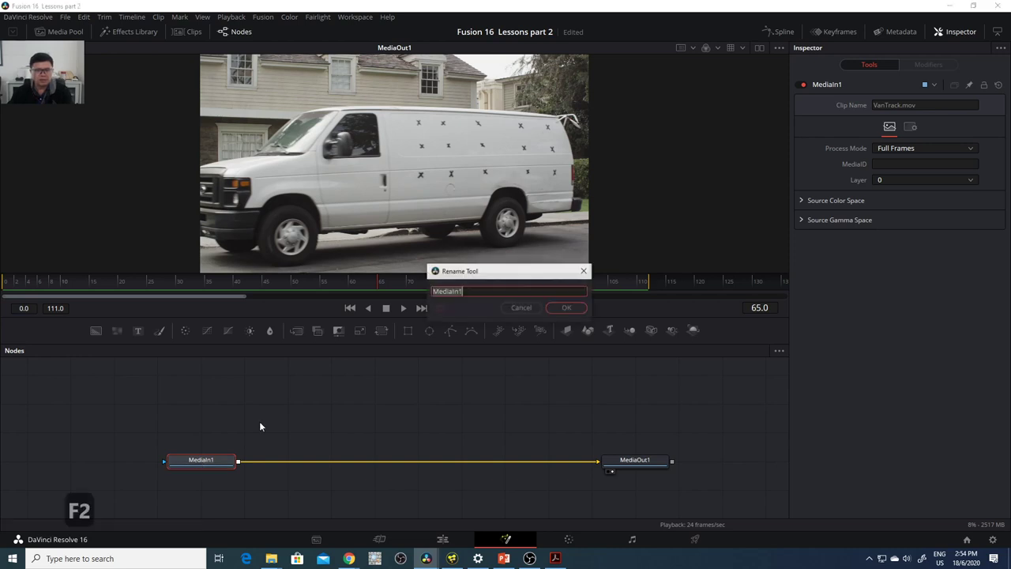
pyautogui.write('VanMov')
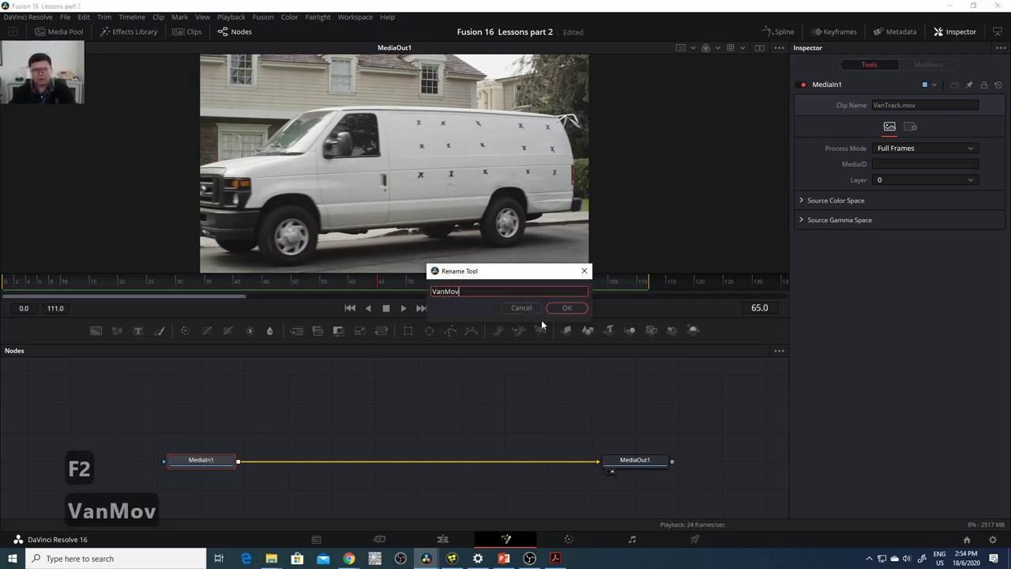
pyautogui.click(566, 307)
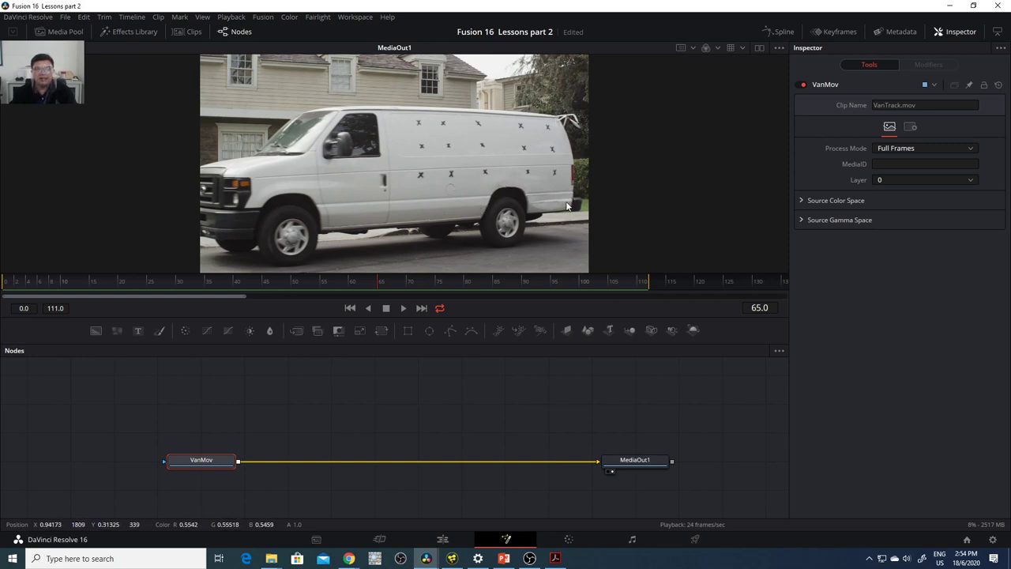
pyautogui.moveTo(194, 465); pyautogui.dragTo(188, 464)
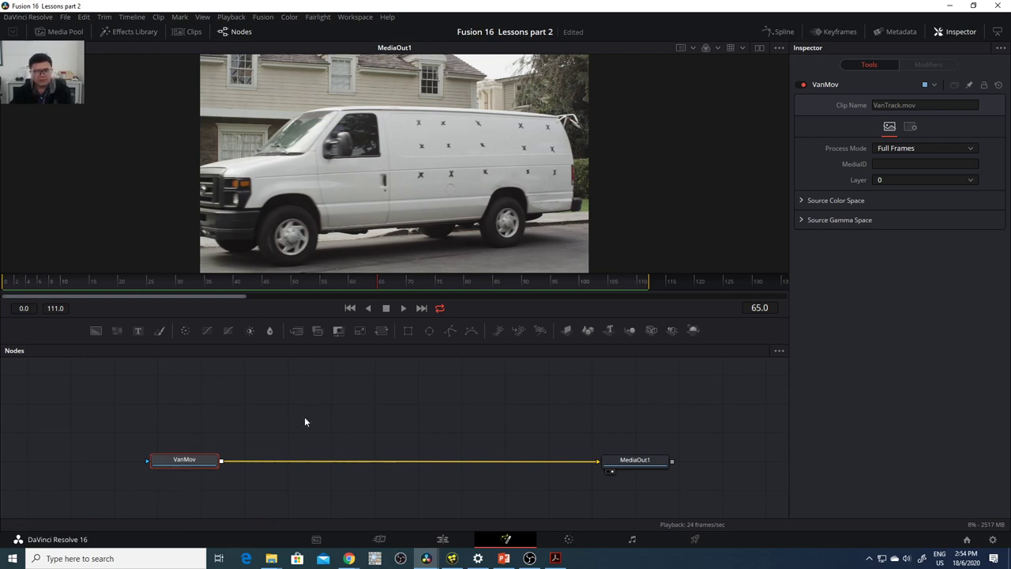
# - Find the Planar Tracker tool by its abbreviation Ptra and add it after the VanMov node
pyautogui.hotkey('ctrl', 'space')
pyautogui.write('trac')
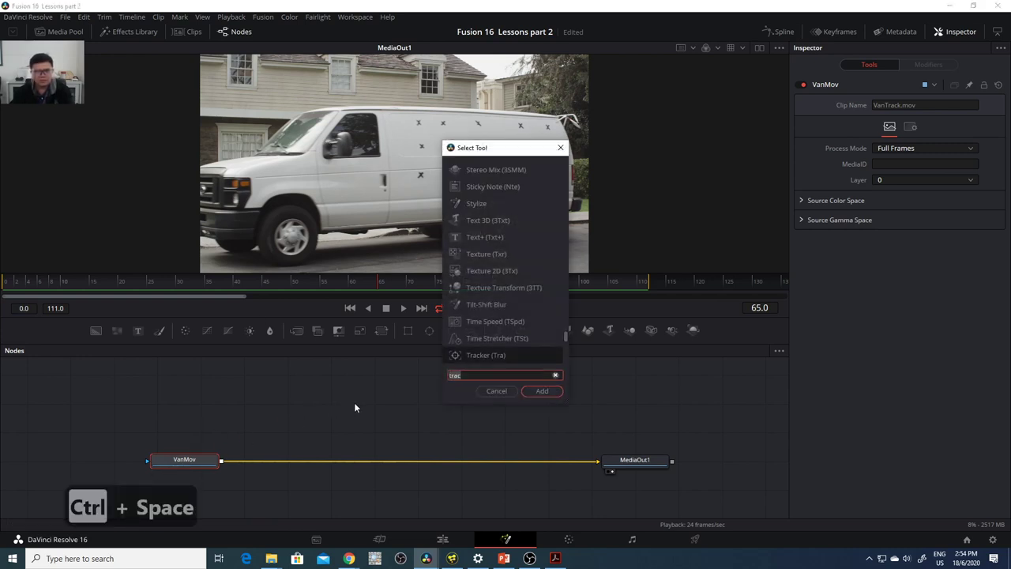
pyautogui.press('BackSpace')
pyautogui.press('BackSpace')
pyautogui.press('BackSpace')
pyautogui.press('BackSpace')
pyautogui.write('pla')
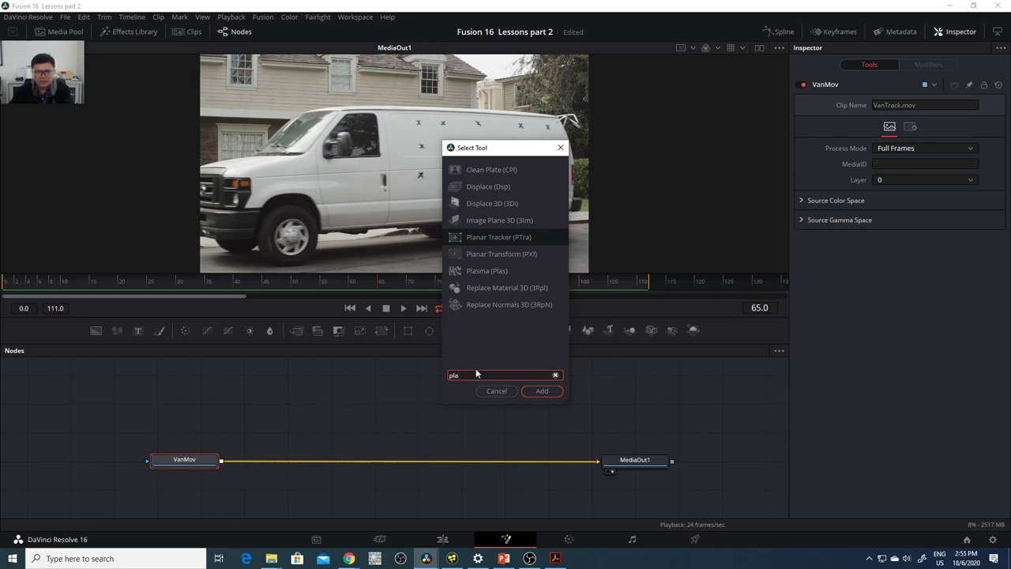
pyautogui.press('BackSpace')
pyautogui.press('BackSpace')
pyautogui.press('BackSpace')
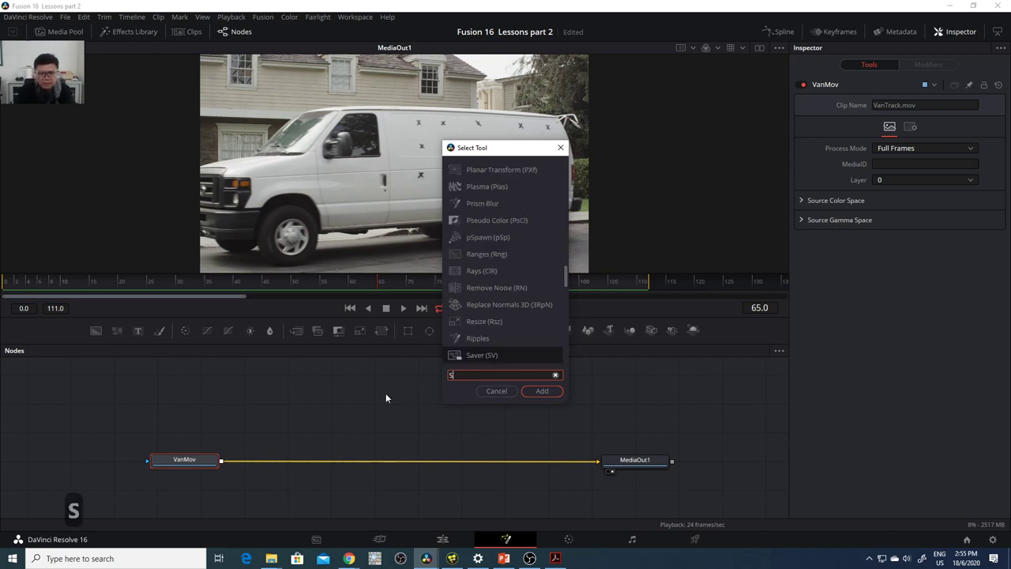
pyautogui.write('Ptra')
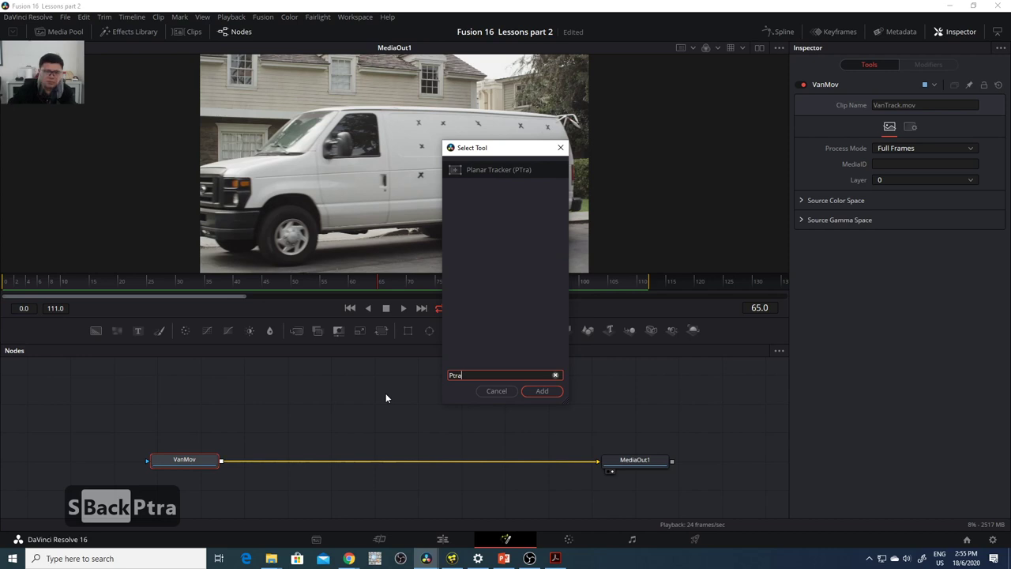
pyautogui.click(542, 391)
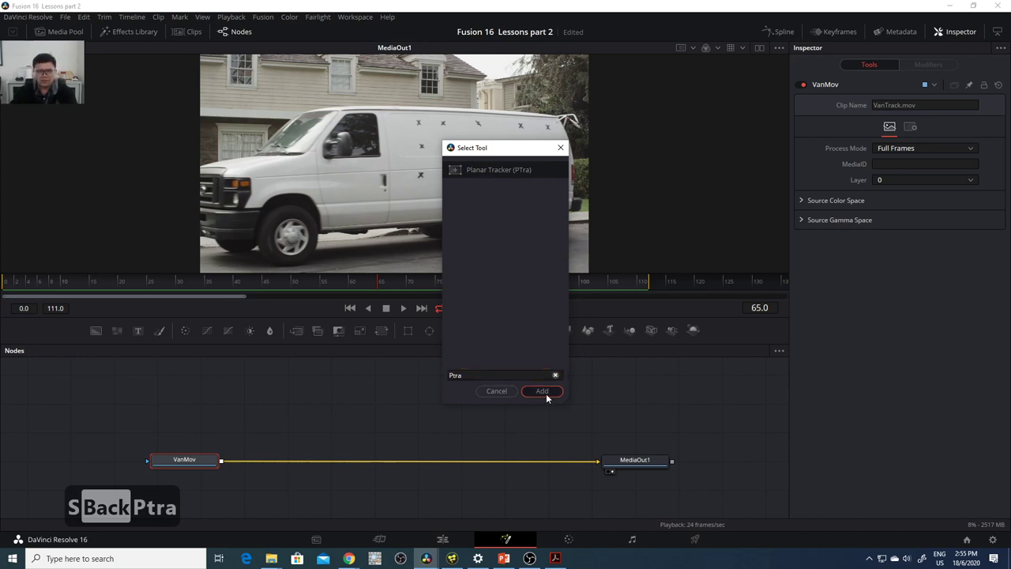
# - Select PlanarTracker1, enlarge the viewer, and place the first outline point at the upper front corner of the van's side panel
pyautogui.click(205, 465)
pyautogui.click(265, 464)
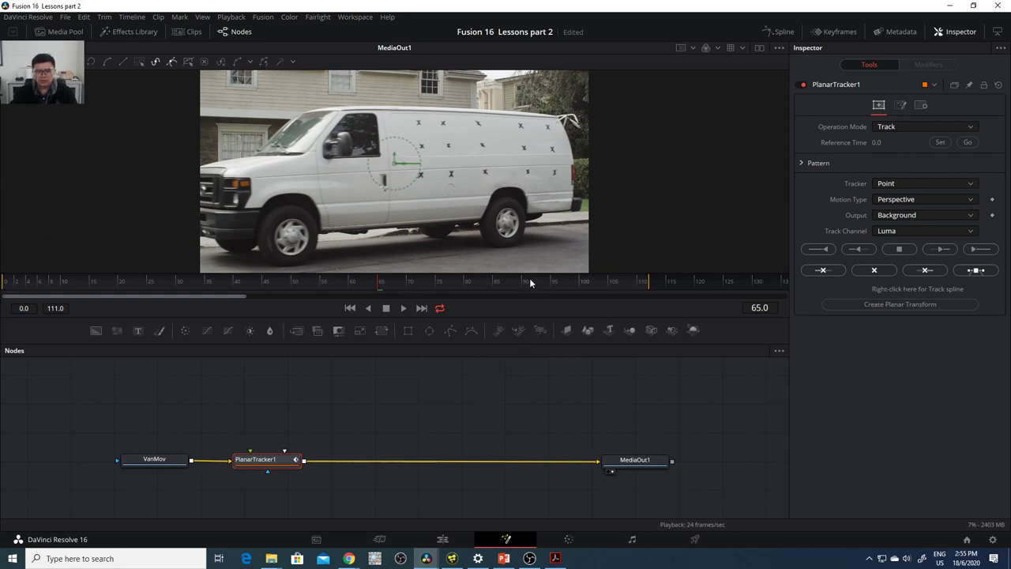
pyautogui.moveTo(532, 274); pyautogui.dragTo(538, 362)
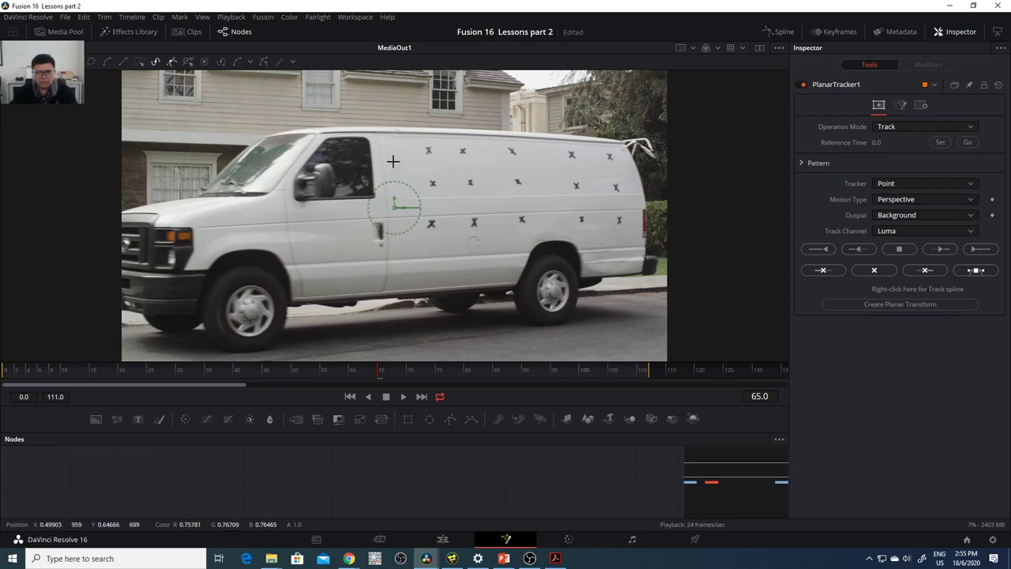
pyautogui.click(390, 136)
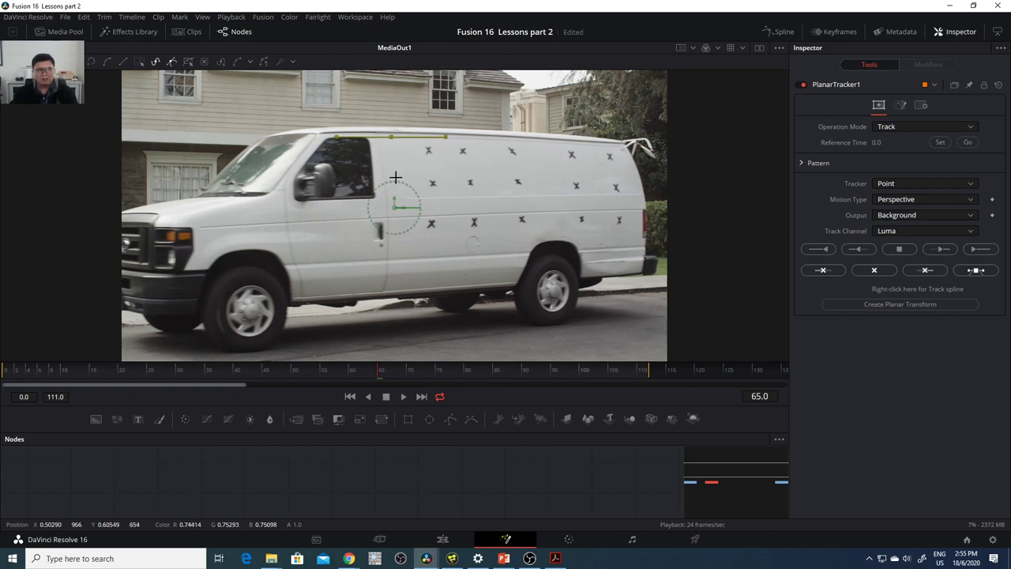
pyautogui.click(383, 160)
pyautogui.click(397, 228)
pyautogui.click(461, 226)
pyautogui.click(484, 183)
pyautogui.click(456, 150)
pyautogui.click(388, 137)
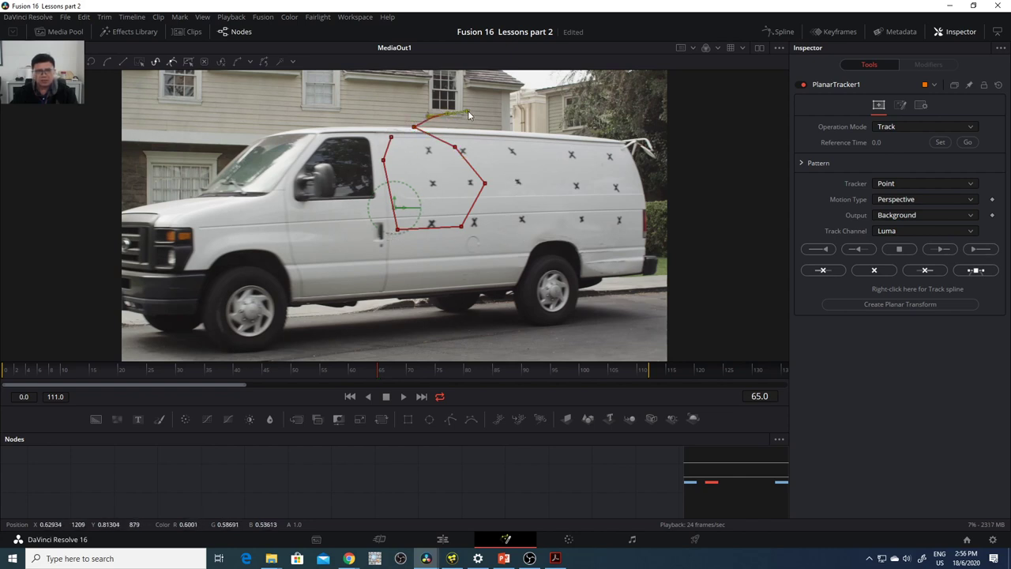
pyautogui.click(517, 135)
pyautogui.click(539, 182)
pyautogui.moveTo(520, 237); pyautogui.dragTo(617, 273)
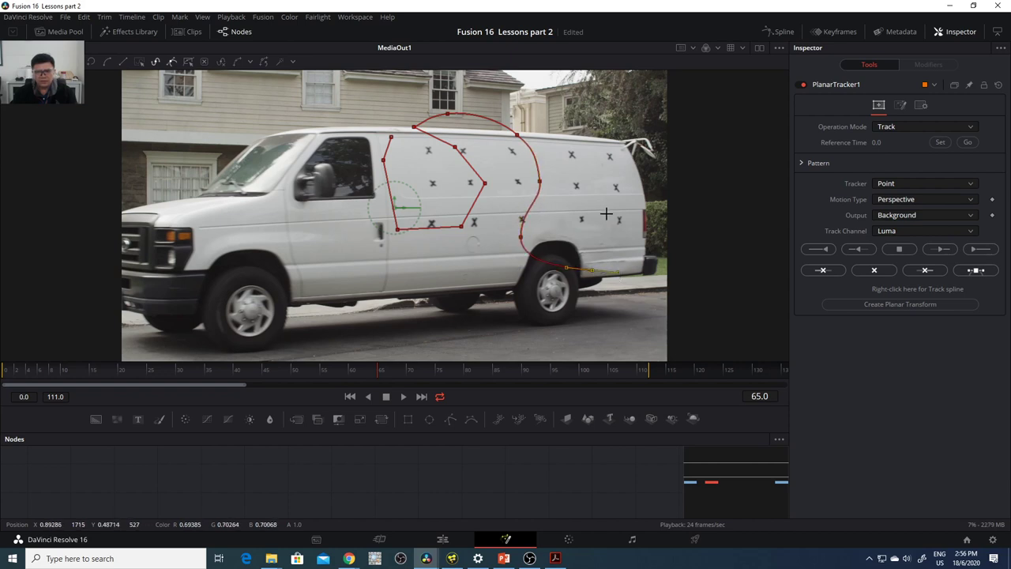
pyautogui.hotkey('ctrl', 'z')
pyautogui.hotkey('ctrl', 'z')
pyautogui.hotkey('ctrl', 'z')
pyautogui.hotkey('ctrl', 'z')
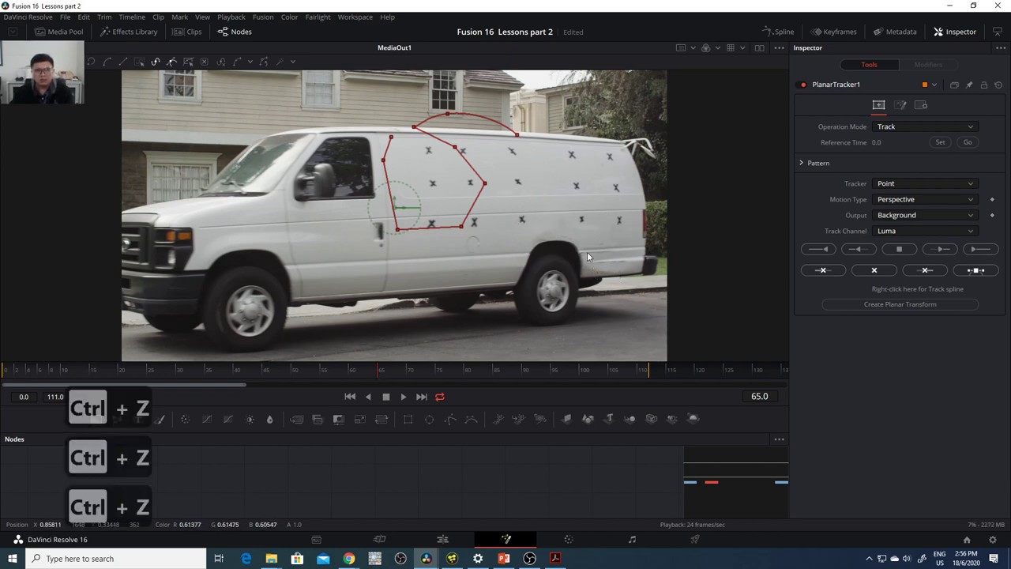
pyautogui.hotkey('ctrl', 'z')
pyautogui.hotkey('ctrl', 'z')
pyautogui.hotkey('ctrl', 'z')
pyautogui.hotkey('ctrl', 'z')
pyautogui.hotkey('ctrl', 'z')
pyautogui.hotkey('ctrl', 'z')
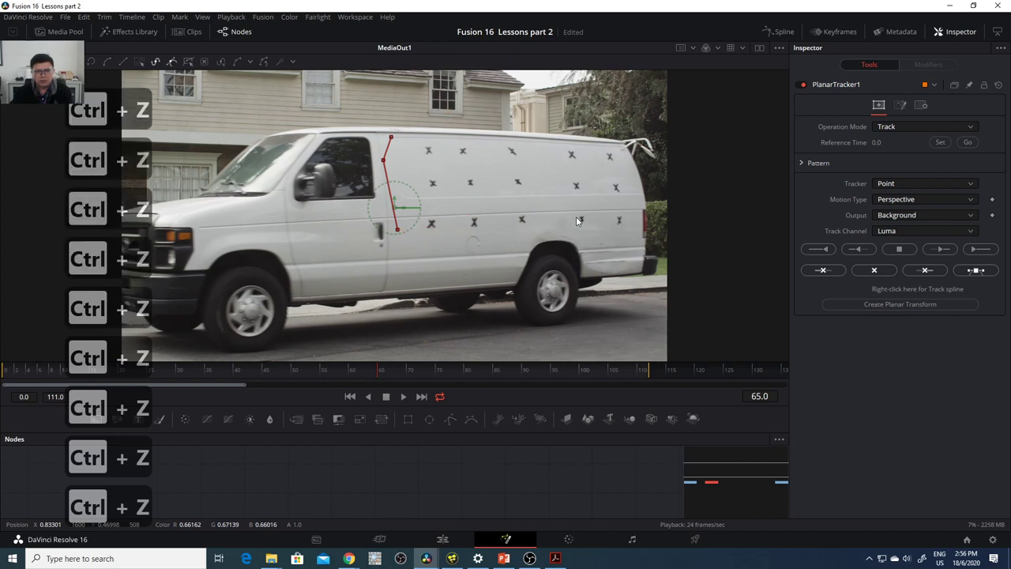
pyautogui.hotkey('ctrl', 'z')
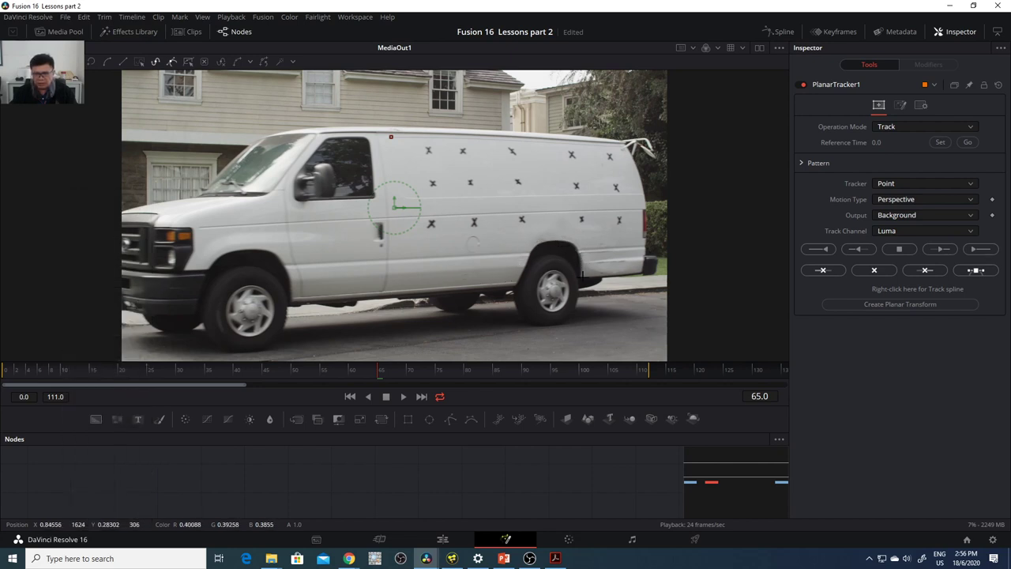
# - Continue the tracker outline down the front edge of the side panel, just behind the driver's door
pyautogui.click(381, 146)
pyautogui.click(386, 196)
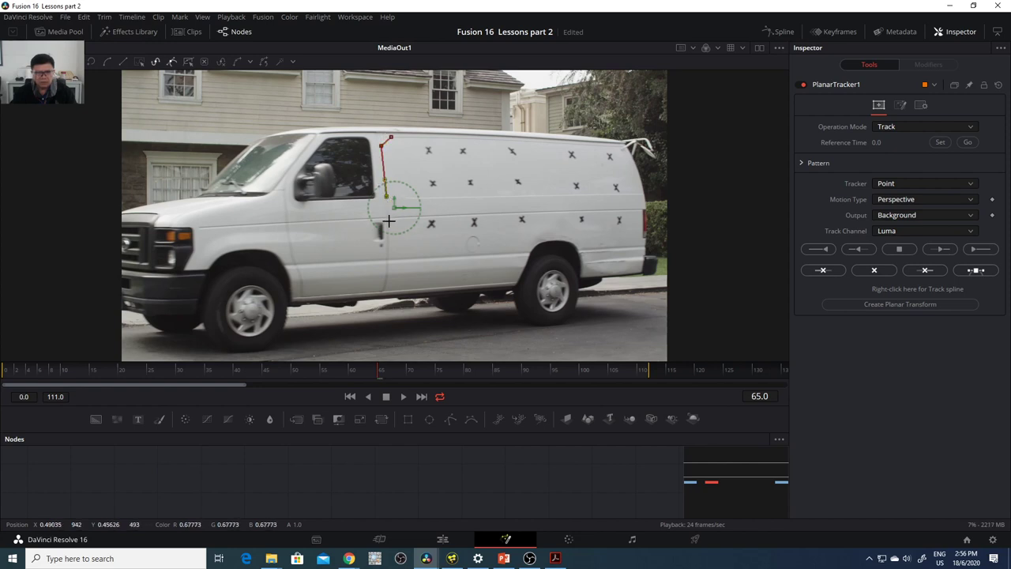
pyautogui.click(388, 217)
pyautogui.click(386, 275)
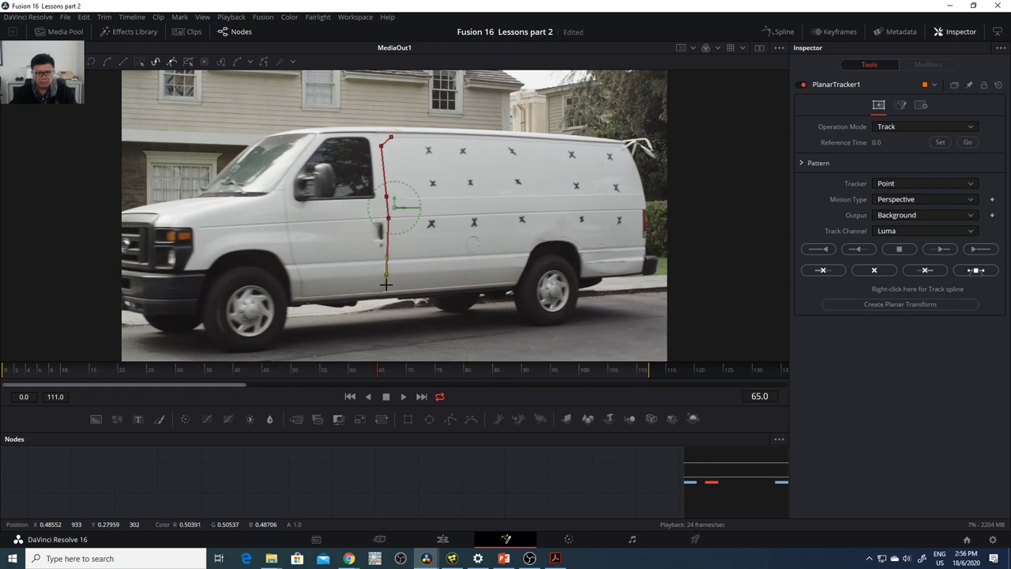
# - Run the outline along the panel's lower edge and around the rear wheel arch to the rear bumper
pyautogui.click(513, 278)
pyautogui.click(526, 251)
pyautogui.click(546, 235)
pyautogui.click(570, 237)
pyautogui.click(585, 257)
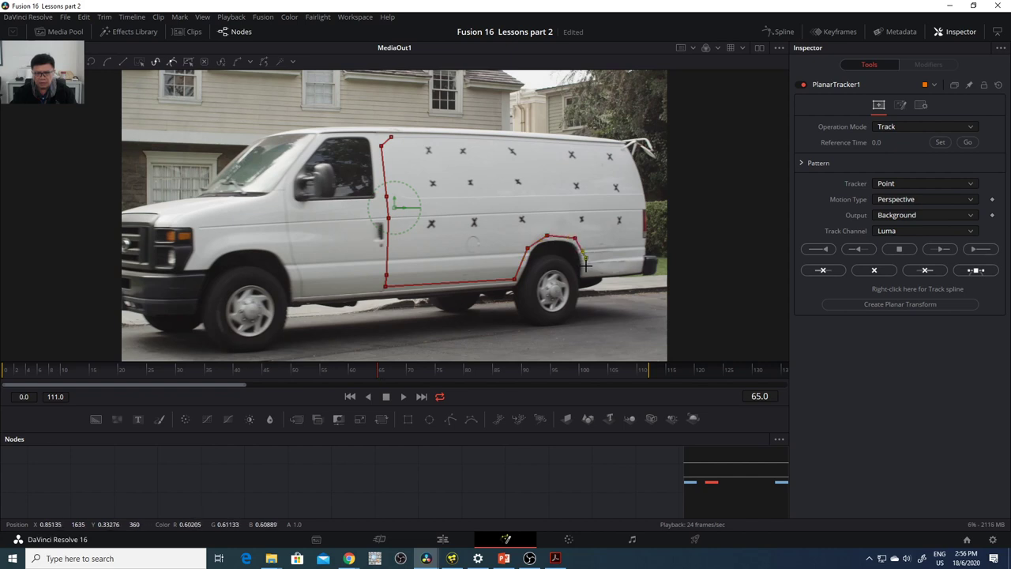
pyautogui.click(586, 269)
pyautogui.click(638, 269)
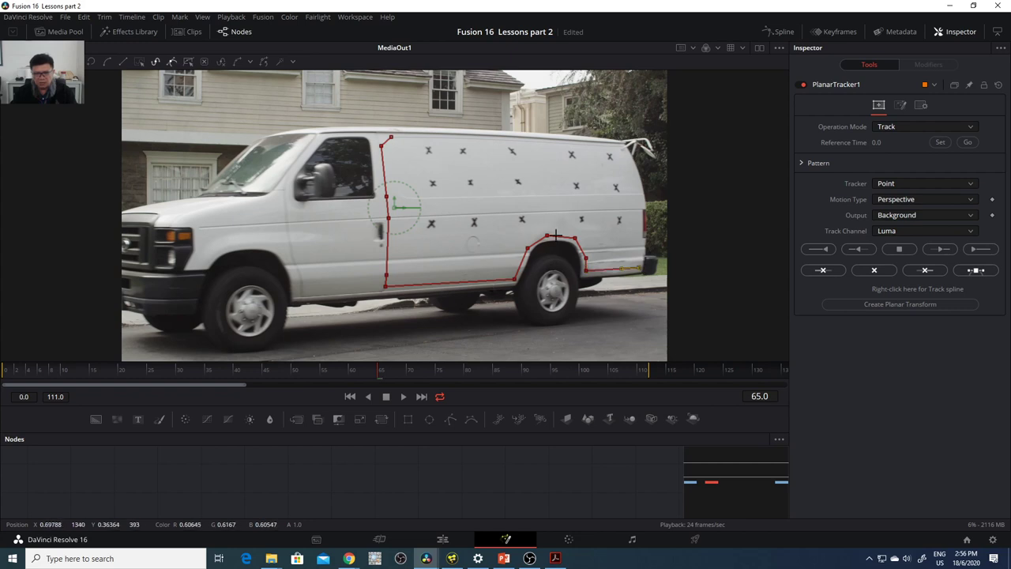
# - Outline the van's rear edge and the roofline with points, and close the shape at its first point
pyautogui.click(643, 245)
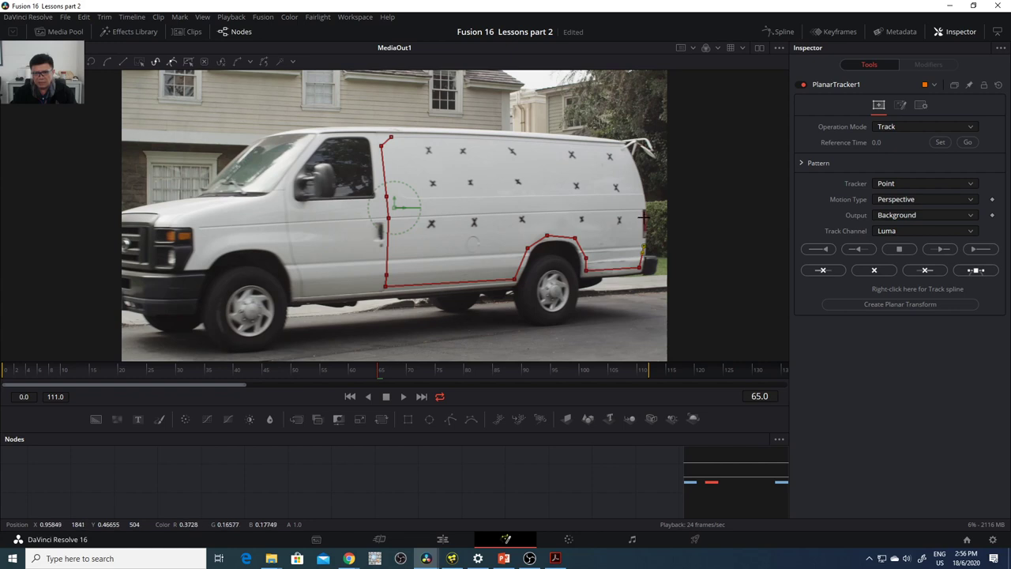
pyautogui.click(644, 217)
pyautogui.click(638, 186)
pyautogui.click(622, 146)
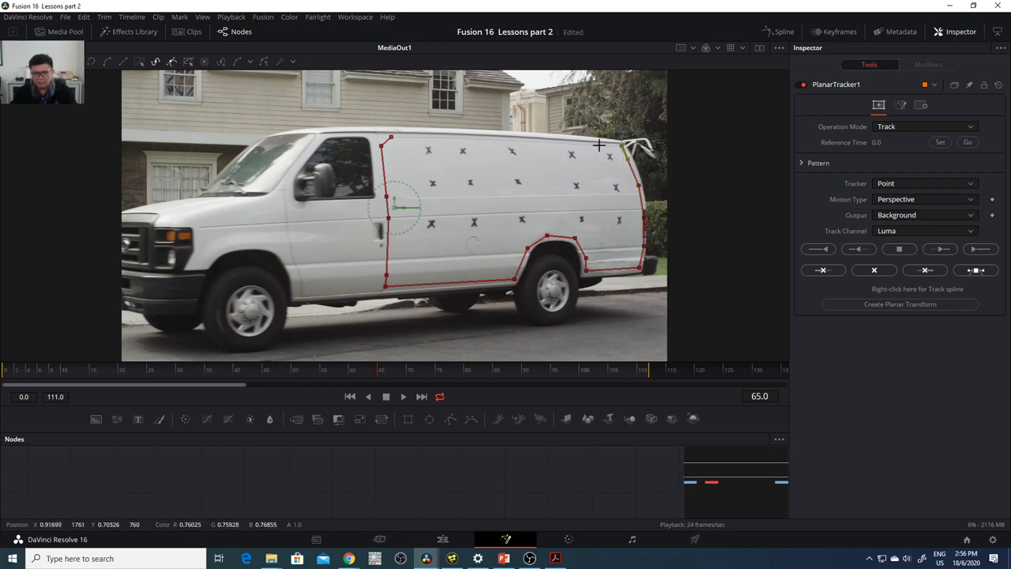
pyautogui.click(514, 141)
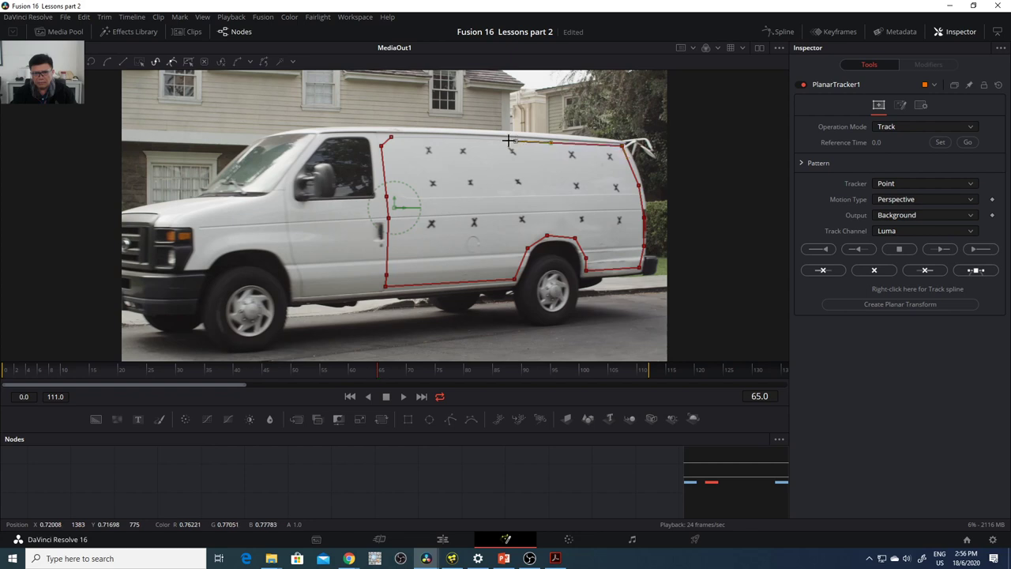
pyautogui.click(432, 137)
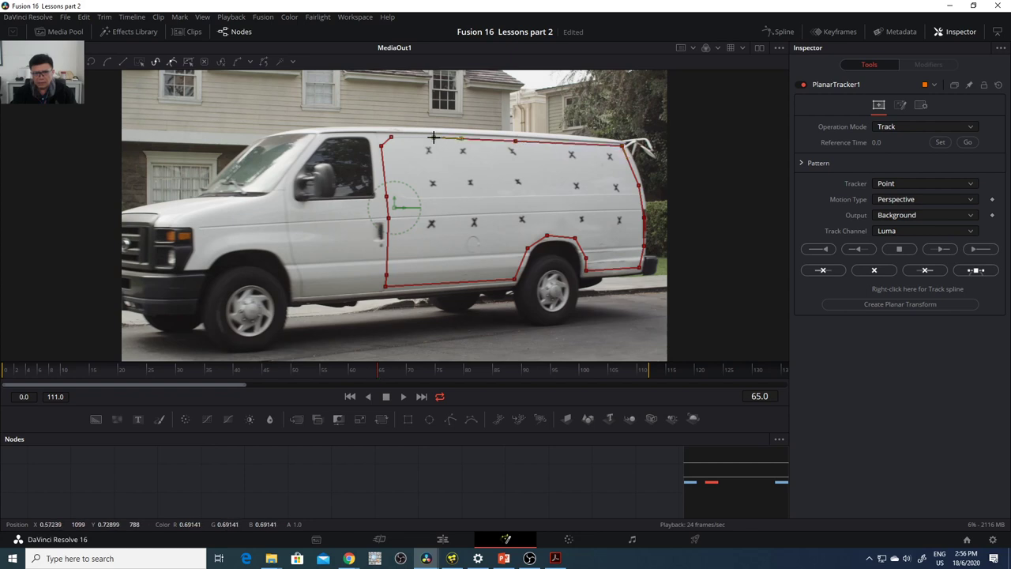
pyautogui.click(393, 139)
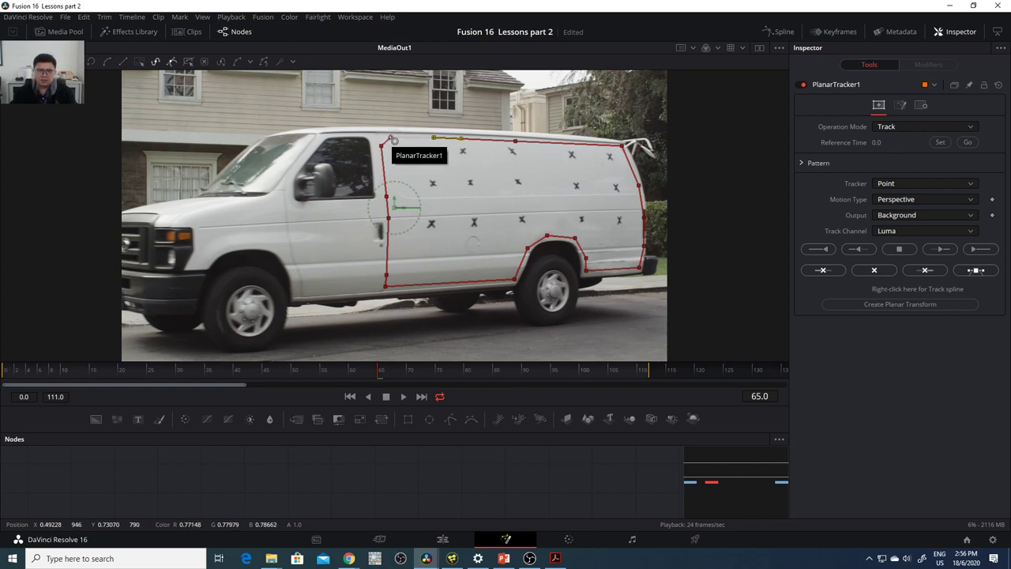
pyautogui.click(433, 137)
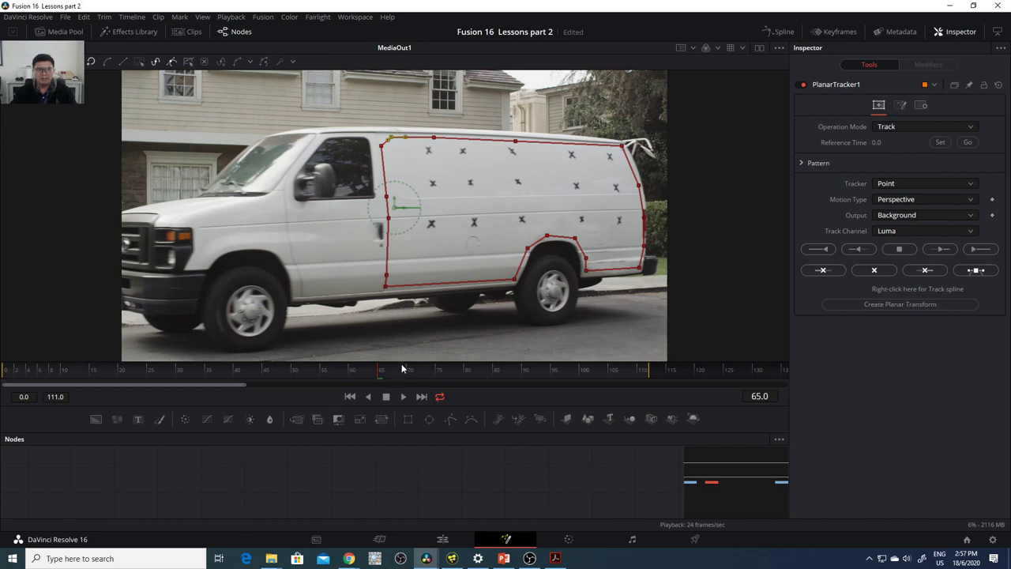
# - Keep the planar tracker's Operation Mode at Track and set its reference time to frame 65
pyautogui.moveTo(402, 362); pyautogui.dragTo(413, 260)
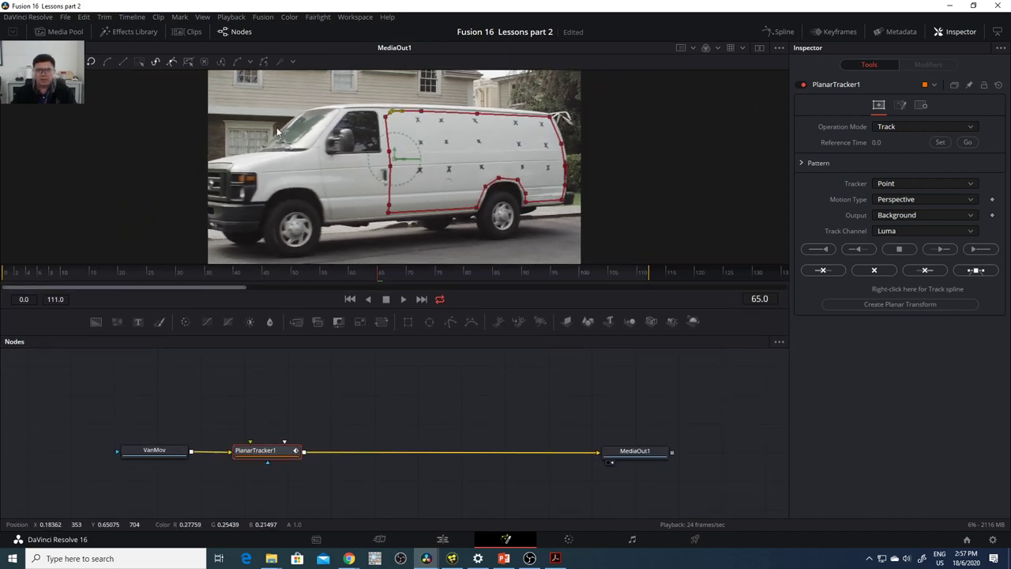
pyautogui.moveTo(256, 455)
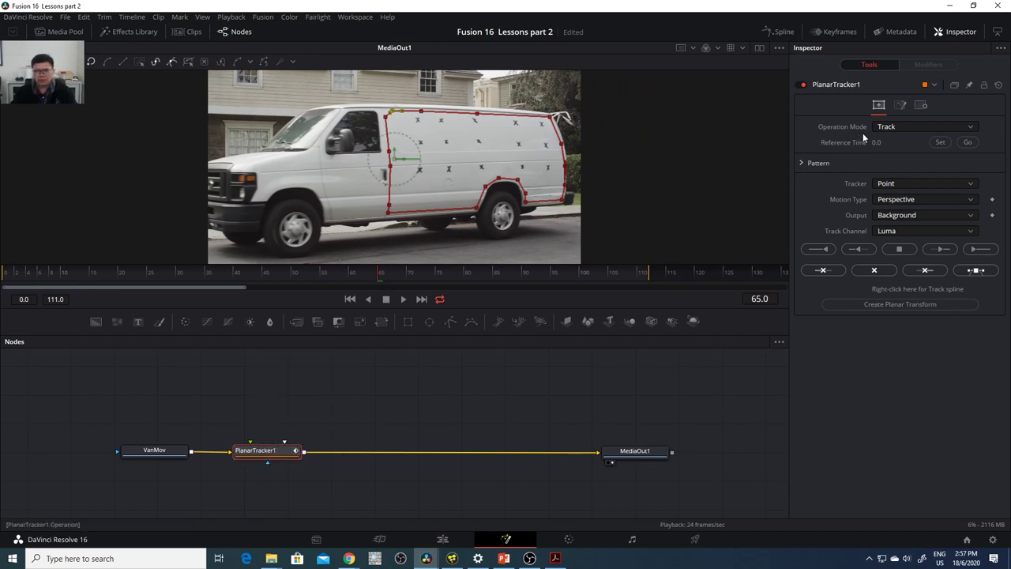
pyautogui.click(901, 128)
pyautogui.click(900, 127)
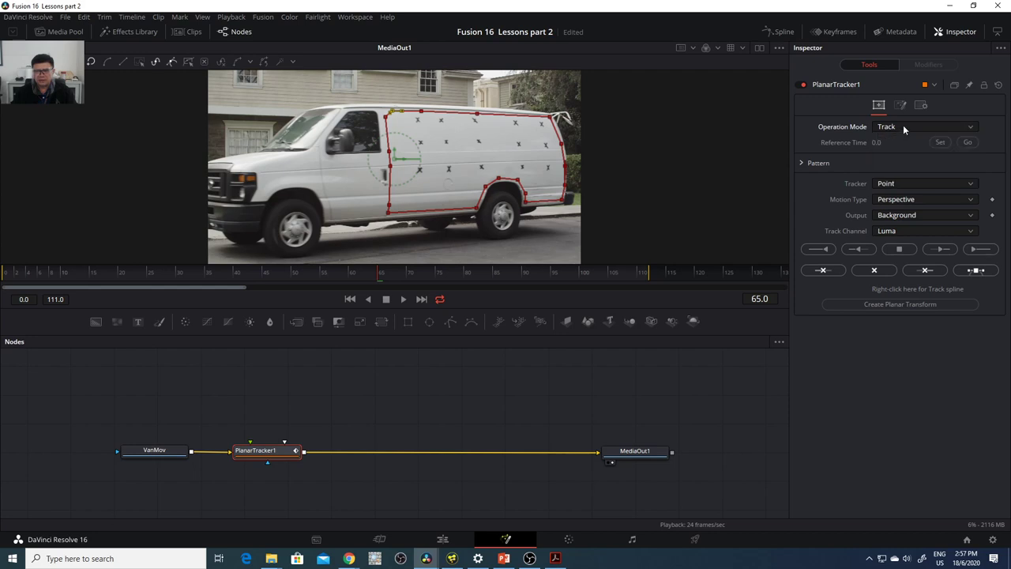
pyautogui.click(901, 128)
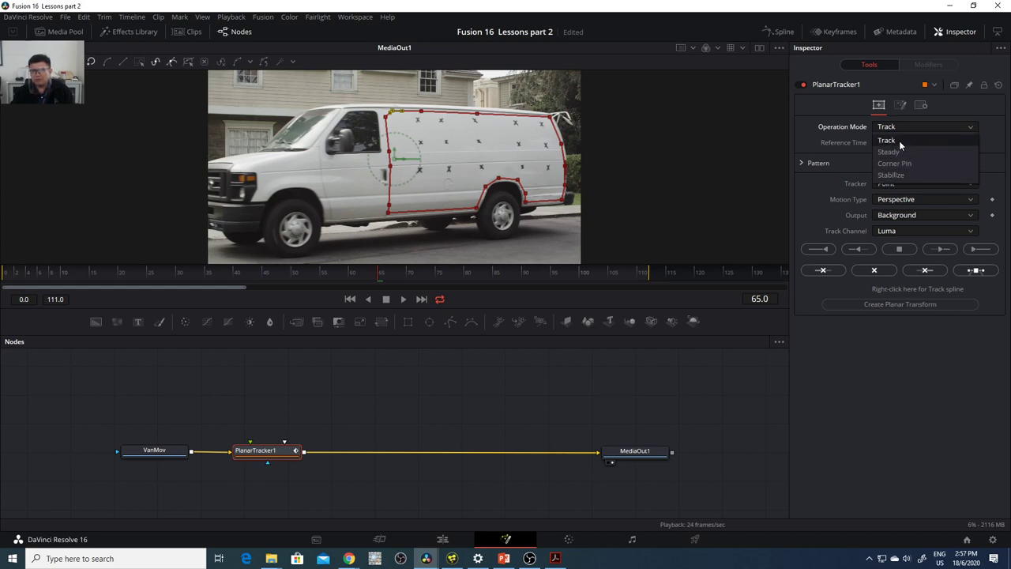
pyautogui.click(899, 141)
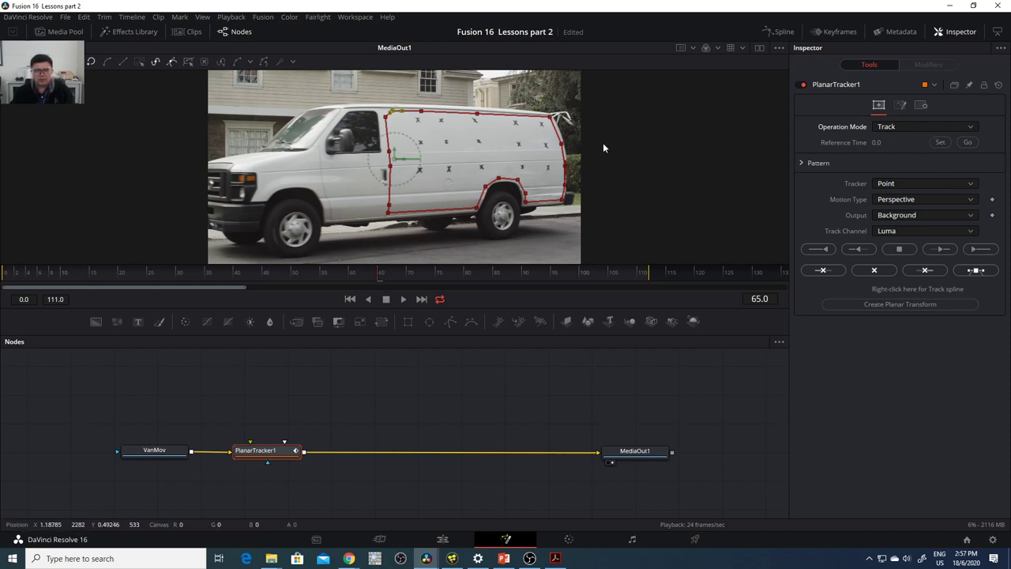
pyautogui.click(941, 143)
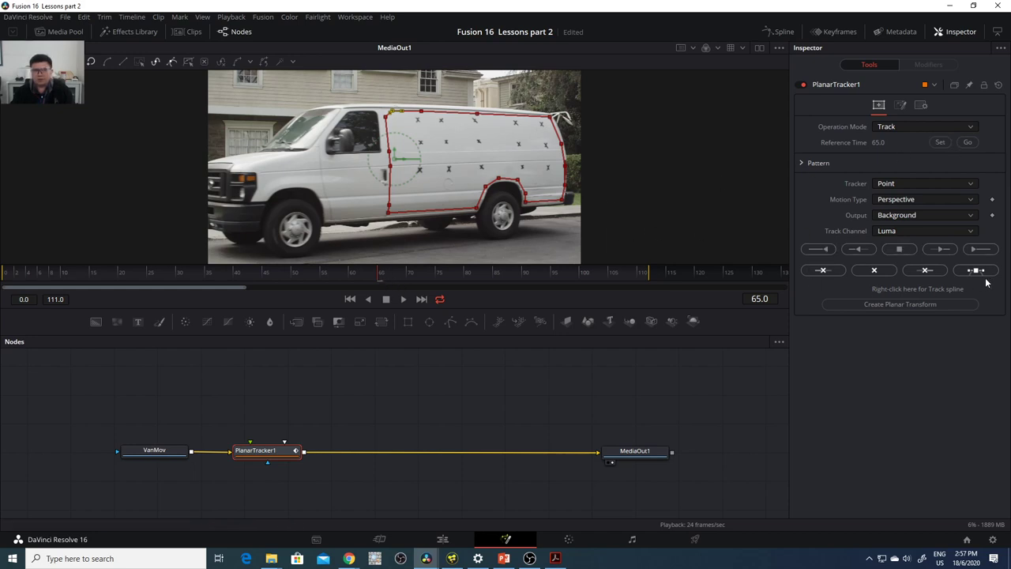
# - Track the outlined side panel forward to the last frame, and from reference frame 65 backward to frame 0
pyautogui.click(802, 162)
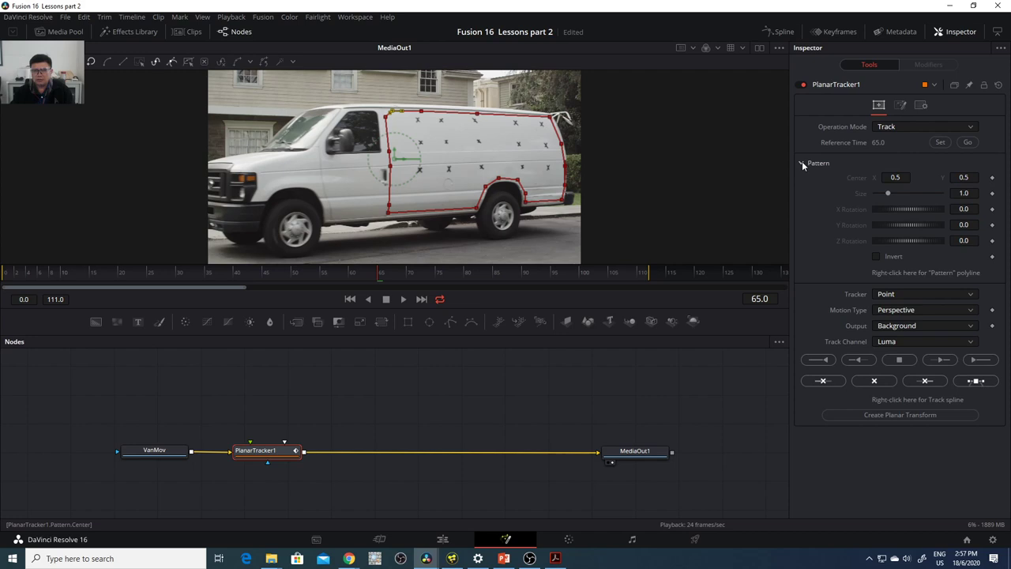
pyautogui.click(802, 162)
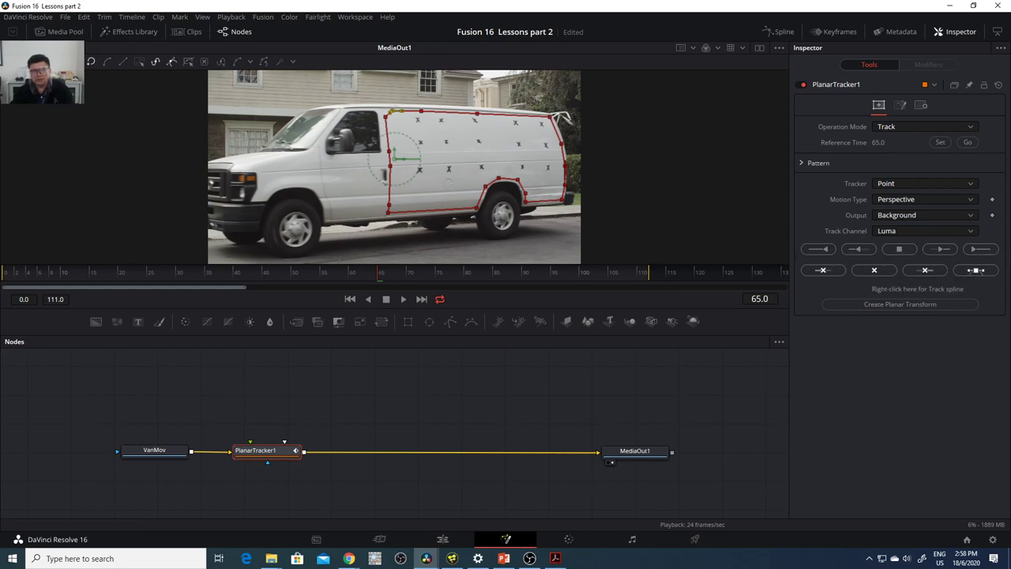
pyautogui.click(980, 250)
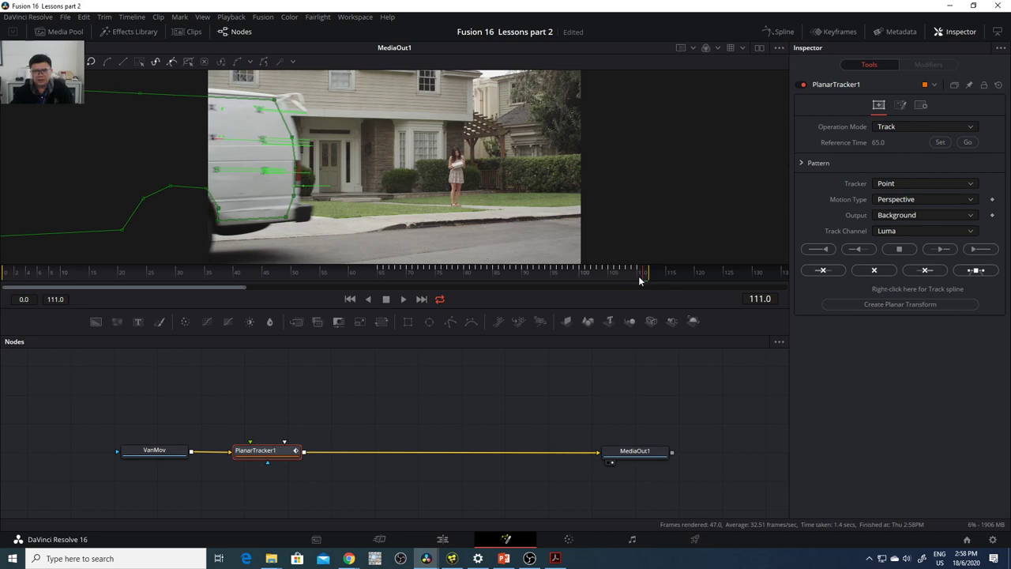
pyautogui.click(968, 143)
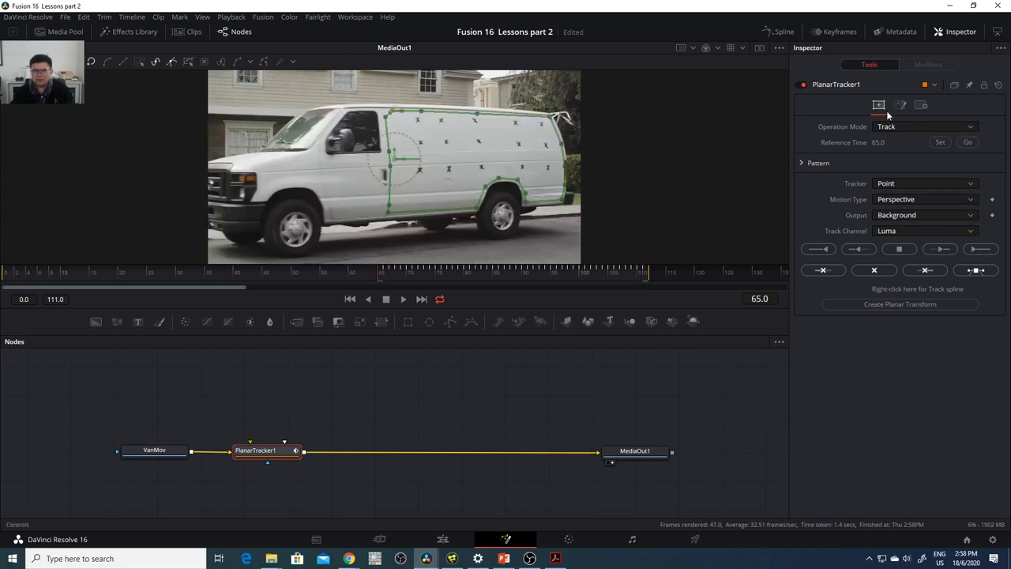
pyautogui.click(823, 249)
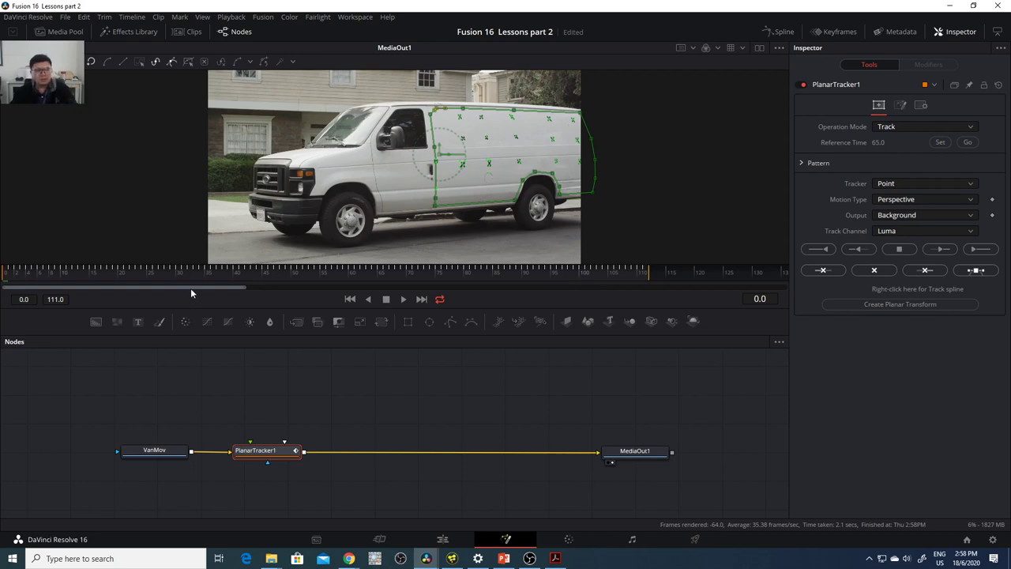
# - Scrub through the clip to check the track, ending at frame 65, and shift PlanarTracker1 slightly farther from VanMov
pyautogui.moveTo(24, 278); pyautogui.dragTo(195, 278)
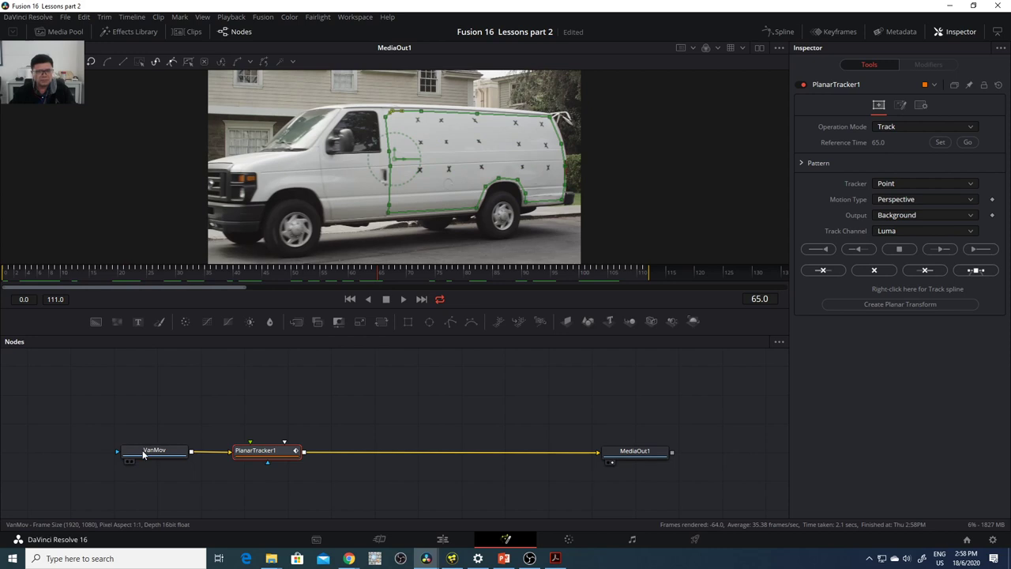
pyautogui.moveTo(265, 452); pyautogui.dragTo(277, 453)
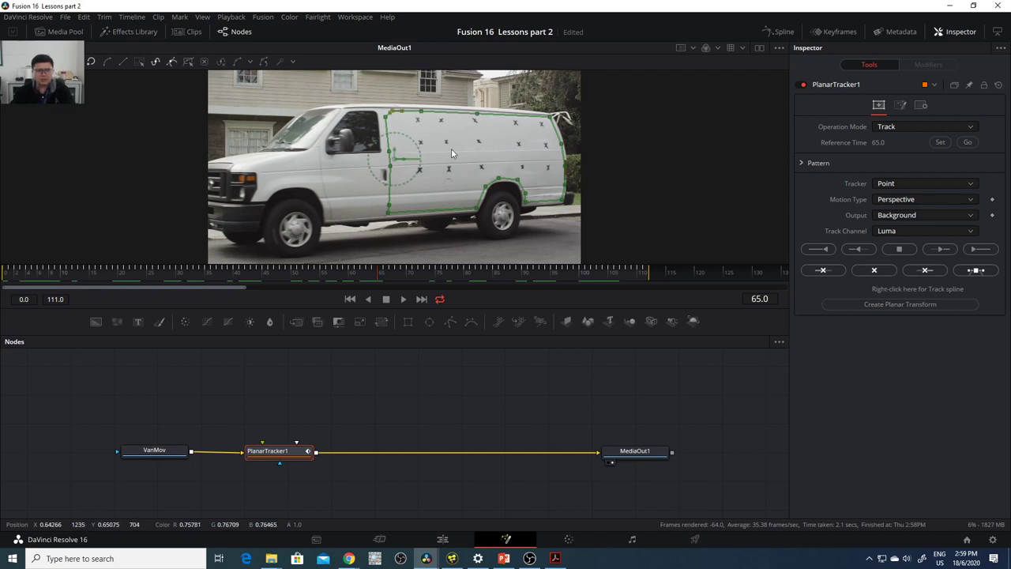
pyautogui.moveTo(478, 262); pyautogui.dragTo(474, 351)
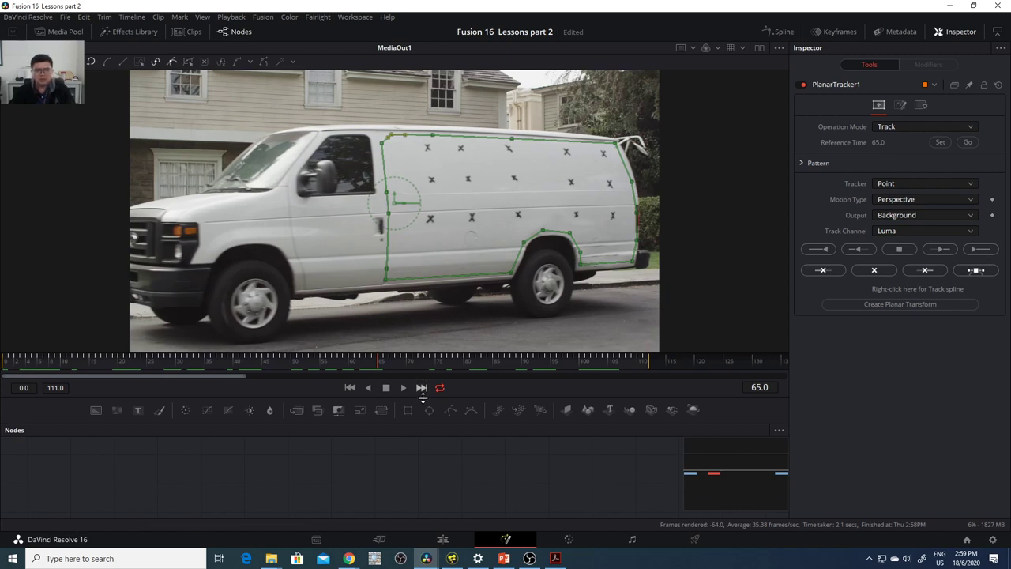
pyautogui.moveTo(432, 348); pyautogui.dragTo(433, 293)
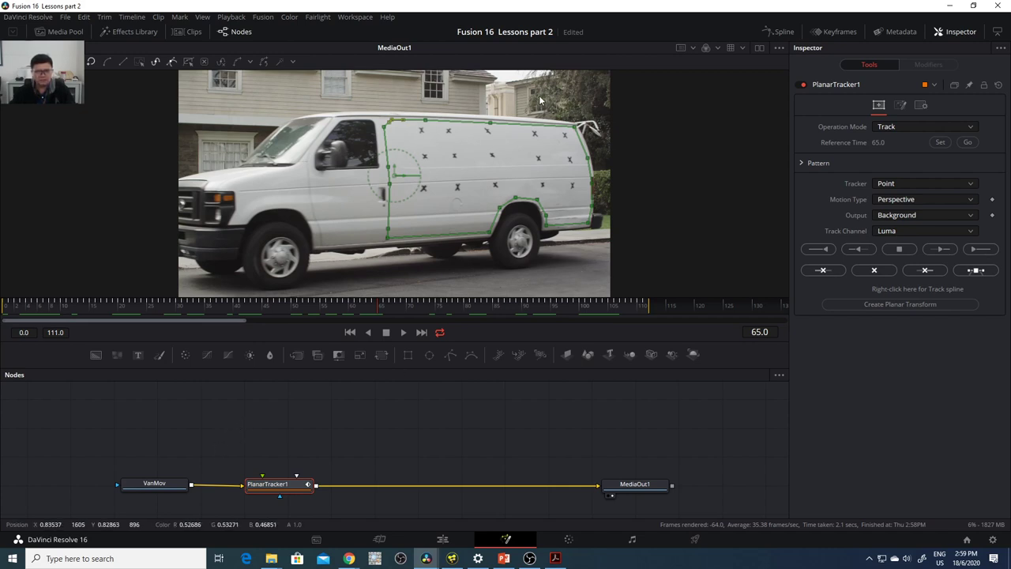
# - Add an unconnected Time Stretcher node and place it directly above PlanarTracker1
pyautogui.click(361, 421)
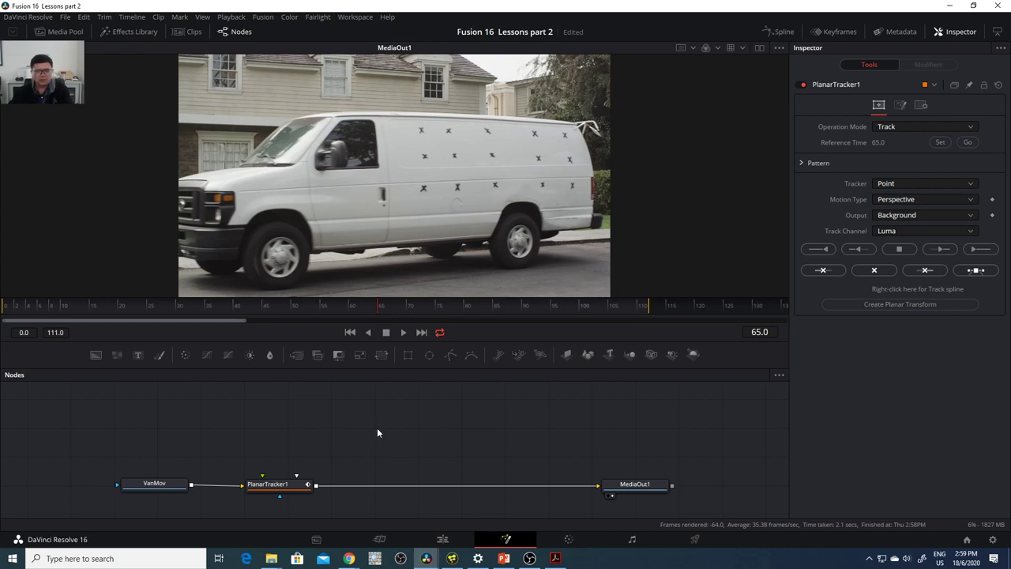
pyautogui.hotkey('ctrl', 'space')
pyautogui.write('Ptra')
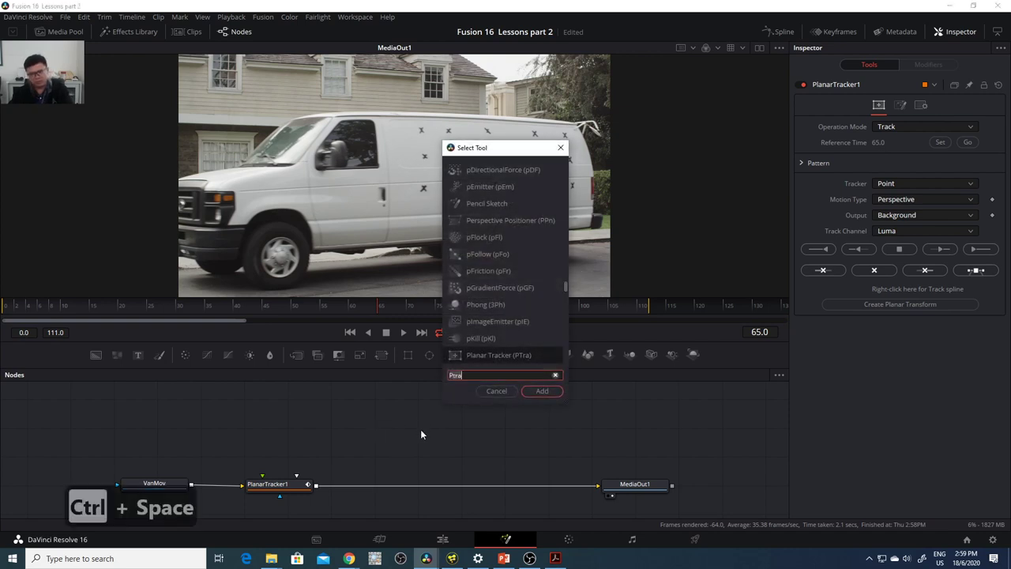
pyautogui.write('time')
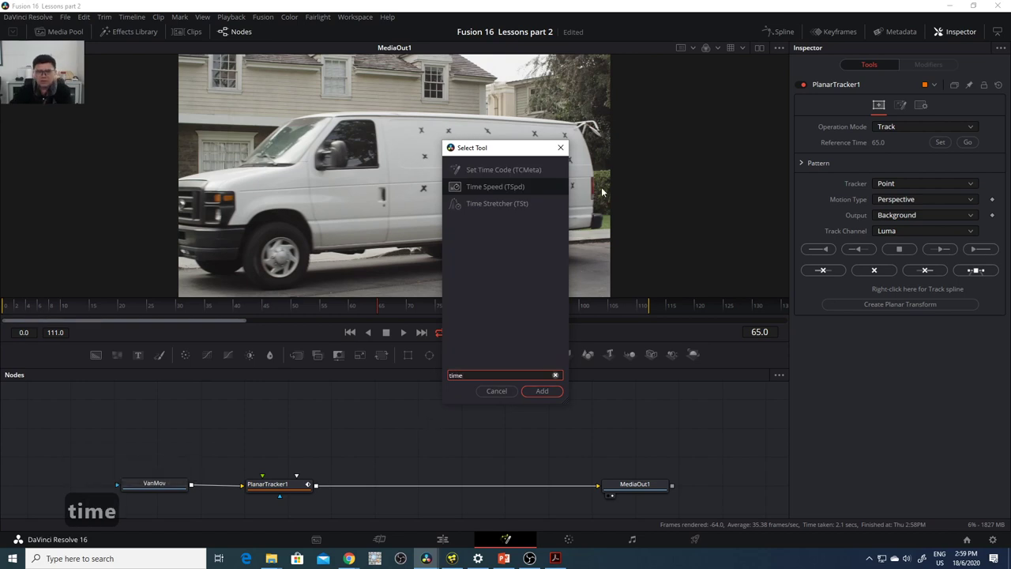
pyautogui.press('BackSpace')
pyautogui.press('BackSpace')
pyautogui.press('BackSpace')
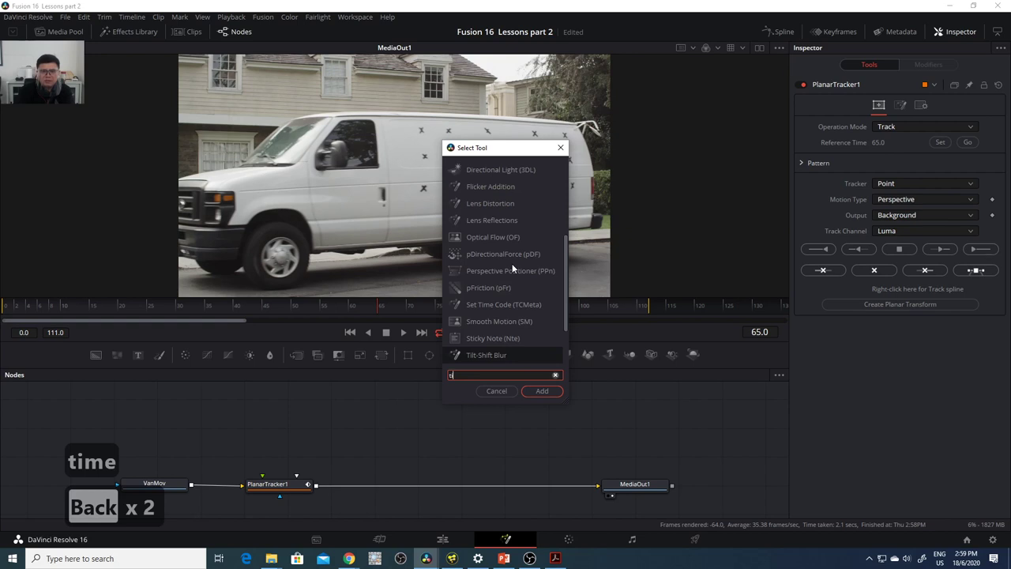
pyautogui.write('st')
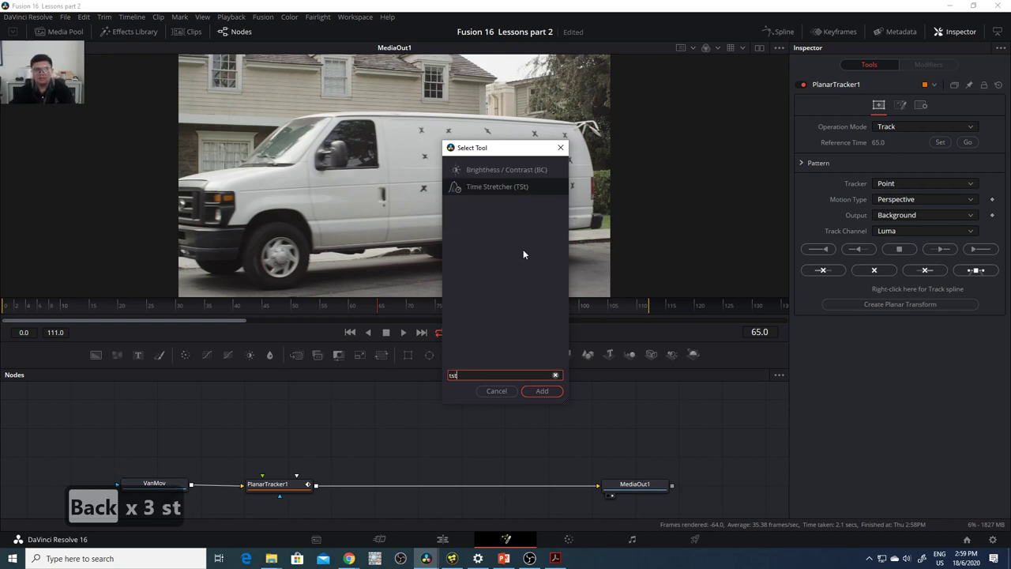
pyautogui.click(505, 186)
pyautogui.click(542, 391)
pyautogui.moveTo(378, 418); pyautogui.dragTo(312, 423)
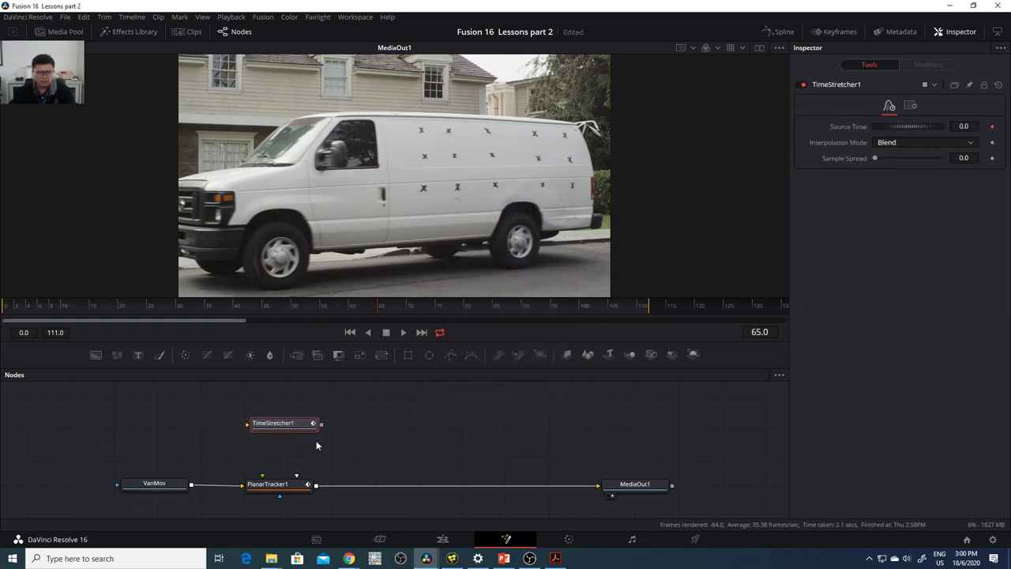
# - Connect VanMov's output to TimeStretcher1 as a second branch and set the Time Stretcher's Source Time to 65
pyautogui.click(179, 484)
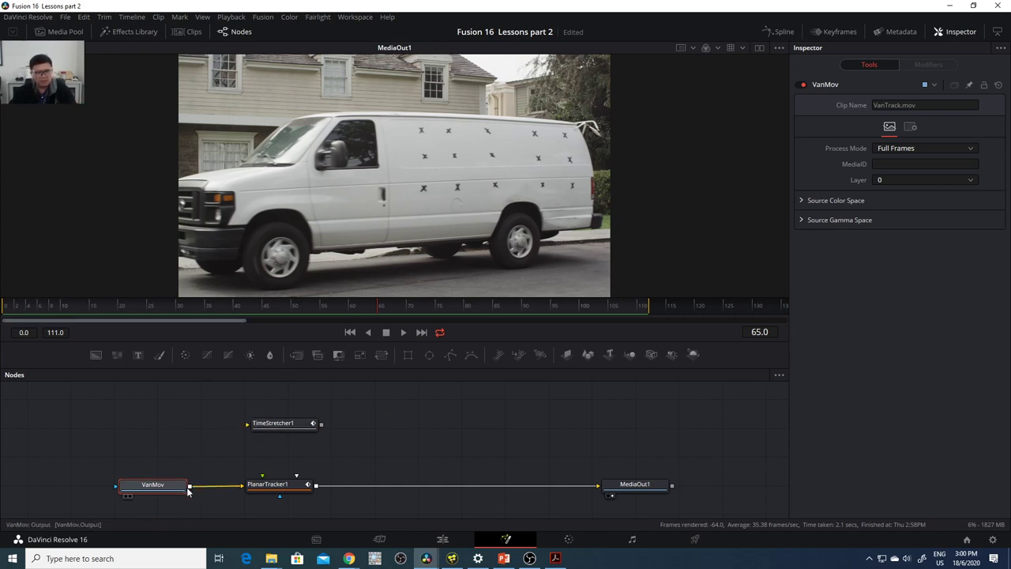
pyautogui.moveTo(205, 474); pyautogui.dragTo(247, 425)
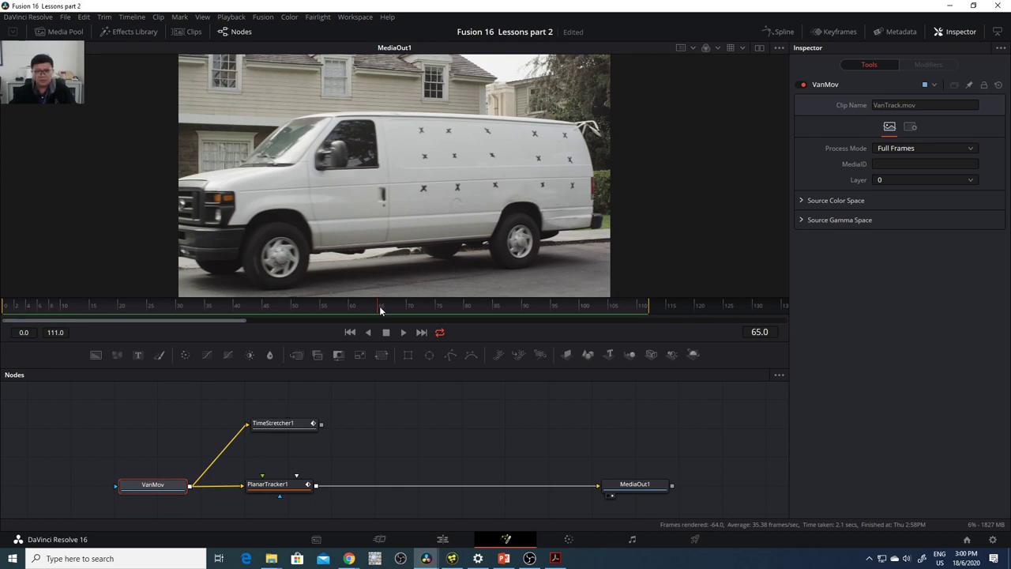
pyautogui.click(289, 427)
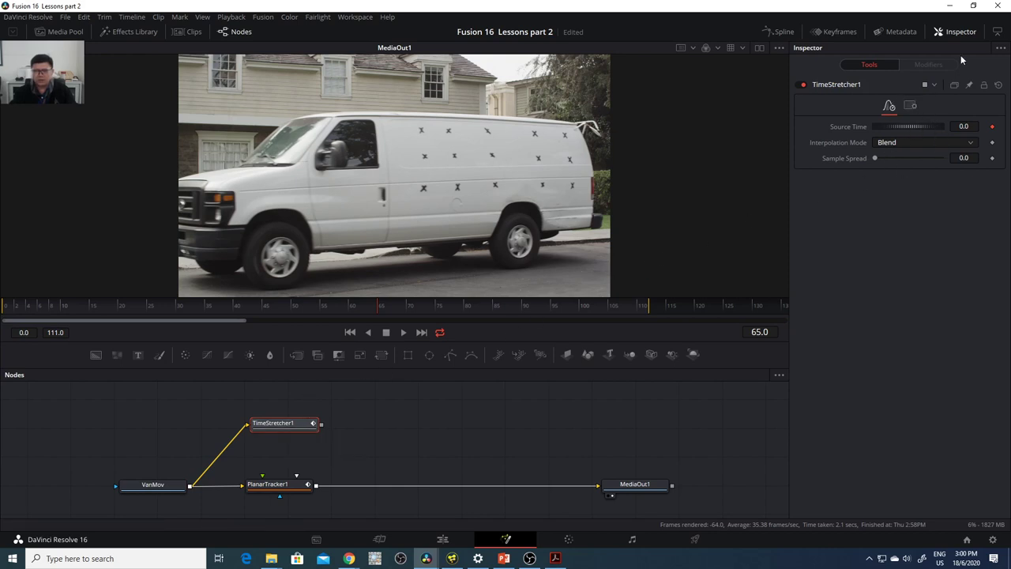
pyautogui.click(964, 126)
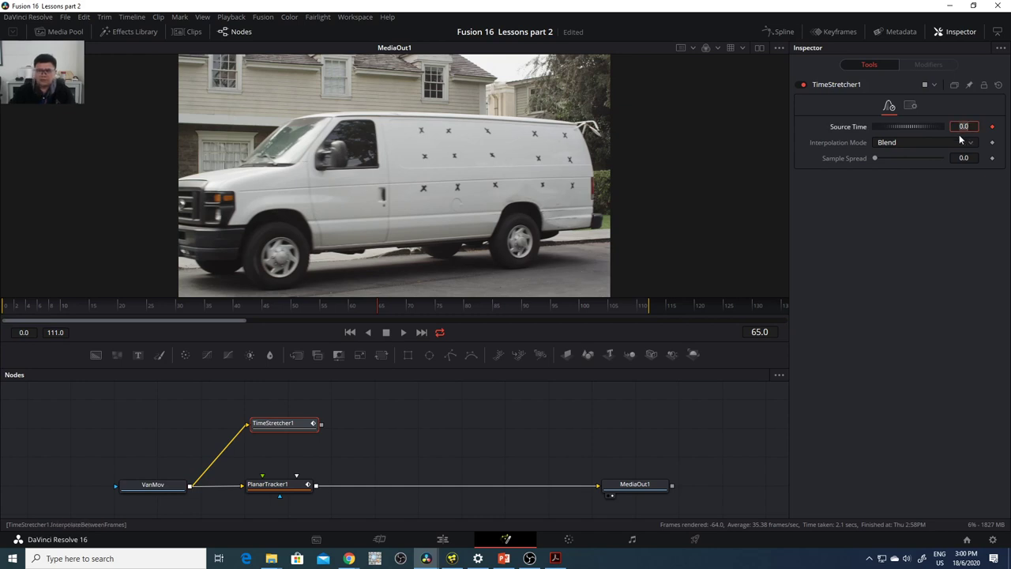
pyautogui.write('65')
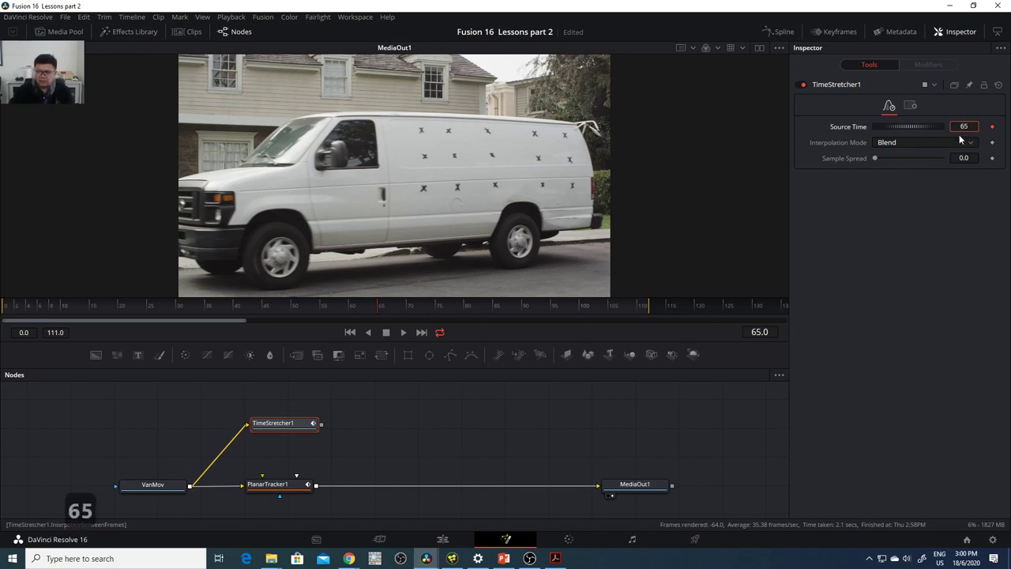
pyautogui.press('Return')
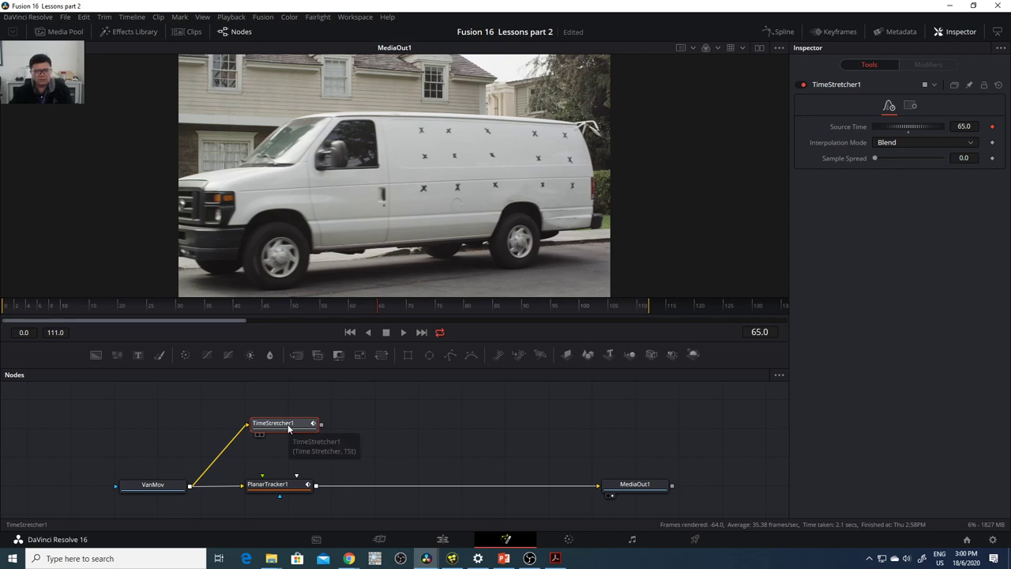
# - Display TimeStretcher1 in the viewer and scrub through the clip to check the freeze frame, ending at frame 0
pyautogui.press('2')
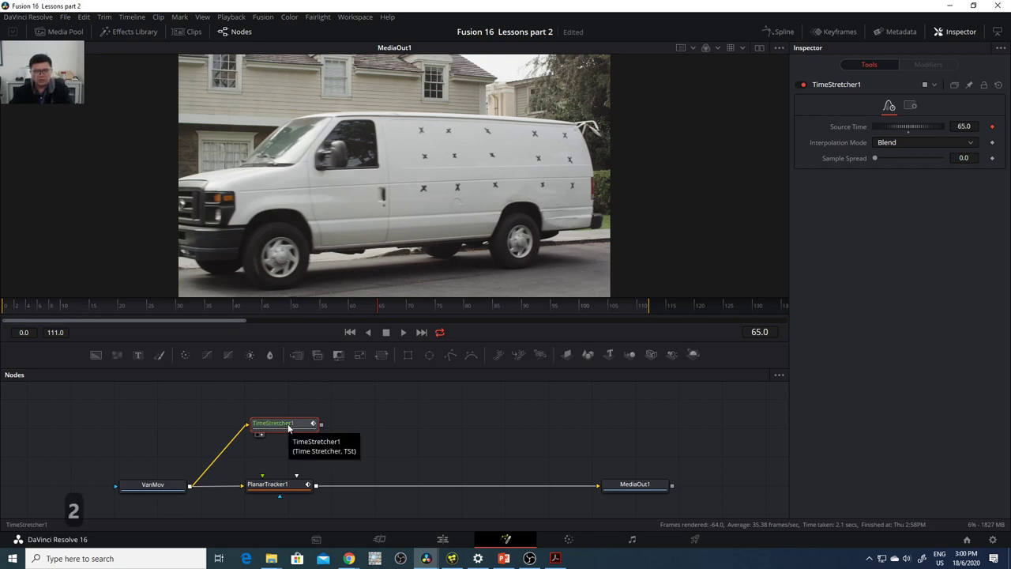
pyautogui.click(297, 314)
pyautogui.moveTo(391, 308); pyautogui.dragTo(513, 308)
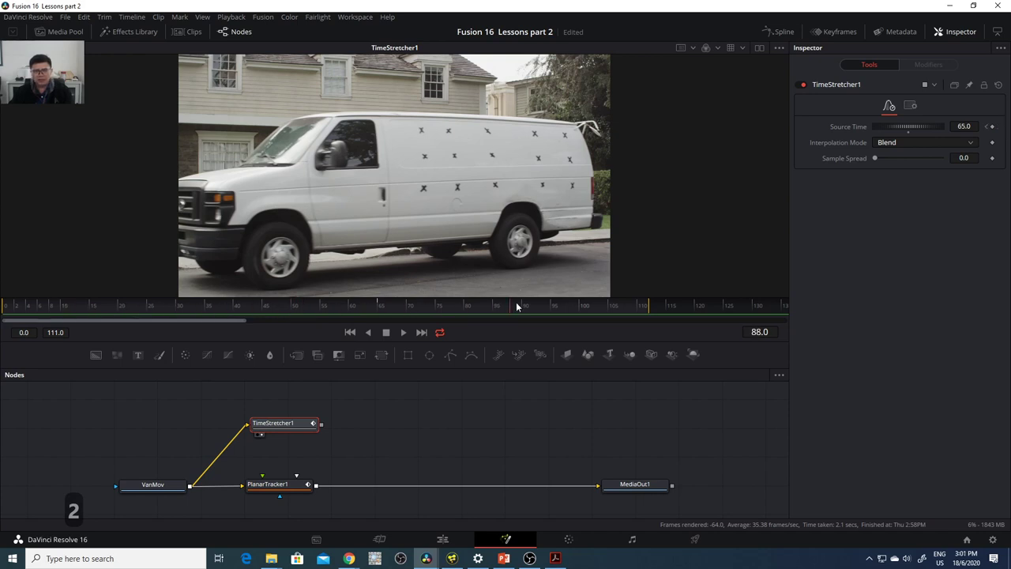
pyautogui.click(70, 314)
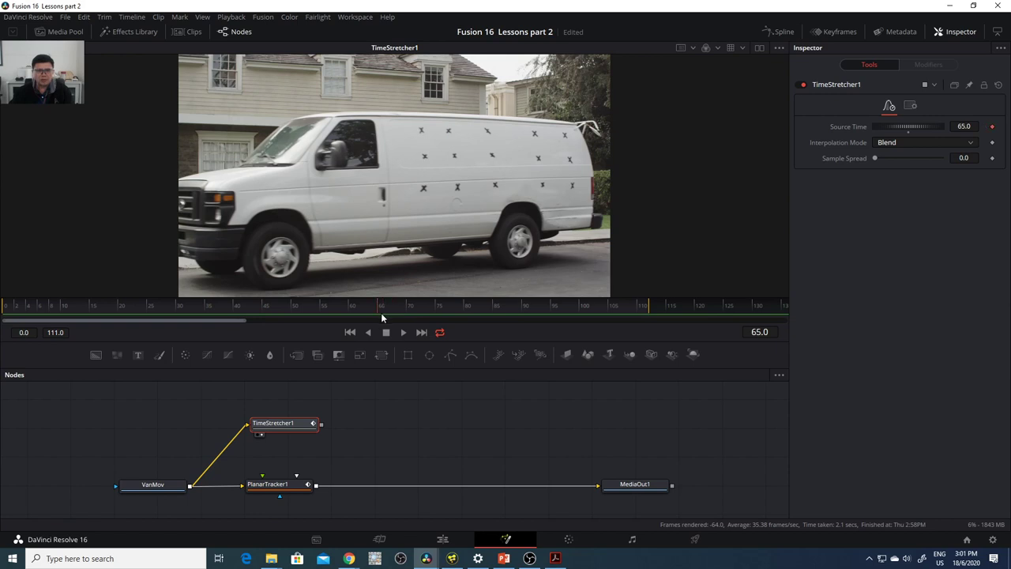
pyautogui.moveTo(294, 426); pyautogui.dragTo(292, 425)
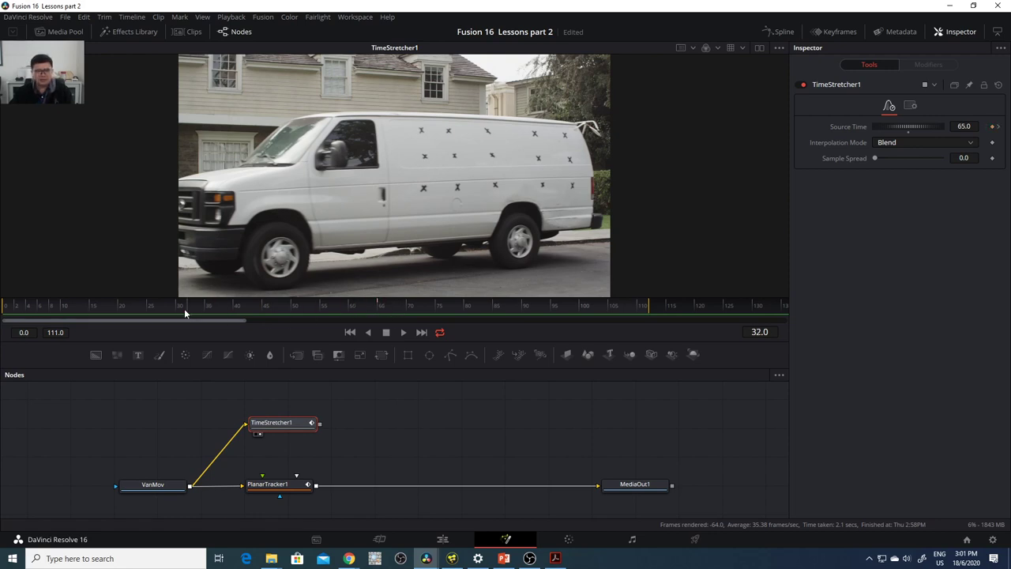
pyautogui.moveTo(32, 309); pyautogui.dragTo(10, 309)
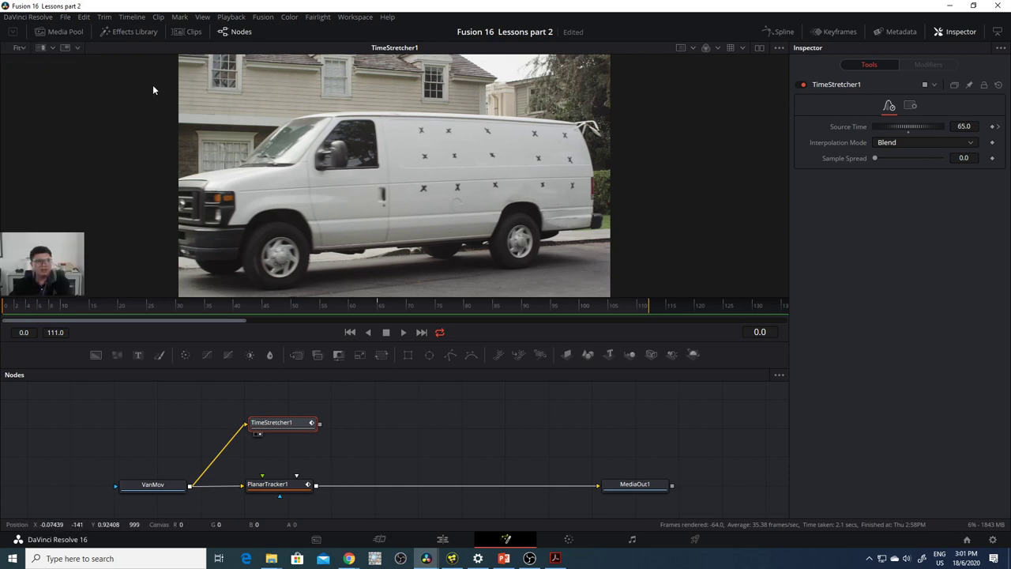
# - Add a Paint node after TimeStretcher1 and space it farther along the branch
pyautogui.hotkey('ctrl', 'space')
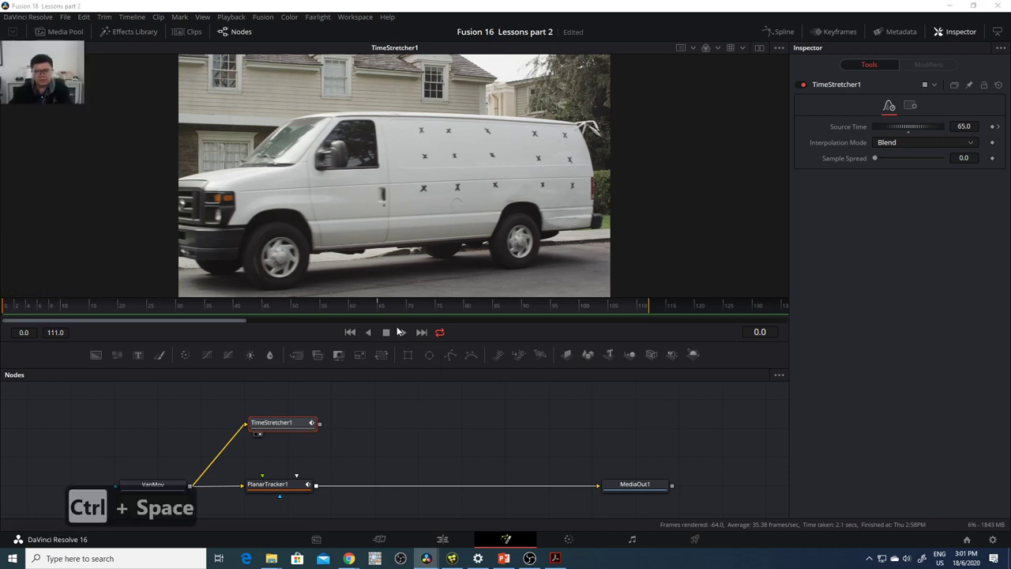
pyautogui.write('paint')
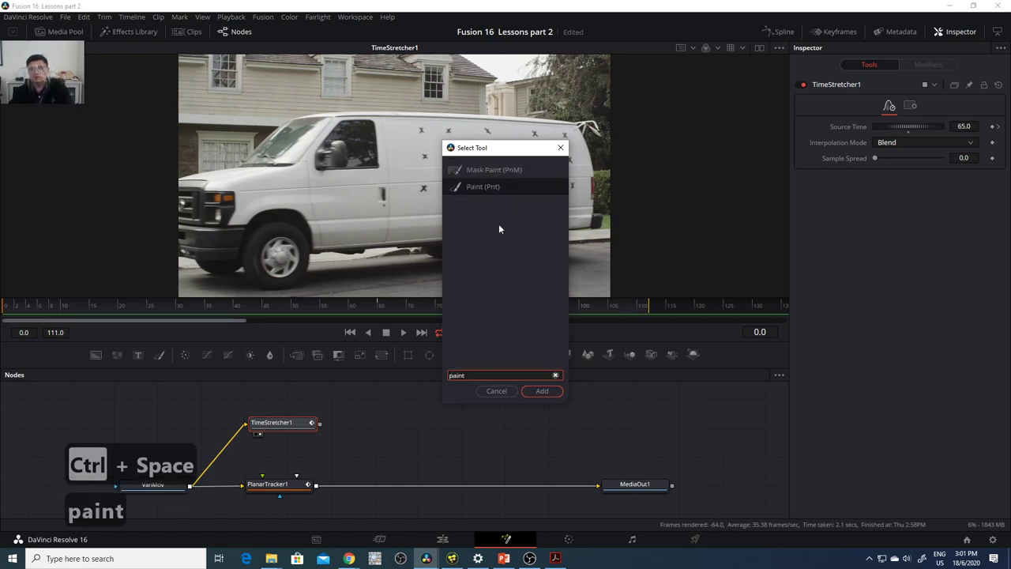
pyautogui.click(485, 188)
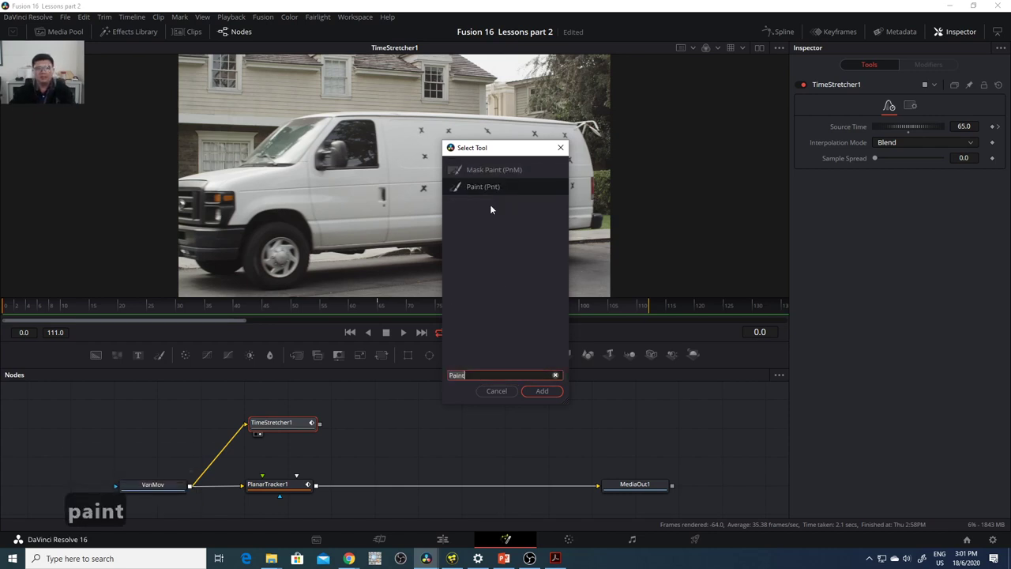
pyautogui.click(552, 396)
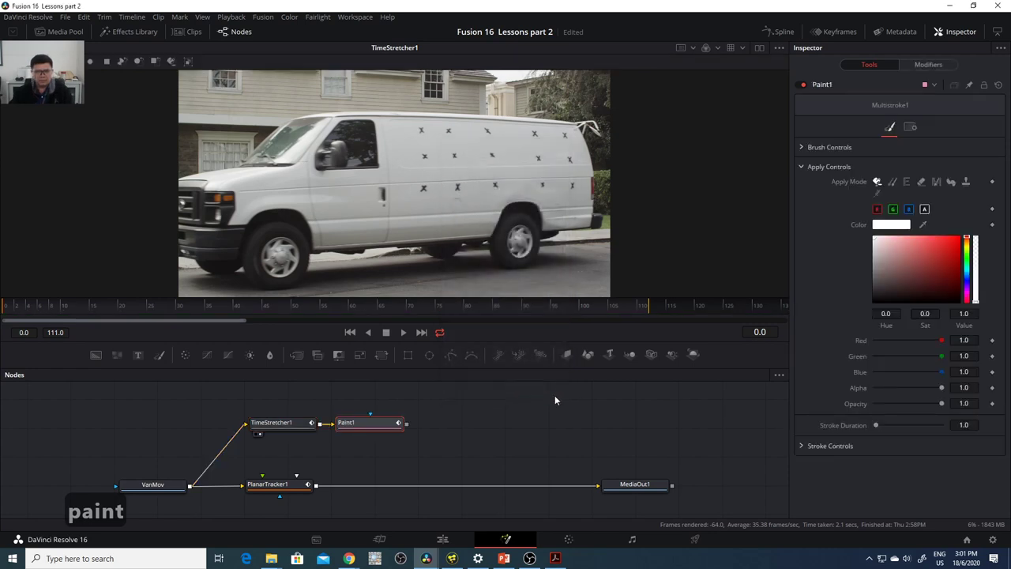
pyautogui.moveTo(364, 427); pyautogui.dragTo(410, 429)
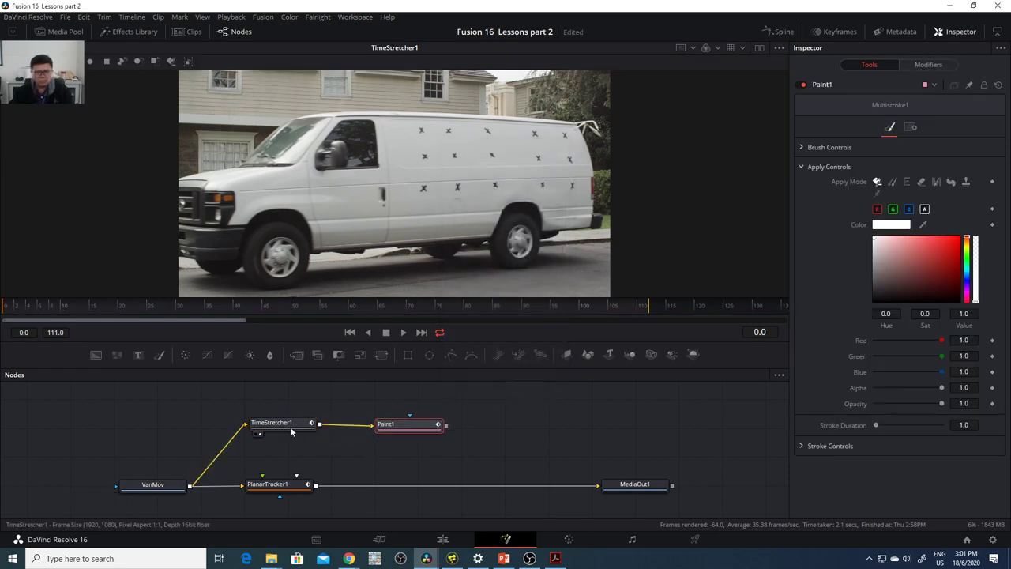
pyautogui.moveTo(398, 429); pyautogui.dragTo(396, 432)
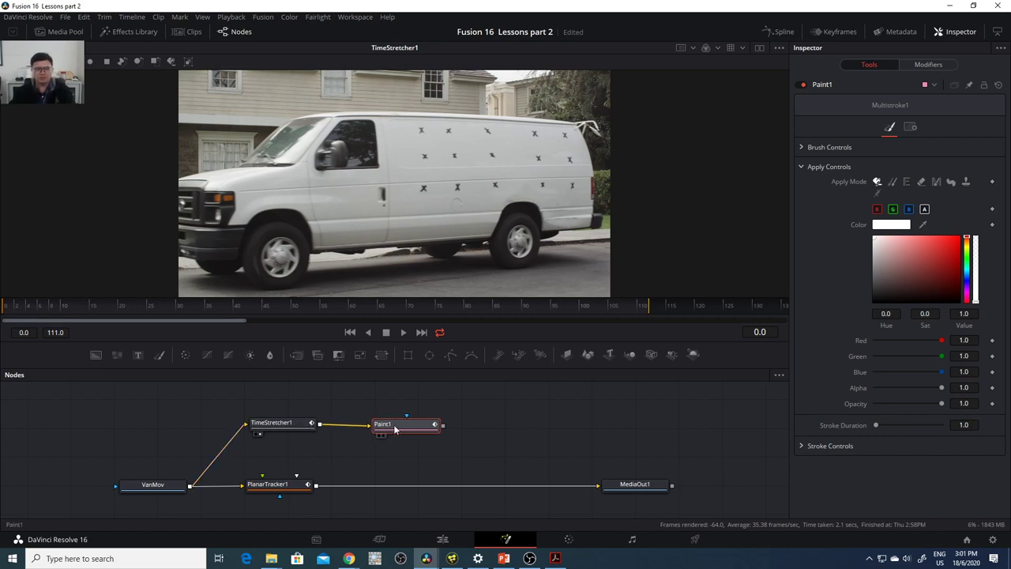
pyautogui.moveTo(400, 432); pyautogui.dragTo(399, 431)
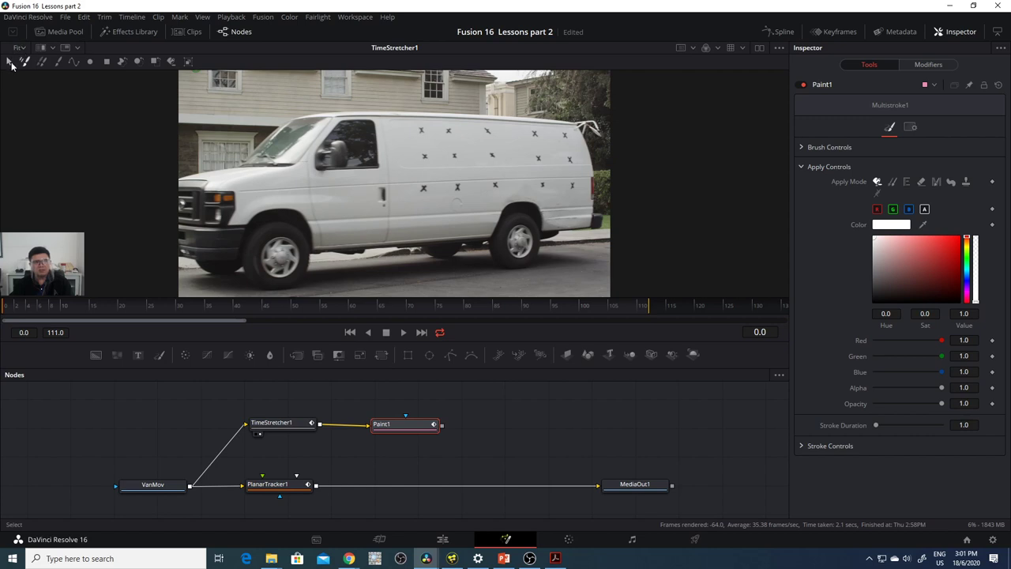
pyautogui.moveTo(383, 425); pyautogui.dragTo(403, 428)
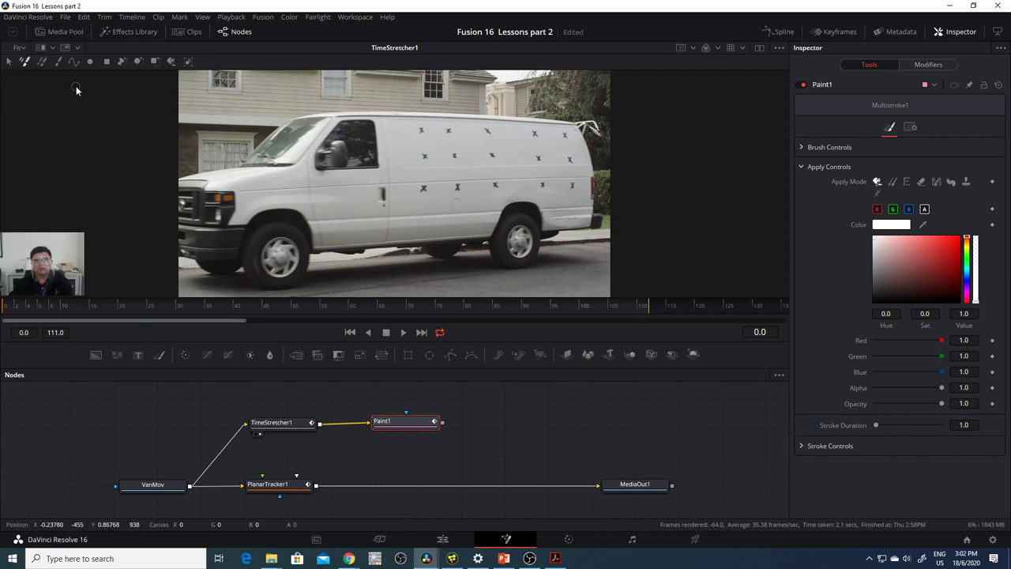
# - Set Paint1 to the Stroke brush with the Clone apply mode, and expand its Stroke Controls
pyautogui.click(58, 64)
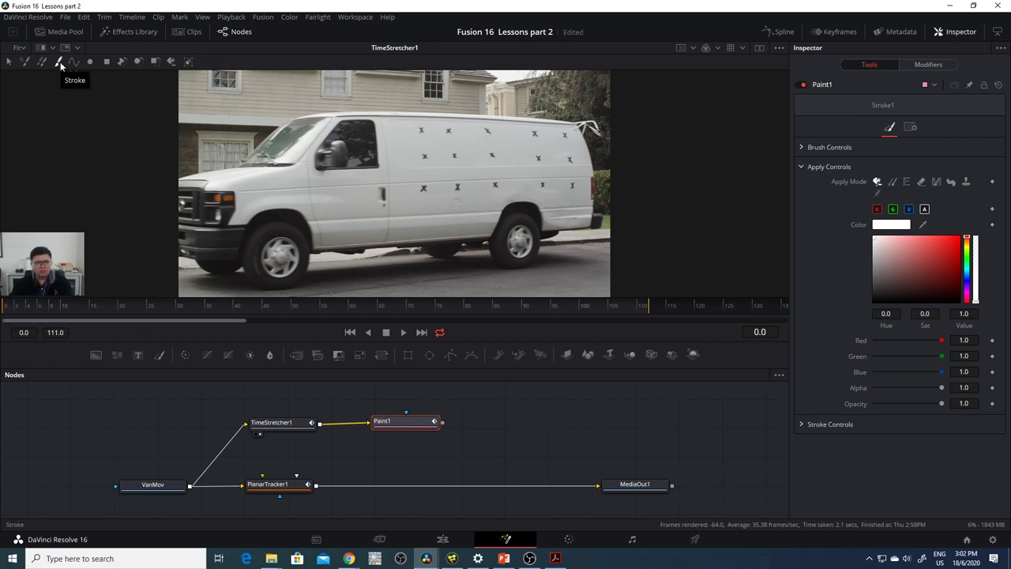
pyautogui.click(27, 63)
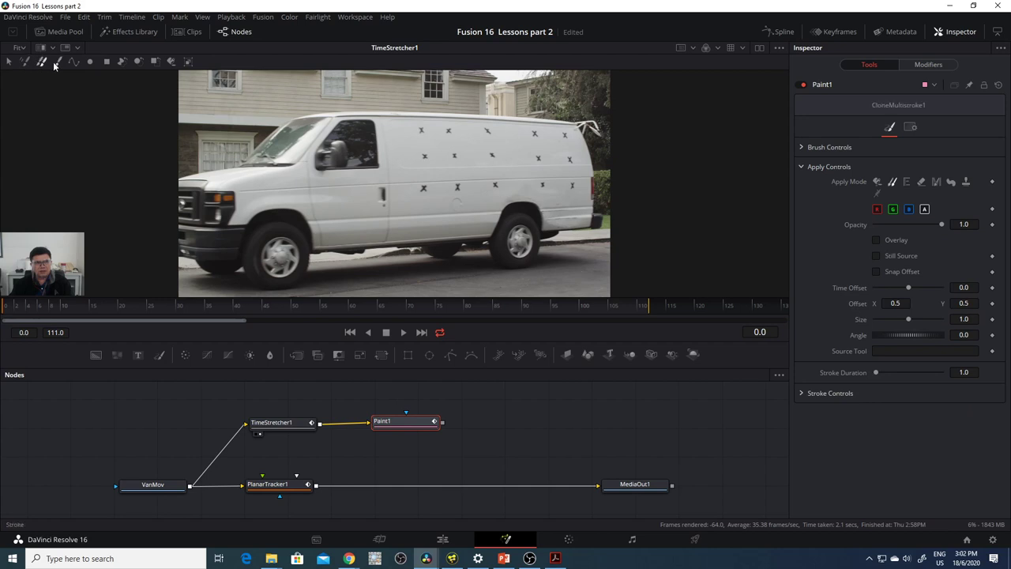
pyautogui.click(59, 60)
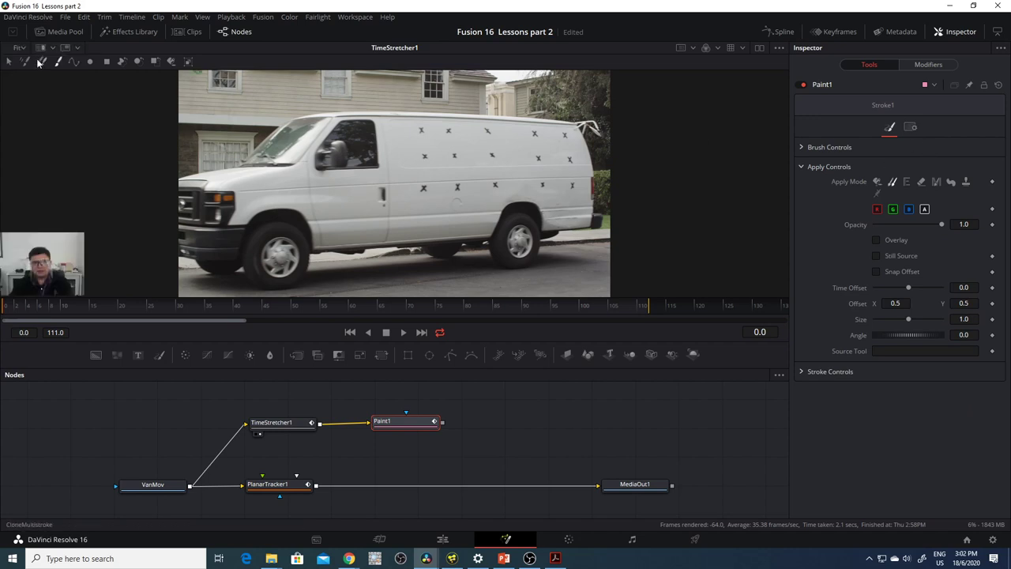
pyautogui.click(26, 62)
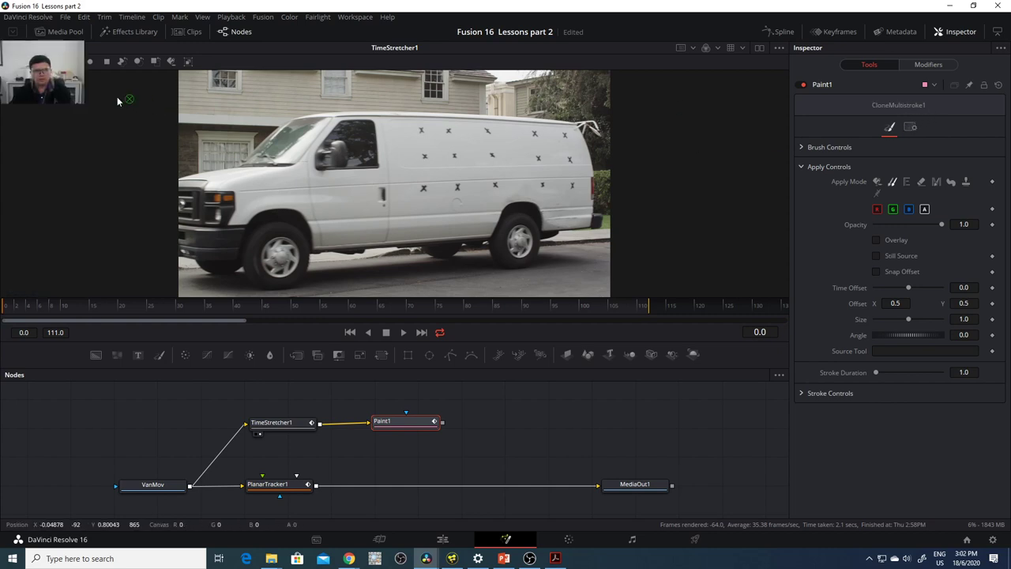
pyautogui.click(59, 66)
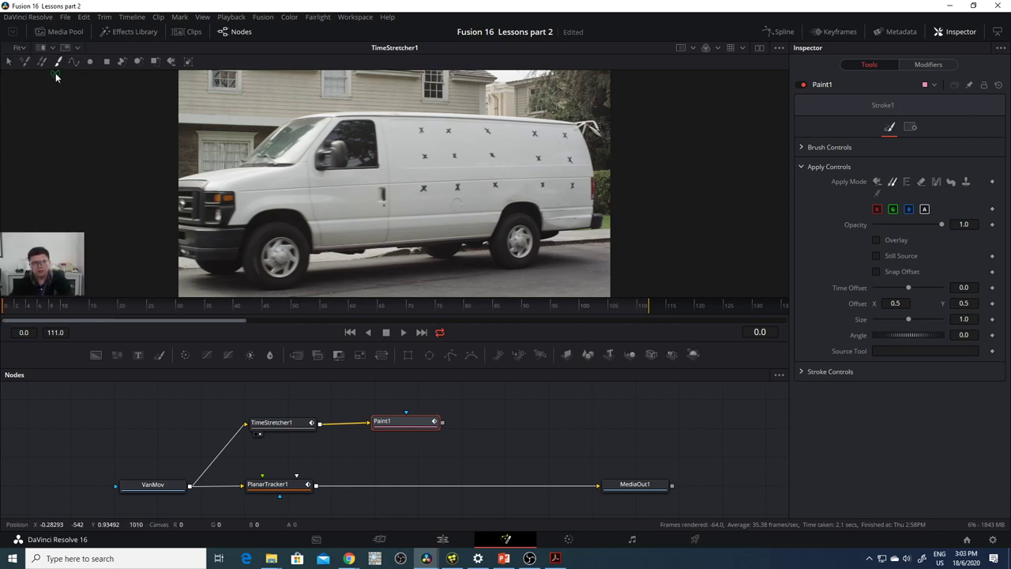
pyautogui.click(802, 372)
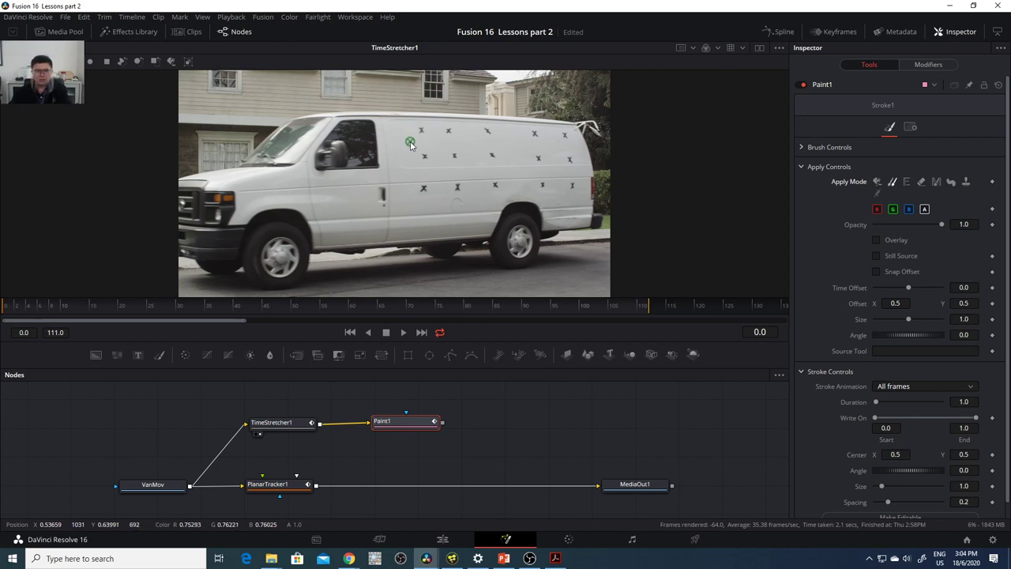
# - Clone clean panel over the frontmost tracking marker in the van's upper row, and display Paint1 in the viewer
pyautogui.scroll(6, 411, 144)
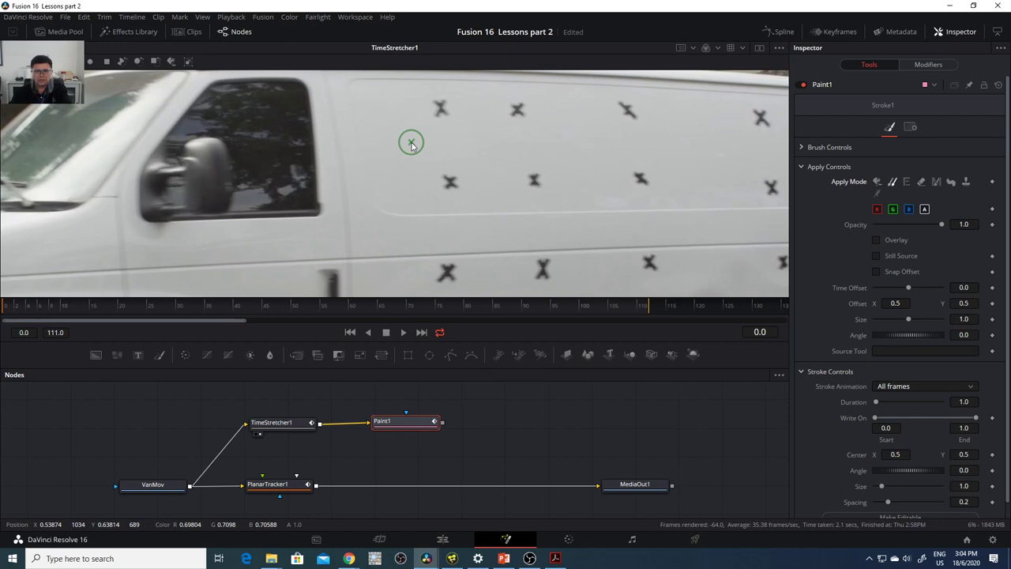
pyautogui.moveTo(408, 144); pyautogui.dragTo(408, 191)
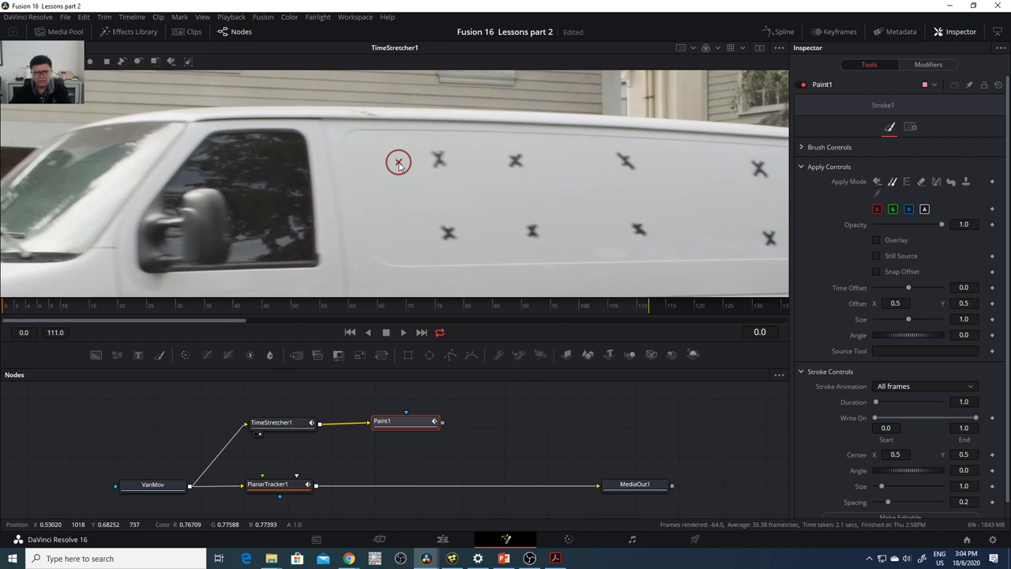
pyautogui.moveTo(399, 164); pyautogui.dragTo(434, 159)
pyautogui.click(434, 160)
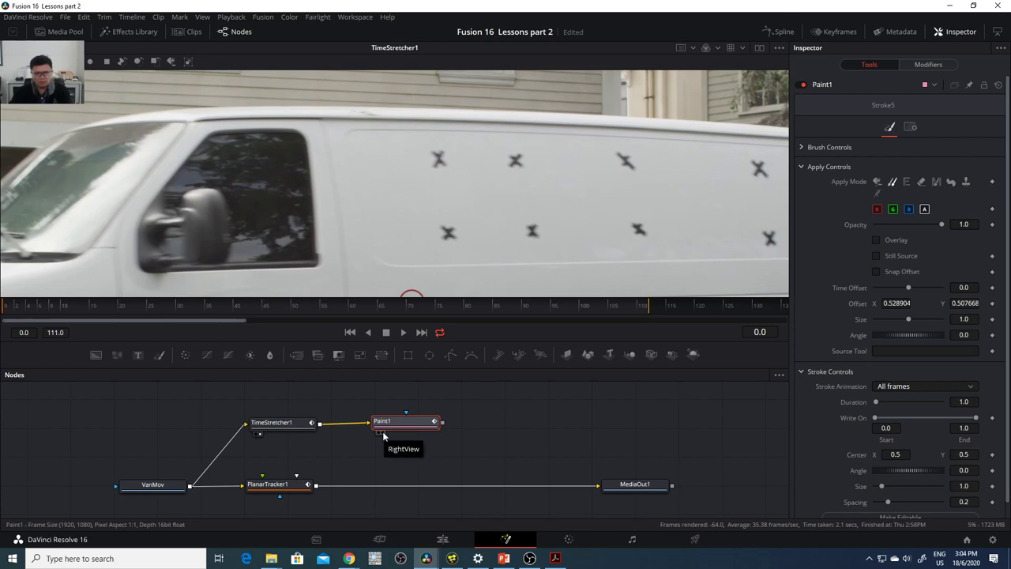
pyautogui.click(383, 433)
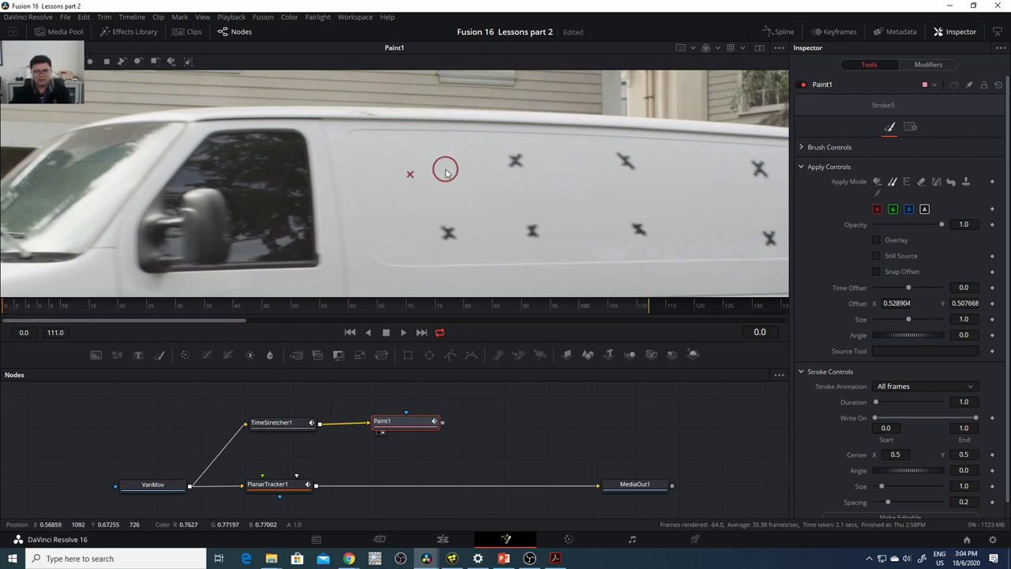
# - Clone clean panel over the remaining tracking markers in the van's upper row, working back to the rearmost one
pyautogui.keyDown('alt'); pyautogui.click(512, 188); pyautogui.keyUp('alt')
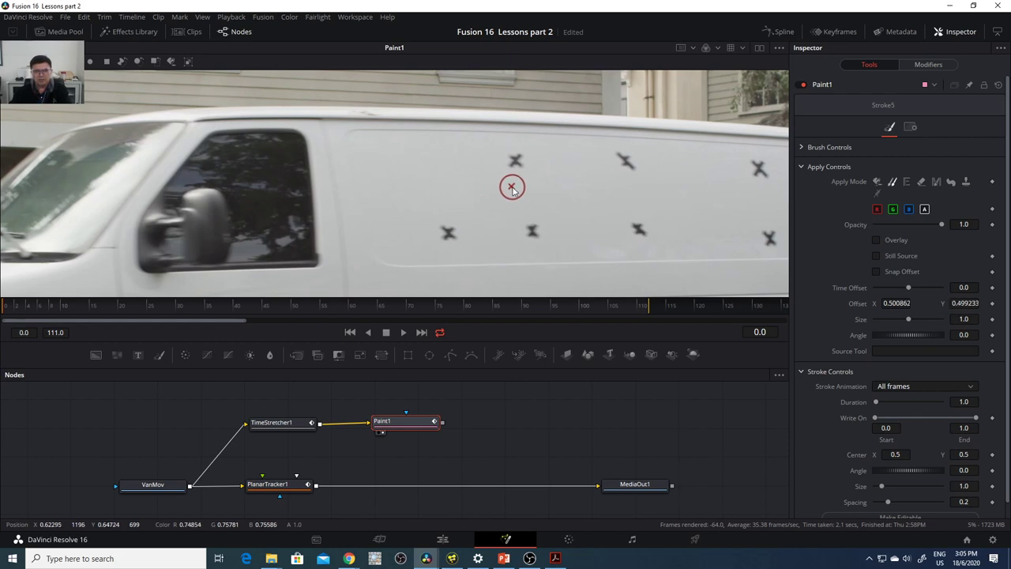
pyautogui.moveTo(519, 187); pyautogui.dragTo(518, 165)
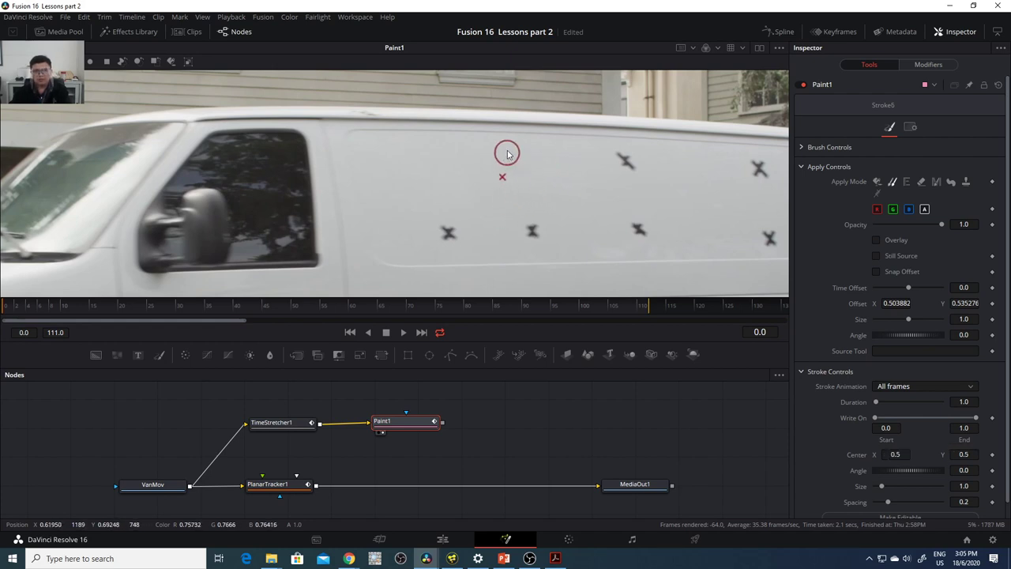
pyautogui.moveTo(605, 175)
pyautogui.mouseDown()
pyautogui.moveTo(623, 167)
pyautogui.moveTo(618, 156)
pyautogui.mouseUp()
pyautogui.moveTo(663, 181); pyautogui.dragTo(422, 180)
pyautogui.moveTo(514, 162); pyautogui.dragTo(510, 161)
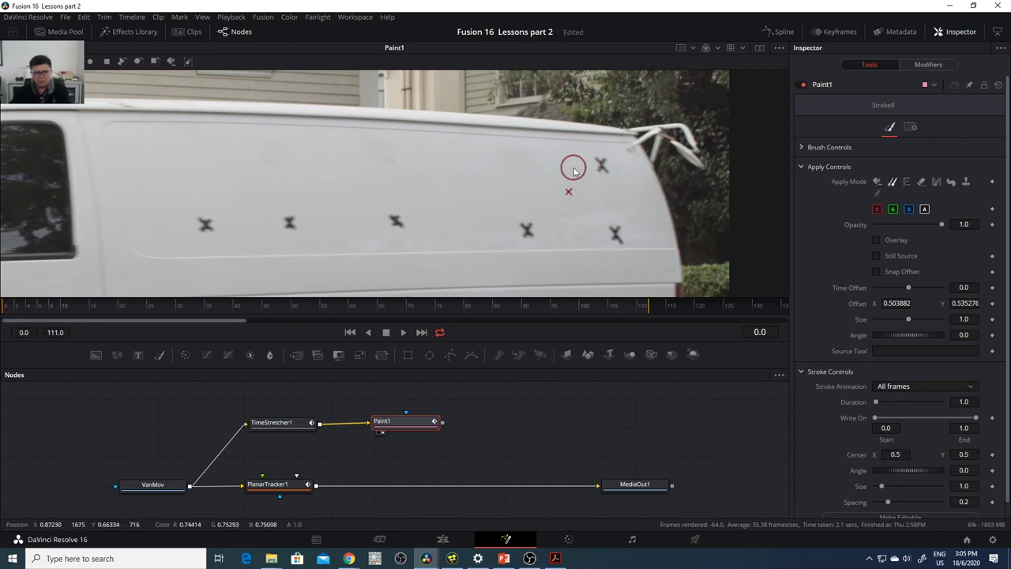
pyautogui.moveTo(598, 169); pyautogui.dragTo(606, 172)
# - Clone clean panel over the five tracking markers in the van's second row, just above the lower panel crease
pyautogui.moveTo(611, 230); pyautogui.dragTo(621, 240)
pyautogui.keyDown('ctrl'); pyautogui.click(544, 198); pyautogui.keyUp('ctrl')
pyautogui.moveTo(520, 225); pyautogui.dragTo(534, 232)
pyautogui.moveTo(430, 226)
pyautogui.mouseDown()
pyautogui.moveTo(429, 214)
pyautogui.moveTo(395, 219)
pyautogui.moveTo(404, 214)
pyautogui.moveTo(407, 228)
pyautogui.mouseUp()
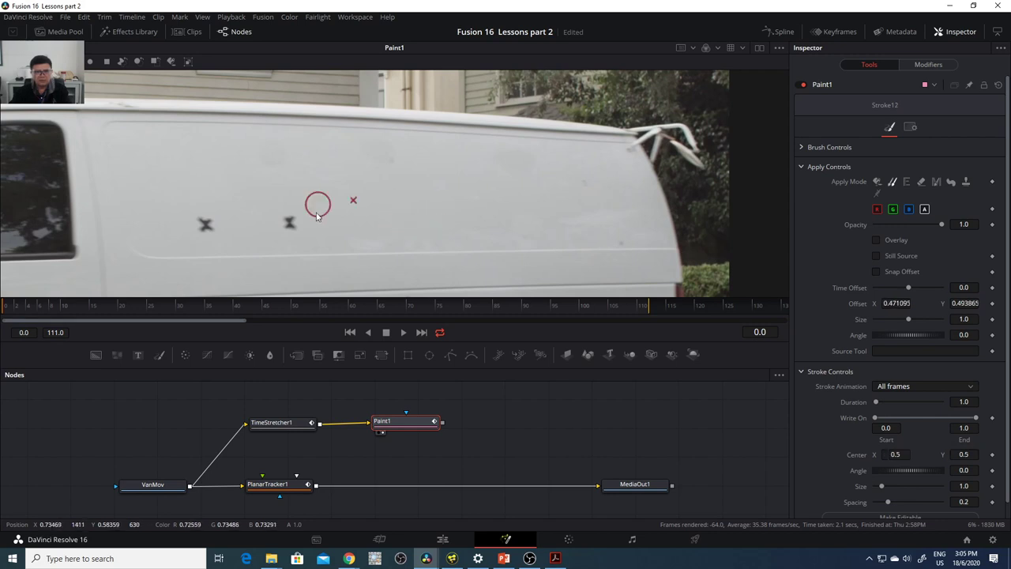
pyautogui.moveTo(316, 216)
pyautogui.mouseDown()
pyautogui.moveTo(286, 221)
pyautogui.moveTo(298, 229)
pyautogui.moveTo(224, 225)
pyautogui.moveTo(241, 221)
pyautogui.moveTo(206, 219)
pyautogui.mouseUp()
pyautogui.click(241, 223)
pyautogui.click(207, 223)
pyautogui.click(200, 229)
pyautogui.click(201, 227)
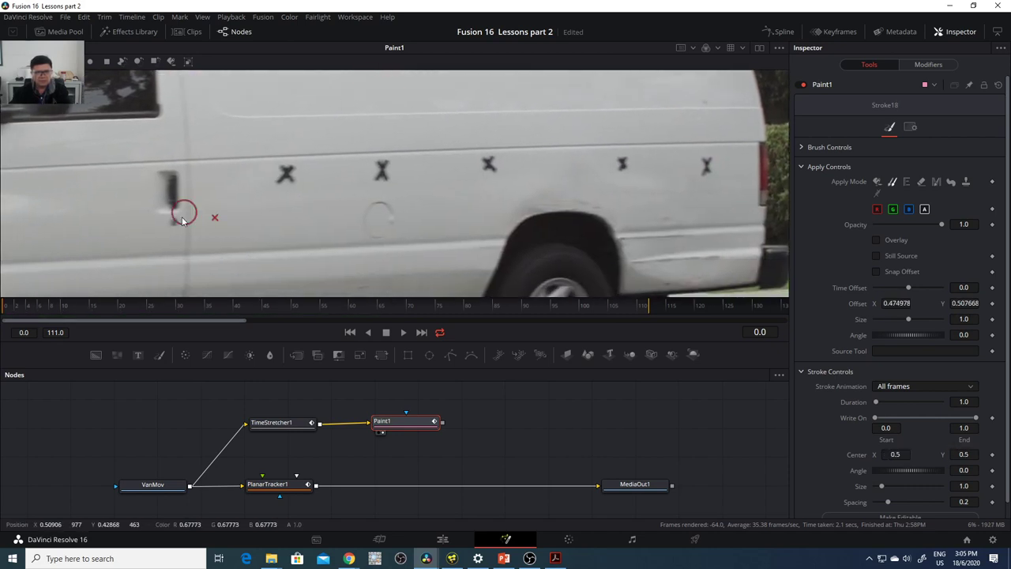
# - Sample clean paint behind the door handle and clone over the five tracking markers in the van's lowest row
pyautogui.keyDown('alt'); pyautogui.click(229, 204); pyautogui.keyUp('alt')
pyautogui.moveTo(288, 196)
pyautogui.mouseDown()
pyautogui.moveTo(280, 181)
pyautogui.moveTo(288, 173)
pyautogui.mouseUp()
pyautogui.moveTo(372, 181); pyautogui.dragTo(381, 169)
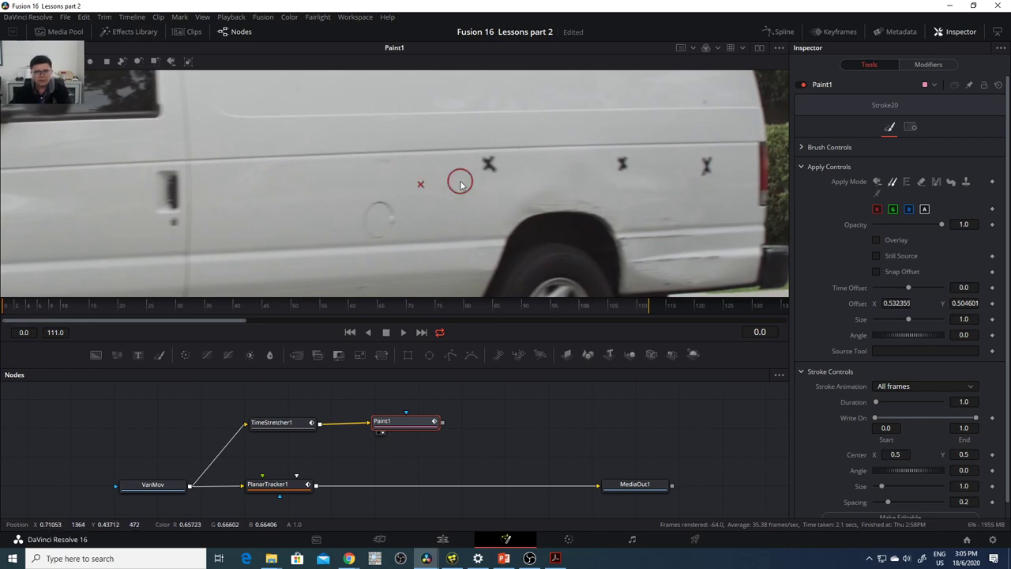
pyautogui.moveTo(460, 182); pyautogui.dragTo(499, 164)
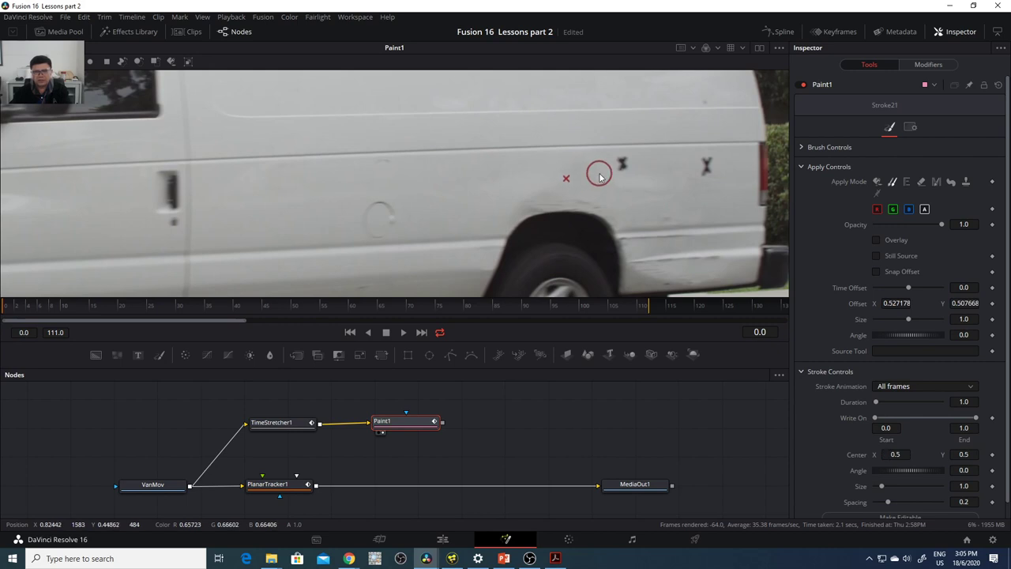
pyautogui.moveTo(603, 163); pyautogui.dragTo(710, 170)
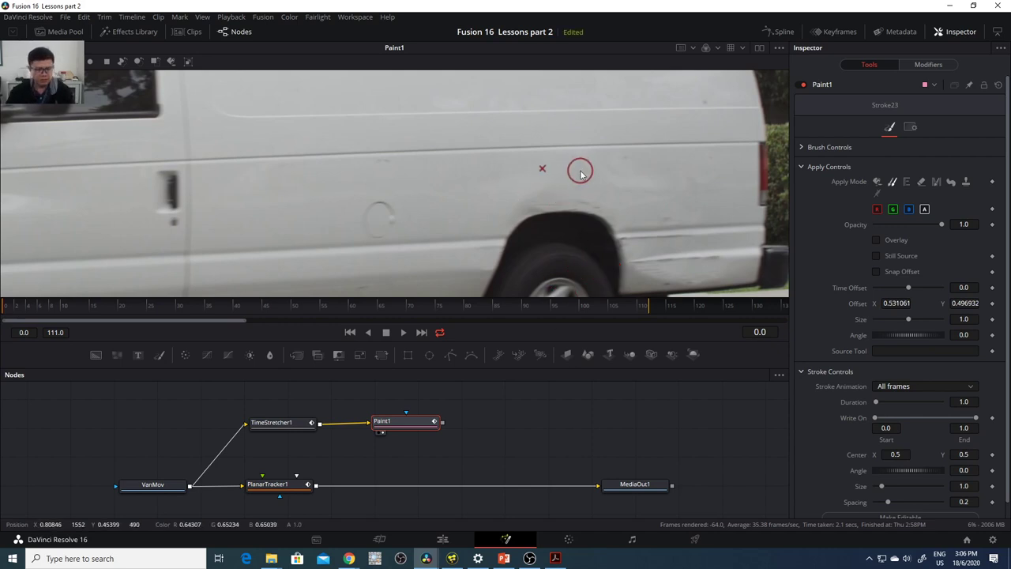
pyautogui.scroll(-3, 579, 170)
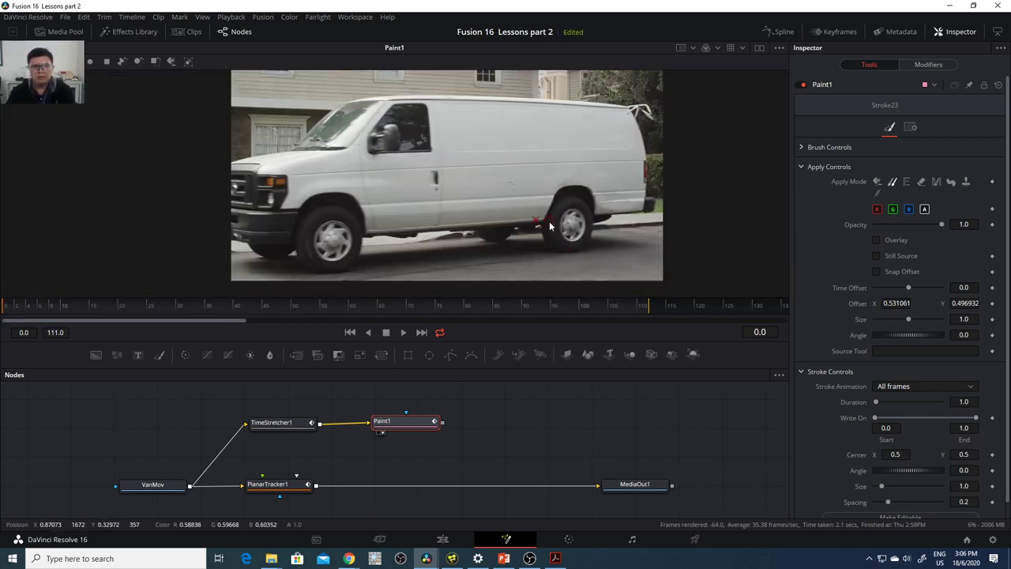
# - Line up Paint1 and TimeStretcher1 on the same level in the node graph
pyautogui.moveTo(410, 426); pyautogui.dragTo(404, 423)
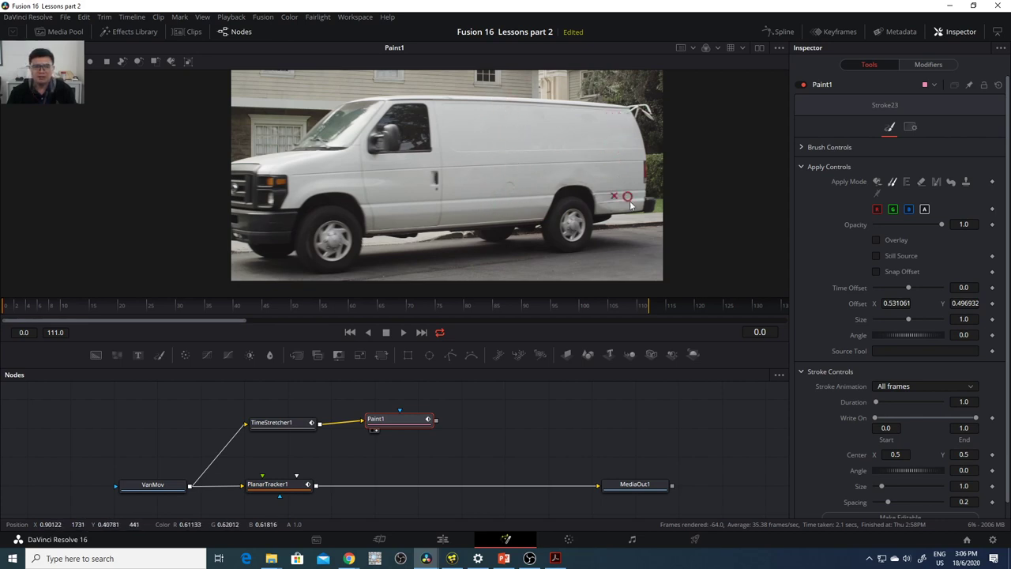
pyautogui.moveTo(431, 427); pyautogui.dragTo(432, 431)
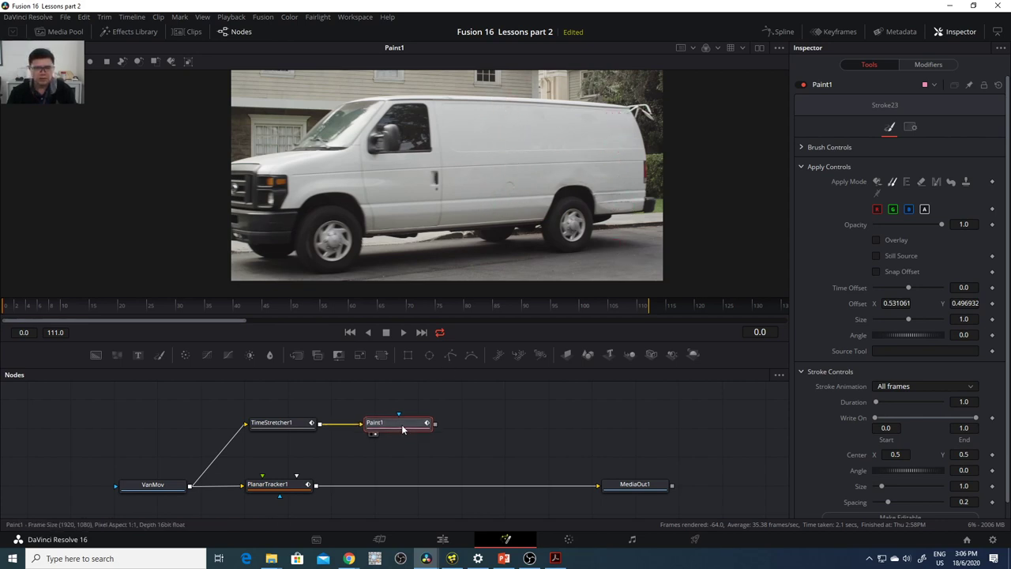
pyautogui.moveTo(299, 428); pyautogui.dragTo(294, 429)
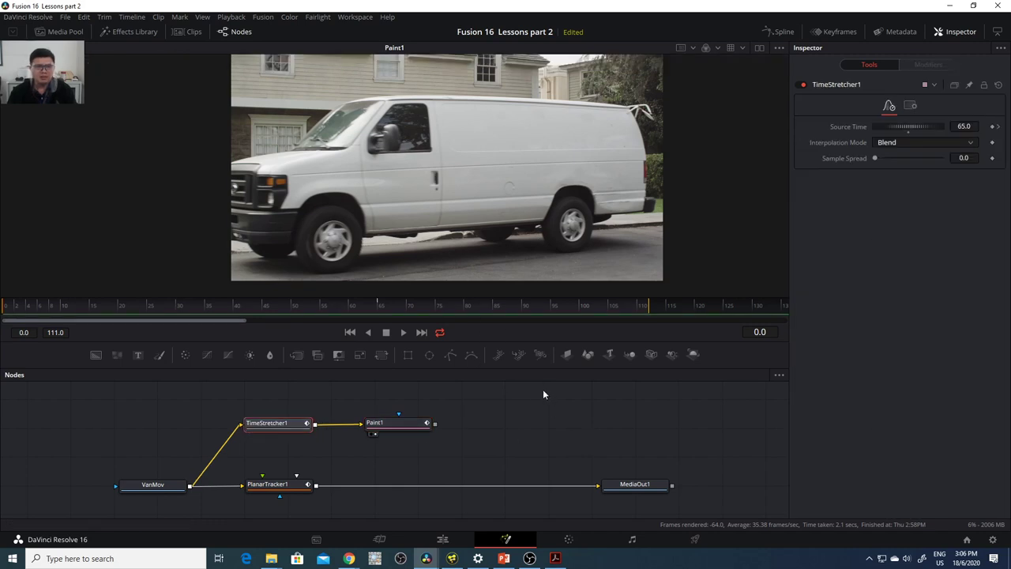
pyautogui.moveTo(545, 418); pyautogui.dragTo(543, 421)
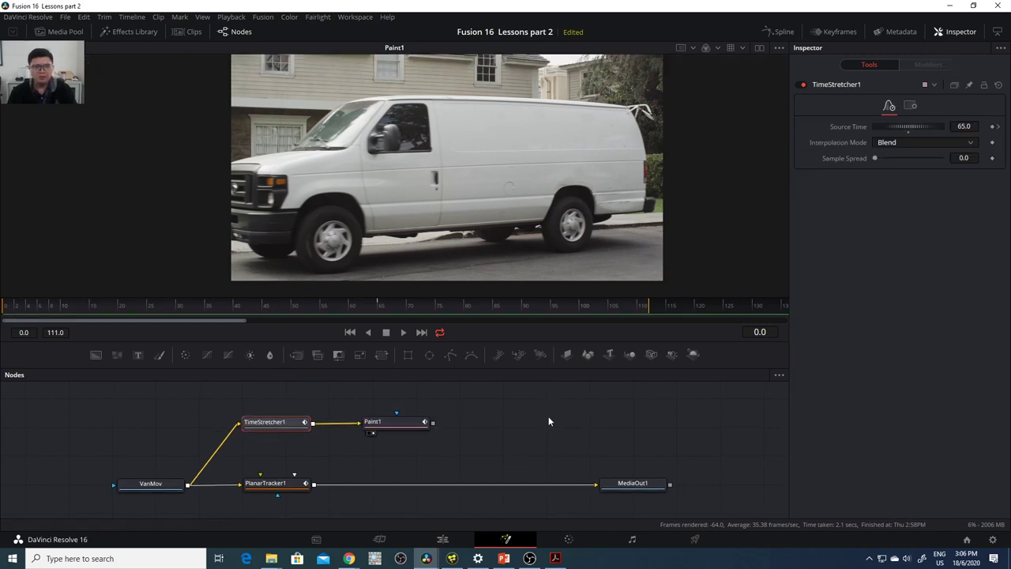
# - Import EatAtJoes.psd as a PSD from the MediaFiles folder of Fusion 16 Lessons part 2.dra
pyautogui.click(264, 17)
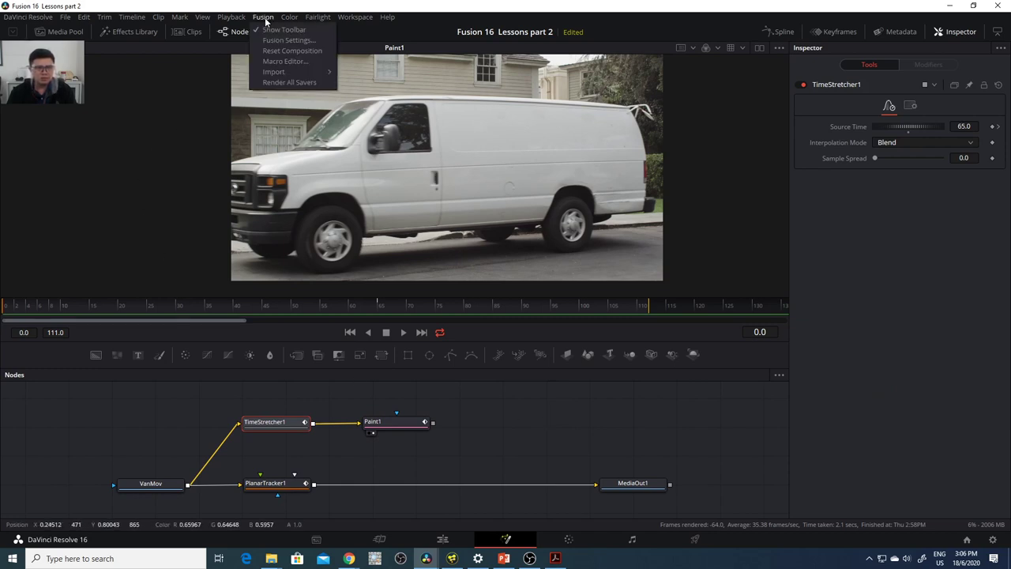
pyautogui.moveTo(276, 76)
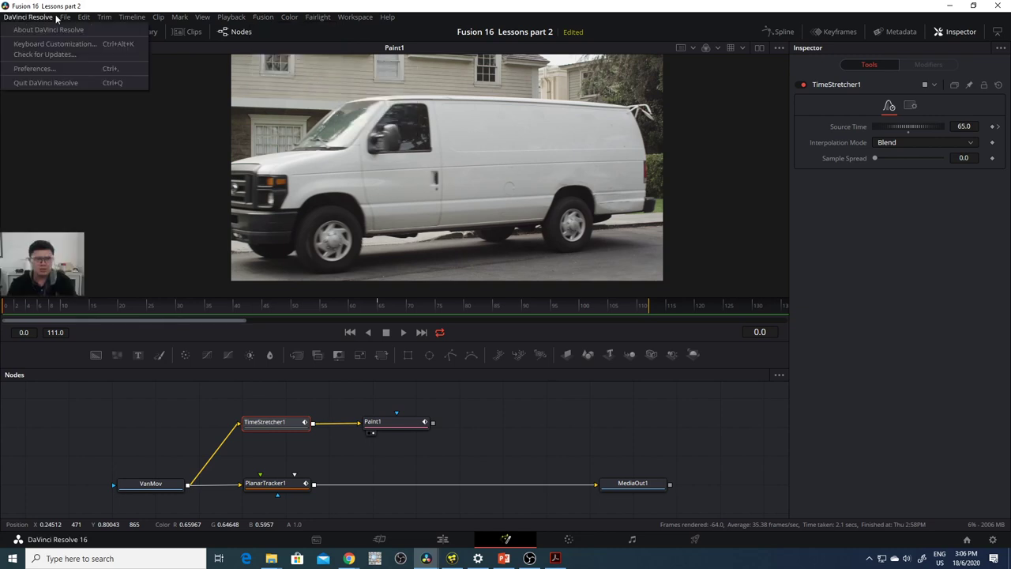
pyautogui.moveTo(65, 17)
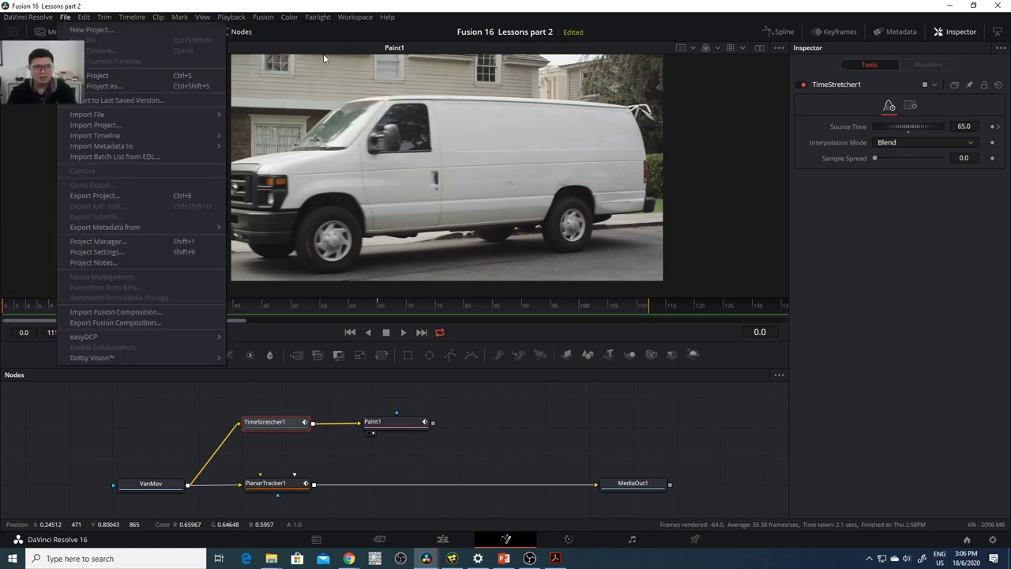
pyautogui.click(263, 16)
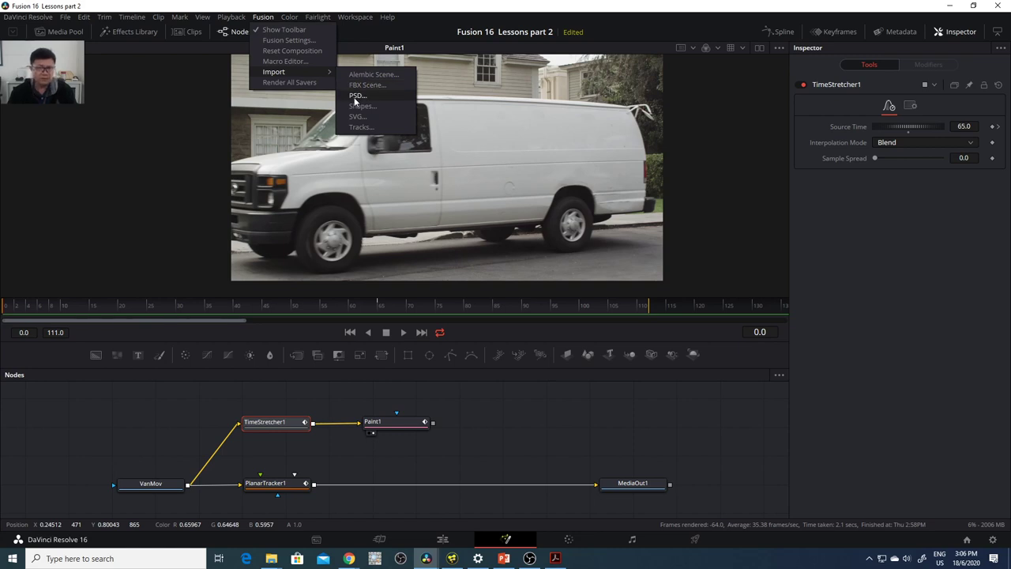
pyautogui.click(357, 97)
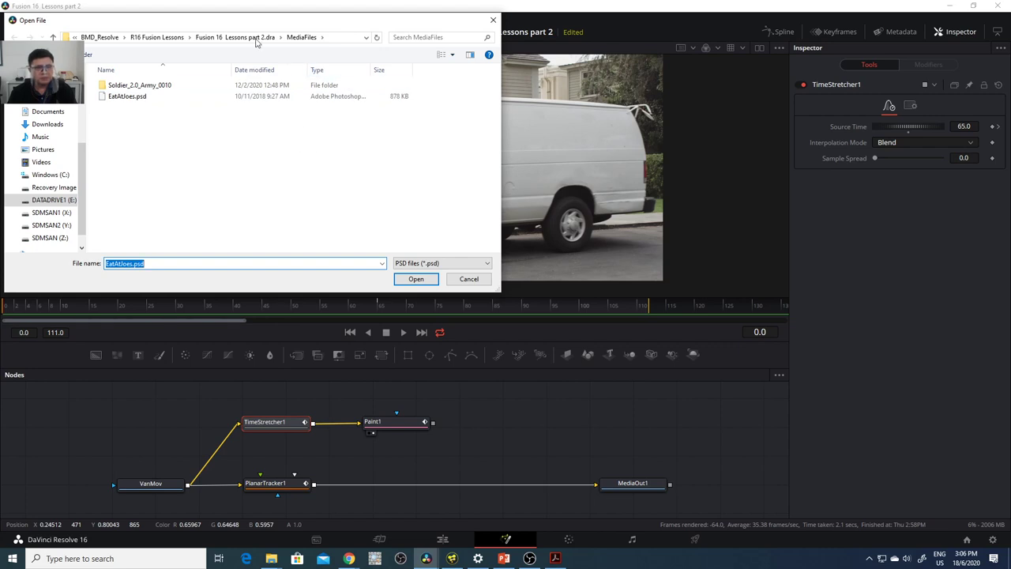
pyautogui.click(168, 38)
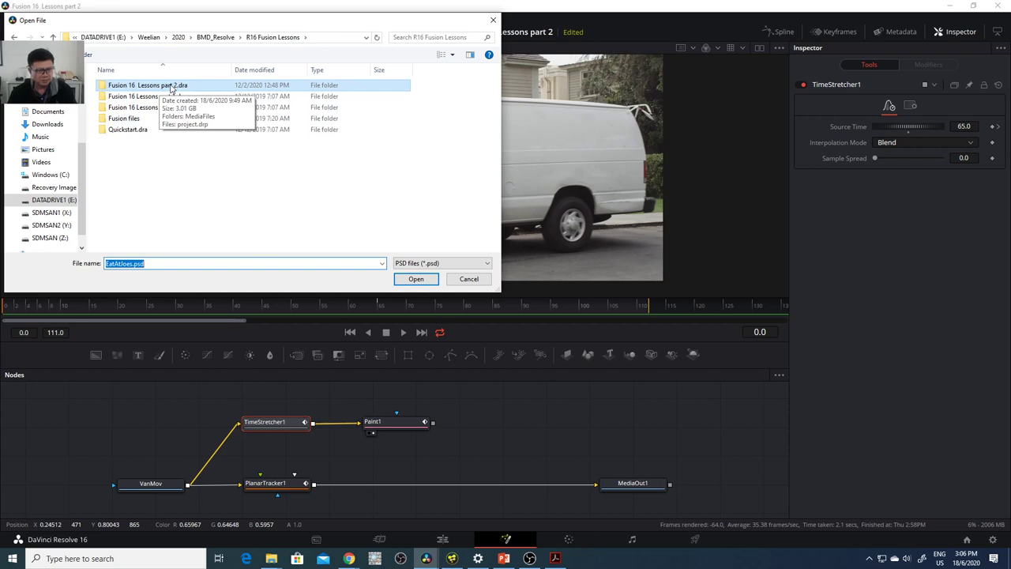
pyautogui.doubleClick(168, 85)
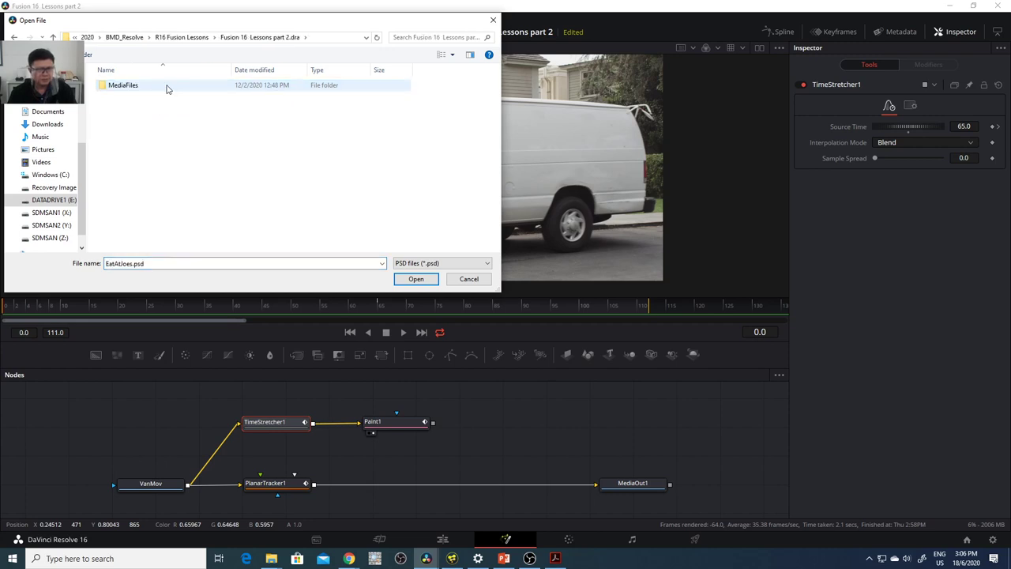
pyautogui.doubleClick(122, 87)
pyautogui.click(127, 98)
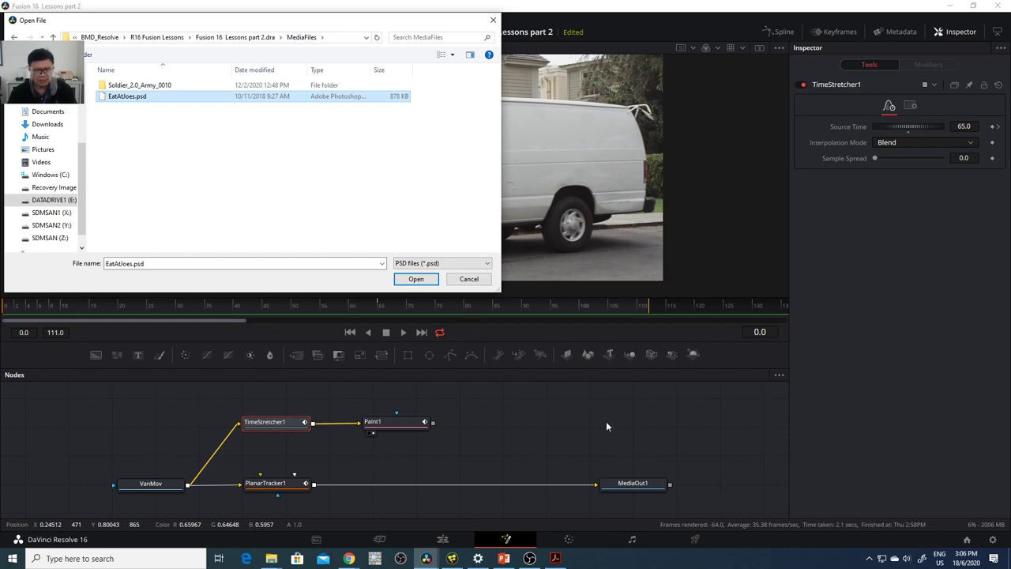
pyautogui.click(415, 279)
# - Arrange the imported LOGO, ADDRESS and Normal merge nodes in a clear area before the van's node branches
pyautogui.scroll(-2, 557, 459)
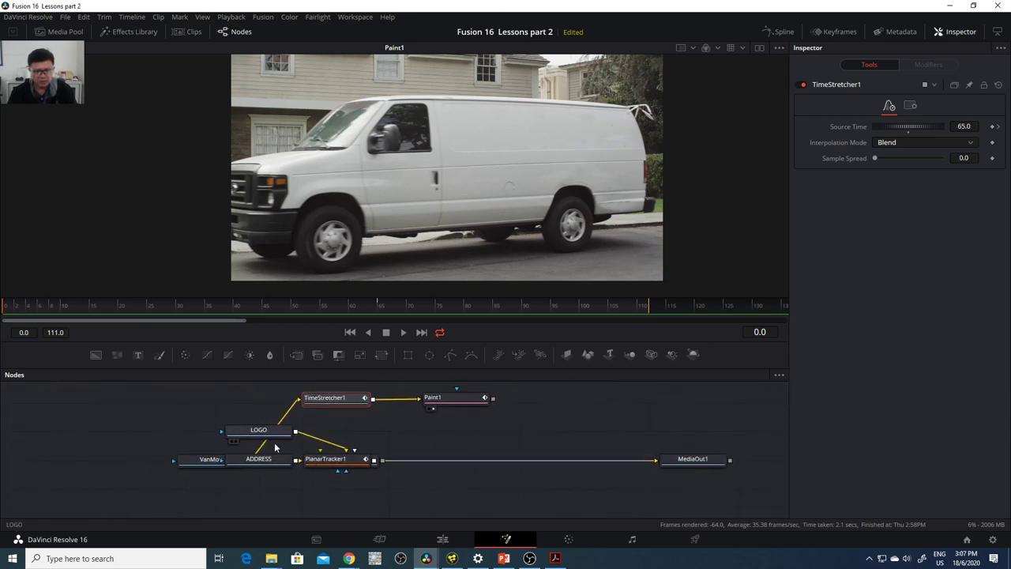
pyautogui.moveTo(377, 437); pyautogui.dragTo(413, 445)
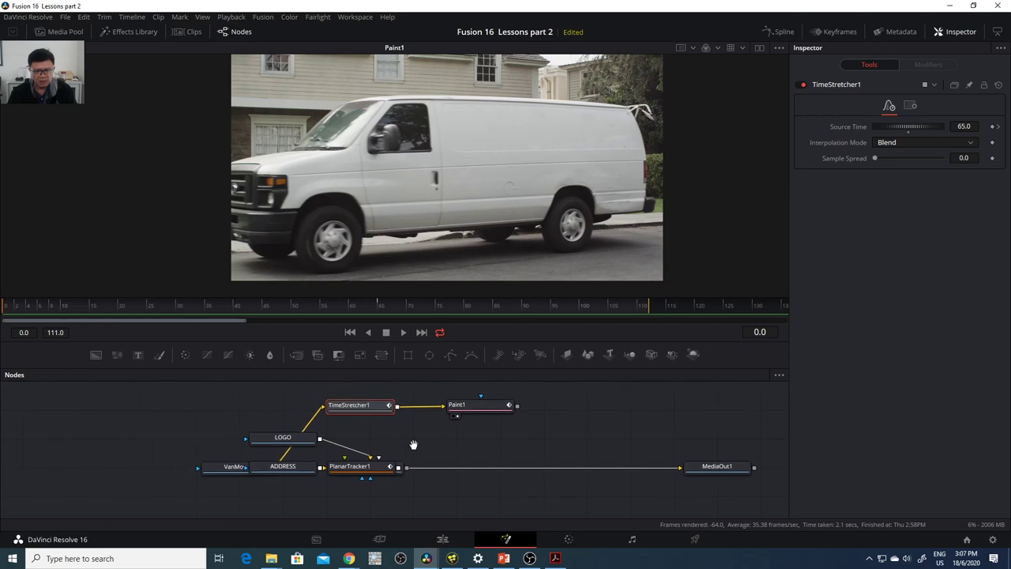
pyautogui.moveTo(304, 440); pyautogui.dragTo(248, 427)
pyautogui.moveTo(355, 466); pyautogui.dragTo(190, 417)
pyautogui.moveTo(255, 445); pyautogui.dragTo(263, 421)
pyautogui.moveTo(282, 467); pyautogui.dragTo(176, 449)
pyautogui.moveTo(182, 414); pyautogui.dragTo(150, 410)
pyautogui.moveTo(177, 448); pyautogui.dragTo(147, 448)
pyautogui.moveTo(257, 423); pyautogui.dragTo(238, 420)
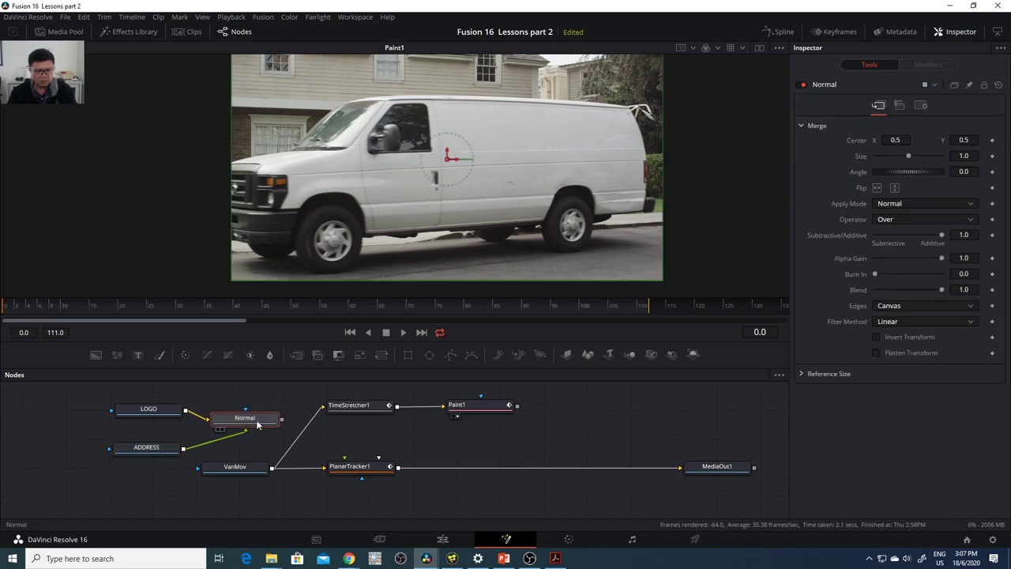
# - Undo the stray change and display the Normal merge in a second viewer resized to about half the viewing area
pyautogui.moveTo(233, 190); pyautogui.dragTo(229, 192)
pyautogui.hotkey('ctrl', 'z')
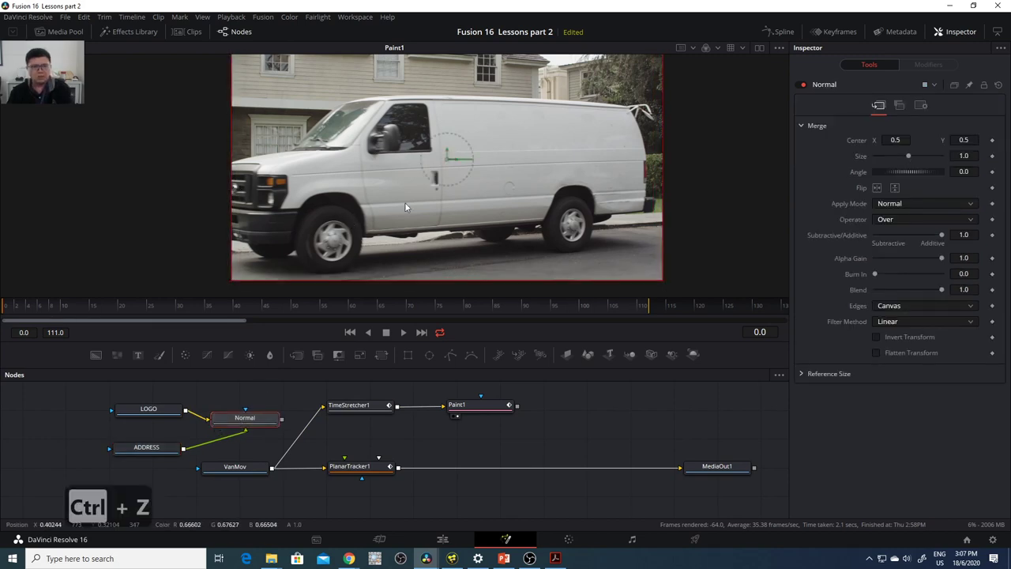
pyautogui.click(762, 49)
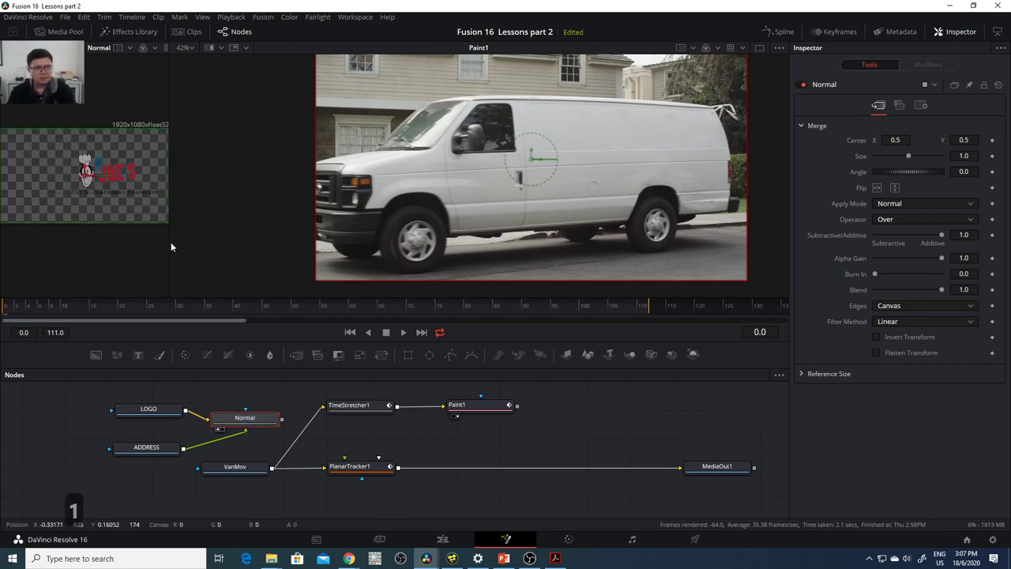
pyautogui.moveTo(173, 242); pyautogui.dragTo(435, 229)
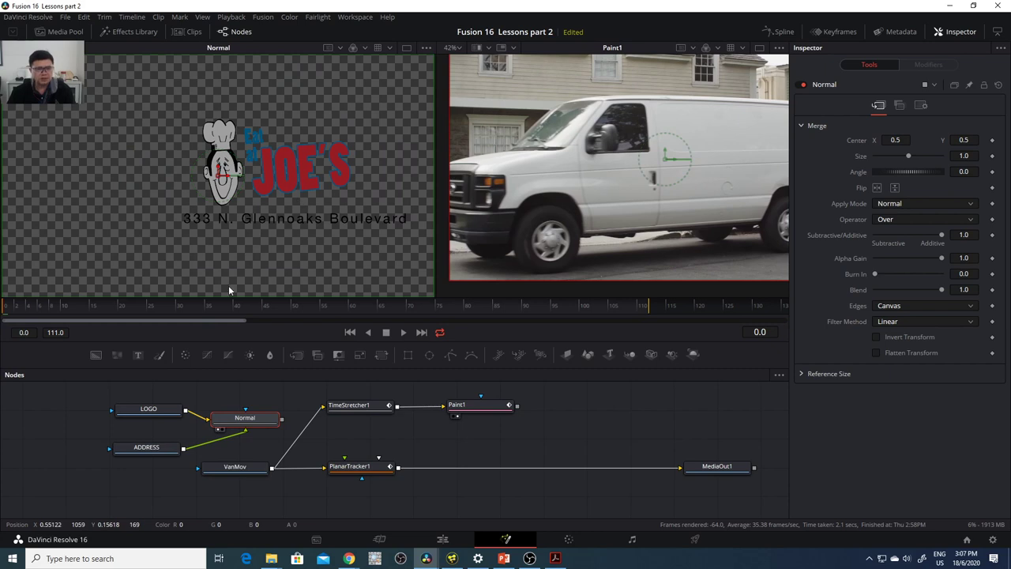
# - Check the LOGO and ADDRESS nodes feeding the Normal merge, and delete the merge node
pyautogui.click(147, 413)
pyautogui.moveTo(149, 448); pyautogui.dragTo(141, 442)
pyautogui.moveTo(227, 426); pyautogui.dragTo(218, 426)
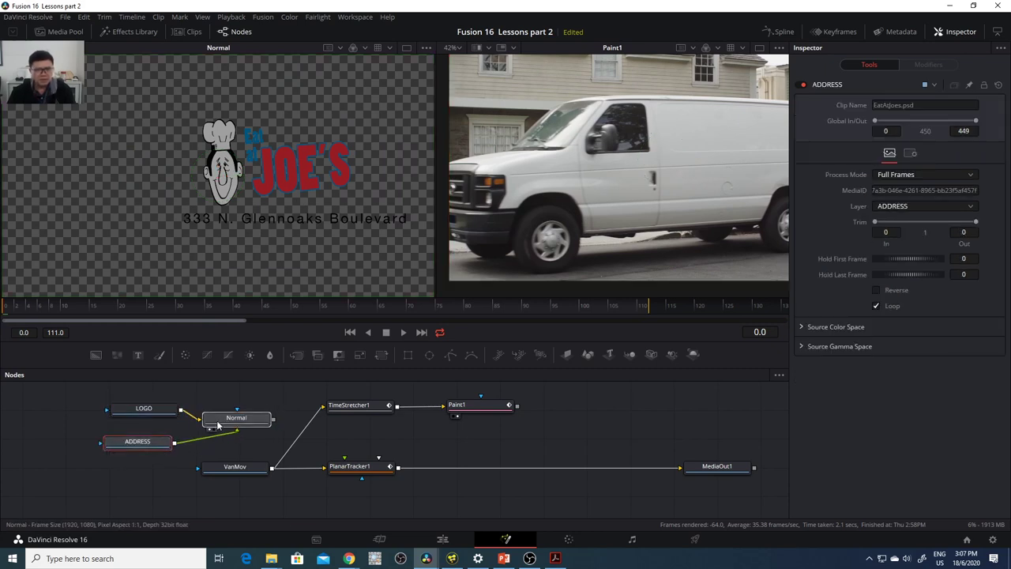
pyautogui.click(218, 425)
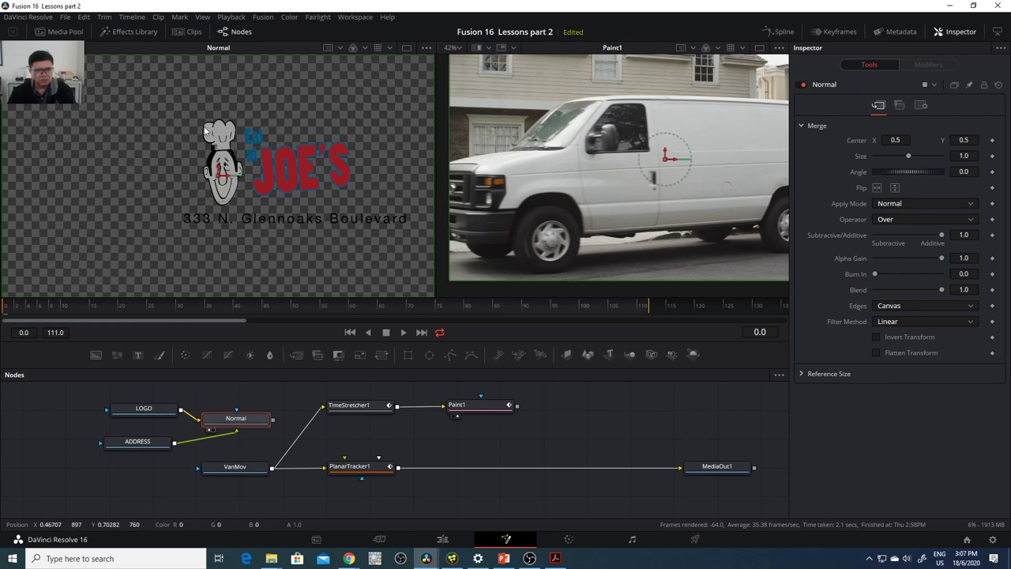
pyautogui.moveTo(241, 428); pyautogui.dragTo(245, 431)
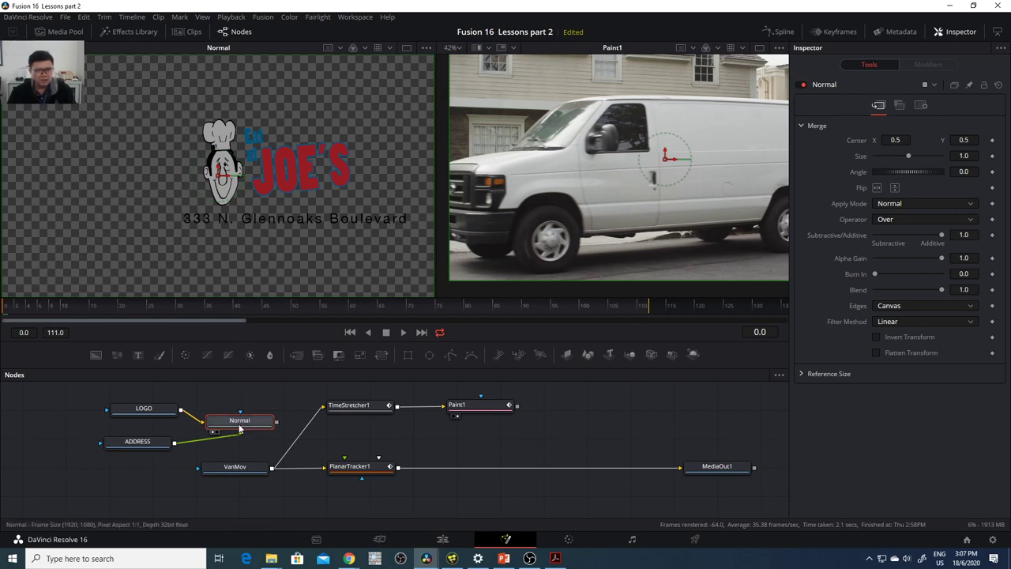
pyautogui.moveTo(242, 429)
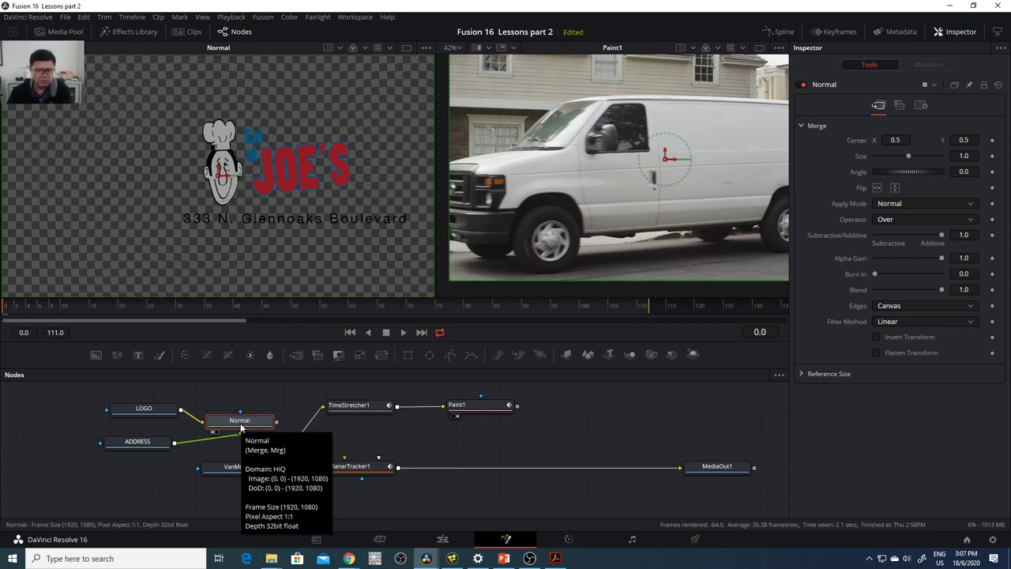
pyautogui.press('BackSpace')
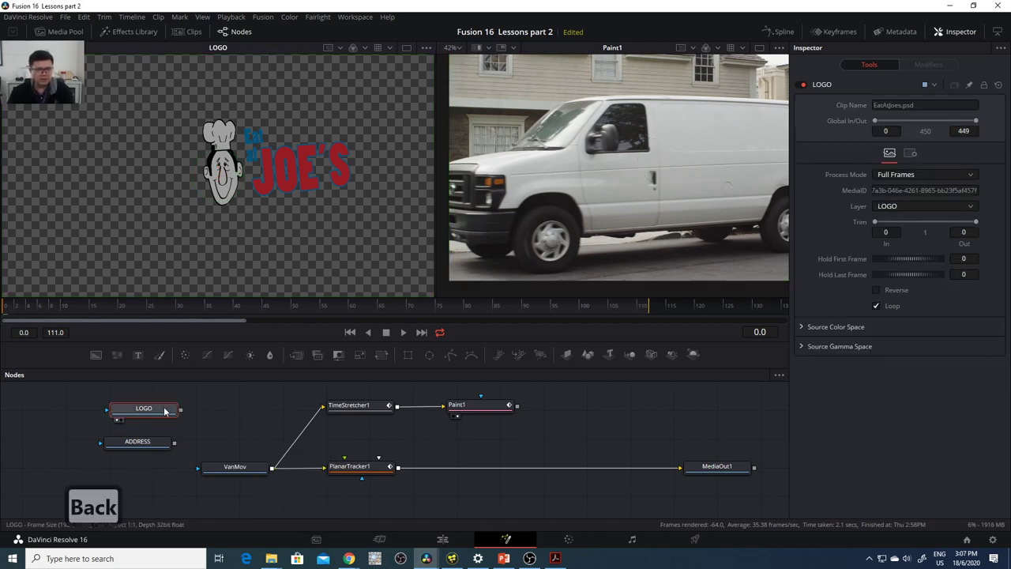
# - Display the ADDRESS layer on its own in the first viewer and delete its node
pyautogui.click(152, 448)
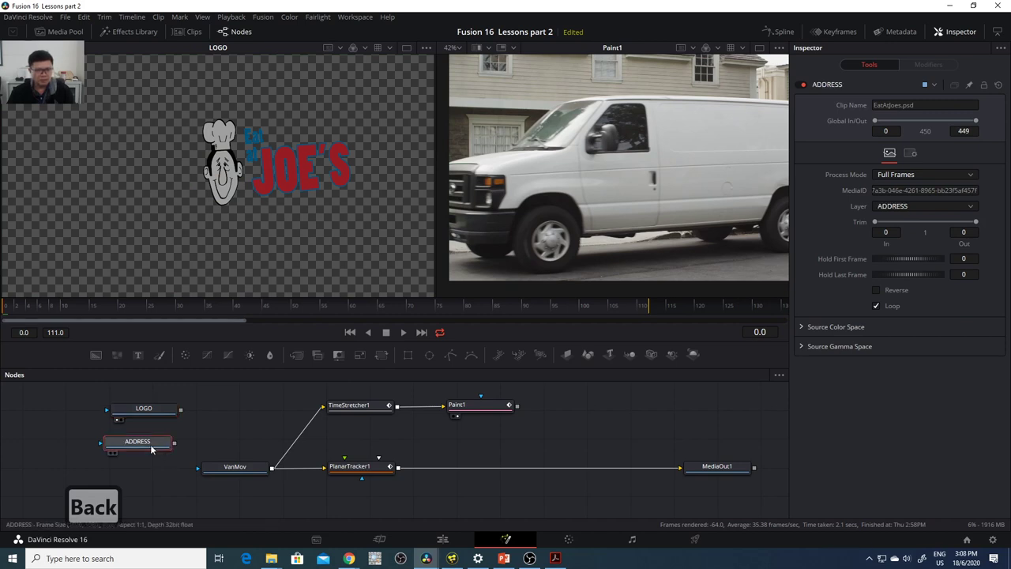
pyautogui.press('1')
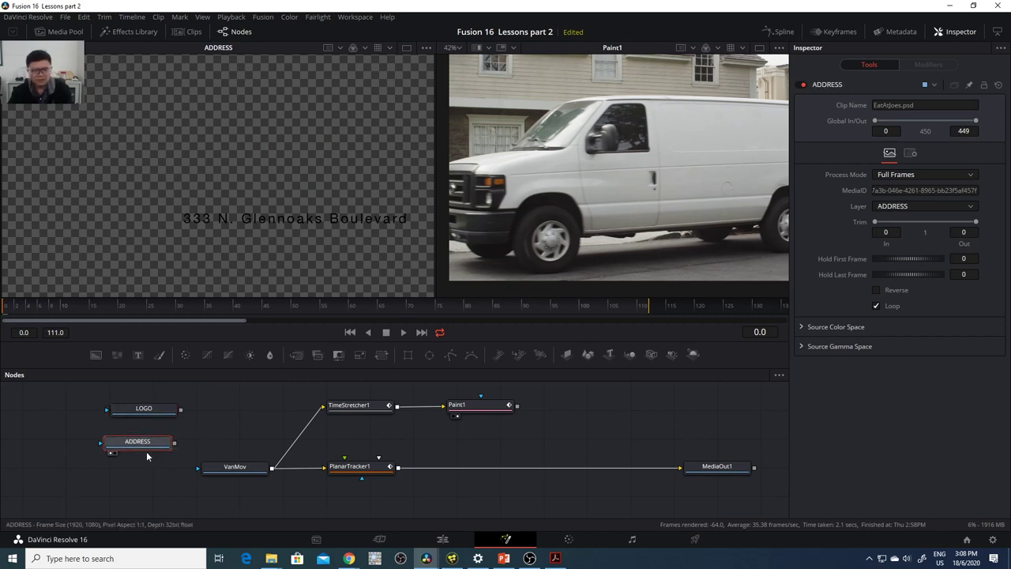
pyautogui.press('BackSpace')
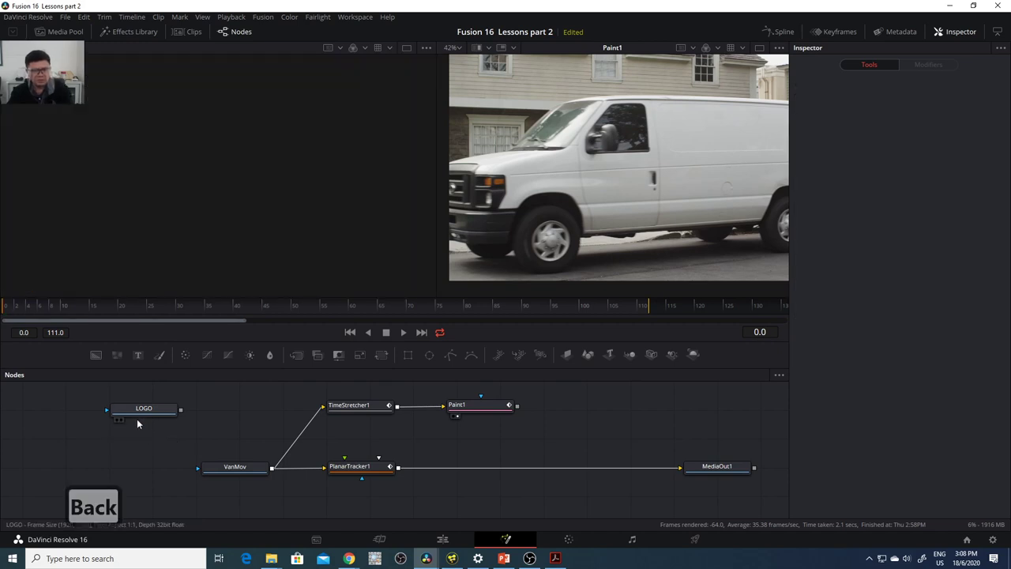
# - Display the LOGO node in the first viewer and shrink that viewer so the second one shows the whole van
pyautogui.click(136, 412)
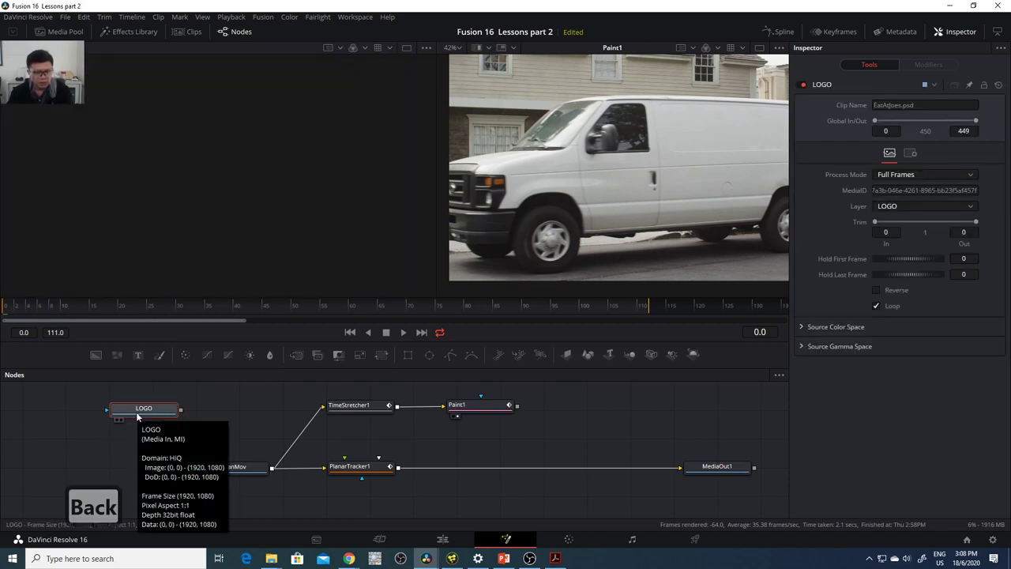
pyautogui.press('1')
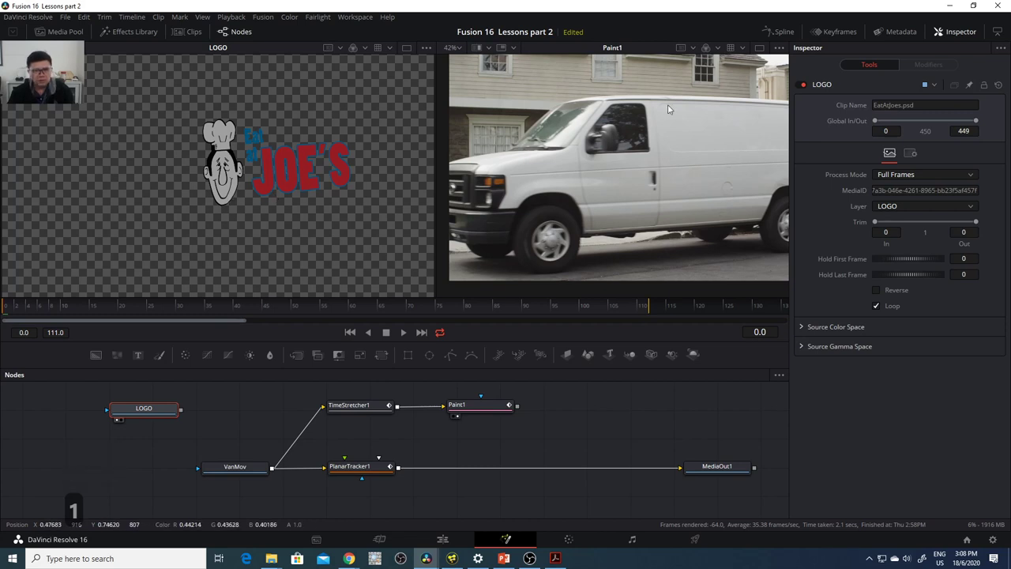
pyautogui.moveTo(430, 151); pyautogui.dragTo(232, 150)
pyautogui.moveTo(507, 474); pyautogui.dragTo(399, 479)
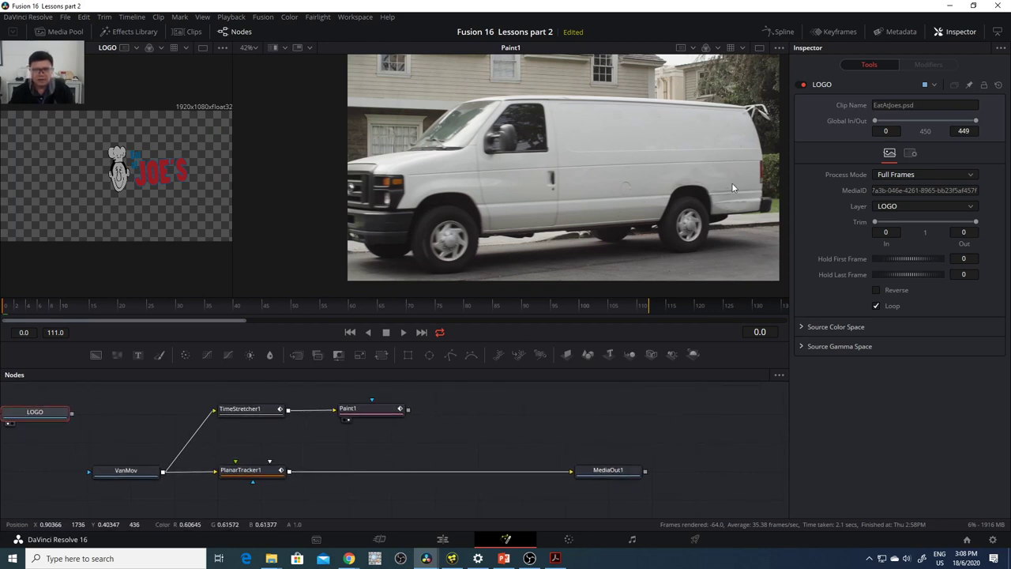
# - Move LOGO beside Paint1, merge it over the Paint1 output, and display the new merge in the second viewer
pyautogui.moveTo(36, 415)
pyautogui.mouseDown()
pyautogui.moveTo(444, 436)
pyautogui.moveTo(495, 414)
pyautogui.moveTo(478, 454)
pyautogui.moveTo(461, 421)
pyautogui.mouseUp()
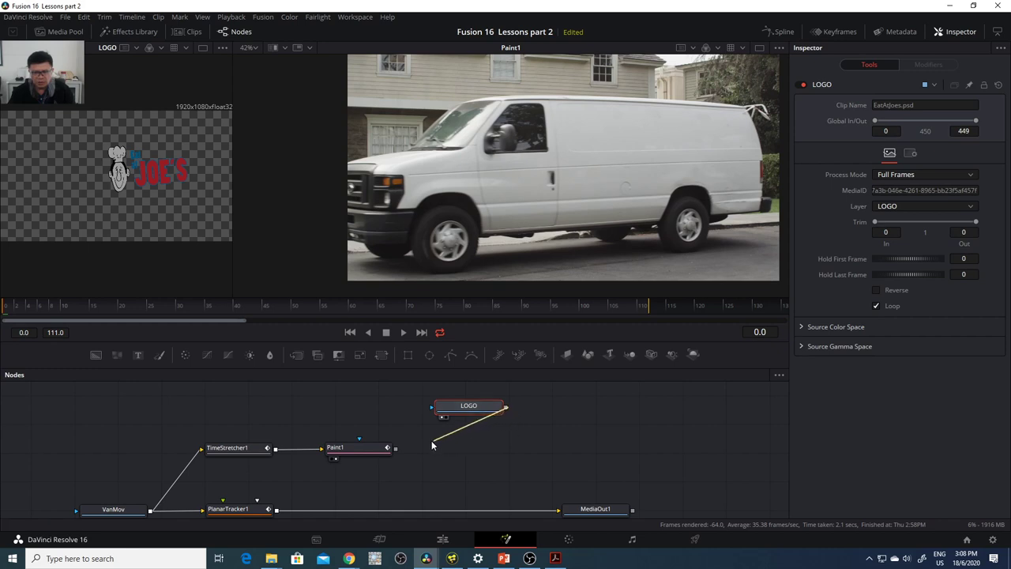
pyautogui.moveTo(400, 453); pyautogui.dragTo(396, 453)
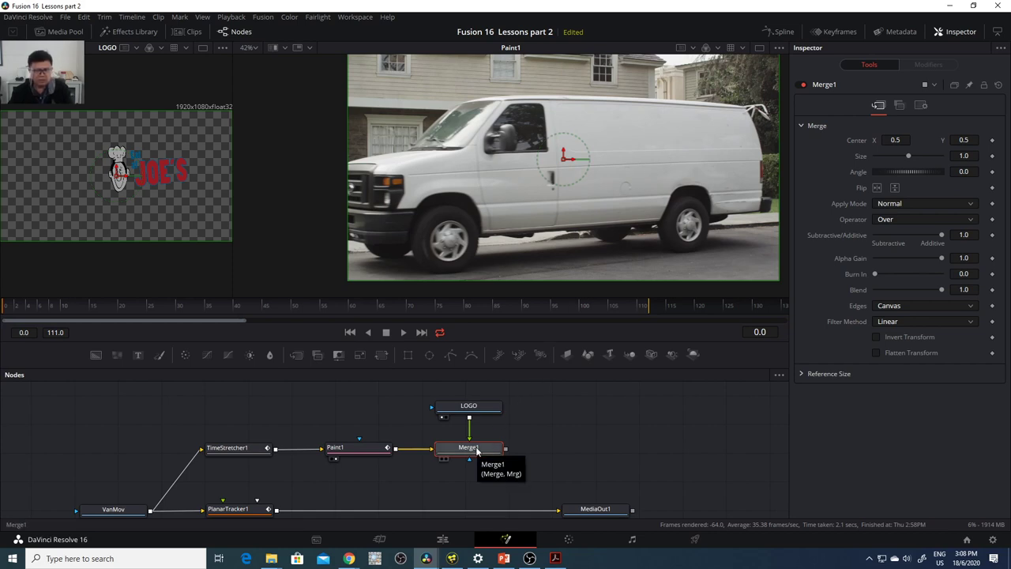
pyautogui.press('2')
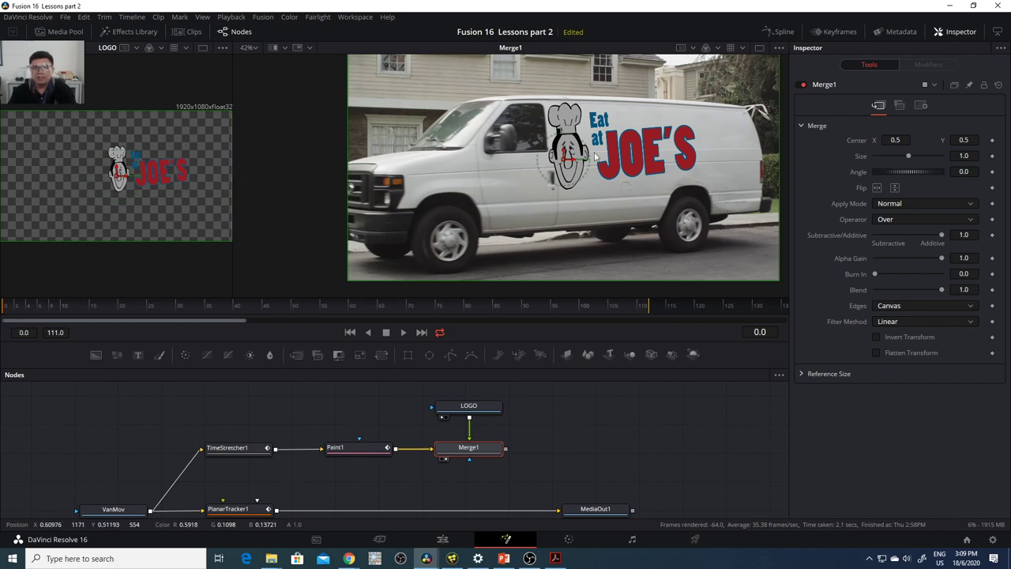
# - Space LOGO farther above Merge1 and set the merge's apply mode to Soft Light
pyautogui.click(499, 406)
pyautogui.scroll(2, 501, 405)
pyautogui.moveTo(489, 435); pyautogui.dragTo(490, 408)
pyautogui.click(479, 490)
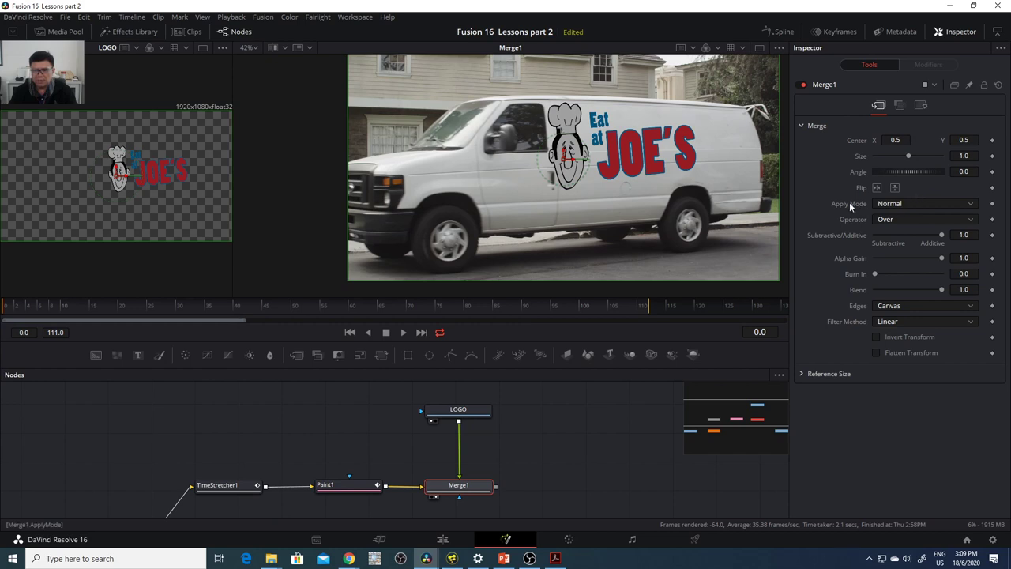
pyautogui.click(902, 204)
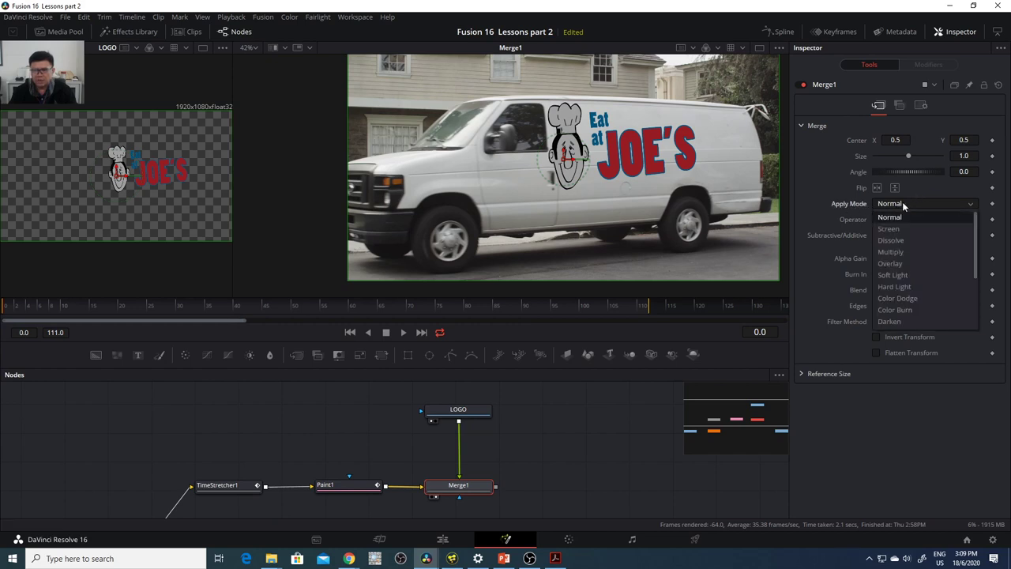
pyautogui.click(893, 275)
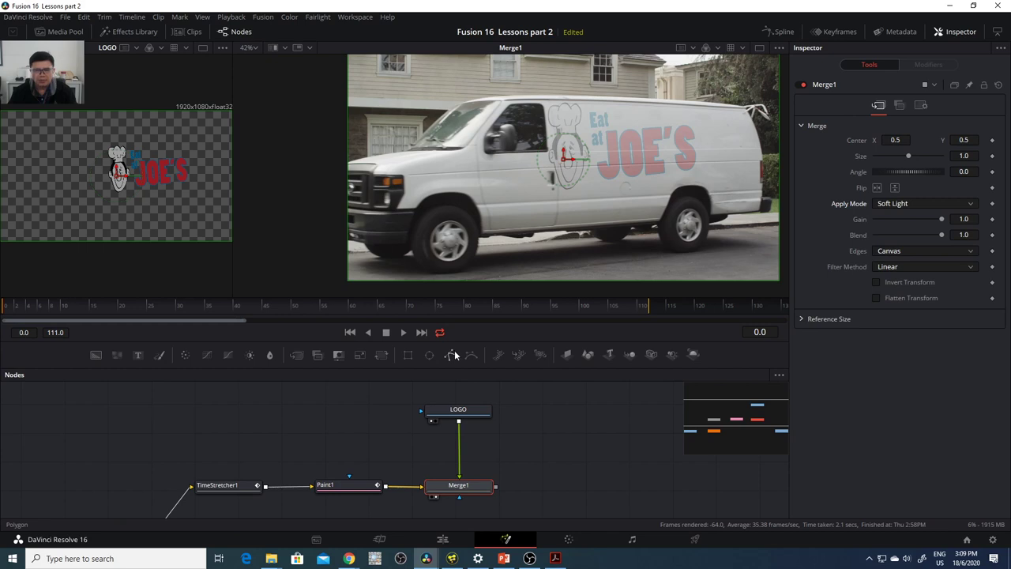
# - Insert a Brightness/Contrast node between LOGO and Merge1 and lower its Lift to -0.8
pyautogui.click(481, 413)
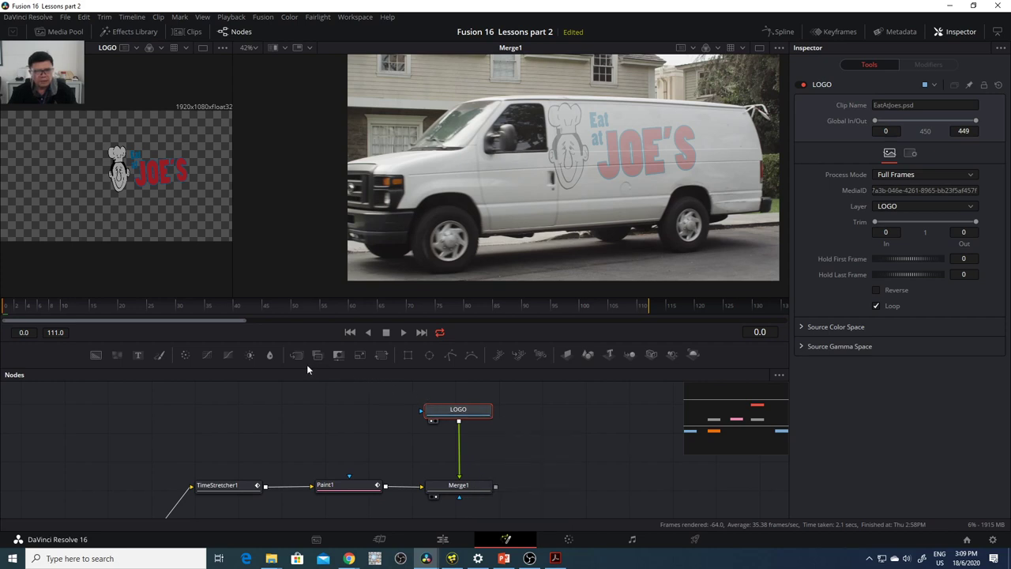
pyautogui.moveTo(247, 355); pyautogui.dragTo(471, 449)
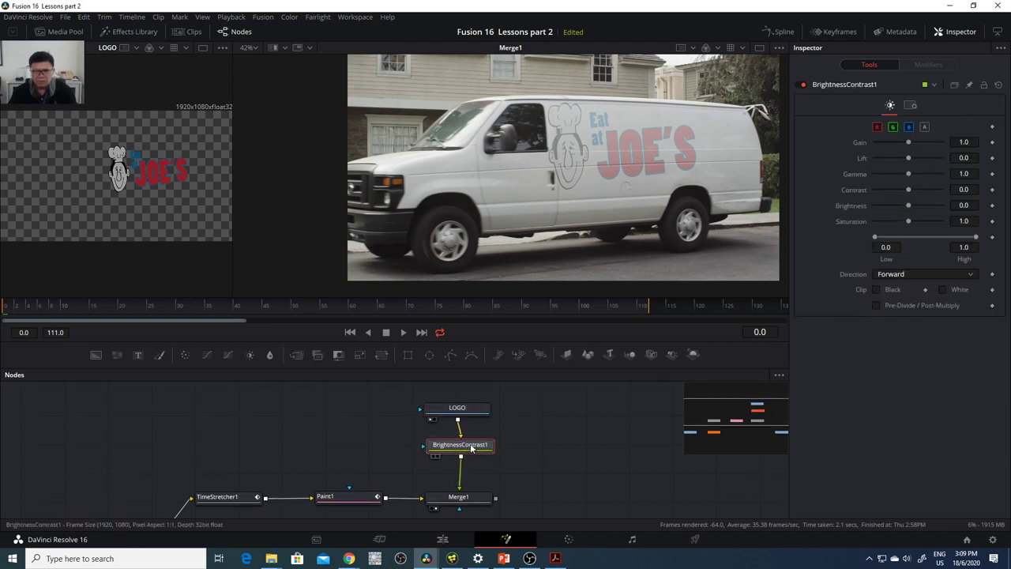
pyautogui.moveTo(909, 158); pyautogui.dragTo(890, 158)
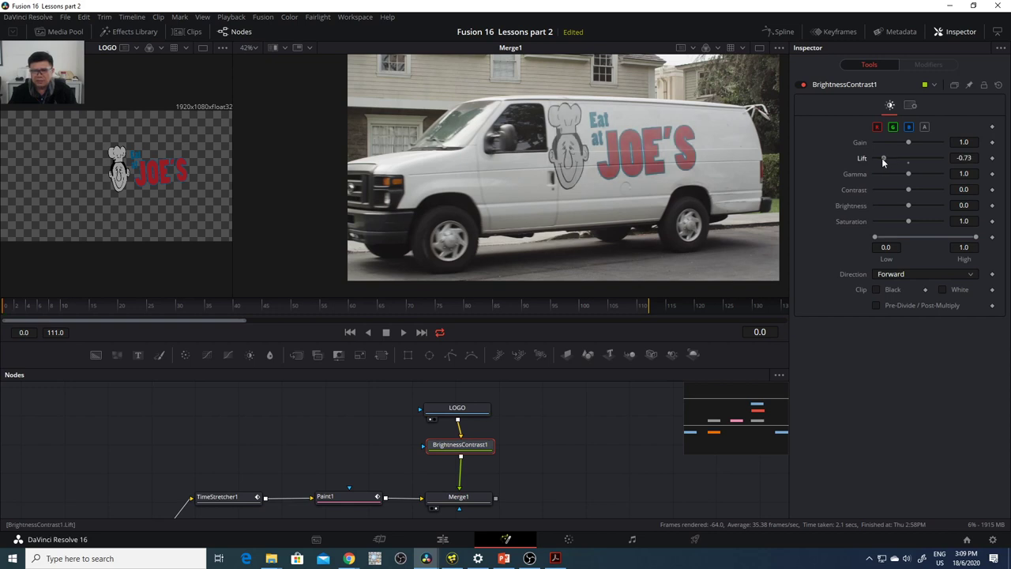
pyautogui.moveTo(883, 159); pyautogui.dragTo(880, 159)
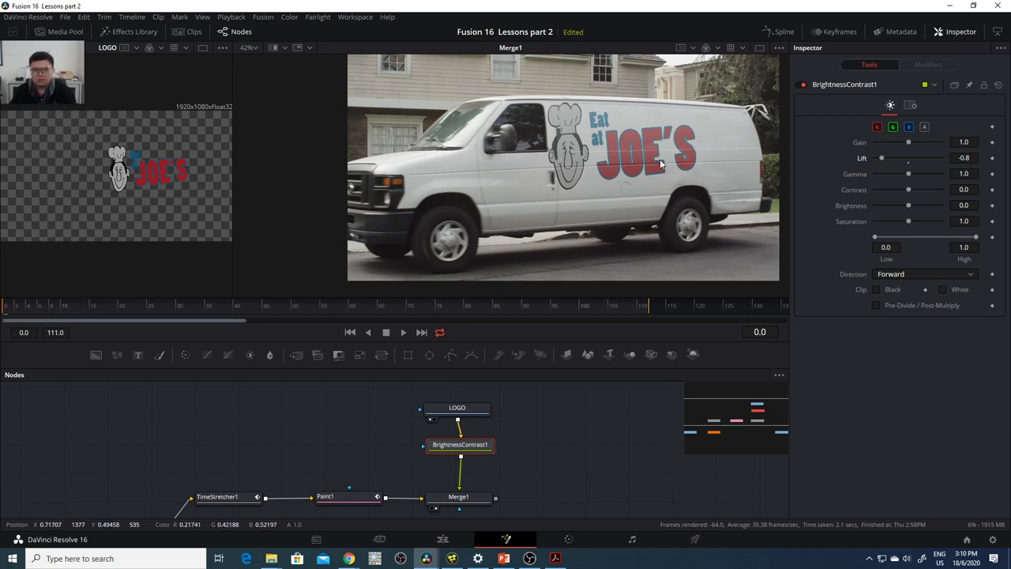
# - Inspect the logo edges up close and enable Pre-Divide / Post-Multiply on the Brightness/Contrast node
pyautogui.scroll(8, 678, 164)
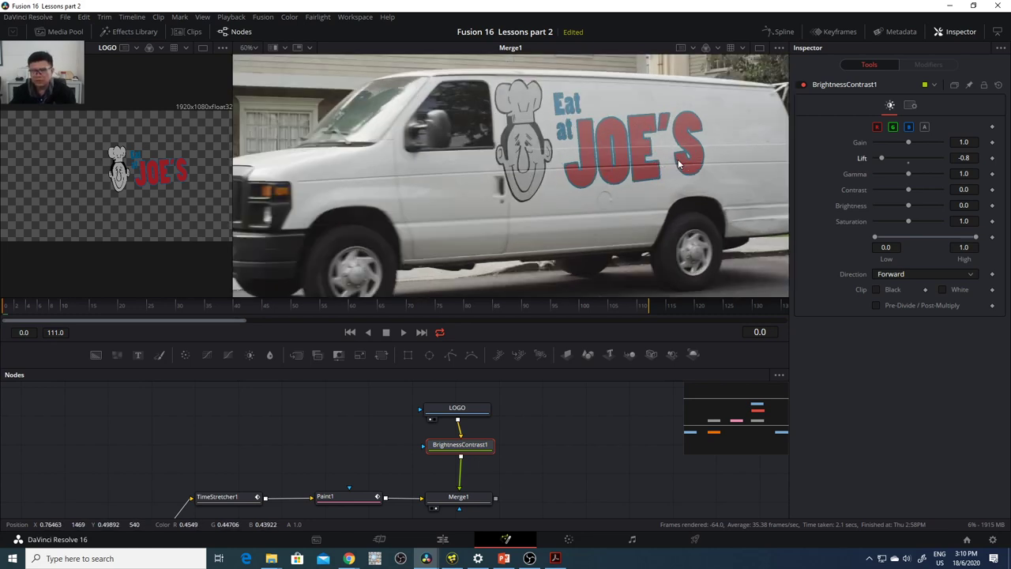
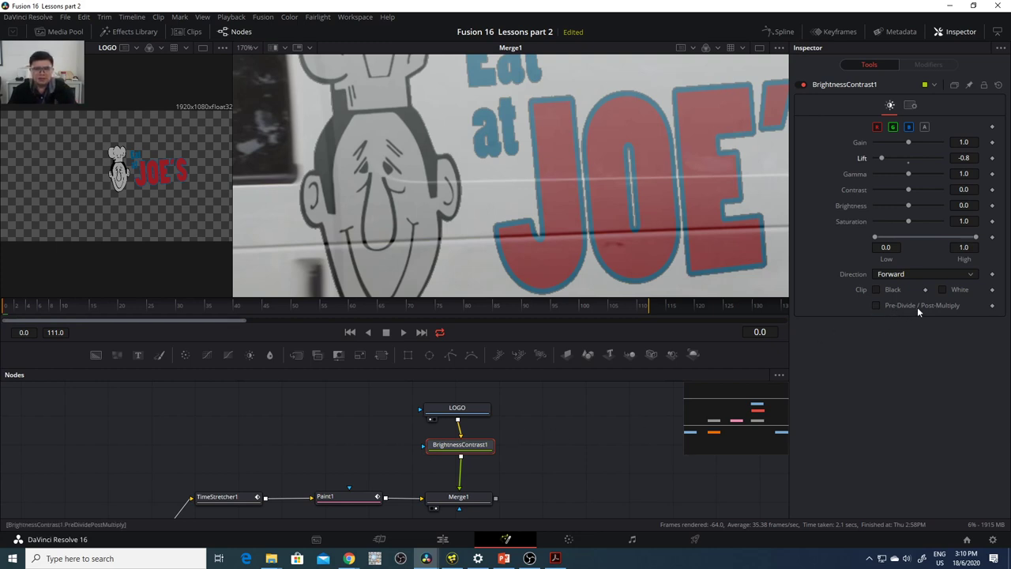
pyautogui.click(876, 306)
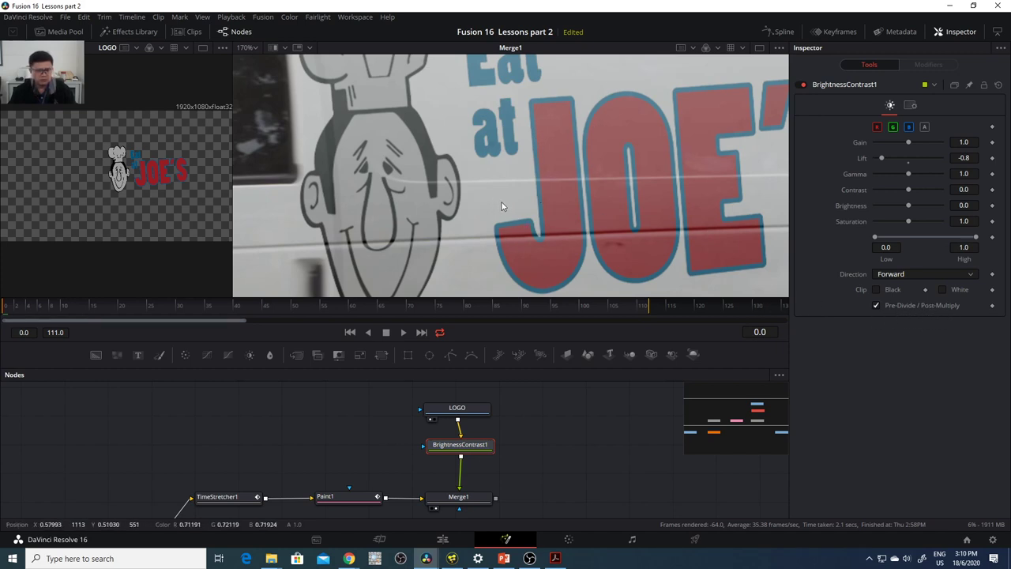
pyautogui.scroll(-5, 563, 198)
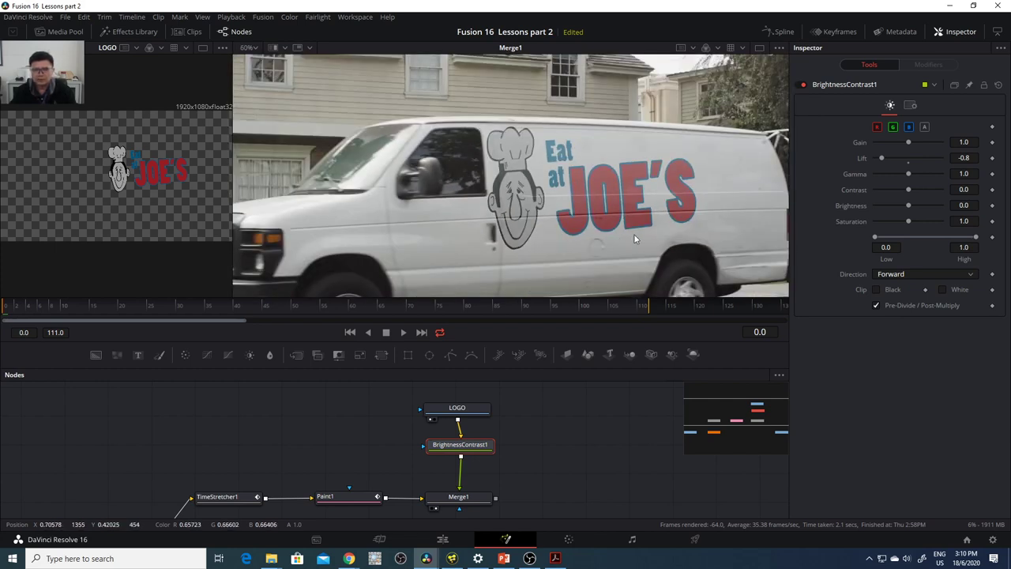
pyautogui.scroll(-2, 613, 221)
pyautogui.scroll(3, 613, 221)
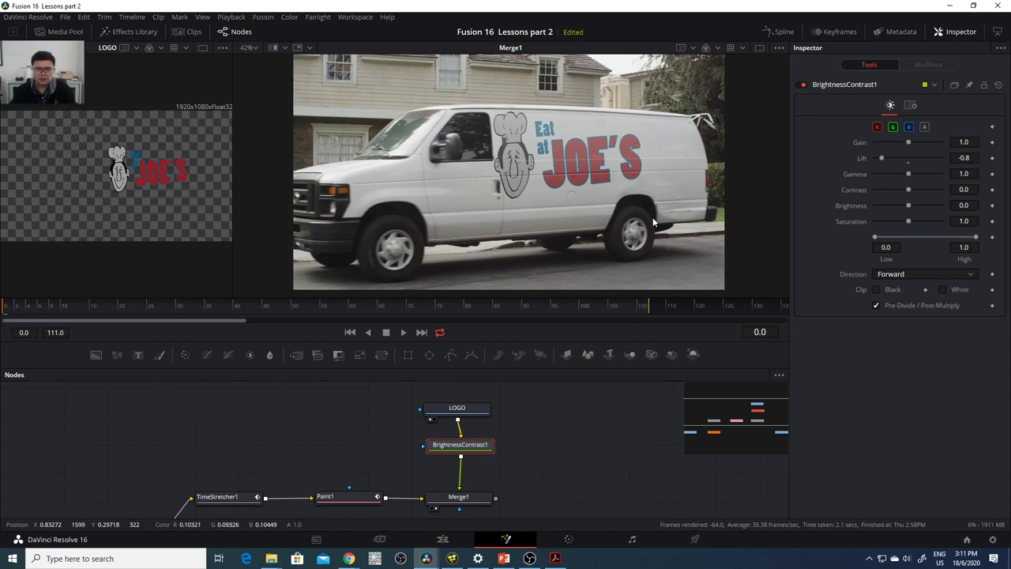
# - Rearrange LOGO and BrightnessContrast1 to leave space above Merge1, and slightly enlarge the node area
pyautogui.click(478, 409)
pyautogui.moveTo(484, 449); pyautogui.dragTo(485, 439)
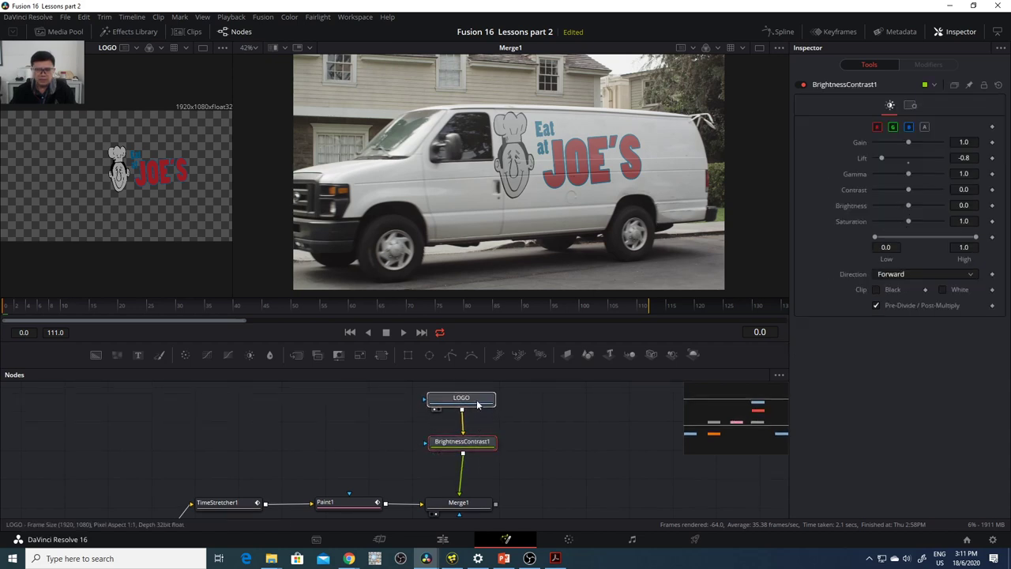
pyautogui.click(477, 411)
pyautogui.click(480, 448)
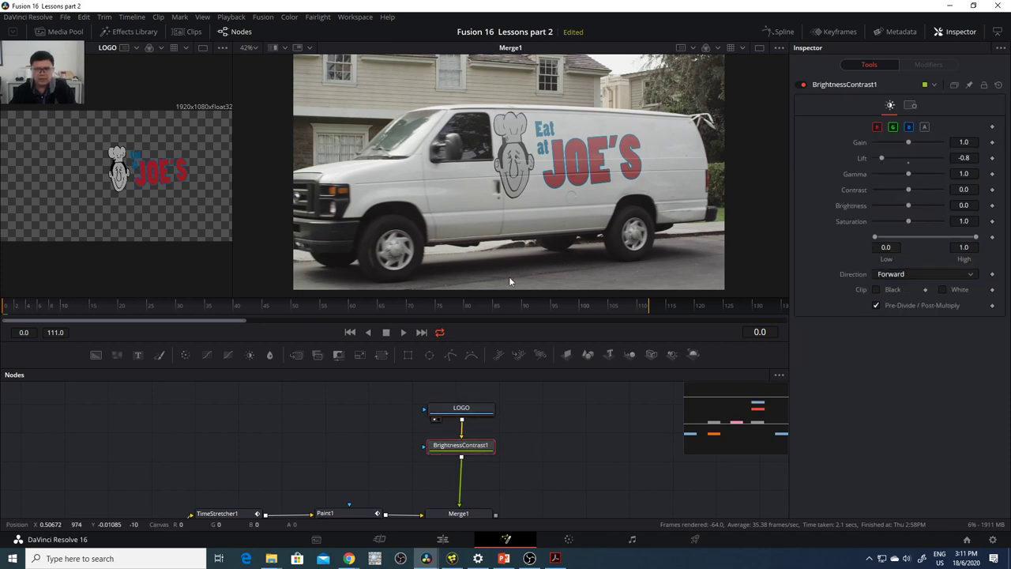
pyautogui.moveTo(520, 296); pyautogui.dragTo(519, 293)
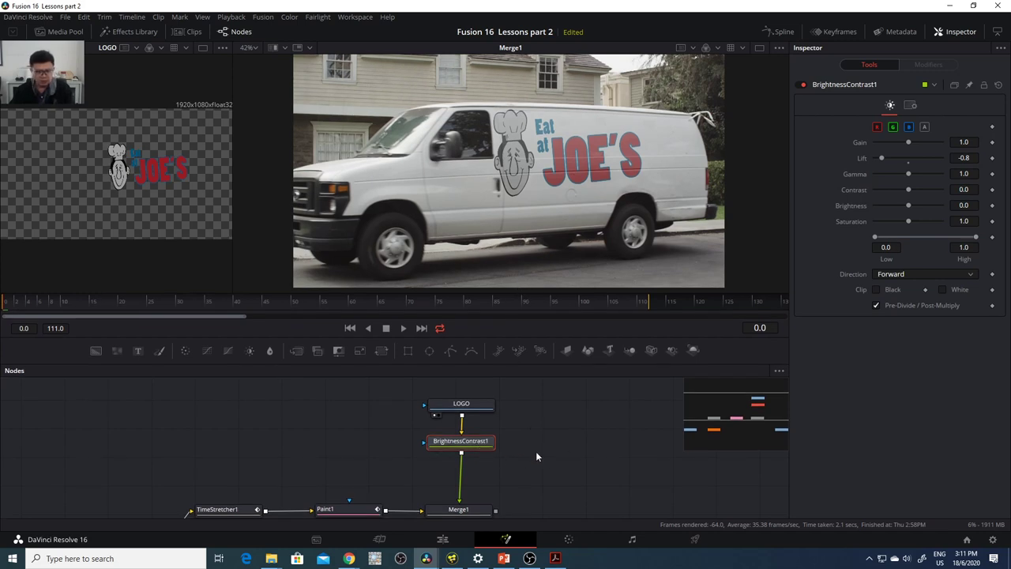
# - Add a Corner Positioner node between BrightnessContrast1 and Merge1
pyautogui.hotkey('ctrl', 'space')
pyautogui.write('Paint')
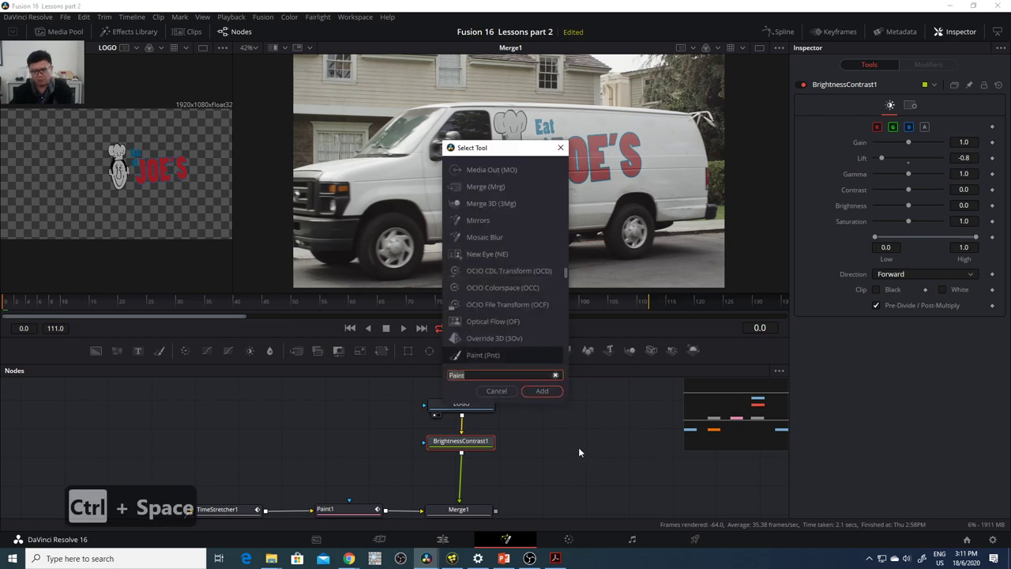
pyautogui.write('corn')
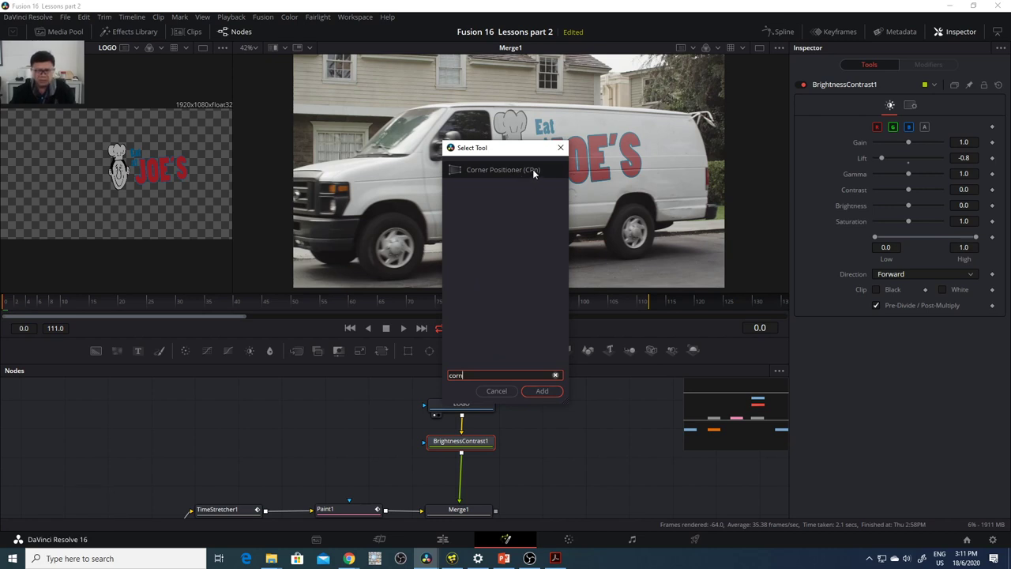
pyautogui.click(547, 391)
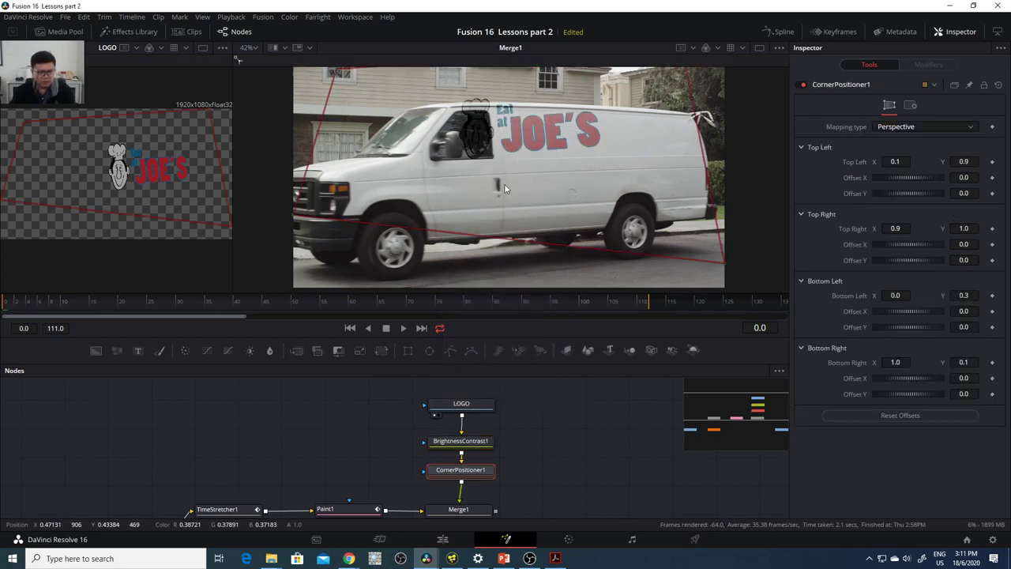
pyautogui.scroll(-1, 576, 191)
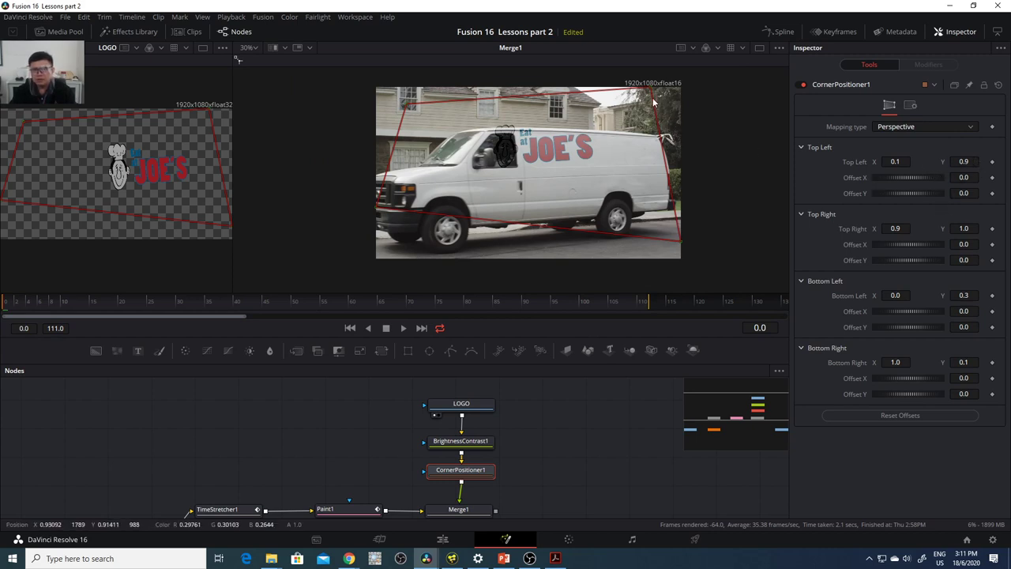
# - Move the Corner Positioner's four corner handles onto the corners of the image frame
pyautogui.moveTo(651, 90); pyautogui.dragTo(682, 91)
pyautogui.moveTo(680, 239); pyautogui.dragTo(682, 258)
pyautogui.moveTo(407, 103); pyautogui.dragTo(377, 87)
pyautogui.moveTo(379, 213); pyautogui.dragTo(373, 256)
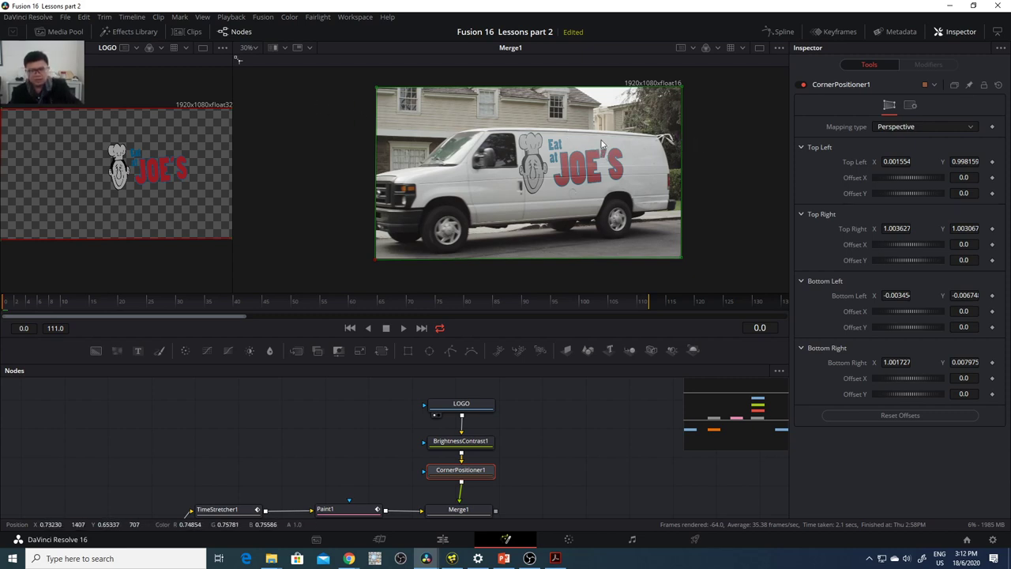
pyautogui.hotkey('ctrl', '1')
pyautogui.moveTo(110, 96); pyautogui.dragTo(851, 149)
pyautogui.moveTo(101, 417)
pyautogui.mouseDown()
pyautogui.moveTo(580, 370)
pyautogui.moveTo(857, 308)
pyautogui.mouseUp()
pyautogui.press('Escape')
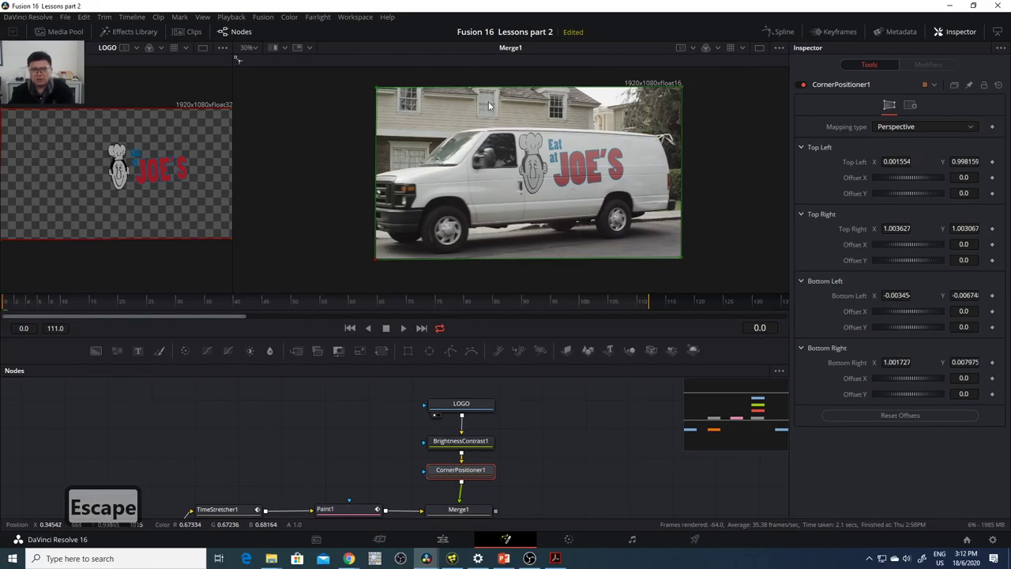
# - Skew the logo to the van's side, placing corners at about TL 0.10/0.94, TR 0.99/0.84, BL 0.07/0.01, BR 1.01/0.12
pyautogui.moveTo(683, 91); pyautogui.dragTo(674, 120)
pyautogui.moveTo(683, 261); pyautogui.dragTo(684, 244)
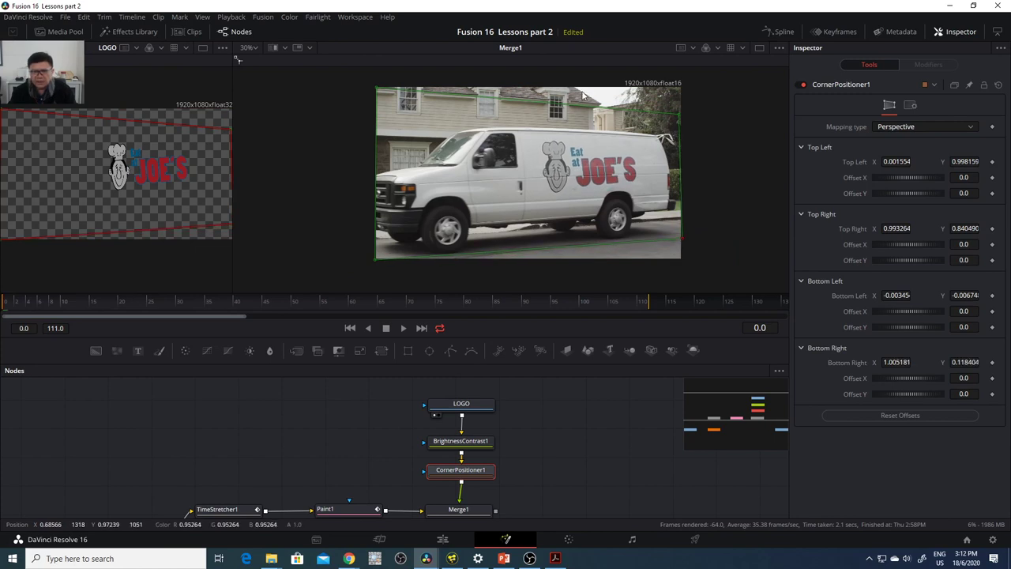
pyautogui.moveTo(378, 93); pyautogui.dragTo(414, 104)
pyautogui.moveTo(373, 267); pyautogui.dragTo(398, 268)
pyautogui.moveTo(414, 108); pyautogui.dragTo(404, 98)
pyautogui.moveTo(396, 262); pyautogui.dragTo(397, 256)
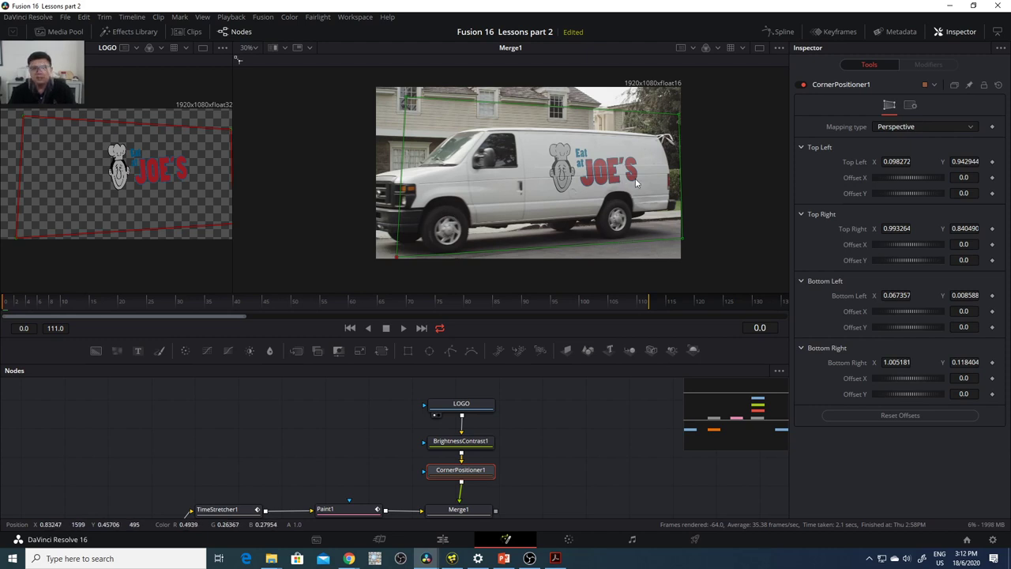
# - Switch to a single viewer for an enlarged view of the composited logo, and select the Merge1 node
pyautogui.moveTo(532, 489); pyautogui.dragTo(511, 454)
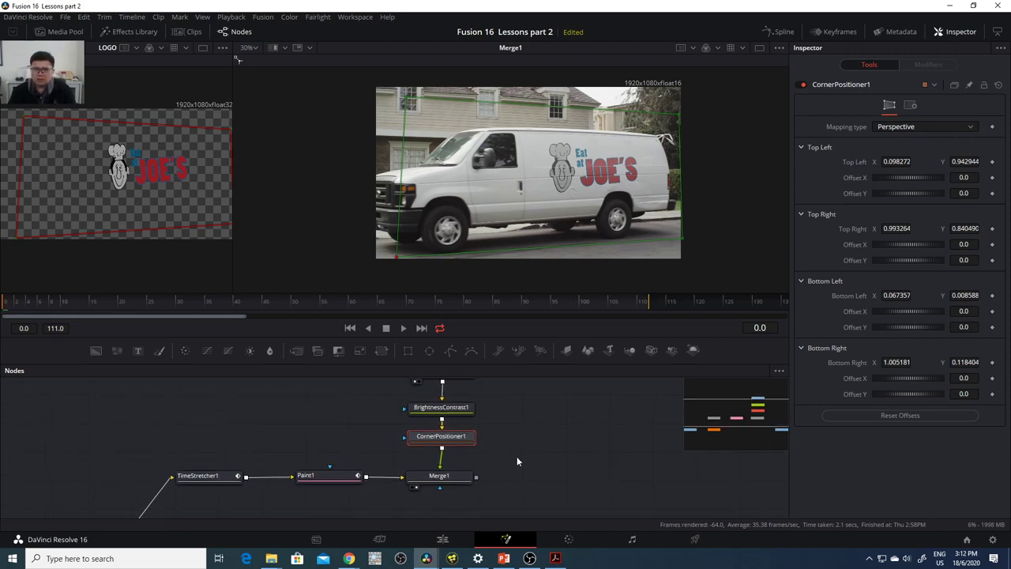
pyautogui.click(531, 462)
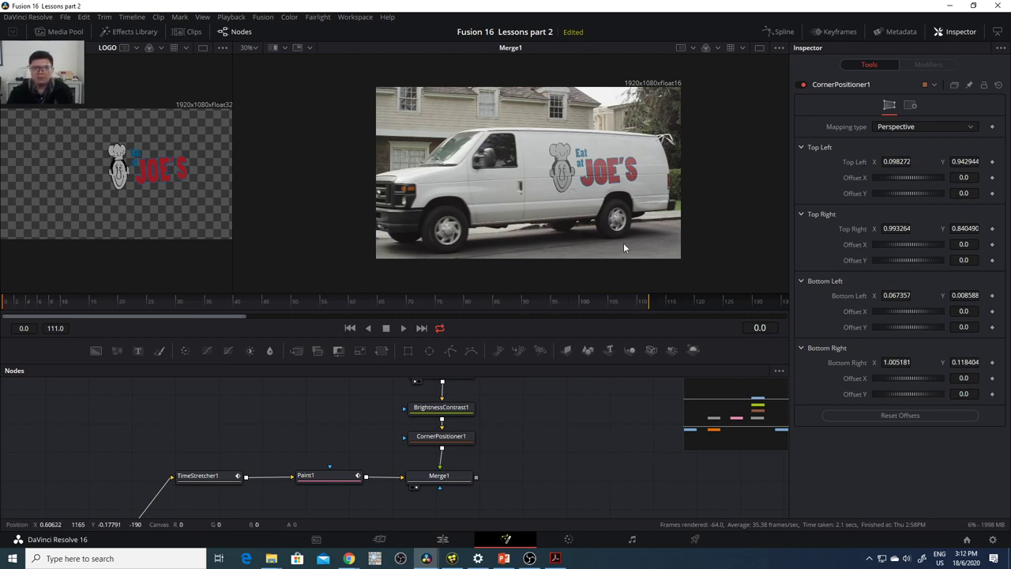
pyautogui.click(757, 48)
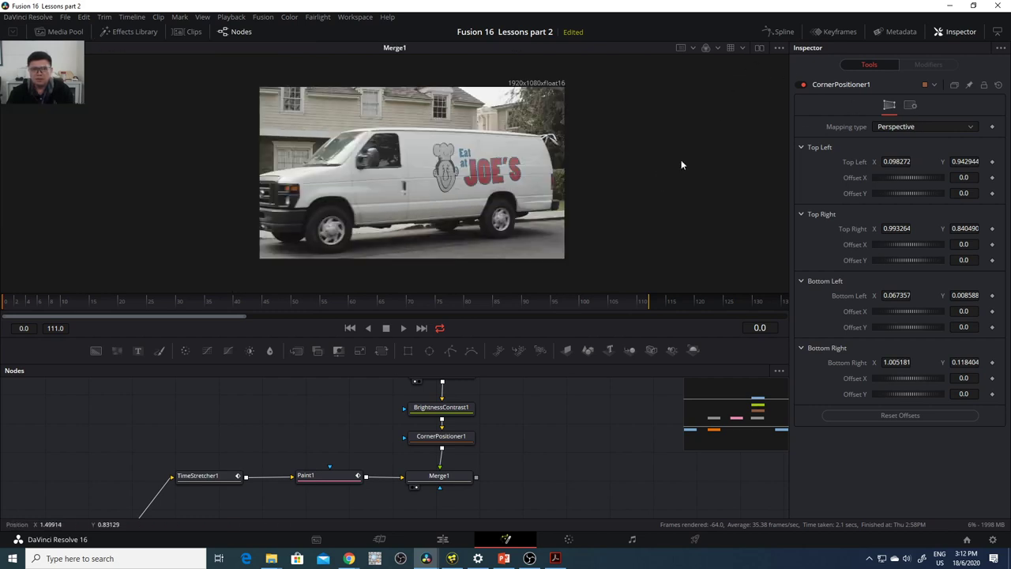
pyautogui.scroll(5, 651, 184)
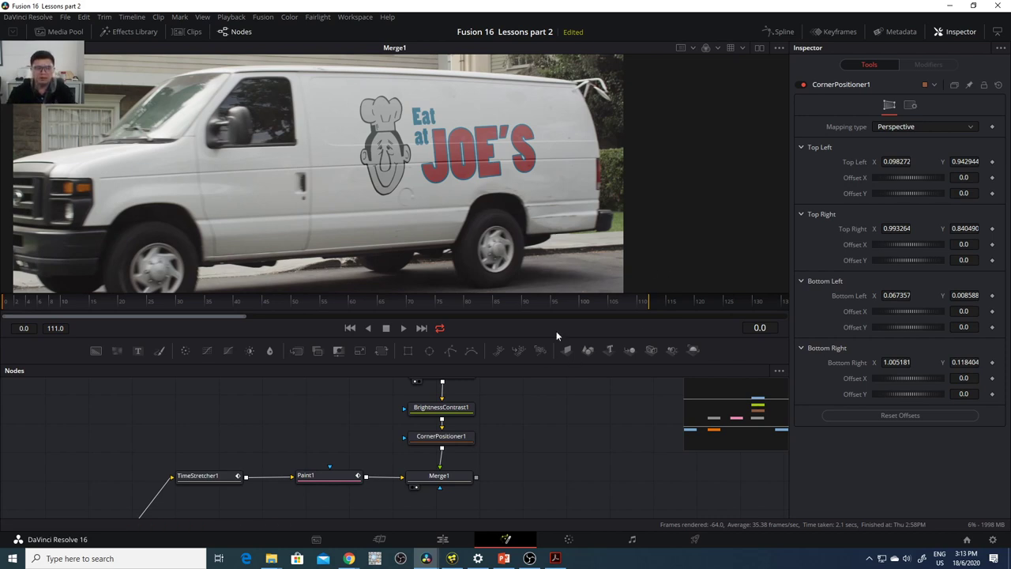
pyautogui.moveTo(464, 478); pyautogui.dragTo(467, 476)
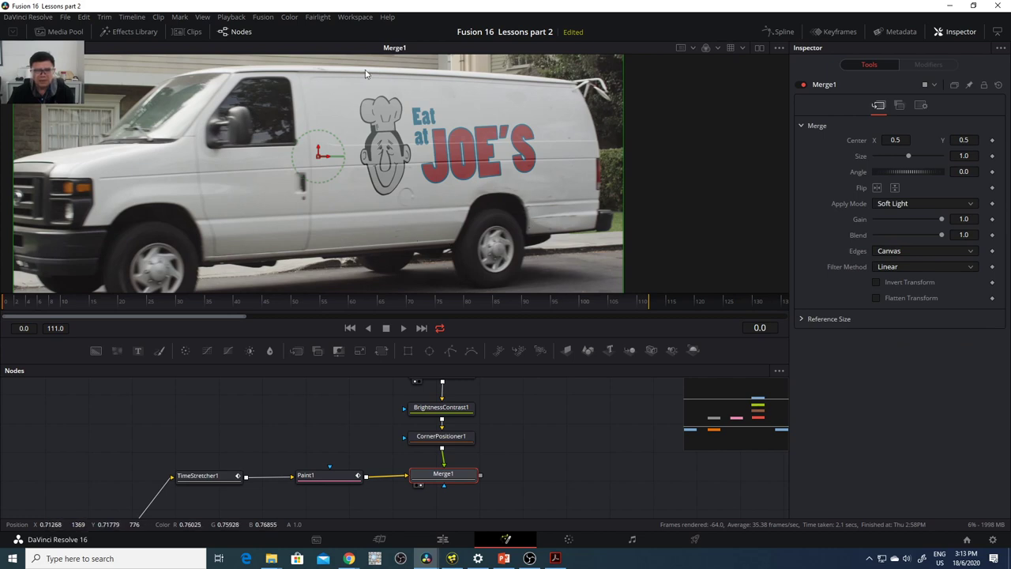
pyautogui.moveTo(546, 466); pyautogui.dragTo(526, 443)
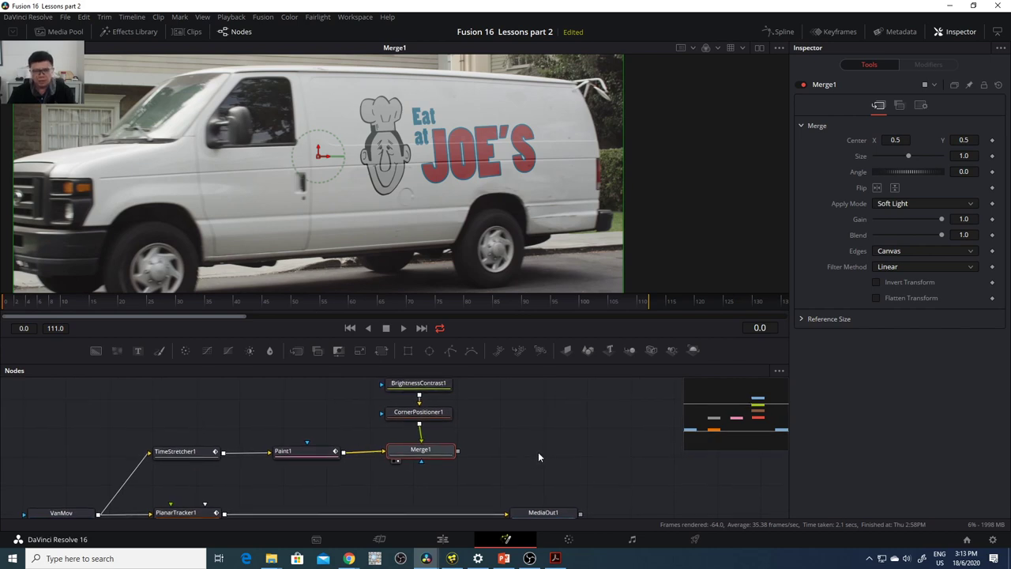
# - Add an unconnected Polygon mask node beside Merge1, leaving space between the two nodes
pyautogui.click(539, 453)
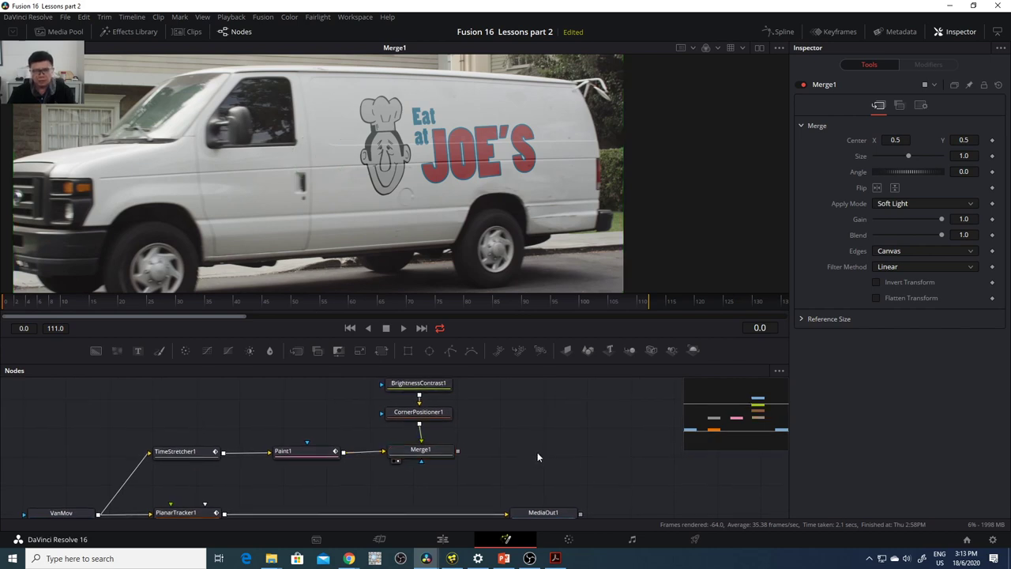
pyautogui.click(452, 351)
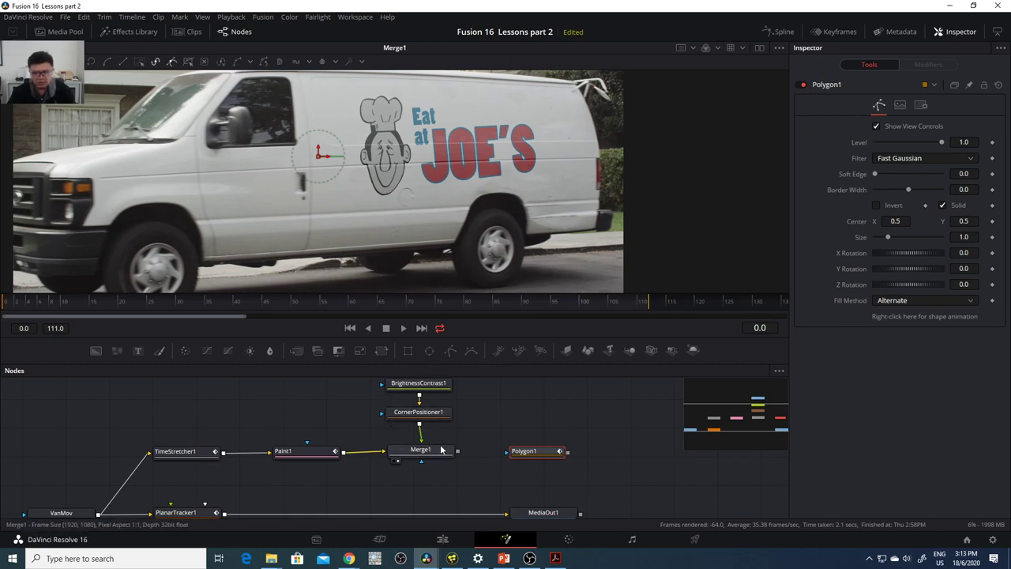
pyautogui.moveTo(530, 458); pyautogui.dragTo(550, 456)
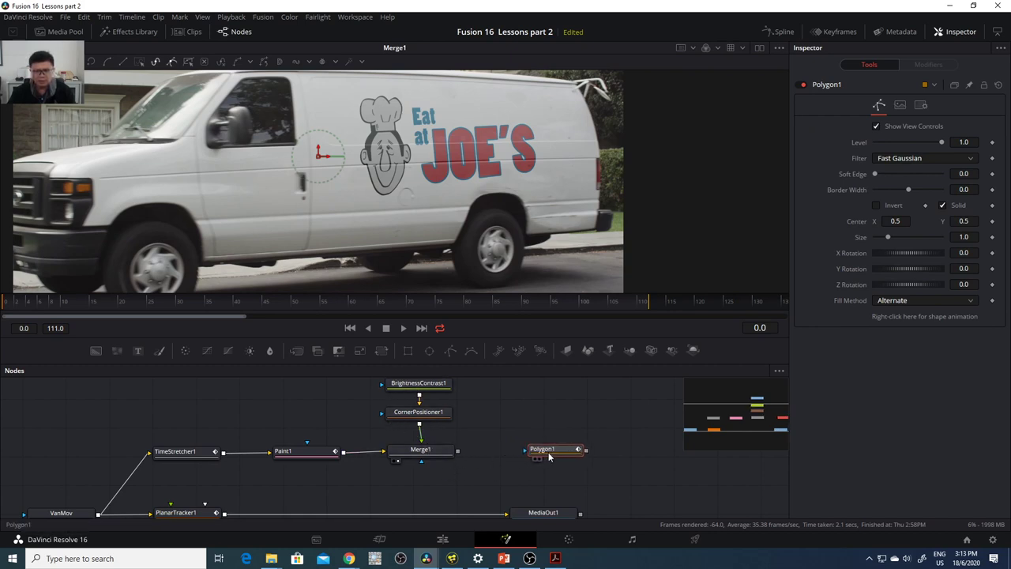
# - Start the polygon mask at the van's upper edge and trace the seam behind the front door down to the sill
pyautogui.scroll(1, 395, 158)
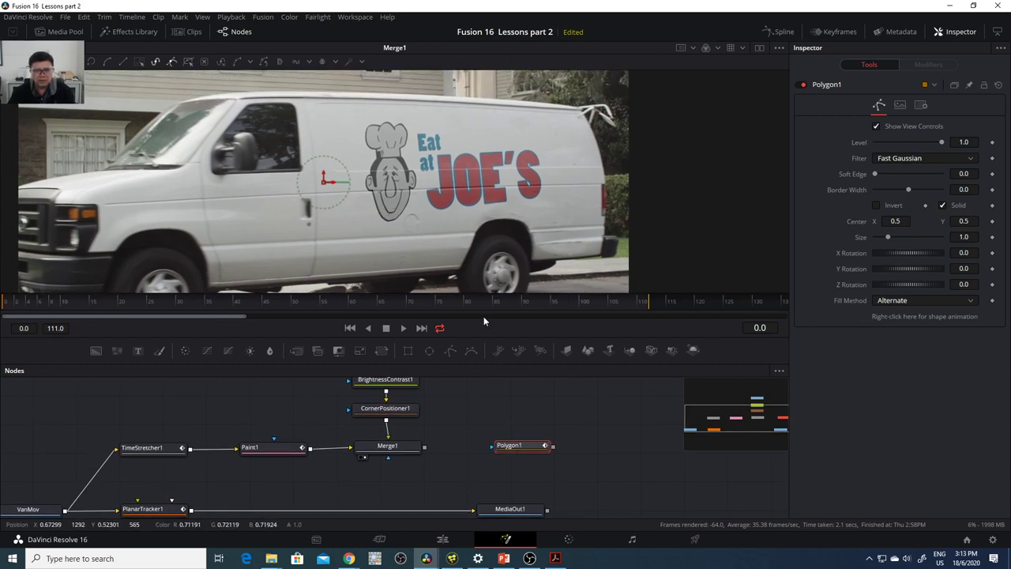
pyautogui.click(342, 103)
pyautogui.click(312, 106)
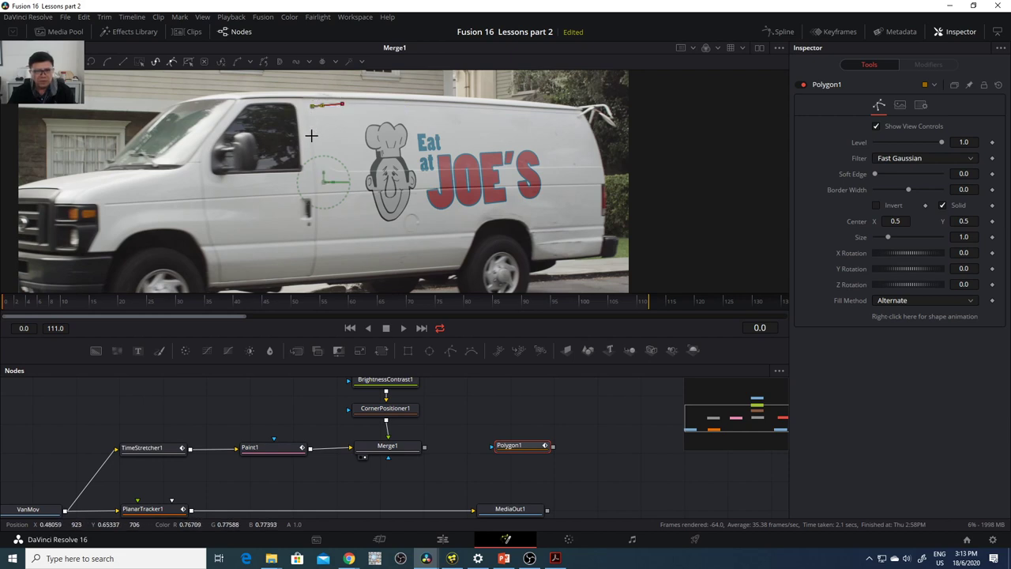
pyautogui.click(311, 140)
pyautogui.click(316, 197)
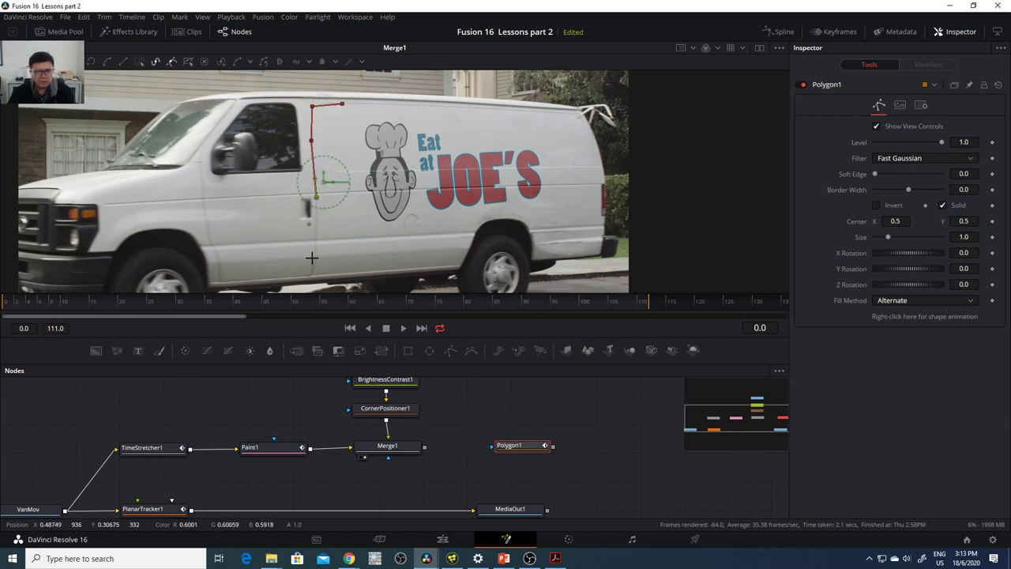
pyautogui.click(316, 246)
pyautogui.click(313, 272)
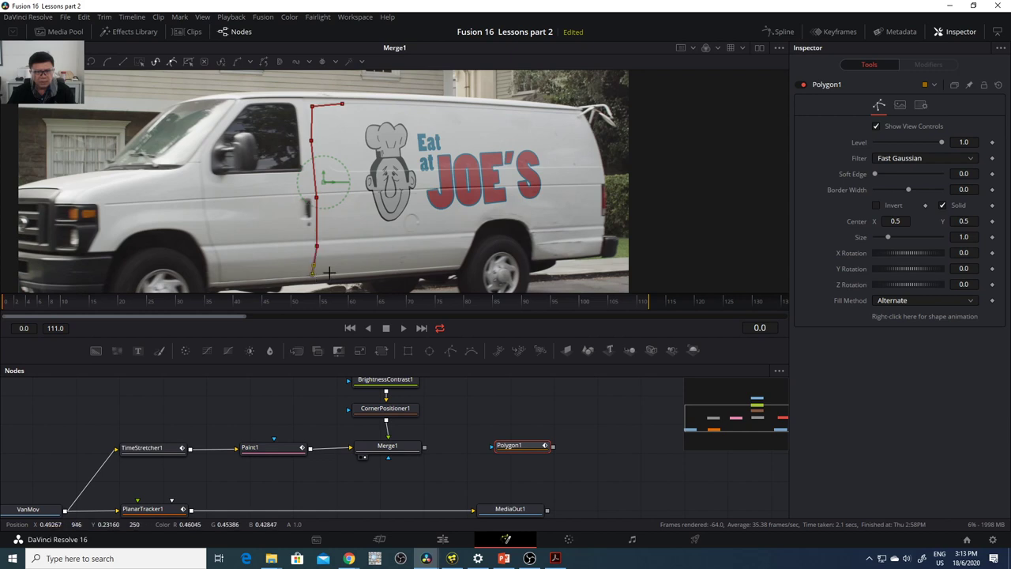
# - Continue the mask outline along the lower sill and around the rear wheel arch
pyautogui.click(455, 265)
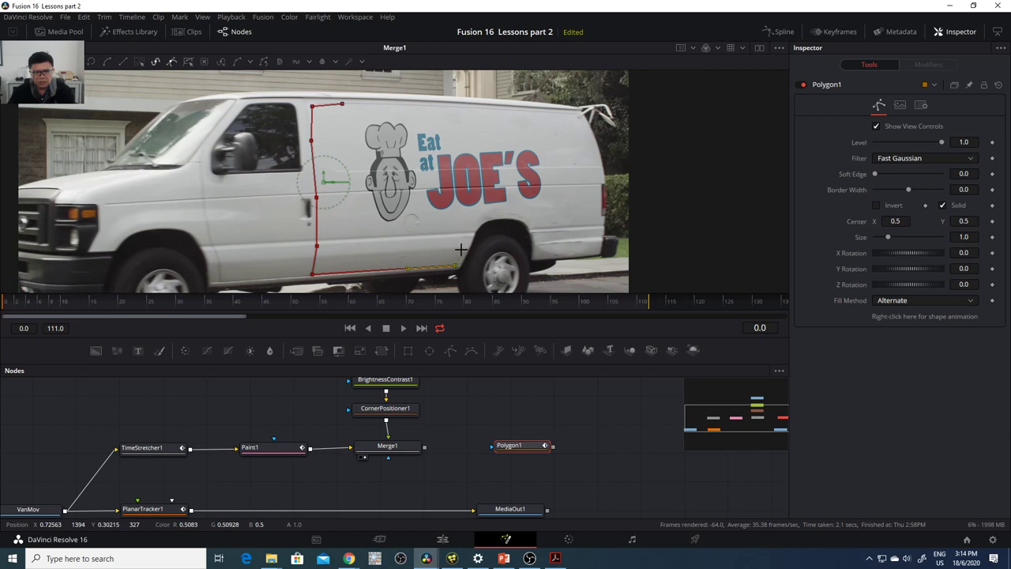
pyautogui.click(463, 248)
pyautogui.click(474, 226)
pyautogui.moveTo(513, 214); pyautogui.dragTo(536, 219)
pyautogui.click(538, 242)
pyautogui.click(539, 253)
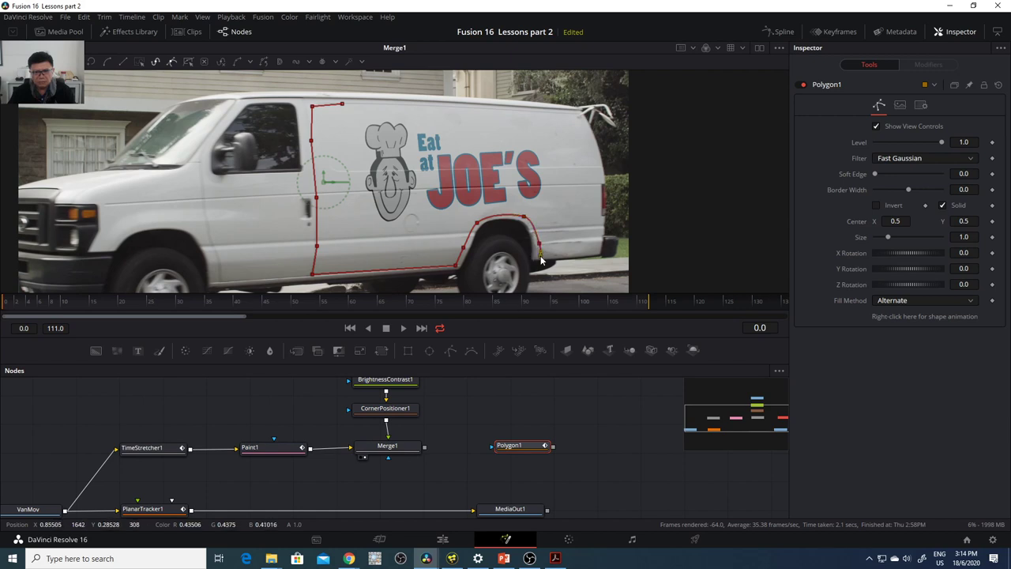
# - Trace the mask up the van's rear edge and along the roofline, closing the polygon at its starting point
pyautogui.click(595, 251)
pyautogui.click(600, 212)
pyautogui.click(598, 177)
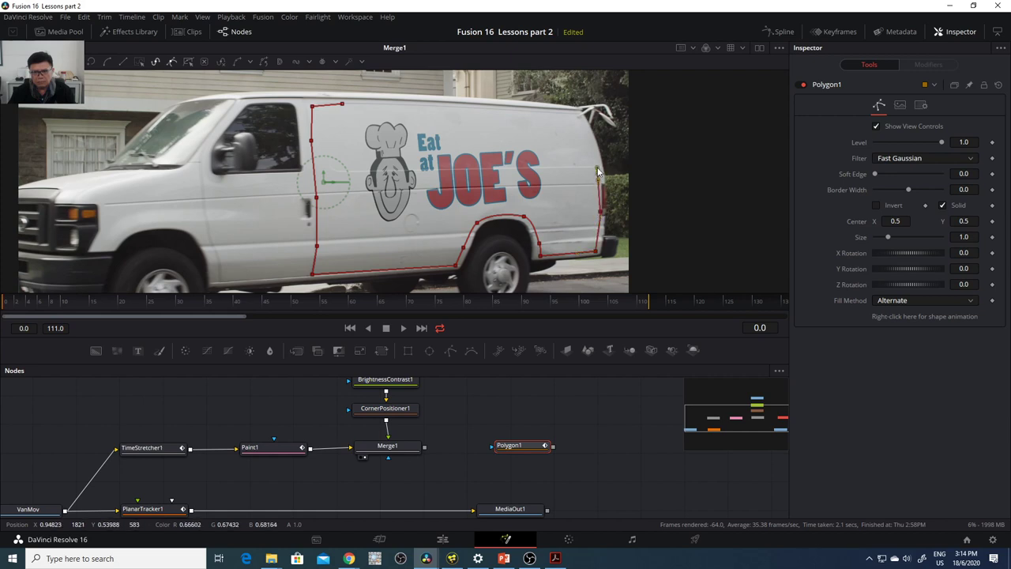
pyautogui.click(579, 117)
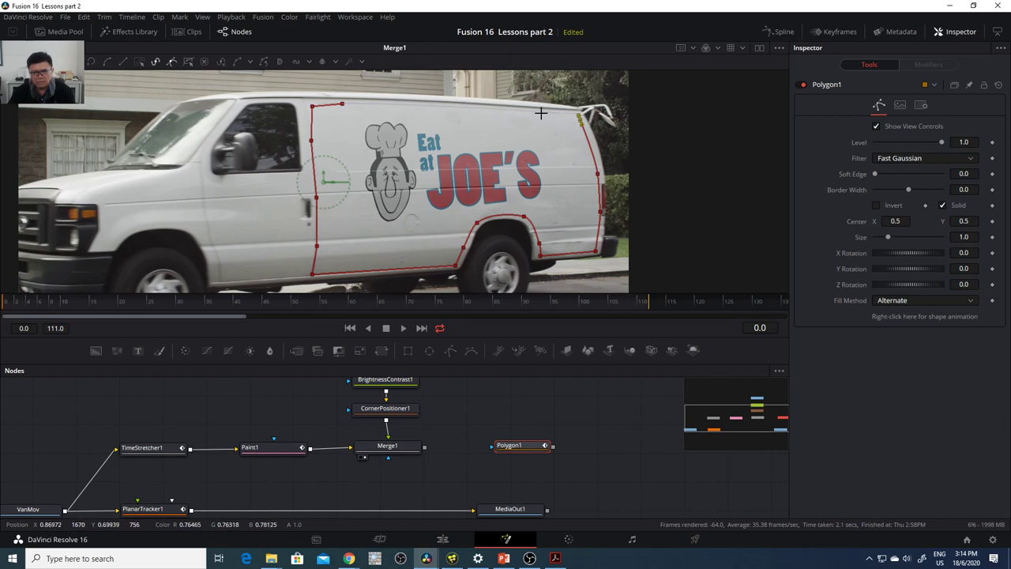
pyautogui.click(441, 105)
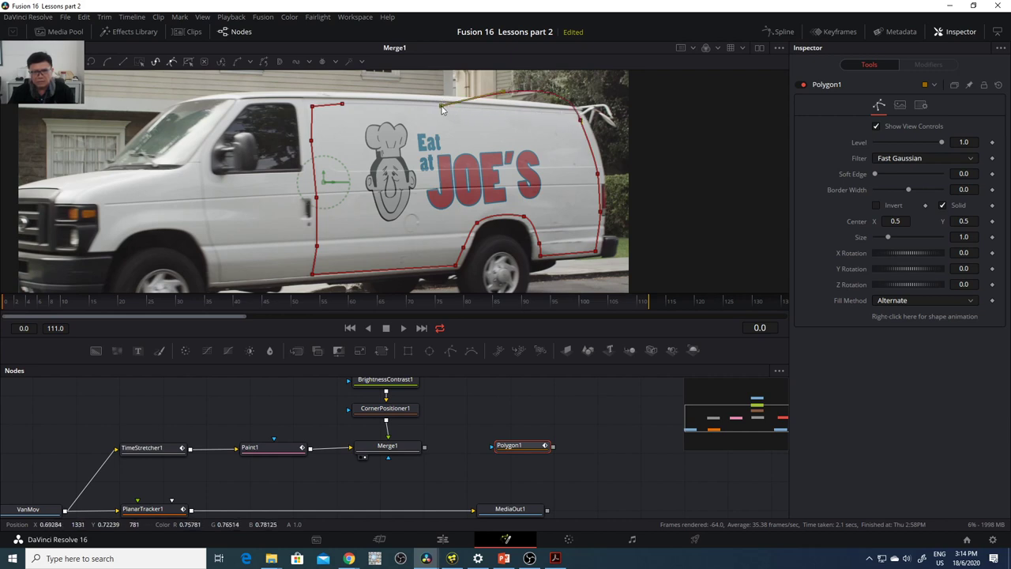
pyautogui.hotkey('ctrl', 'z')
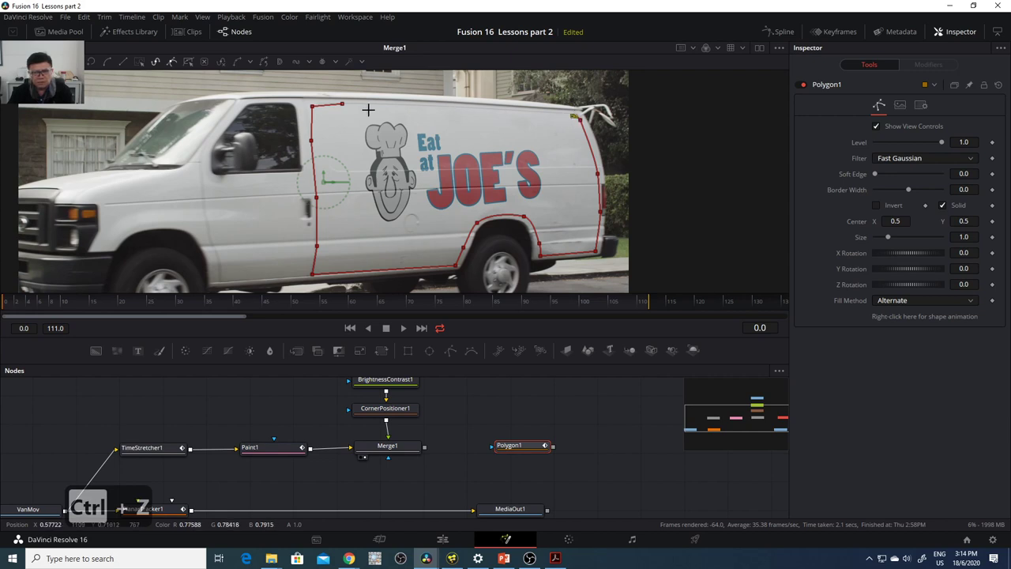
pyautogui.click(437, 107)
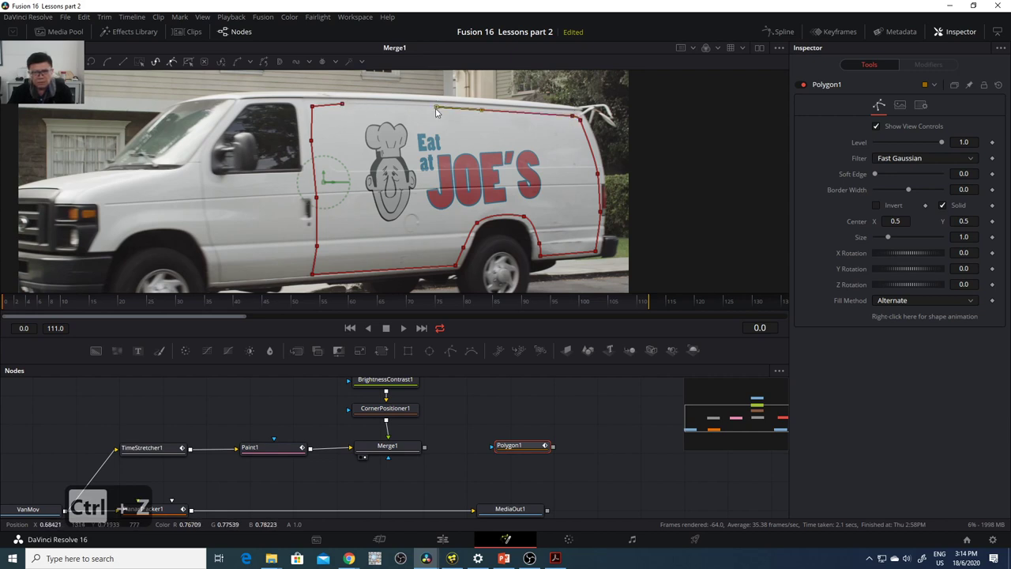
pyautogui.click(342, 104)
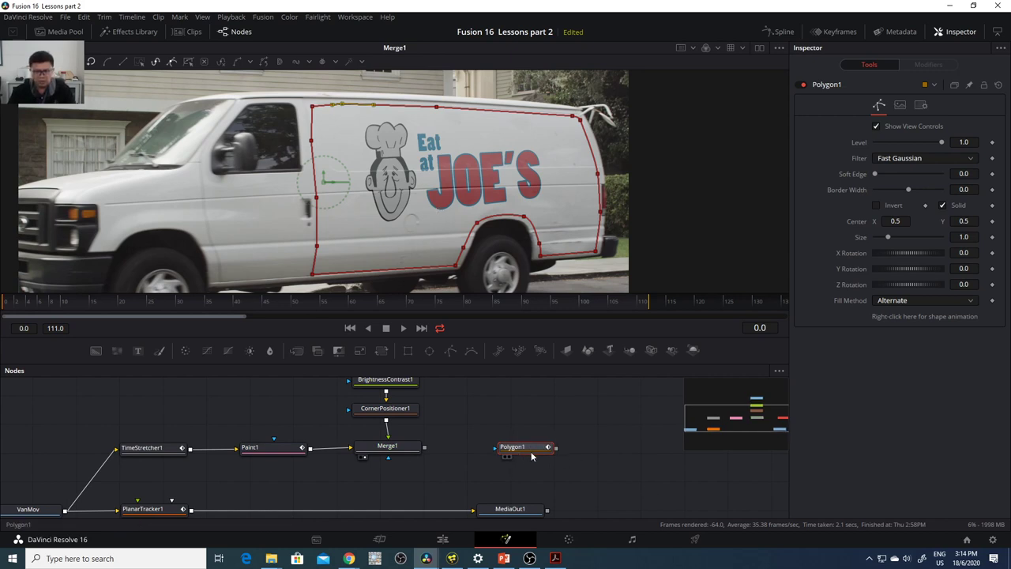
# - Add an unconnected Matte Control node and space the nodes so it sits between Merge1 and Polygon1
pyautogui.scroll(-2, 544, 414)
pyautogui.hscroll(-2, 544, 414)
pyautogui.moveTo(545, 431); pyautogui.dragTo(545, 434)
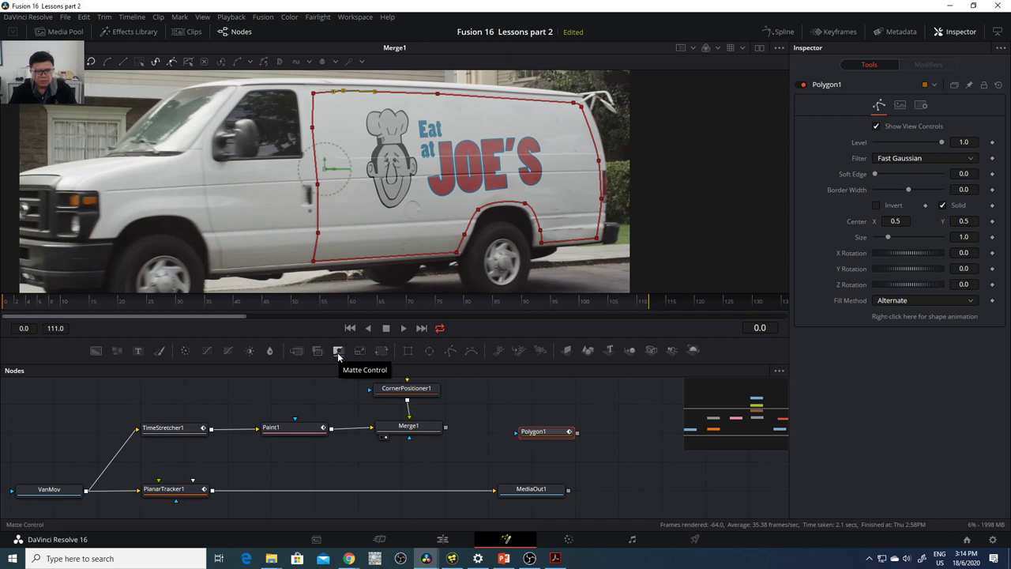
pyautogui.moveTo(562, 433); pyautogui.dragTo(592, 426)
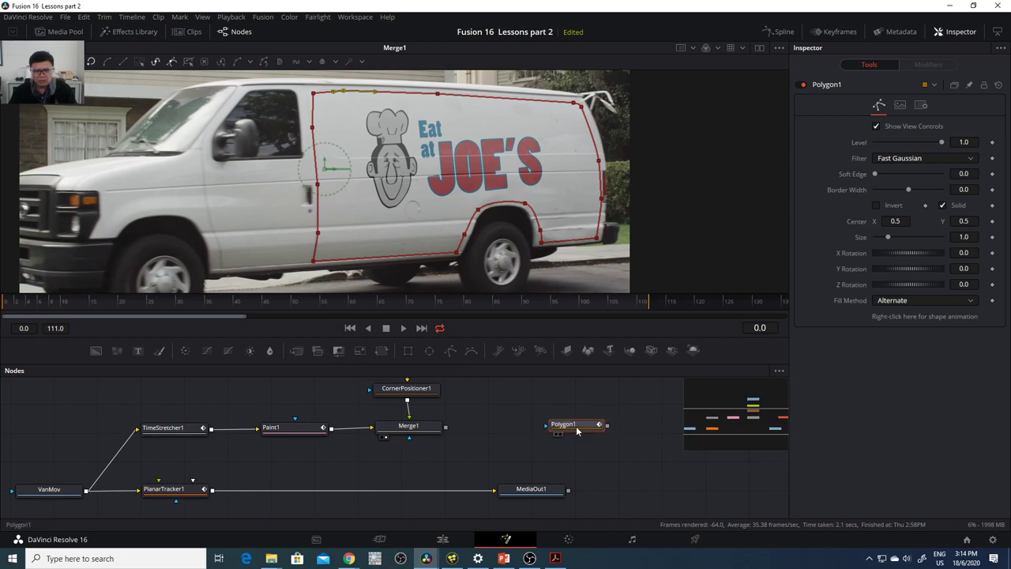
pyautogui.click(532, 449)
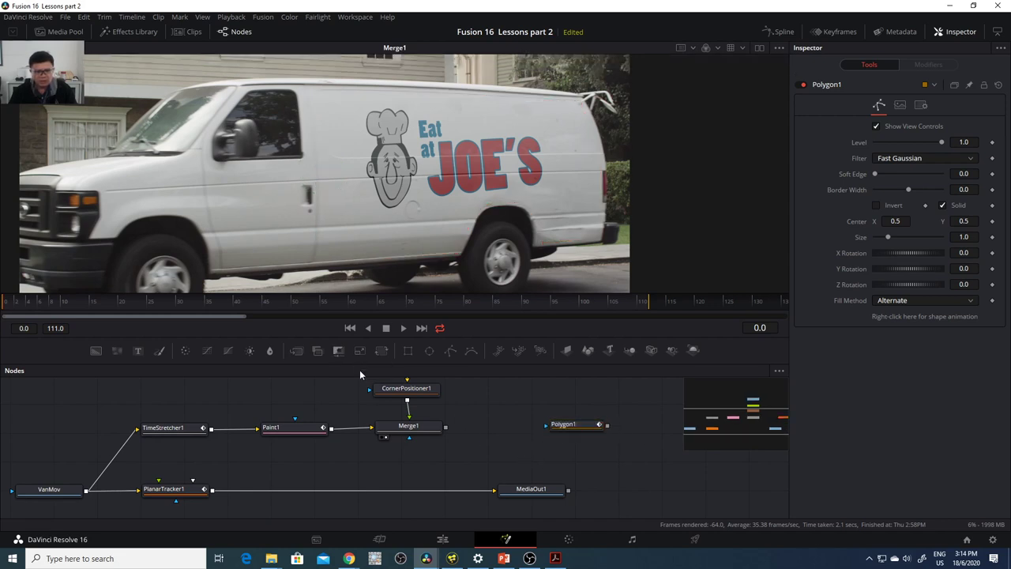
pyautogui.click(338, 350)
pyautogui.moveTo(513, 454); pyautogui.dragTo(430, 434)
pyautogui.moveTo(512, 408); pyautogui.dragTo(524, 414)
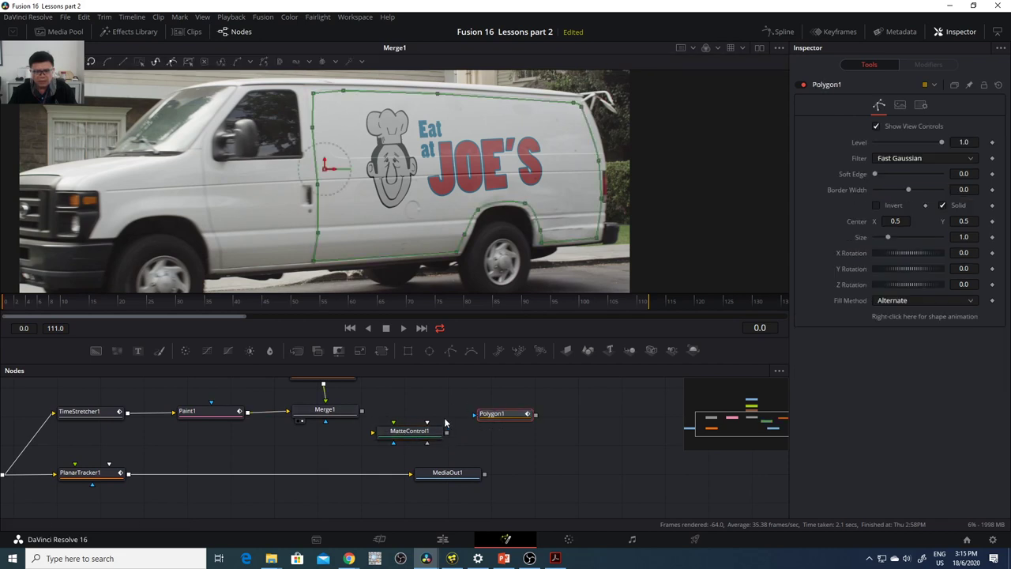
pyautogui.moveTo(442, 430); pyautogui.dragTo(446, 426)
pyautogui.moveTo(506, 413); pyautogui.dragTo(555, 410)
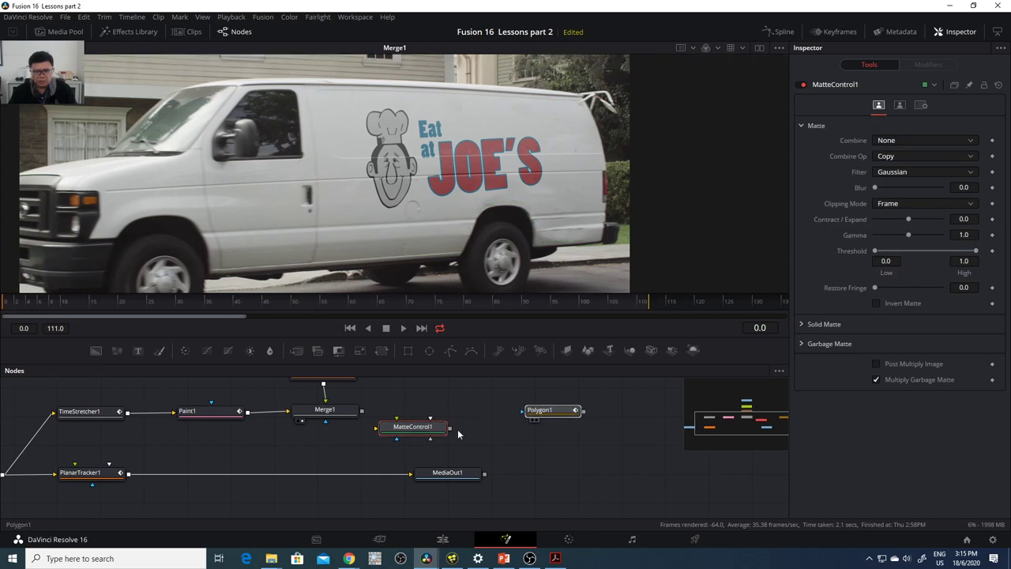
pyautogui.moveTo(438, 429); pyautogui.dragTo(471, 419)
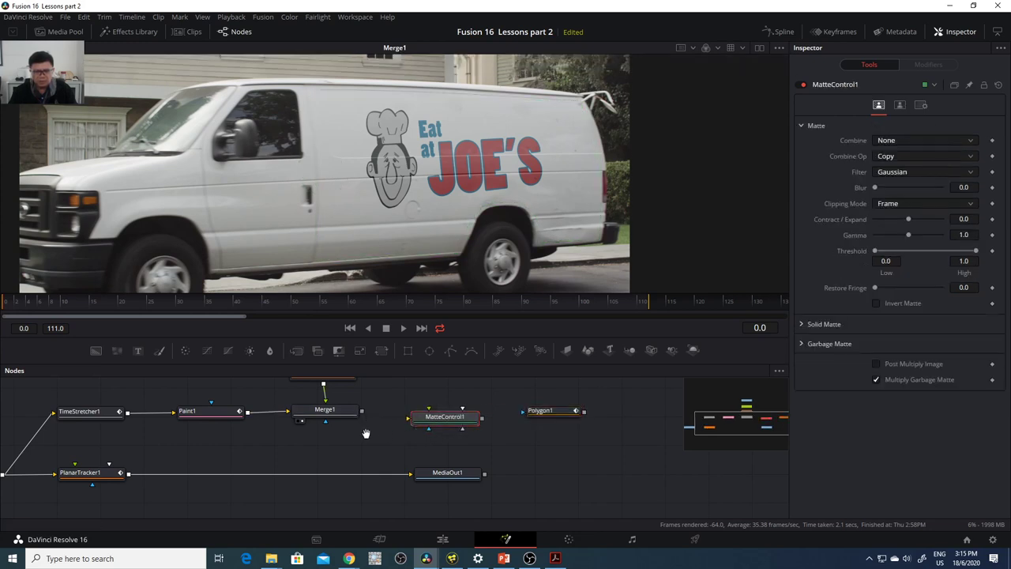
# - Connect Merge1 to MatteControl1's background input and Polygon1 to its garbage matte input
pyautogui.scroll(2, 365, 434)
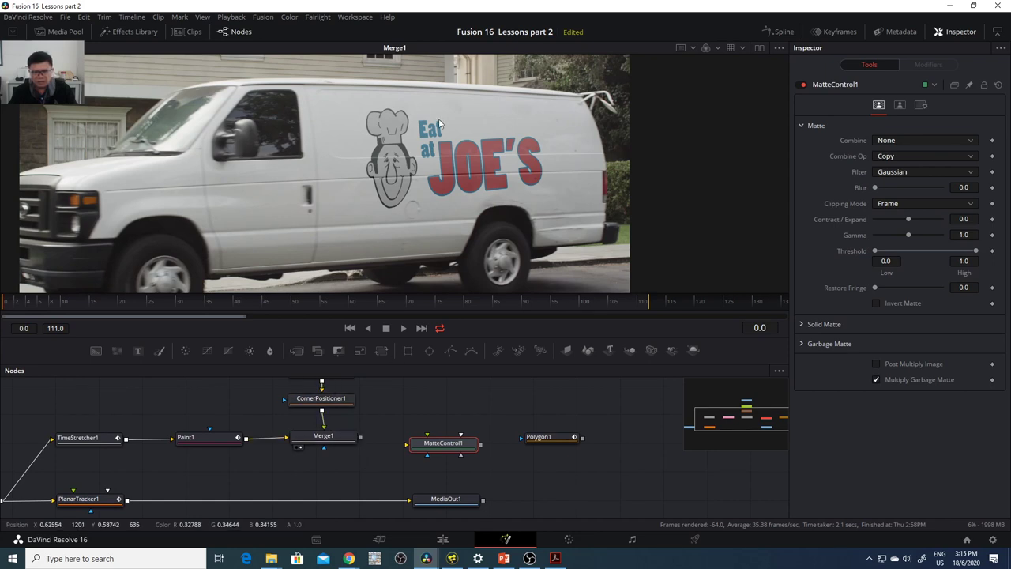
pyautogui.moveTo(361, 437); pyautogui.dragTo(407, 447)
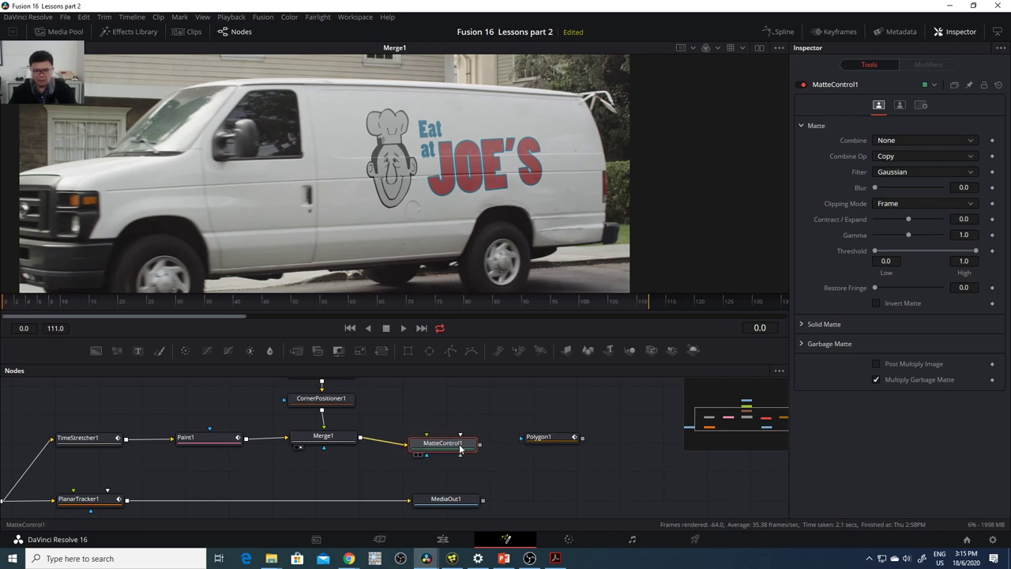
pyautogui.moveTo(566, 438); pyautogui.dragTo(462, 459)
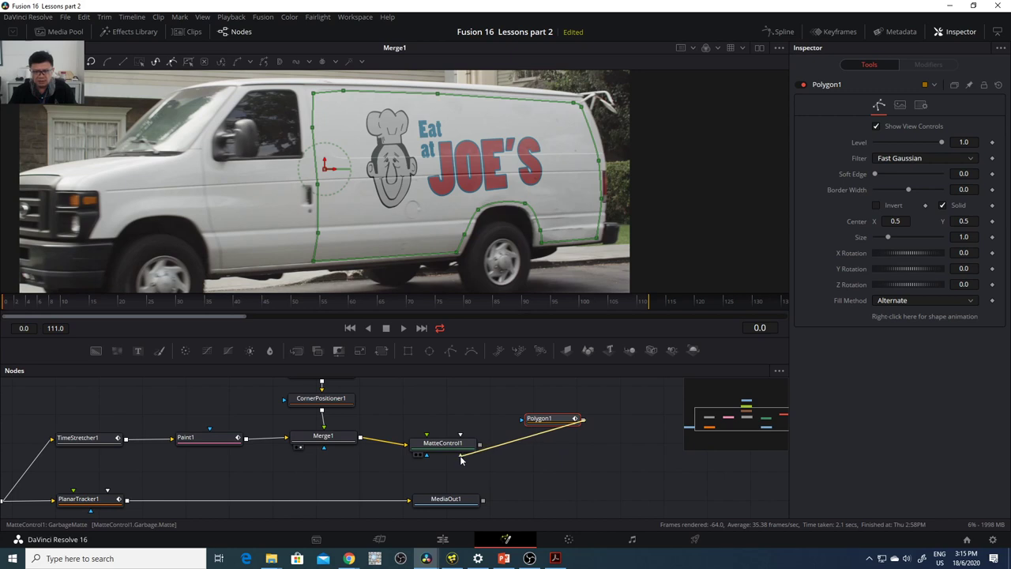
pyautogui.moveTo(539, 422); pyautogui.dragTo(534, 446)
pyautogui.scroll(-2, 518, 439)
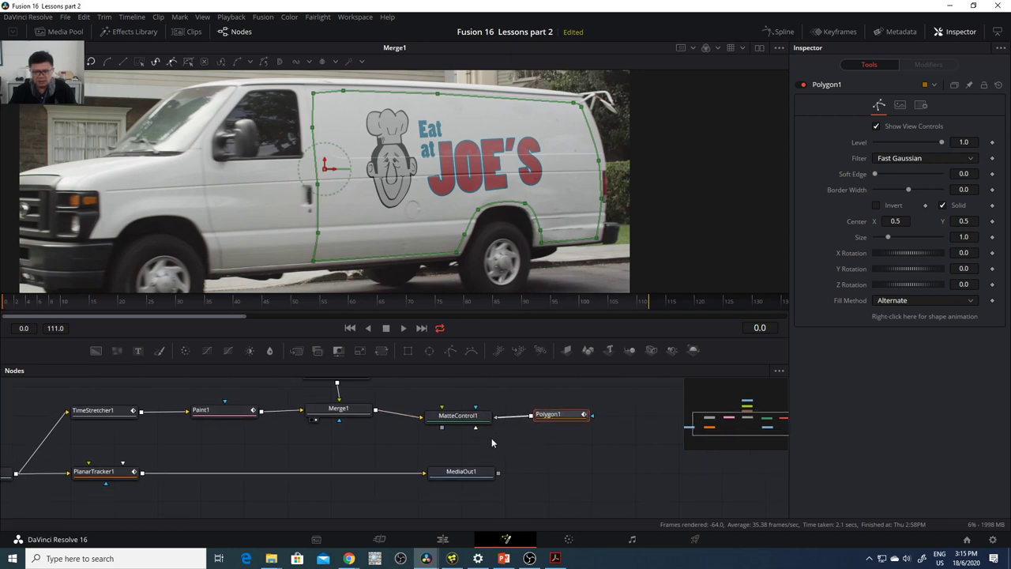
# - Show MatteControl1 in the viewer and invert the Polygon1 mask to keep only the van's side panel
pyautogui.click(467, 417)
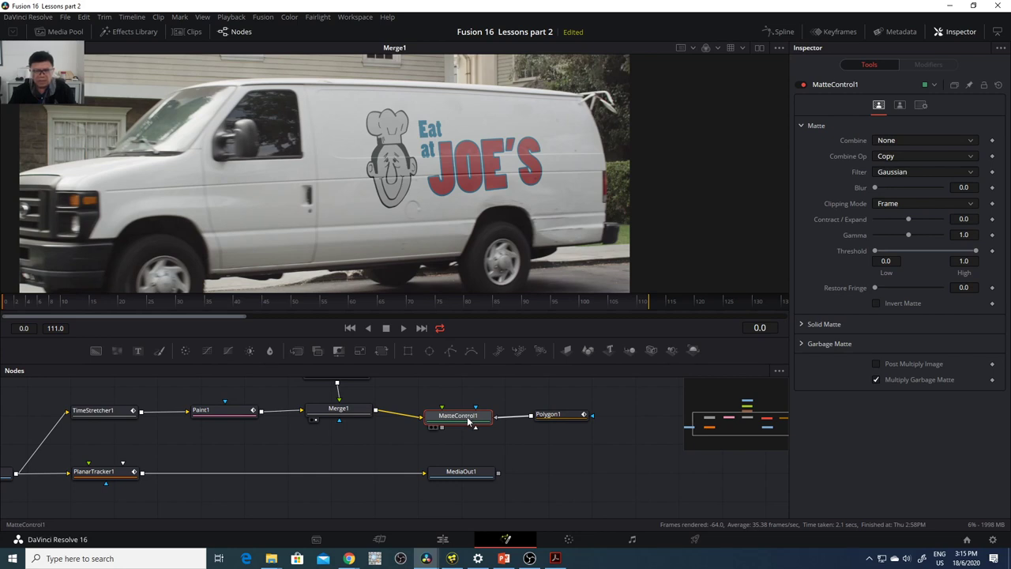
pyautogui.press('2')
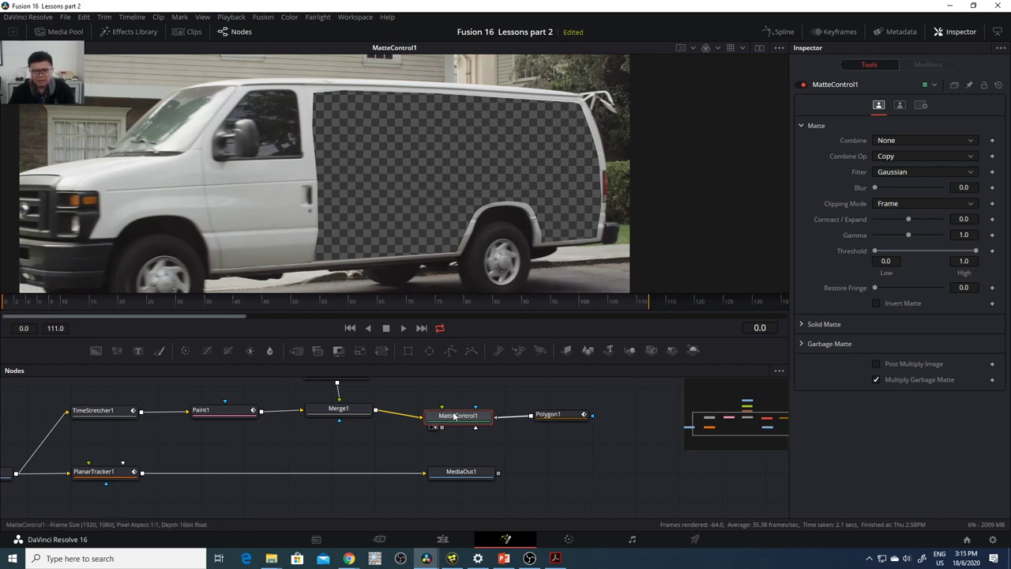
pyautogui.click(558, 420)
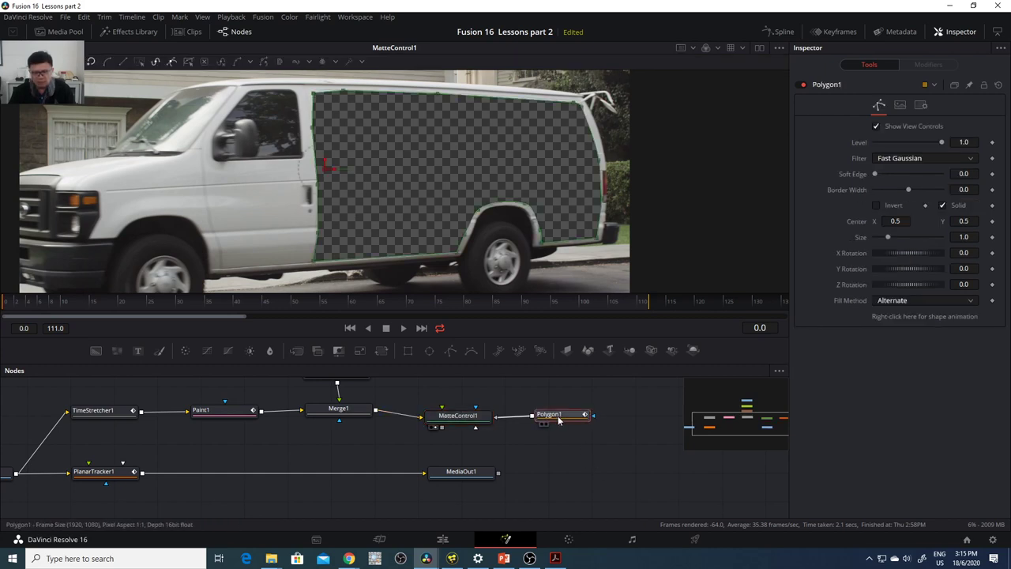
pyautogui.click(876, 206)
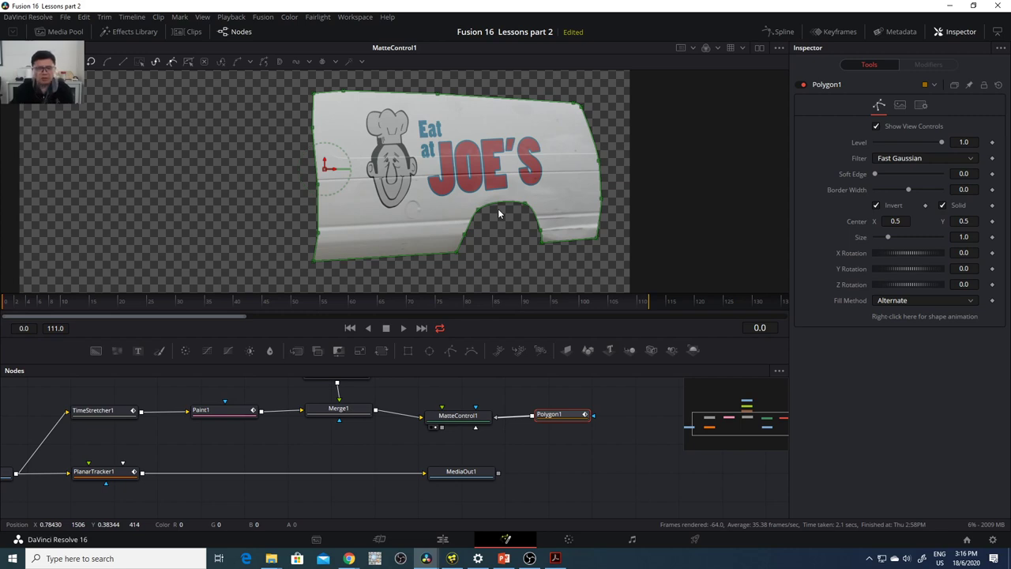
# - Move MediaOut1 out beyond the Polygon1 node, bring Polygon1 closer to MatteControl1, and select MatteControl1
pyautogui.moveTo(461, 472); pyautogui.dragTo(617, 487)
pyautogui.moveTo(570, 410); pyautogui.dragTo(560, 410)
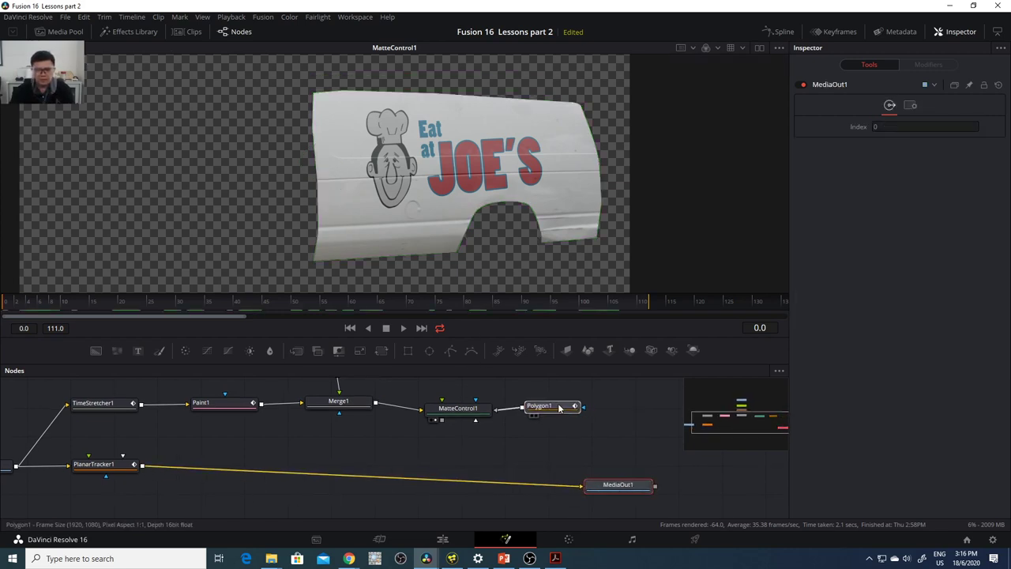
pyautogui.click(465, 411)
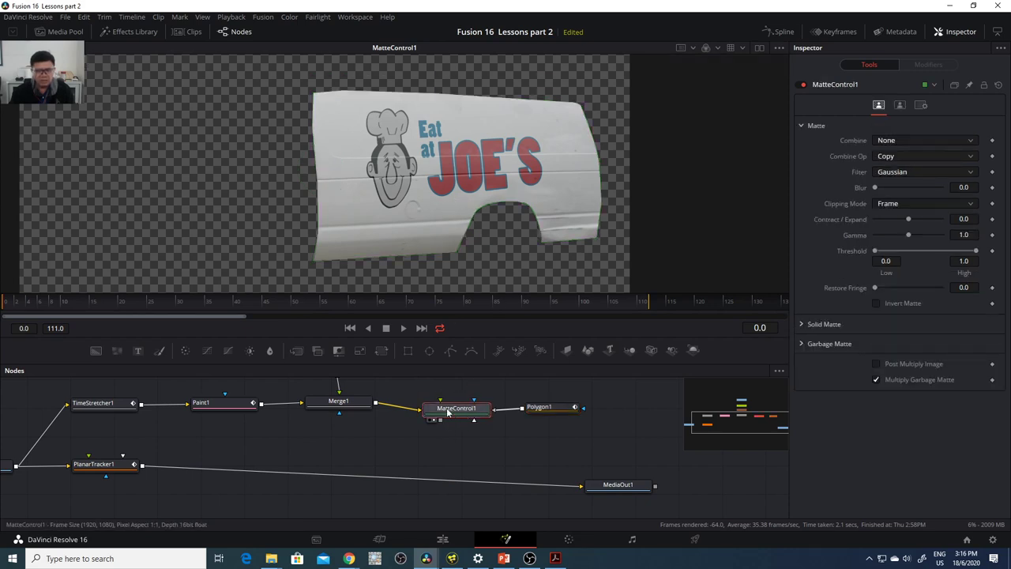
# - Create a Planar Transform from PlanarTracker1 at reference frame 65 and place the new node below Paint1
pyautogui.moveTo(215, 444); pyautogui.dragTo(281, 435)
pyautogui.moveTo(181, 460); pyautogui.dragTo(197, 468)
pyautogui.click(196, 469)
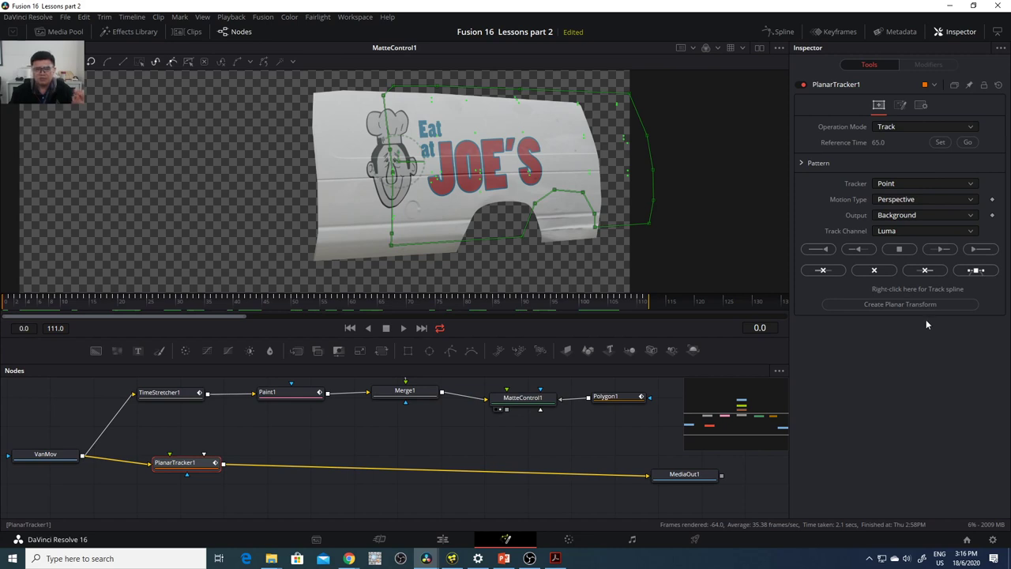
pyautogui.click(376, 304)
pyautogui.click(379, 307)
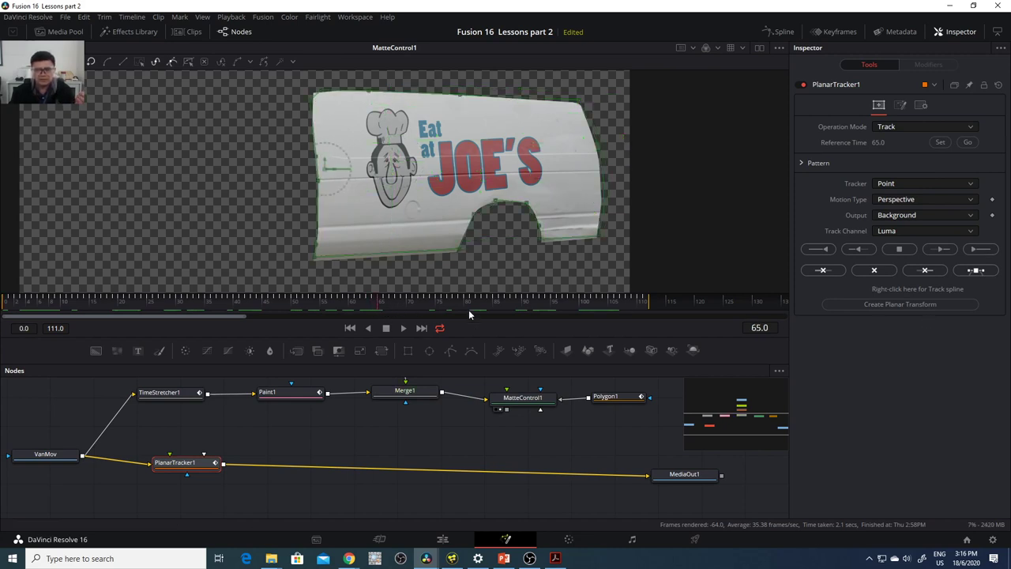
pyautogui.click(916, 305)
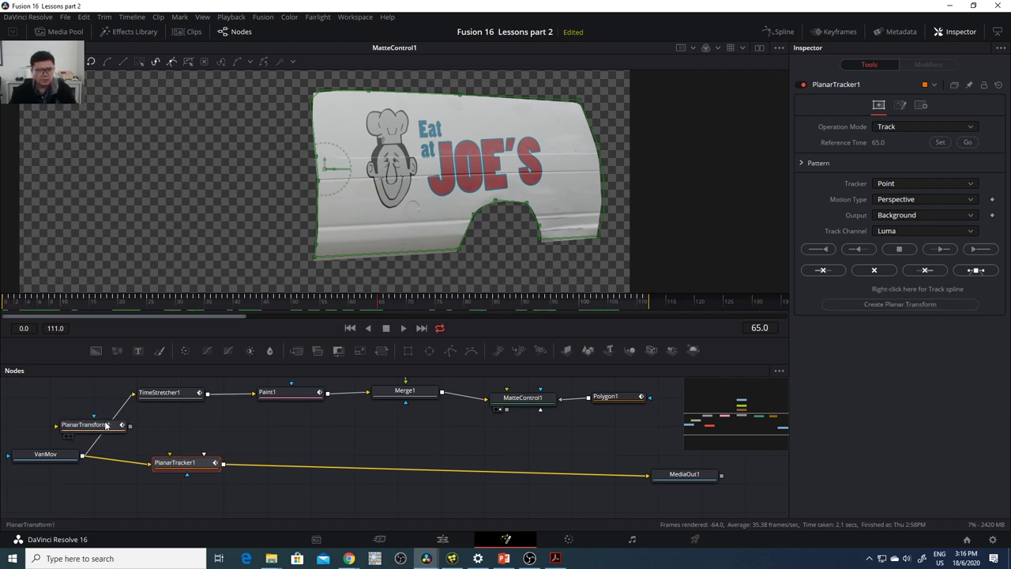
pyautogui.moveTo(84, 430); pyautogui.dragTo(412, 444)
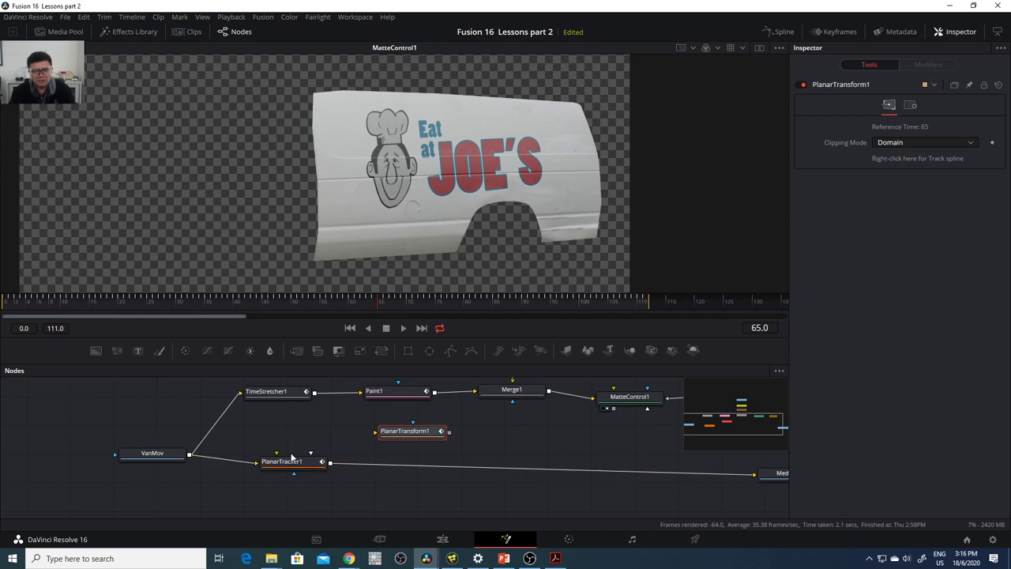
# - Connect MatteControl1's output to PlanarTransform1's background input
pyautogui.moveTo(411, 431); pyautogui.dragTo(472, 430)
pyautogui.hscroll(4, 521, 428)
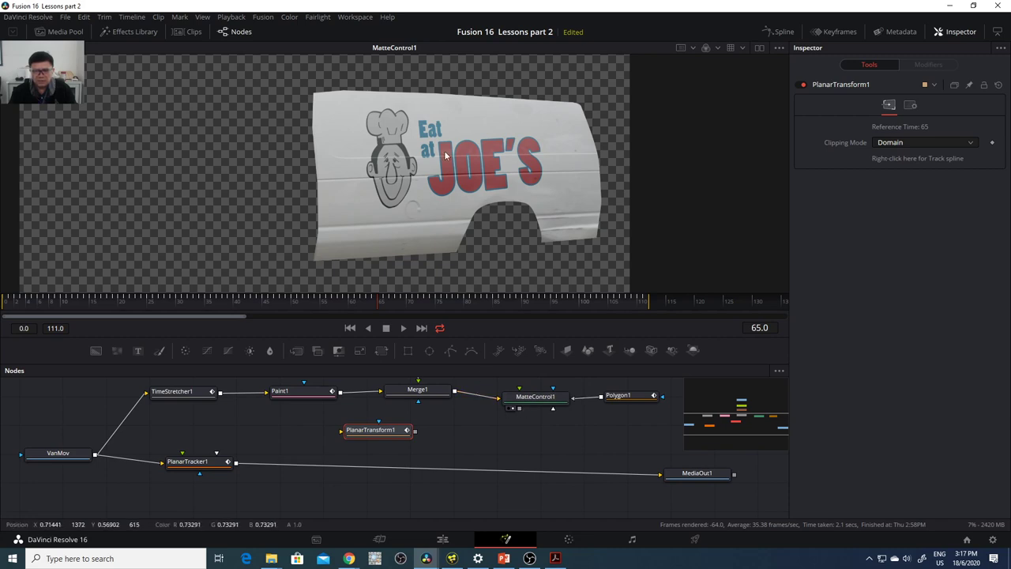
pyautogui.scroll(1, 529, 407)
pyautogui.click(532, 405)
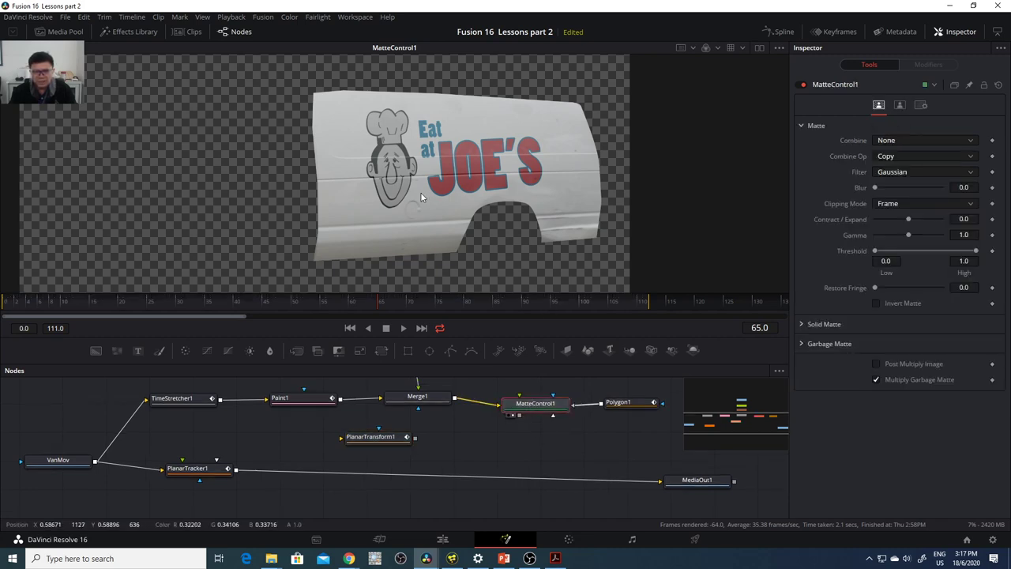
pyautogui.click(376, 302)
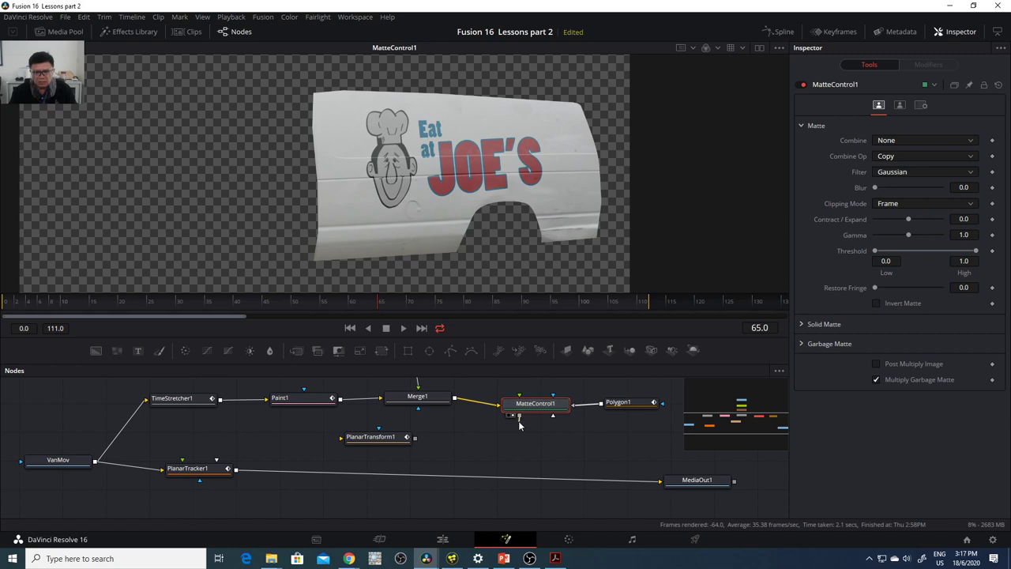
pyautogui.moveTo(487, 423); pyautogui.dragTo(340, 441)
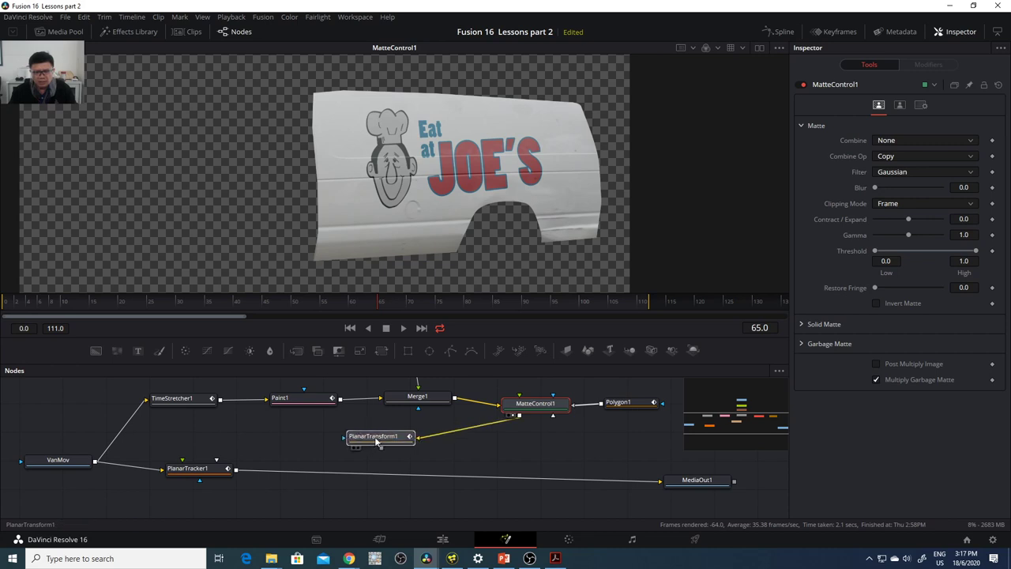
# - Show PlanarTransform1 in the viewer and scrub through the clip to check the motion of the masked van panel
pyautogui.click(368, 441)
pyautogui.moveTo(376, 440); pyautogui.dragTo(378, 441)
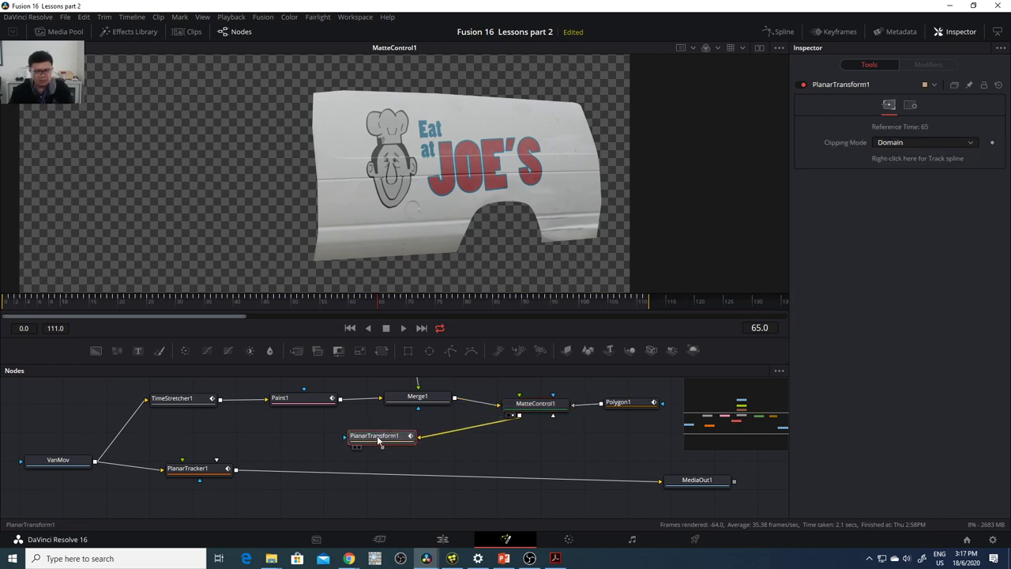
pyautogui.press('2')
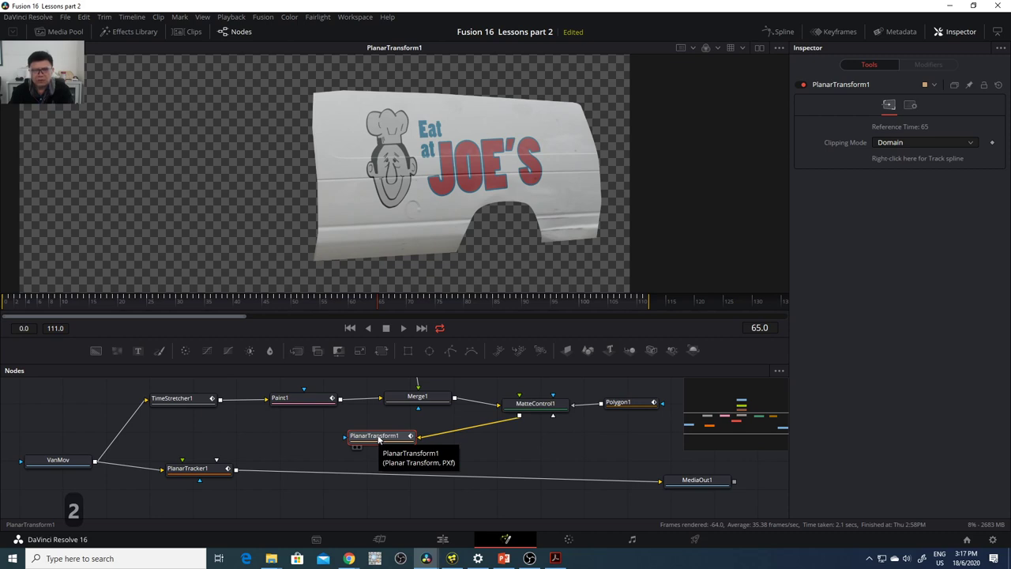
pyautogui.moveTo(372, 302); pyautogui.dragTo(564, 307)
pyautogui.moveTo(493, 303); pyautogui.dragTo(206, 300)
pyautogui.moveTo(66, 306); pyautogui.dragTo(280, 312)
pyautogui.moveTo(343, 322); pyautogui.dragTo(381, 325)
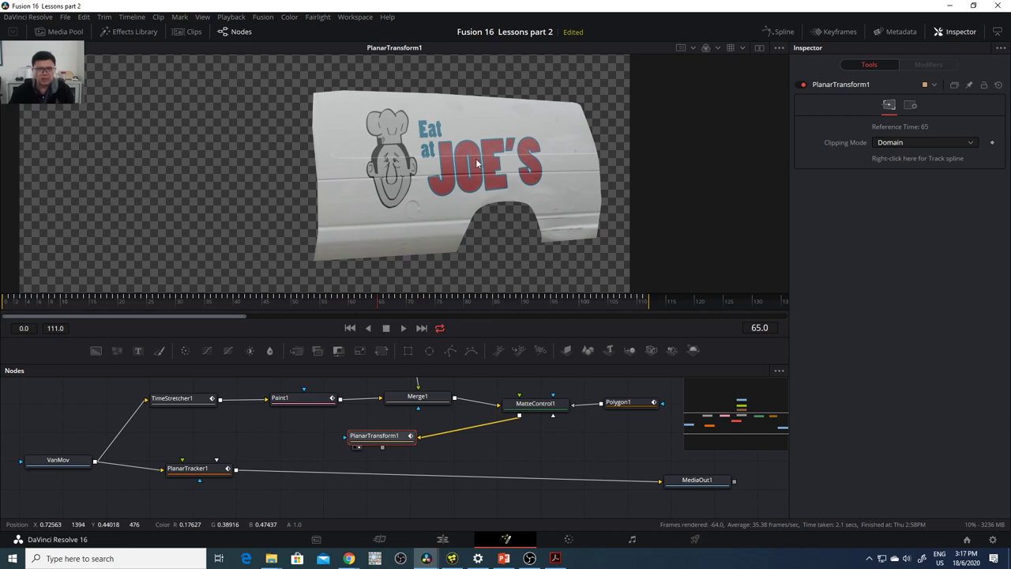
# - Place PlanarTransform1 directly below MatteControl1 and pull PlanarTracker1 out of the connection between VanMov and MediaOut1
pyautogui.moveTo(379, 435); pyautogui.dragTo(516, 444)
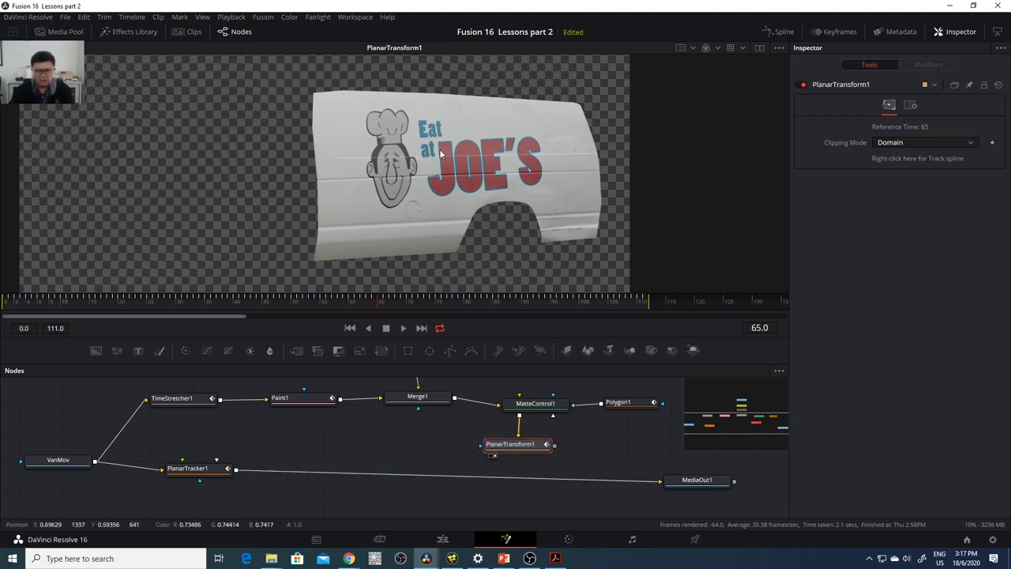
pyautogui.scroll(-3, 434, 195)
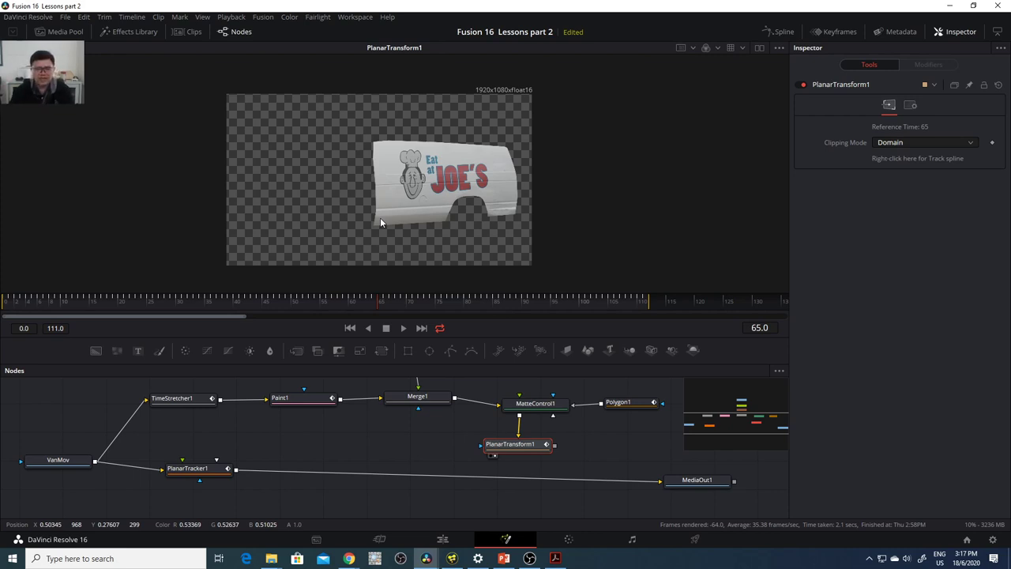
pyautogui.scroll(-1, 328, 477)
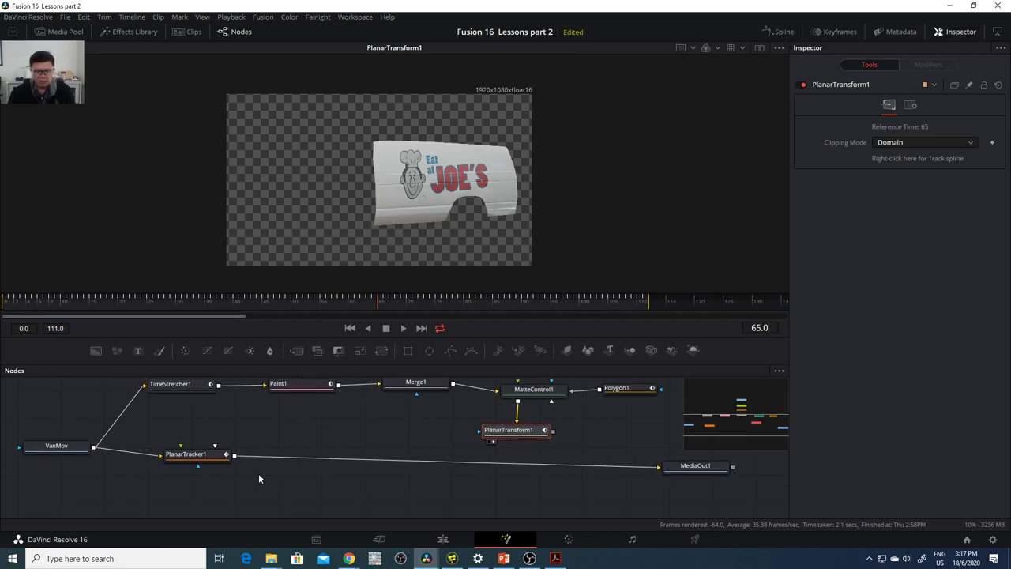
pyautogui.moveTo(207, 454); pyautogui.dragTo(254, 457)
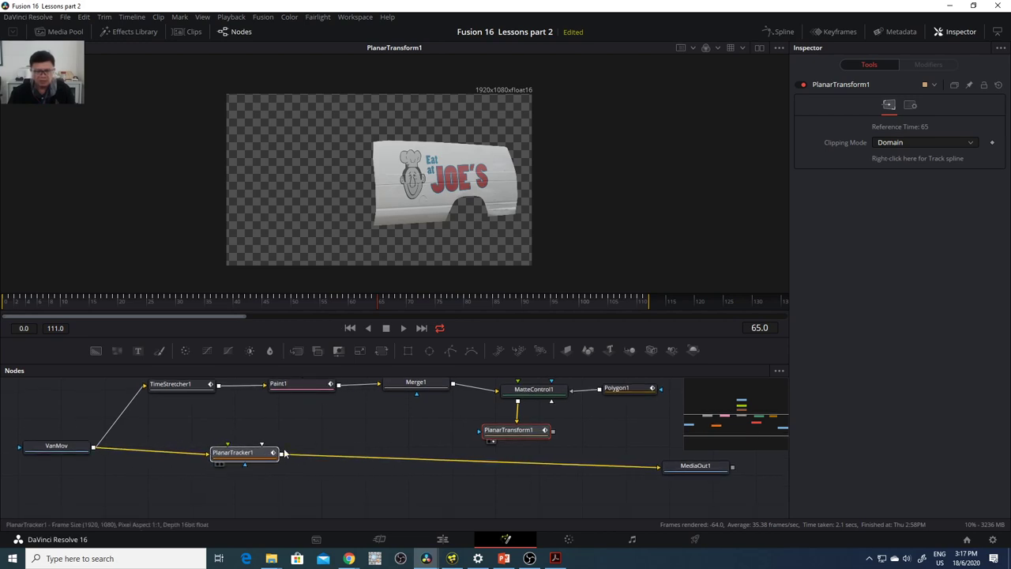
pyautogui.click(276, 454)
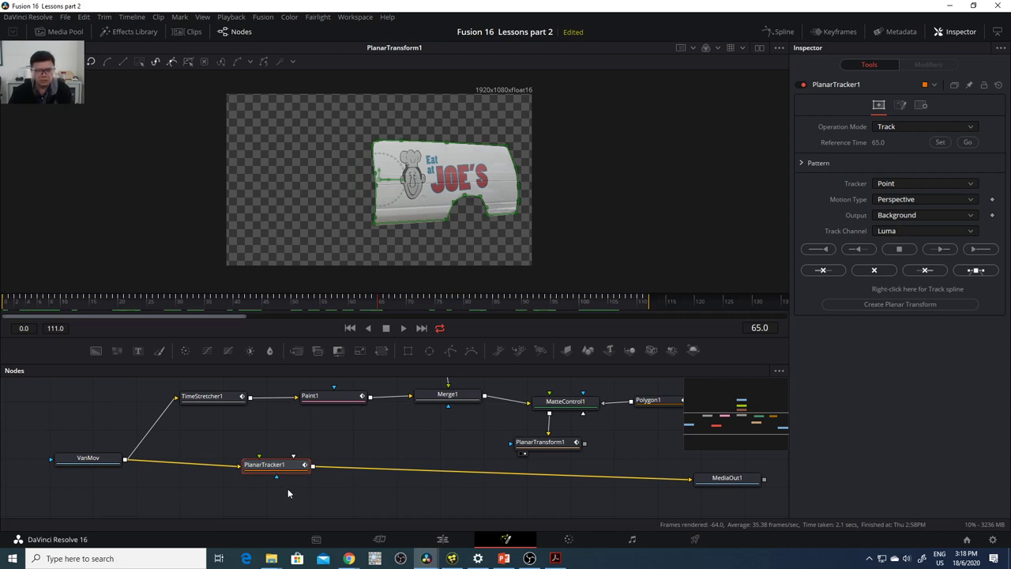
pyautogui.moveTo(283, 470); pyautogui.dragTo(79, 415)
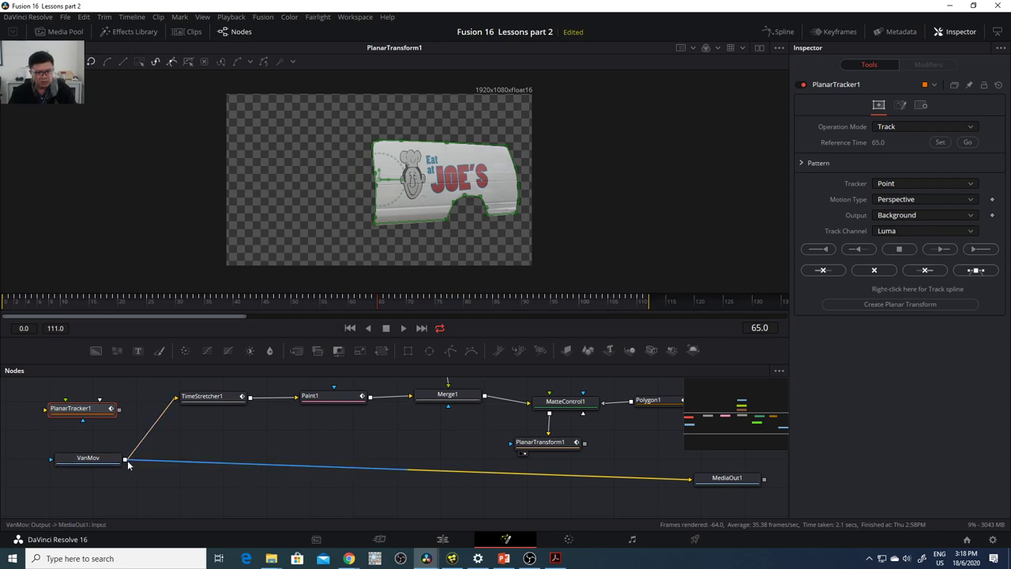
# - Merge PlanarTransform1 over VanMov with a new Merge node feeding MediaOut1
pyautogui.click(557, 450)
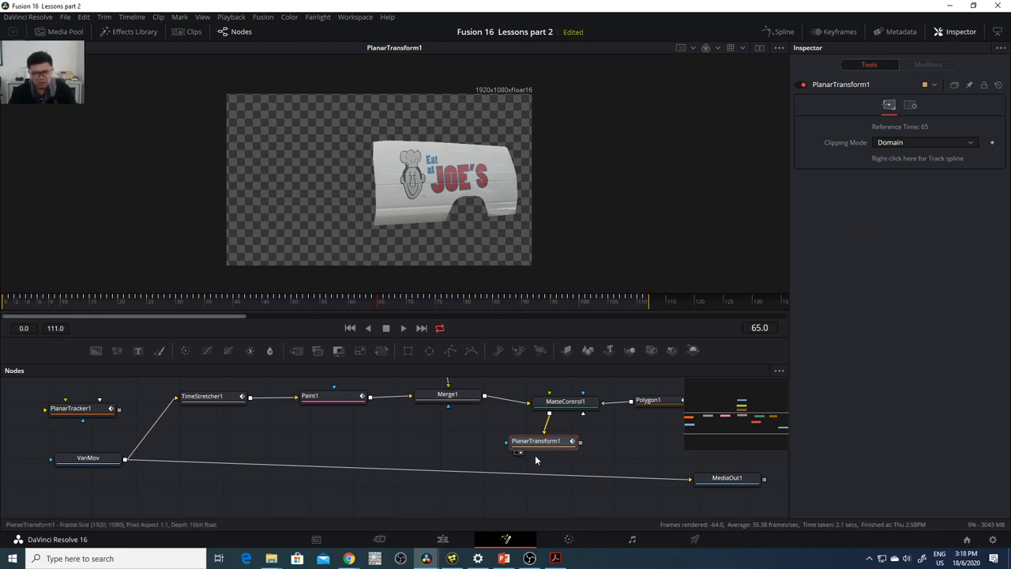
pyautogui.moveTo(390, 307)
pyautogui.mouseDown()
pyautogui.moveTo(442, 307)
pyautogui.moveTo(393, 305)
pyautogui.mouseUp()
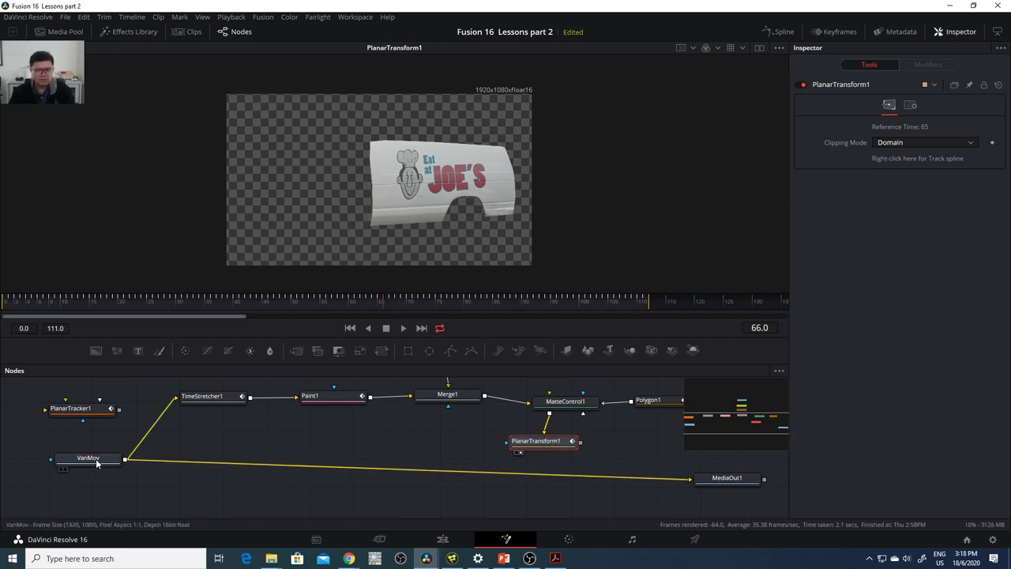
pyautogui.moveTo(96, 466)
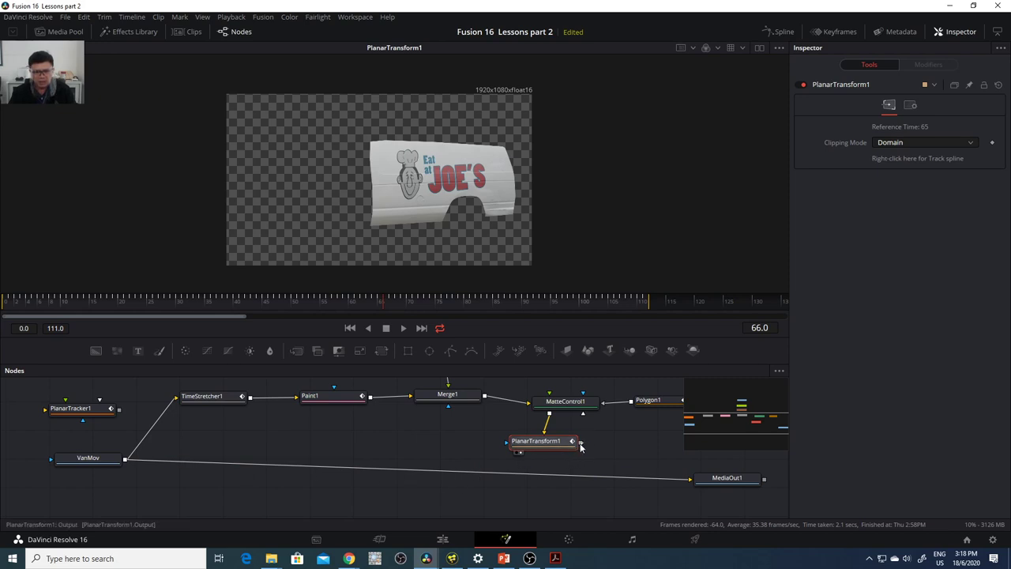
pyautogui.moveTo(579, 450); pyautogui.dragTo(127, 461)
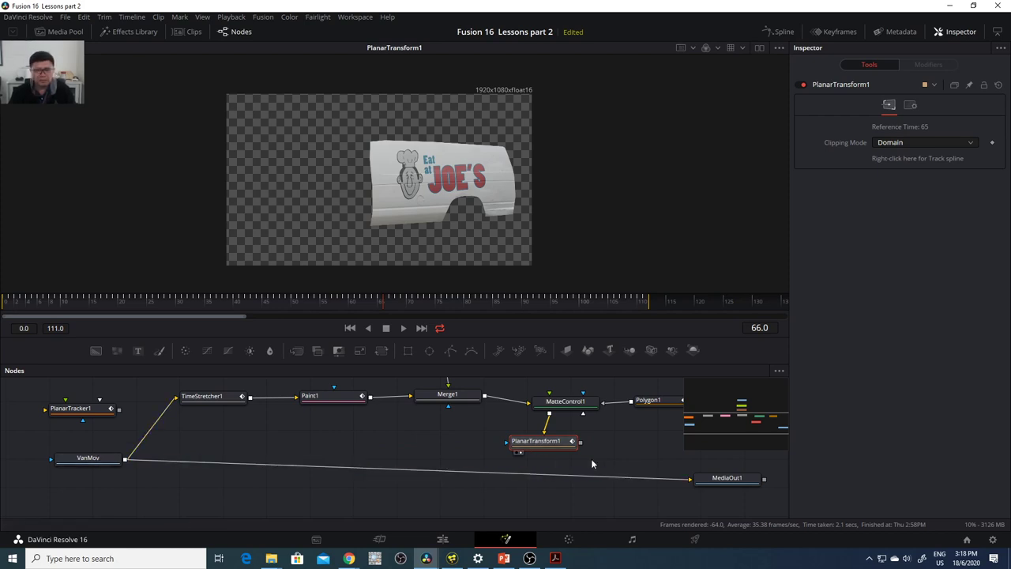
pyautogui.moveTo(581, 445); pyautogui.dragTo(125, 462)
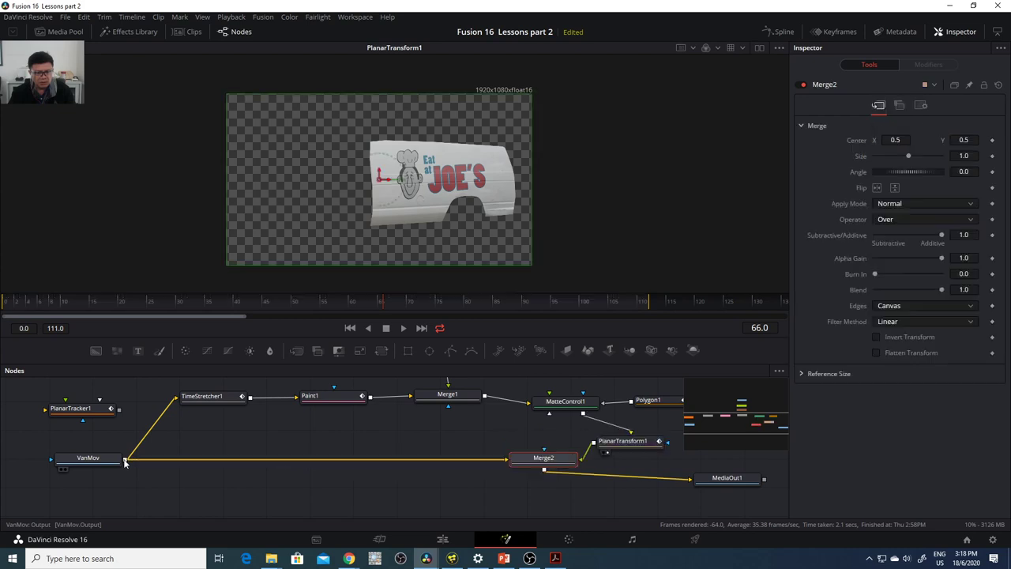
# - Arrange Merge2 below PlanarTransform1 with MediaOut1 in line after it
pyautogui.moveTo(495, 459); pyautogui.dragTo(494, 489)
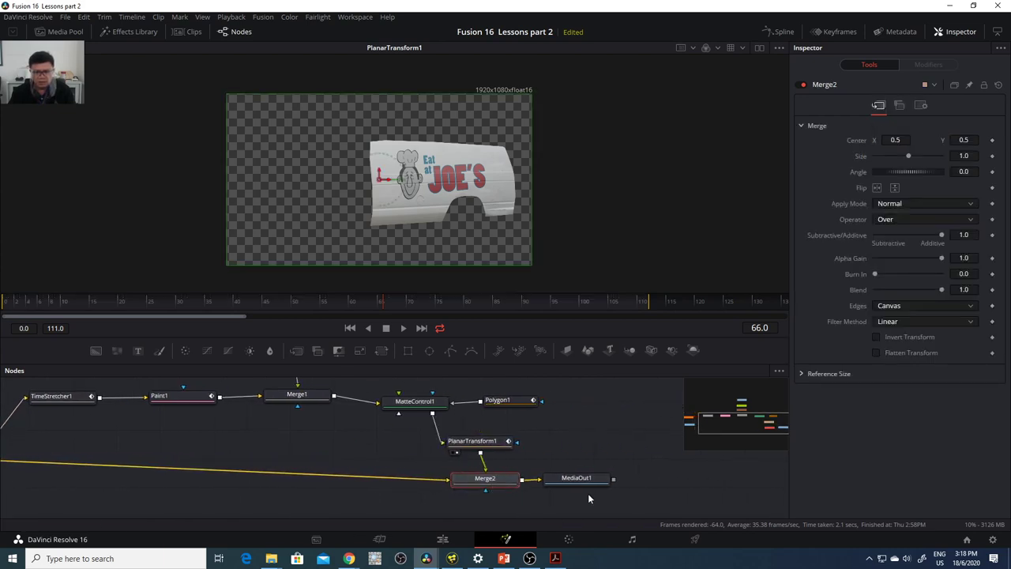
pyautogui.moveTo(593, 478); pyautogui.dragTo(632, 484)
pyautogui.moveTo(566, 454); pyautogui.dragTo(533, 432)
# - Show Merge2 in the viewer, play the composite from the first frame and scrub to frame 90
pyautogui.click(466, 457)
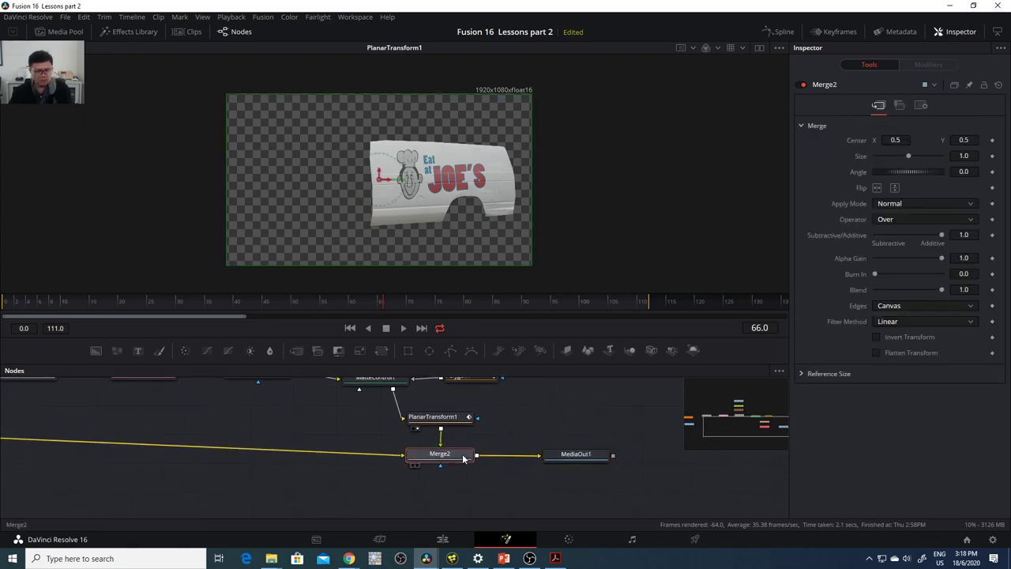
pyautogui.press('2')
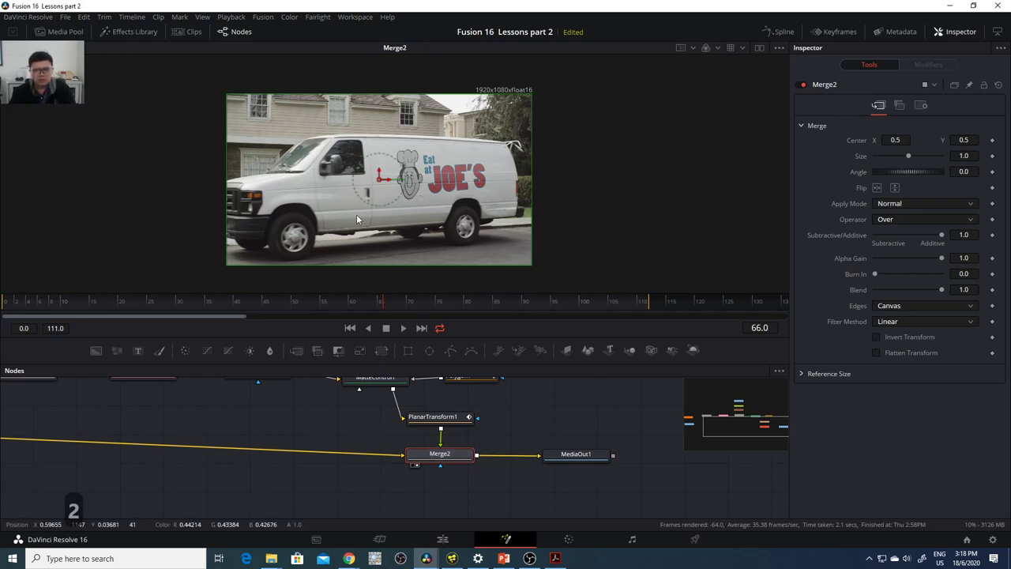
pyautogui.press('Home')
pyautogui.click(404, 328)
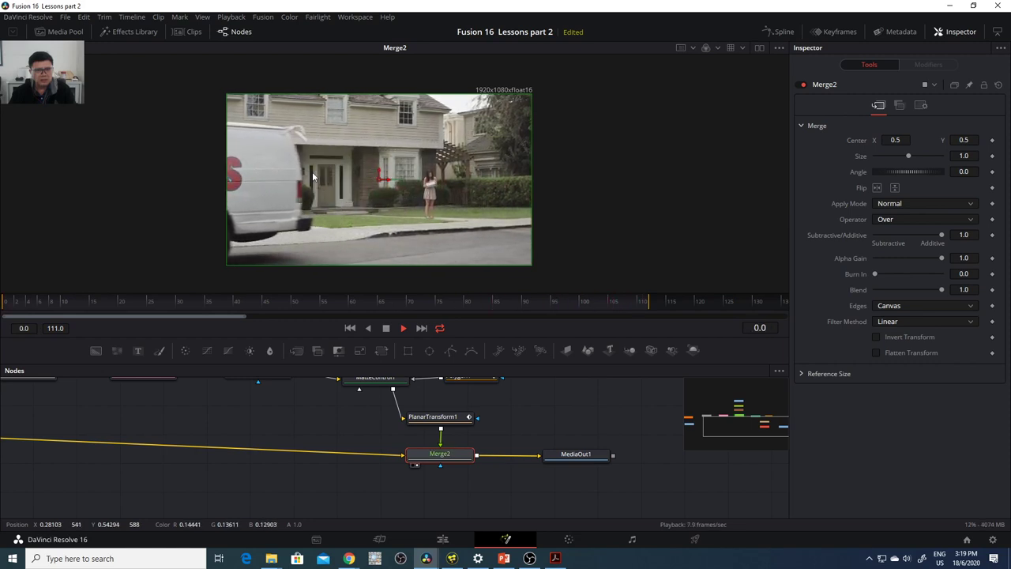
pyautogui.click(385, 328)
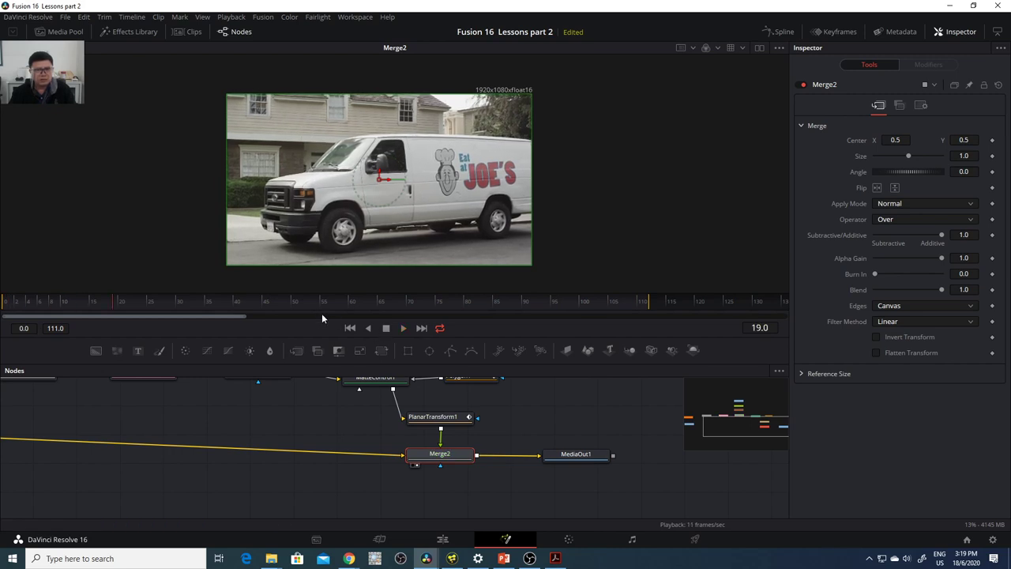
pyautogui.moveTo(346, 303); pyautogui.dragTo(478, 305)
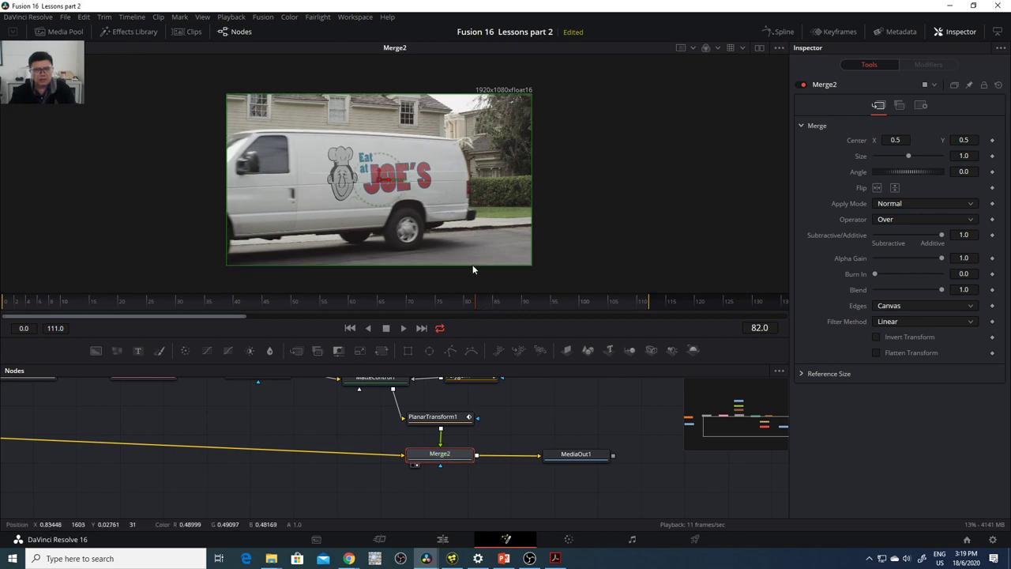
pyautogui.moveTo(564, 310); pyautogui.dragTo(526, 310)
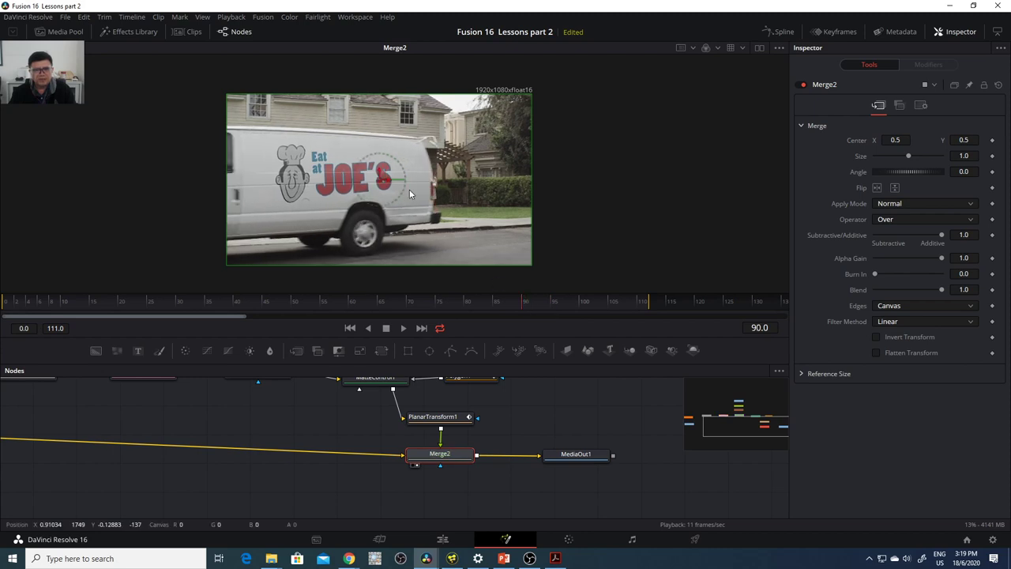
# - Examine the rear and upper edges of the tracked panel at frame 90 for visible seams against the van
pyautogui.scroll(4, 440, 199)
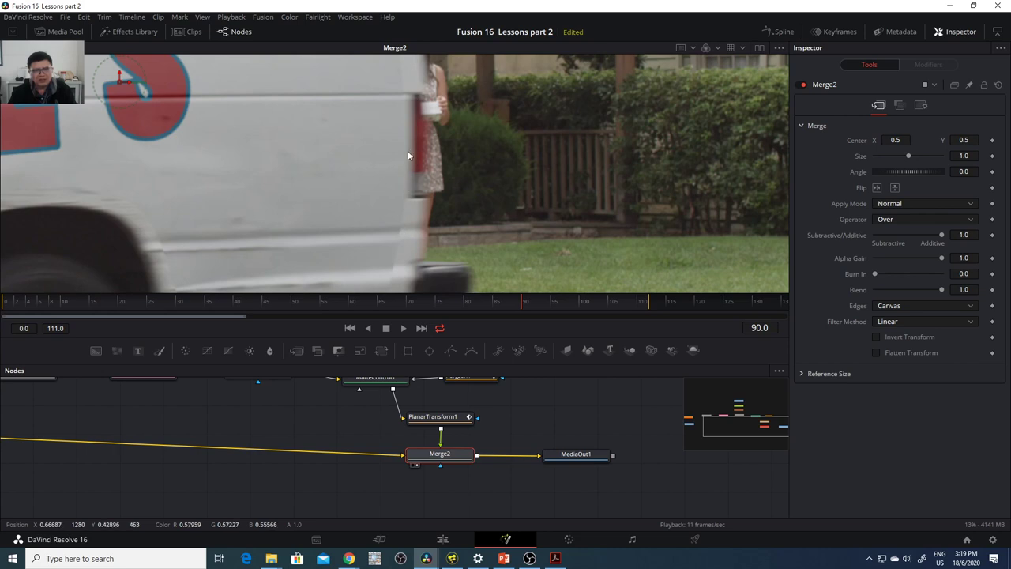
pyautogui.scroll(2, 408, 153)
pyautogui.scroll(2, 435, 170)
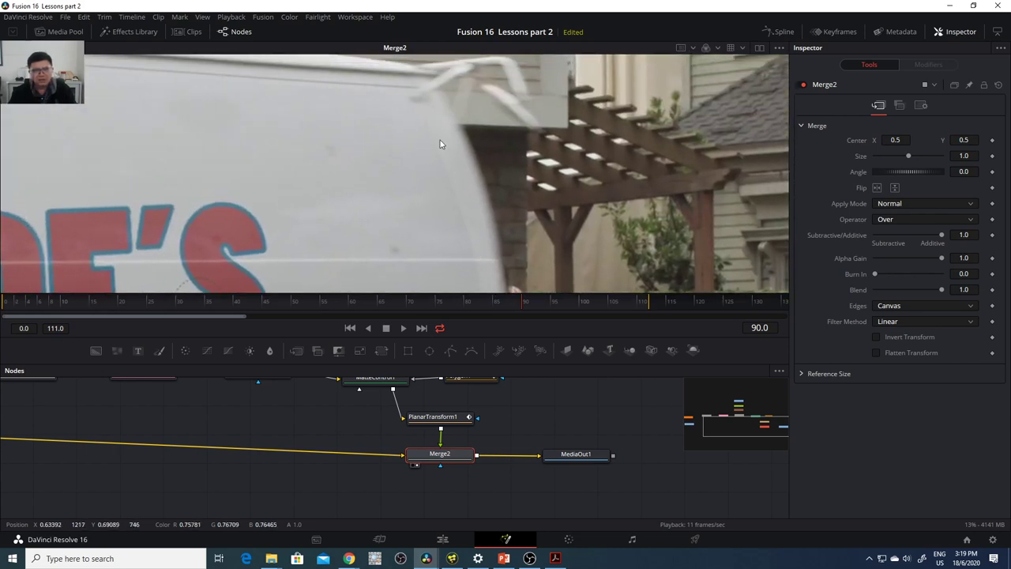
pyautogui.scroll(3, 464, 233)
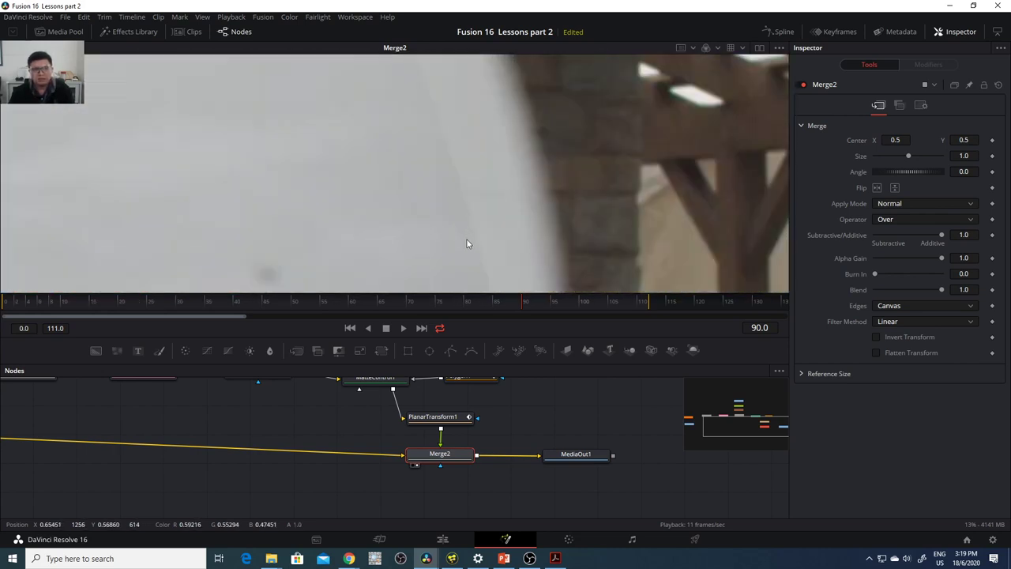
pyautogui.scroll(-5, 446, 169)
pyautogui.scroll(-3, 454, 197)
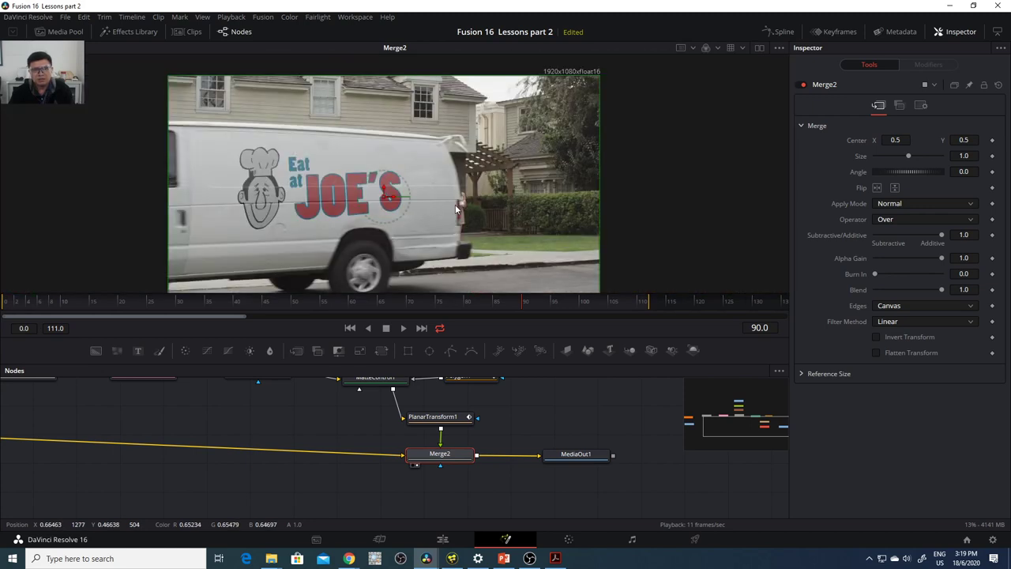
pyautogui.hscroll(-3, 511, 187)
pyautogui.scroll(2, 509, 215)
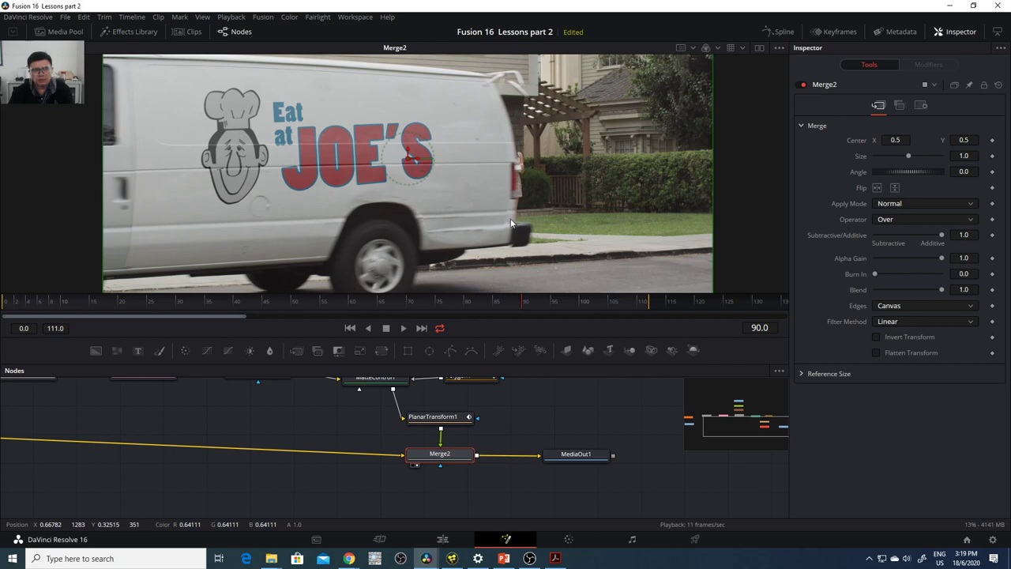
pyautogui.scroll(3, 550, 442)
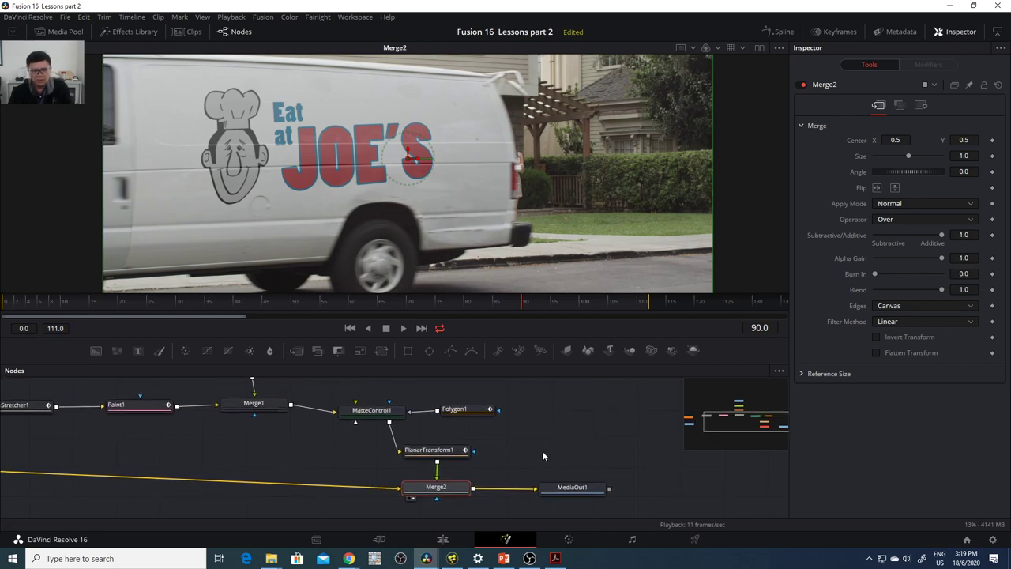
# - Convert the Polygon1 mask into a double polygon and make its outer polygon the active outline in the viewer
pyautogui.click(472, 413)
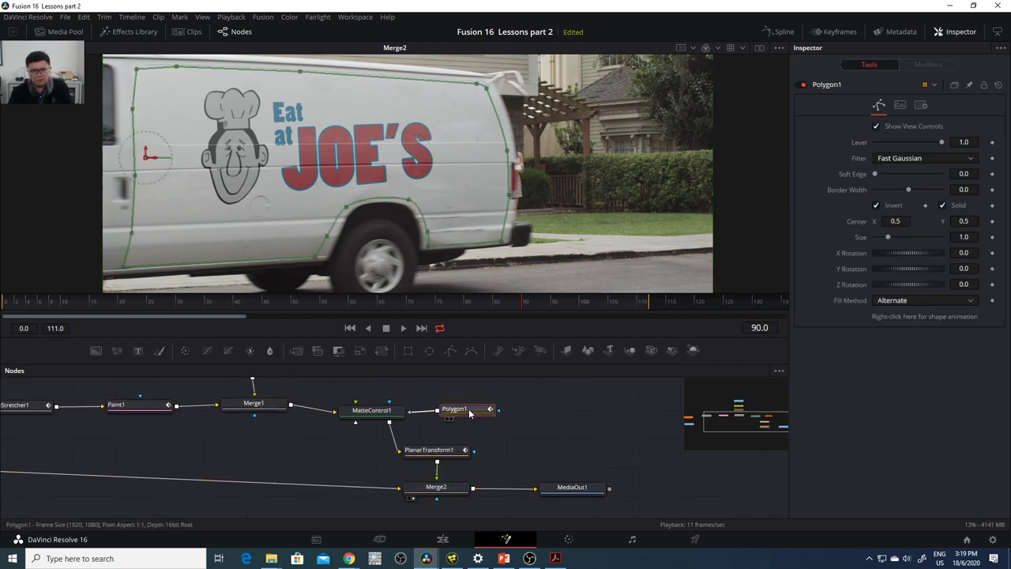
pyautogui.moveTo(458, 152); pyautogui.dragTo(624, 170)
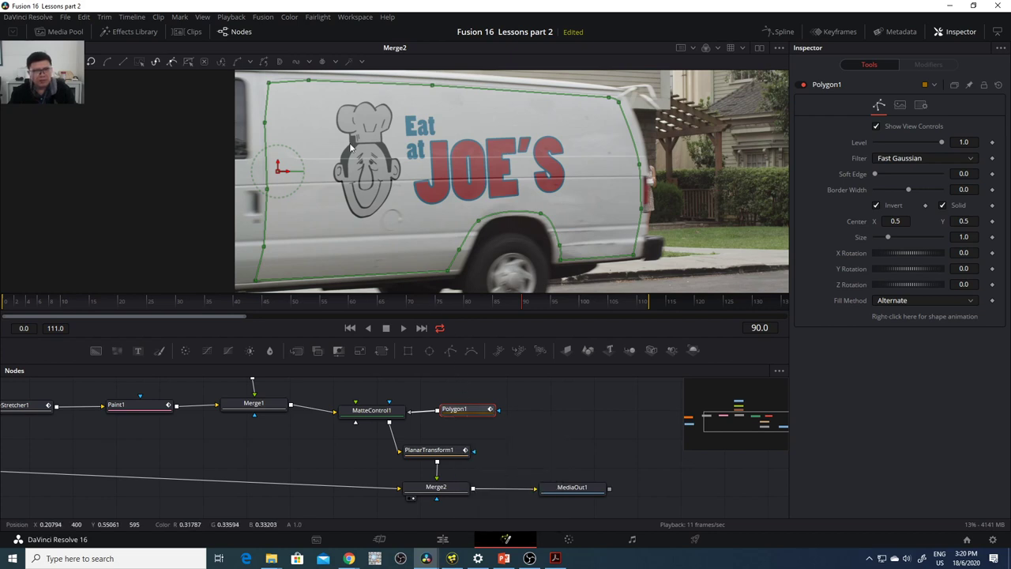
pyautogui.click(279, 64)
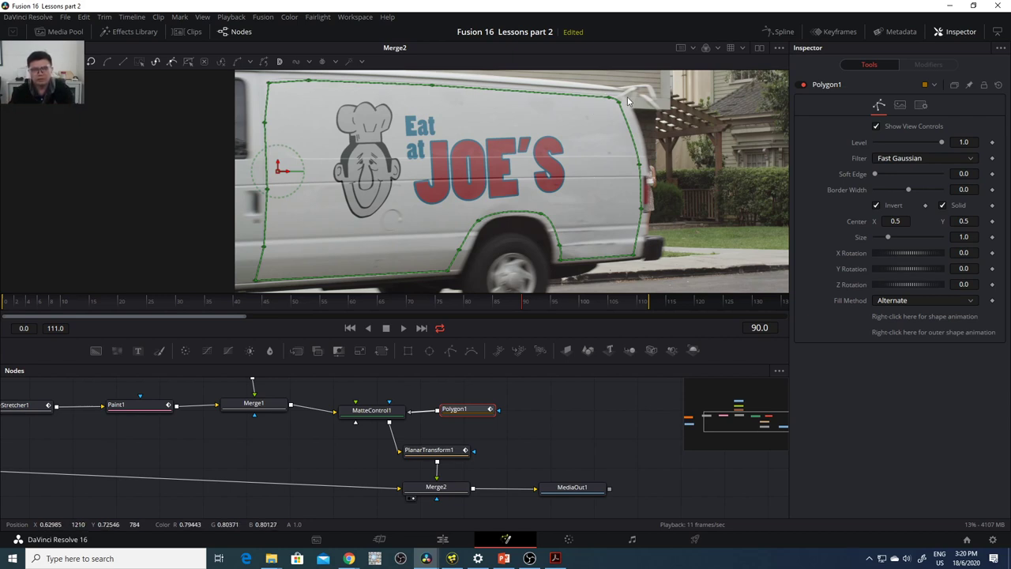
pyautogui.rightClick(640, 169)
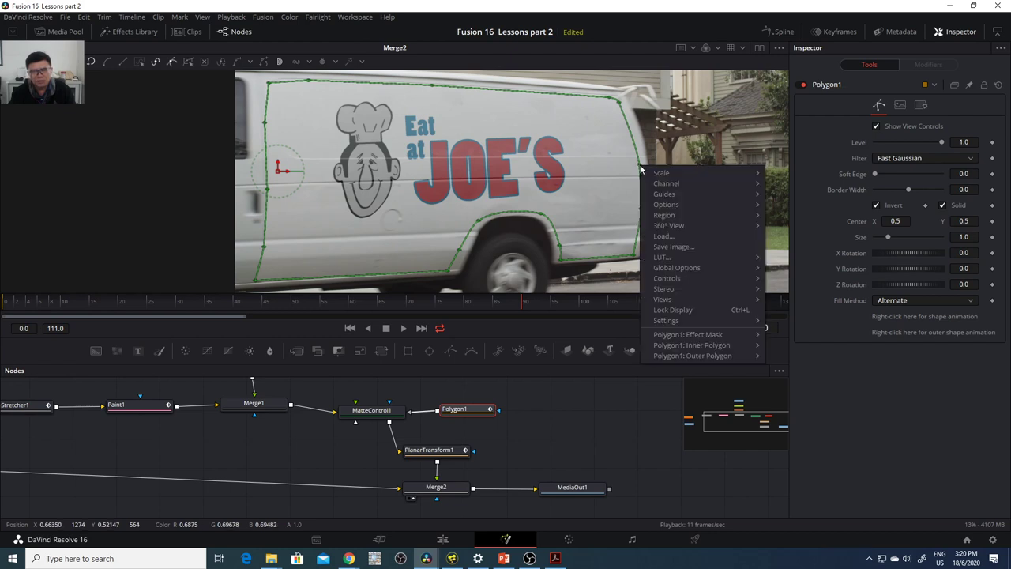
pyautogui.moveTo(672, 281)
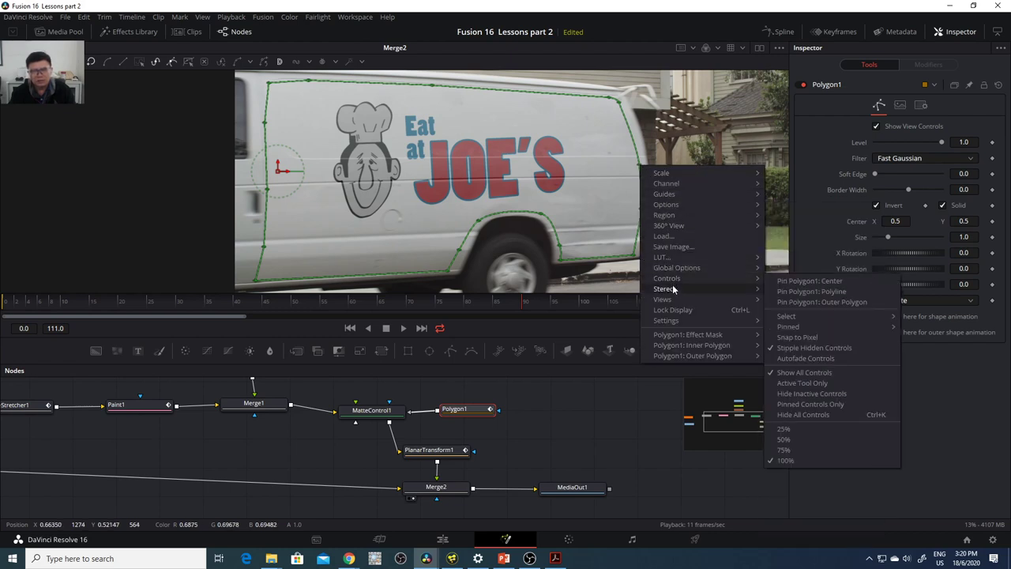
pyautogui.moveTo(792, 317)
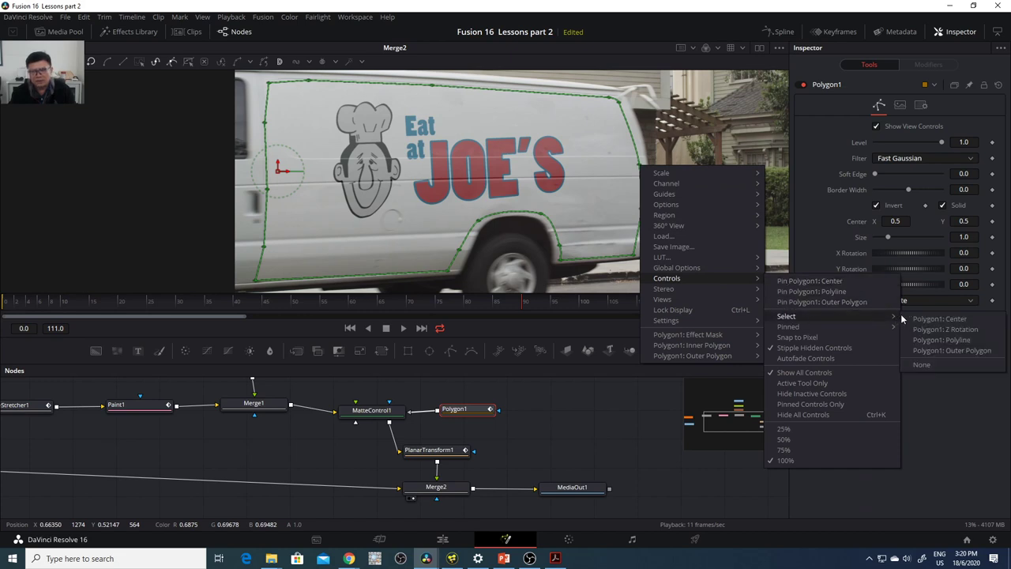
pyautogui.click(934, 352)
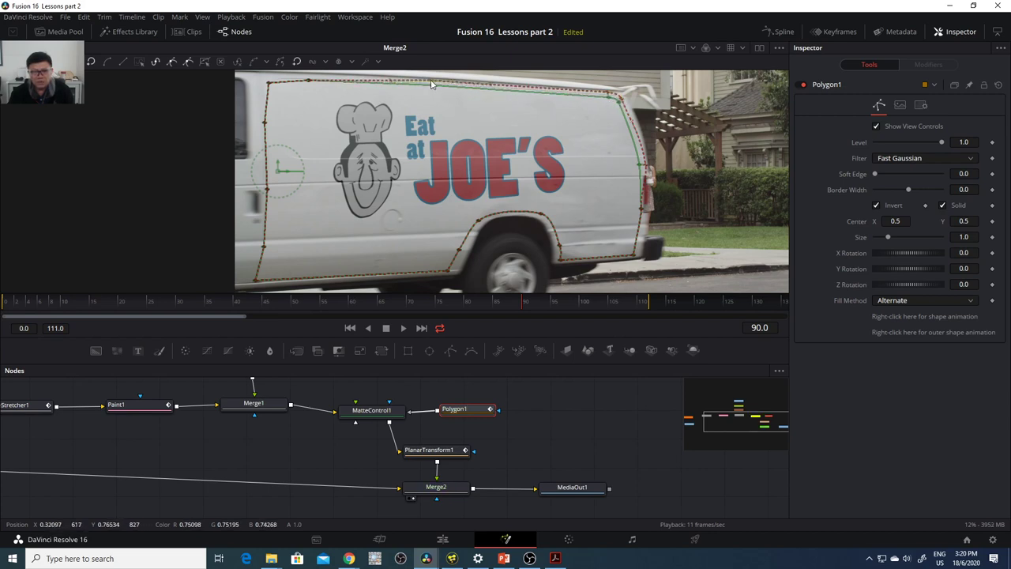
# - Pull the inner outline of Polygon1 inward, away from the outer outline, along the van's rear edge beside the tail light
pyautogui.click(639, 169)
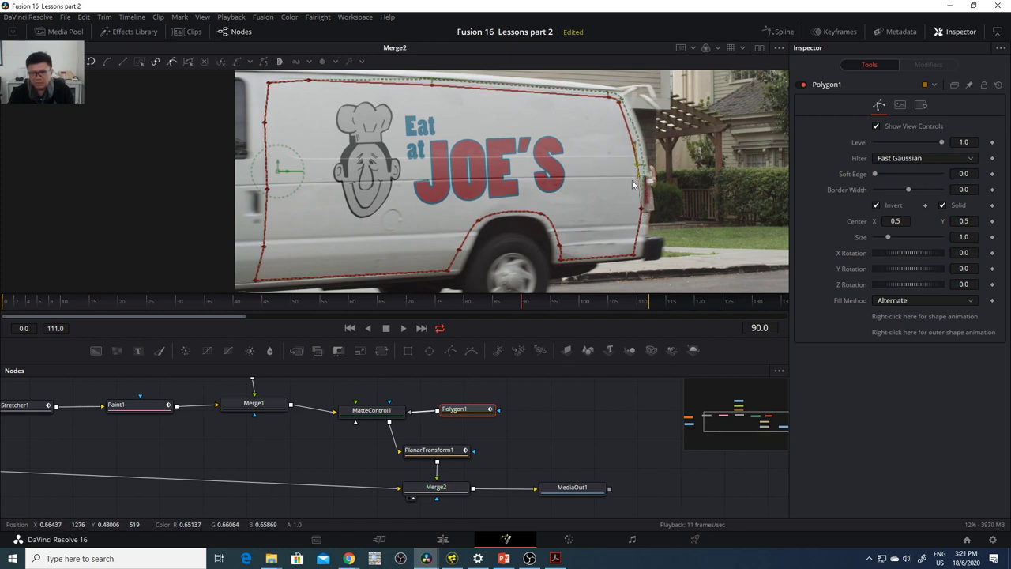
pyautogui.scroll(5, 660, 177)
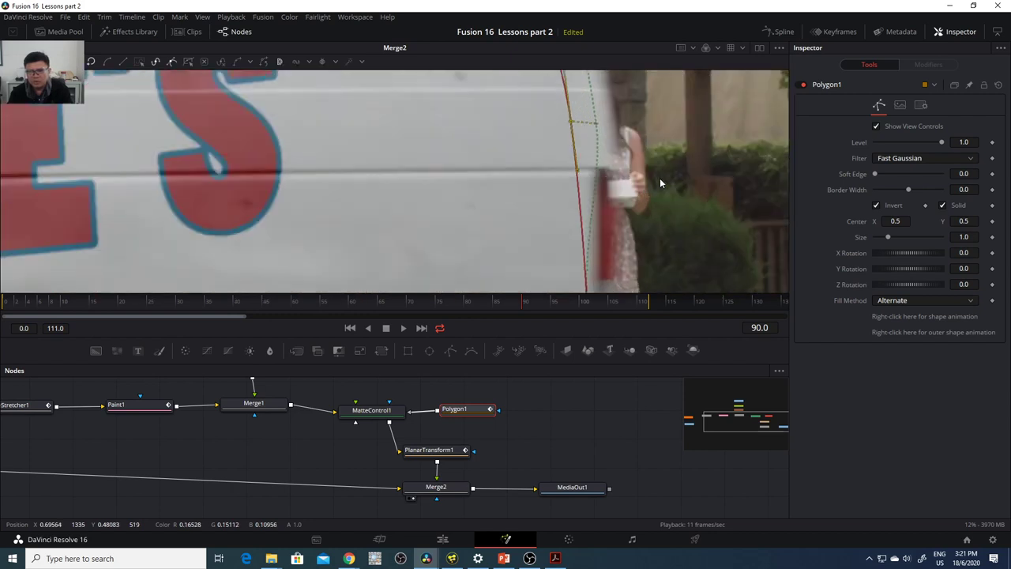
pyautogui.click(544, 187)
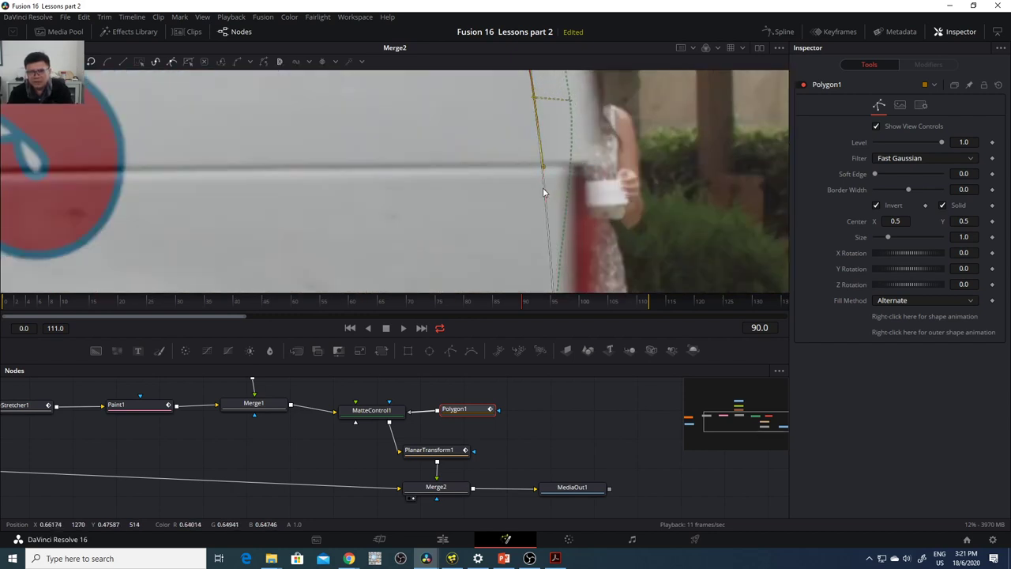
pyautogui.hotkey('shift', 'c')
pyautogui.scroll(-3, 605, 225)
pyautogui.scroll(-1, 548, 199)
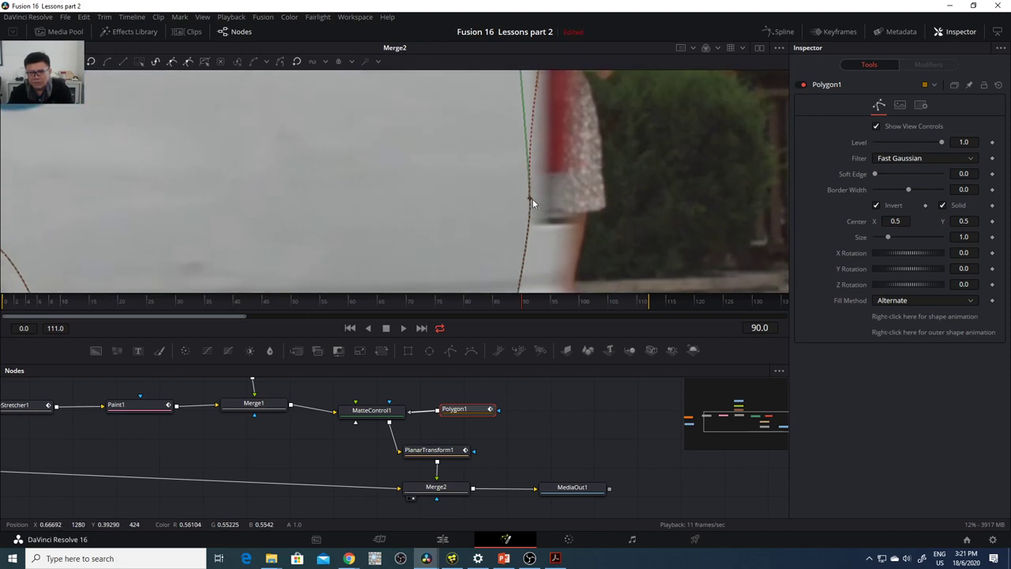
pyautogui.moveTo(533, 199)
pyautogui.mouseDown()
pyautogui.moveTo(548, 204)
pyautogui.moveTo(513, 197)
pyautogui.mouseUp()
pyautogui.click(529, 192)
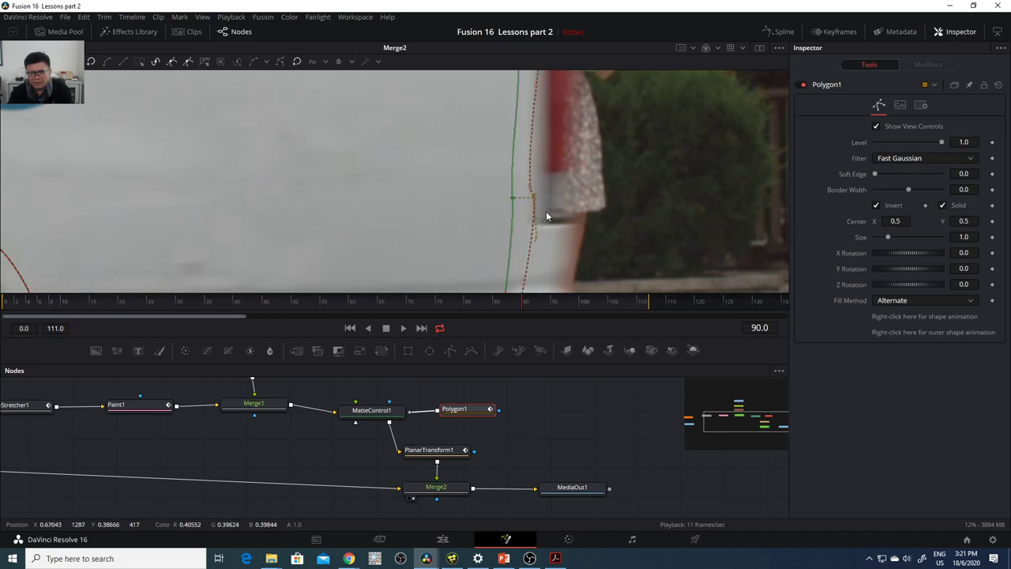
# - Add an inner-outline point just above the lower rear corner by the bumper and undo the trial move of the corner
pyautogui.moveTo(553, 221); pyautogui.dragTo(539, 109)
pyautogui.scroll(-3, 535, 103)
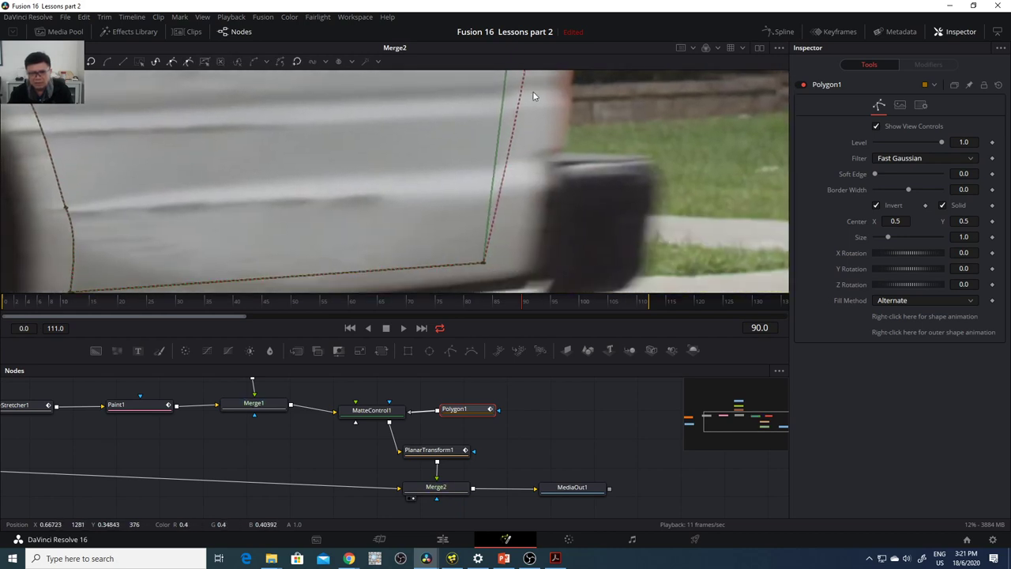
pyautogui.moveTo(483, 263); pyautogui.dragTo(486, 240)
pyautogui.click(485, 251)
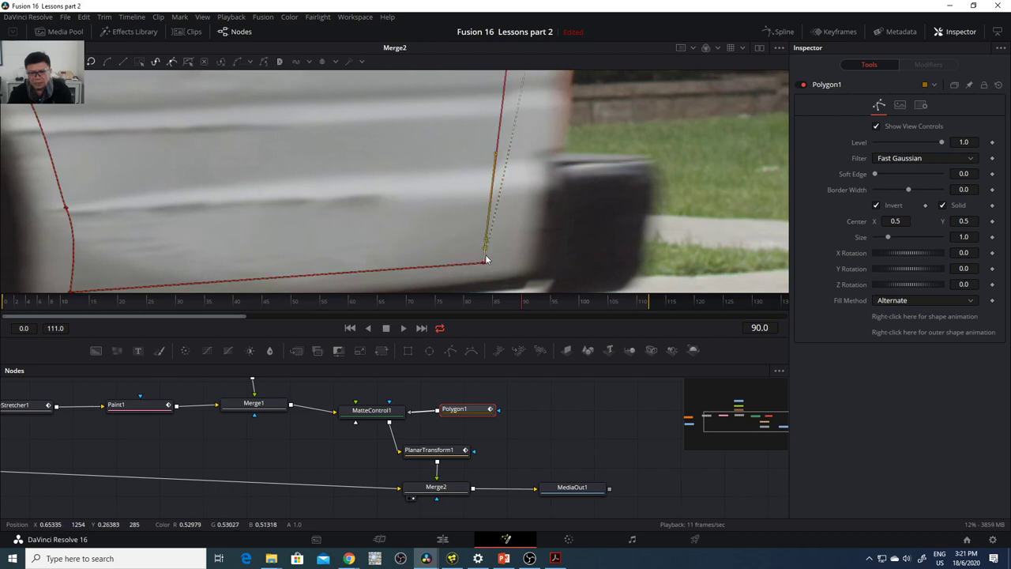
pyautogui.click(483, 262)
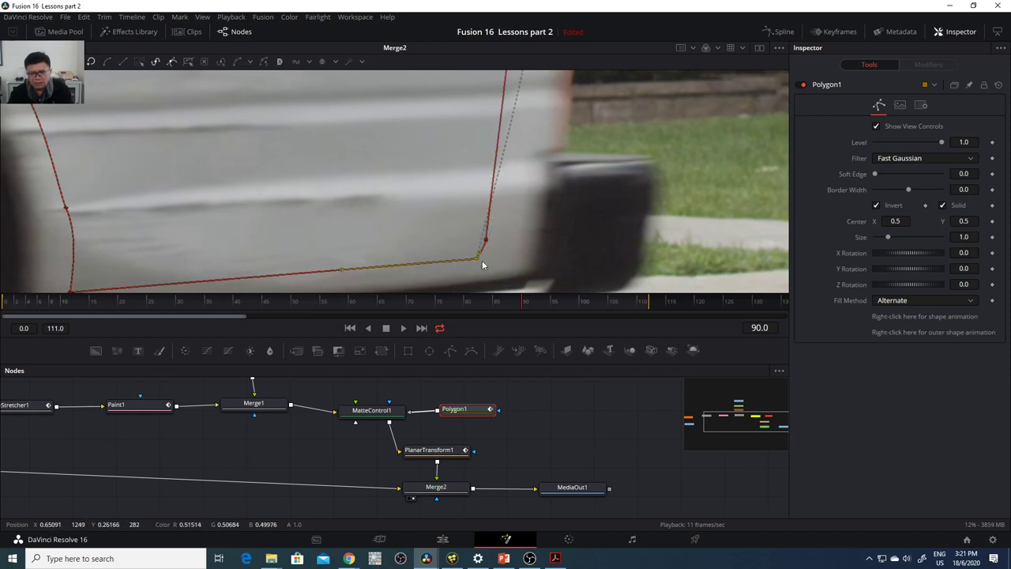
pyautogui.hotkey('ctrl', 'z')
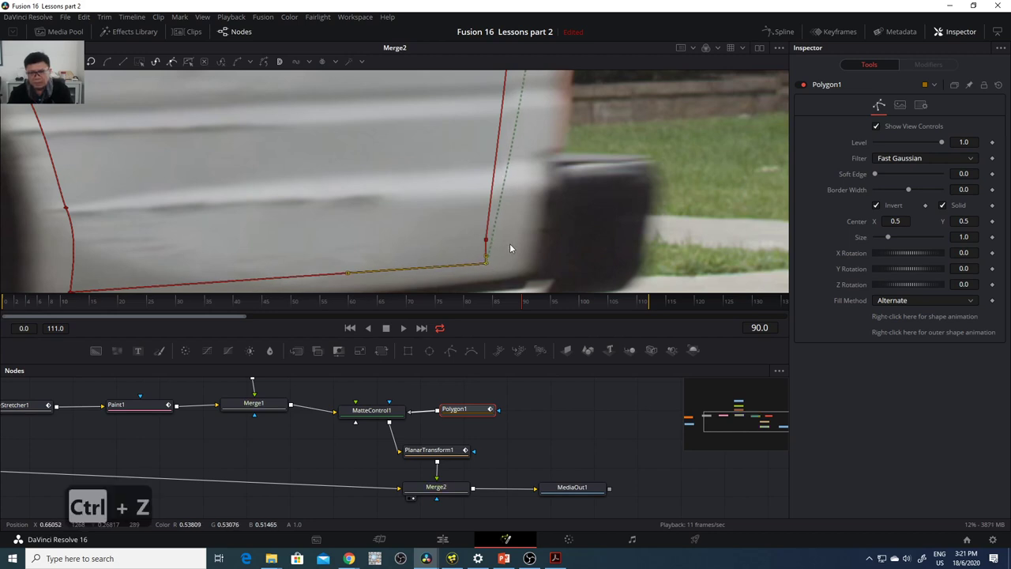
pyautogui.click(495, 224)
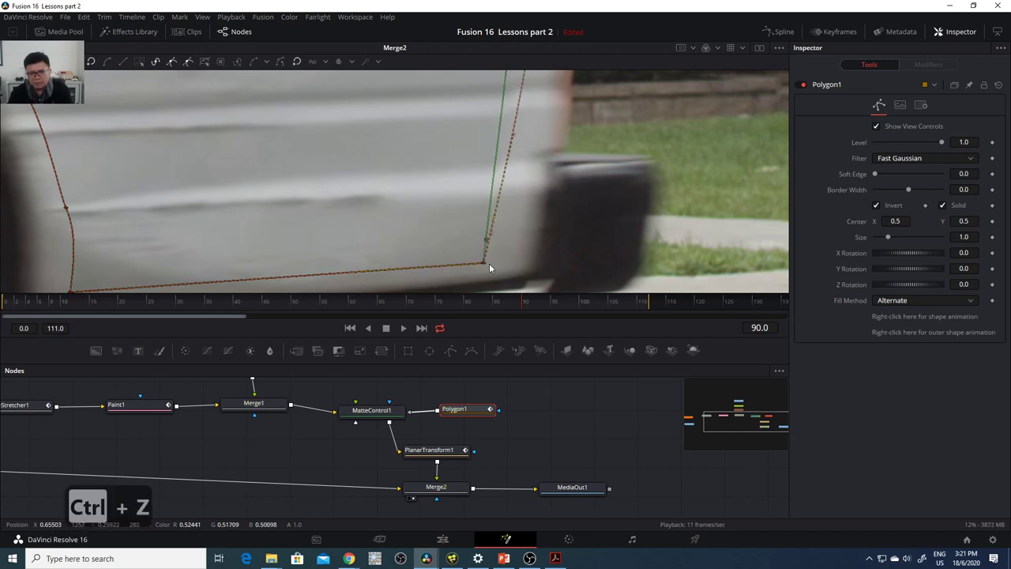
# - Separate the outlines at the lower rear corner by moving the outer corner outward and the inner points inward
pyautogui.moveTo(485, 263); pyautogui.dragTo(493, 274)
pyautogui.click(483, 264)
pyautogui.moveTo(495, 266); pyautogui.dragTo(478, 222)
pyautogui.moveTo(480, 257)
pyautogui.mouseDown()
pyautogui.moveTo(461, 245)
pyautogui.moveTo(511, 214)
pyautogui.moveTo(486, 266)
pyautogui.mouseUp()
pyautogui.click(494, 267)
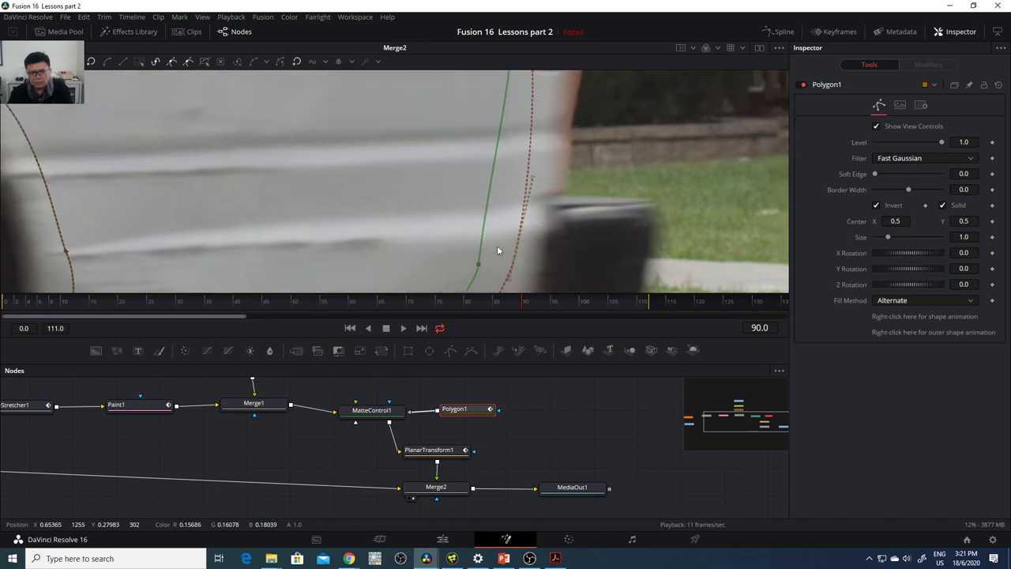
# - Shift the inner outline's remaining rear-edge points beside the tail light farther into the panel
pyautogui.scroll(5, 504, 205)
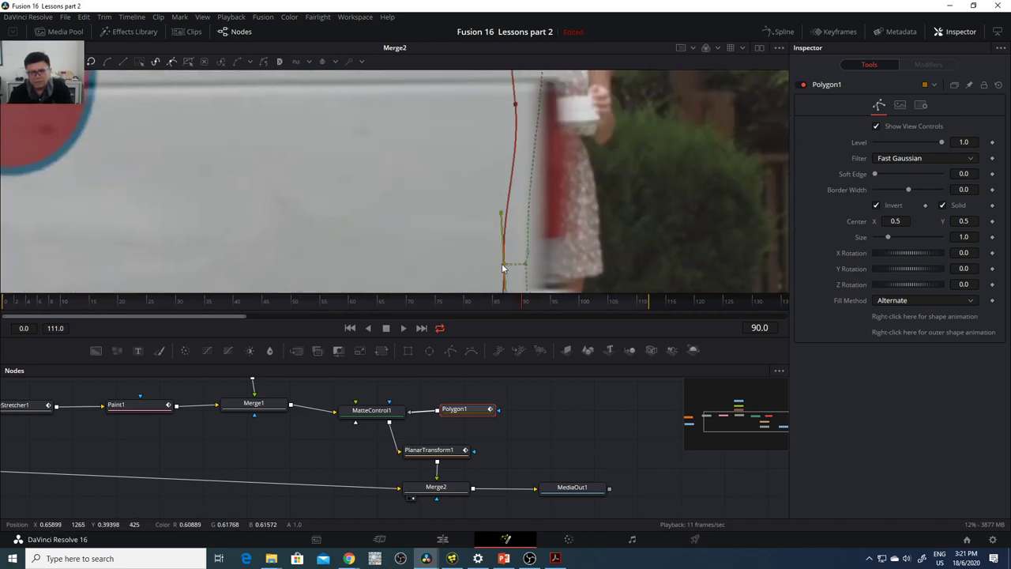
pyautogui.moveTo(515, 104); pyautogui.dragTo(493, 106)
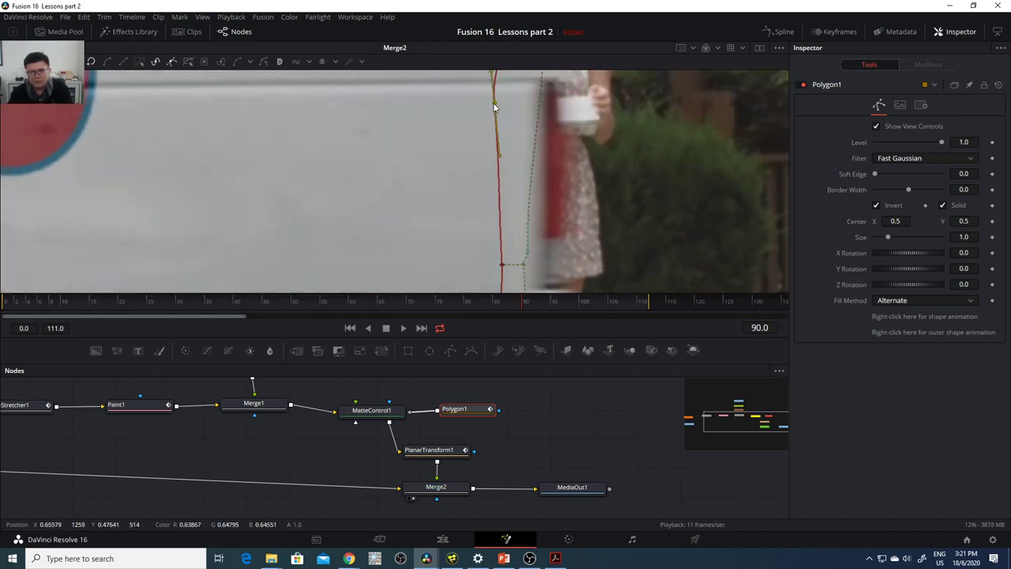
pyautogui.scroll(-2, 501, 107)
pyautogui.scroll(6, 501, 108)
pyautogui.moveTo(512, 173); pyautogui.dragTo(497, 173)
pyautogui.scroll(-4, 519, 105)
pyautogui.scroll(-3, 517, 202)
# - Delete the extra kinked point on the outer outline beside the tail light and ease its curve slightly inward
pyautogui.moveTo(510, 239); pyautogui.dragTo(542, 225)
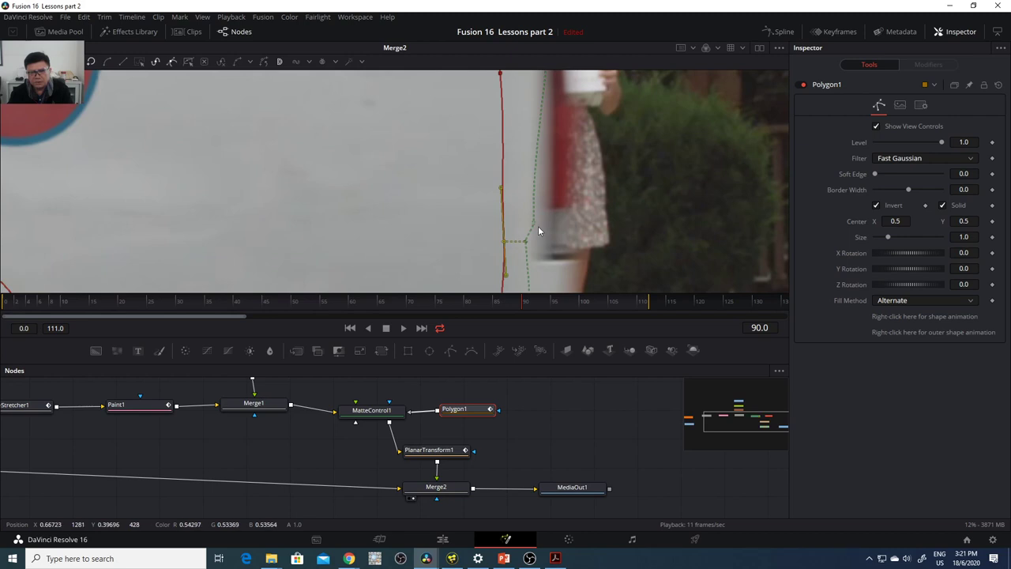
pyautogui.click(535, 223)
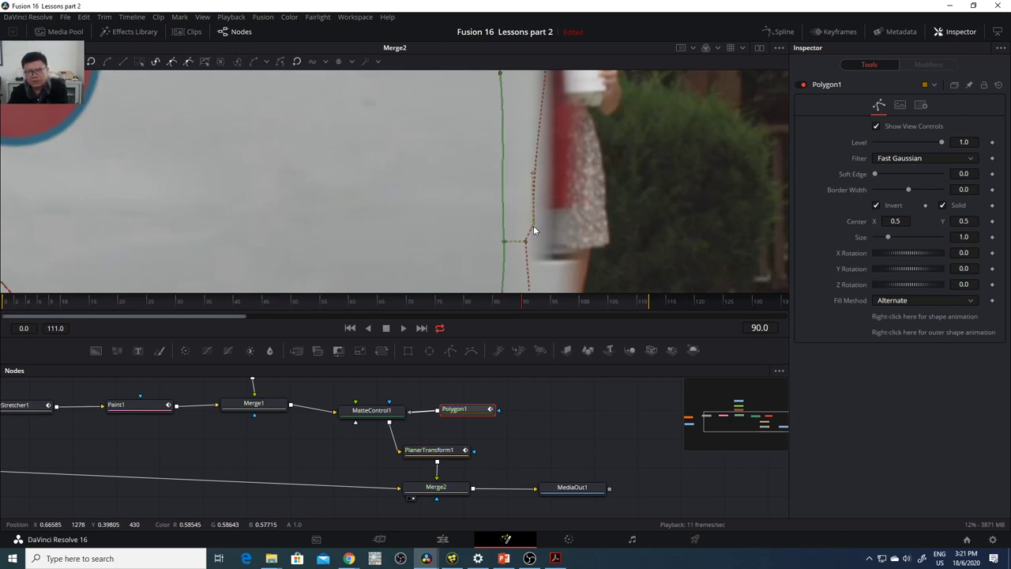
pyautogui.press('Delete')
pyautogui.scroll(4, 530, 193)
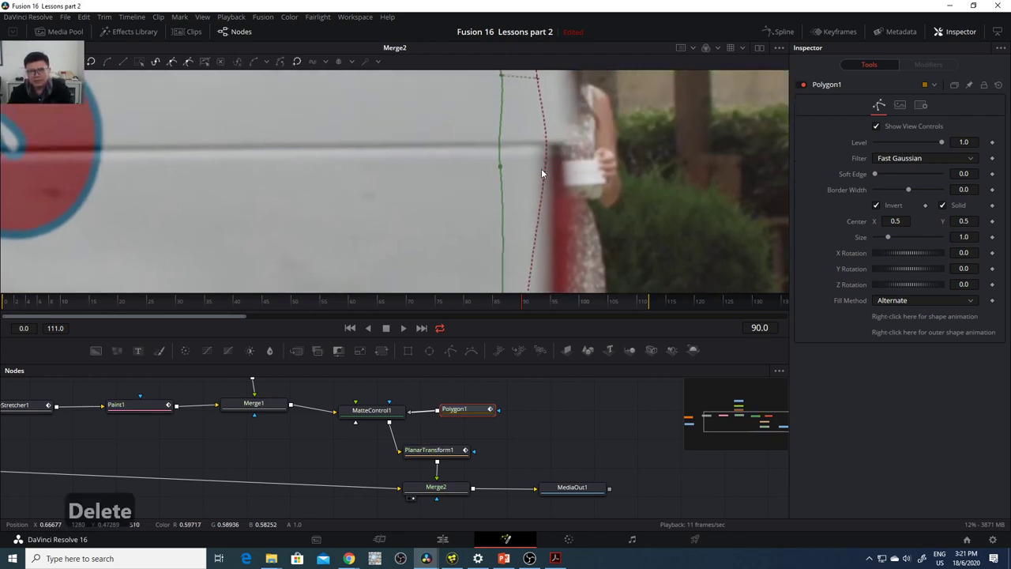
pyautogui.moveTo(547, 164); pyautogui.dragTo(529, 162)
pyautogui.scroll(-5, 533, 158)
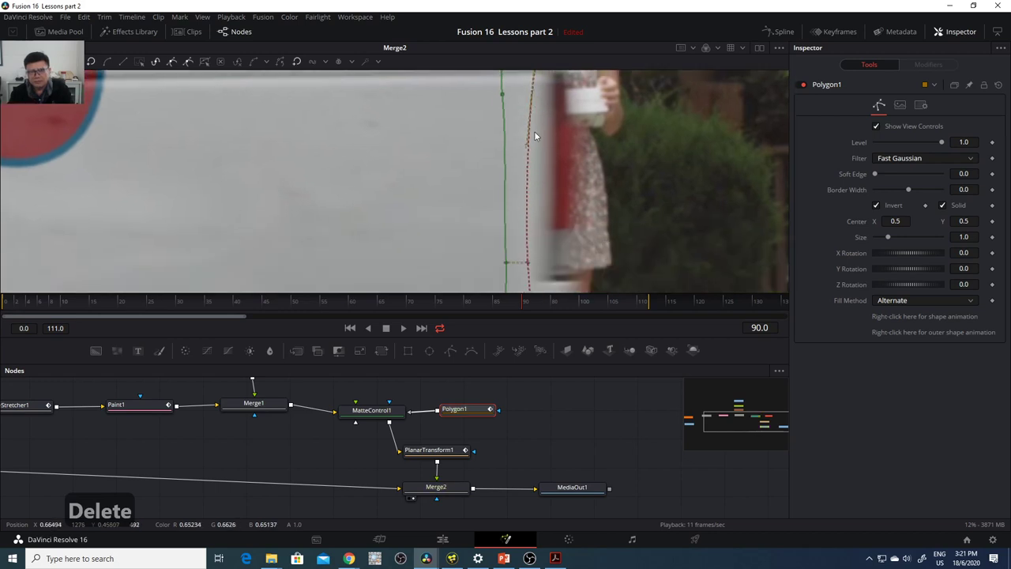
# - Offset the inner outline upward from the outer one along the lower edge between the bumper and the rear wheel
pyautogui.scroll(-5, 530, 158)
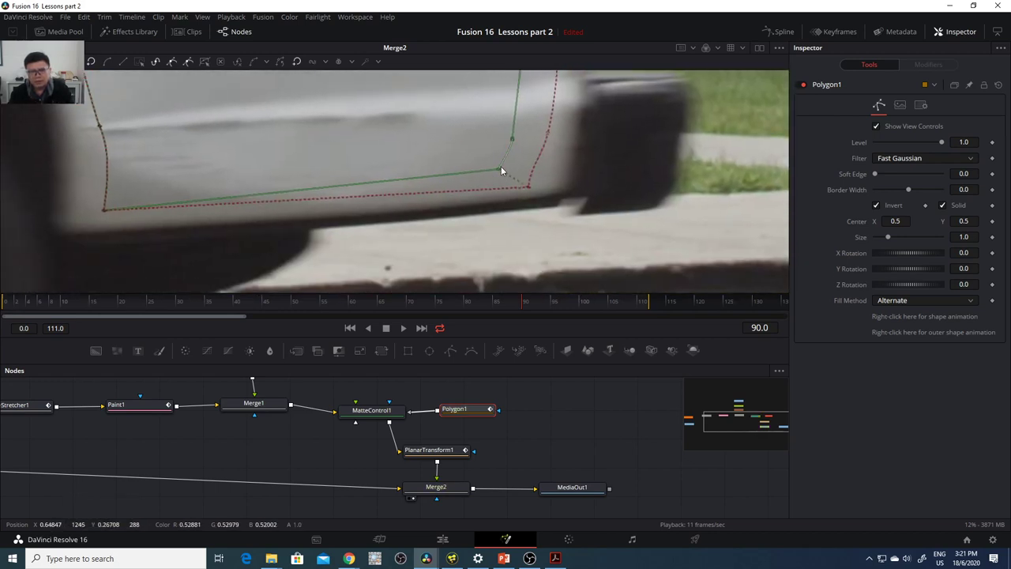
pyautogui.click(493, 160)
pyautogui.moveTo(452, 171); pyautogui.dragTo(668, 192)
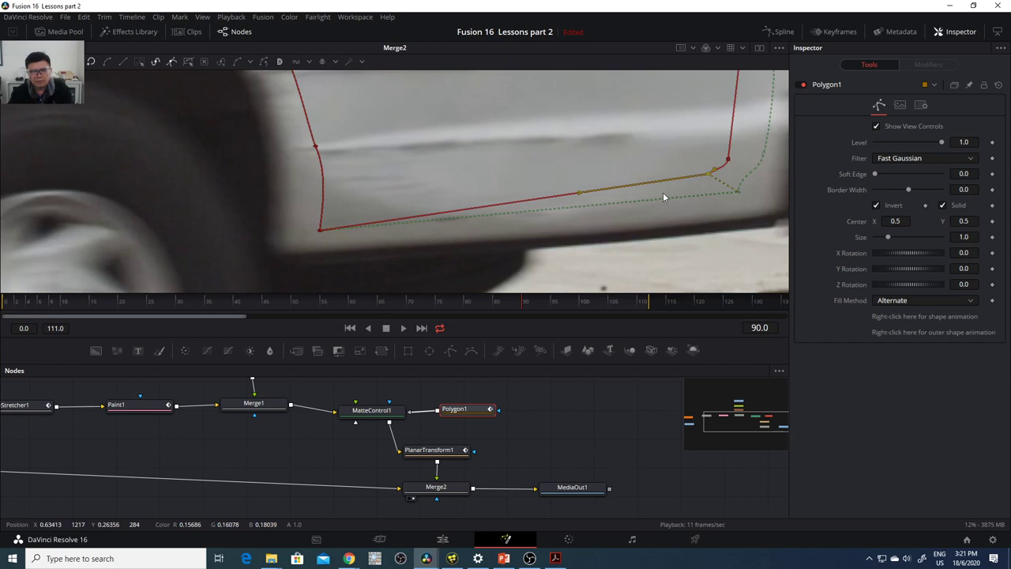
pyautogui.click(355, 230)
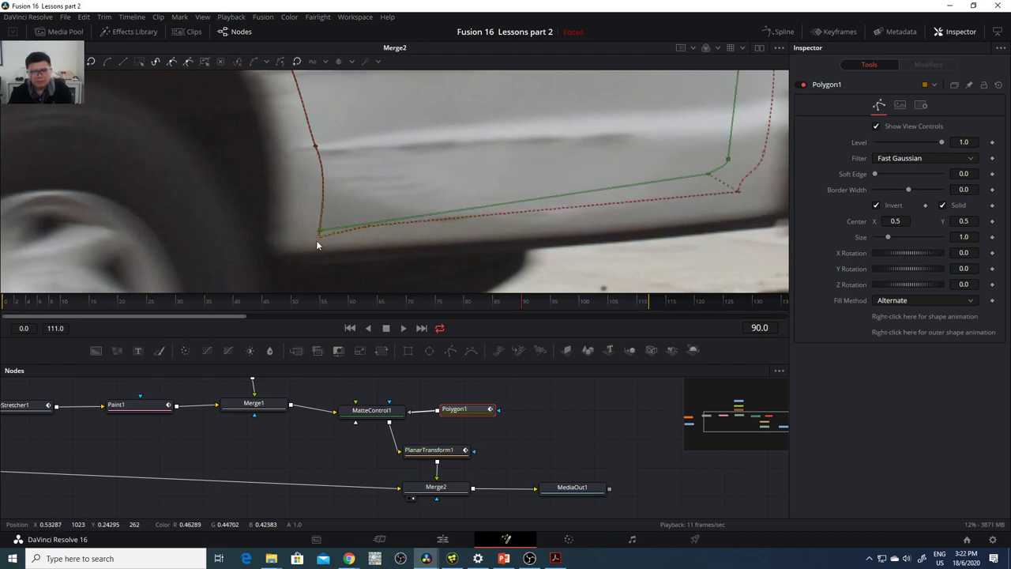
pyautogui.moveTo(320, 230); pyautogui.dragTo(337, 222)
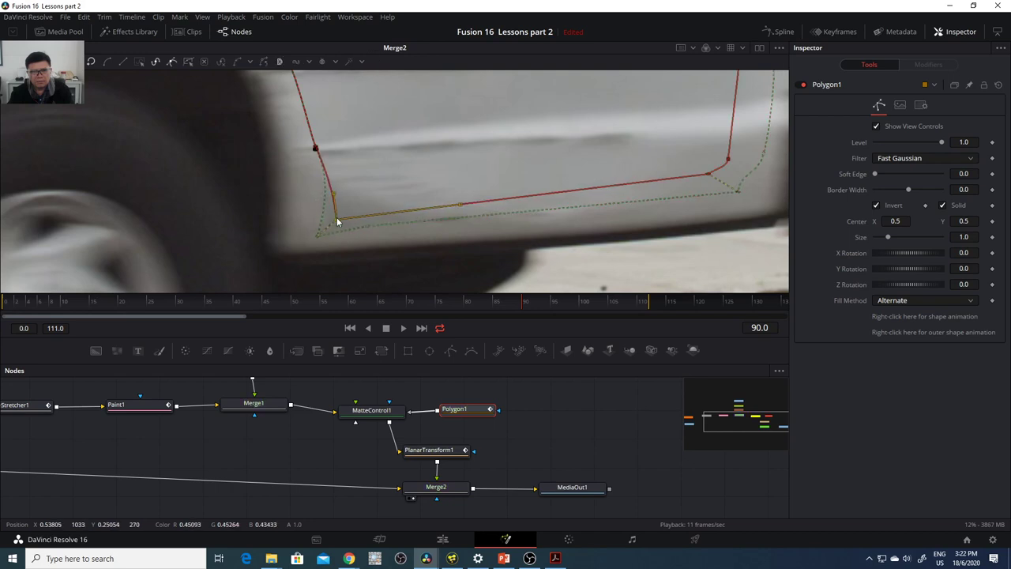
pyautogui.click(324, 210)
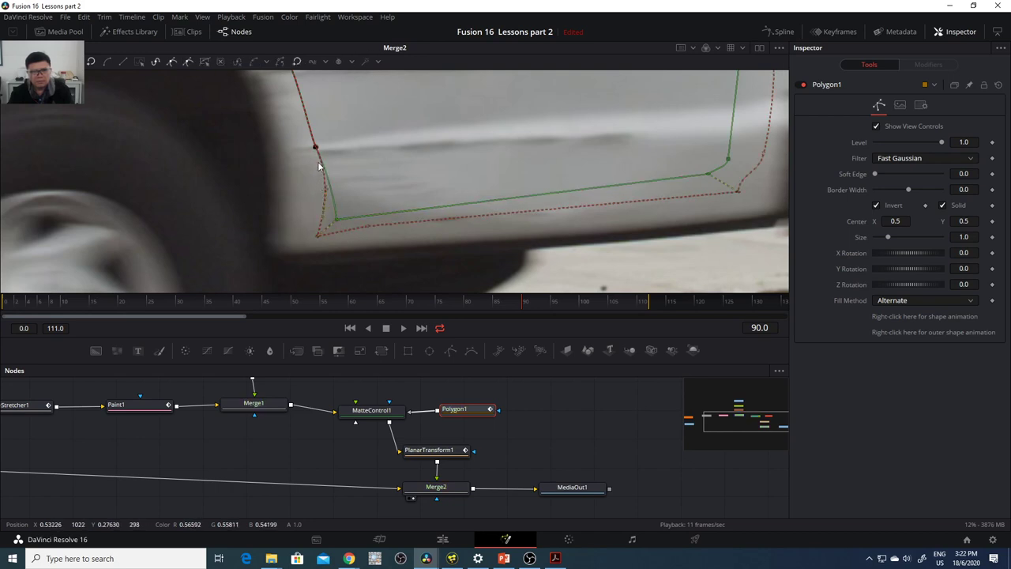
# - Adjust the outline point at the rear shoulder of the wheel arch above the back tire
pyautogui.scroll(5, 318, 168)
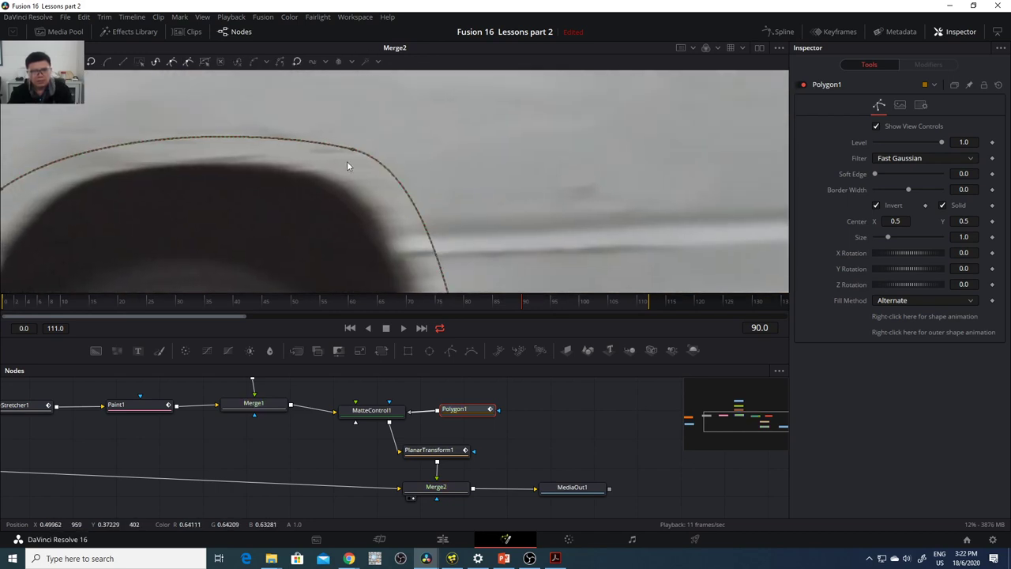
pyautogui.click(354, 151)
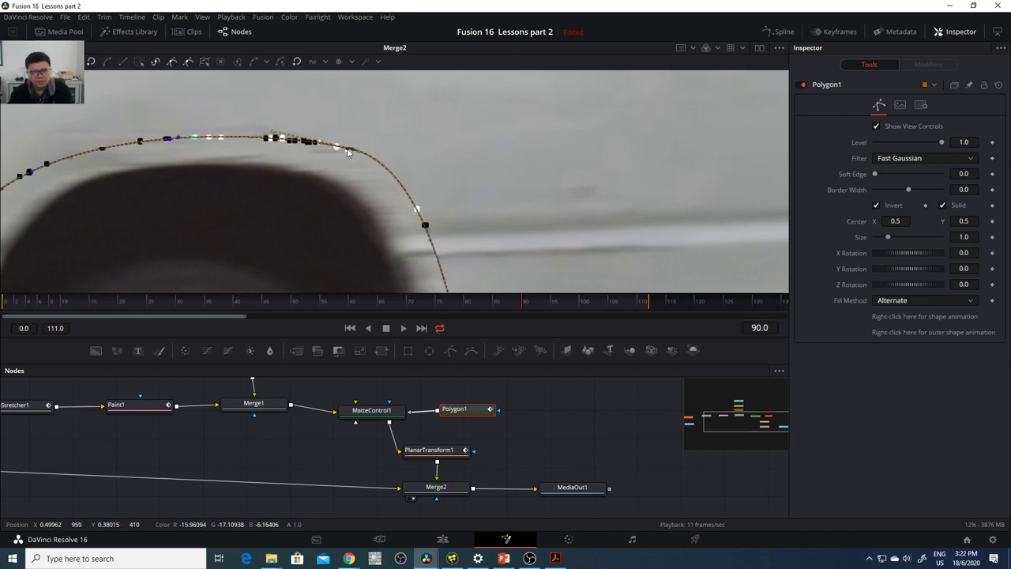
pyautogui.scroll(3, 380, 154)
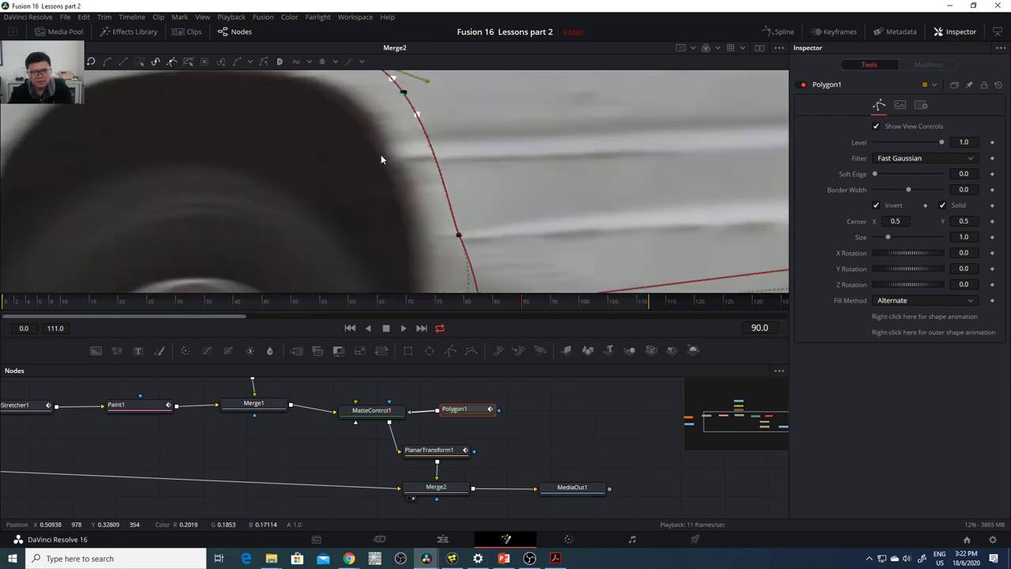
# - Select Merge2 and compare frames 80 and 89 to check the softened panel edges against the van
pyautogui.scroll(-5, 464, 193)
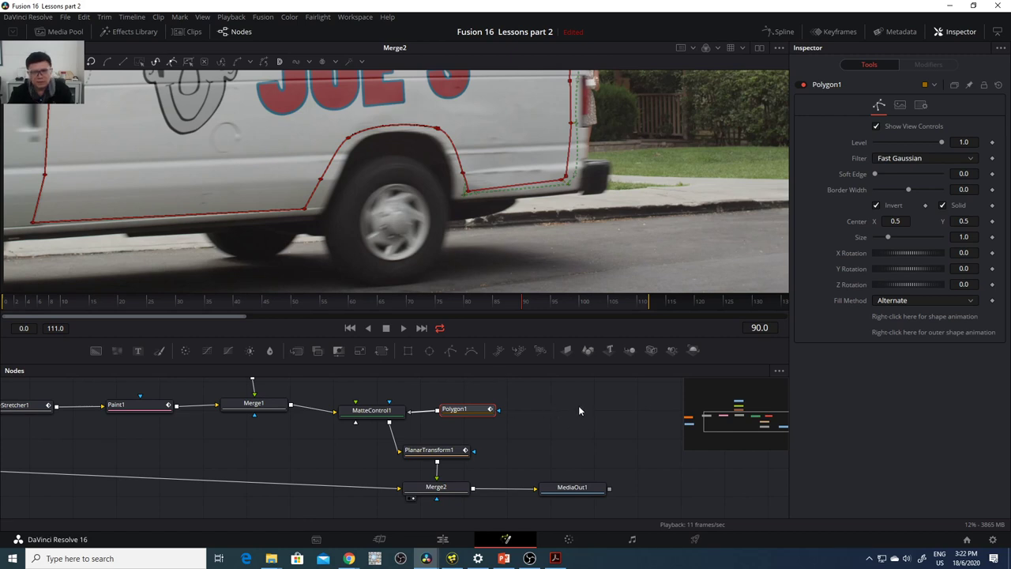
pyautogui.click(436, 487)
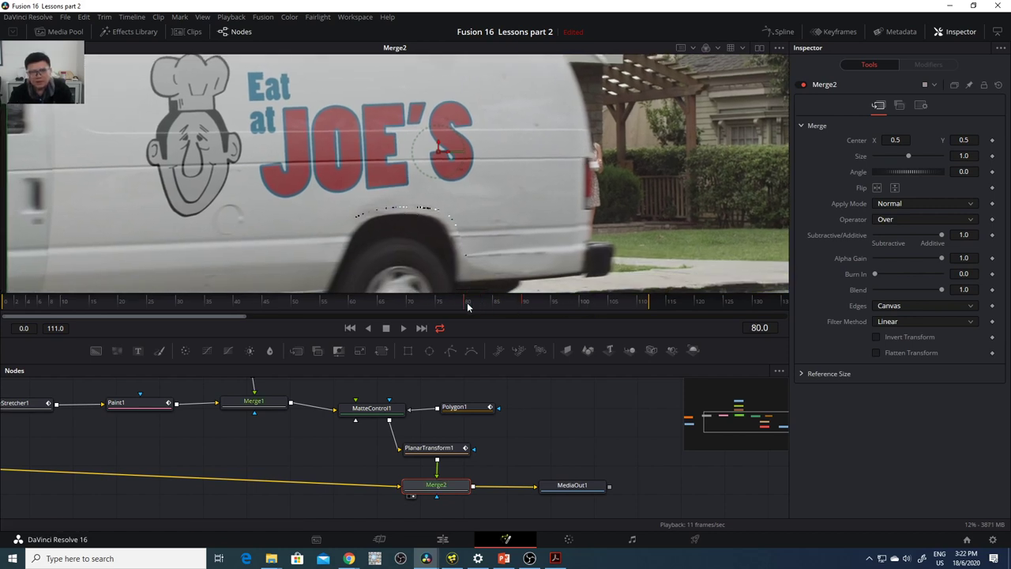
pyautogui.click(519, 308)
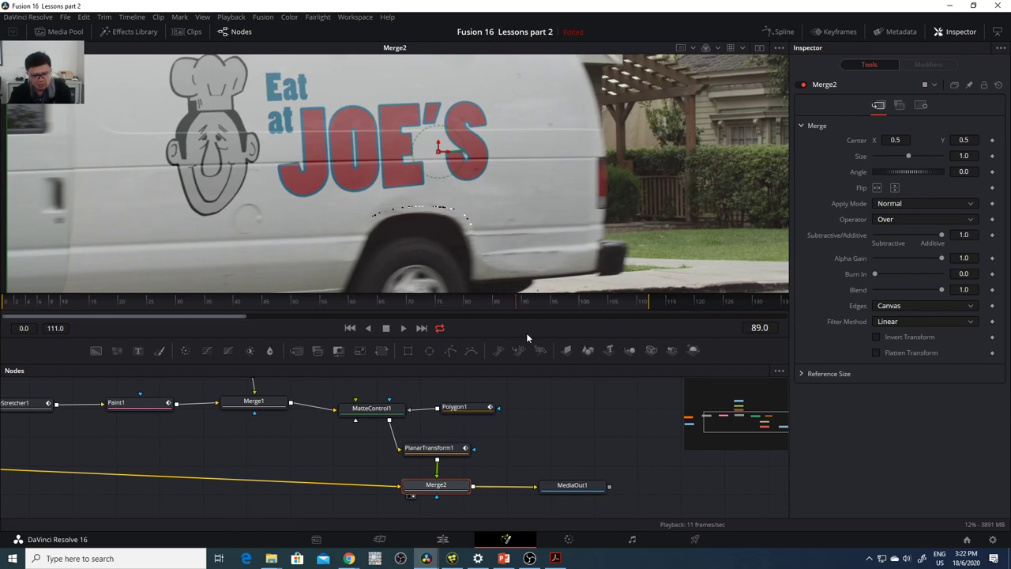
# - Undo the last three mask outline changes around the rear wheel arch and check the van panel on the neighbouring frame
pyautogui.hotkey('ctrl', 'z')
pyautogui.hotkey('ctrl', 'z')
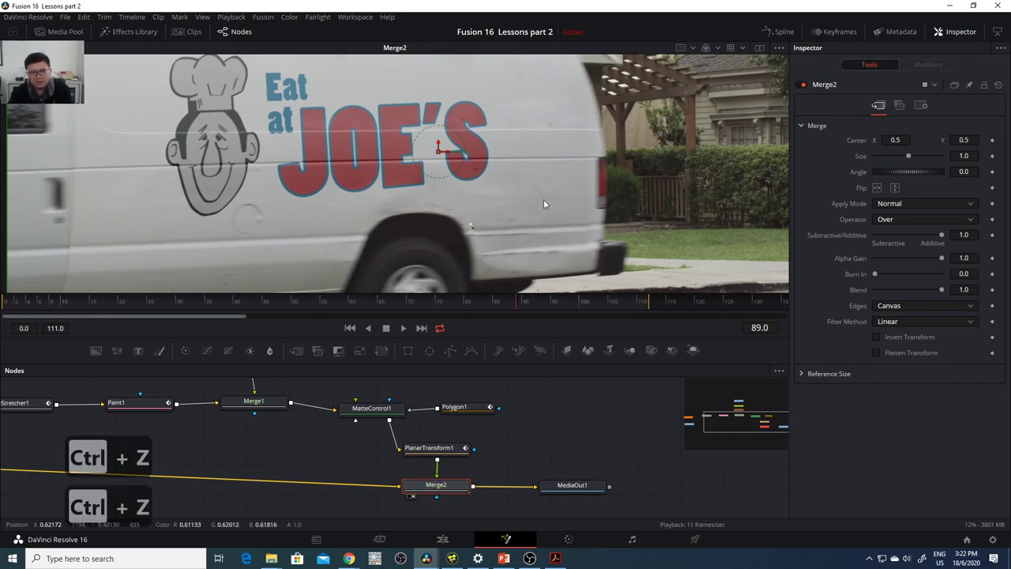
pyautogui.hotkey('ctrl', 'z')
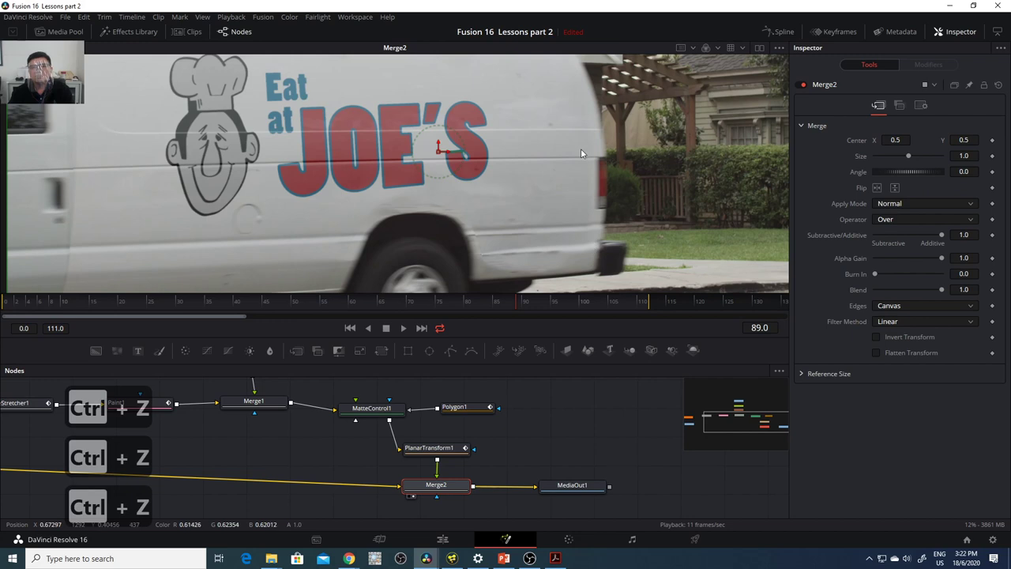
pyautogui.press('Right')
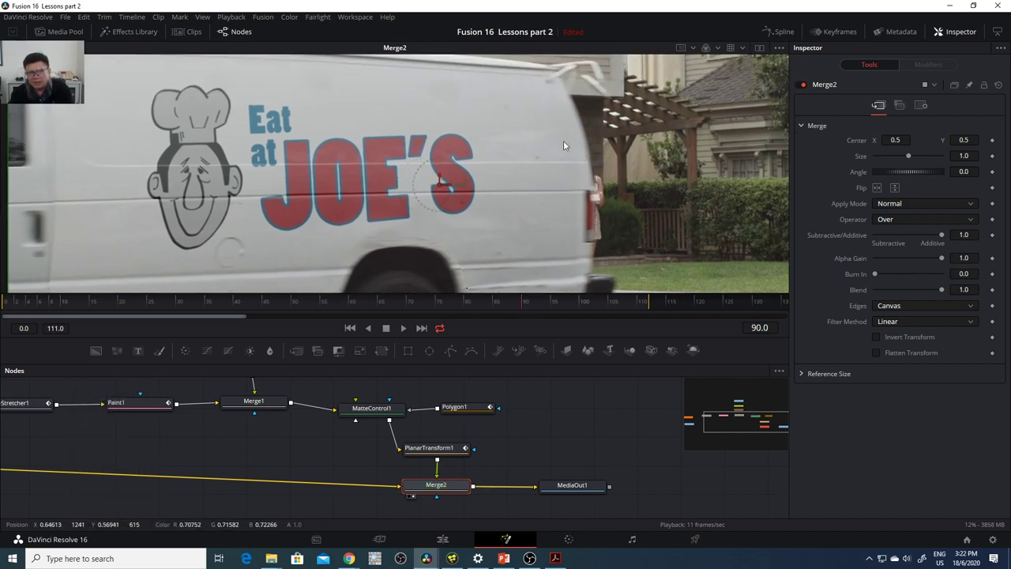
pyautogui.scroll(-1, 574, 170)
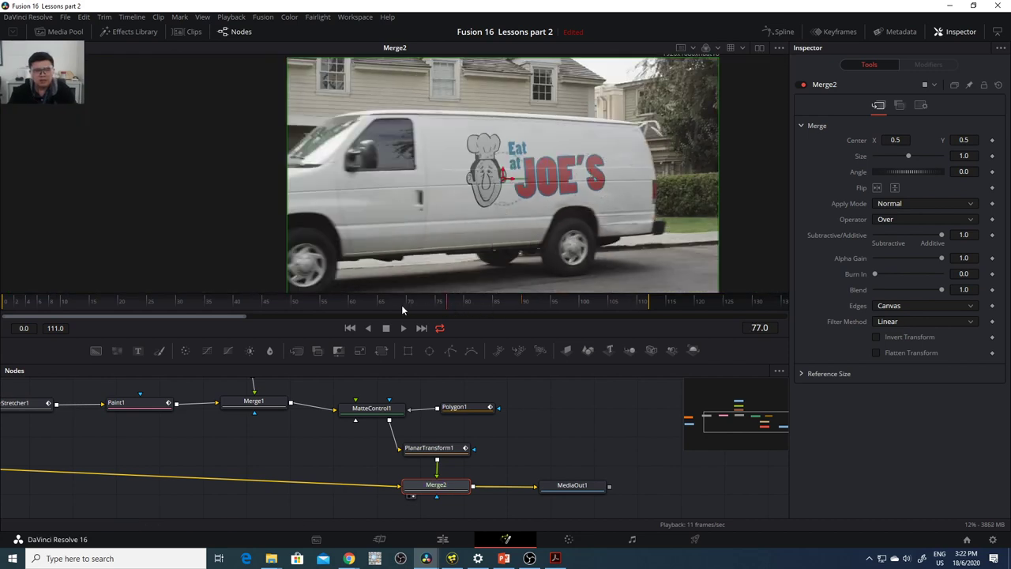
# - Enable motion blur on PlanarTransform1 with quality 5 and a shutter angle of 130, judging the sign at frame 89
pyautogui.moveTo(468, 306); pyautogui.dragTo(521, 310)
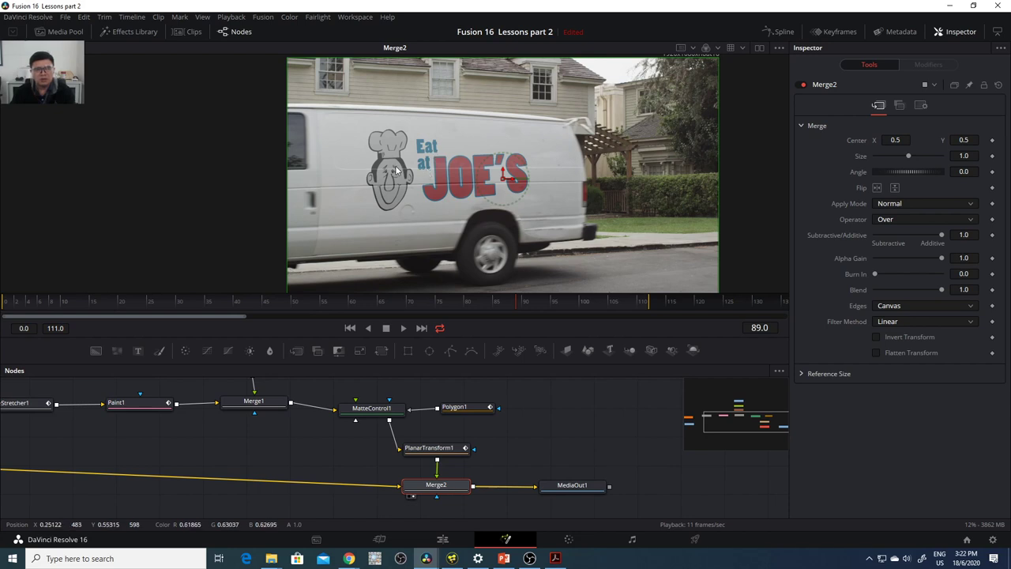
pyautogui.scroll(3, 396, 168)
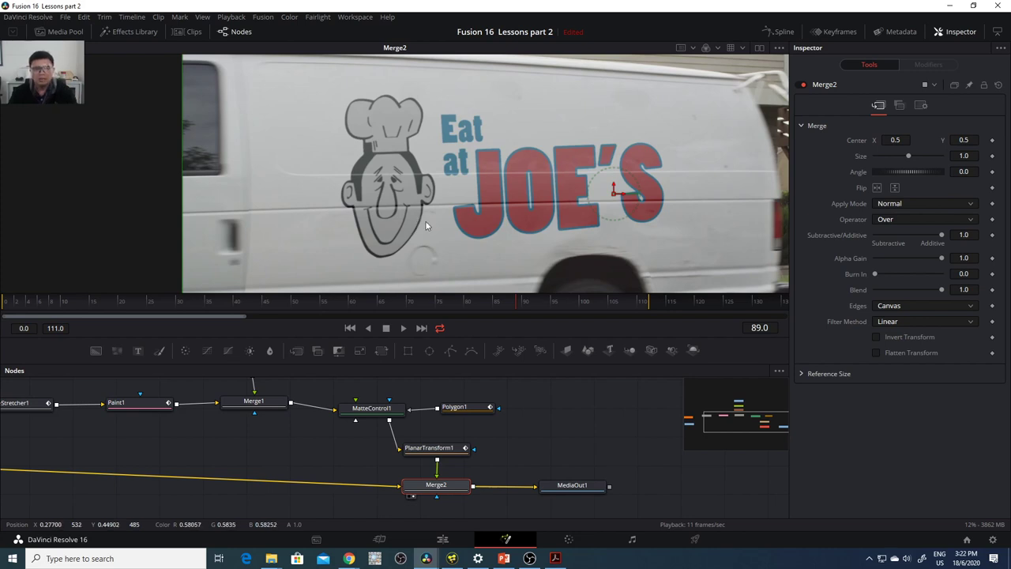
pyautogui.scroll(-3, 425, 220)
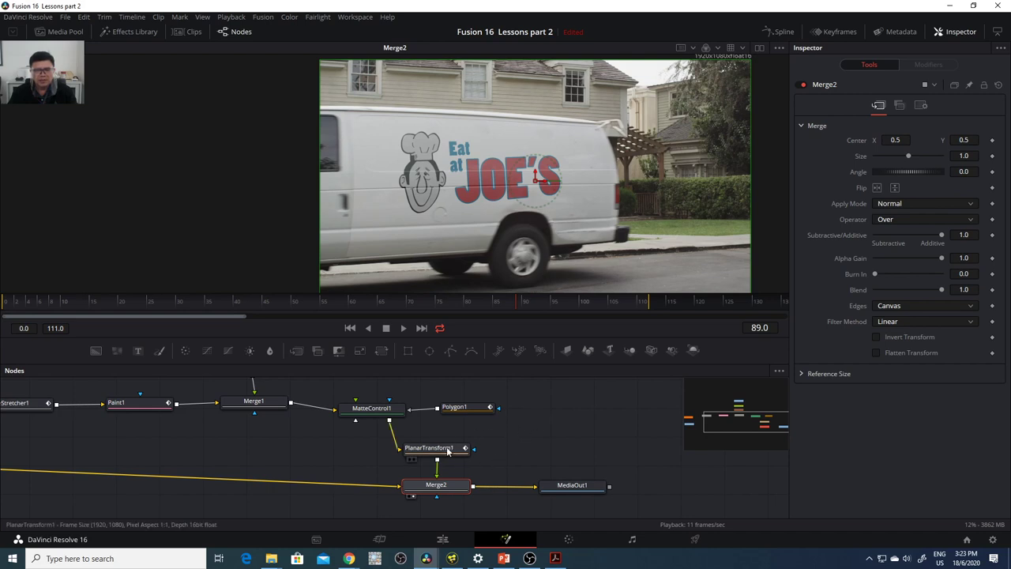
pyautogui.click(445, 448)
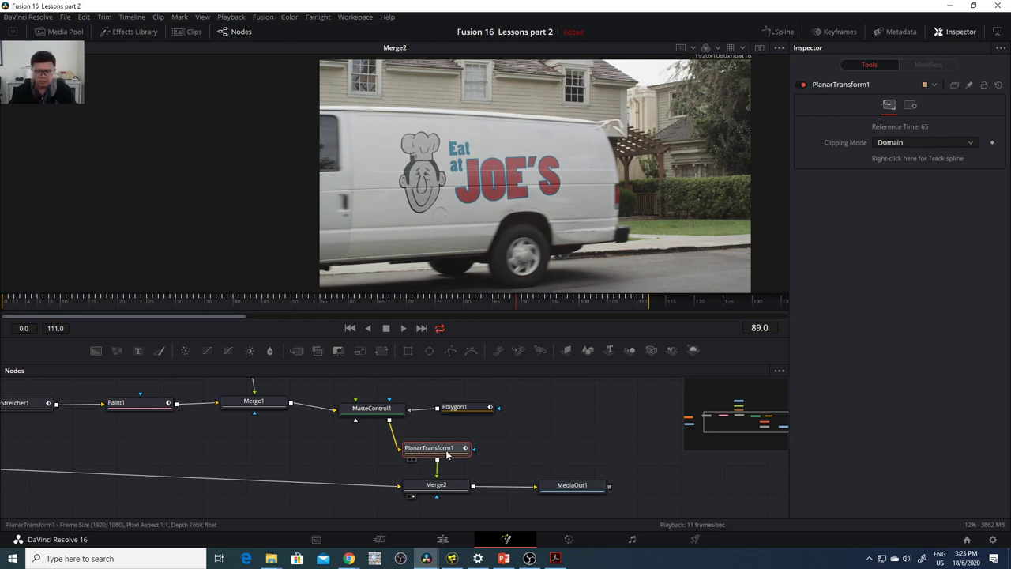
pyautogui.click(910, 106)
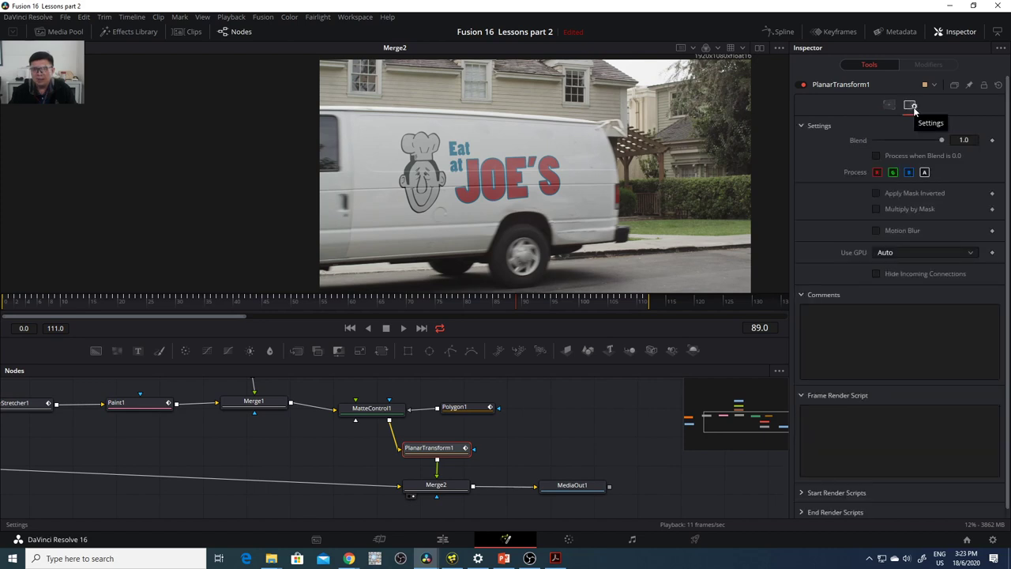
pyautogui.click(877, 231)
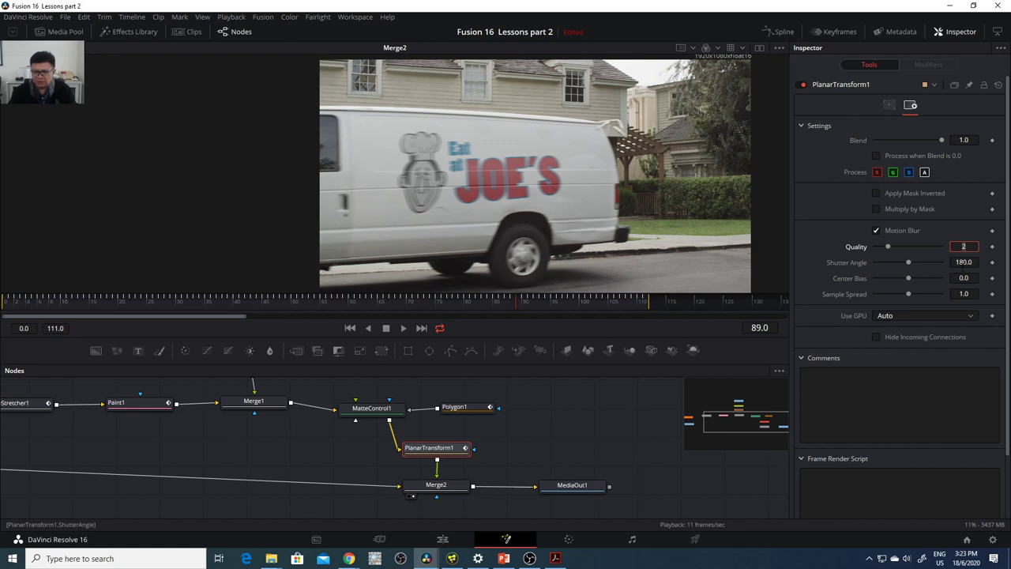
pyautogui.write('5')
pyautogui.press('Return')
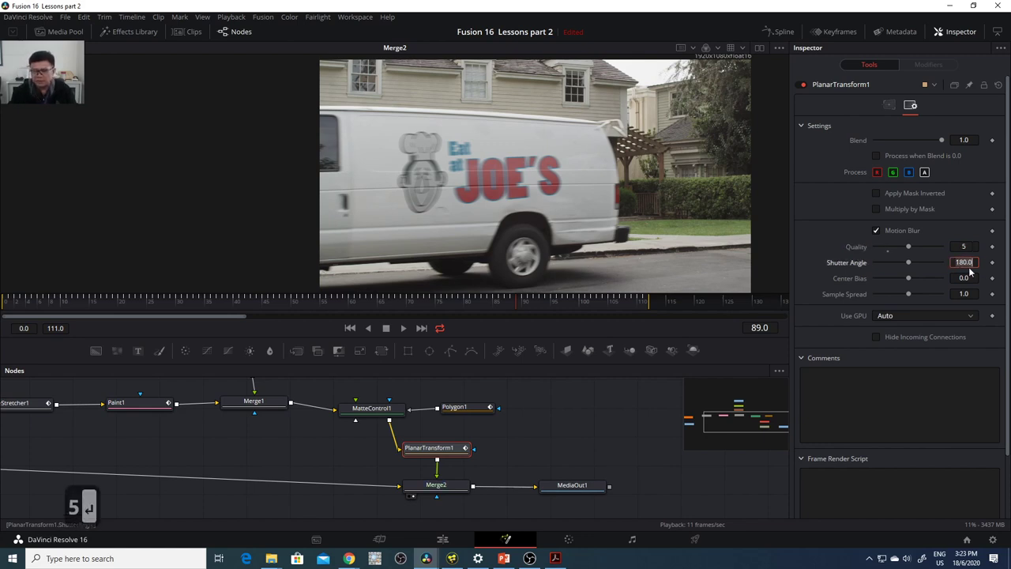
pyautogui.write('130')
pyautogui.press('Return')
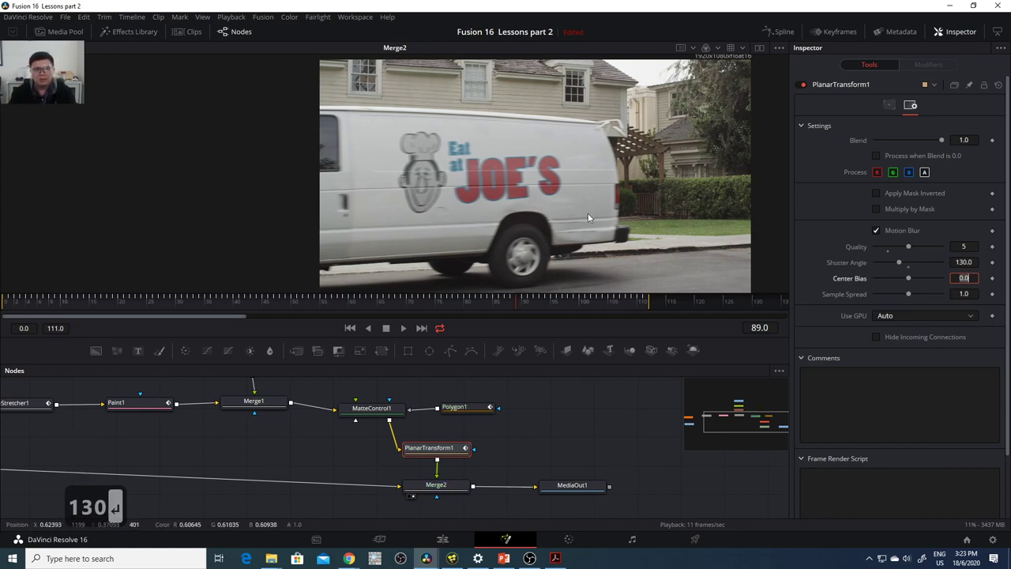
# - Inspect the blurred sign up close and play back the composite to check how it matches the moving van
pyautogui.scroll(1, 585, 213)
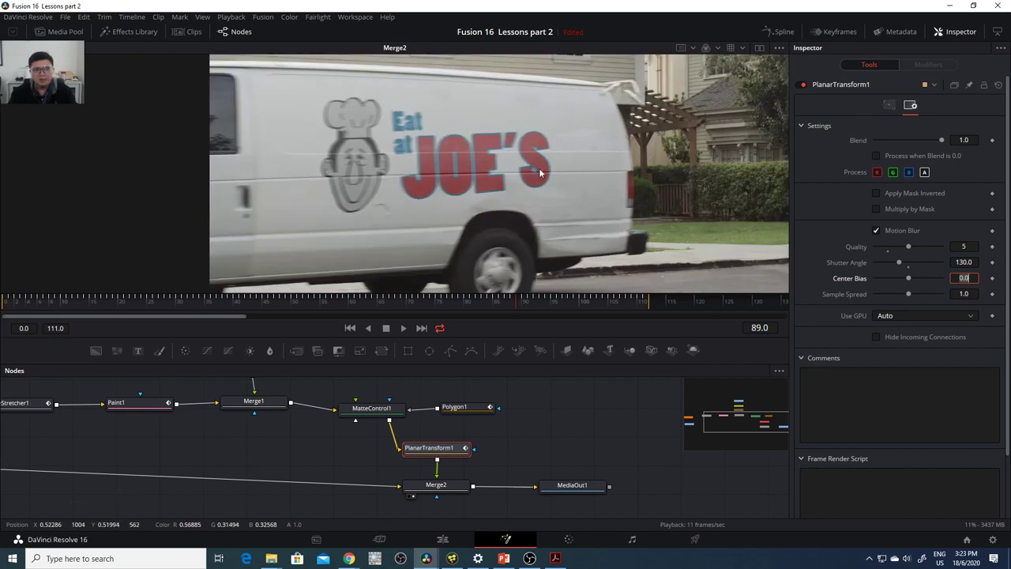
pyautogui.scroll(-2, 605, 195)
pyautogui.click(605, 196)
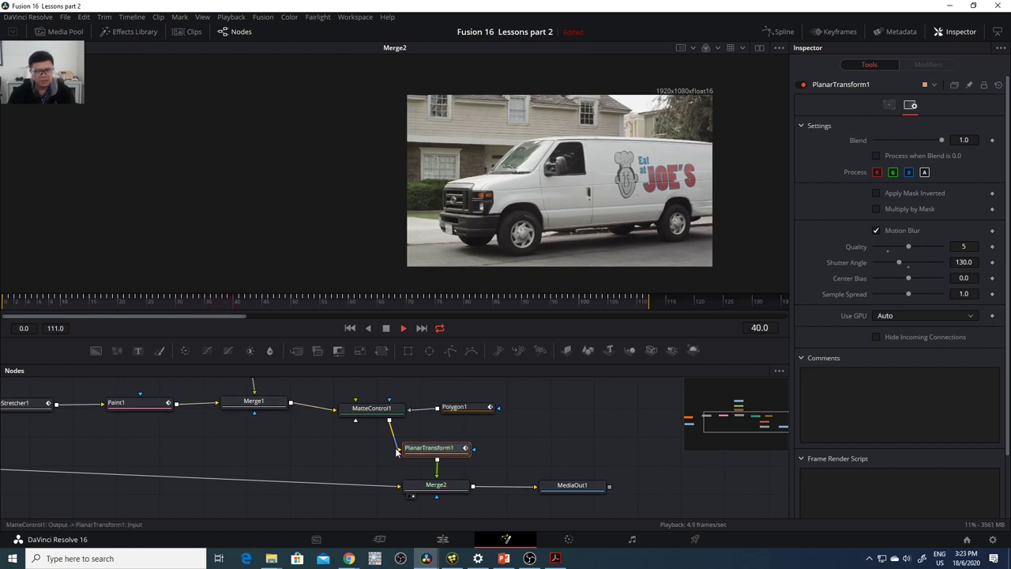
pyautogui.scroll(-3, 397, 452)
pyautogui.scroll(1, 391, 460)
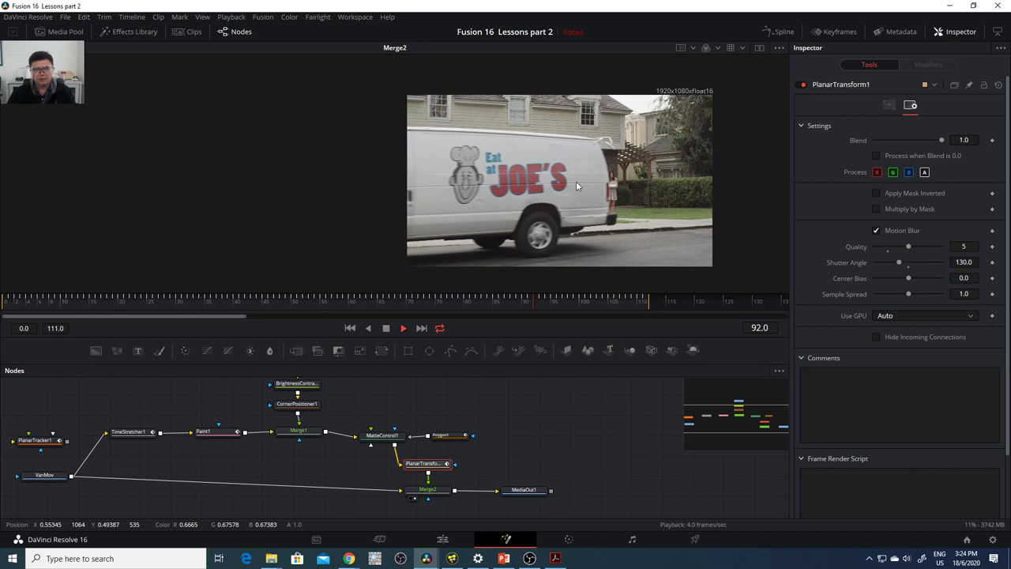
pyautogui.click(387, 331)
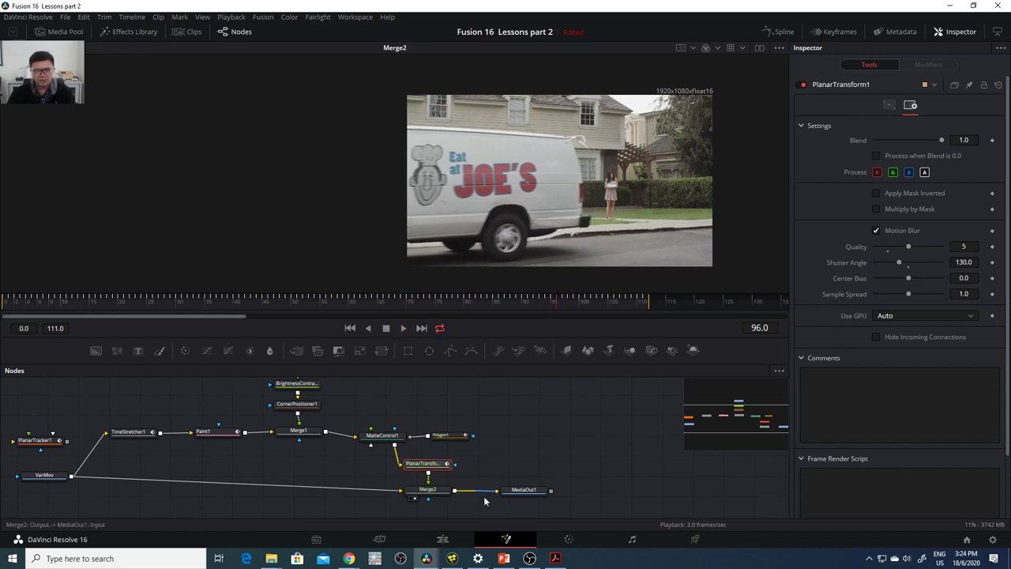
# - Play the finished VanTrack.mov clip from its start on the edit timeline to review the sign replacement
pyautogui.click(444, 540)
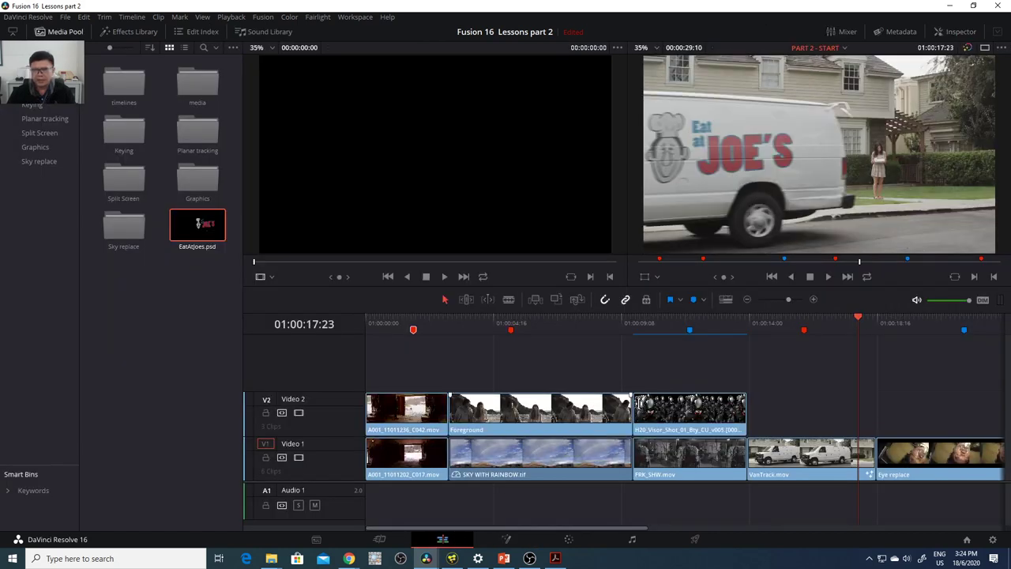
pyautogui.moveTo(861, 317); pyautogui.dragTo(754, 331)
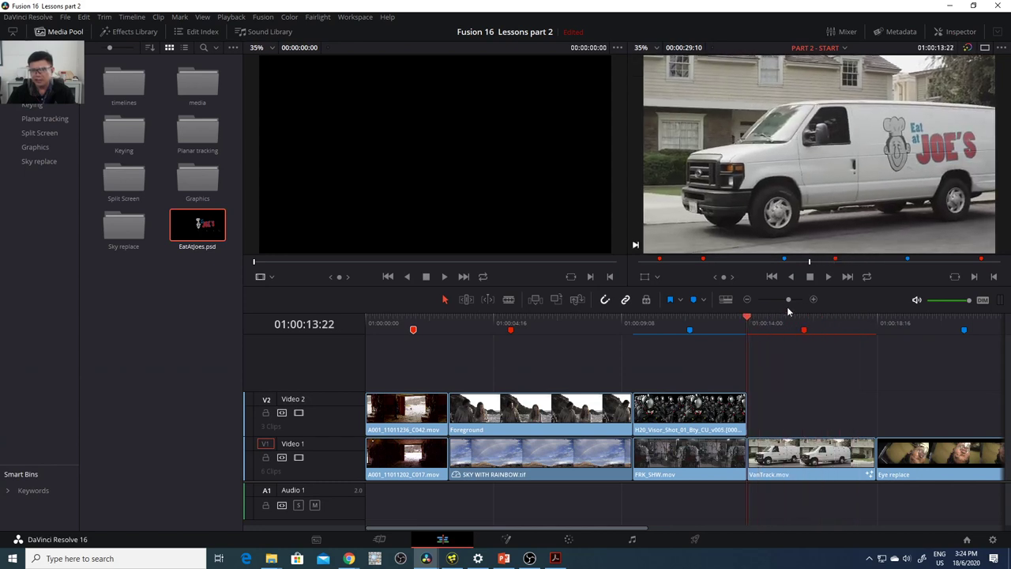
pyautogui.click(826, 279)
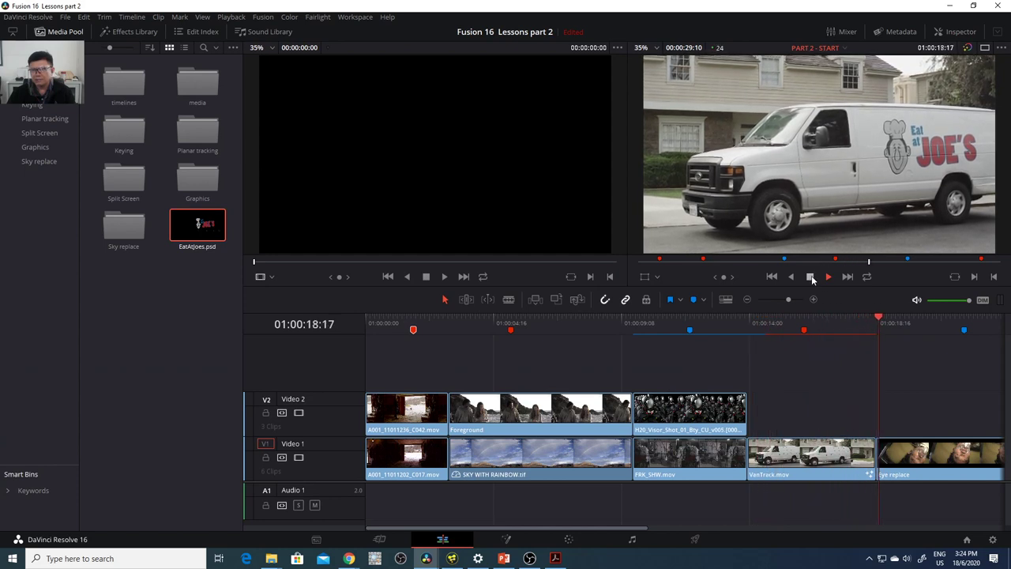
pyautogui.press('space')
pyautogui.moveTo(902, 339); pyautogui.dragTo(836, 322)
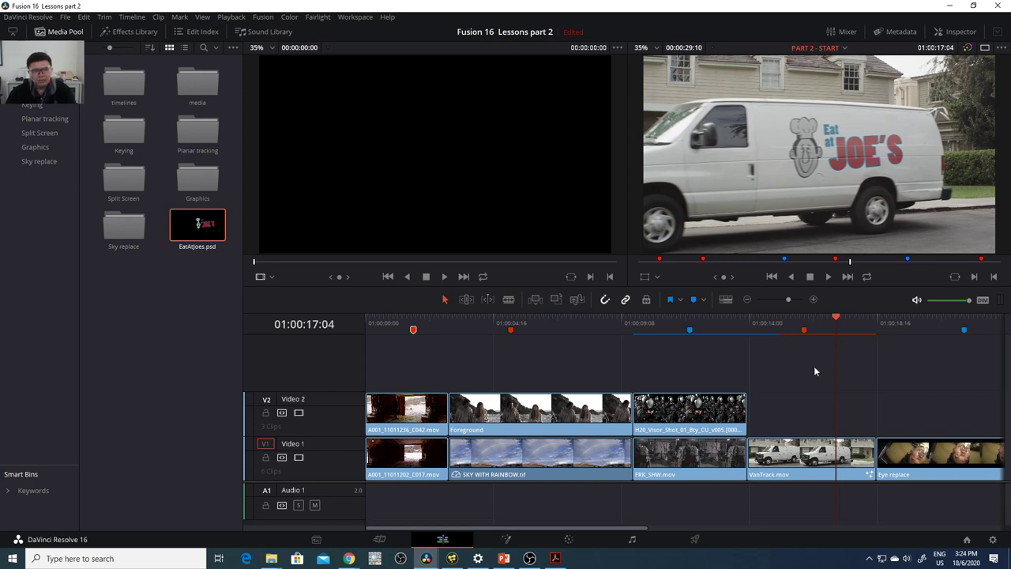
# - Move the playhead to the Practice Lesson 7 marker on the Eye replace clip and open the clip in Fusion
pyautogui.moveTo(644, 533); pyautogui.dragTo(772, 534)
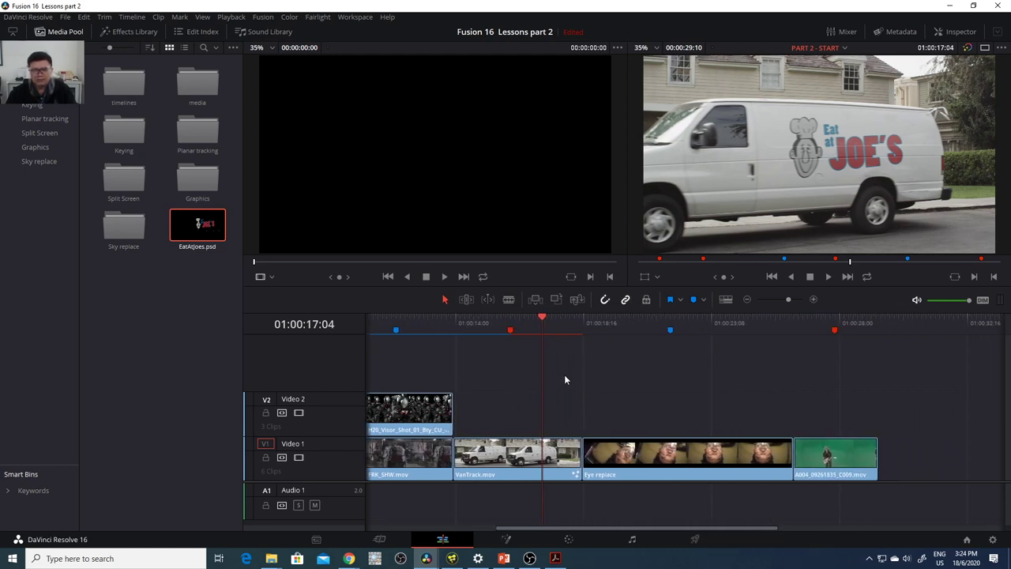
pyautogui.moveTo(542, 318)
pyautogui.mouseDown()
pyautogui.moveTo(619, 334)
pyautogui.moveTo(717, 329)
pyautogui.moveTo(702, 330)
pyautogui.moveTo(730, 339)
pyautogui.moveTo(729, 324)
pyautogui.moveTo(752, 319)
pyautogui.moveTo(665, 328)
pyautogui.moveTo(731, 330)
pyautogui.mouseUp()
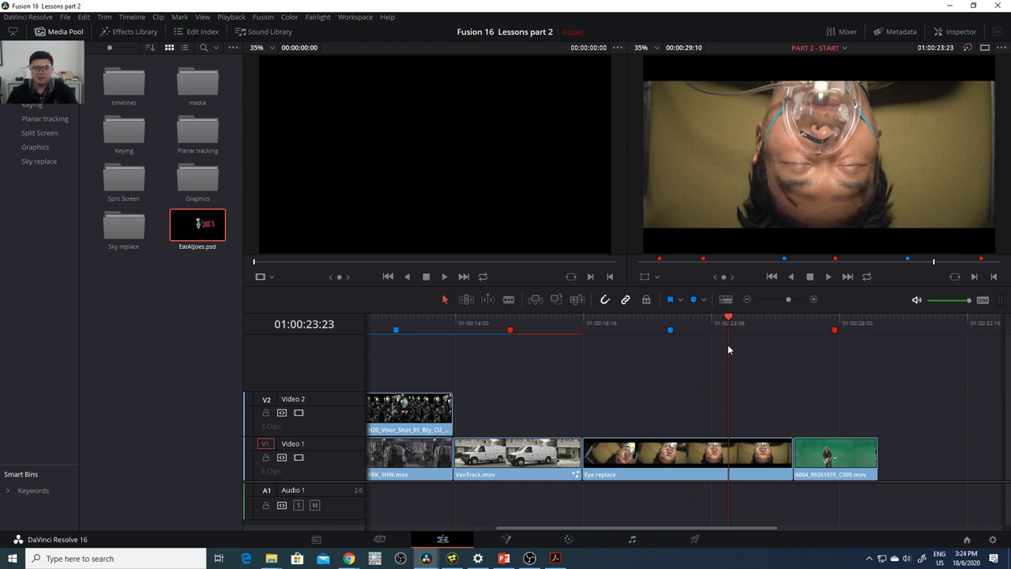
pyautogui.moveTo(723, 323)
pyautogui.mouseDown()
pyautogui.moveTo(515, 343)
pyautogui.moveTo(668, 353)
pyautogui.mouseUp()
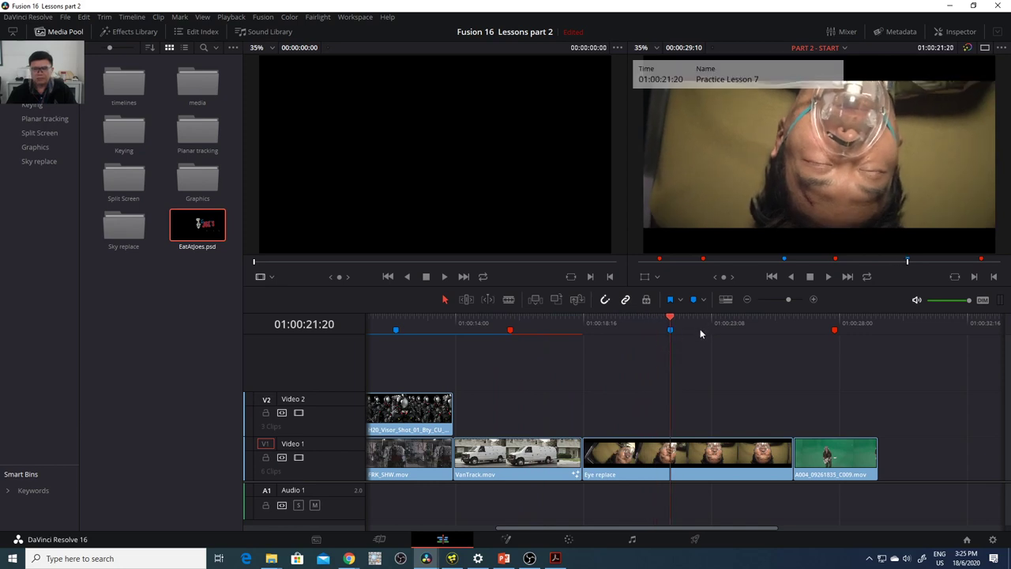
pyautogui.click(508, 539)
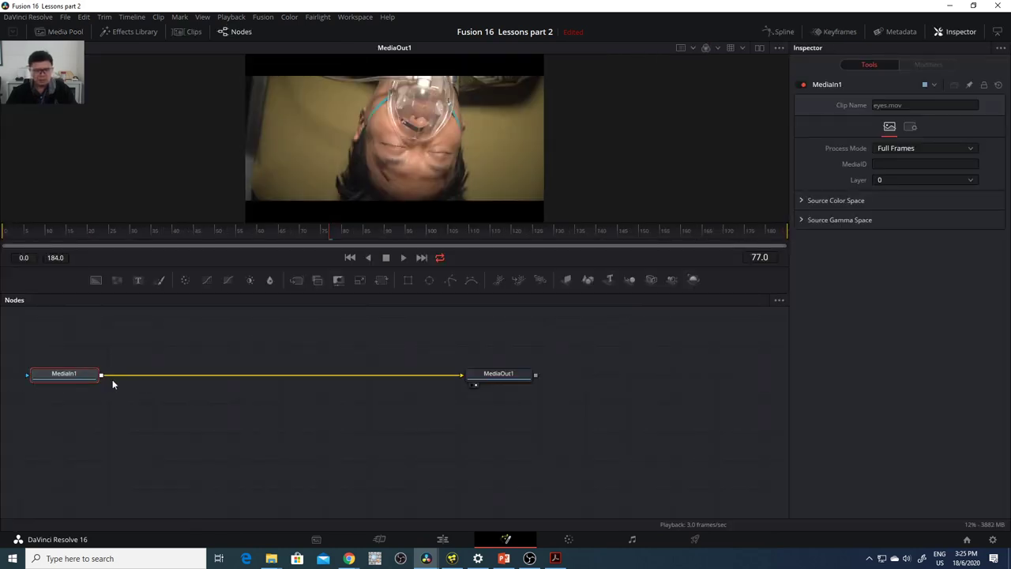
# - Scrub through the eyes.mov shot in an enlarged viewer to examine the patient's closed eyes and head movement
pyautogui.moveTo(88, 243); pyautogui.dragTo(324, 246)
pyautogui.moveTo(430, 222); pyautogui.dragTo(705, 354)
pyautogui.moveTo(320, 359); pyautogui.dragTo(201, 349)
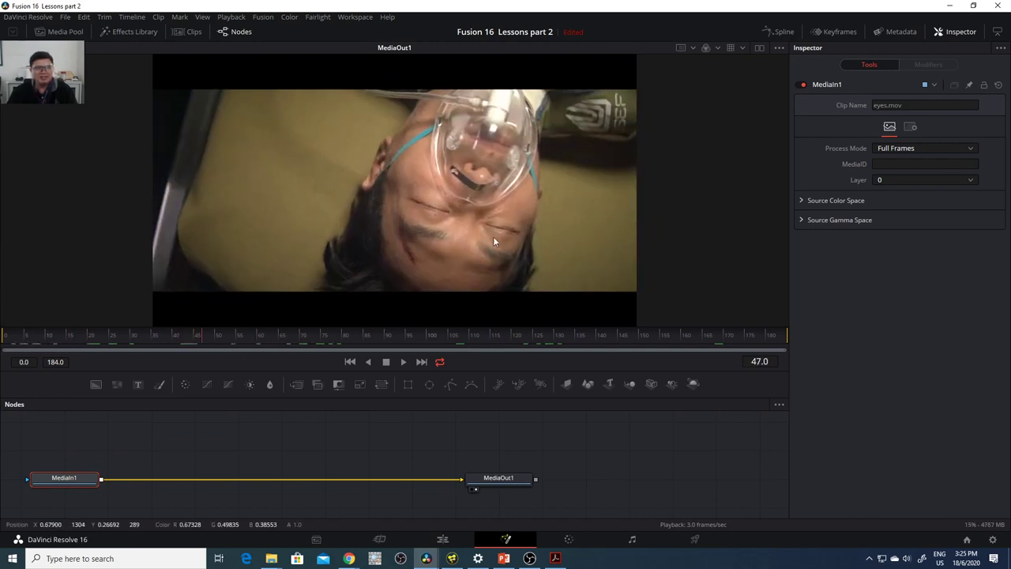
pyautogui.moveTo(274, 337); pyautogui.dragTo(519, 339)
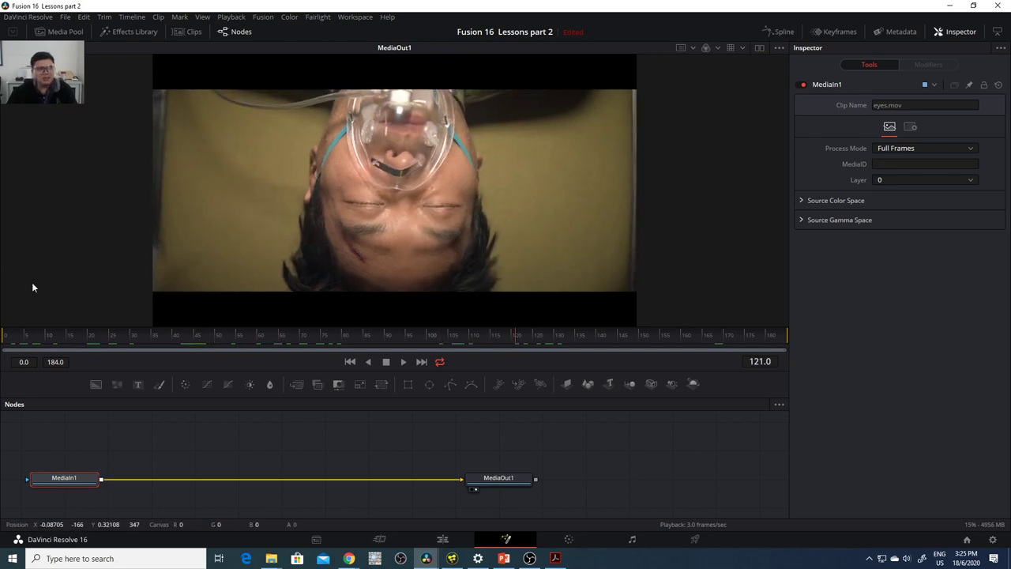
pyautogui.moveTo(644, 344); pyautogui.dragTo(517, 345)
pyautogui.moveTo(517, 344); pyautogui.dragTo(627, 344)
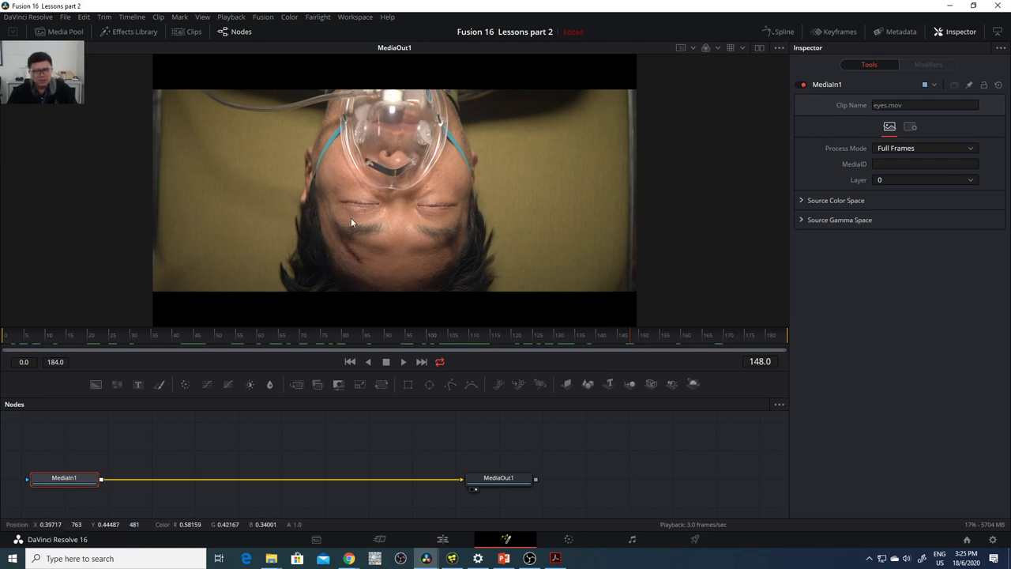
pyautogui.moveTo(620, 335); pyautogui.dragTo(495, 335)
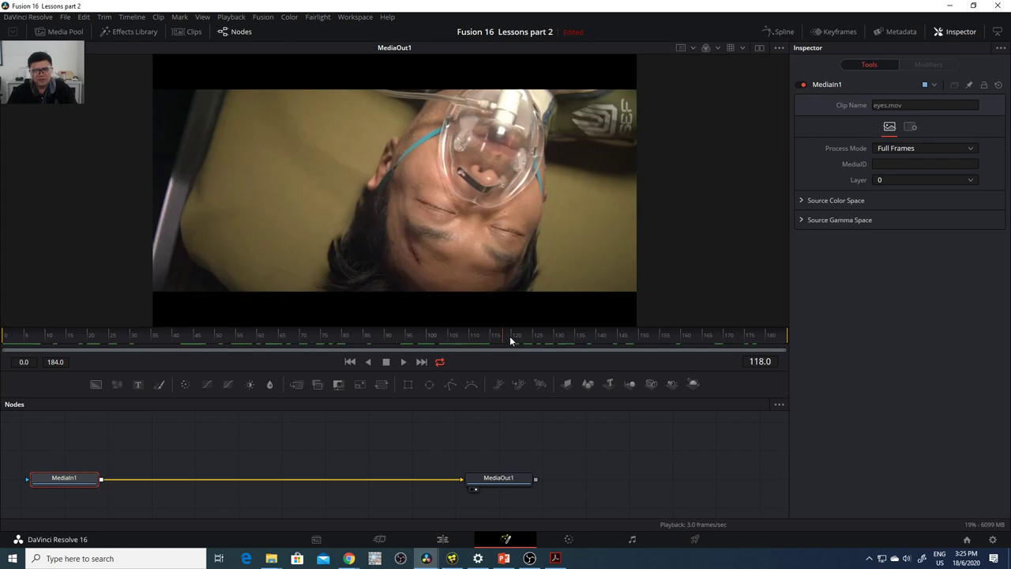
pyautogui.moveTo(691, 338); pyautogui.dragTo(705, 338)
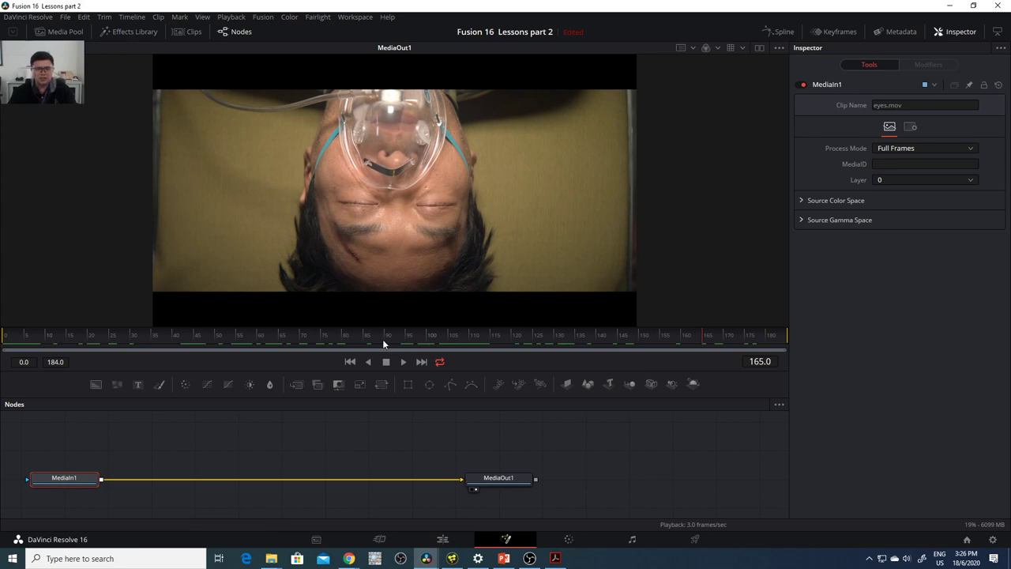
pyautogui.click(302, 335)
pyautogui.moveTo(292, 335); pyautogui.dragTo(442, 365)
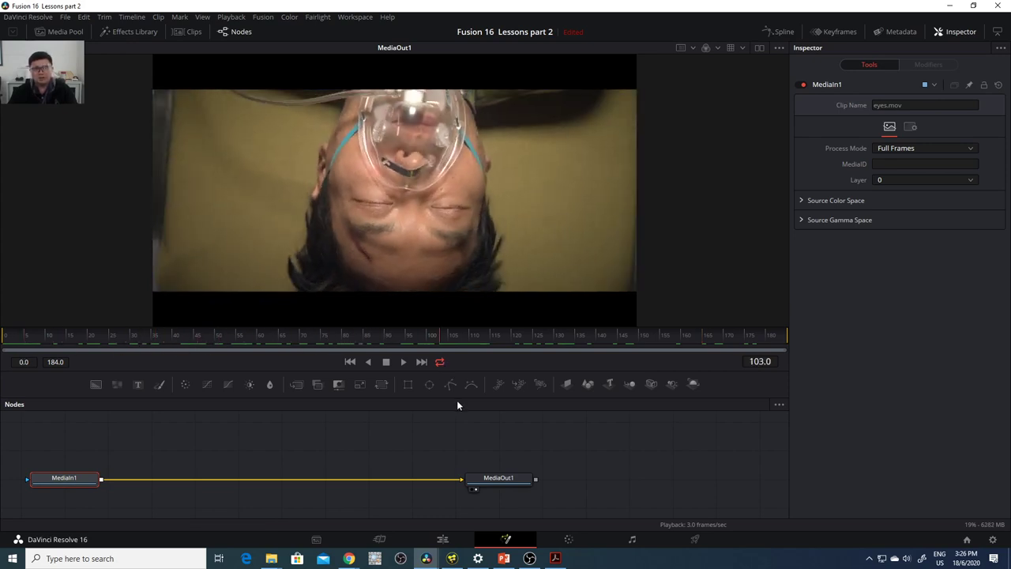
pyautogui.moveTo(571, 341); pyautogui.dragTo(27, 359)
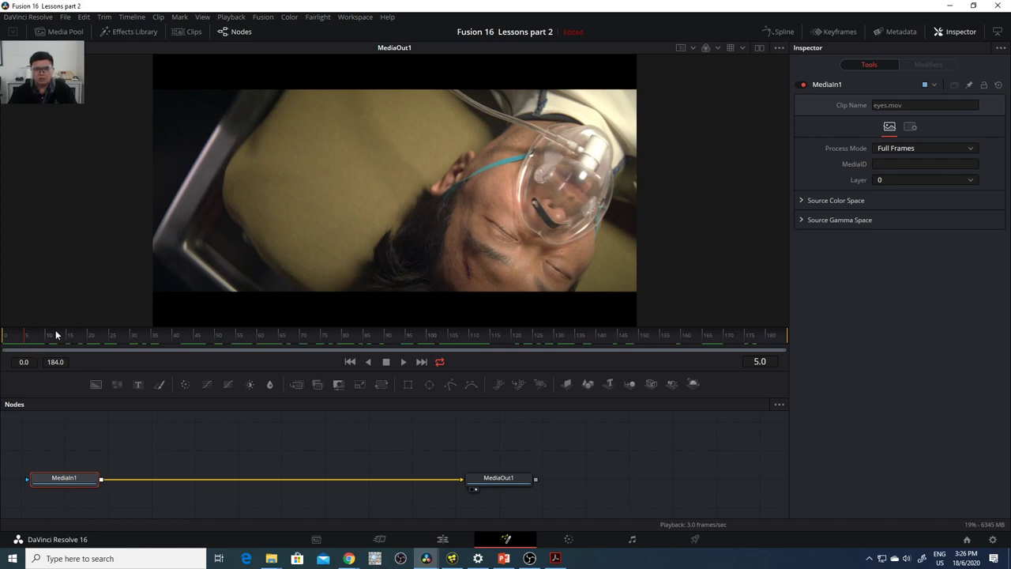
# - Consult the DaVinci Resolve 16 training page in Chrome, and return to eyes.mov at frame 110
pyautogui.click(425, 559)
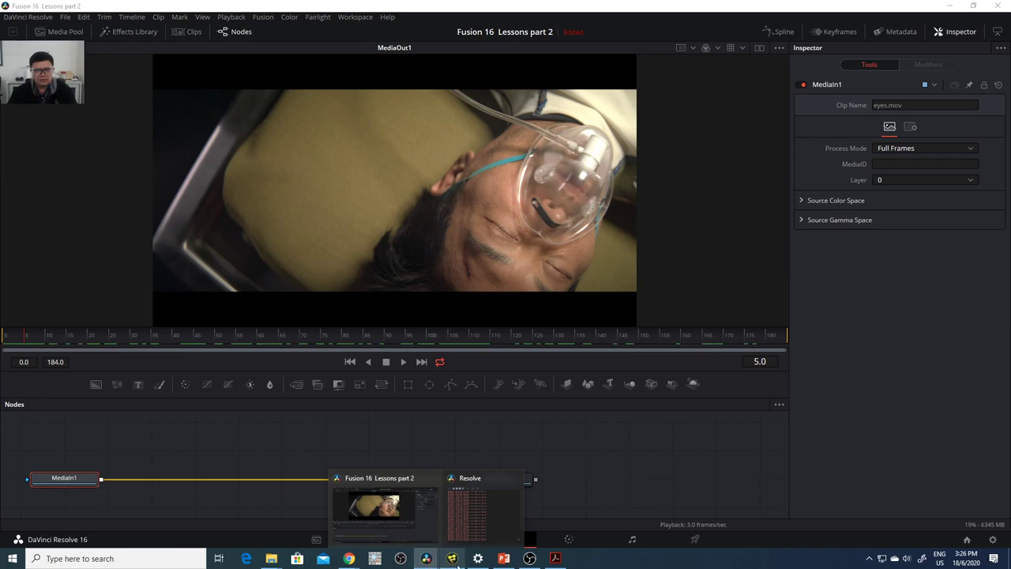
pyautogui.moveTo(350, 562)
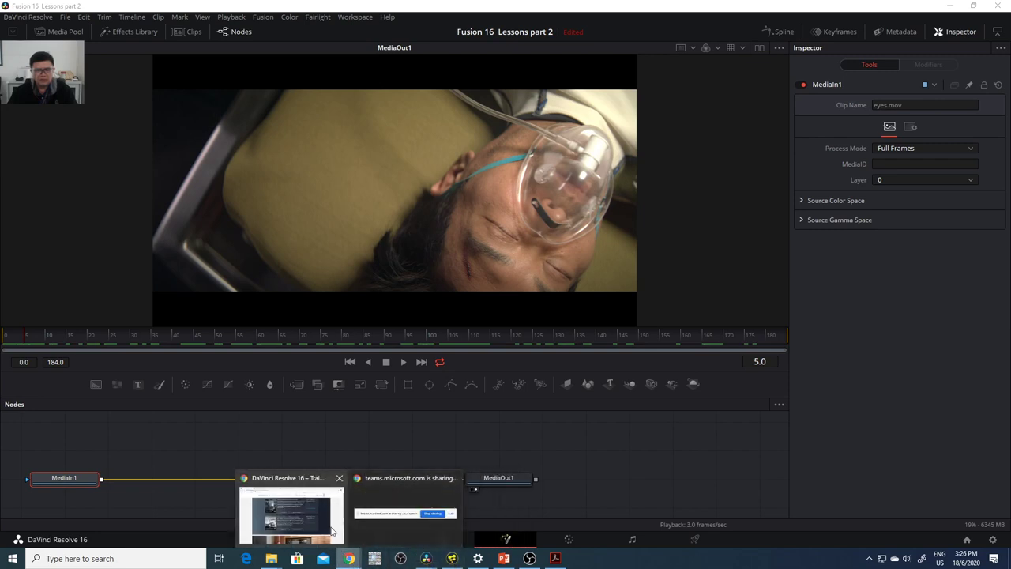
pyautogui.click(333, 532)
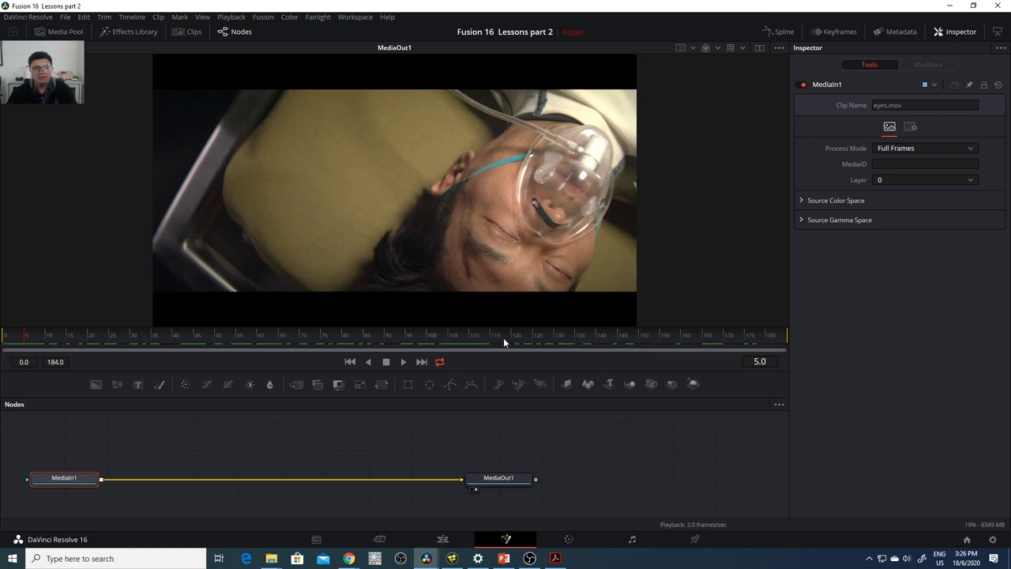
pyautogui.moveTo(512, 337); pyautogui.dragTo(469, 339)
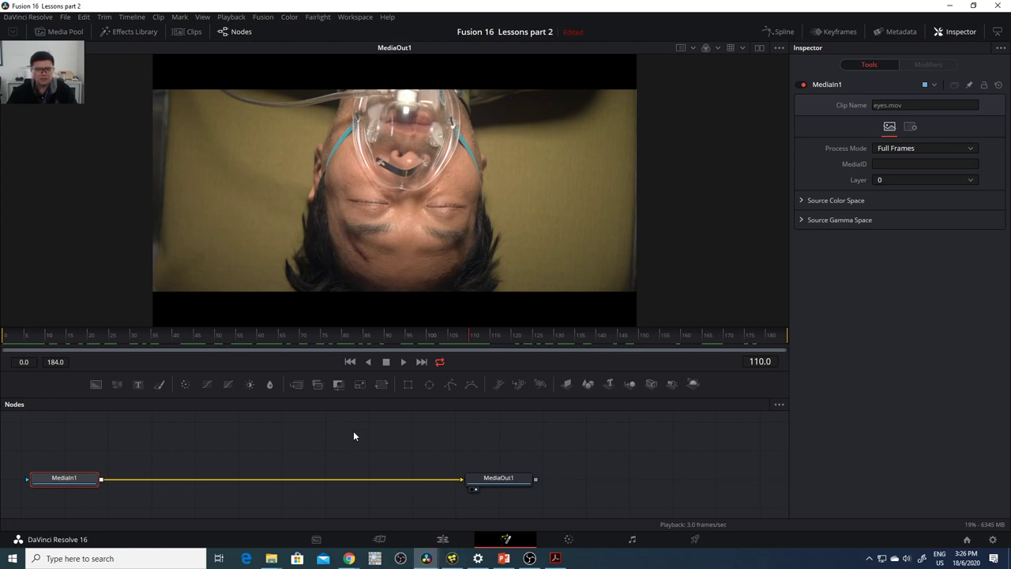
# - Reopen the VanTrack.mov composition in Fusion to review its complete node tree and final output
pyautogui.click(443, 539)
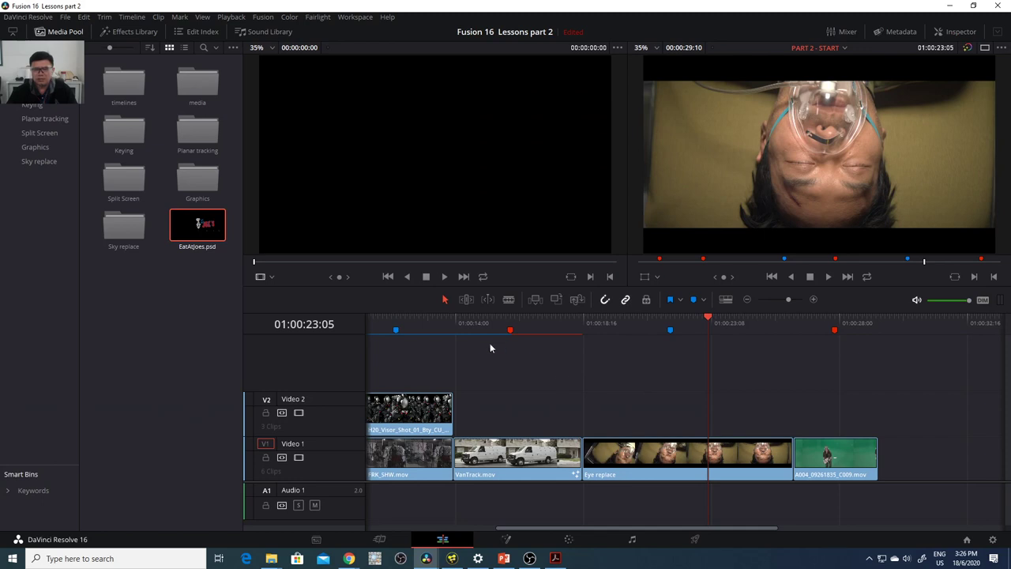
pyautogui.click(495, 317)
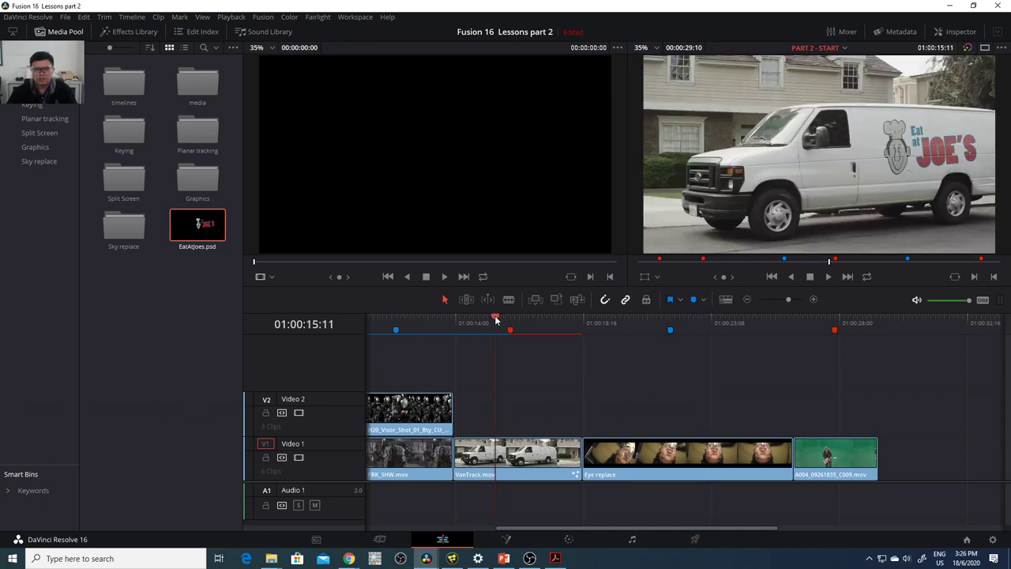
pyautogui.click(511, 541)
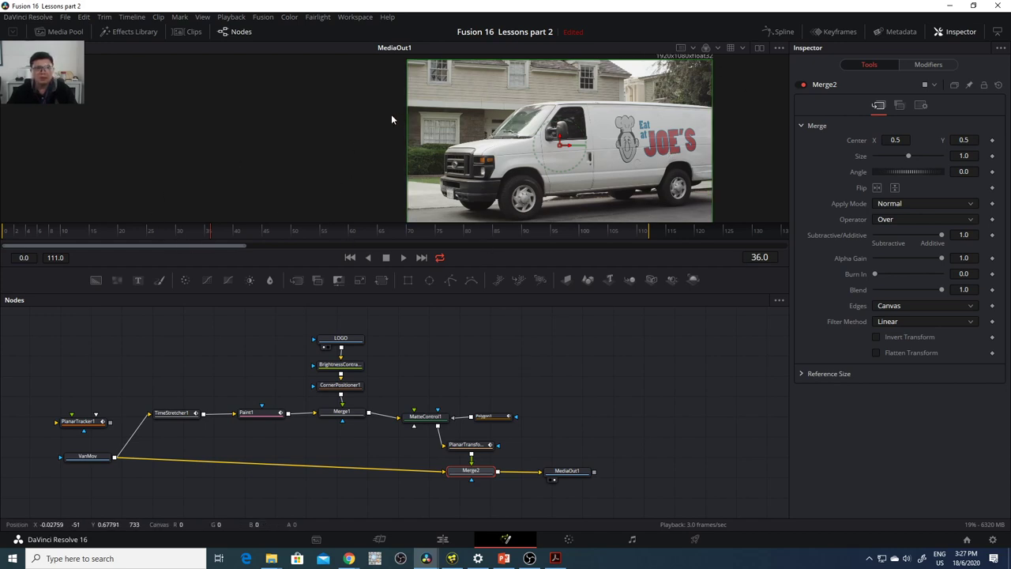
pyautogui.moveTo(741, 112); pyautogui.dragTo(564, 111)
# - Switch to the OBS Studio window
pyautogui.moveTo(351, 559)
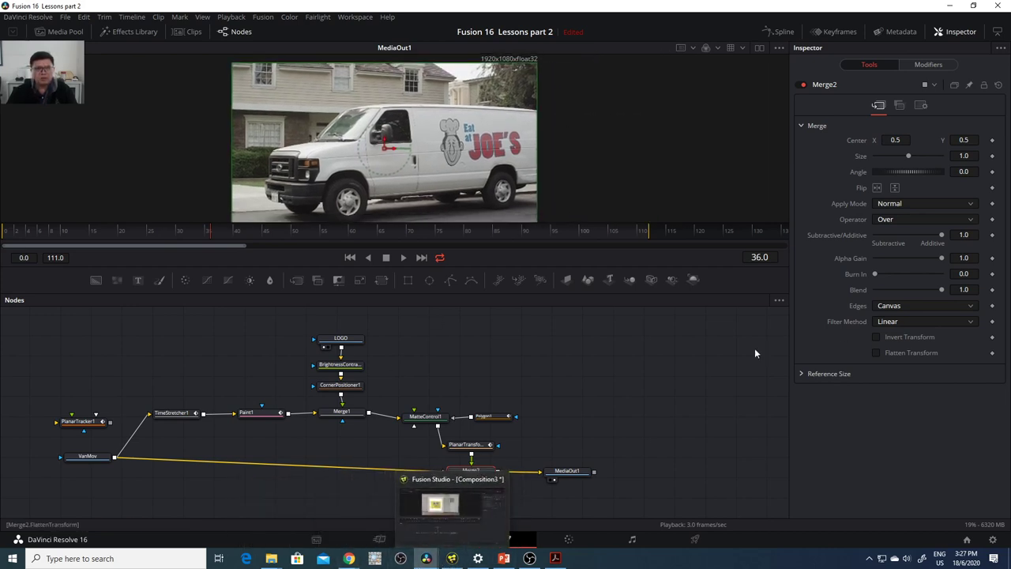
pyautogui.click(530, 559)
pyautogui.click(530, 559)
pyautogui.click(530, 558)
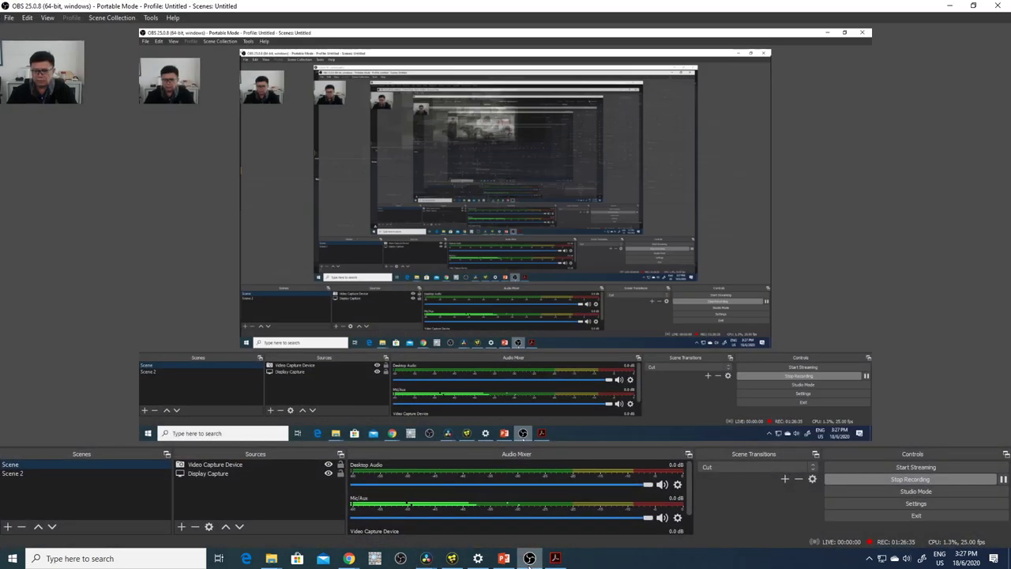